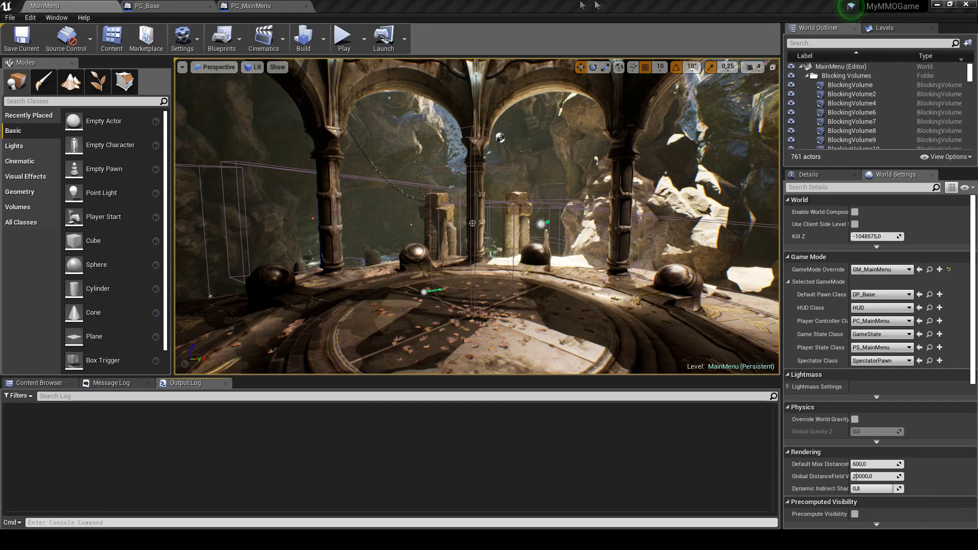
Step: Wire SET's exec output into the Loading Progress call in PC_MainMenu, compile, and play-test MainMenu
click(278, 6)
drag(421, 236, 453, 236)
click(164, 51)
click(81, 5)
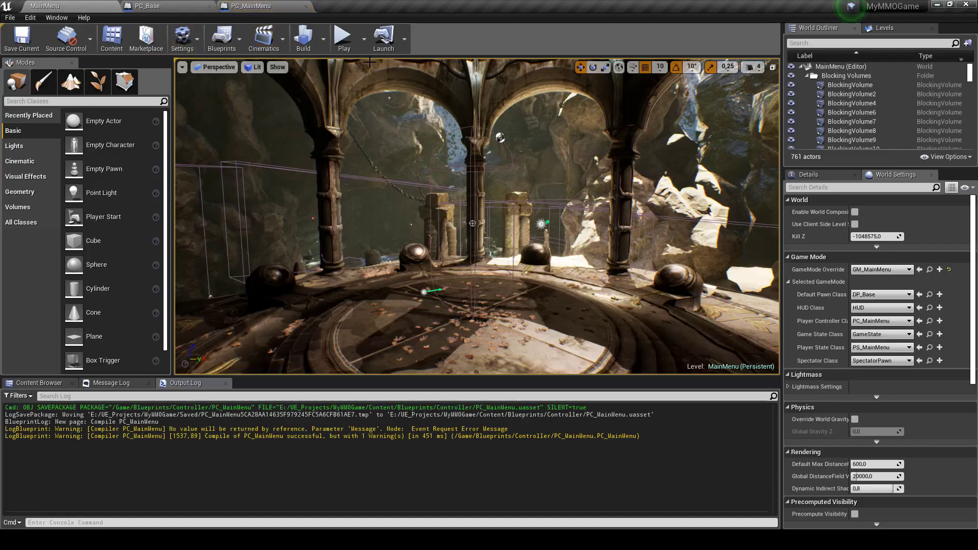
click(341, 35)
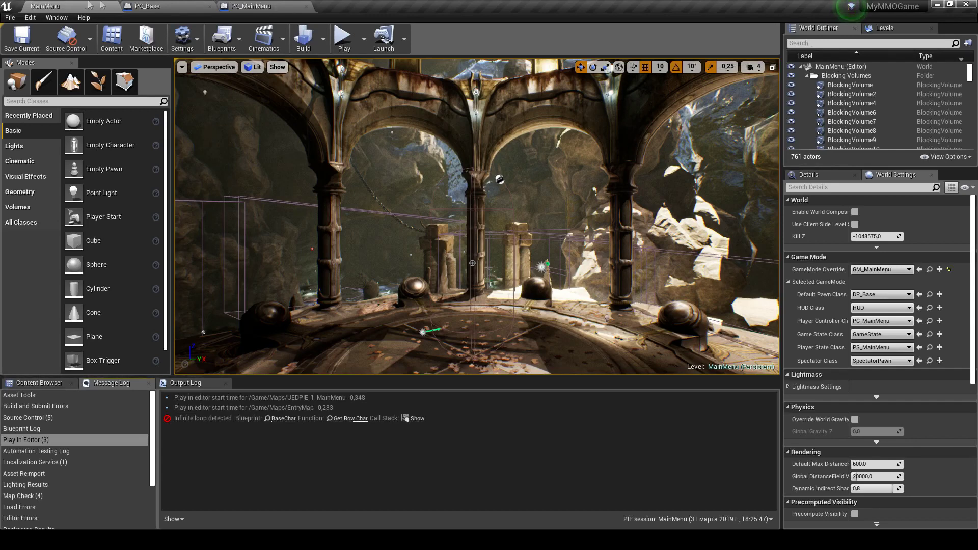
Step: Rename PC_Base's misspelled client event to 'Loading Progress Complete On Client' and save PC_Base
click(159, 5)
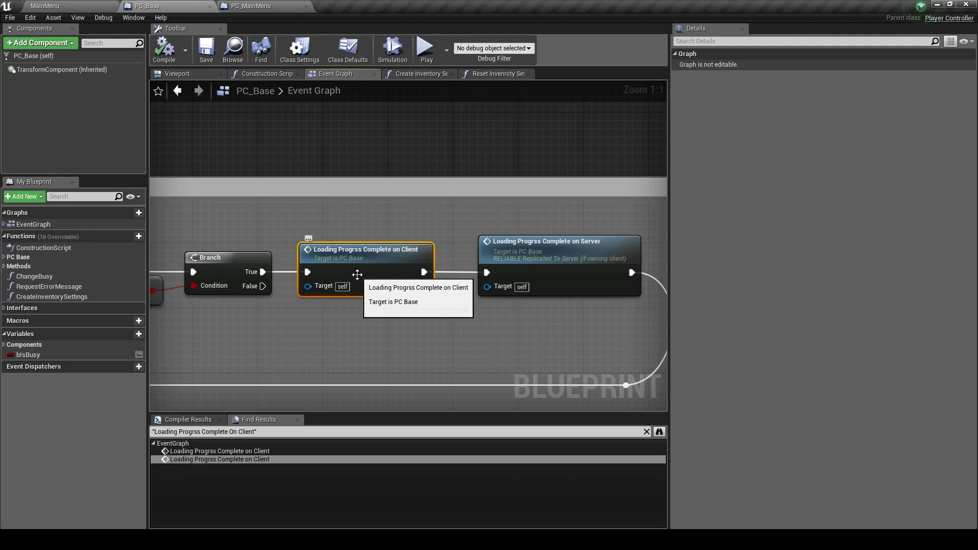
double_click(357, 274)
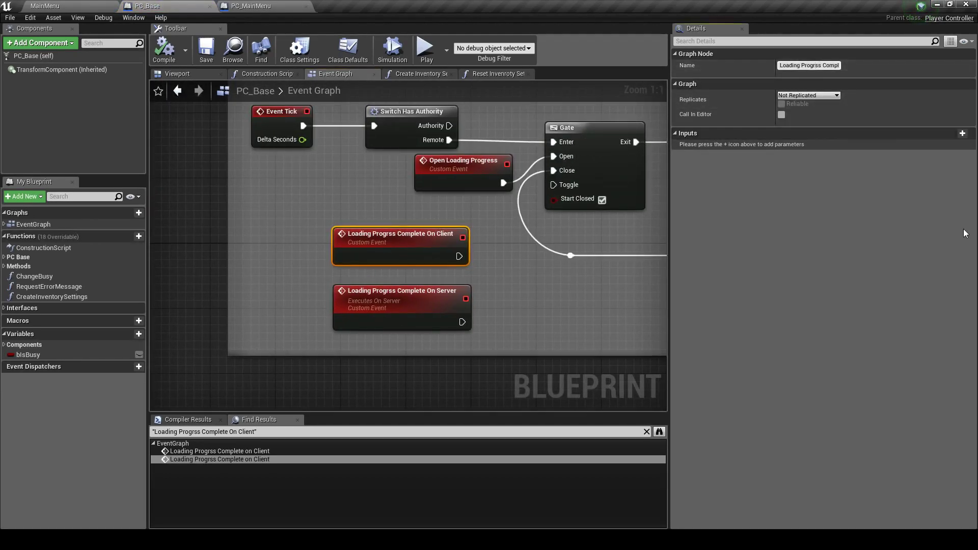
text(e)
key(Return)
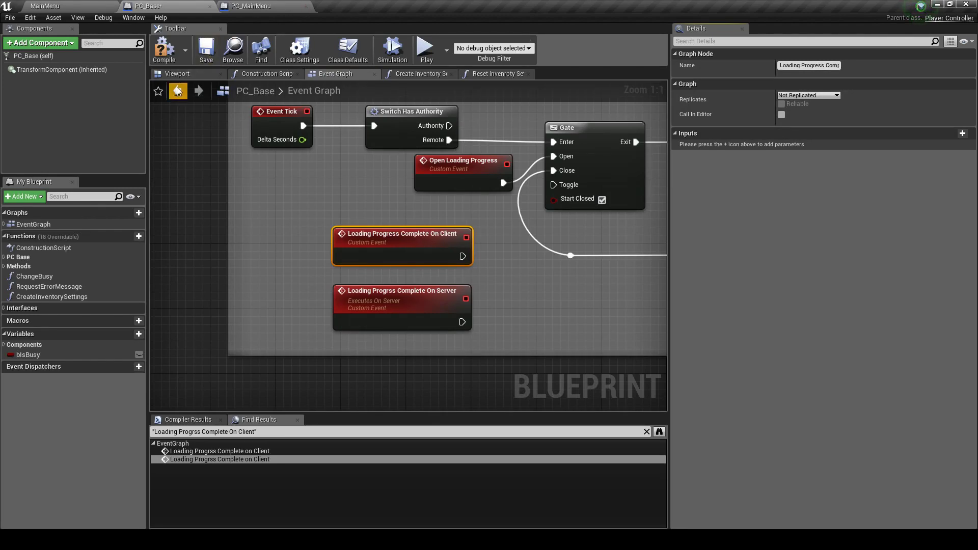
click(207, 50)
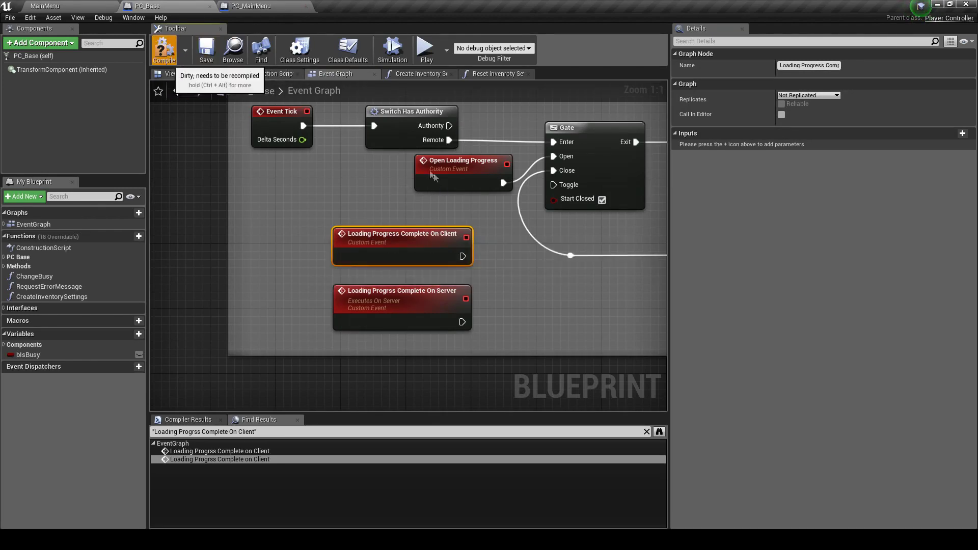
click(257, 6)
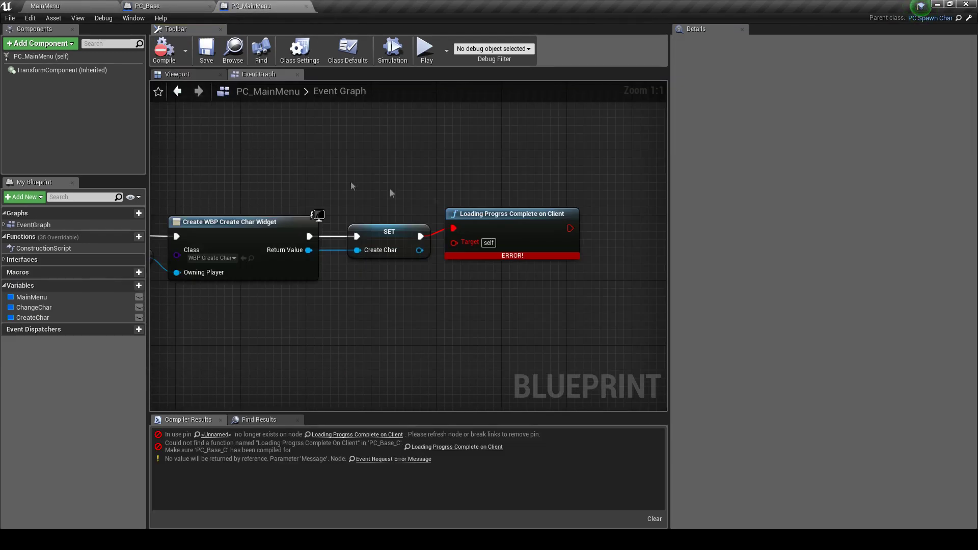
Step: Delete the broken call and add a new Loading Progress Complete on Client call after SET
click(492, 236)
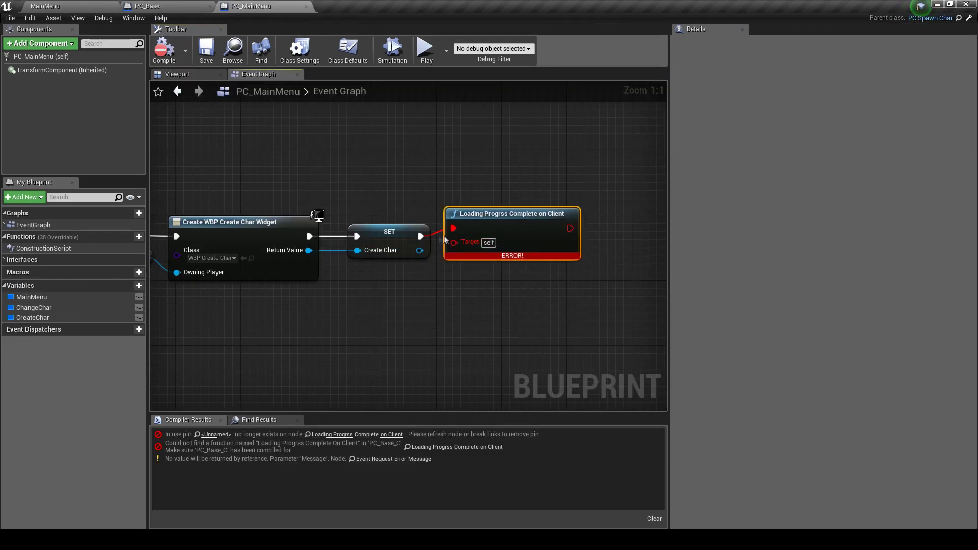
key(Delete)
drag(421, 236, 452, 230)
text(loadin)
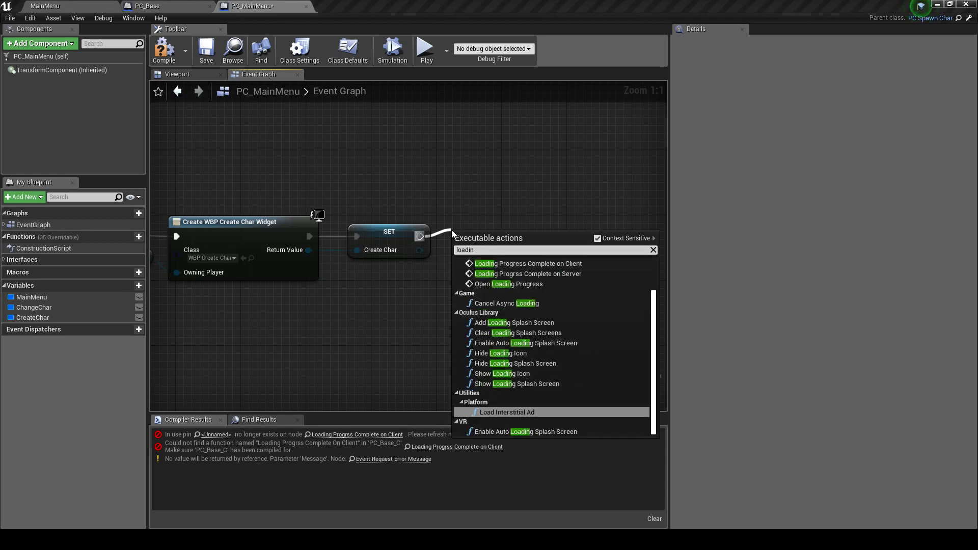
click(534, 264)
Step: Reposition the new call node, save PC_MainMenu, and jump to its event definition in PC_Base
right_drag(396, 214, 598, 218)
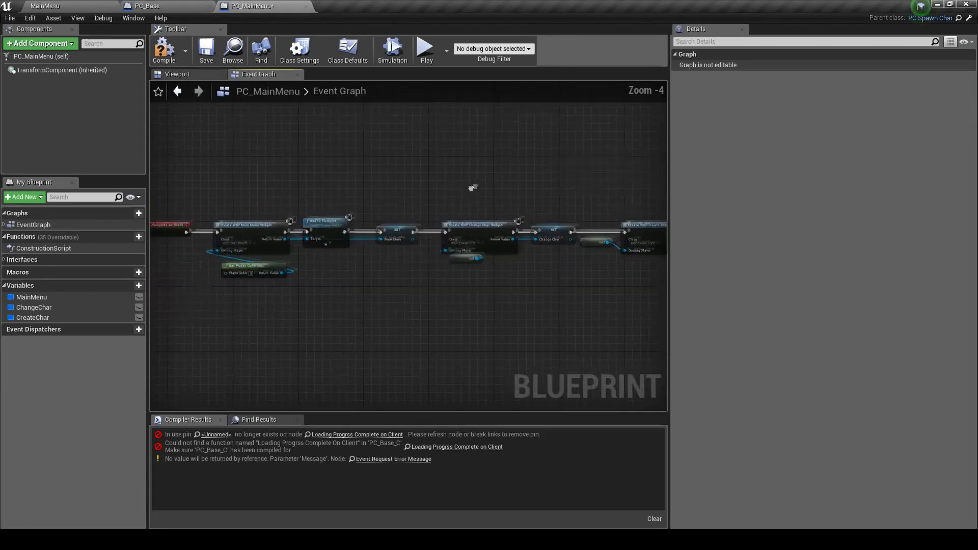
scroll(400, 218, down, 3)
right_drag(511, 299, 466, 348)
scroll(467, 348, up, 2)
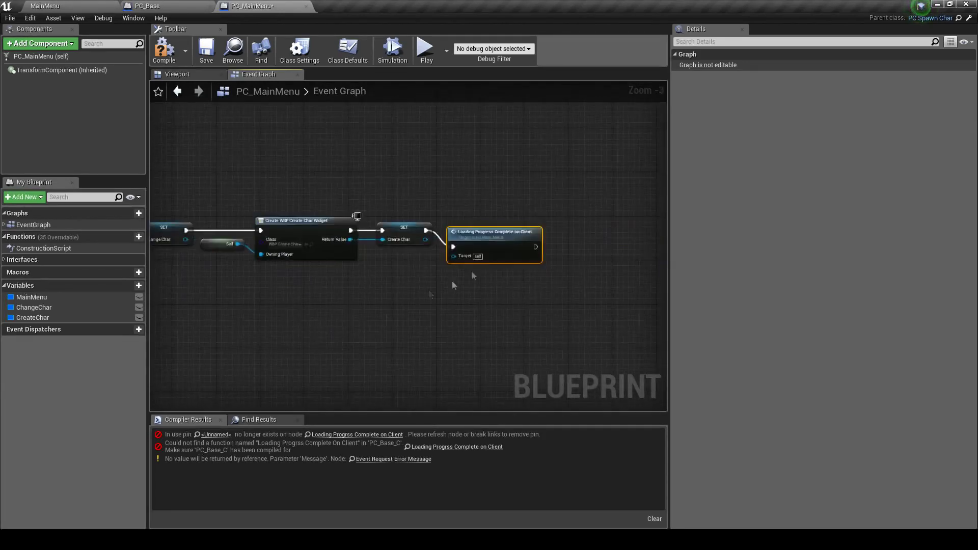
scroll(472, 271, up, 2)
drag(461, 233, 463, 208)
click(206, 51)
click(346, 164)
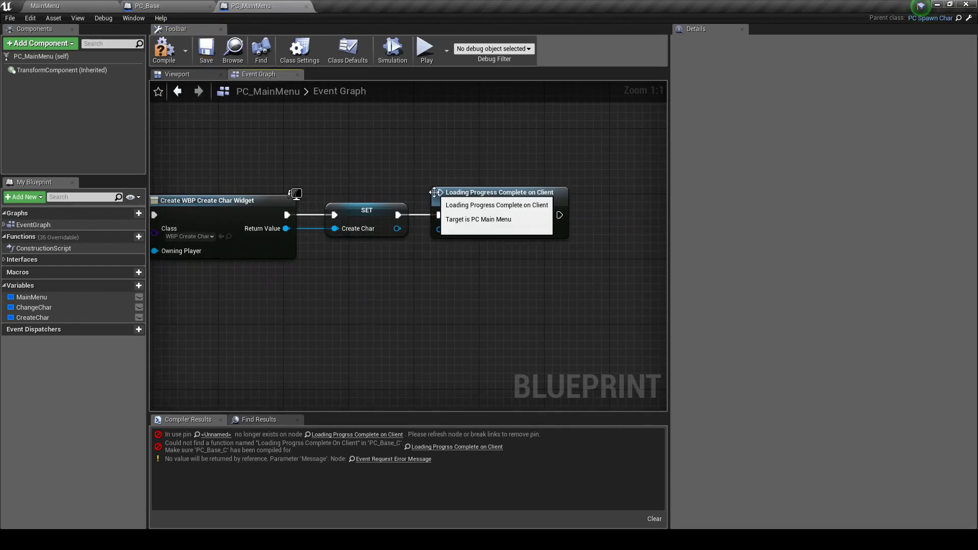
scroll(355, 177, down, 1)
scroll(355, 177, down, 3)
scroll(467, 235, up, 1)
double_click(463, 211)
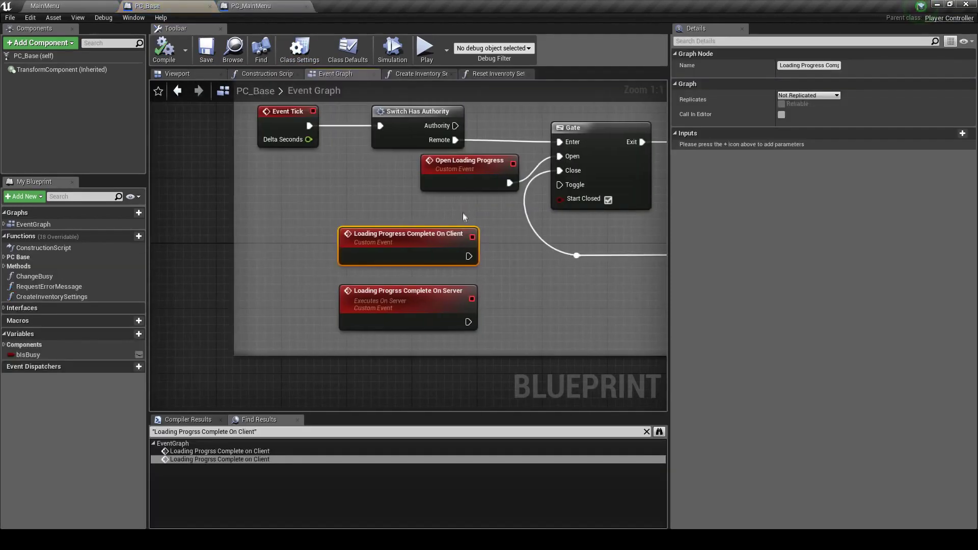
Step: Find 'Loading Progress Complete On Client' across all blueprints and open the PC_MainMenu match
click(519, 274)
right_click(508, 274)
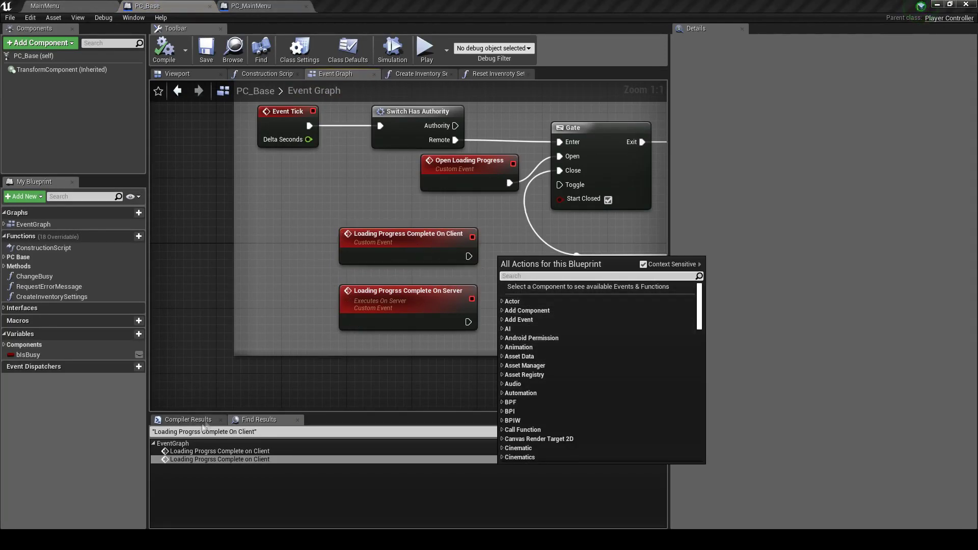
click(295, 433)
click(659, 432)
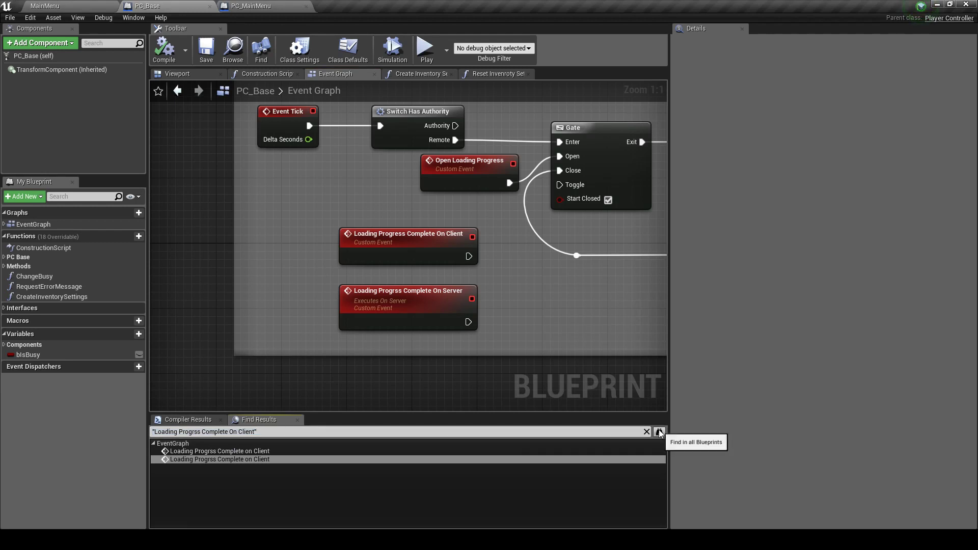
click(921, 6)
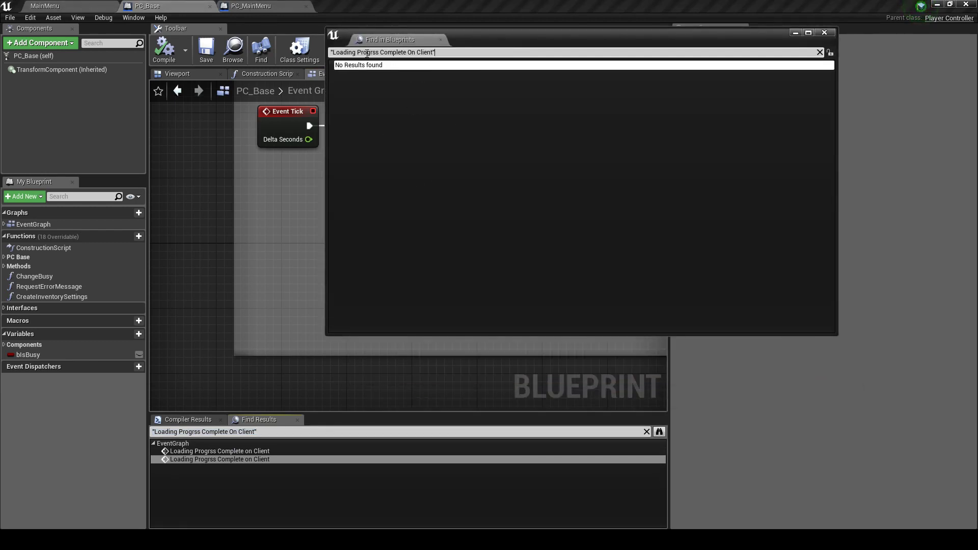
text(e)
key(Return)
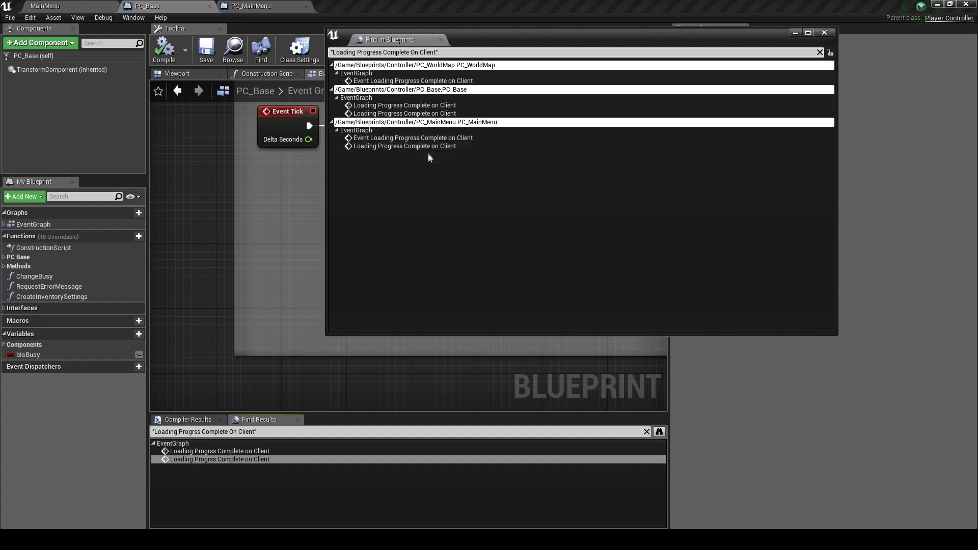
double_click(426, 139)
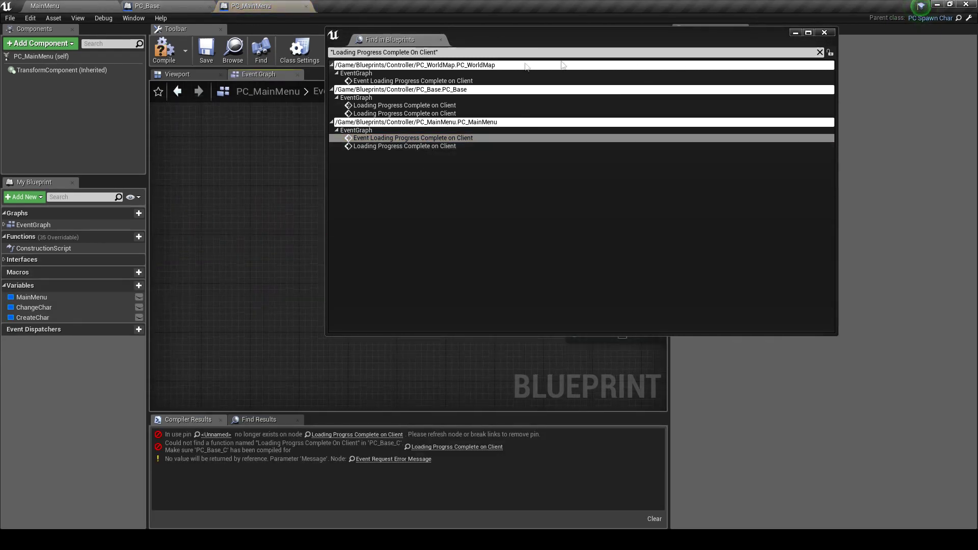
Step: Close the search results, check the call's definition in PC_Base, and survey PC_MainMenu's node chain
click(440, 40)
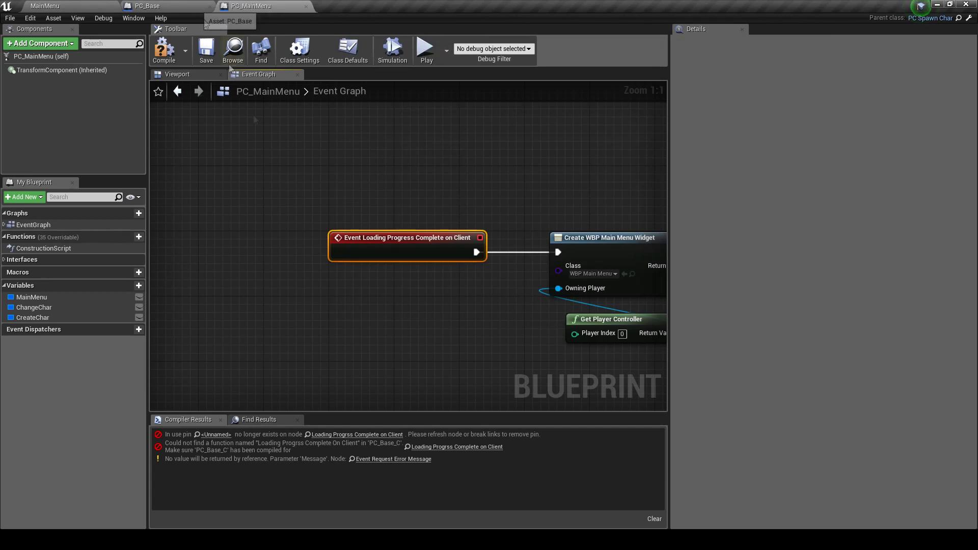
scroll(321, 242, down, 4)
double_click(321, 242)
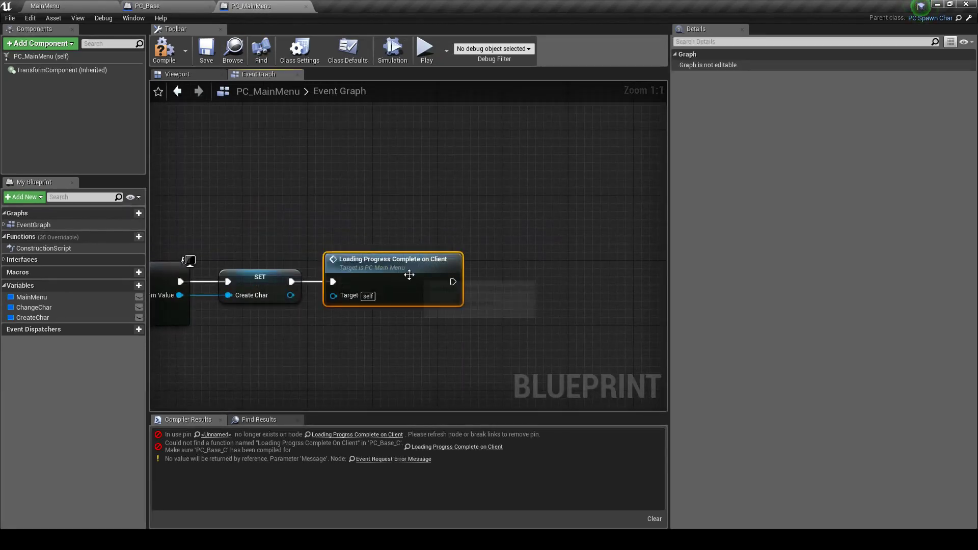
double_click(406, 271)
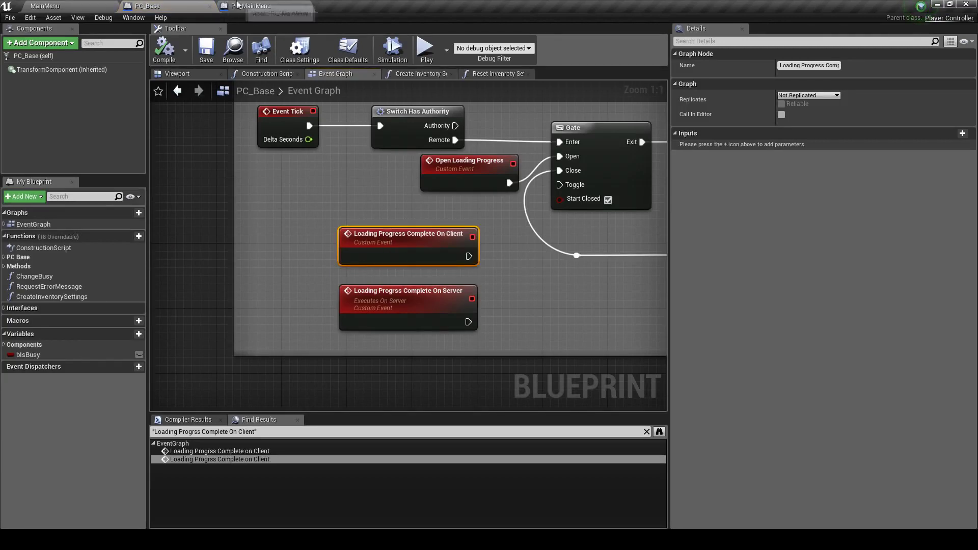
click(239, 6)
scroll(257, 223, down, 4)
scroll(273, 255, up, 1)
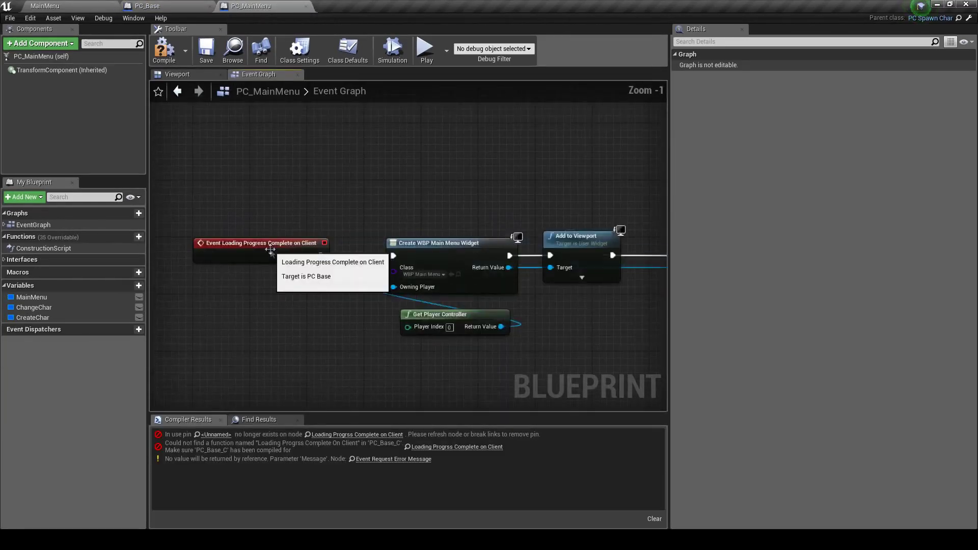
scroll(310, 262, down, 1)
right_drag(409, 301, 302, 264)
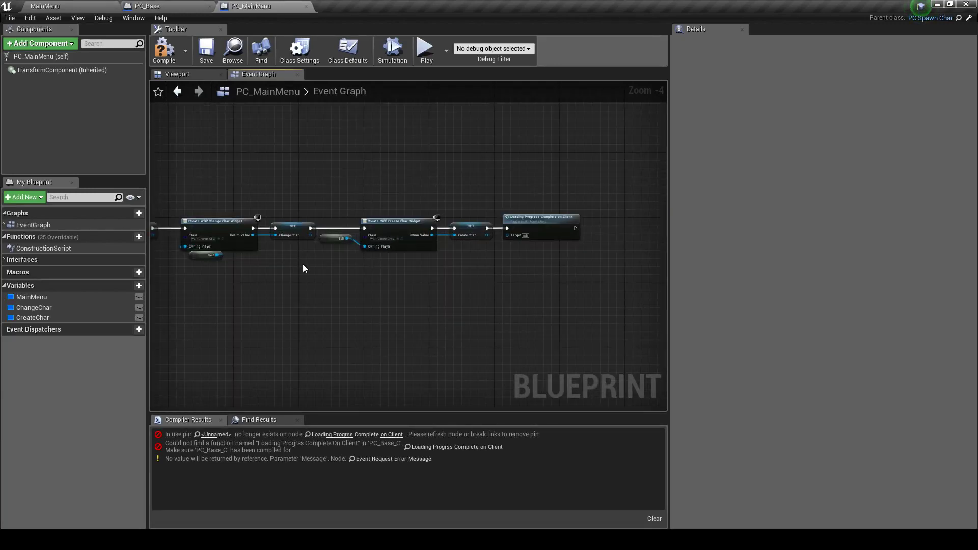
scroll(319, 263, up, 1)
scroll(430, 267, up, 2)
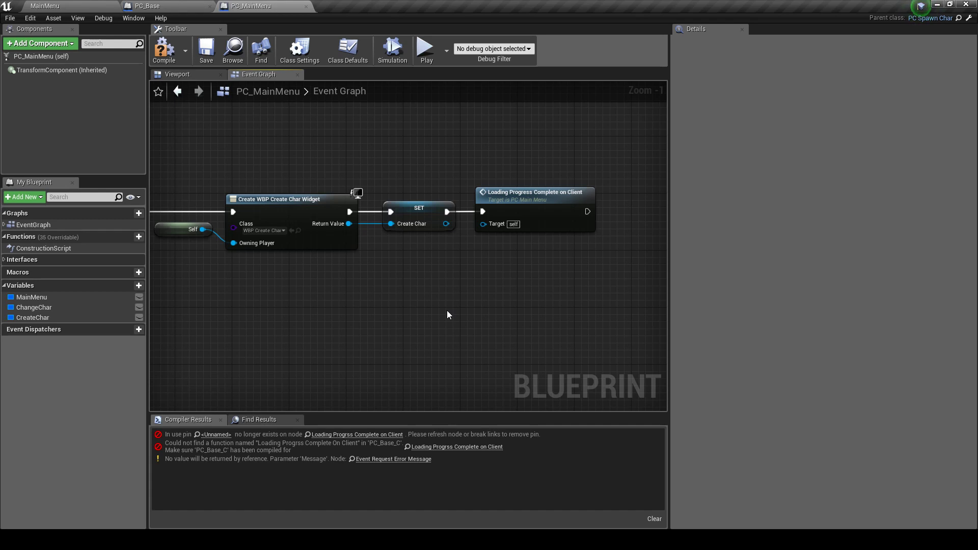
Step: Delete the broken Loading Progress call node in PC_MainMenu and save/compile it
click(284, 432)
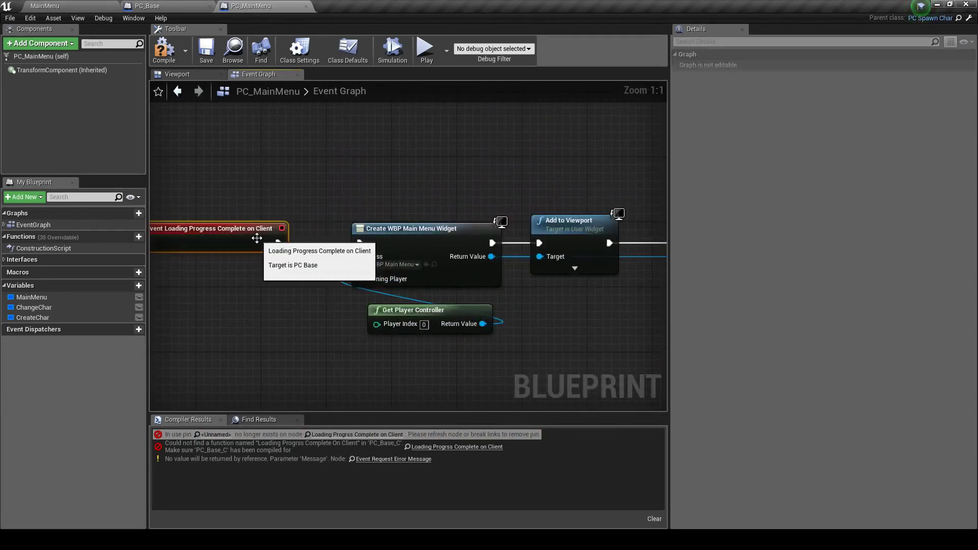
scroll(341, 204, down, 6)
scroll(341, 210, up, 4)
click(478, 245)
key(Delete)
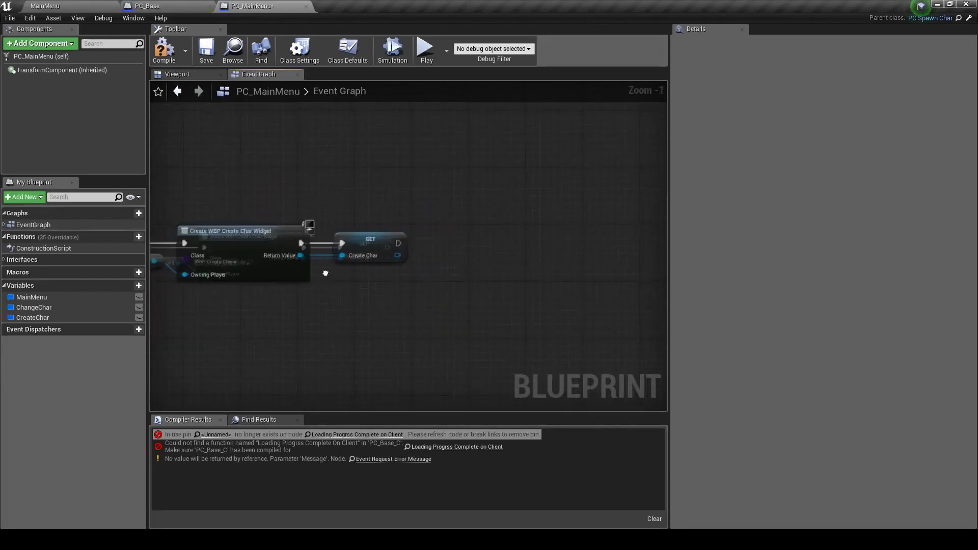
scroll(326, 274, down, 5)
click(215, 52)
scroll(446, 252, up, 5)
scroll(446, 252, down, 3)
Step: Check the Loading Progress Complete On Client event in PC_Base, then go back to the MainMenu level
click(199, 6)
scroll(423, 228, down, 3)
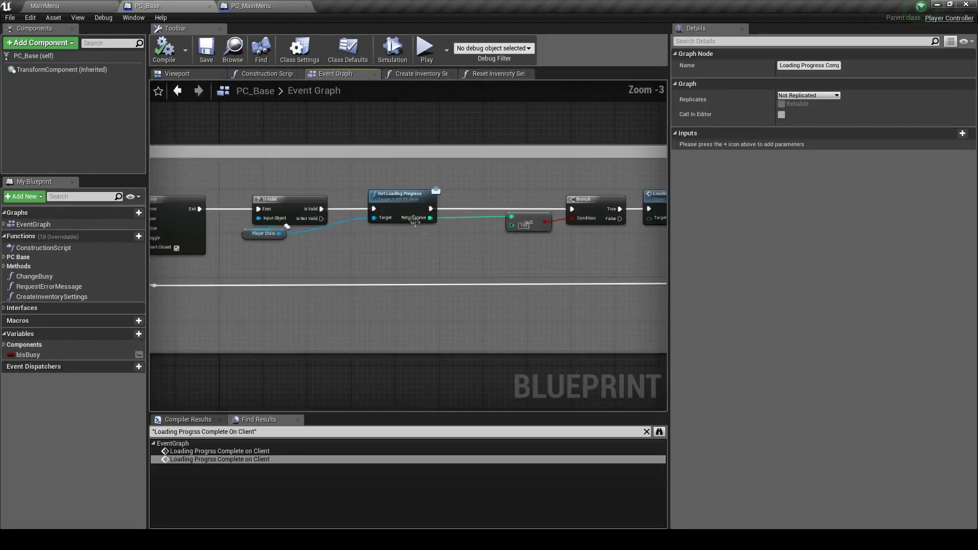
scroll(507, 229, down, 2)
key(Home)
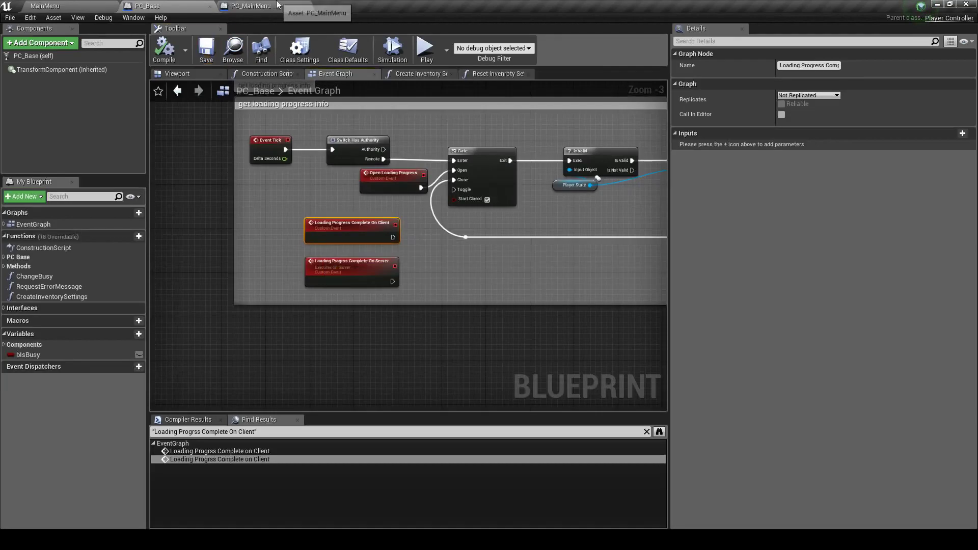
click(276, 6)
scroll(317, 171, down, 2)
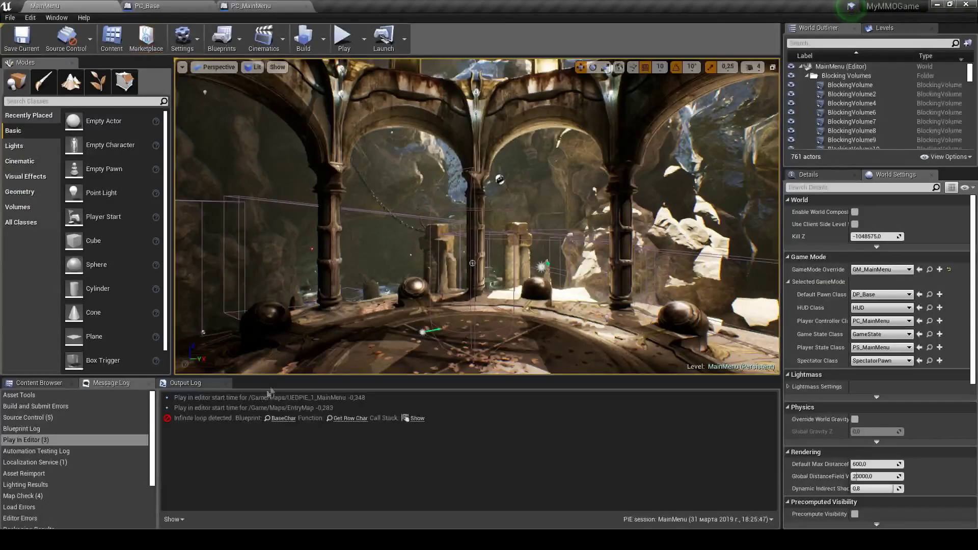
Step: Clear the Output Log
click(202, 382)
right_click(252, 419)
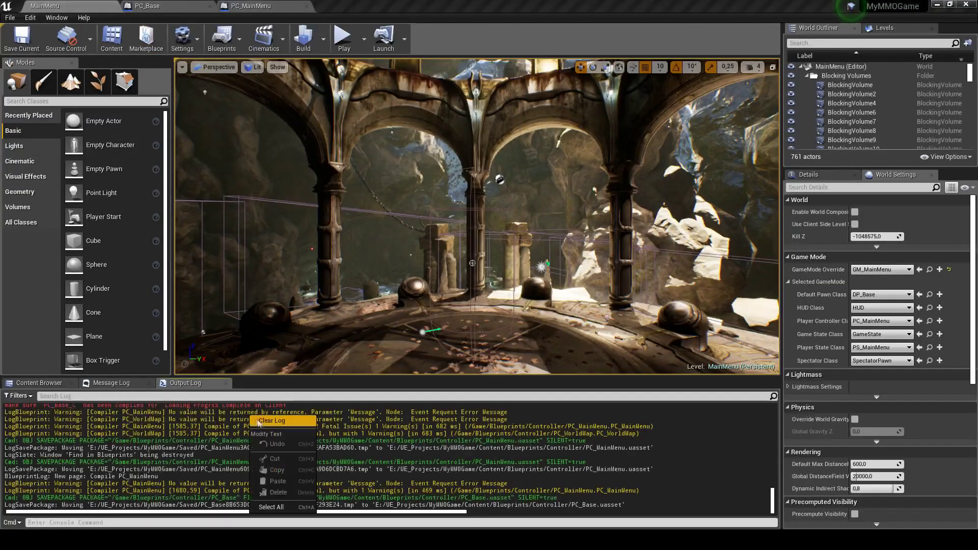
click(254, 420)
Step: Play-test MainMenu to the character screen, stop, and view About Unreal Editor (version 4.21.2)
click(344, 40)
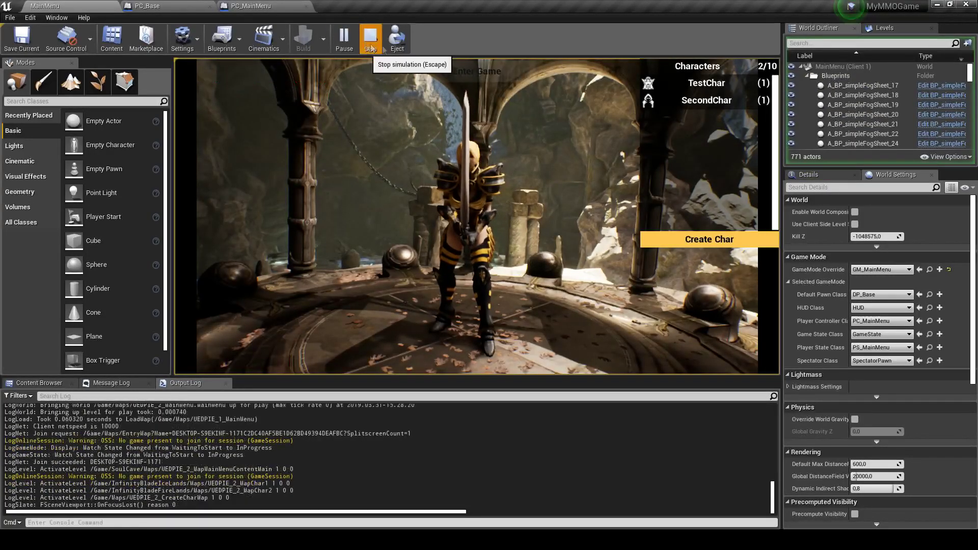
click(371, 40)
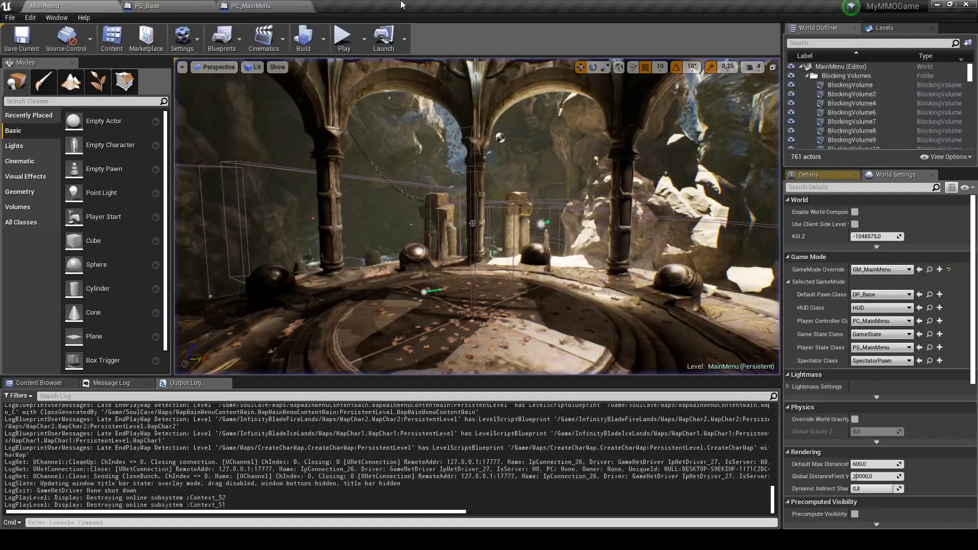
click(64, 21)
click(102, 238)
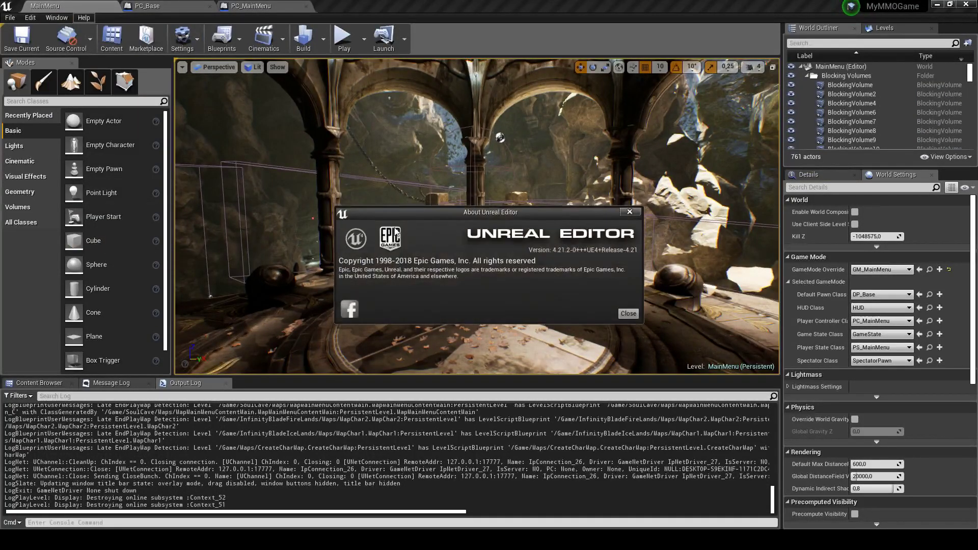
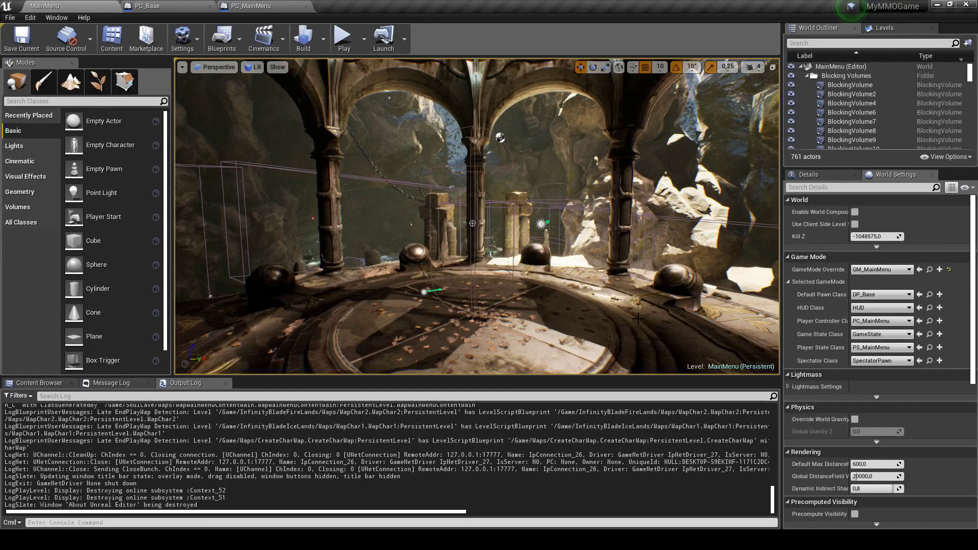
Step: Close the PC_MainMenu and PC_Base blueprint tabs to get back to the running game's character list
click(286, 6)
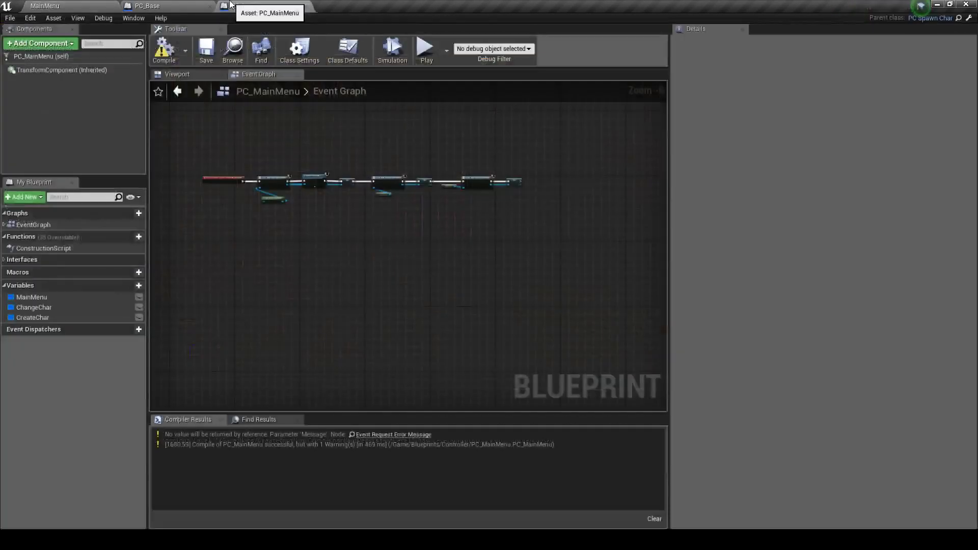
middle_click(295, 9)
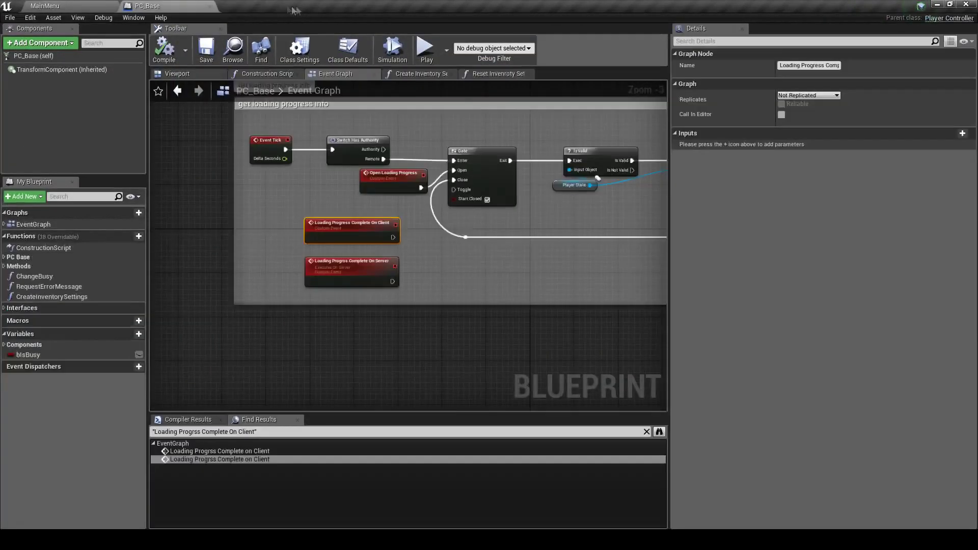
click(210, 7)
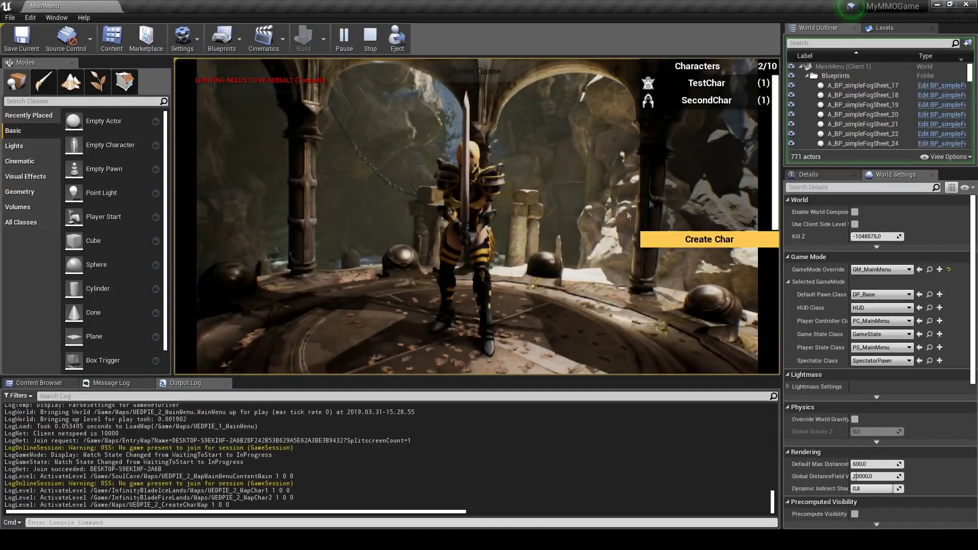
Step: Preview SecondChar, continue through Create Char into the lava cave scene, then stop the play session
click(700, 102)
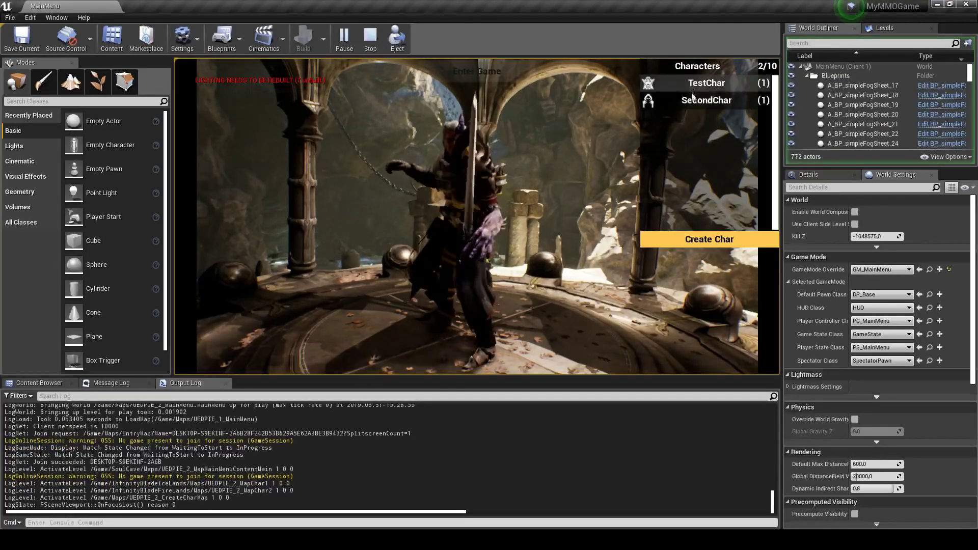
click(701, 237)
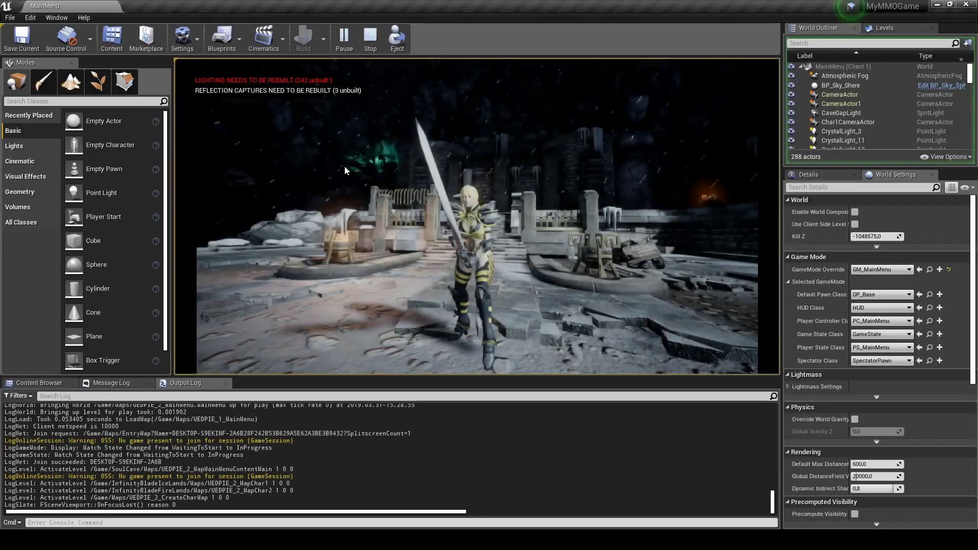
click(232, 210)
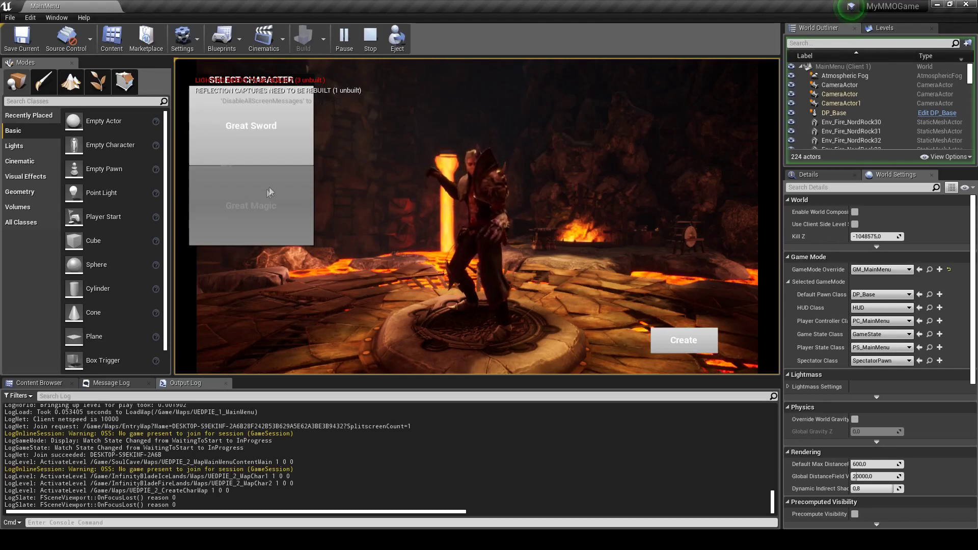
click(370, 38)
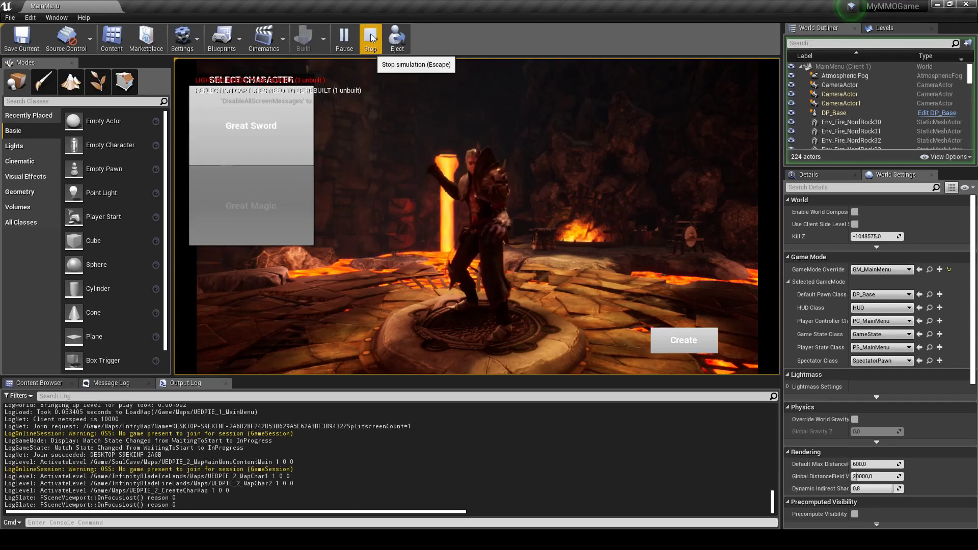
Step: Make the MapChar2 sublevel visible in the Levels list and select it
click(33, 383)
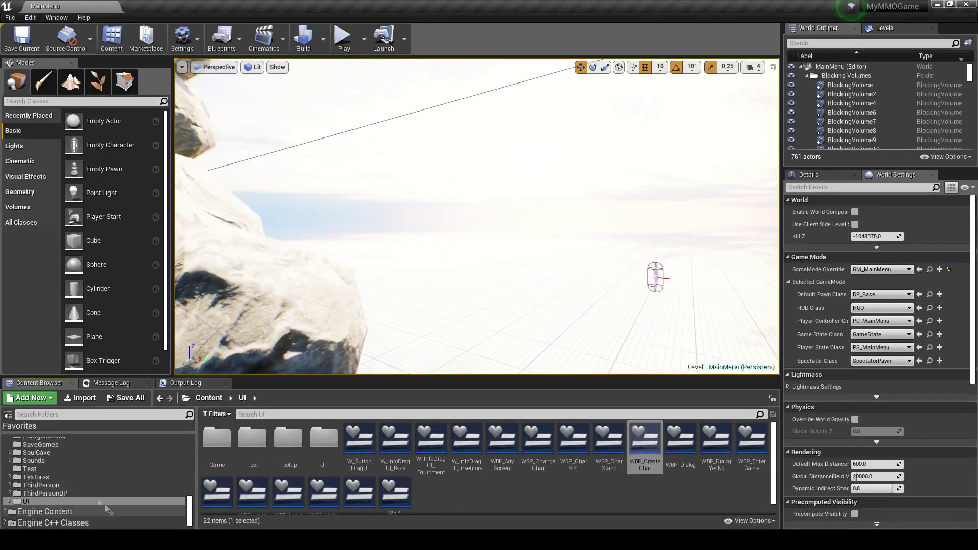
scroll(92, 486, up, 3)
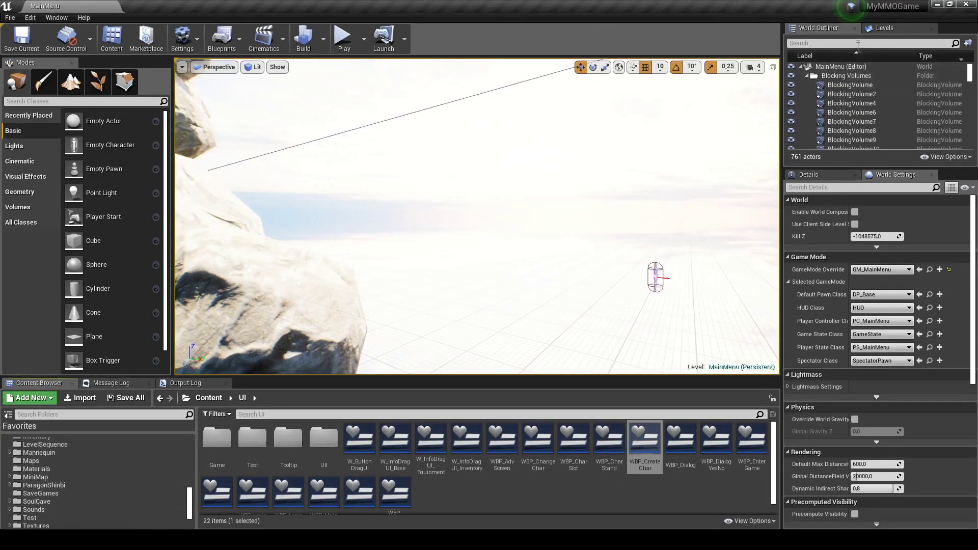
click(885, 28)
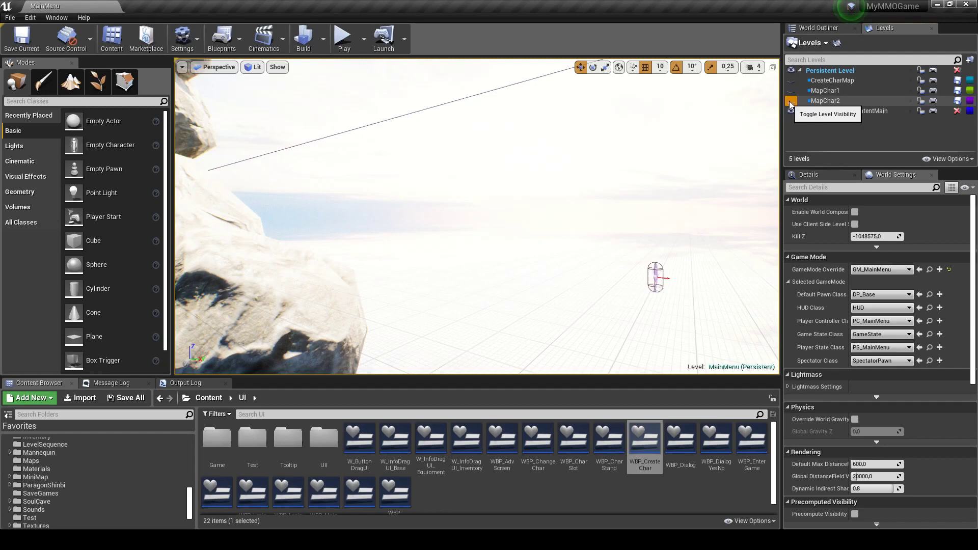
click(791, 101)
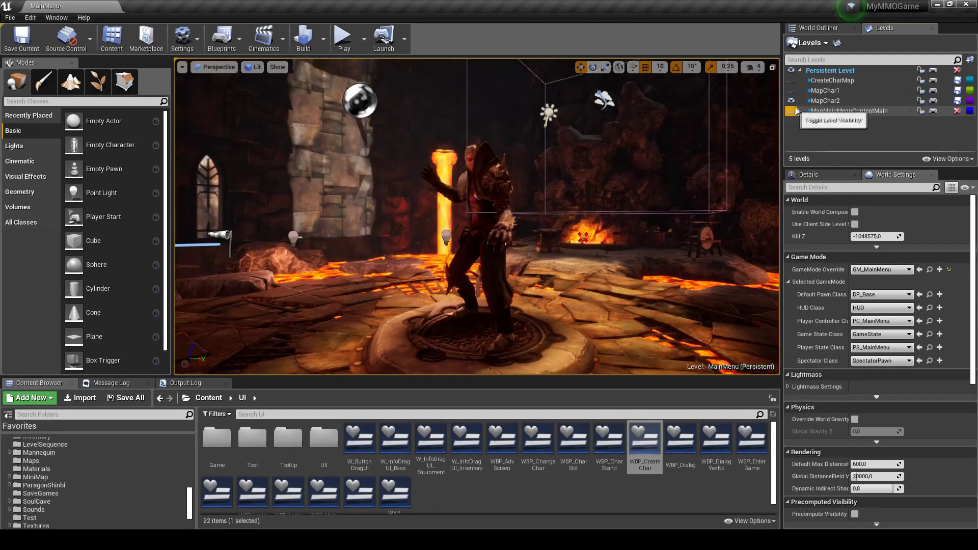
click(841, 100)
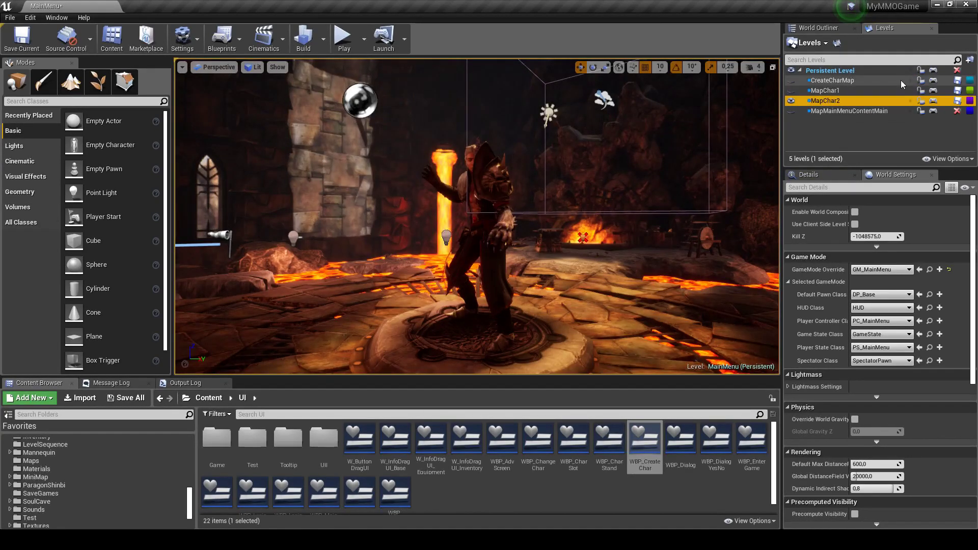
Step: Frame the character in the lava cave, then select it and the octagonal platform beneath it
right_drag(510, 204, 459, 219)
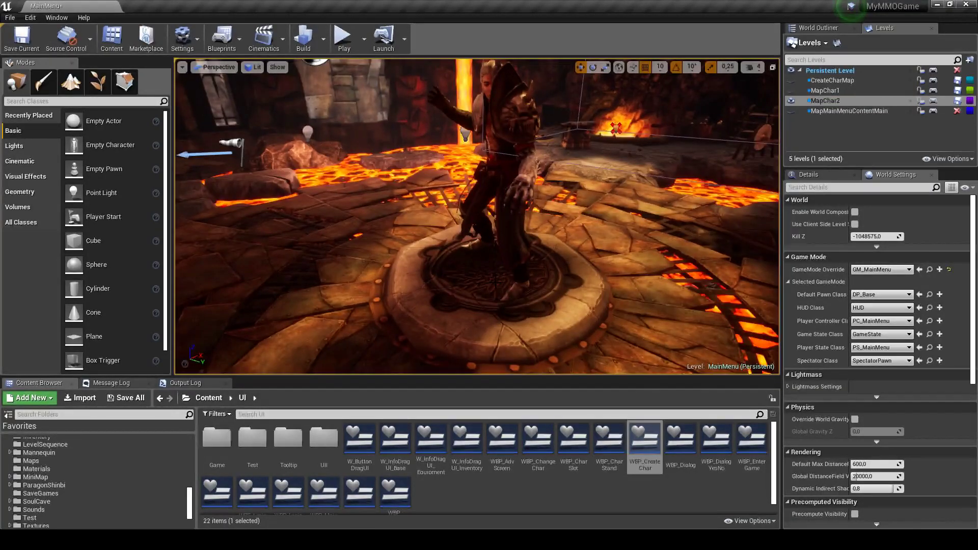
right_drag(478, 216, 458, 219)
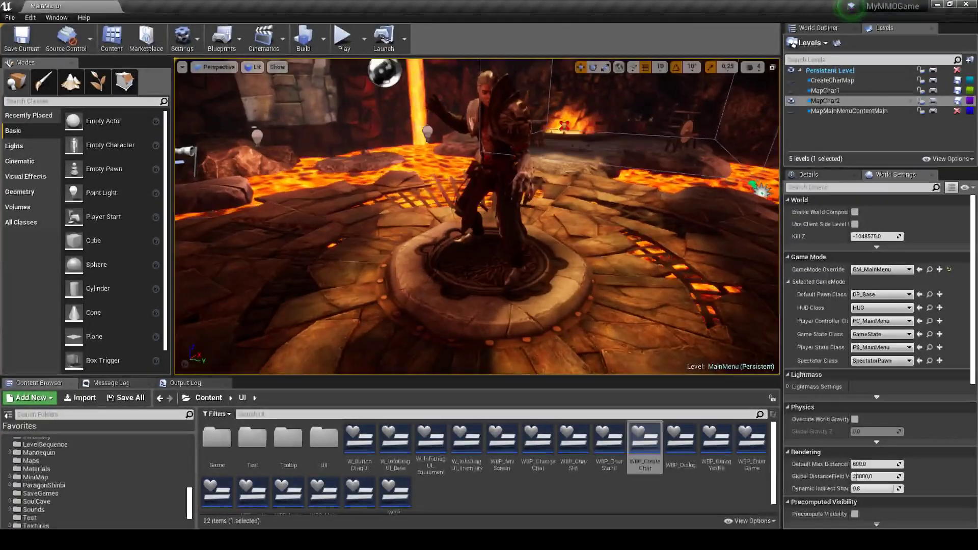
right_drag(477, 217, 458, 219)
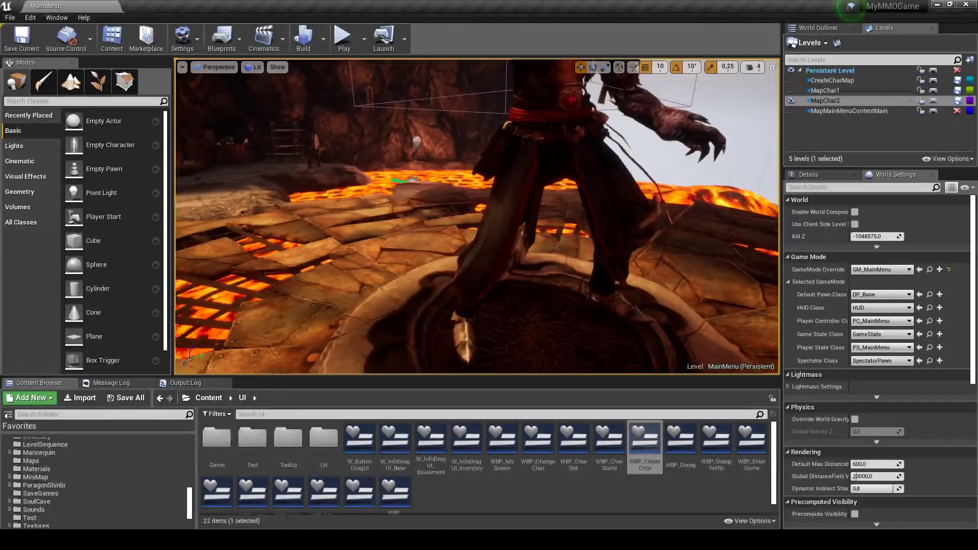
click(621, 286)
right_drag(478, 216, 459, 219)
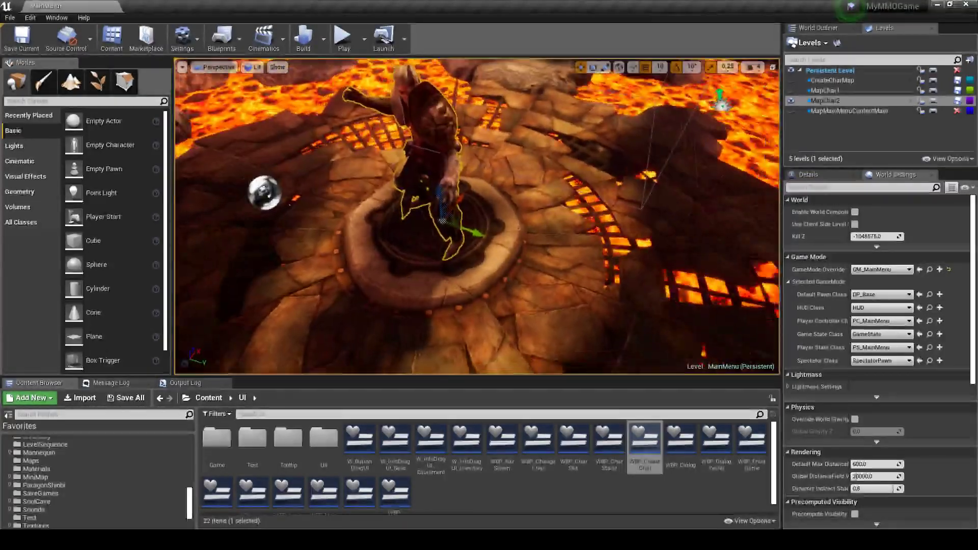
right_drag(526, 223, 479, 208)
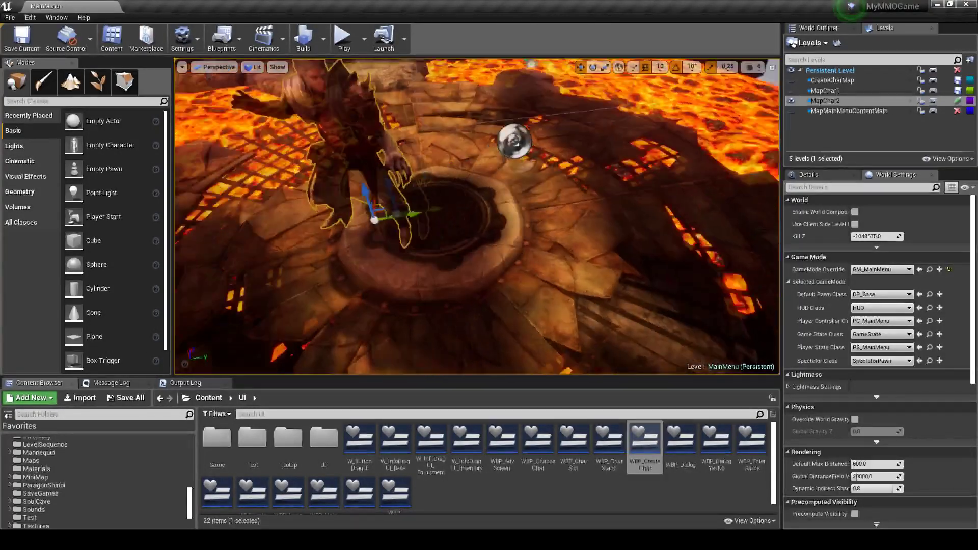
click(479, 224)
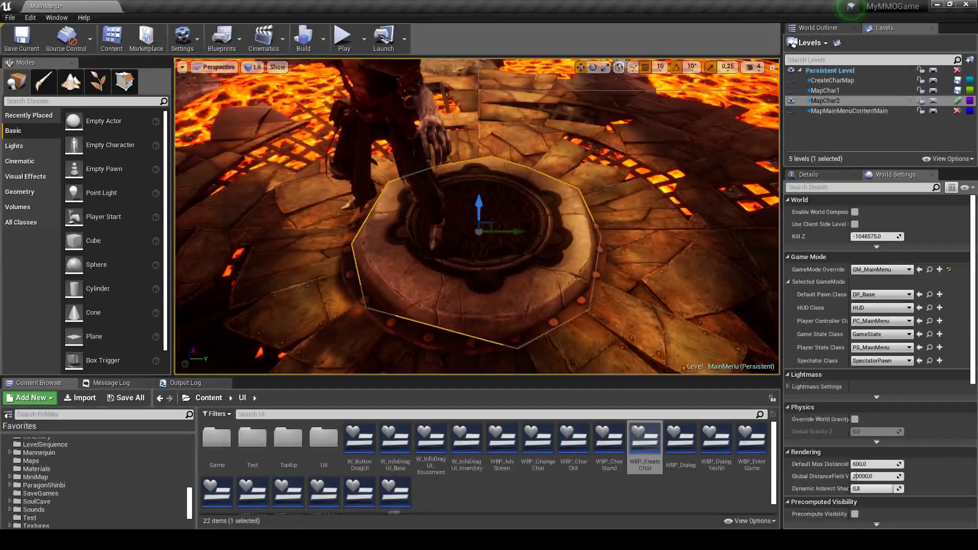
Step: Slide the platform left, add a second platform over the right lava grate, and move the character onto the left one
drag(510, 232, 437, 234)
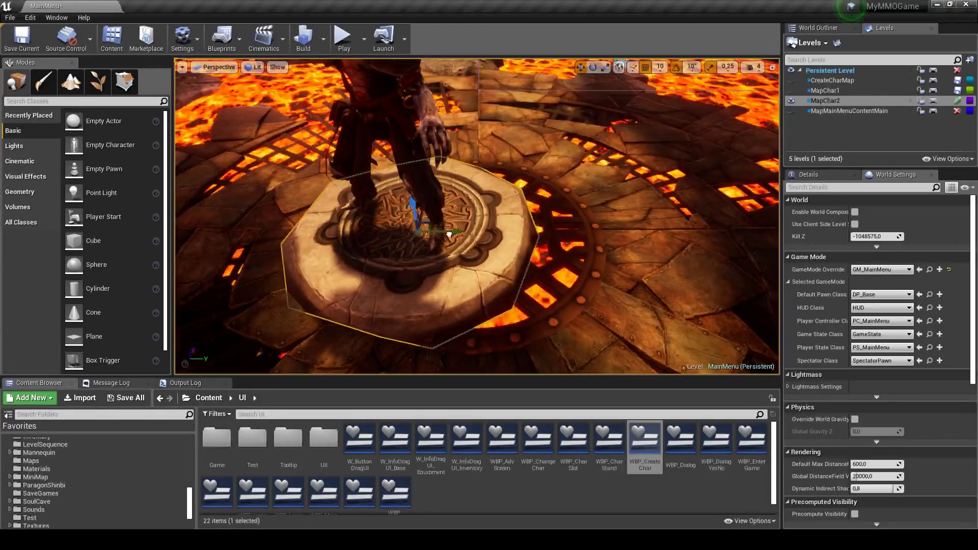
drag(439, 230, 416, 235)
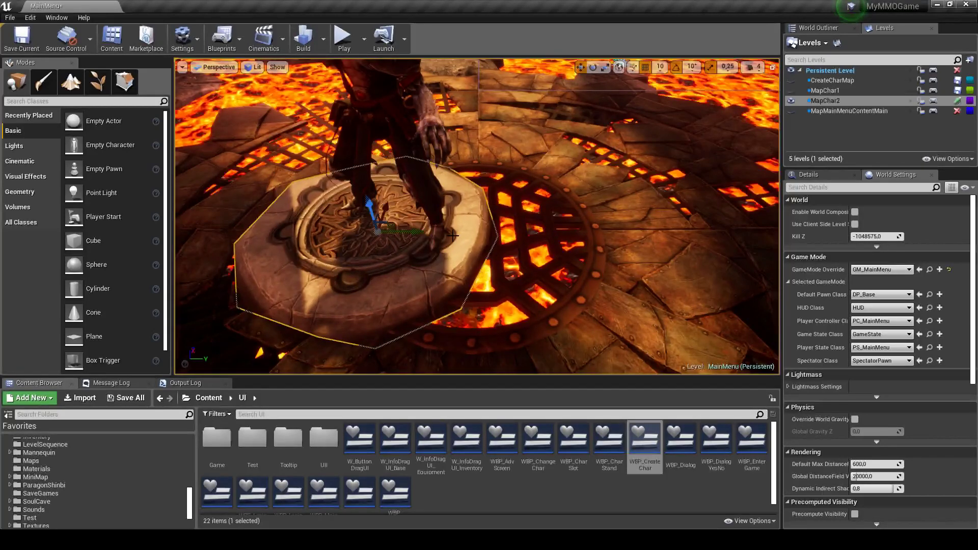
drag(412, 228, 629, 239)
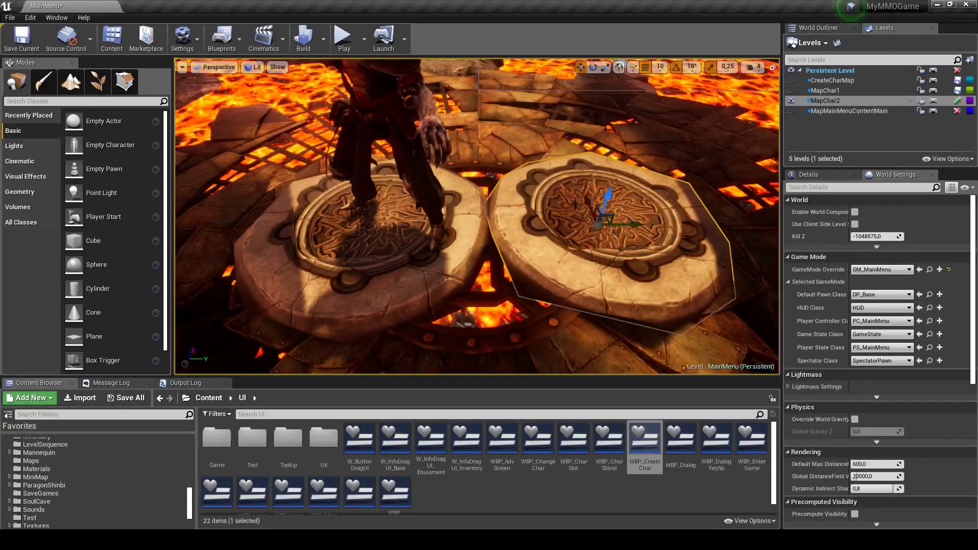
mouse_move(584, 200)
right_down()
mouse_move(560, 194)
mouse_move(488, 231)
right_up()
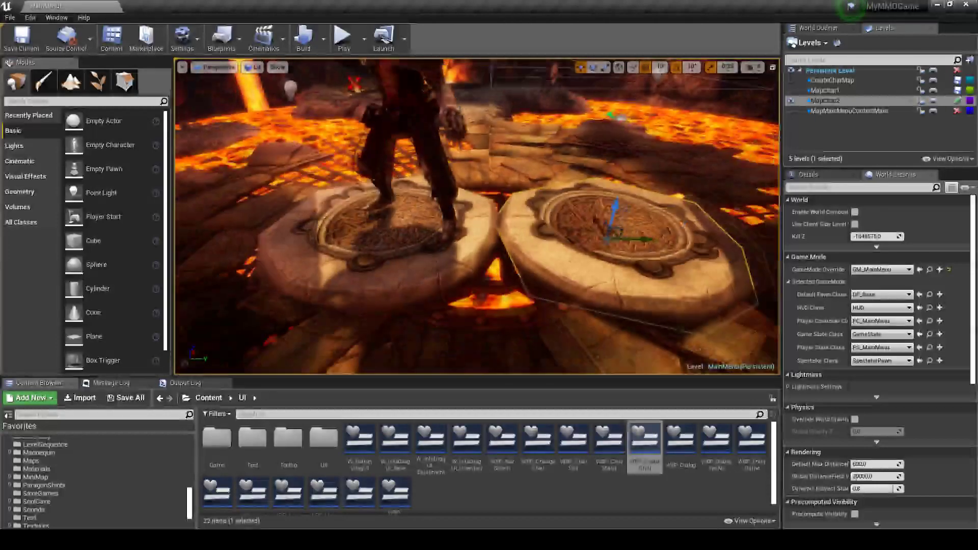
click(440, 217)
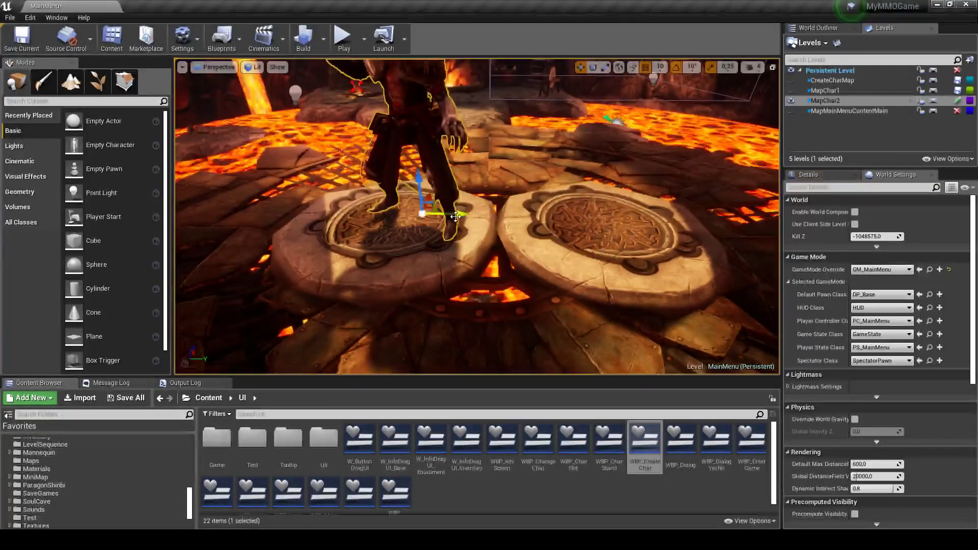
drag(440, 217, 431, 216)
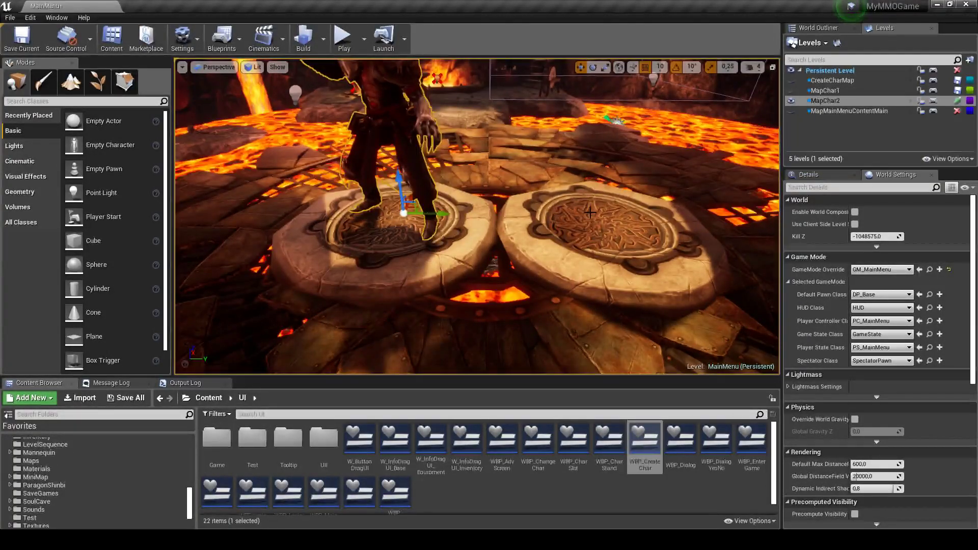
Step: Nudge the left platform further left and the right platform slightly into place
scroll(567, 253, down, 5)
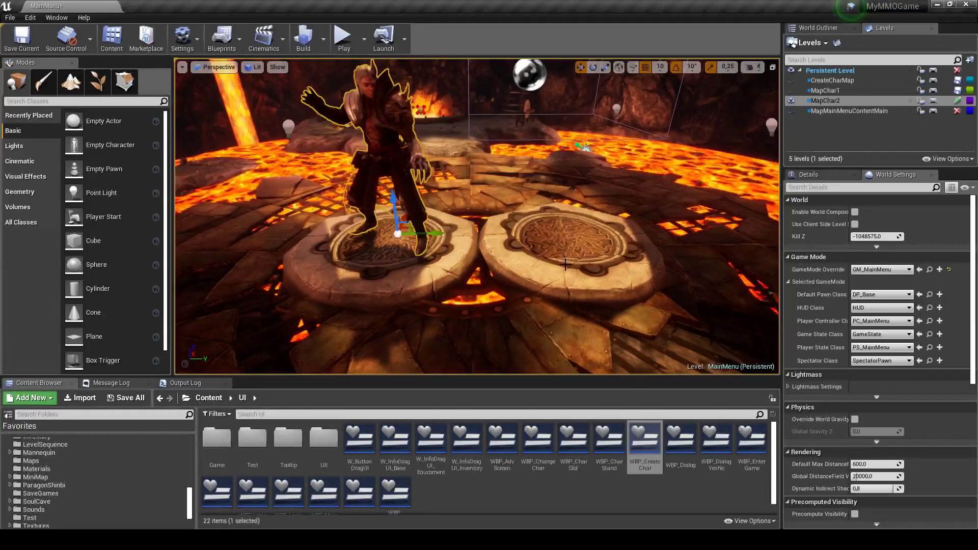
click(447, 268)
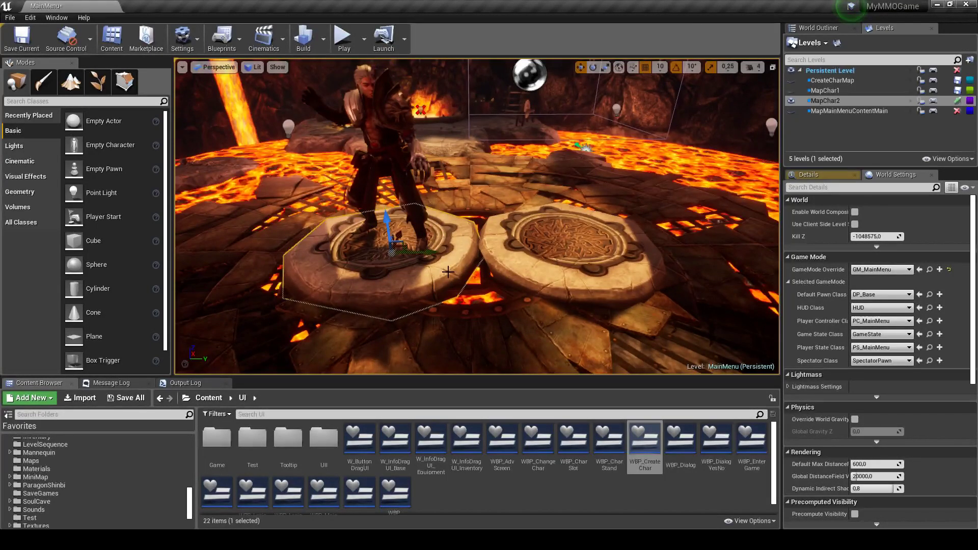
drag(434, 253, 412, 256)
key(Escape)
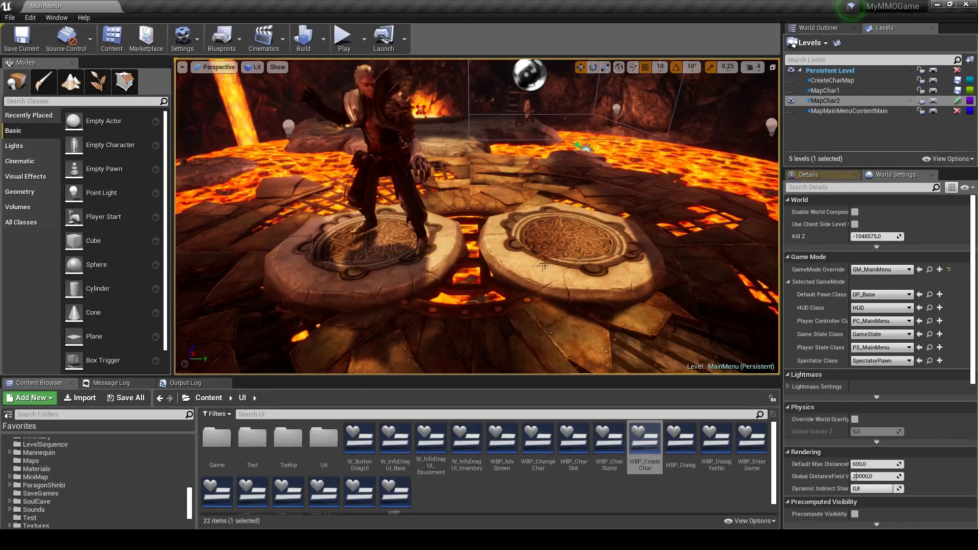
click(511, 273)
drag(580, 258, 588, 248)
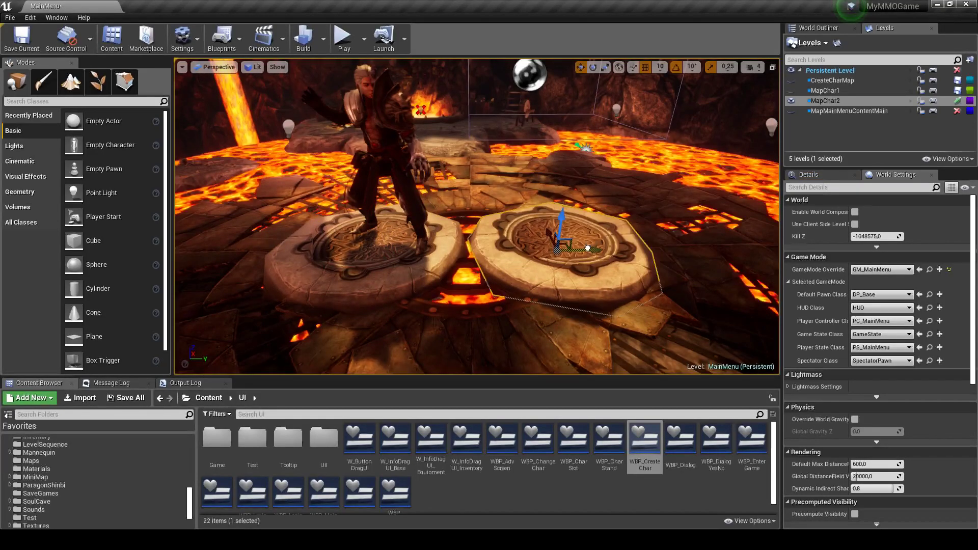
Step: Select the character and launch a Play test from the Play dropdown
click(367, 194)
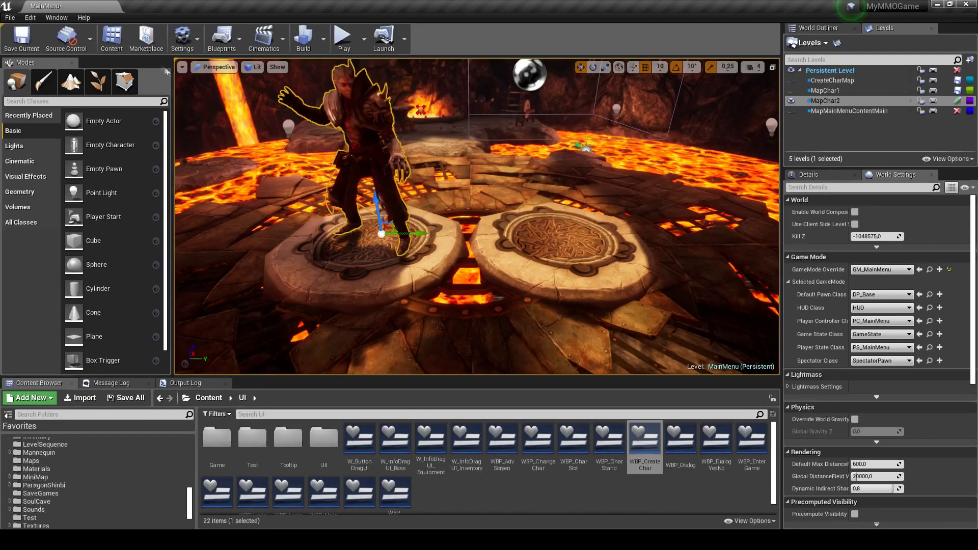
click(182, 67)
scroll(477, 216, up, 3)
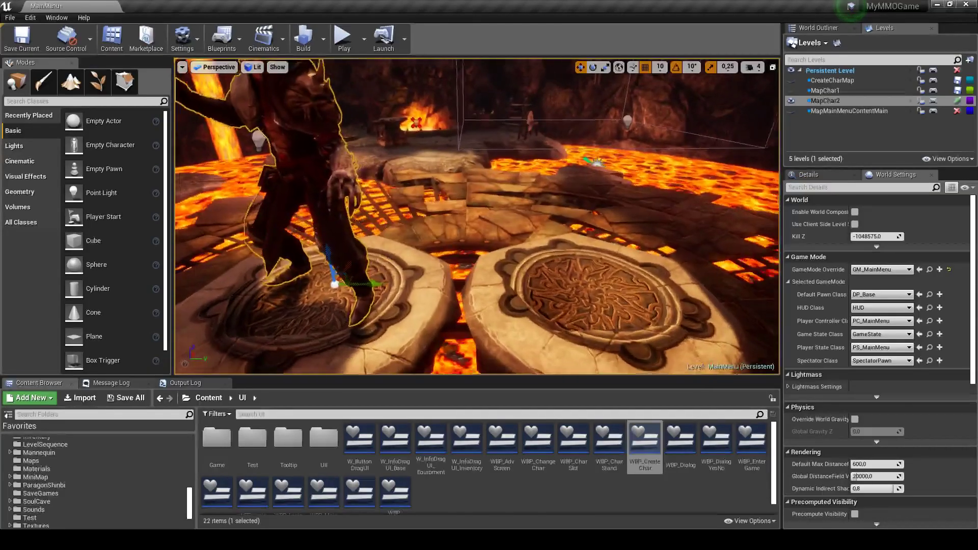
click(364, 39)
click(402, 107)
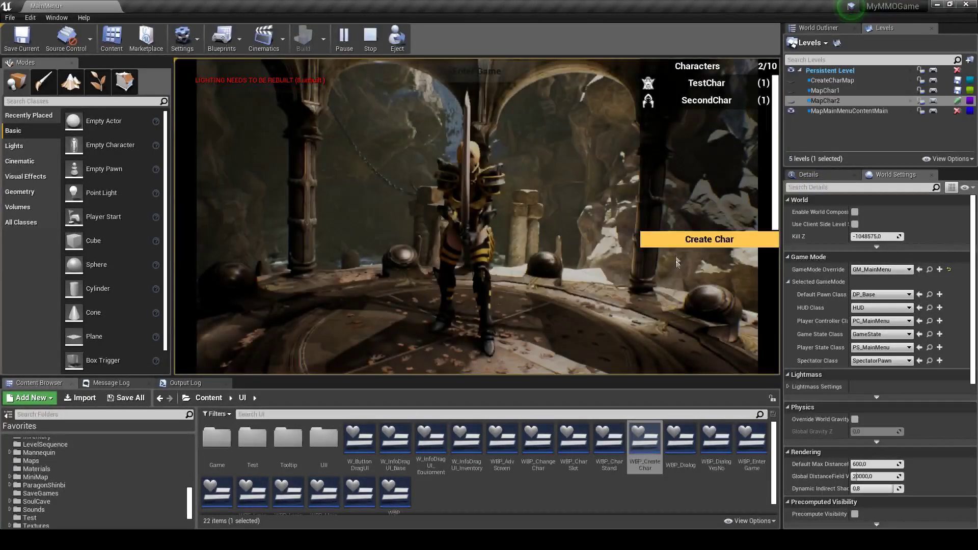
Step: Go to Create Char to review the lava-cave creation scene, then stop the play test with Esc
click(680, 241)
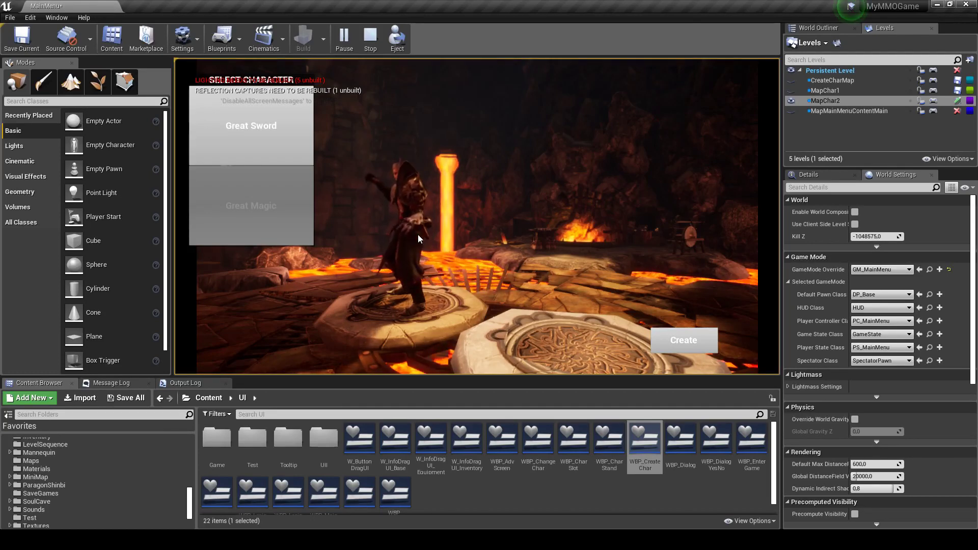
key(Escape)
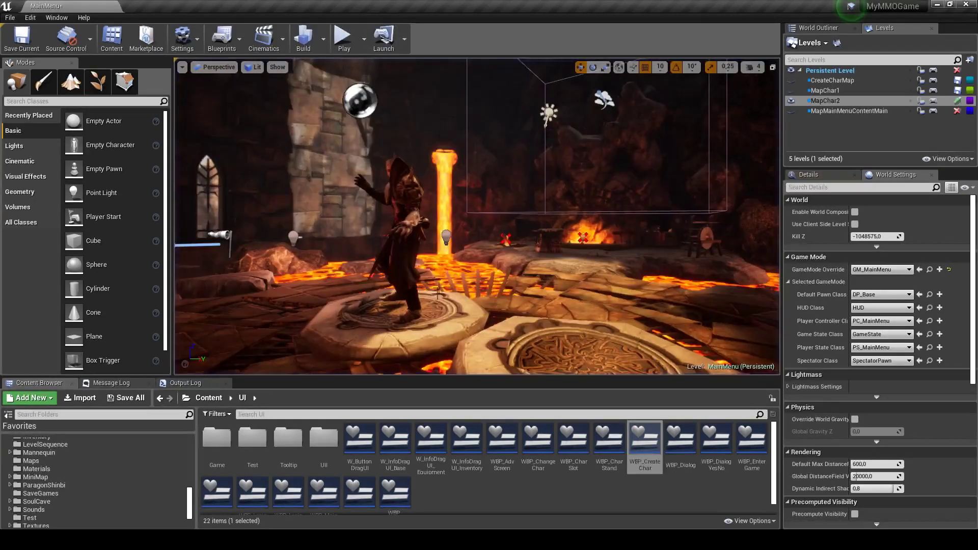
Step: Reposition the right stone platform with several small gizmo moves, then deselect it
click(590, 363)
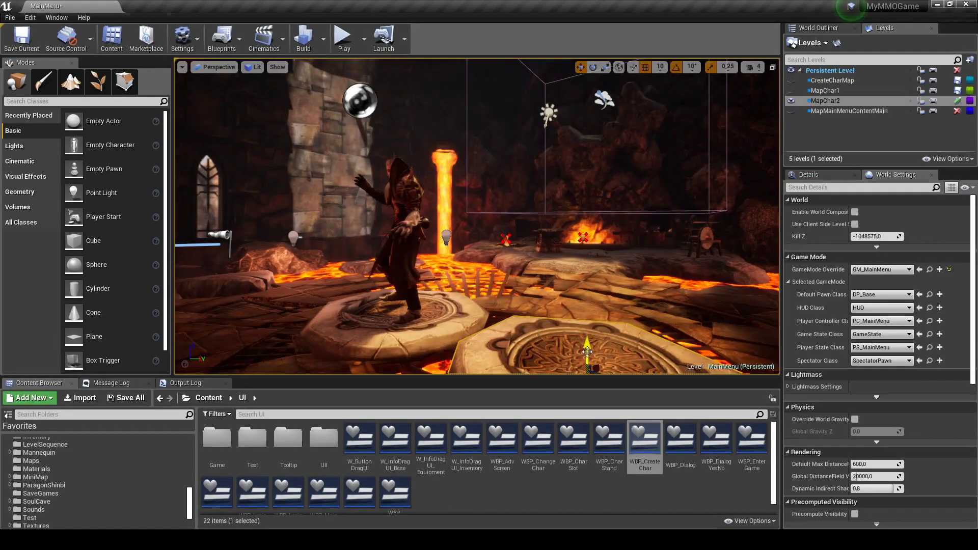
drag(599, 369, 626, 334)
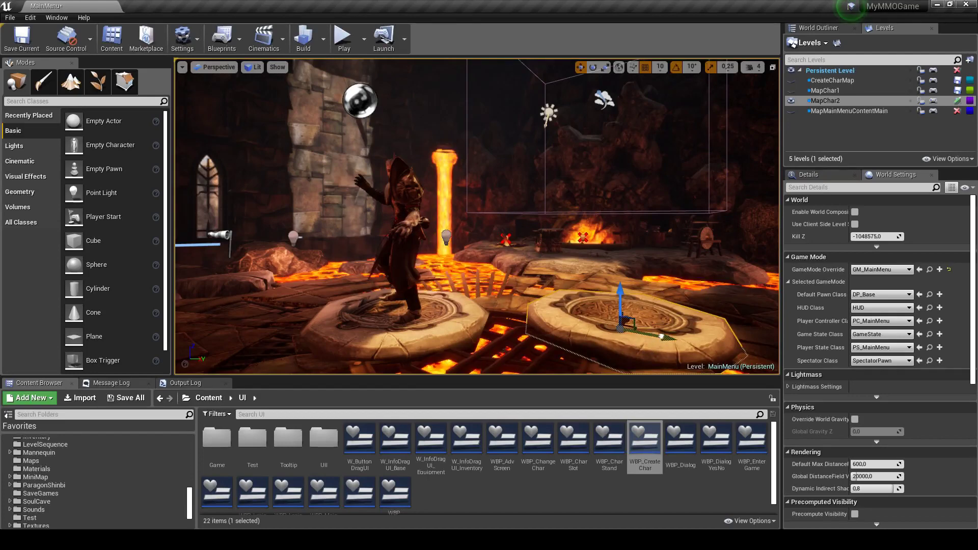
drag(661, 337, 612, 311)
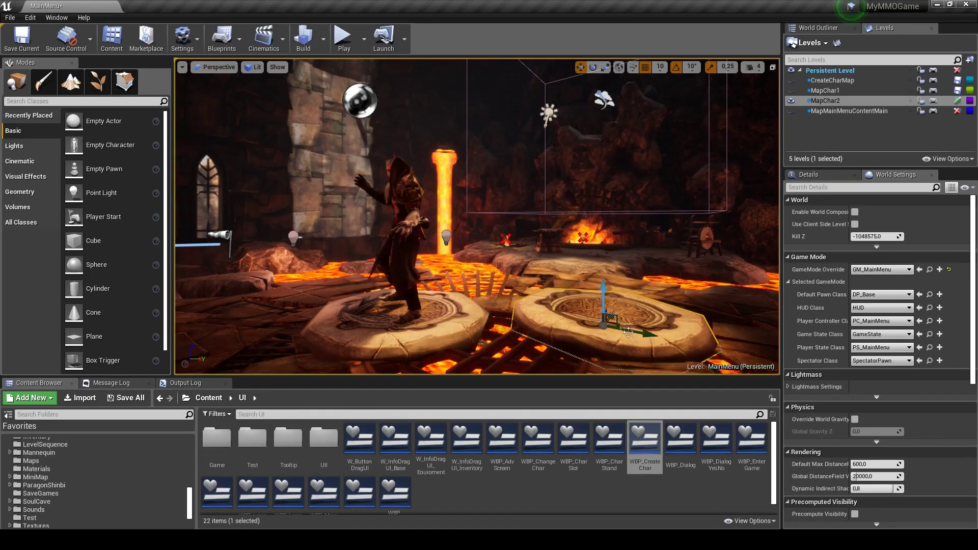
drag(628, 333, 634, 331)
drag(606, 304, 599, 312)
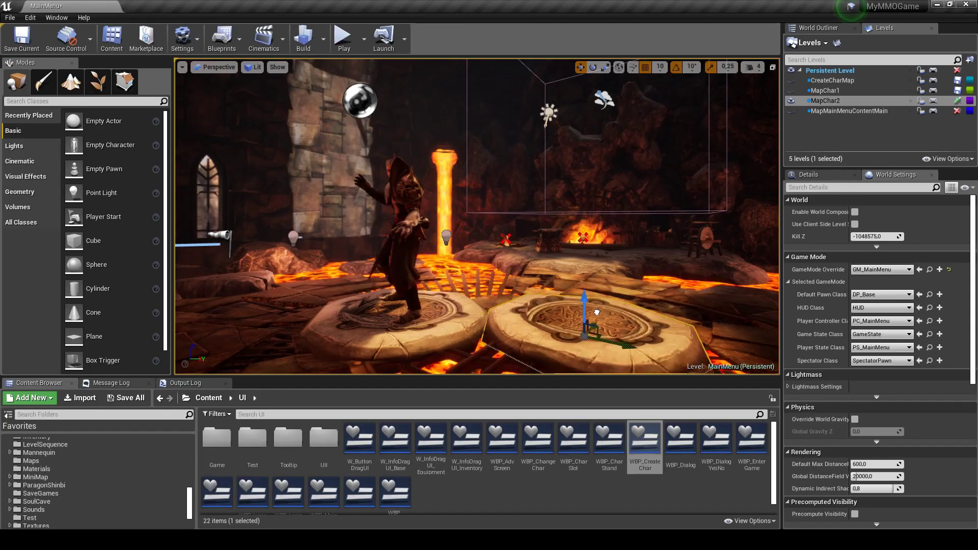
click(508, 326)
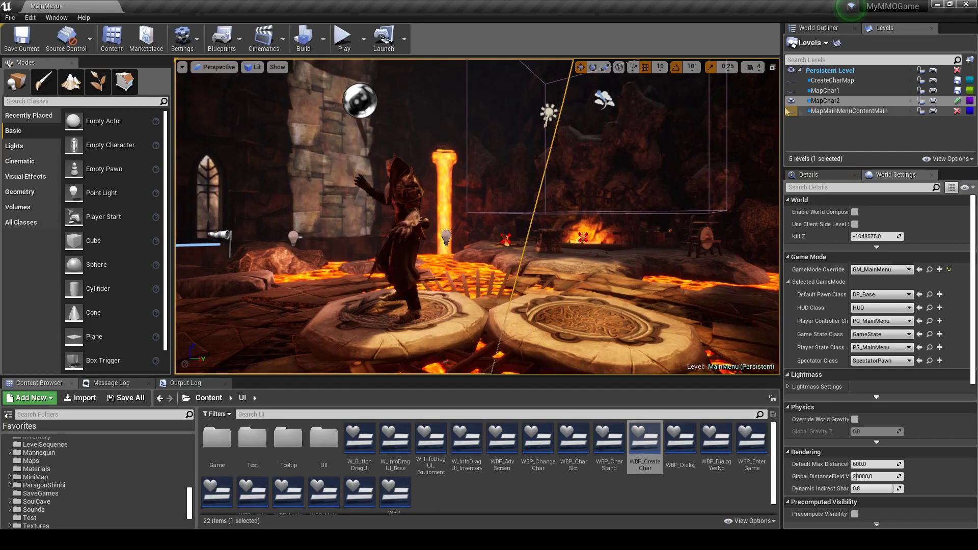
Step: Shift the left platform and the hooded ganfaul_m_aure character slightly, then start a Play test
click(818, 28)
scroll(823, 98, down, 5)
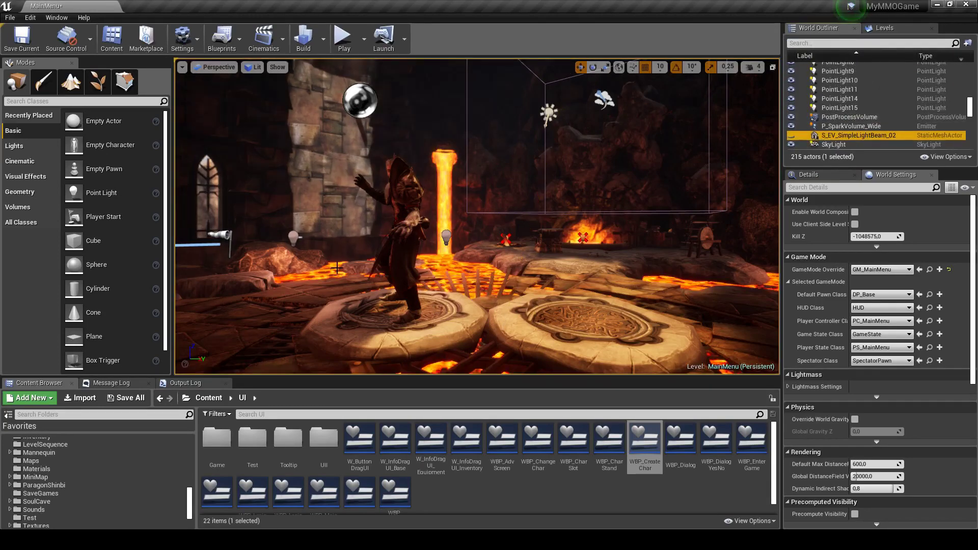
click(433, 332)
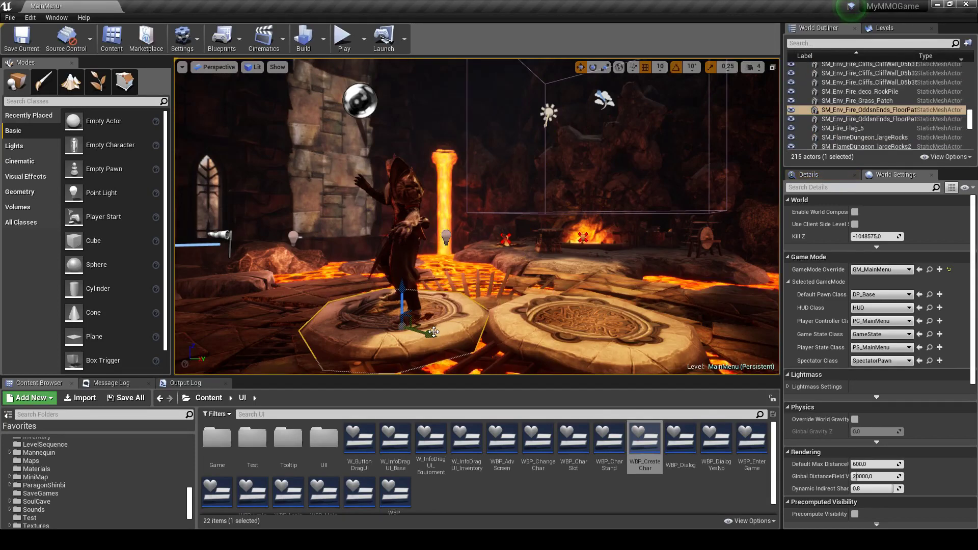
mouse_move(433, 345)
mouse_down()
mouse_move(438, 357)
mouse_move(441, 315)
mouse_move(432, 345)
mouse_move(442, 348)
mouse_move(434, 348)
mouse_up()
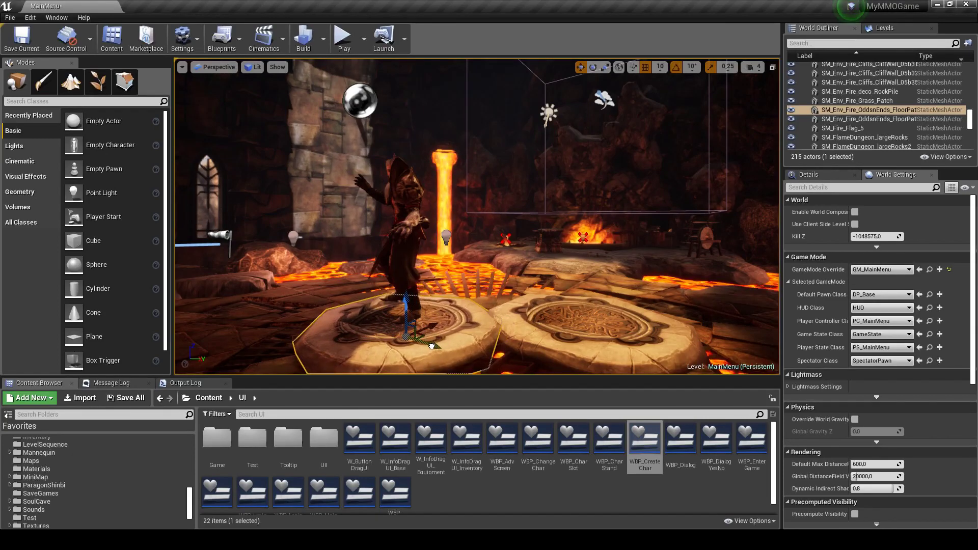
click(426, 305)
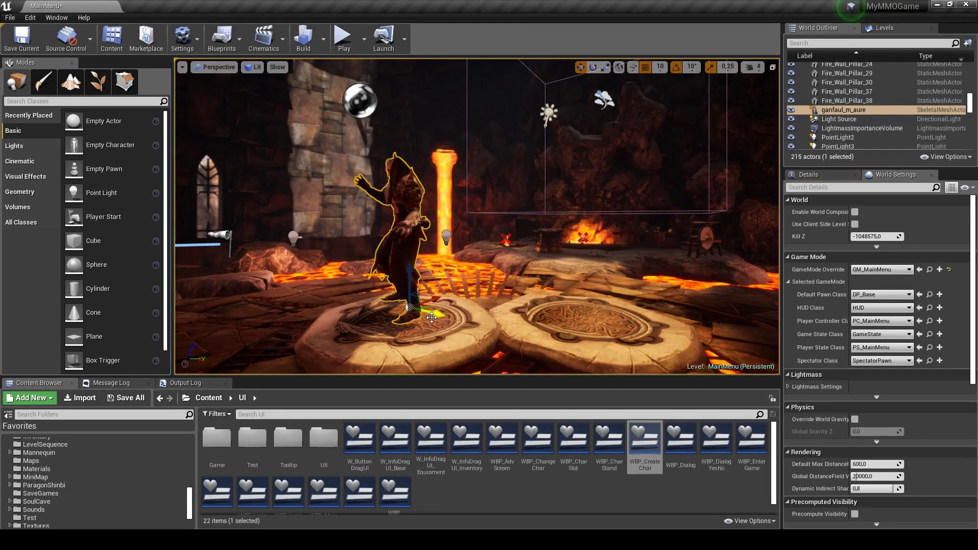
drag(441, 302, 435, 309)
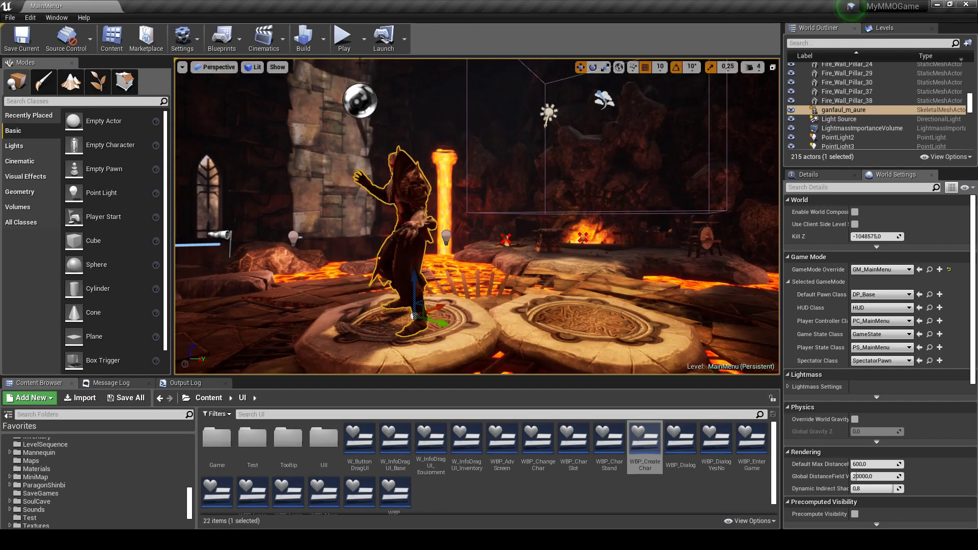
click(343, 37)
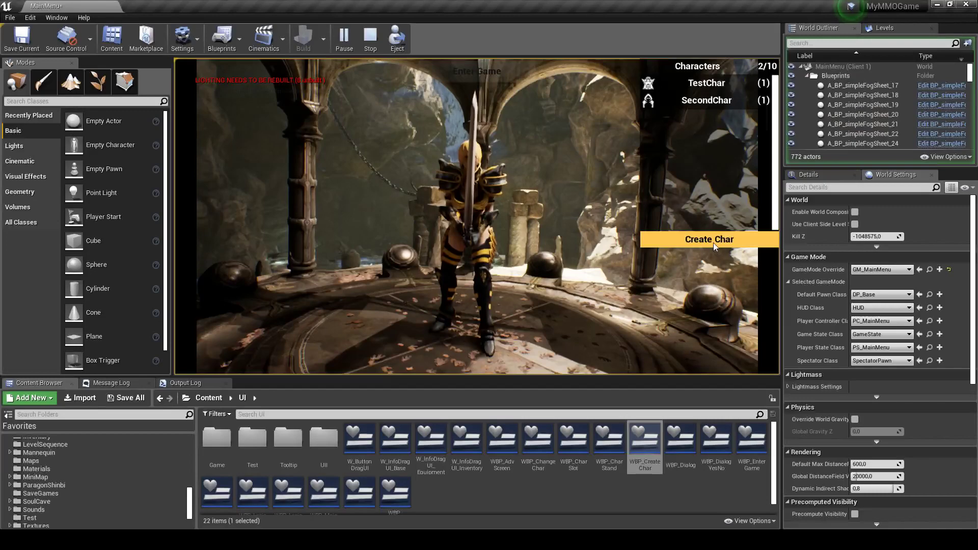
Step: Open Create Char to view the rearranged lava-cave scene, then stop the play test with Esc
click(713, 243)
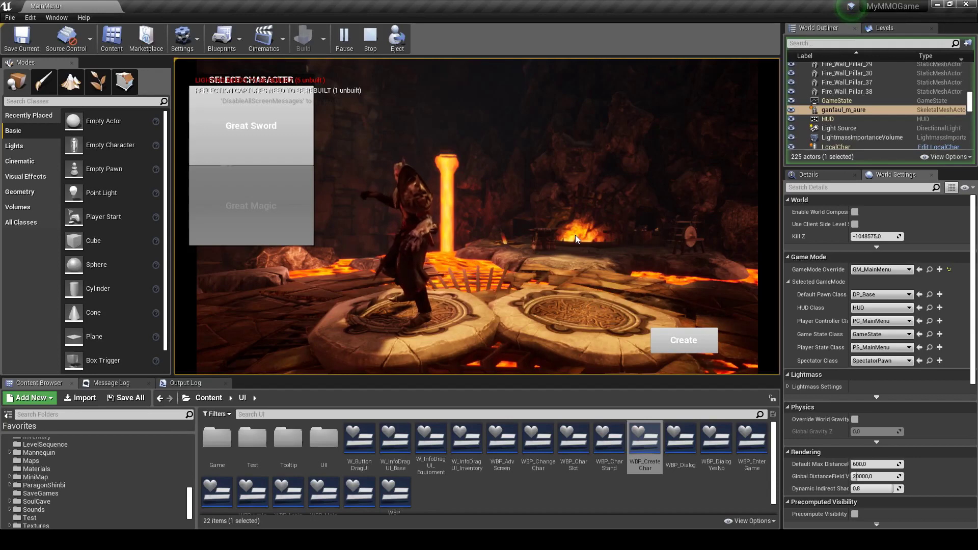
key(Escape)
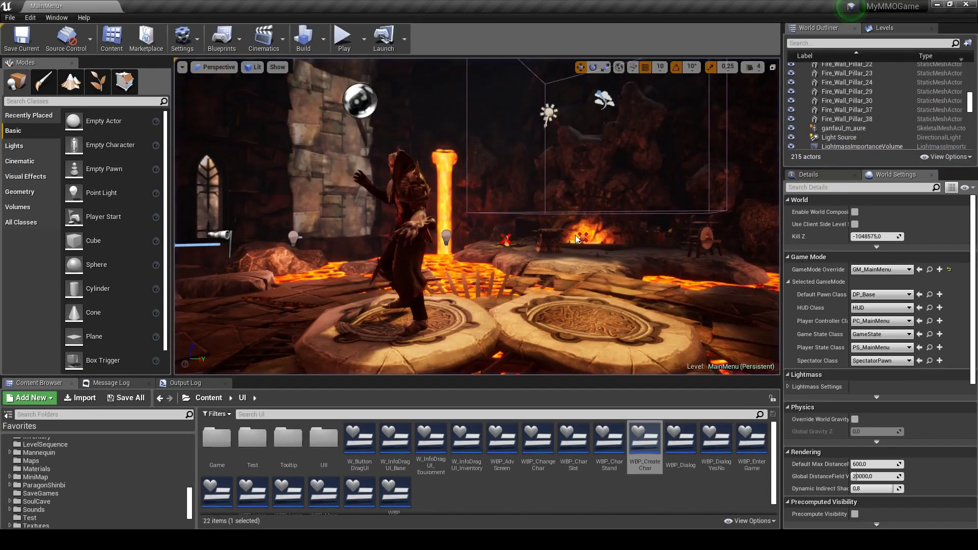
Step: Browse the Content Browser folders to ParagonShinbi > Characters > Global
scroll(44, 490, down, 2)
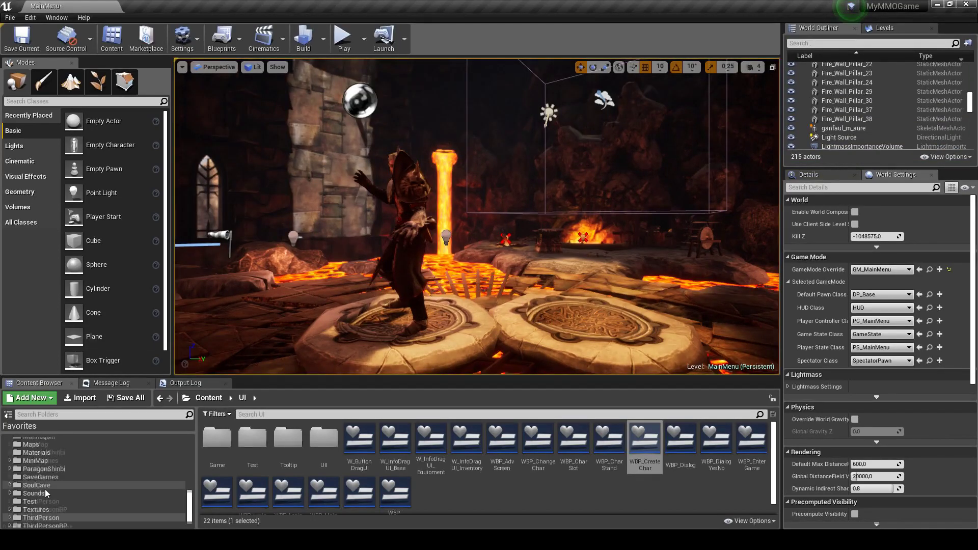
scroll(45, 484, up, 2)
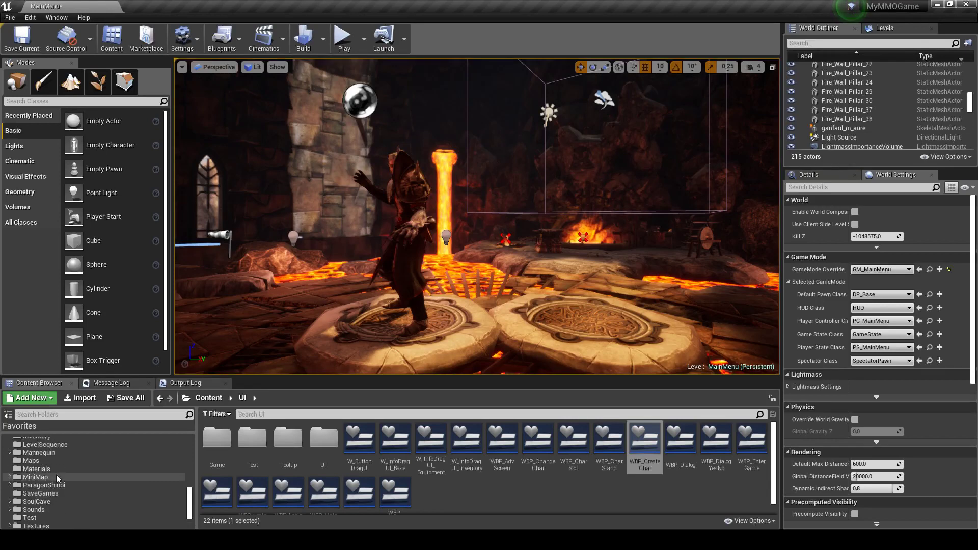
scroll(83, 463, up, 2)
scroll(71, 463, up, 3)
scroll(72, 463, up, 3)
scroll(63, 460, up, 3)
scroll(63, 462, up, 3)
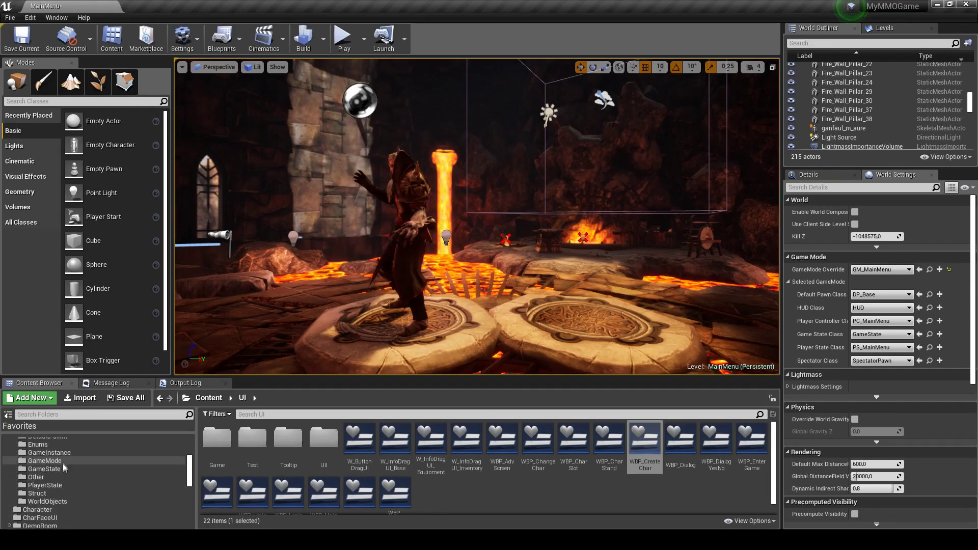
scroll(63, 463, up, 3)
scroll(44, 470, down, 2)
scroll(58, 483, down, 3)
scroll(58, 481, down, 2)
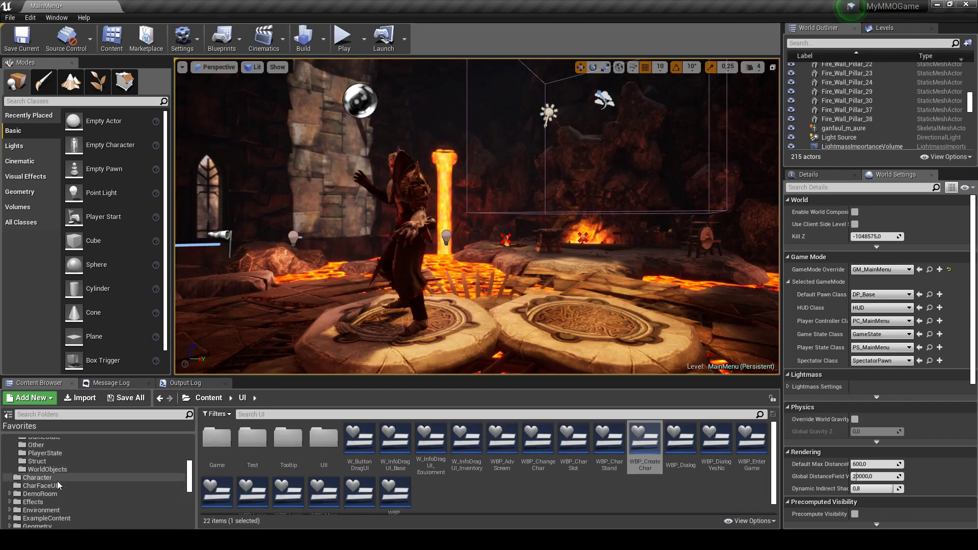
scroll(55, 487, down, 3)
scroll(50, 502, down, 3)
scroll(50, 503, down, 3)
scroll(48, 509, down, 3)
scroll(48, 508, down, 2)
scroll(48, 504, down, 1)
double_click(61, 486)
click(67, 494)
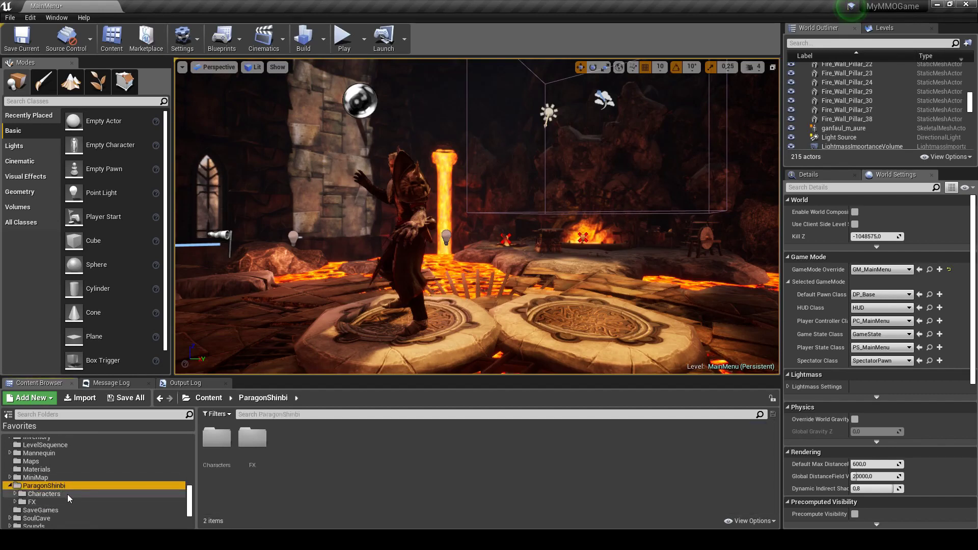
double_click(67, 496)
click(77, 504)
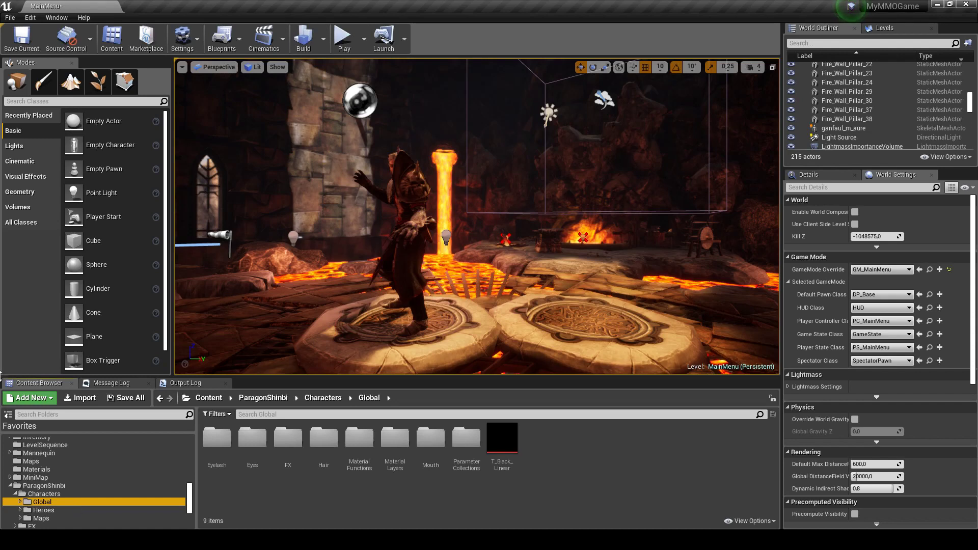
Step: Search ParagonShinbi for 'ability circl' and select the Ability_CirclingWolves animation
click(287, 414)
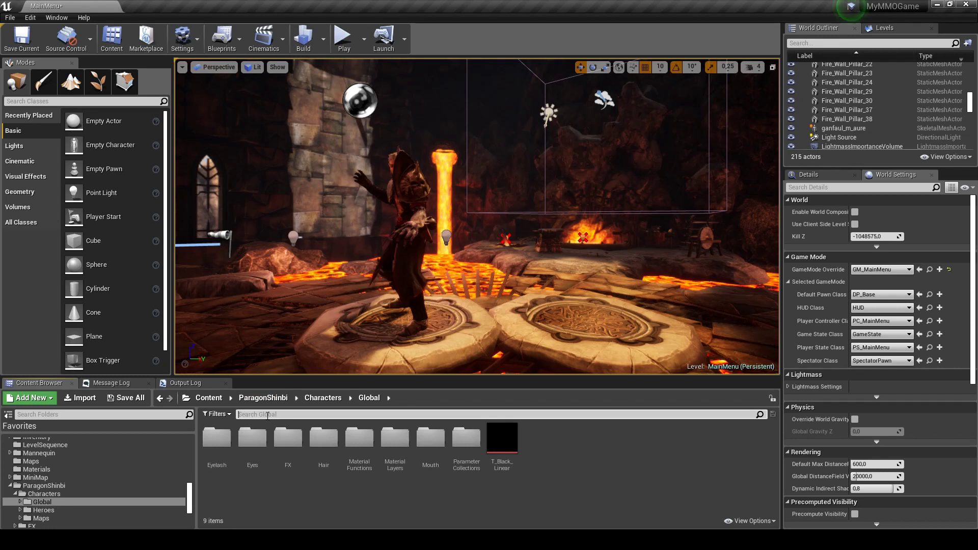
text(abil)
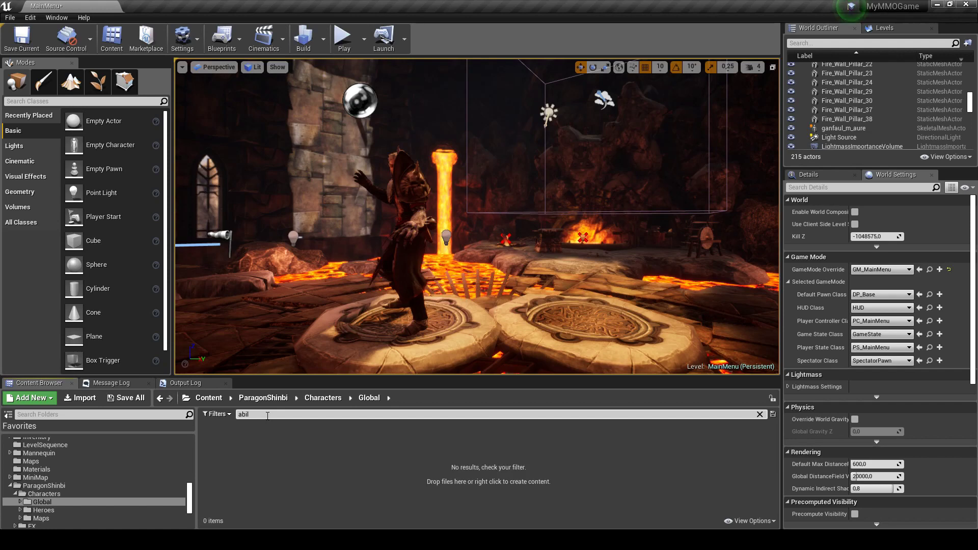
click(58, 487)
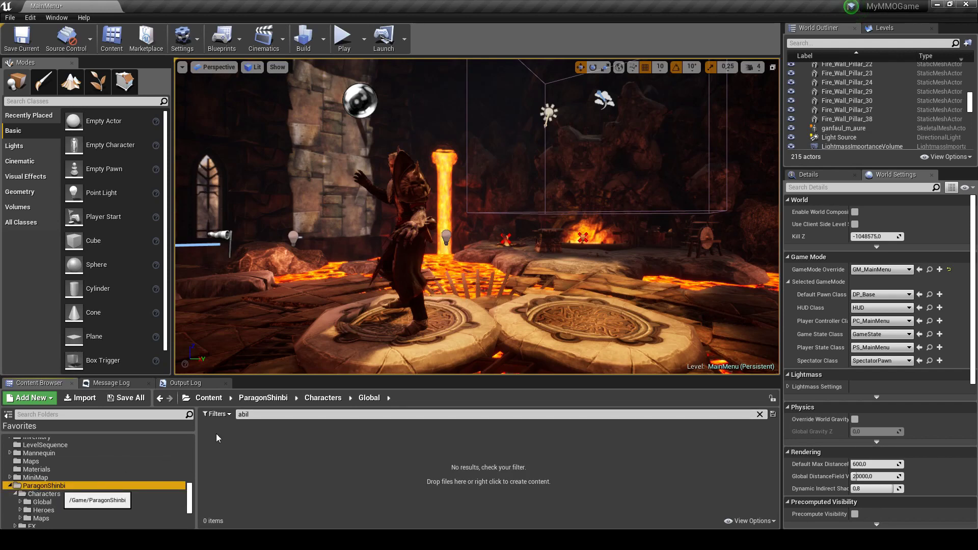
click(260, 414)
text(ity c)
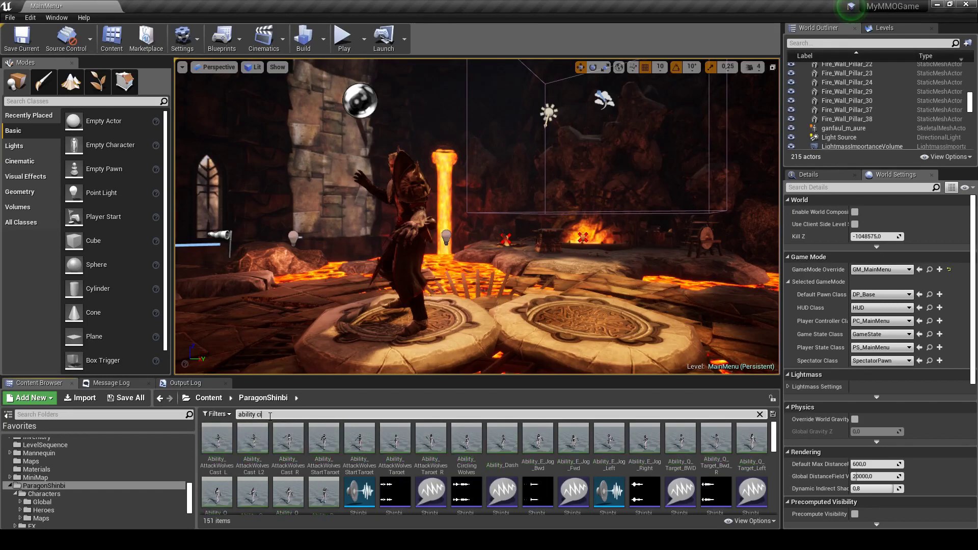
text(rcli)
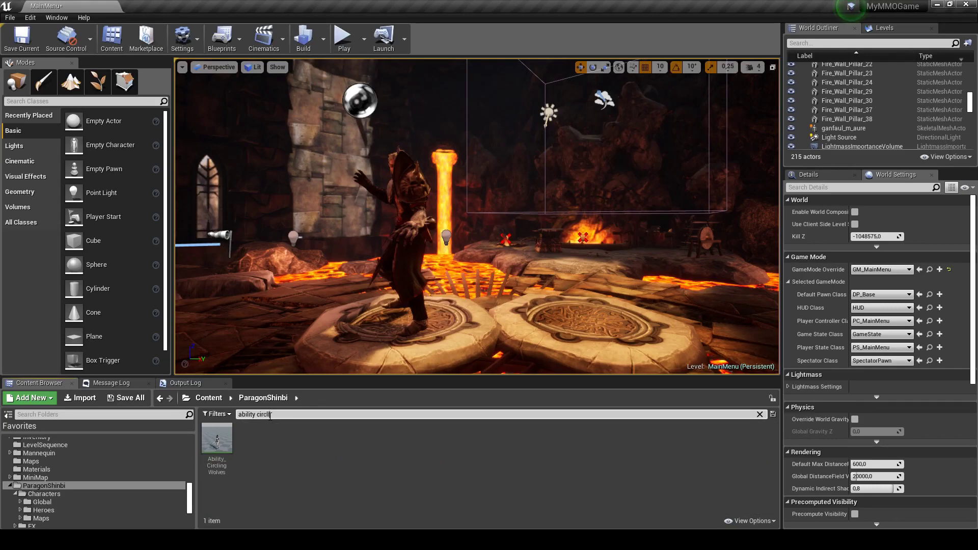
click(217, 441)
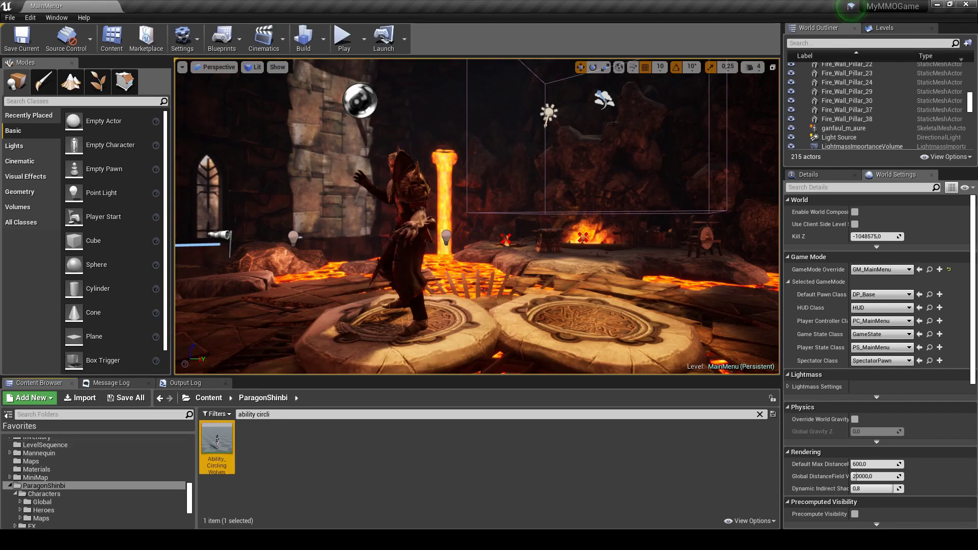
mouse_move(215, 438)
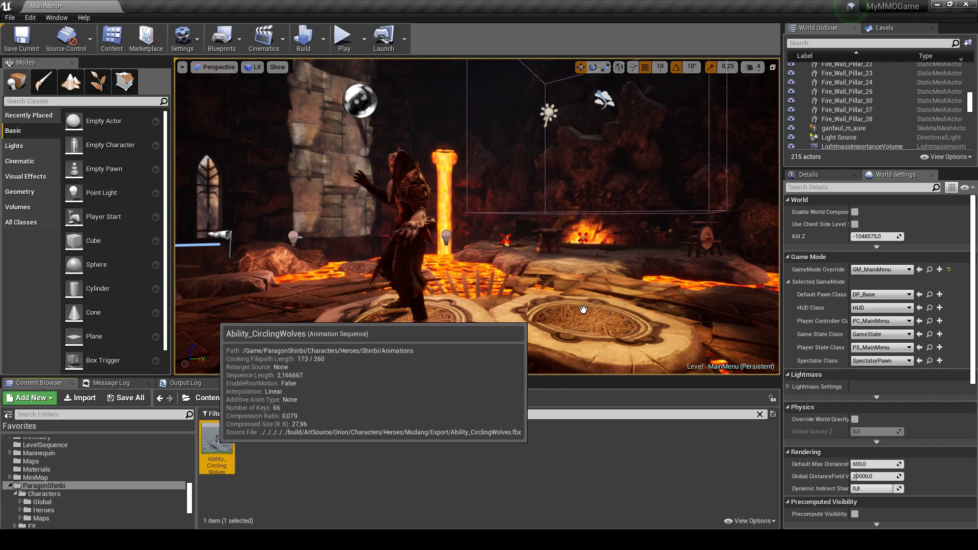
Step: Drop the CirclingWolves animation into the level, delete the female character, and make MapChar2 current
drag(583, 309, 583, 309)
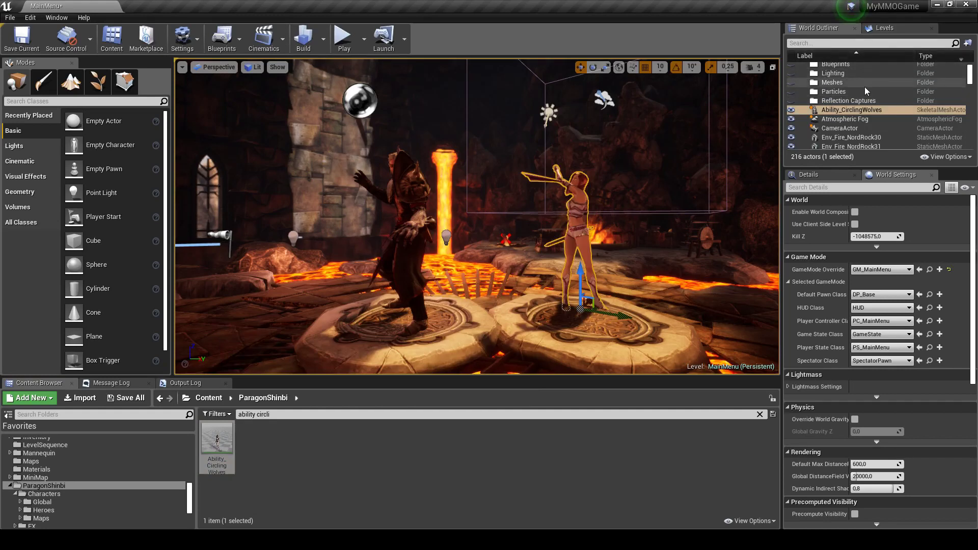
click(899, 27)
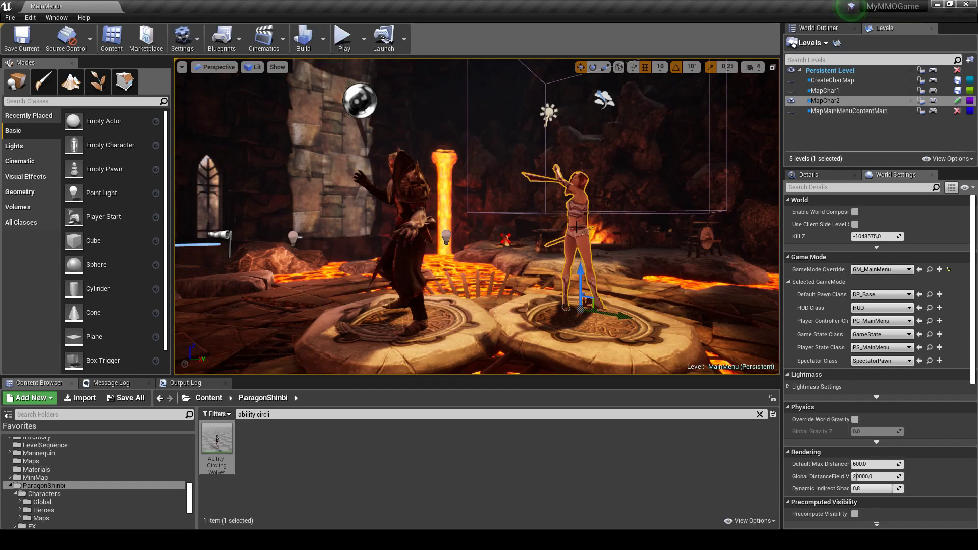
key(Delete)
double_click(826, 101)
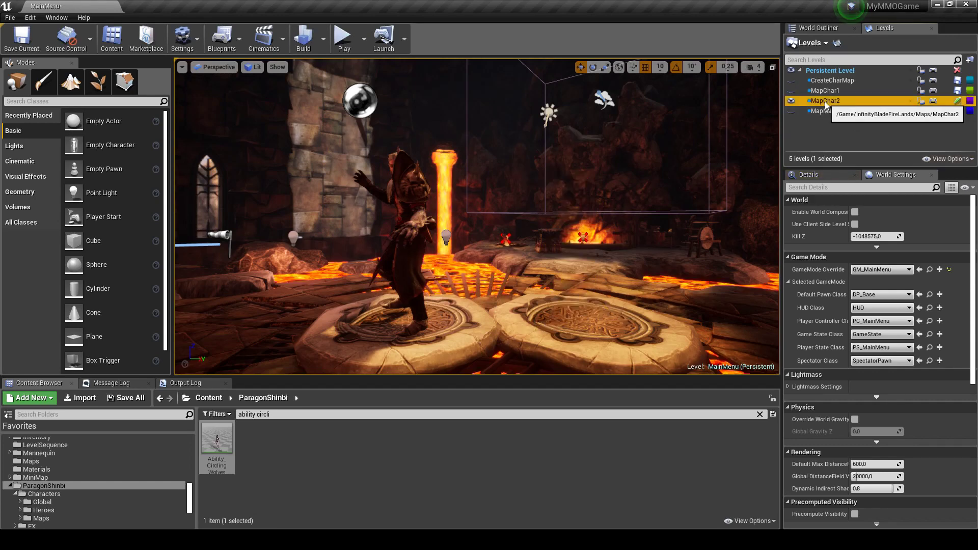
Step: Check the hooded male character's Details, then drag Ability_CirclingWolves into the lava cave
click(402, 239)
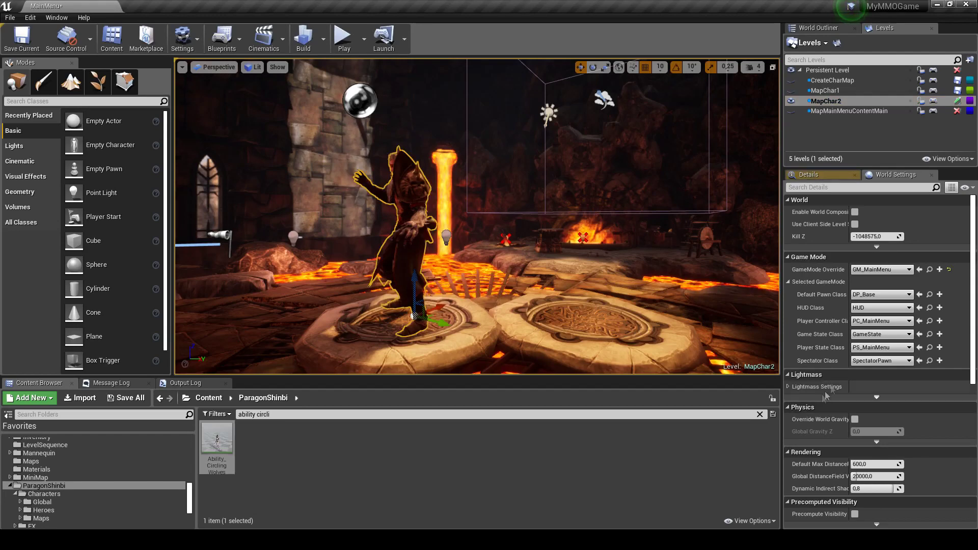
scroll(862, 347, down, 5)
scroll(864, 356, down, 5)
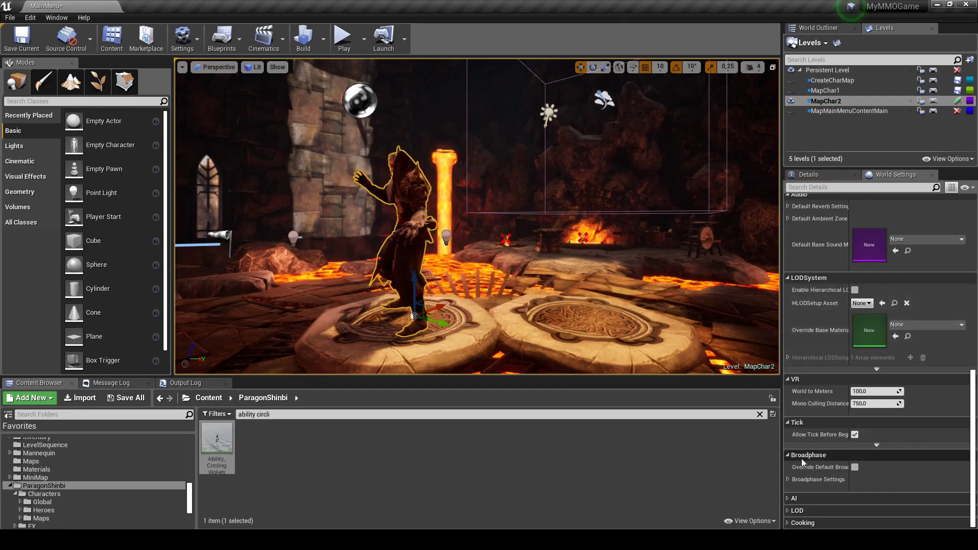
click(809, 175)
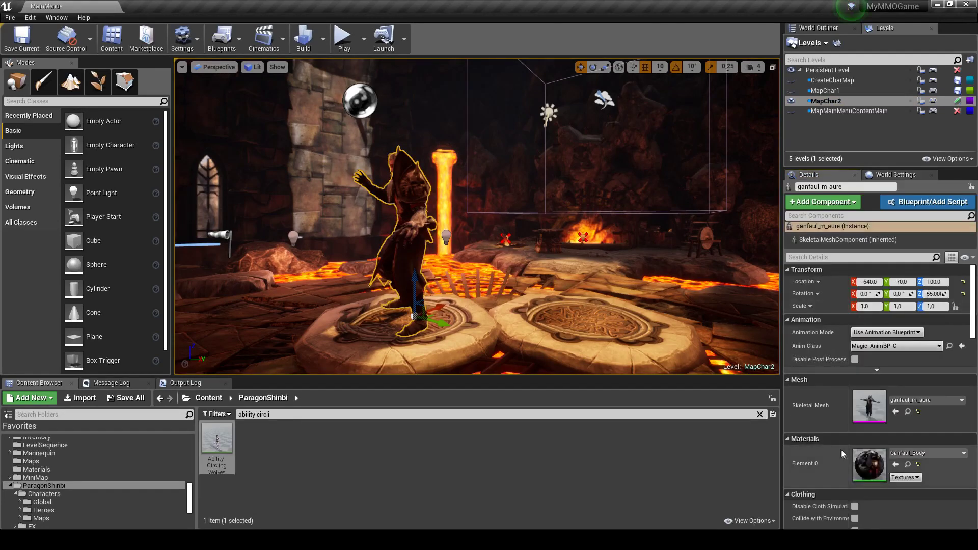
scroll(840, 449, down, 5)
scroll(857, 393, down, 5)
scroll(861, 403, down, 10)
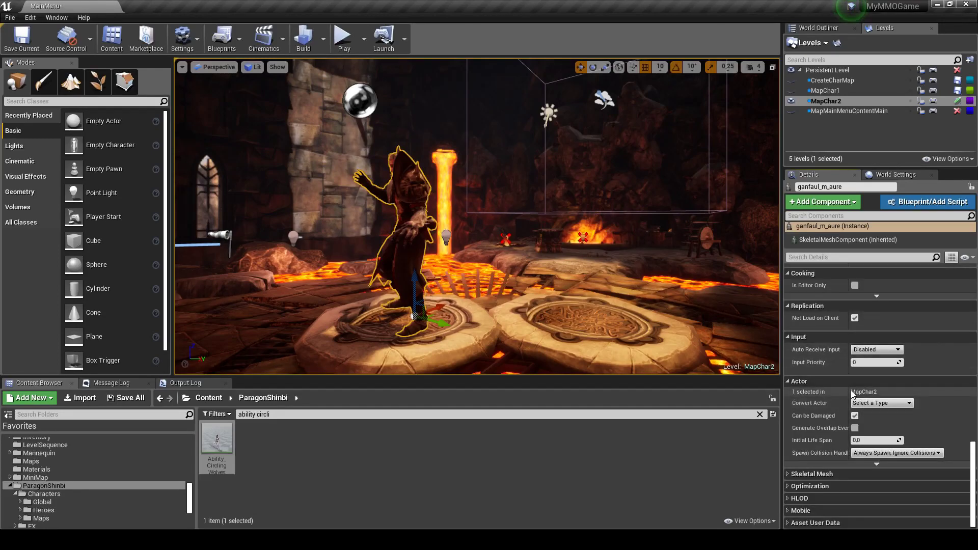
drag(208, 435, 623, 299)
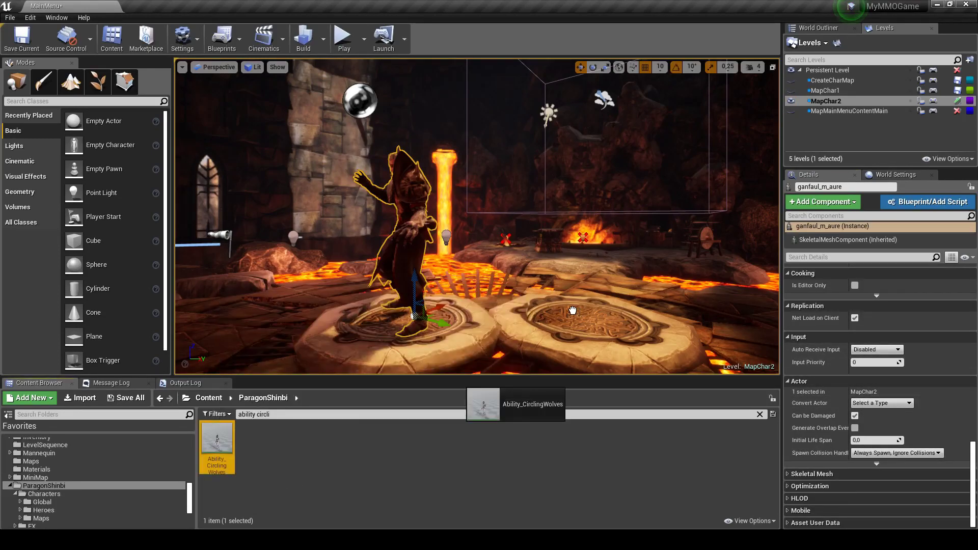
drag(573, 310, 574, 305)
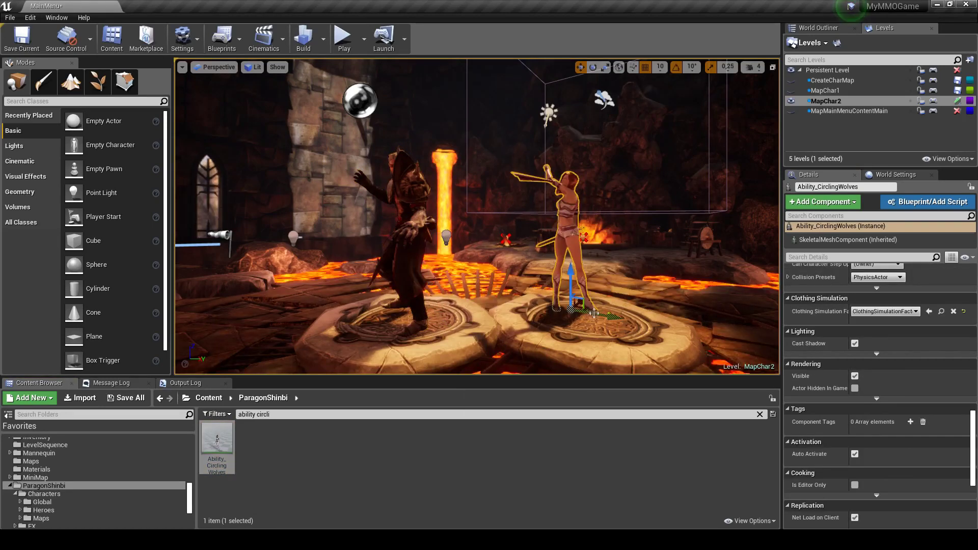
Step: Centre the Ability_CirclingWolves character on the right-hand platform, shifting the platform slightly left
drag(605, 317, 631, 323)
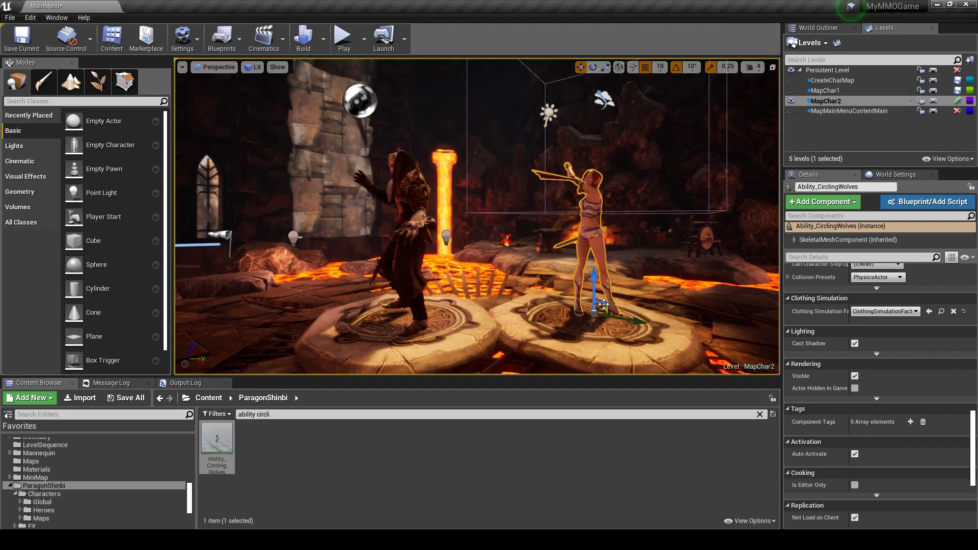
drag(604, 306, 611, 326)
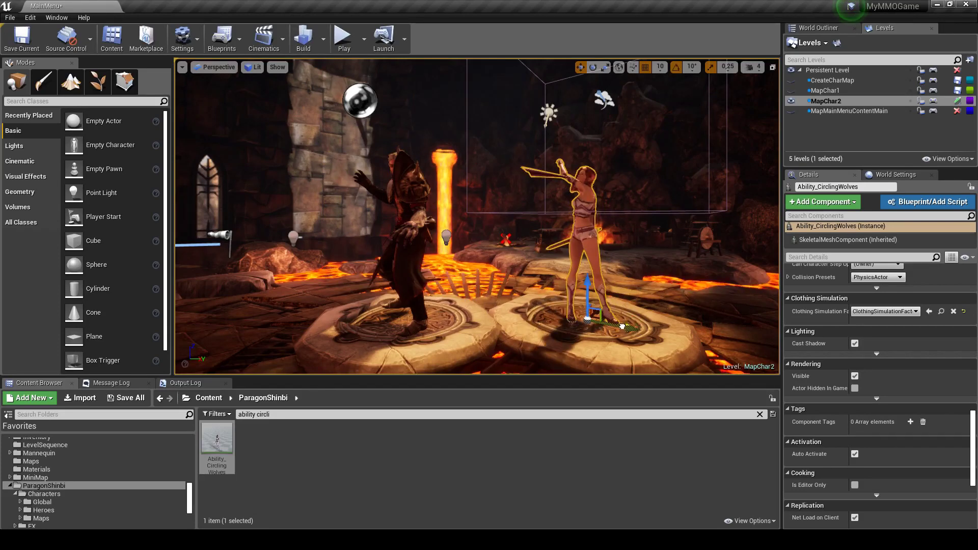
drag(622, 327, 614, 328)
click(616, 350)
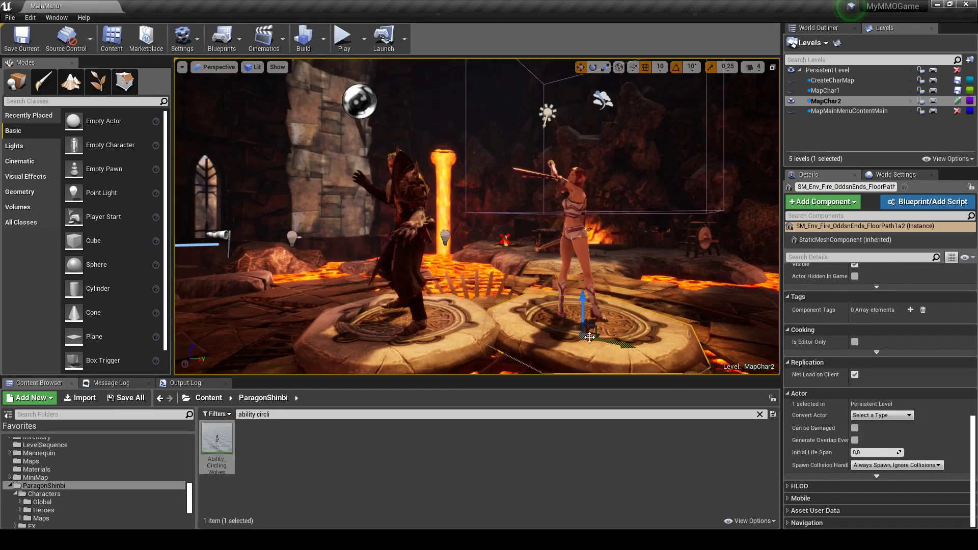
drag(590, 337, 559, 336)
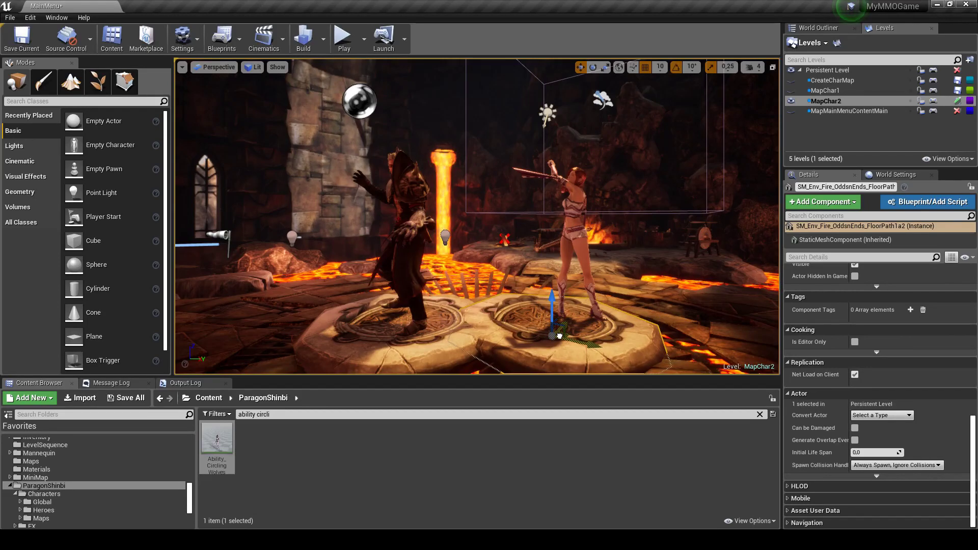
click(579, 251)
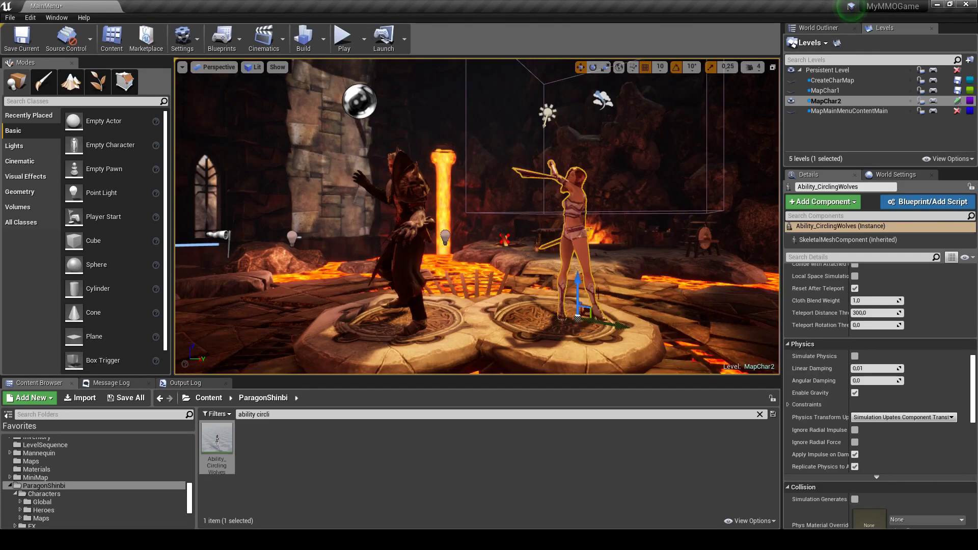
drag(586, 319, 565, 322)
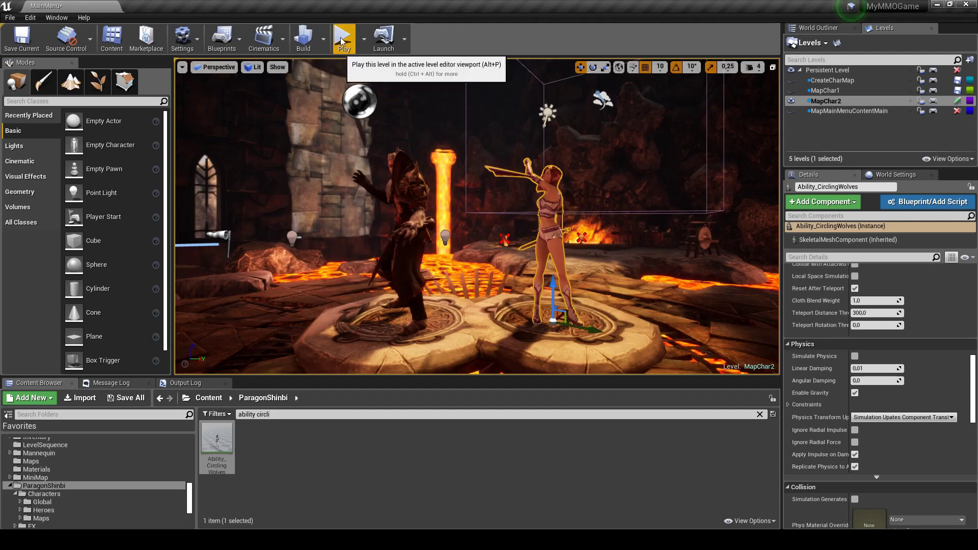
Step: Filter assets by the pasted full Ability_CirclingWolves name and start a Play test
click(218, 470)
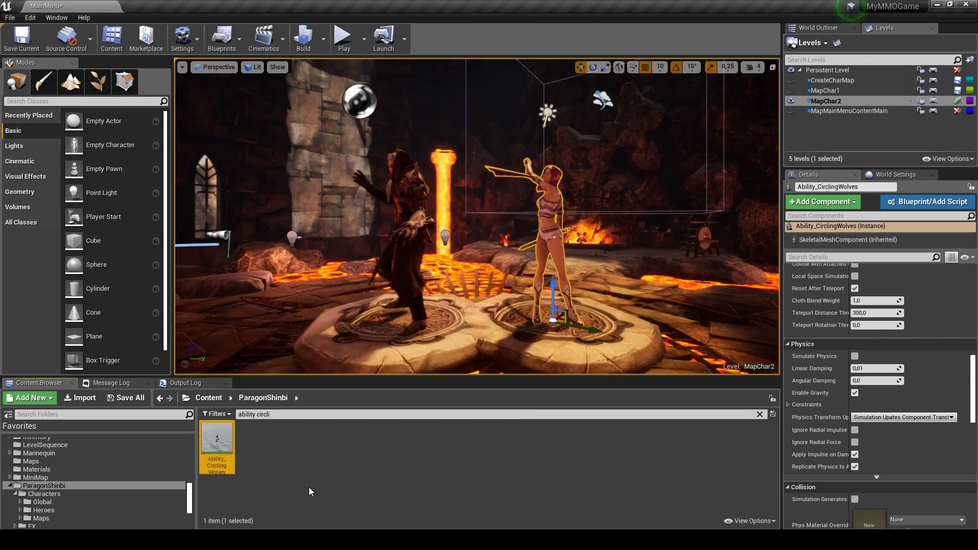
click(280, 414)
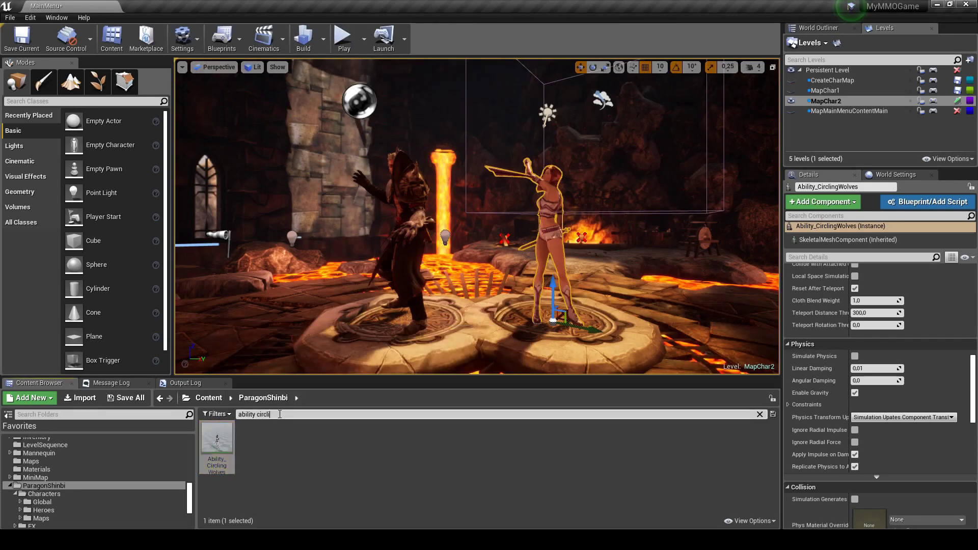
text(Ability_CirclingWolves)
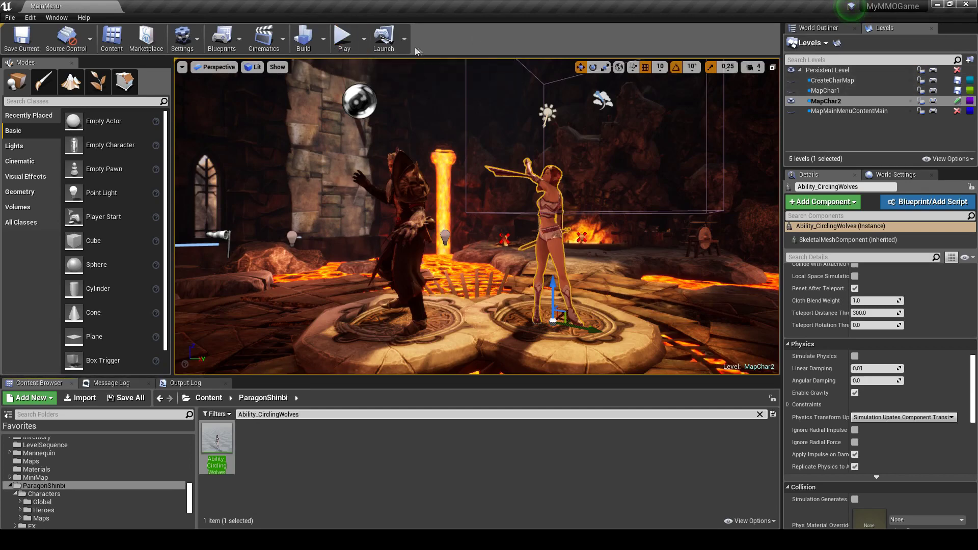
click(353, 40)
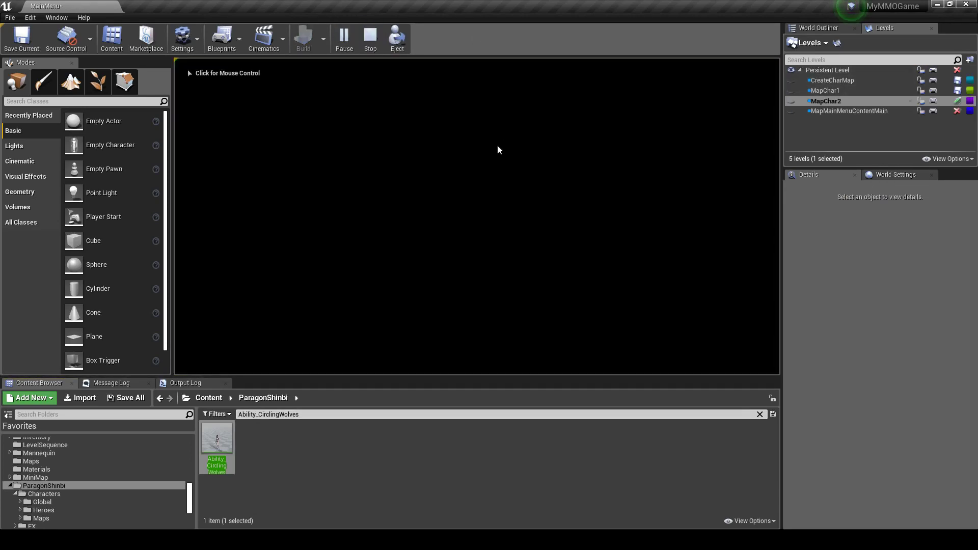
click(703, 237)
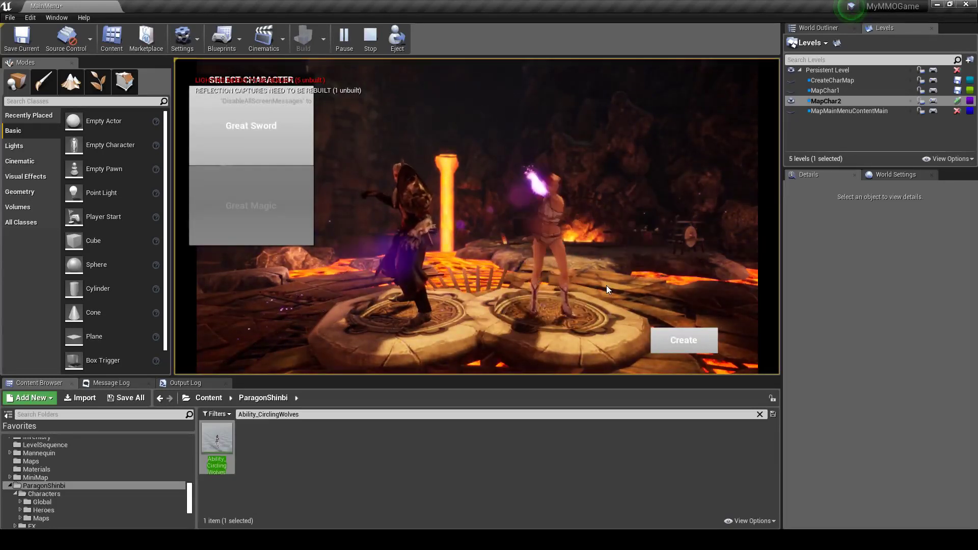
key(Escape)
click(551, 246)
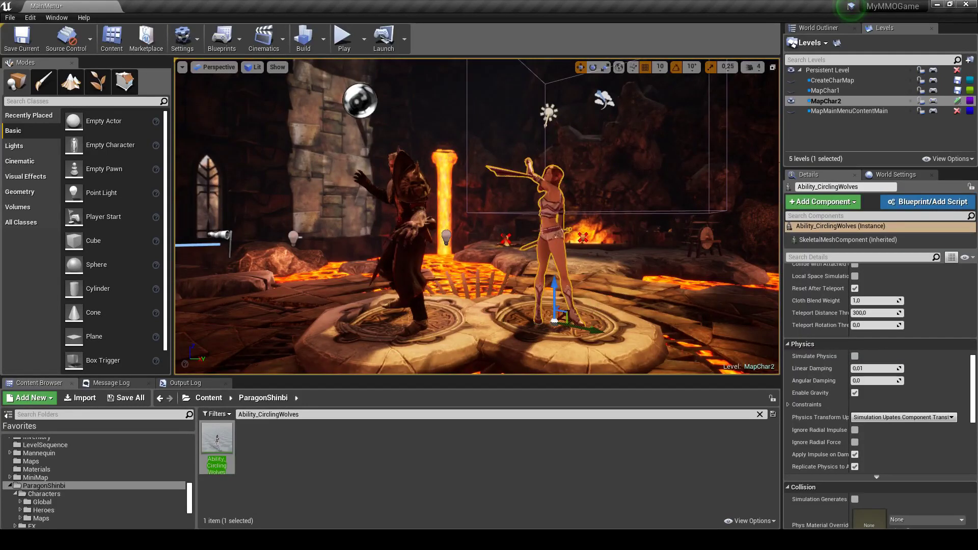
Step: Rotate Ability_CirclingWolves to 60° about her vertical Z axis
click(593, 67)
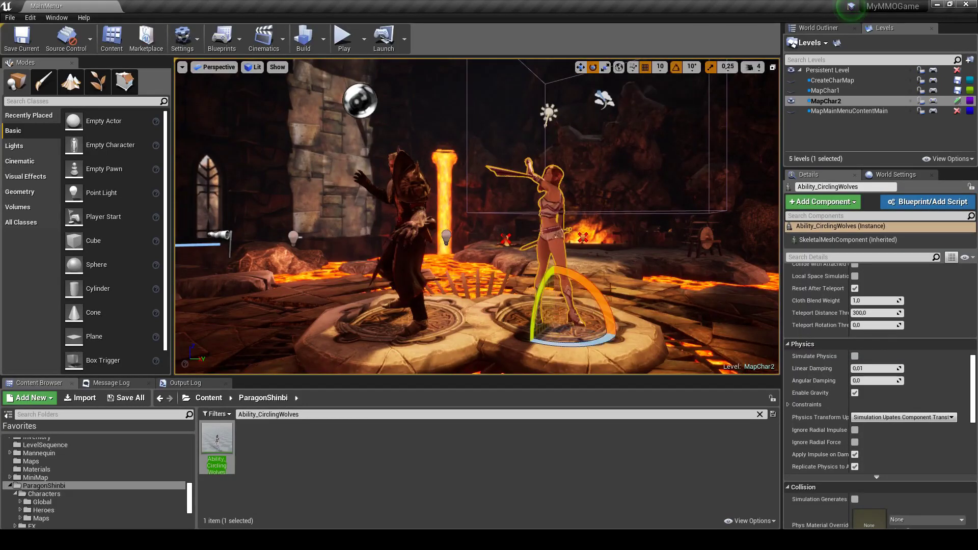
mouse_move(596, 341)
mouse_down()
mouse_move(624, 331)
mouse_move(636, 341)
mouse_up()
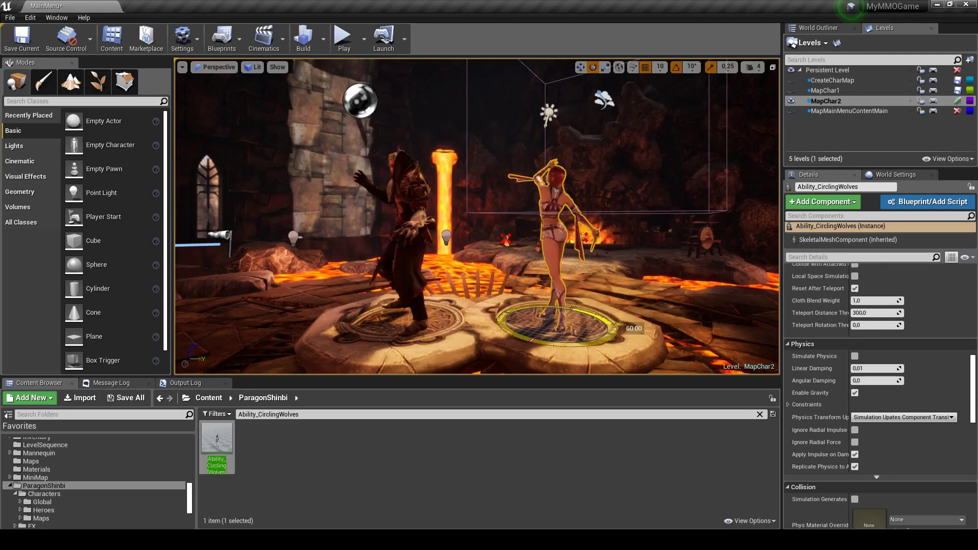
drag(636, 341, 624, 331)
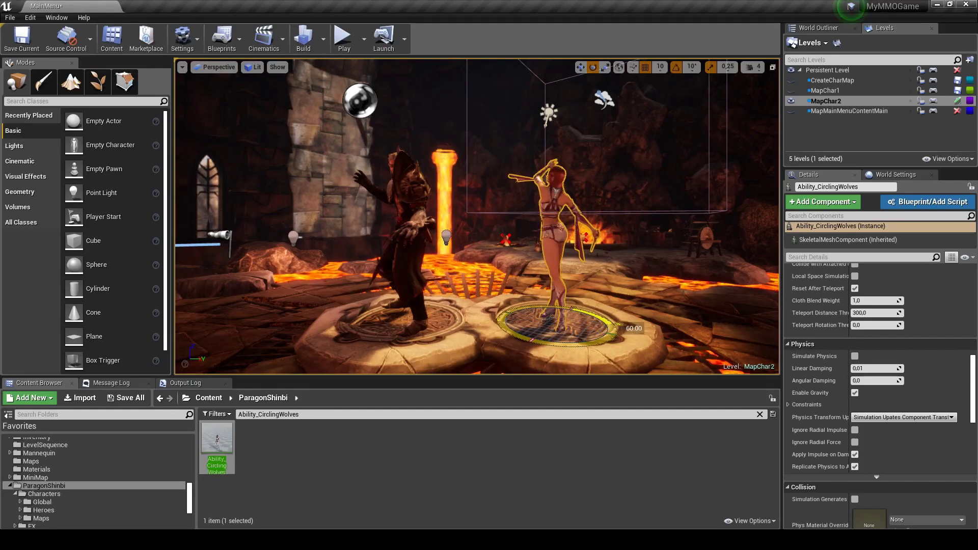
drag(625, 332, 628, 334)
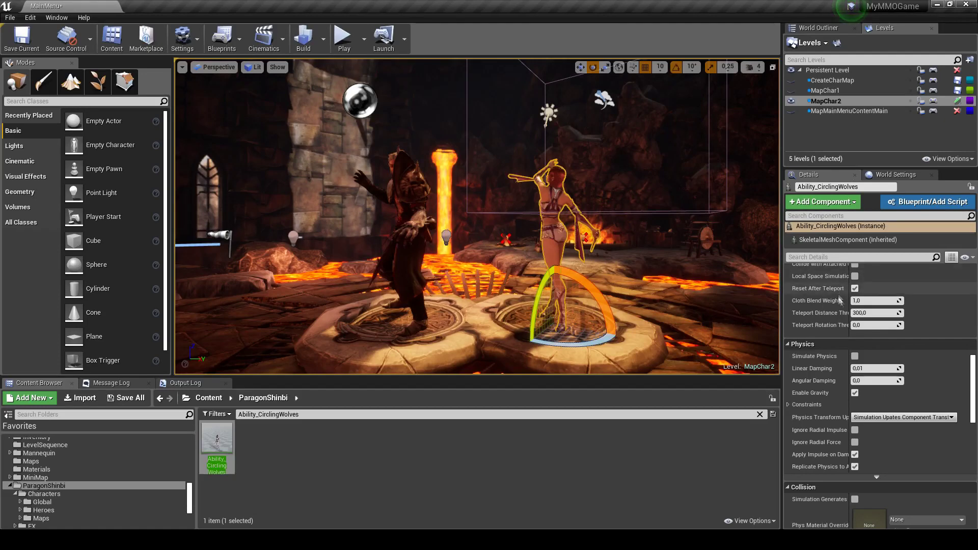
Step: Turn off the character's animation Looping, save MapChar2, and launch a Play test
click(815, 29)
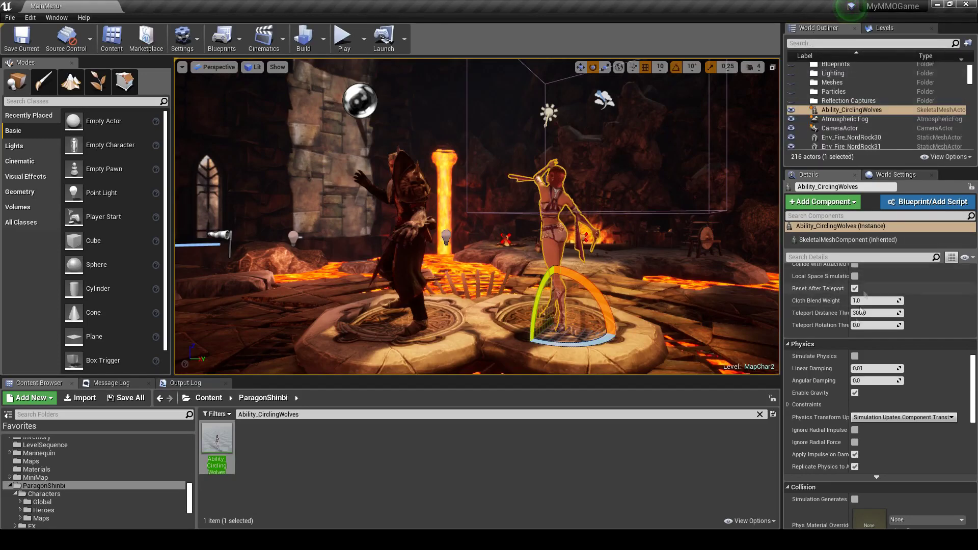
scroll(836, 316, up, 10)
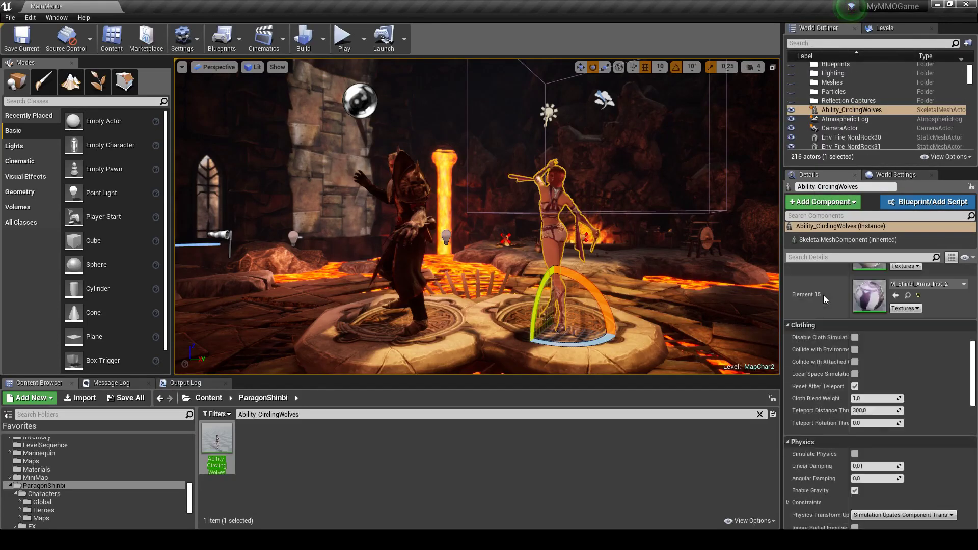
scroll(835, 315, up, 15)
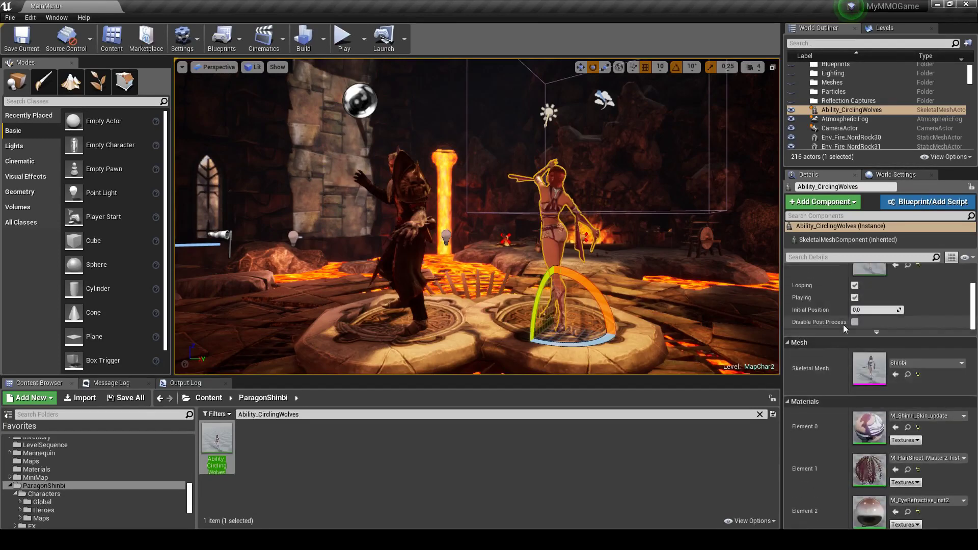
click(855, 385)
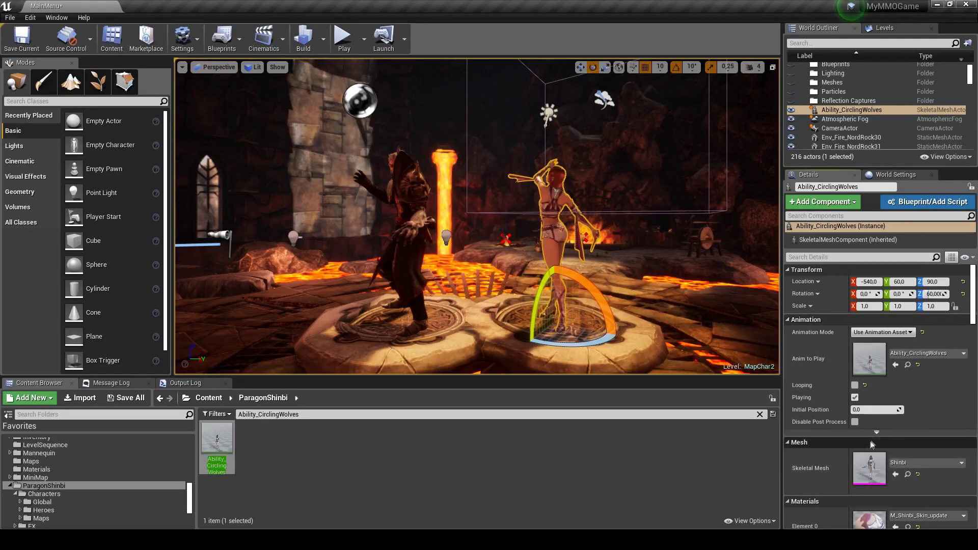
click(22, 37)
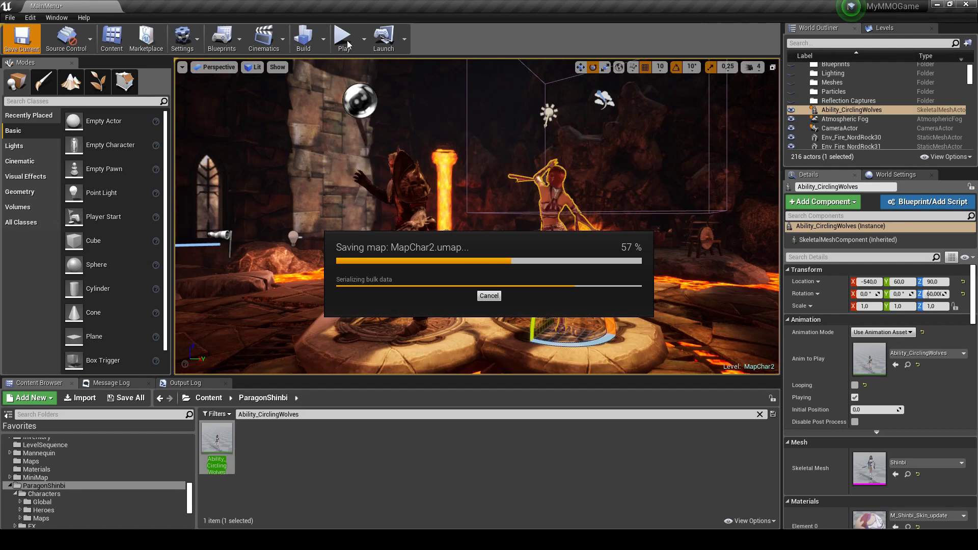
click(348, 44)
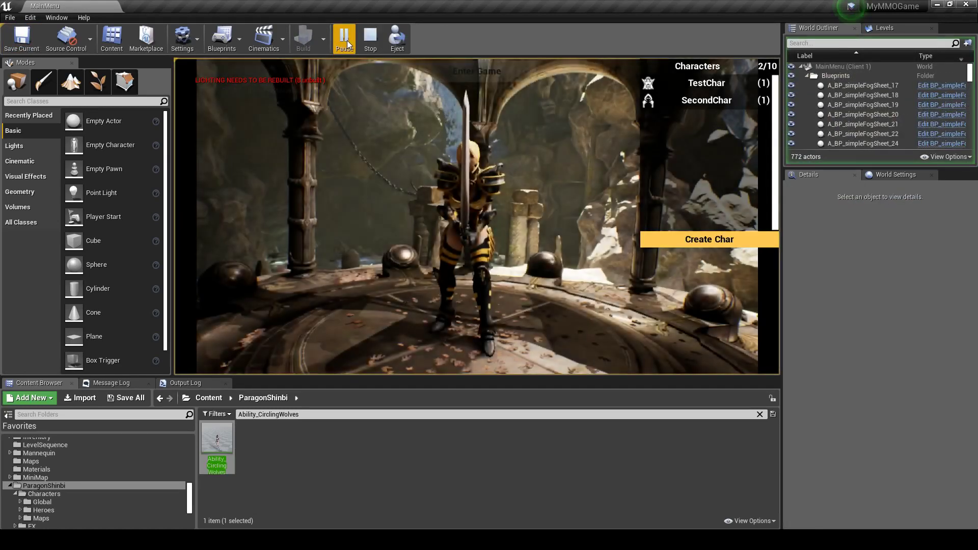
Step: Go to the Create Char selection screen in the running game, then stop Play-in-Editor
click(658, 239)
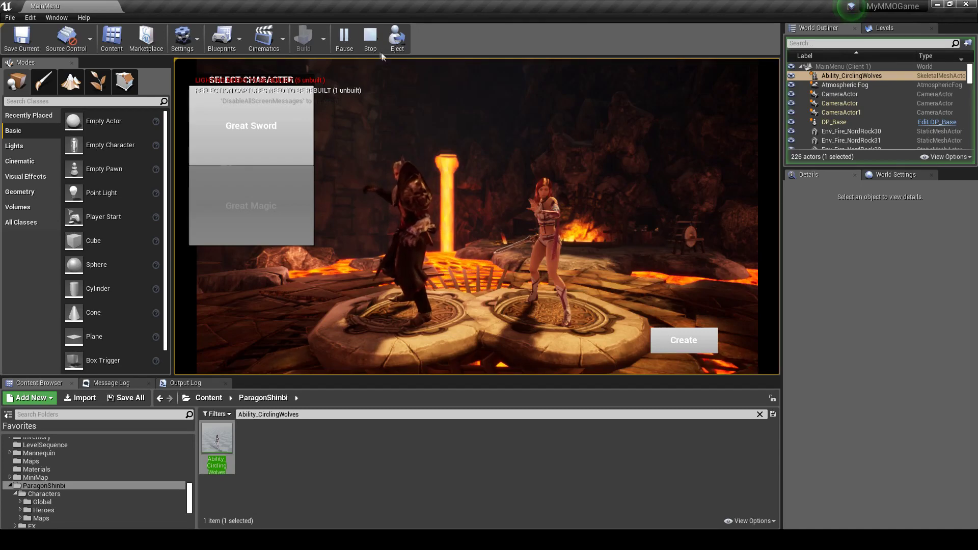
click(370, 37)
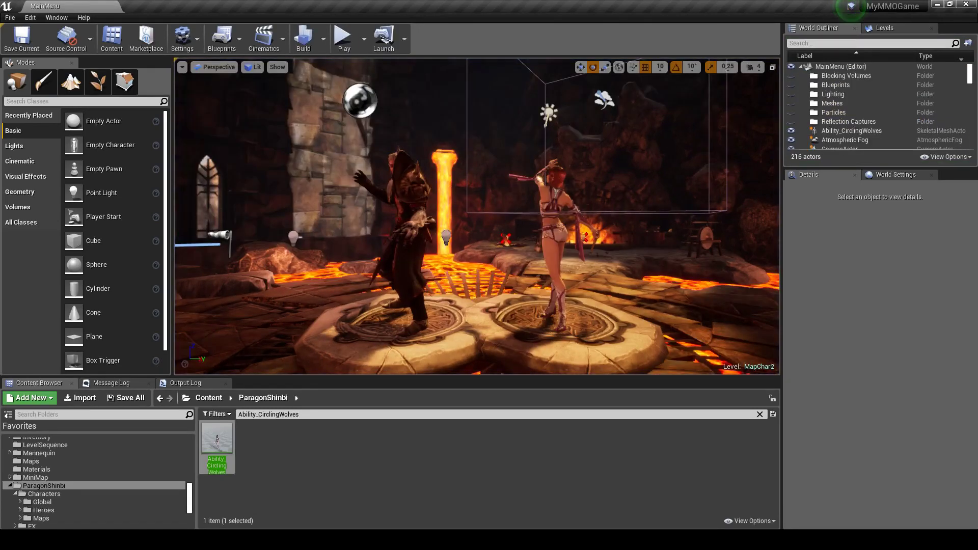
Step: Enable Render CustomDepth on the hooded ganfaul_m_aure character
click(408, 220)
scroll(885, 397, down, 3)
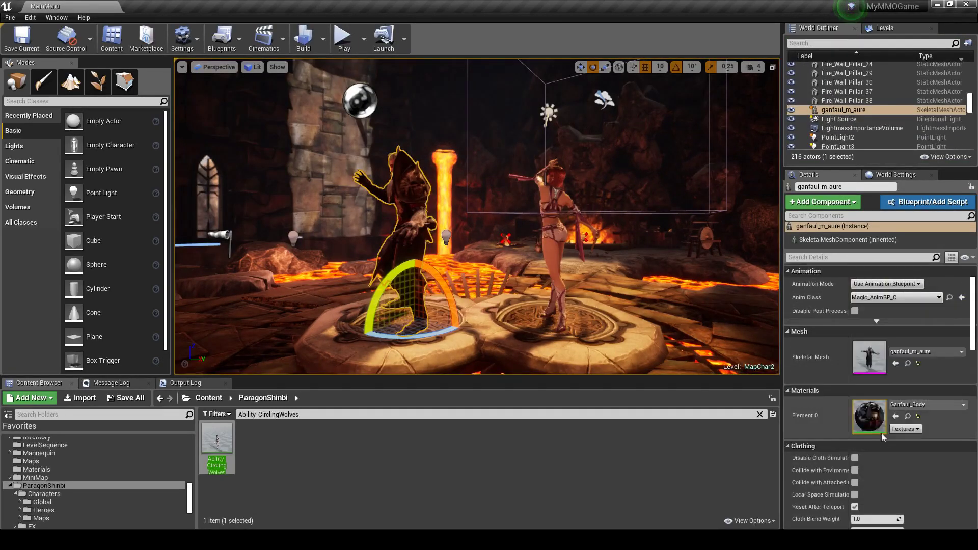
scroll(885, 396, down, 4)
scroll(885, 397, down, 4)
scroll(885, 413, down, 3)
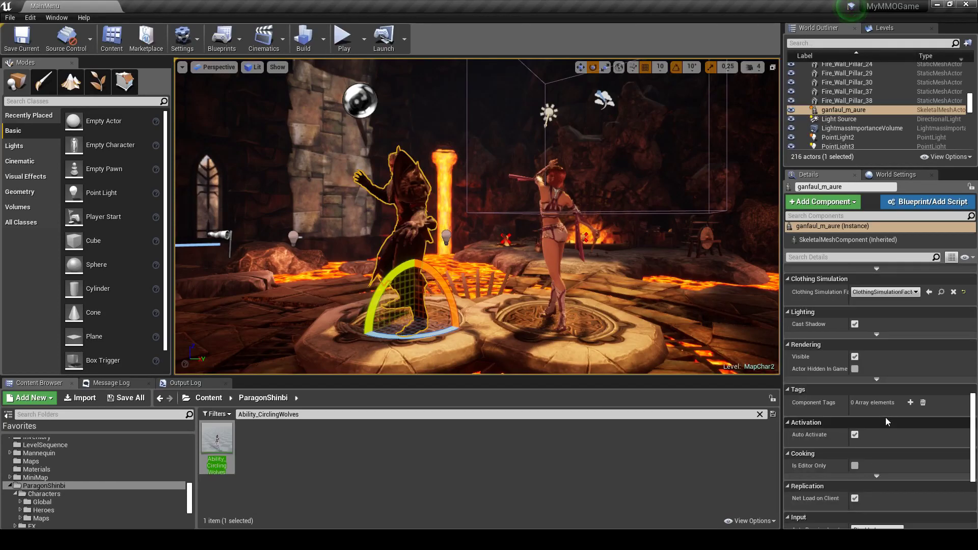
scroll(885, 416, down, 3)
scroll(874, 418, down, 3)
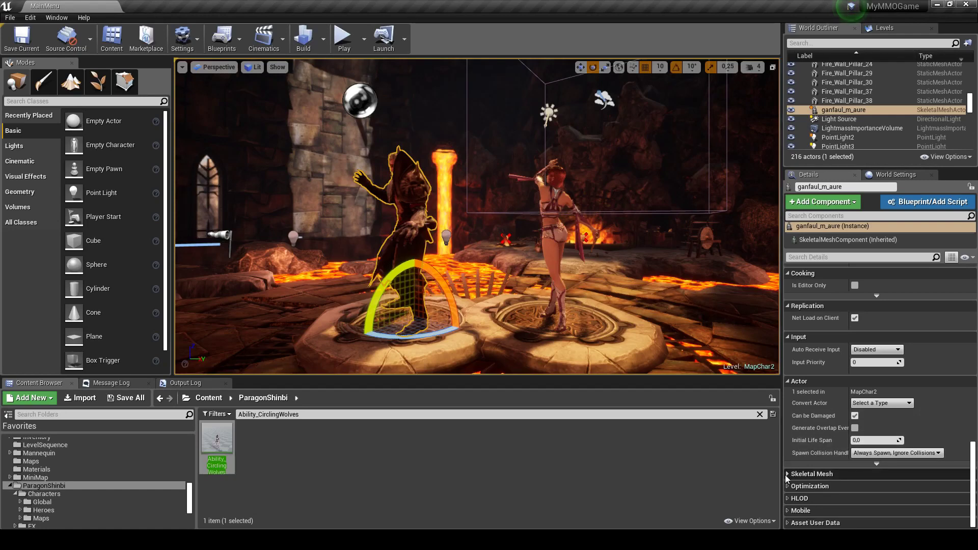
click(812, 474)
scroll(820, 491, down, 3)
scroll(825, 481, down, 3)
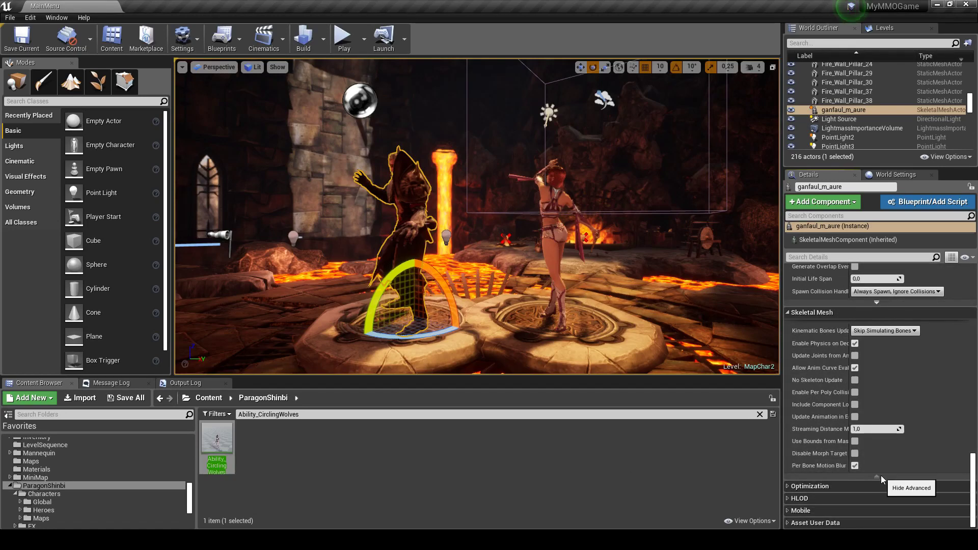
scroll(840, 418, up, 3)
scroll(839, 420, up, 2)
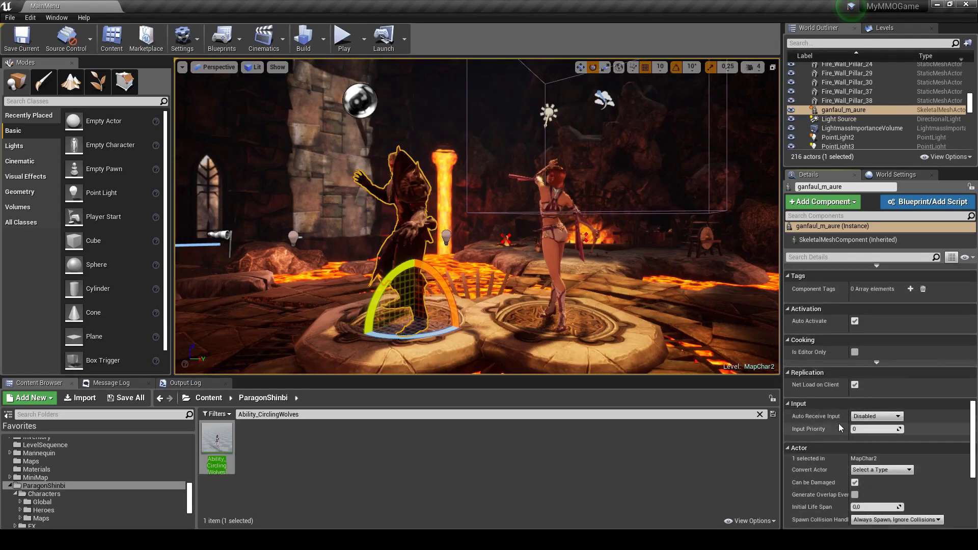
scroll(832, 416, up, 2)
scroll(830, 414, up, 2)
scroll(829, 414, up, 2)
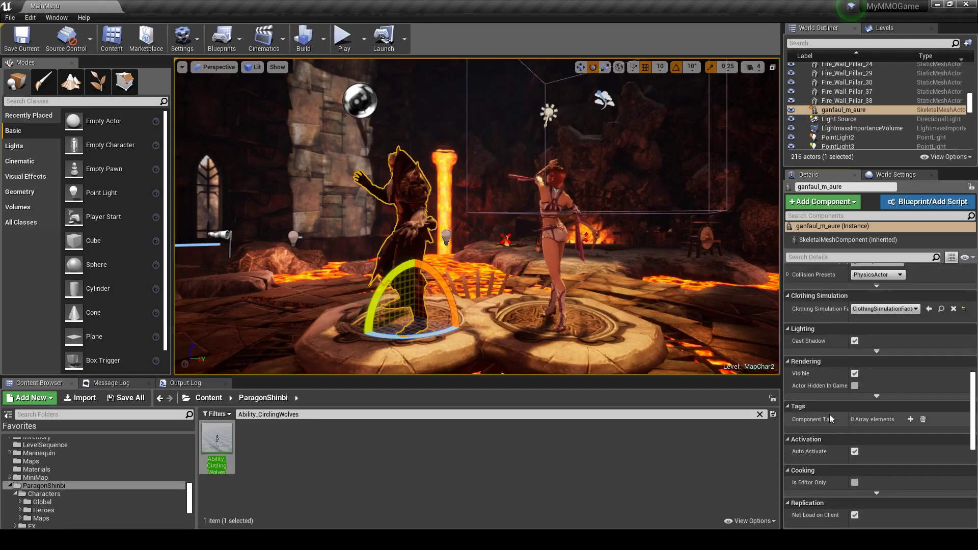
scroll(871, 415, down, 2)
scroll(872, 424, down, 2)
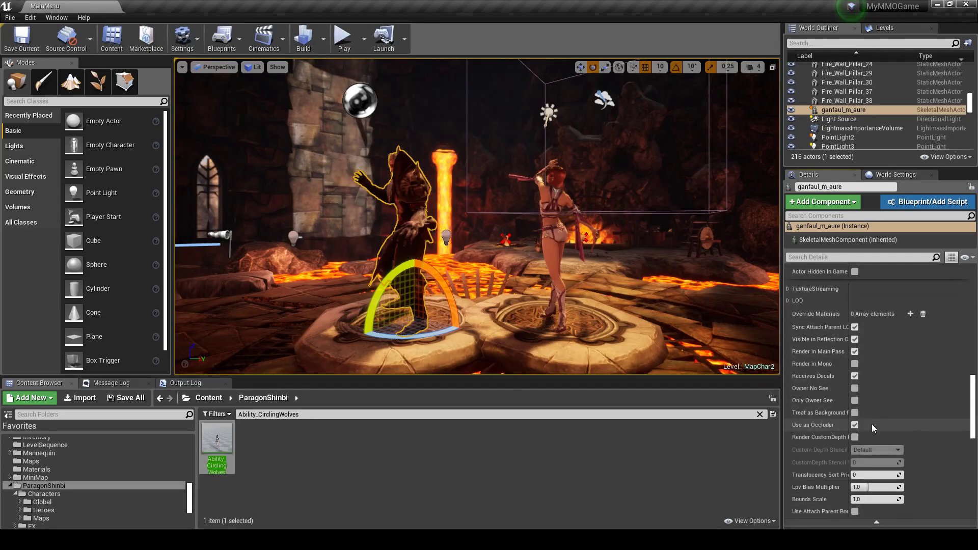
click(857, 439)
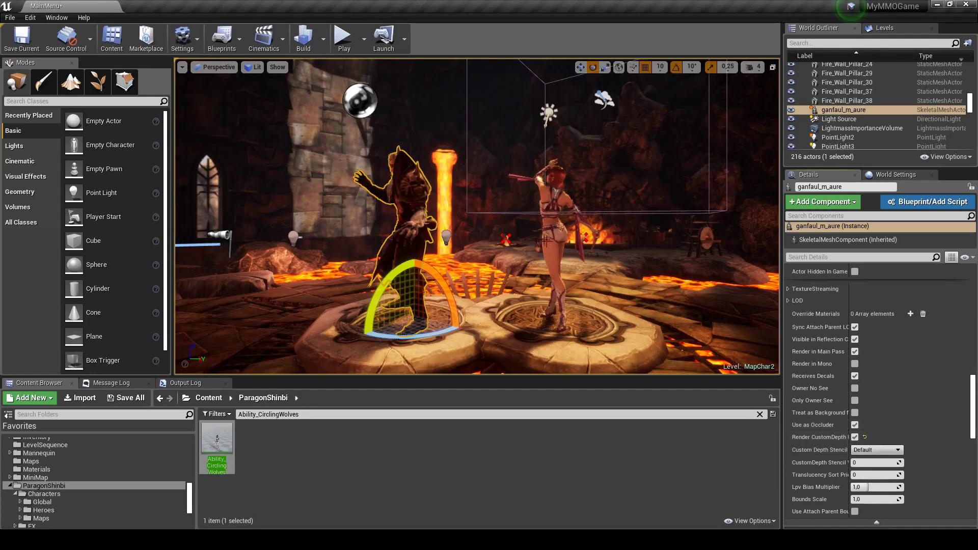
Step: Select Ability_CirclingWolves and check its Render CustomDepth Pass setting in the Rendering section
click(555, 224)
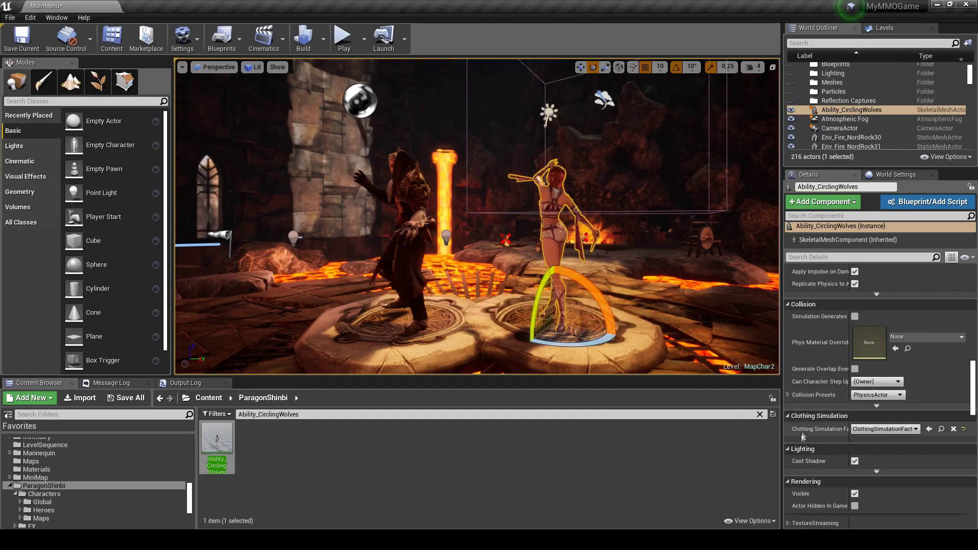
scroll(802, 441, down, 3)
scroll(800, 433, up, 2)
scroll(798, 412, up, 2)
scroll(800, 405, up, 2)
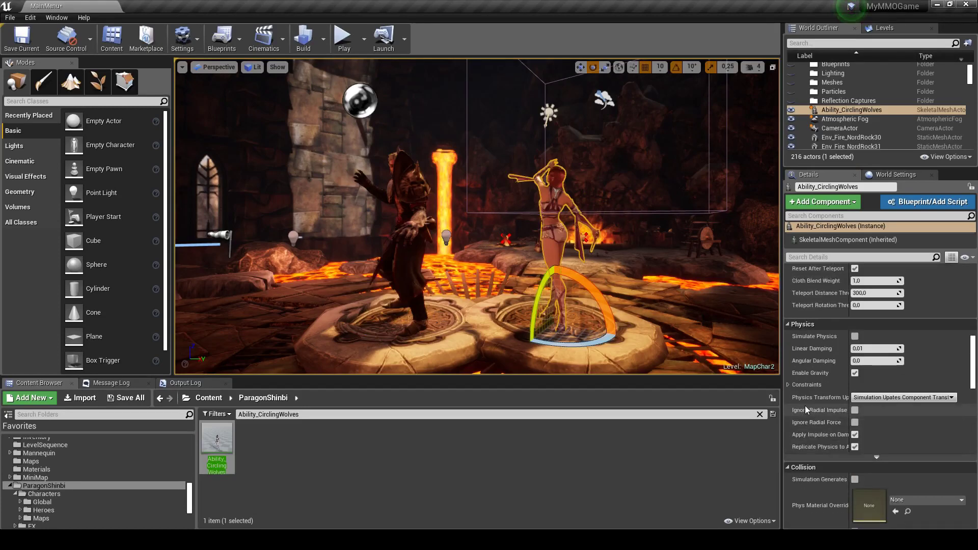
scroll(822, 377, up, 2)
scroll(821, 391, up, 2)
scroll(822, 395, down, 2)
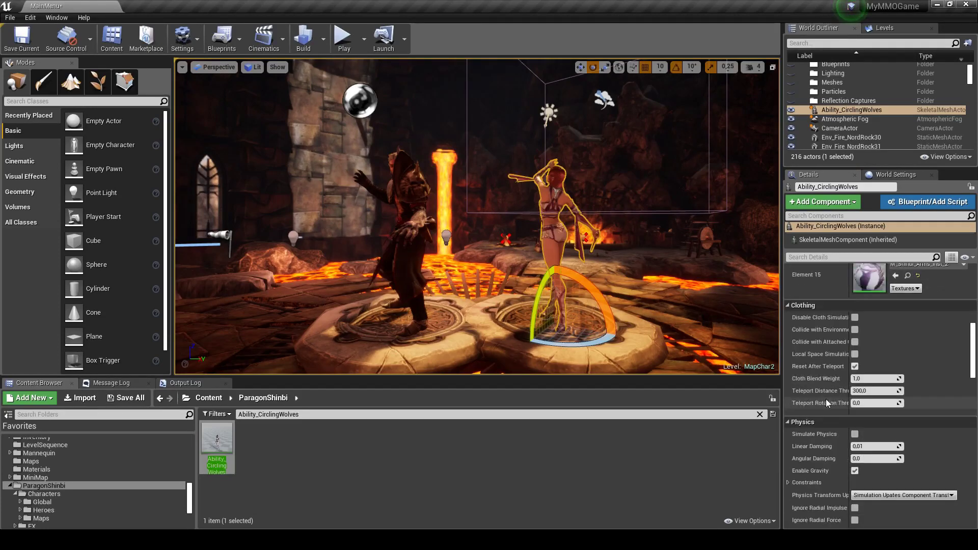
scroll(825, 399, down, 2)
scroll(824, 400, down, 2)
scroll(820, 428, down, 2)
scroll(818, 430, down, 2)
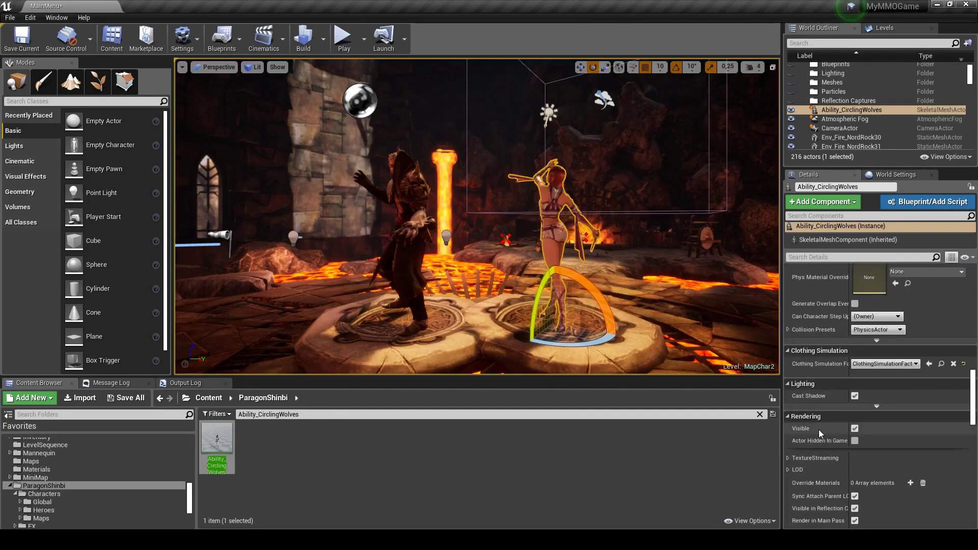
scroll(819, 432, down, 2)
scroll(818, 432, down, 2)
scroll(819, 381, down, 2)
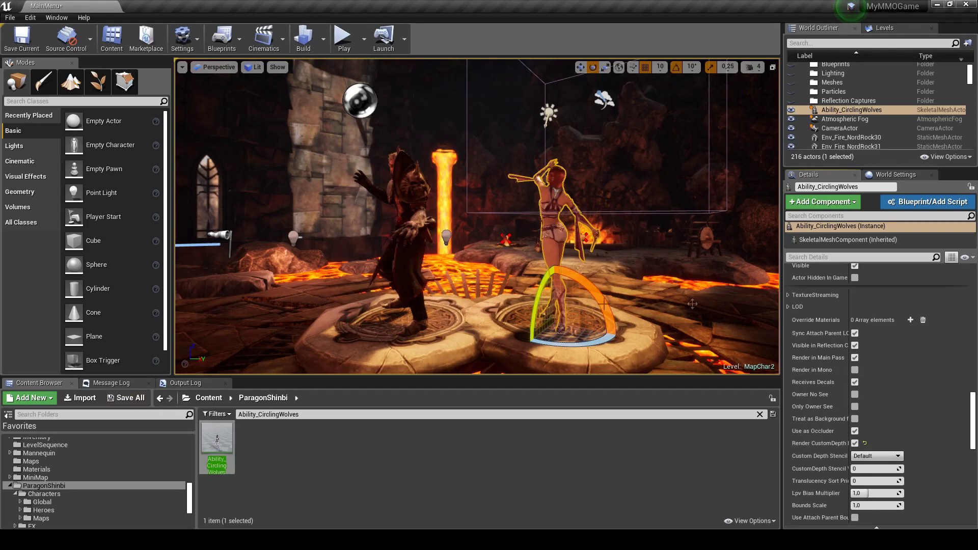
click(824, 43)
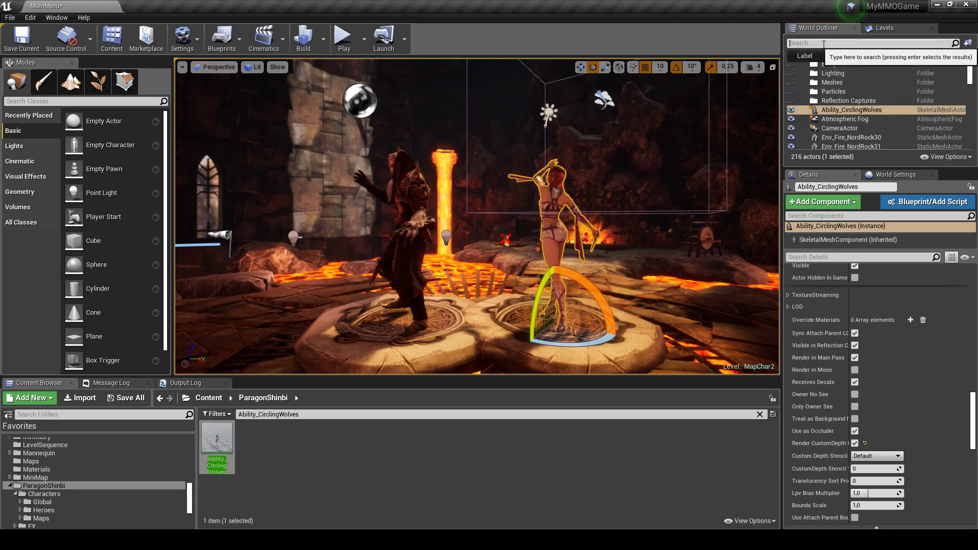
Step: Search the World Outliner for 'vo' and select and frame the PostProcessVolume
text(vo)
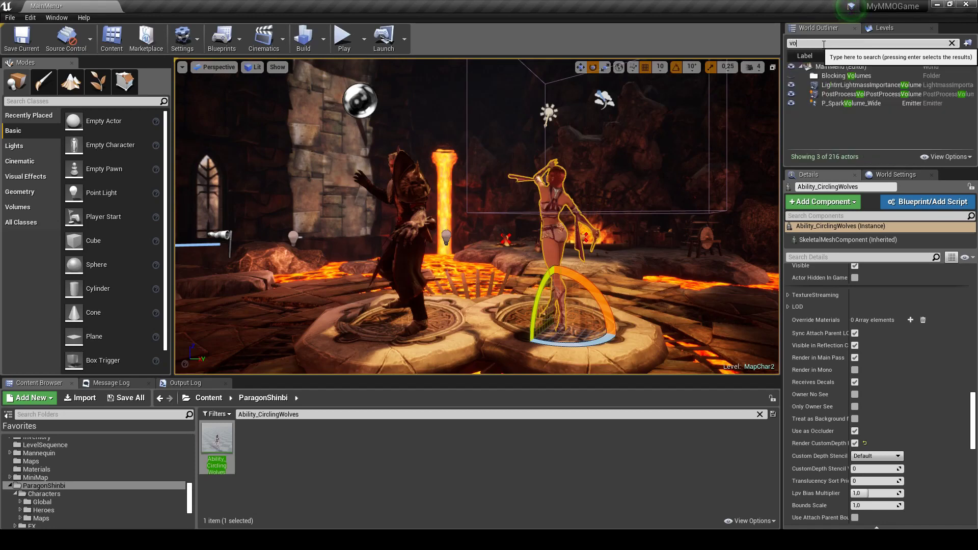
click(846, 86)
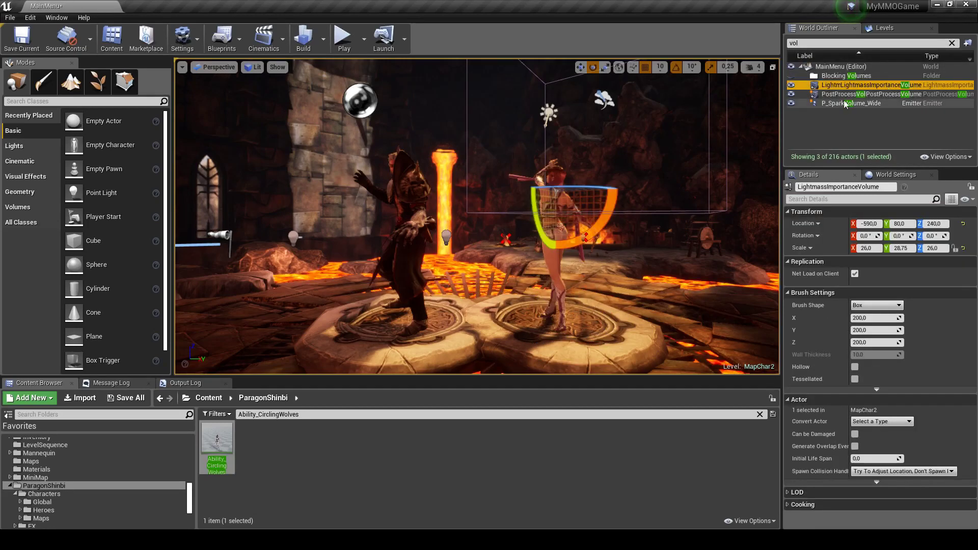
click(838, 95)
key(f)
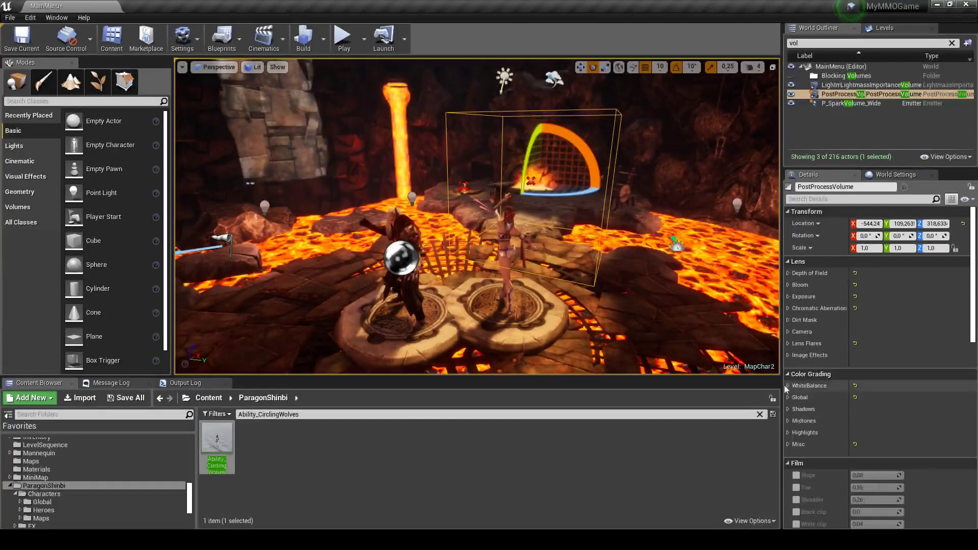
Step: Add PP_Outliner_Inst as an asset-reference post process material on the volume
scroll(795, 398, down, 5)
scroll(799, 398, down, 3)
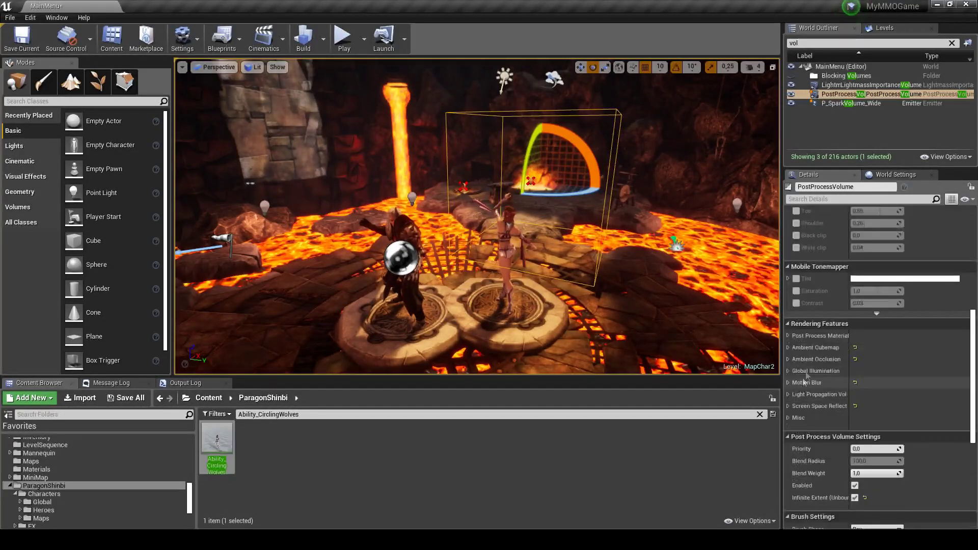
click(789, 336)
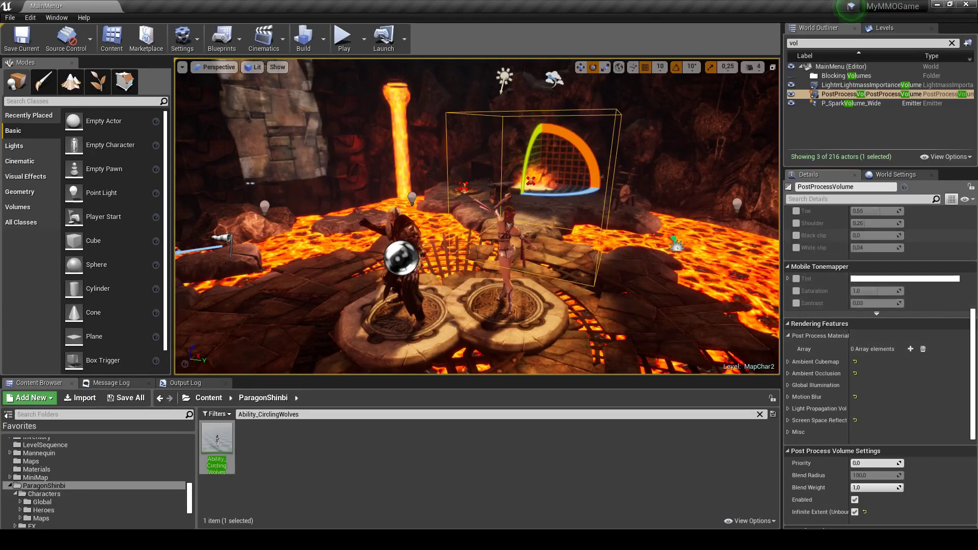
click(910, 349)
click(891, 364)
click(878, 392)
click(863, 363)
text(out)
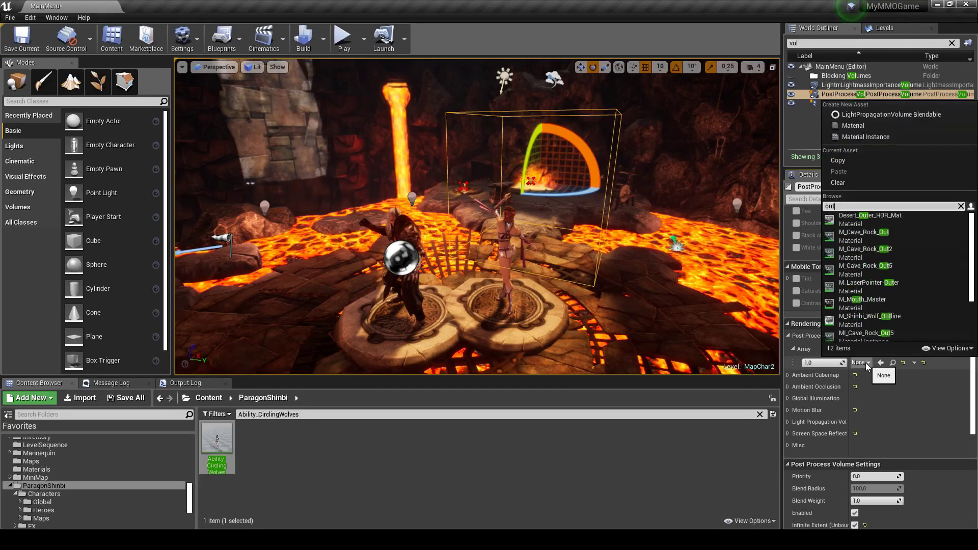
text(li)
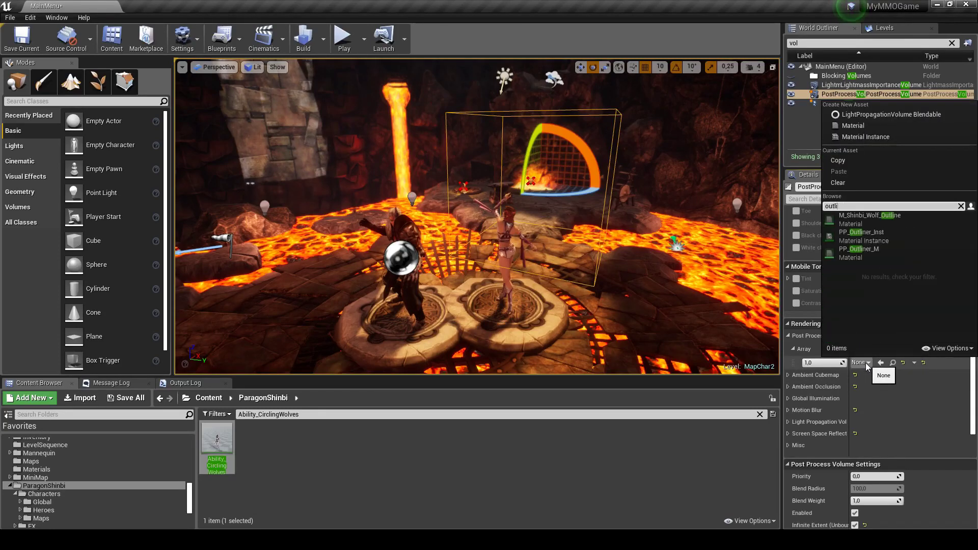
click(881, 236)
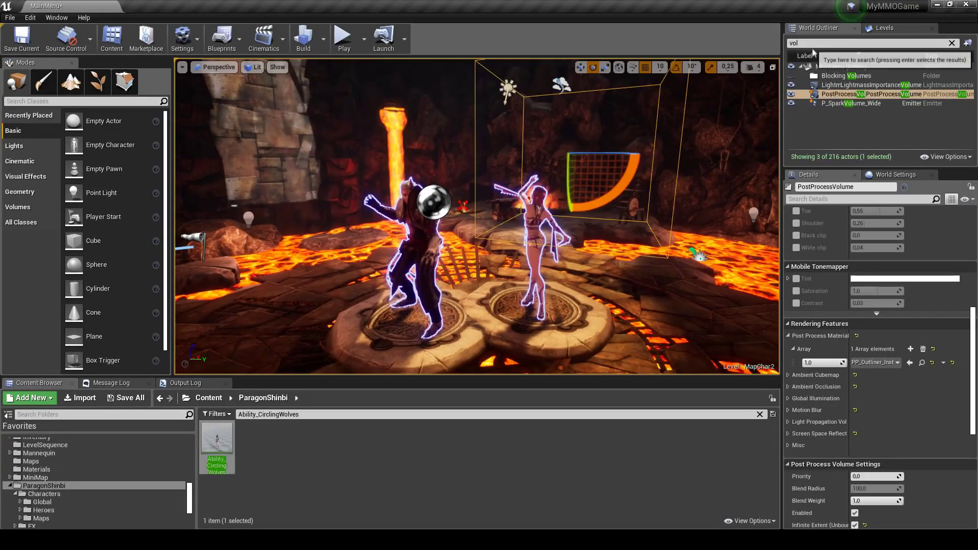
click(581, 67)
Step: Move the PostProcessVolume toward the lava column and test toggling Infinite Extent off and on
mouse_move(627, 155)
mouse_down()
mouse_move(404, 153)
mouse_move(502, 186)
mouse_up()
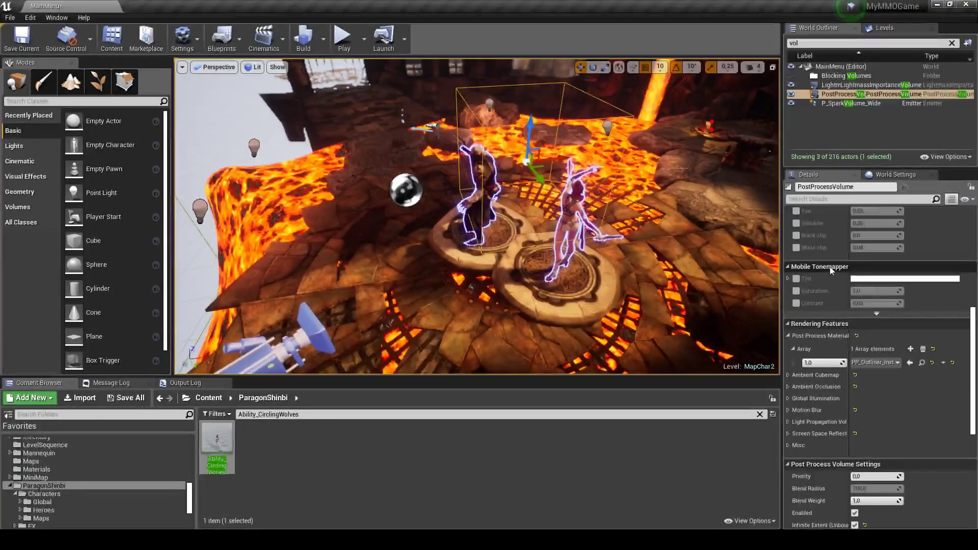
scroll(830, 270, down, 3)
scroll(832, 306, down, 3)
scroll(833, 341, down, 3)
scroll(836, 378, down, 3)
scroll(836, 376, down, 3)
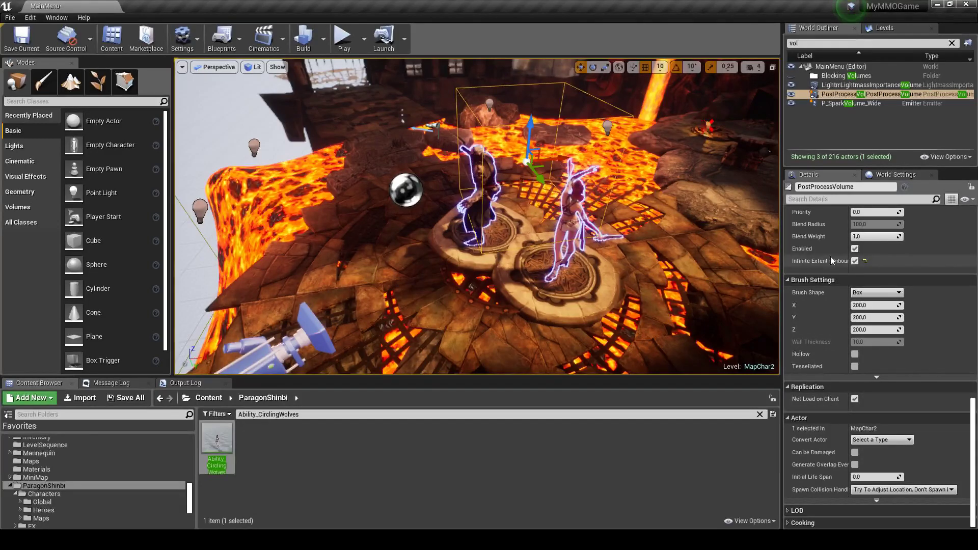
click(856, 261)
click(856, 261)
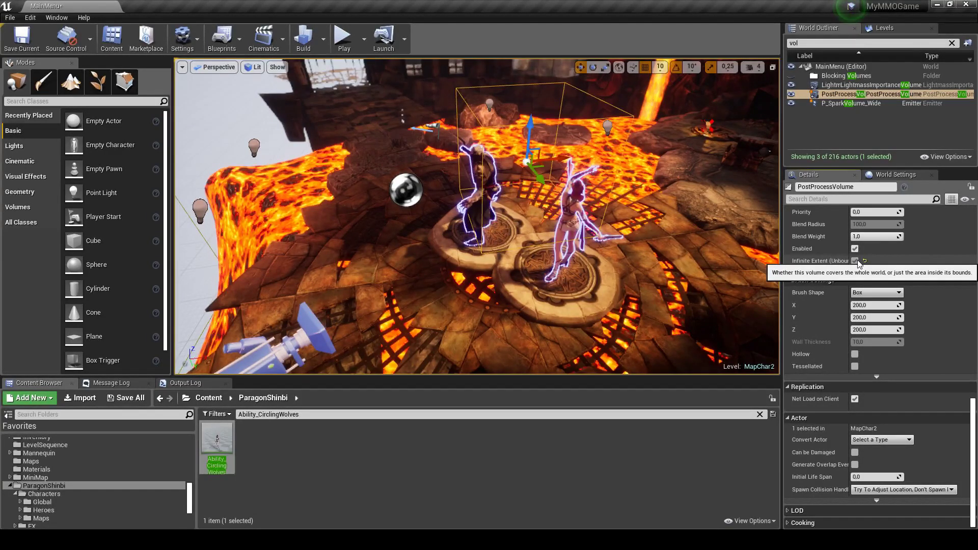
click(856, 261)
click(857, 260)
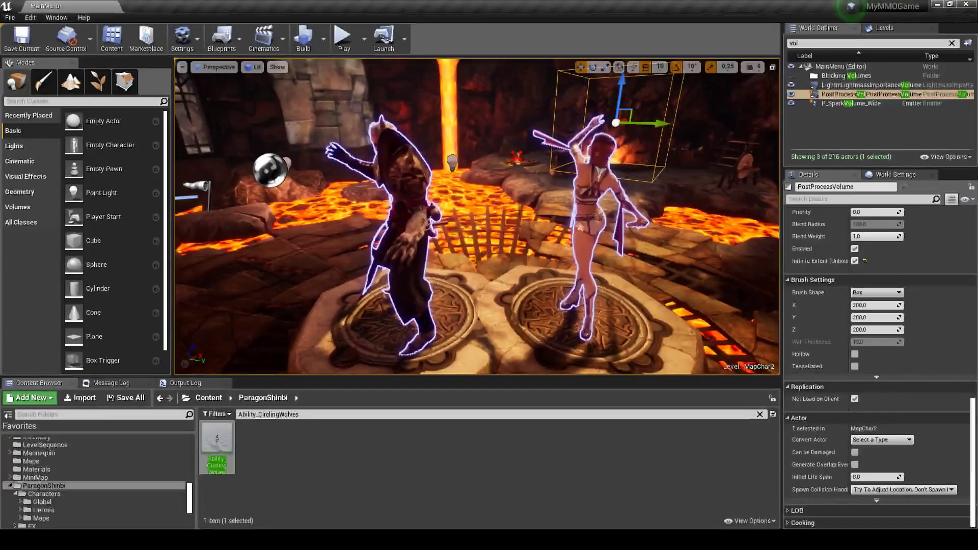
Step: Clear the actor search and turn off Render CustomDepth on both characters
click(841, 43)
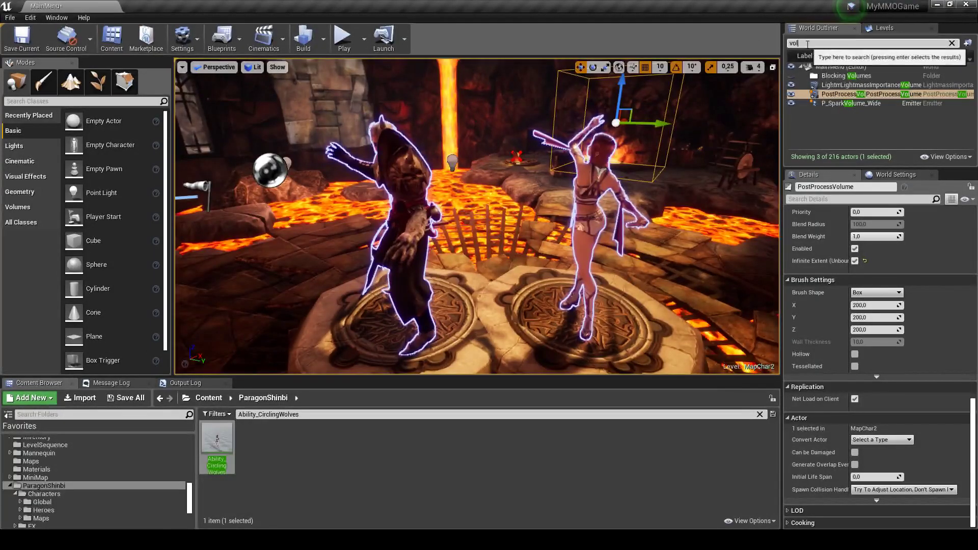
key(BackSpace)
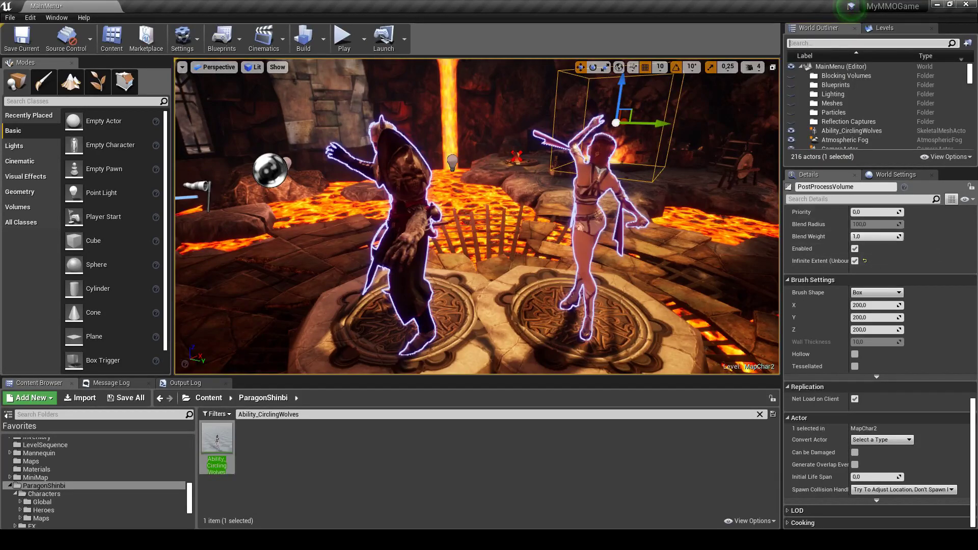
click(578, 210)
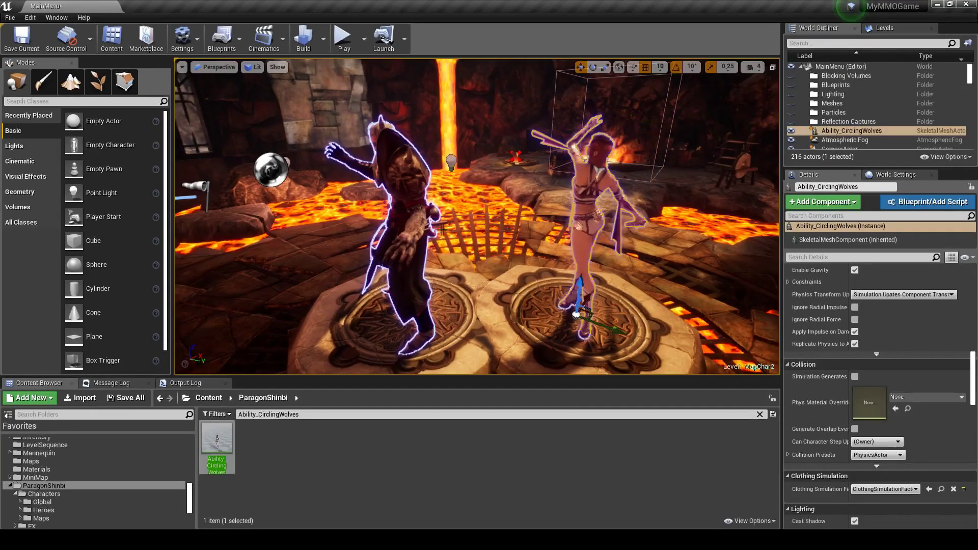
ctrl+click(404, 224)
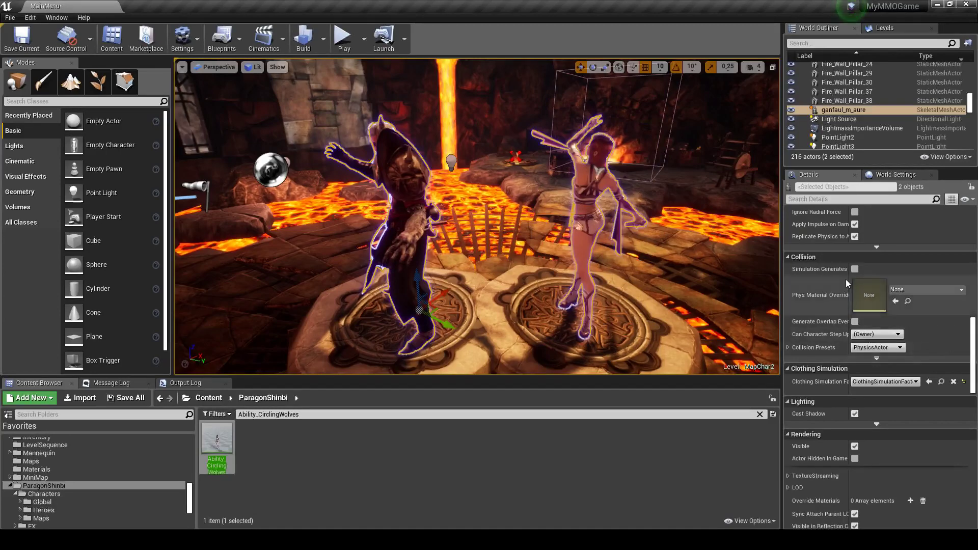
scroll(887, 428, down, 3)
scroll(887, 428, down, 4)
click(855, 347)
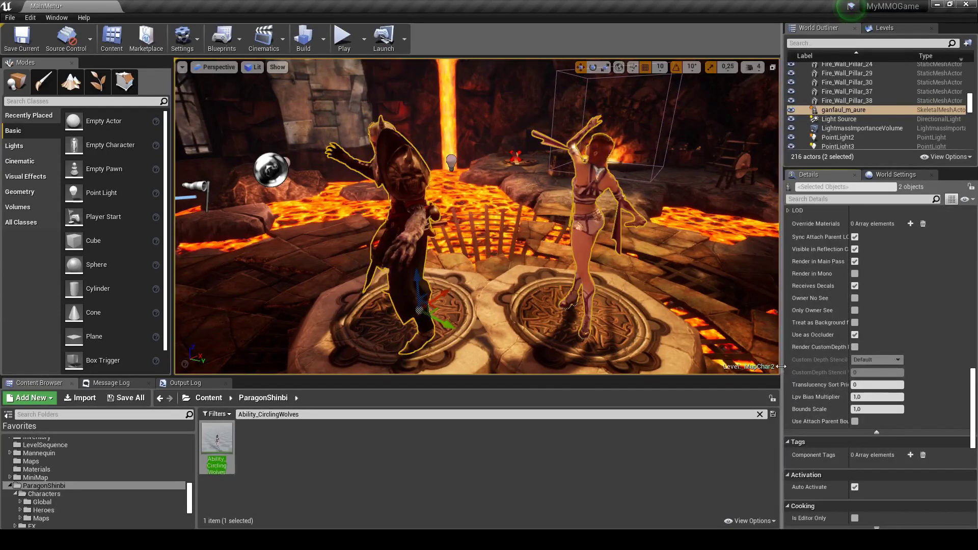
click(844, 109)
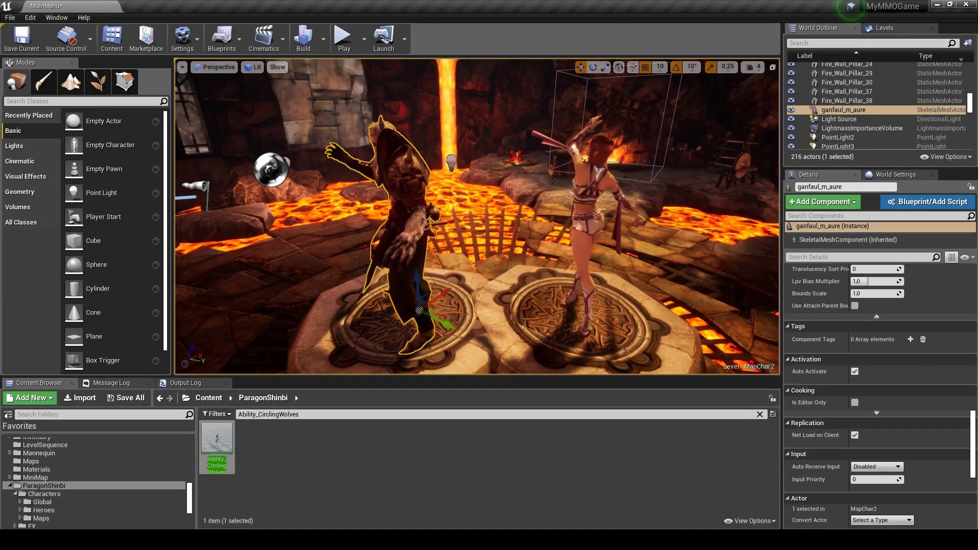
Step: Open the MapChar2 level blueprint from the Levels list
click(885, 28)
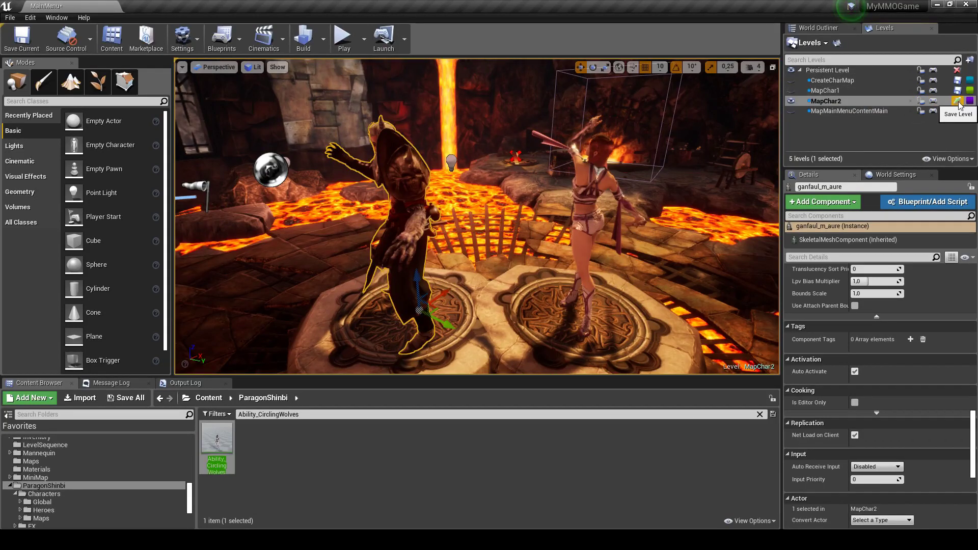
click(932, 102)
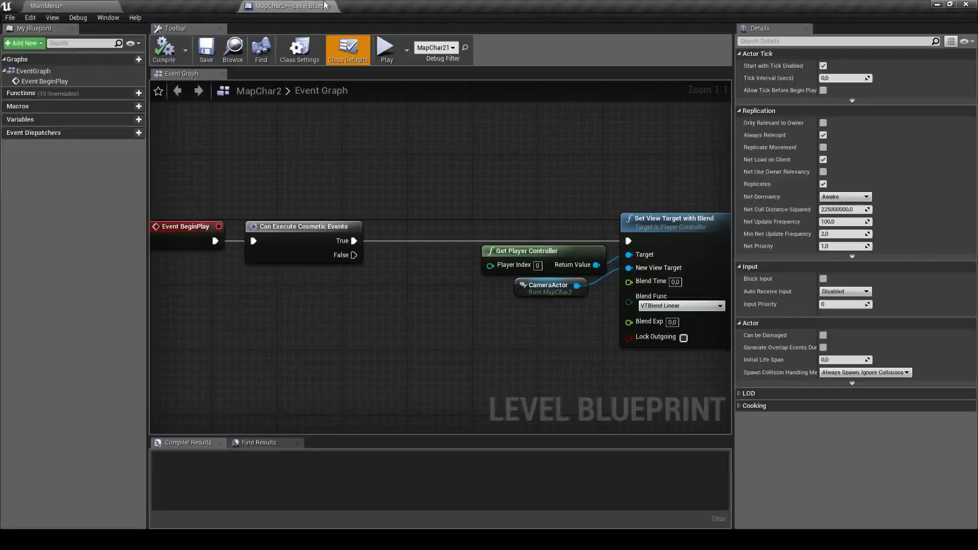
right_drag(364, 200, 479, 302)
Step: Add references to ganfaul_m_aure and Ability_CirclingWolves in the graph and save the map
right_click(364, 200)
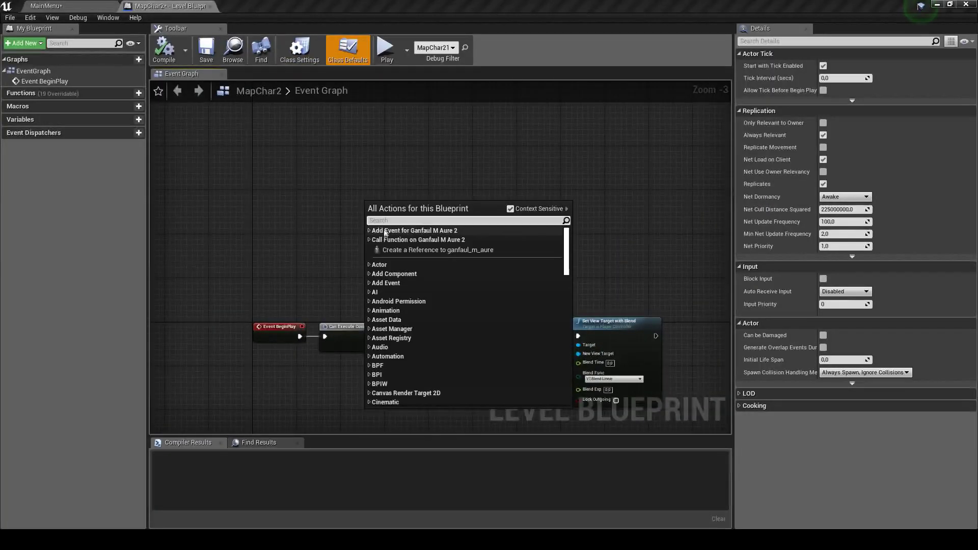
click(439, 251)
scroll(342, 194, up, 1)
click(75, 5)
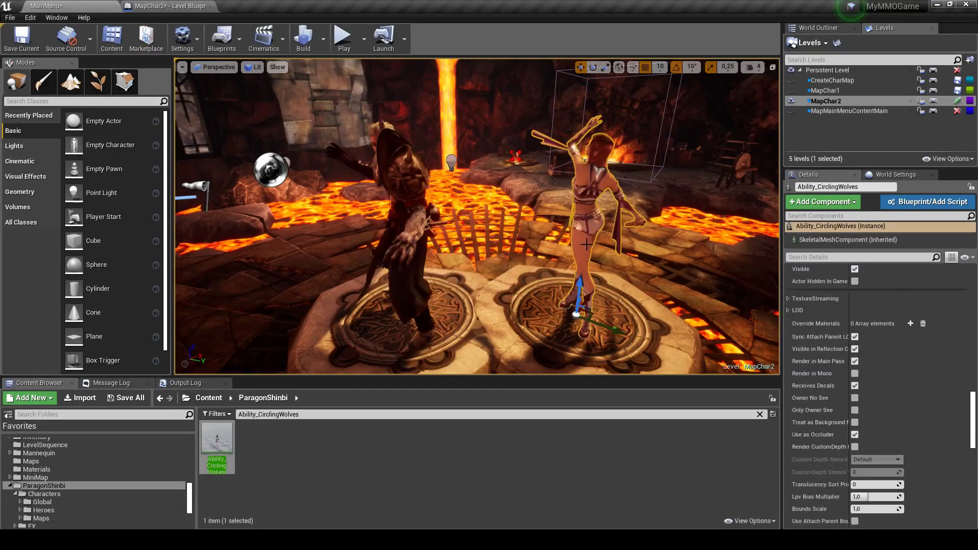
click(168, 6)
right_click(470, 205)
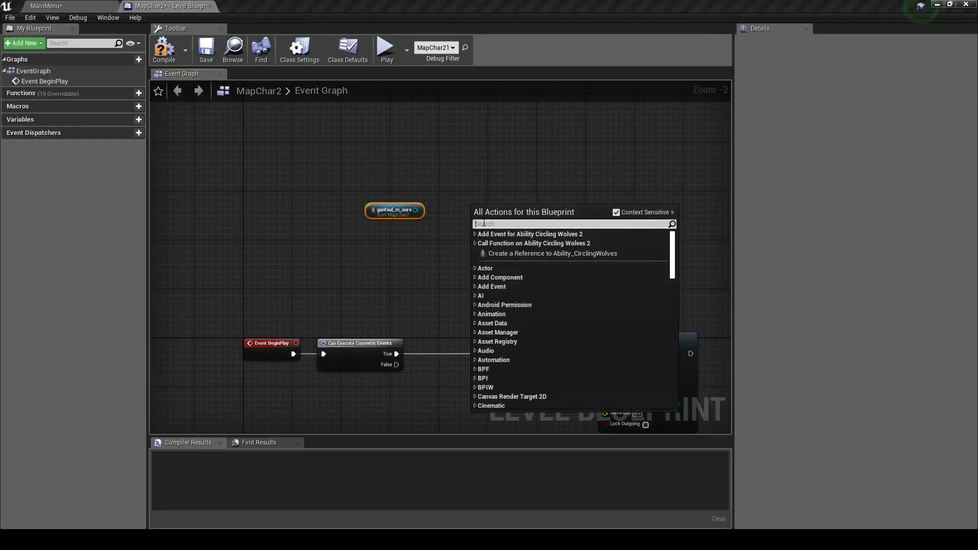
click(521, 252)
scroll(497, 239, up, 2)
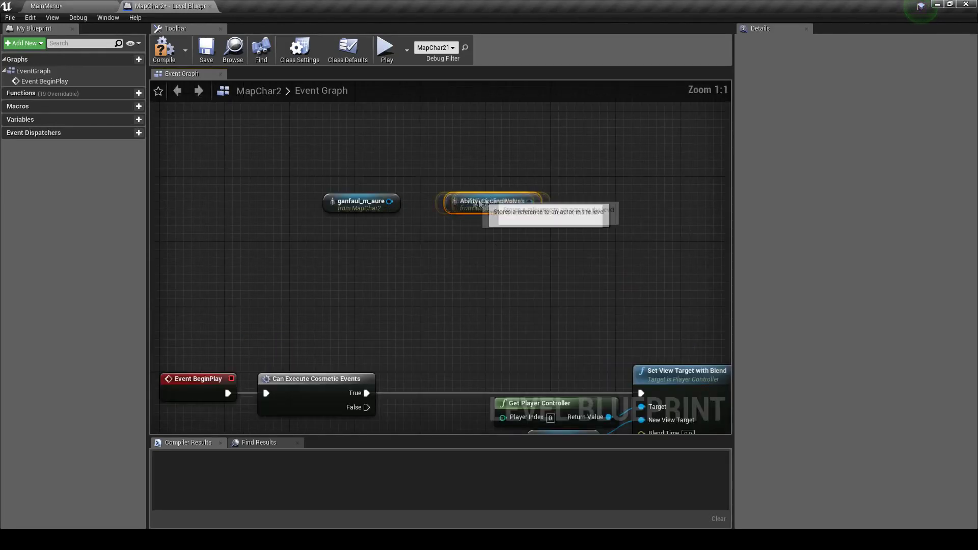
scroll(466, 221, down, 3)
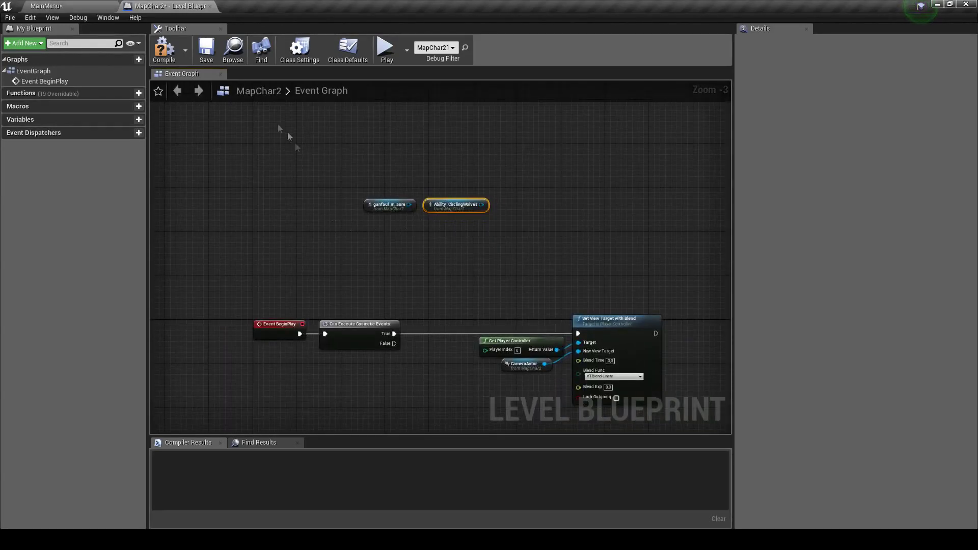
click(207, 49)
Step: Move both reference nodes away from BeginPlay, save, and search actions for 'getplayercon'
scroll(340, 164, down, 3)
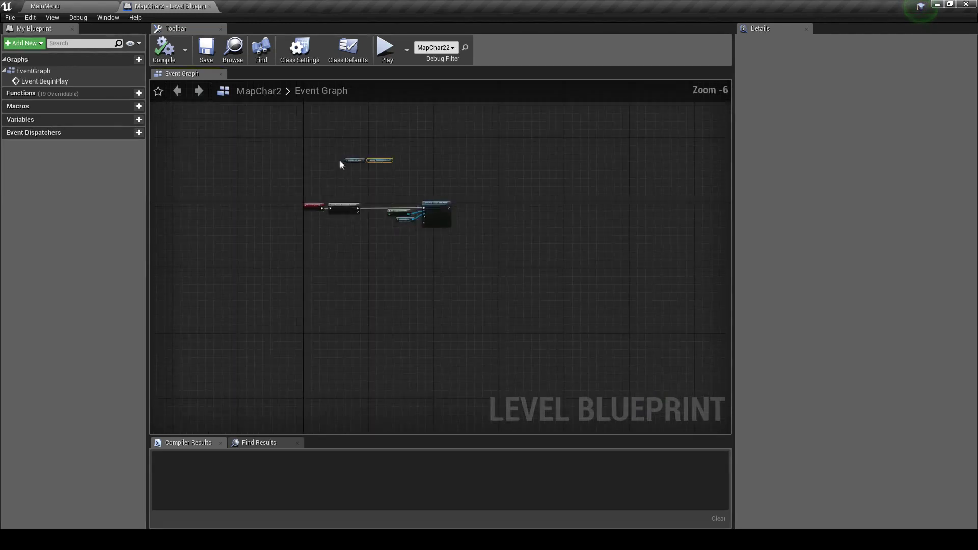
scroll(340, 155, up, 4)
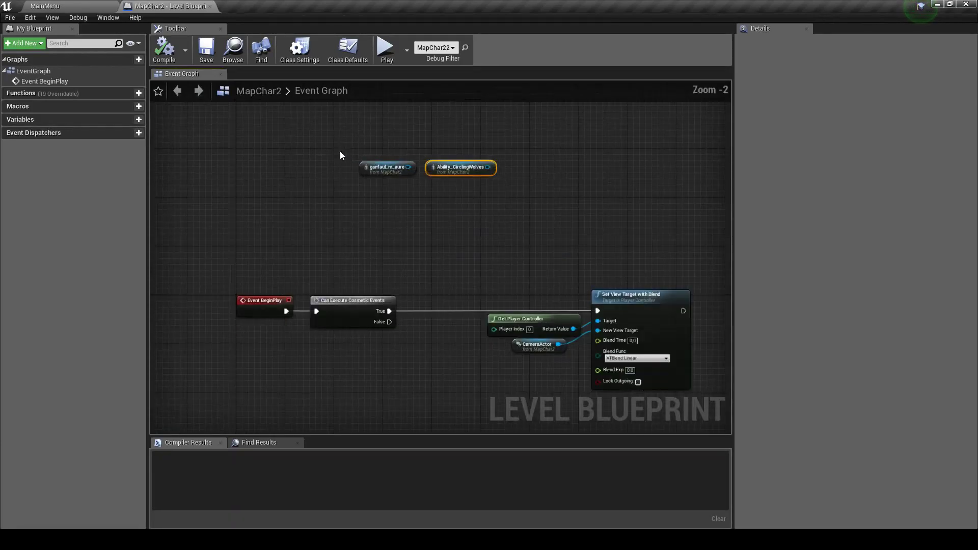
mouse_move(441, 173)
mouse_down()
mouse_move(449, 268)
mouse_move(430, 200)
mouse_up()
click(207, 49)
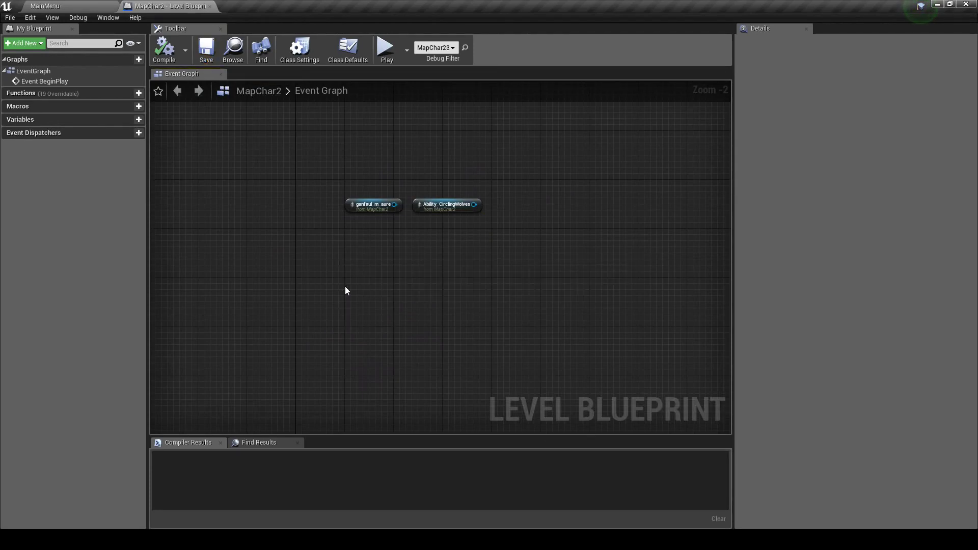
right_click(344, 286)
text(getplayercon)
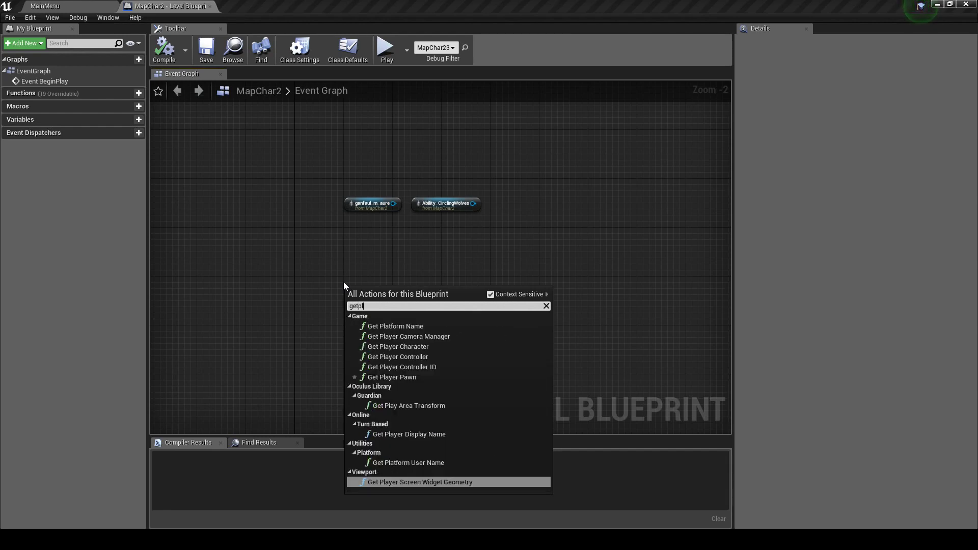
Step: Place Get Player Controller and connect a Get Mouse Position Scaled by DPI node to it
key(Up)
key(Return)
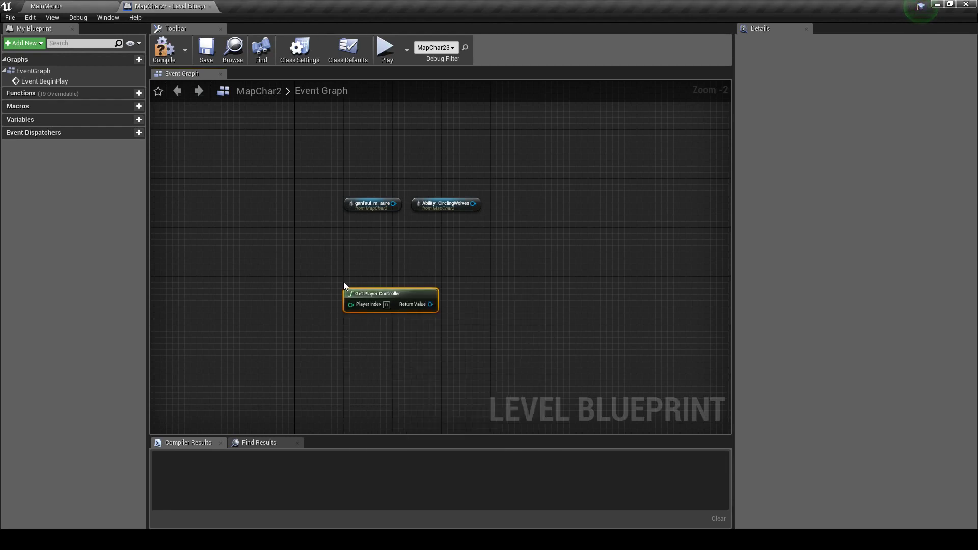
scroll(356, 300, up, 2)
drag(344, 303, 501, 239)
text(mouse)
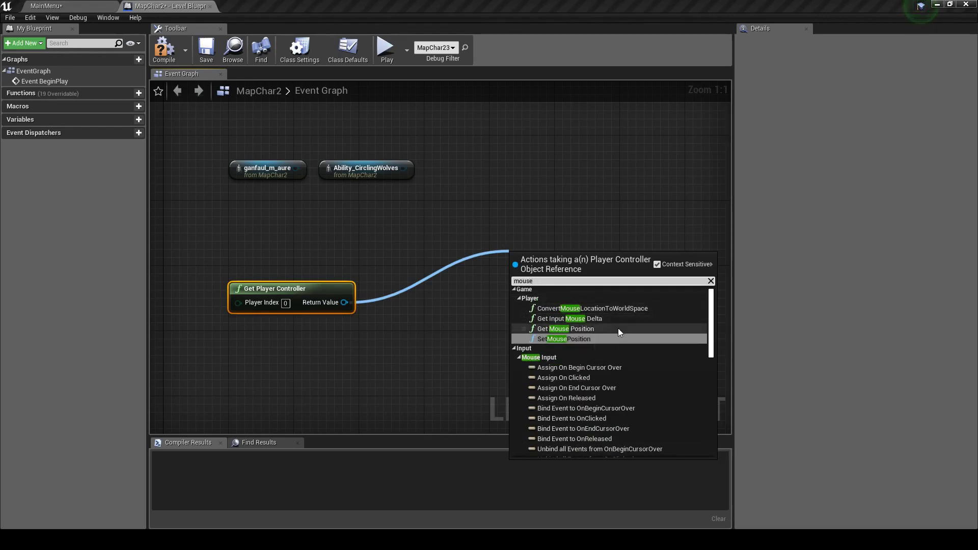
scroll(600, 334, down, 2)
scroll(627, 371, down, 5)
scroll(625, 363, down, 4)
scroll(625, 363, down, 3)
scroll(627, 370, down, 3)
scroll(629, 377, down, 2)
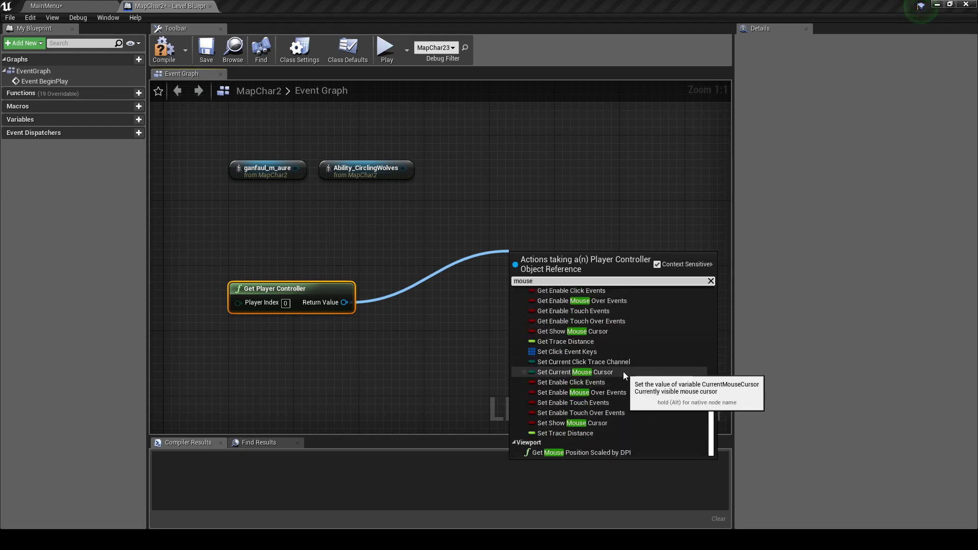
click(619, 451)
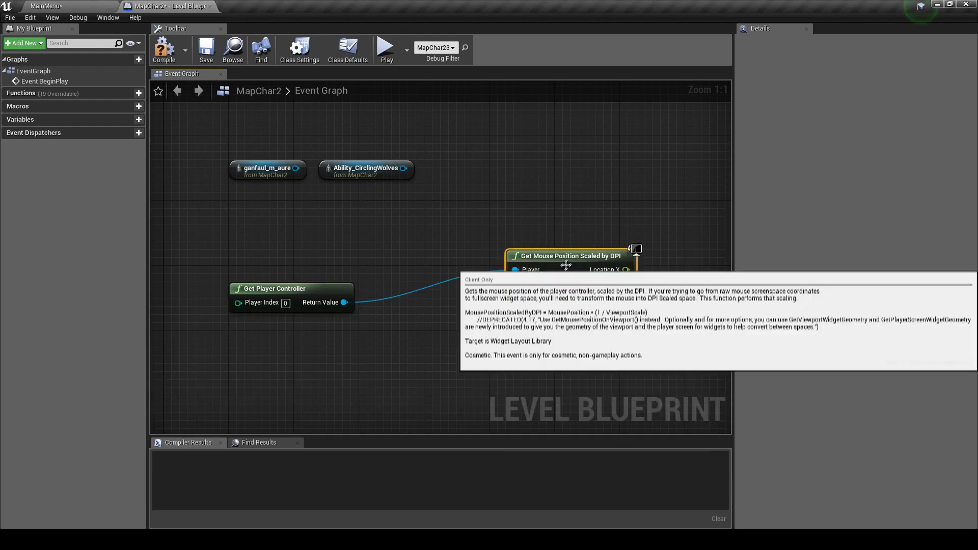
drag(566, 265, 436, 286)
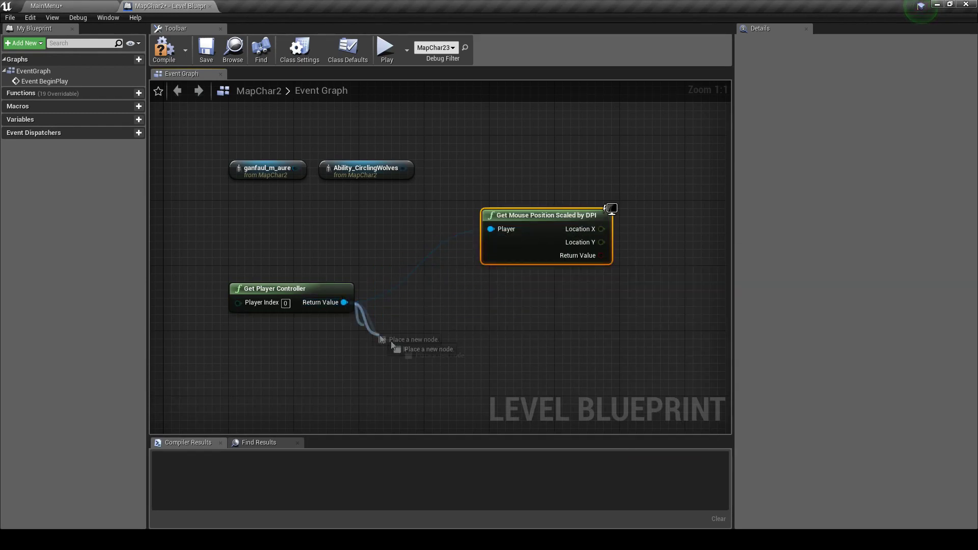
Step: Connect Get Input Mouse Delta and ConvertMouseLocationToWorldSpace nodes, then return to MainMenu
drag(392, 344, 426, 347)
text(mouse)
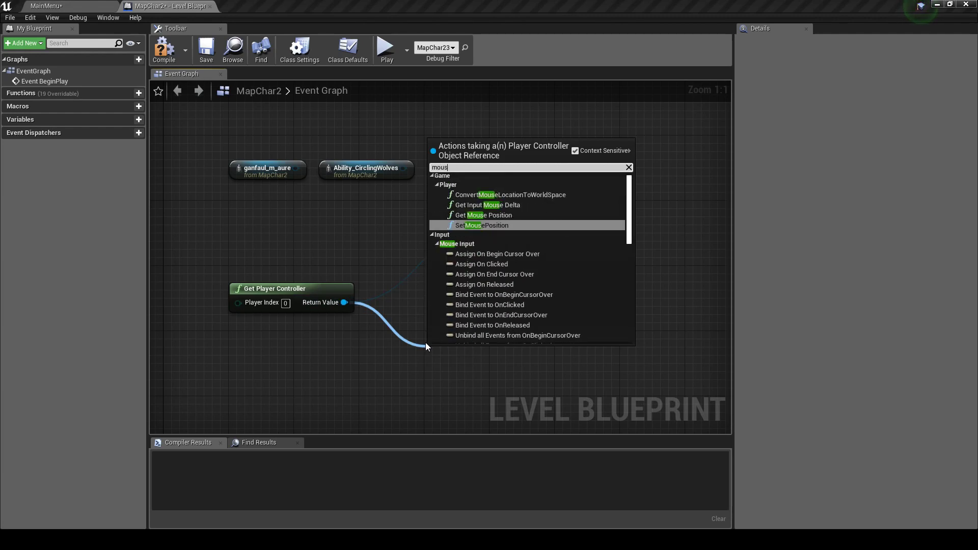
click(512, 205)
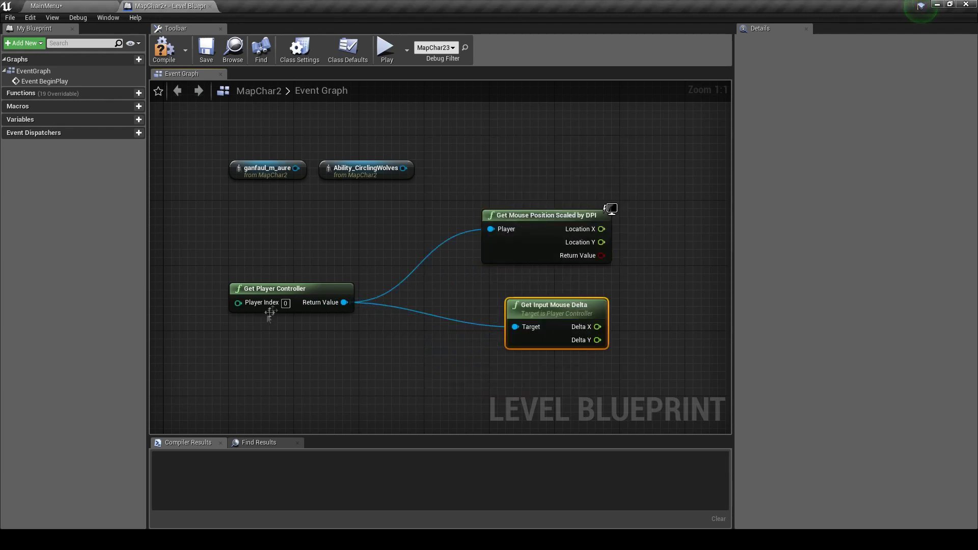
drag(345, 302, 368, 380)
text(mouse)
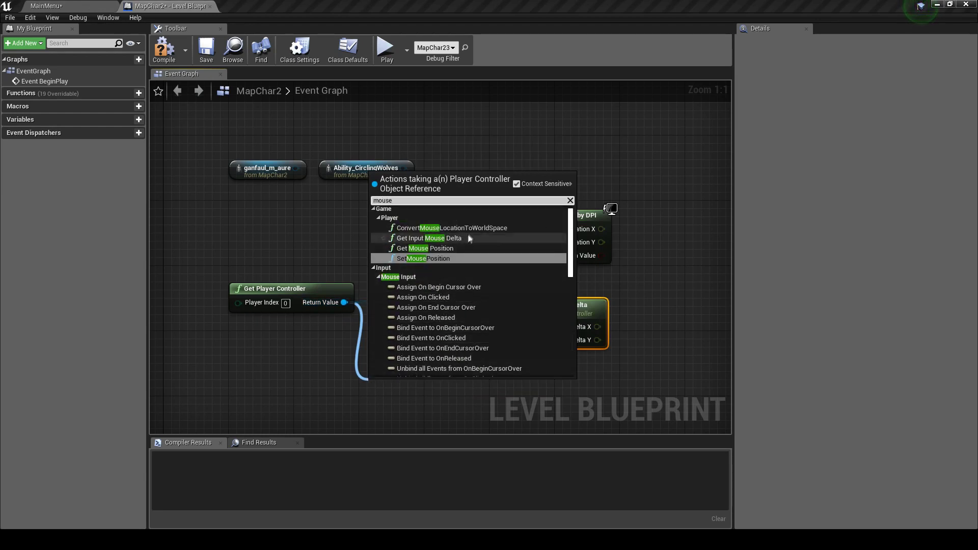
click(448, 228)
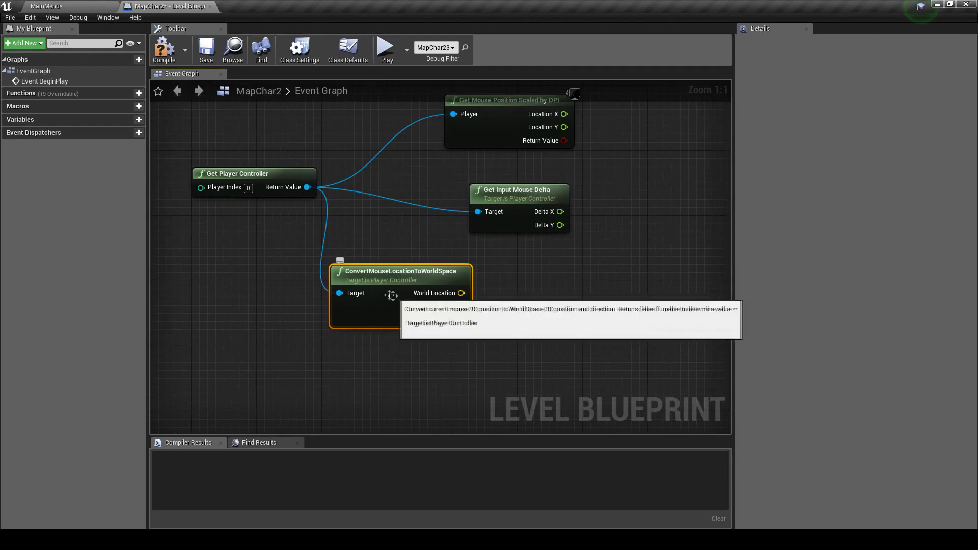
right_drag(457, 254, 489, 314)
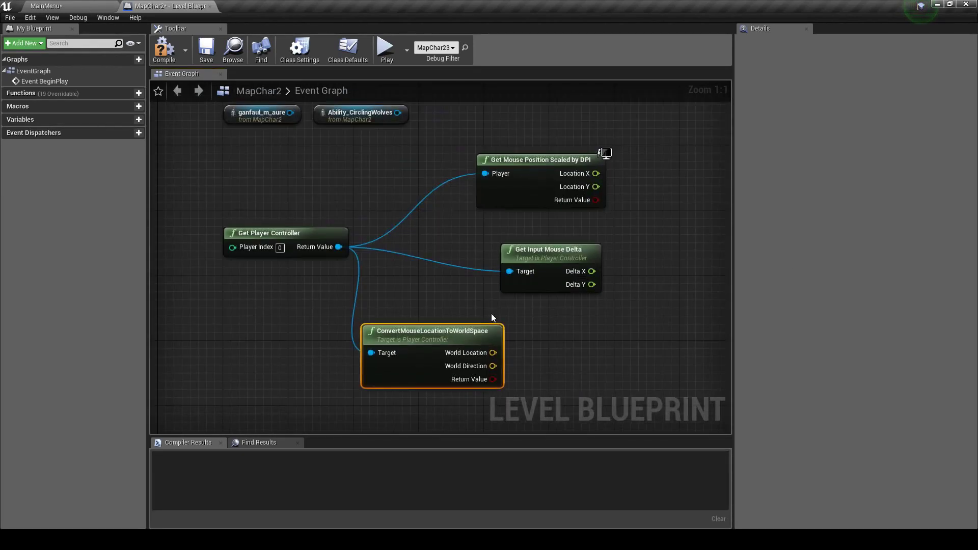
click(68, 5)
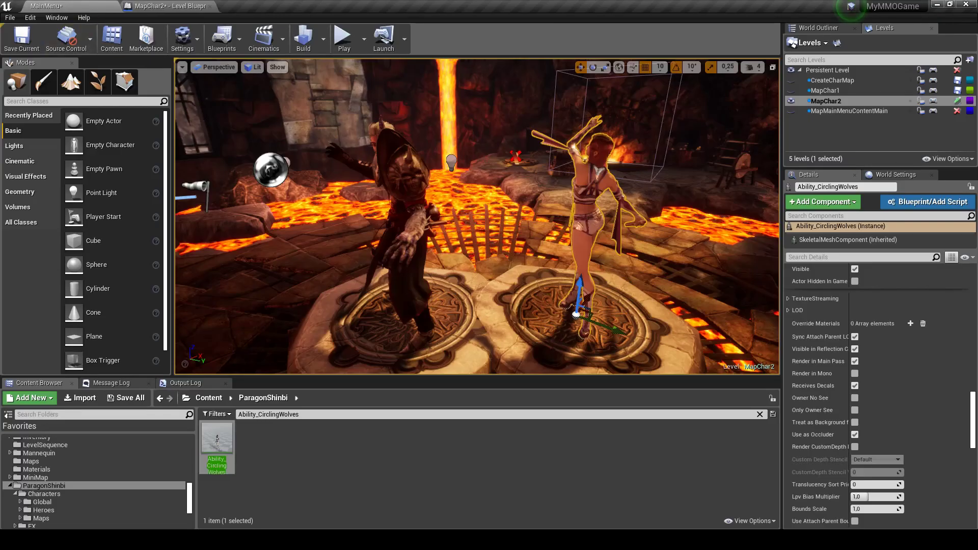
Step: Open the PC_WorldMap blueprint from the Content Browser's Controller folder with the search filter cleared
scroll(100, 471, up, 2)
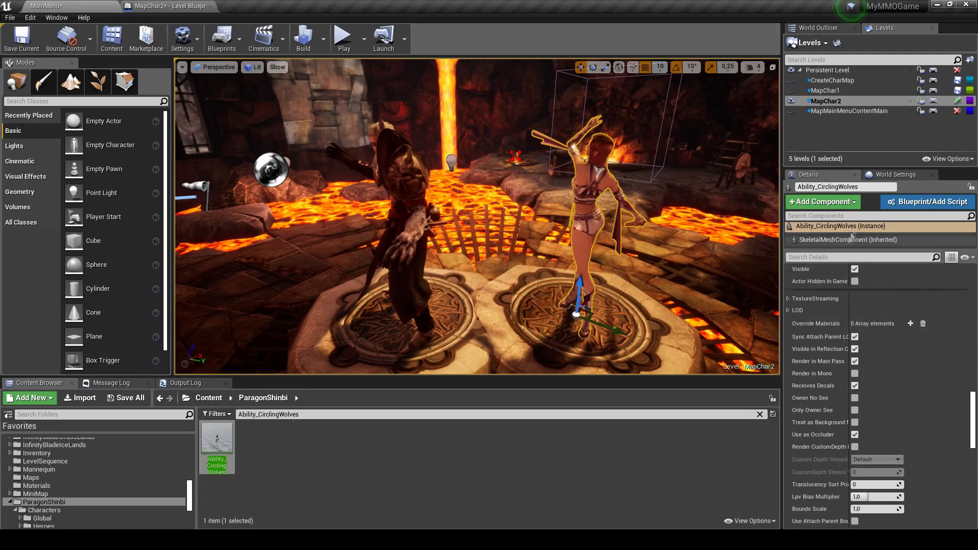
click(889, 176)
scroll(84, 455, up, 3)
scroll(94, 469, up, 2)
scroll(57, 481, down, 2)
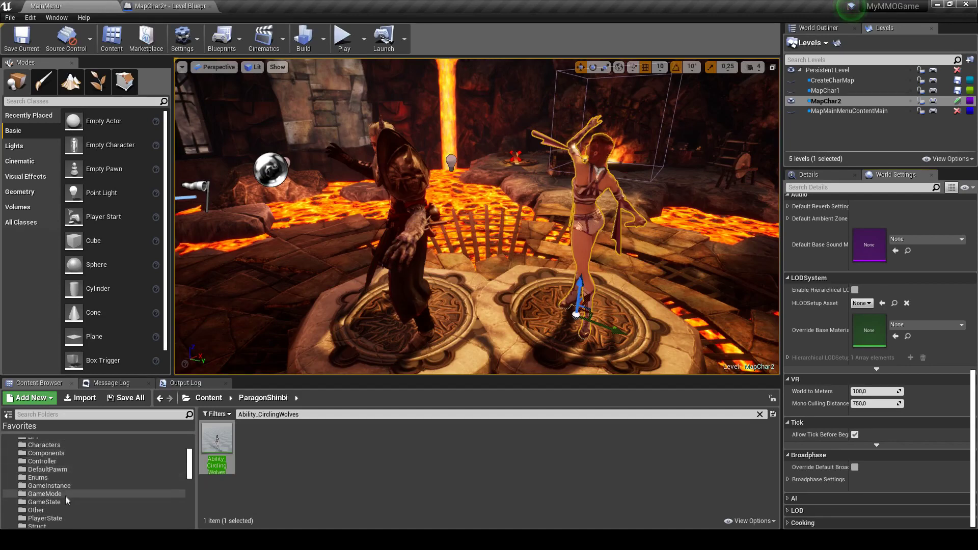
scroll(68, 491, up, 1)
scroll(67, 504, up, 1)
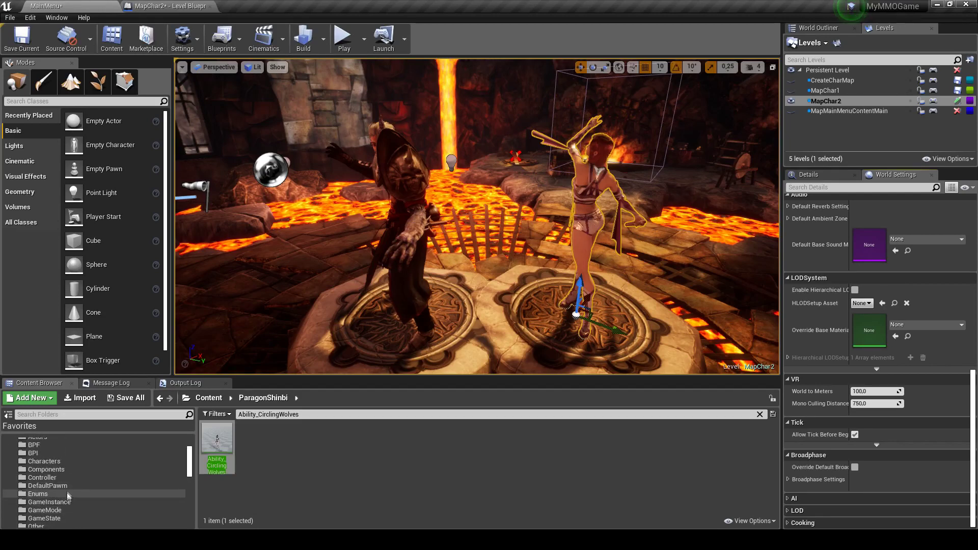
click(62, 478)
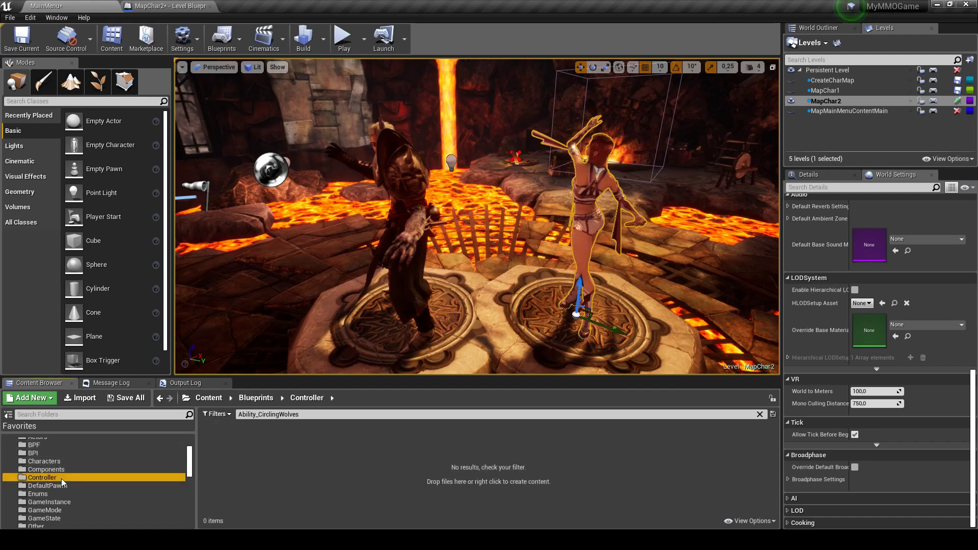
click(759, 416)
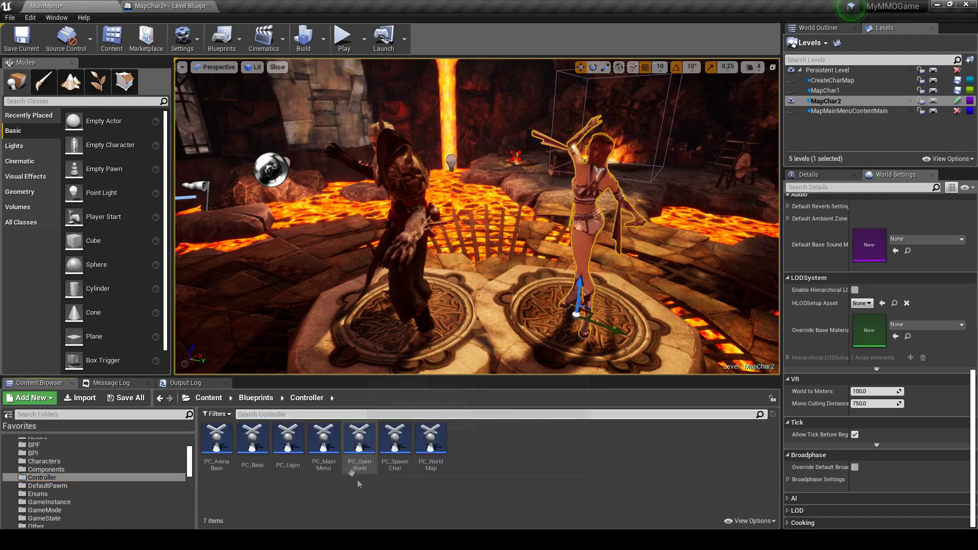
double_click(431, 442)
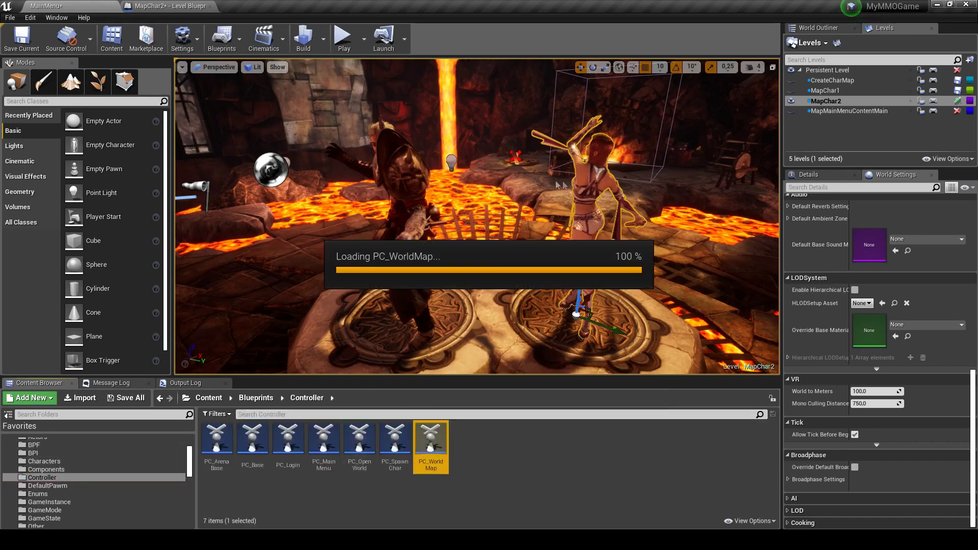
scroll(498, 199, up, 2)
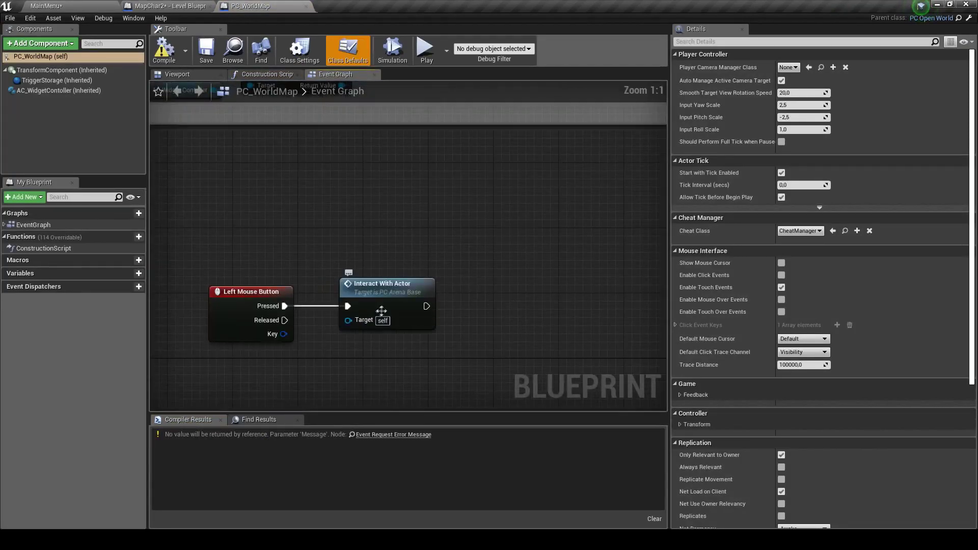
Step: Open Interact With Actor in PC_ArenaBase and inspect the storage overlap trigger subgraph
double_click(382, 304)
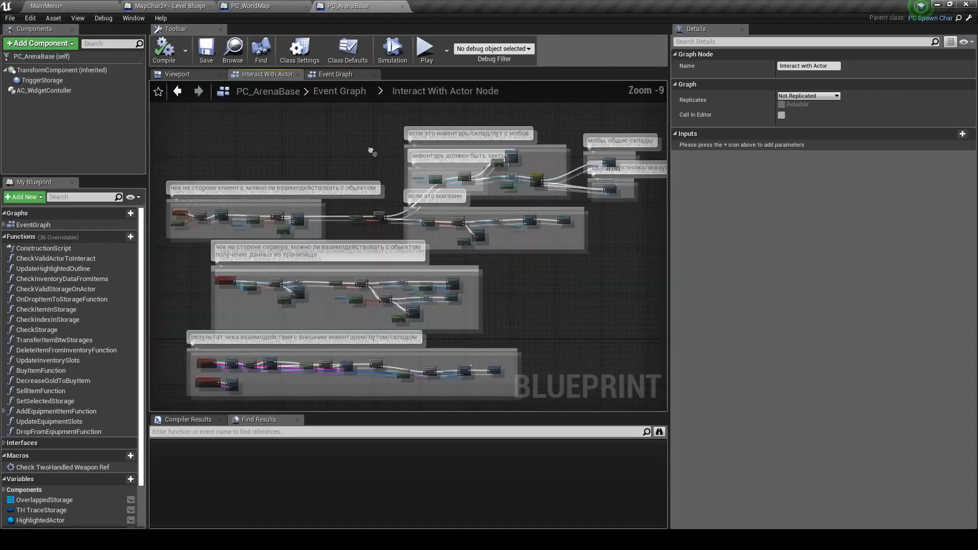
click(339, 91)
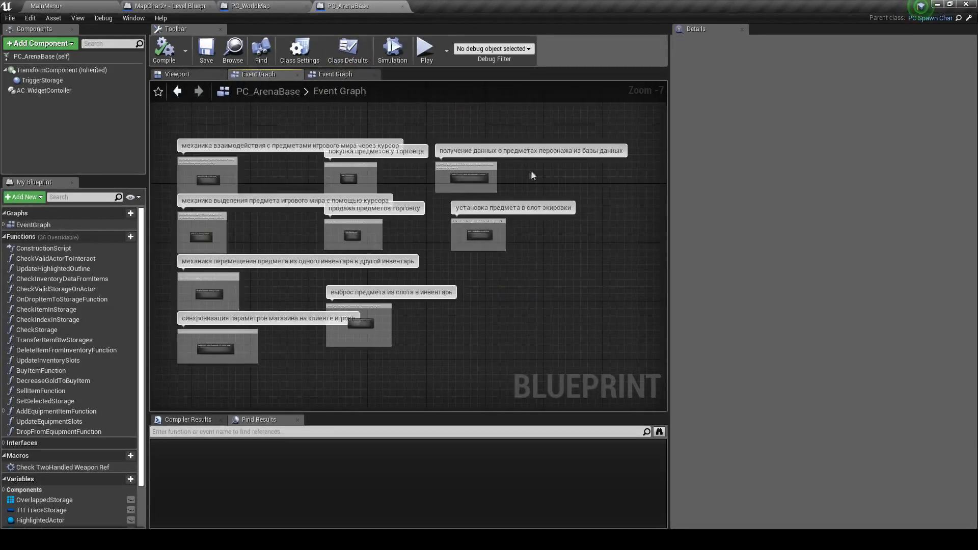
double_click(479, 177)
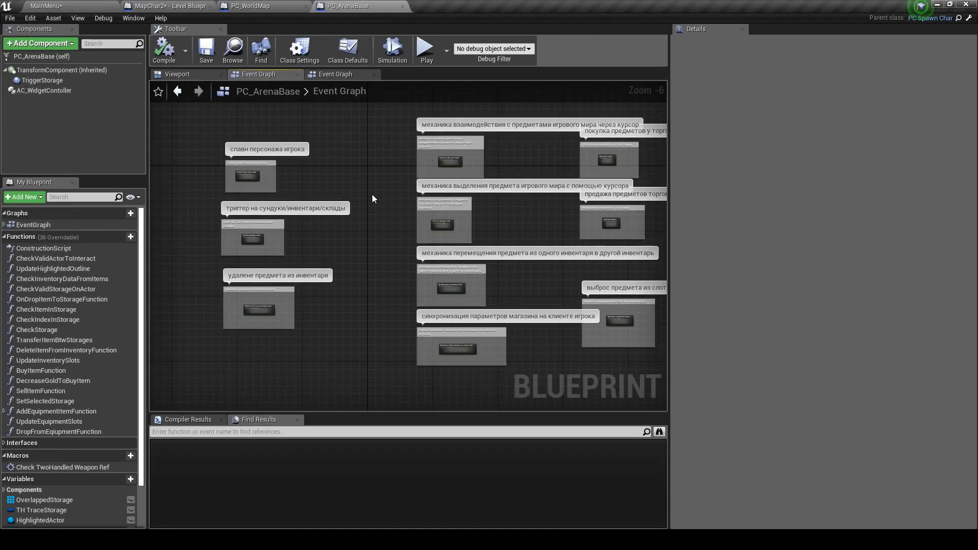
double_click(241, 249)
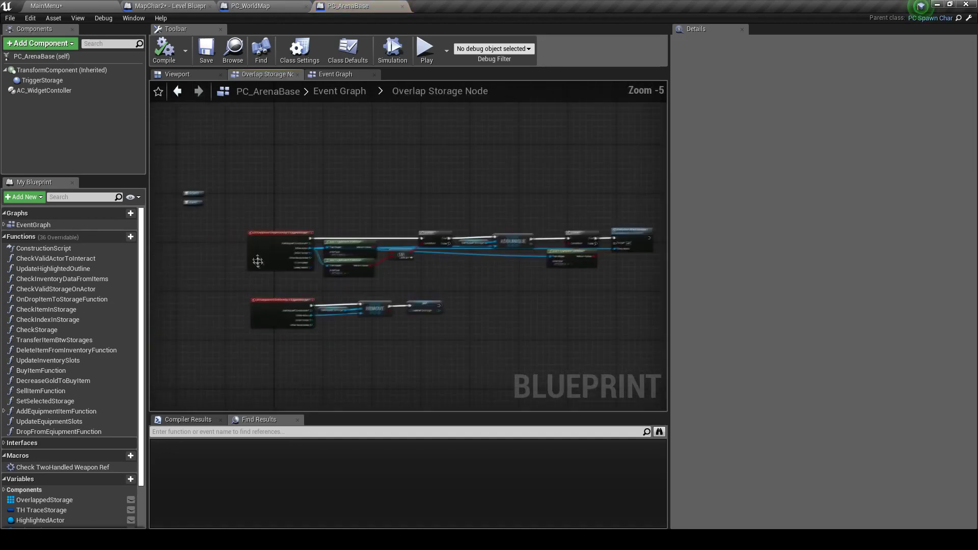
click(356, 91)
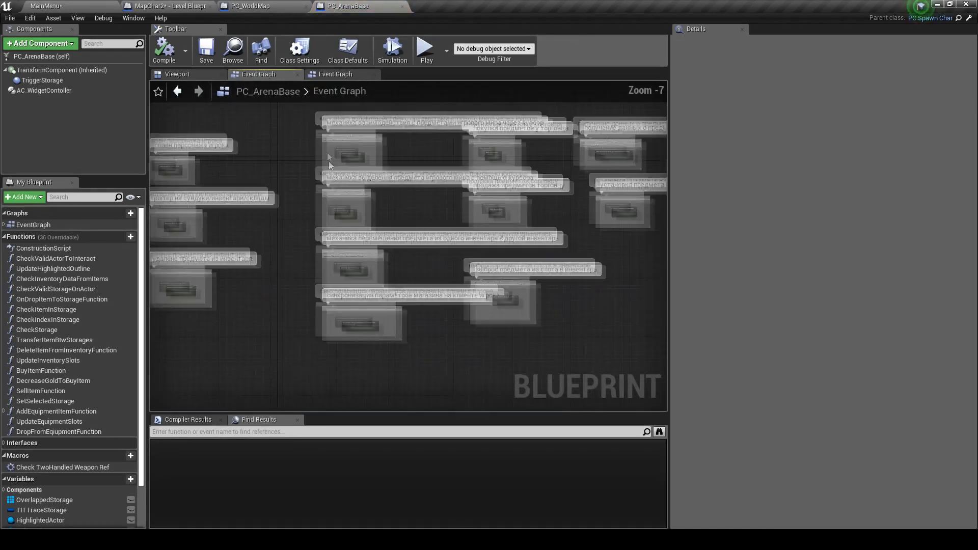
scroll(355, 288, up, 2)
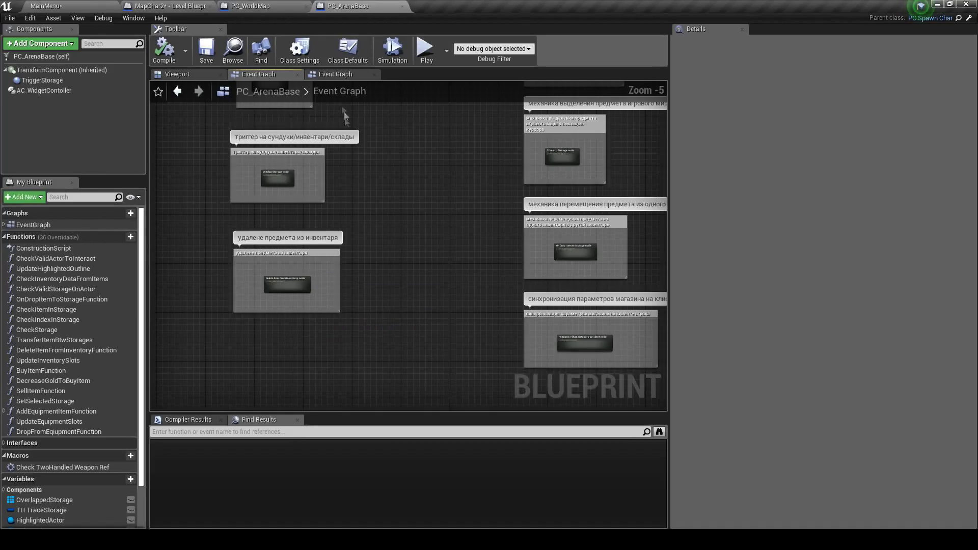
Step: Inspect the Trace to Storage collapsed node, then return to the MapChar2 level blueprint
click(374, 76)
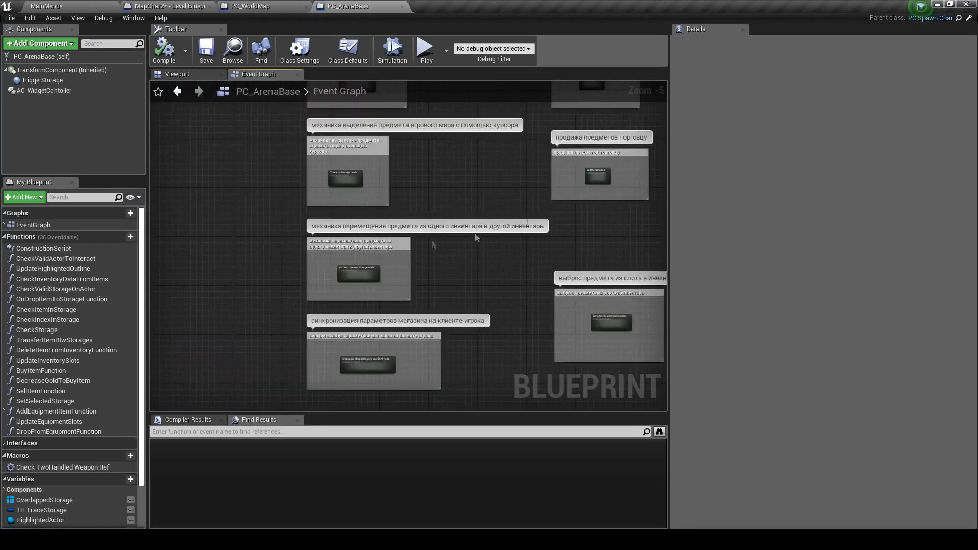
right_drag(531, 274, 531, 320)
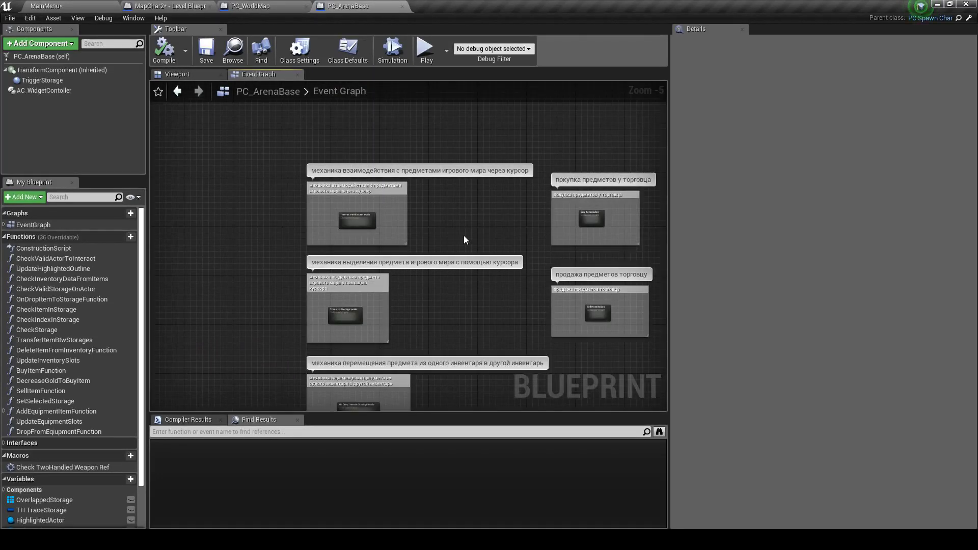
right_drag(468, 231, 357, 261)
double_click(329, 259)
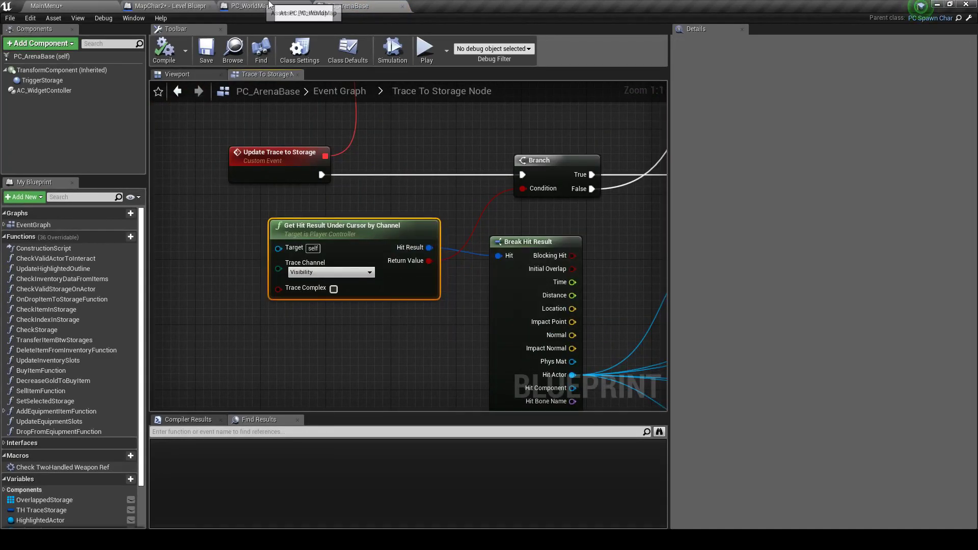
click(227, 6)
click(203, 5)
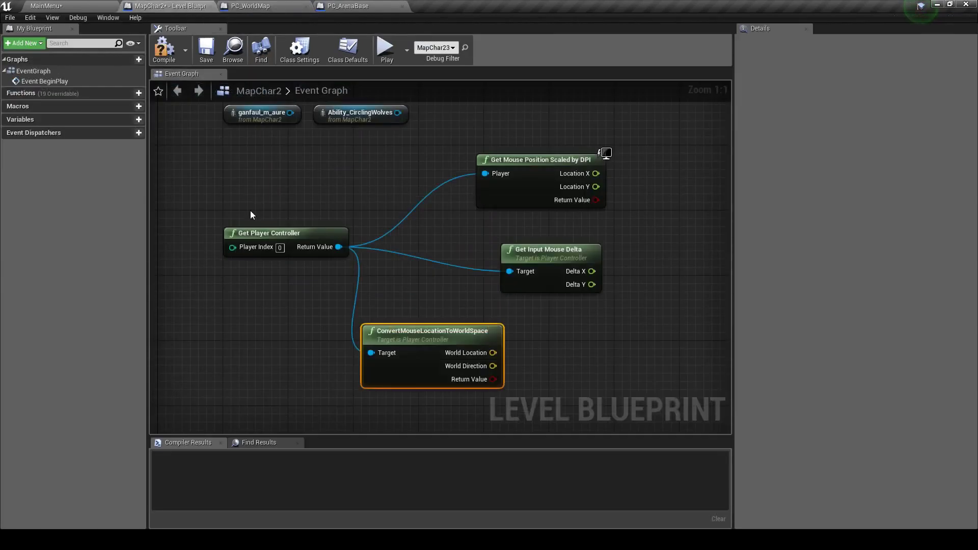
Step: Swap the three mouse nodes for Get Hit Result Under Cursor for Objects, then select the hooded male character
drag(353, 237, 510, 356)
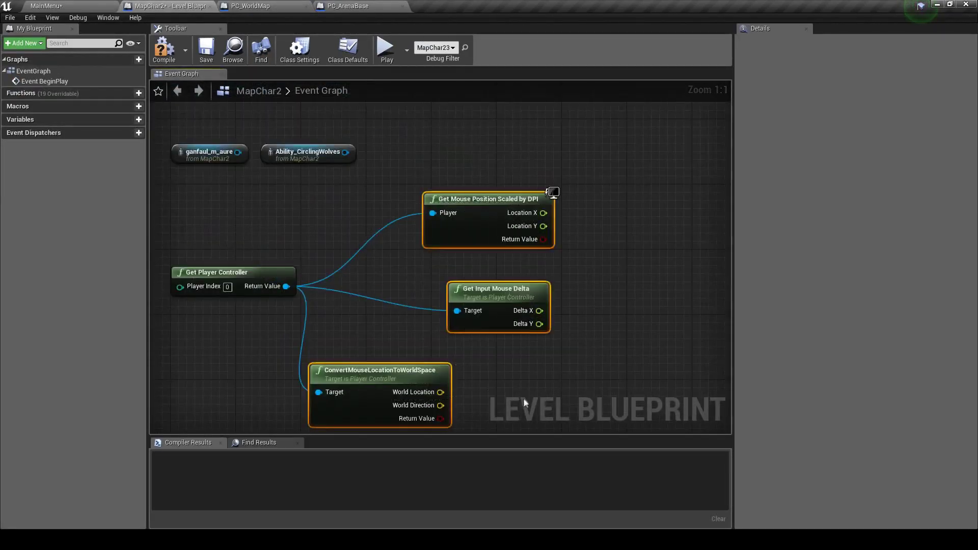
key(Delete)
drag(286, 287, 351, 268)
text(get hit re)
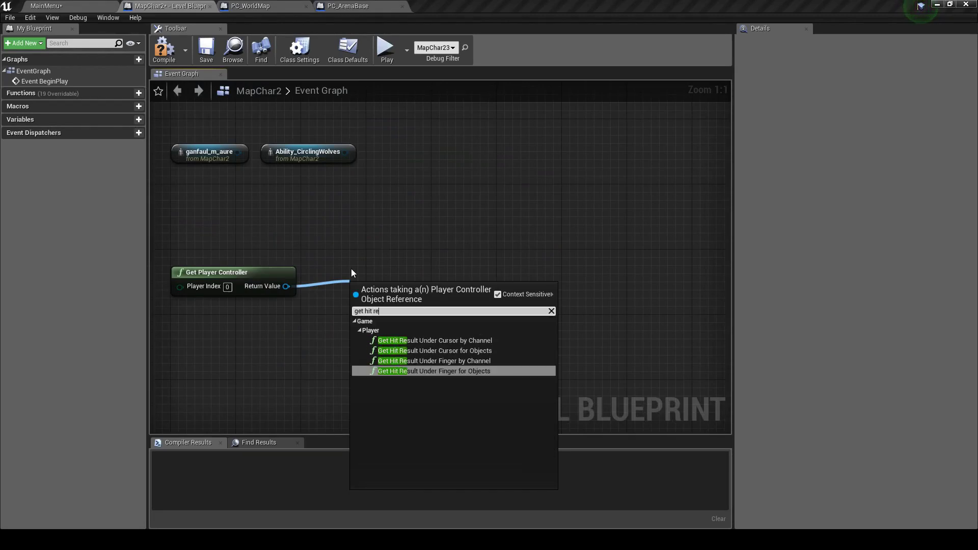
key(Up)
key(Up)
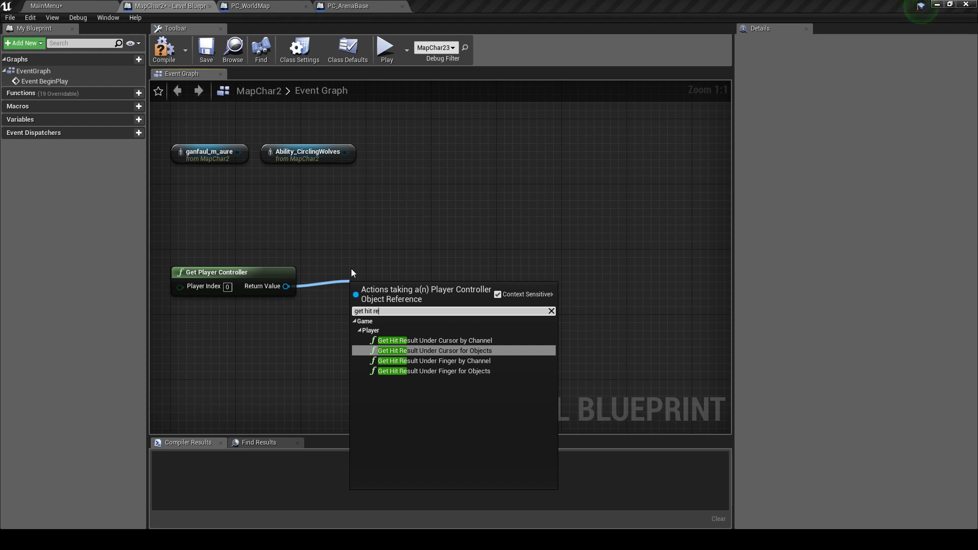
key(Return)
drag(447, 306, 407, 266)
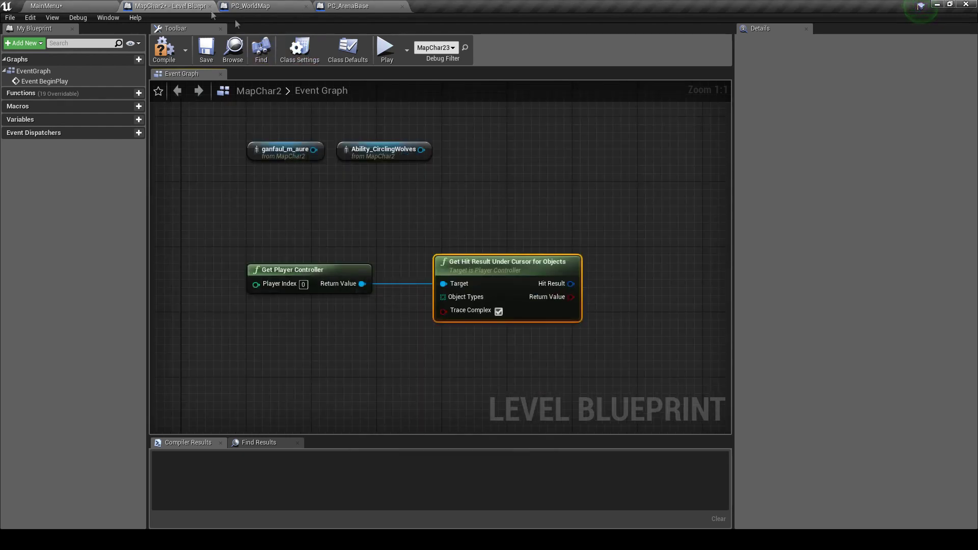
click(81, 5)
click(416, 227)
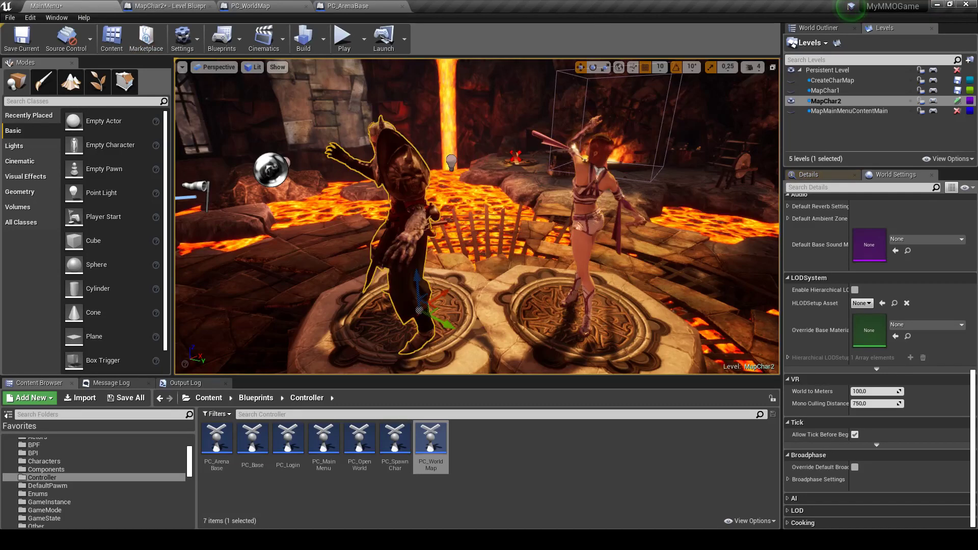
Step: Read the male character's Collision Presets Object Type in the Details panel
click(809, 174)
scroll(886, 389, down, 5)
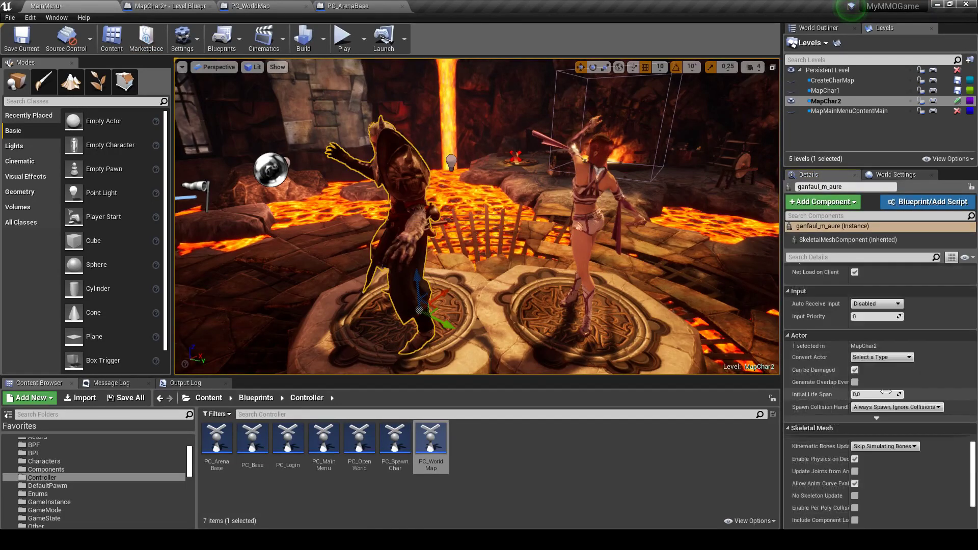
scroll(886, 392, down, 3)
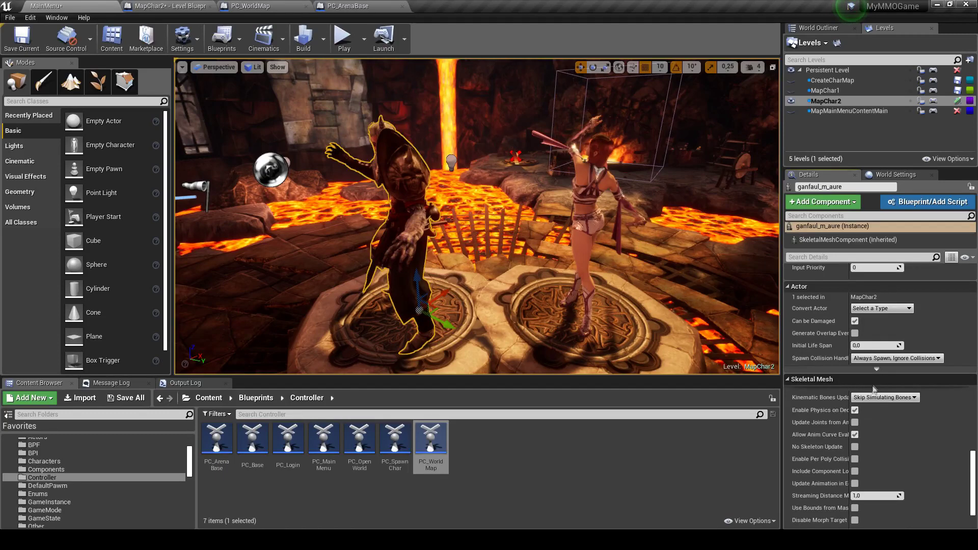
scroll(871, 383, up, 4)
scroll(870, 382, up, 4)
scroll(869, 380, up, 4)
scroll(867, 376, up, 4)
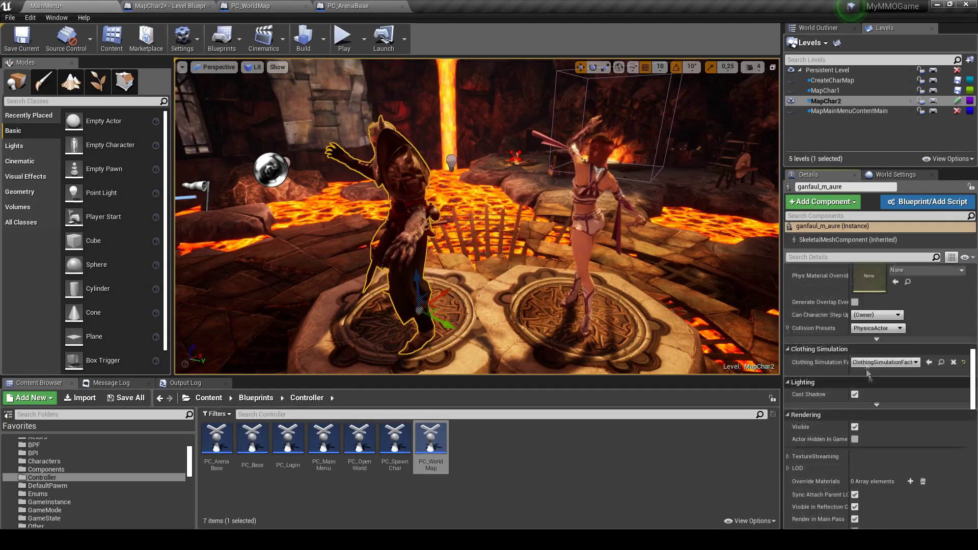
scroll(868, 375, up, 3)
scroll(856, 392, up, 2)
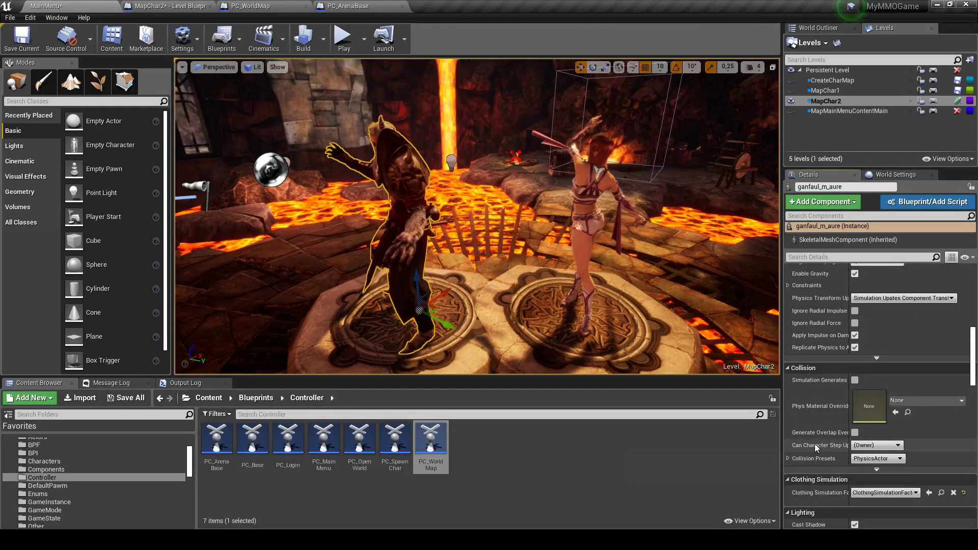
click(788, 458)
scroll(793, 457, down, 2)
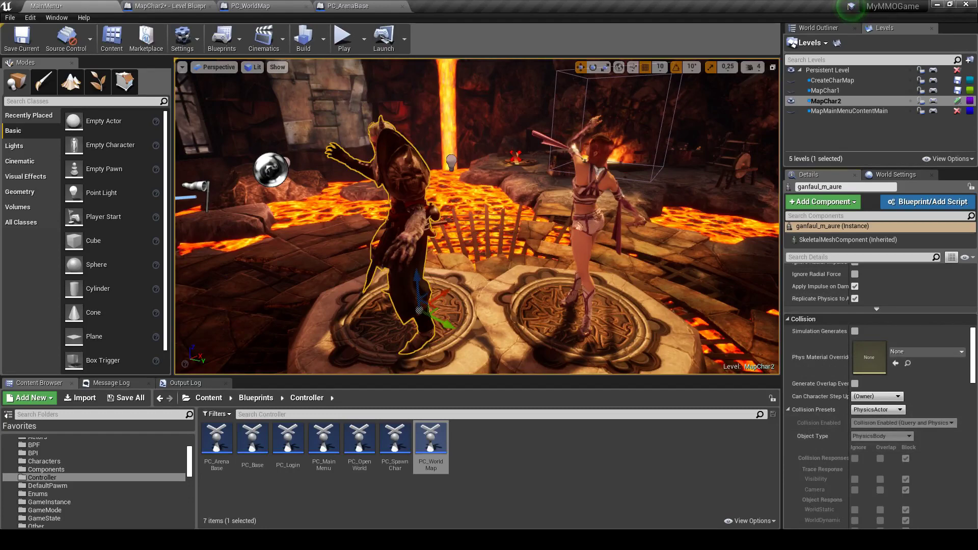
Step: Check that the female character's collision Object Type is also PhysicsBody
click(586, 240)
scroll(833, 368, down, 5)
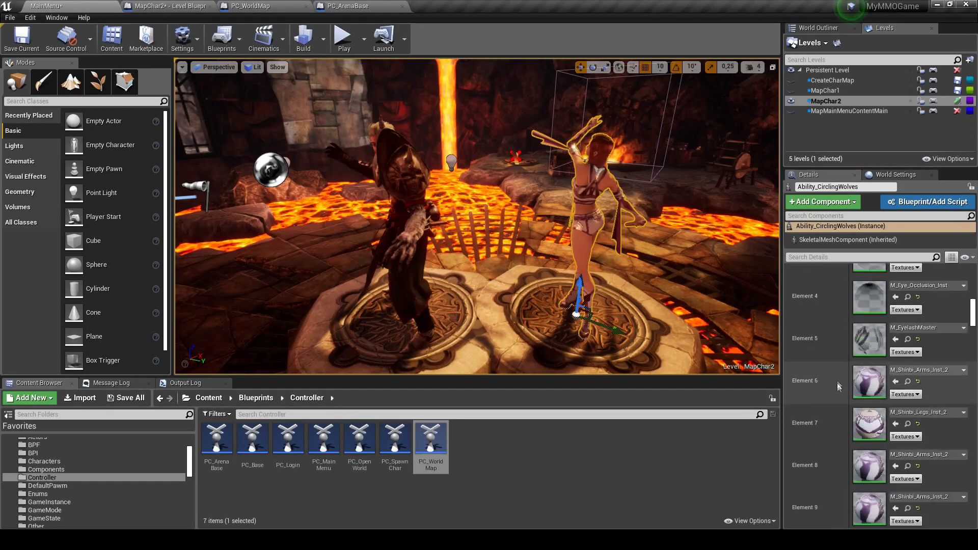
scroll(839, 399, up, 5)
scroll(820, 449, down, 1)
scroll(824, 446, down, 5)
scroll(835, 424, down, 5)
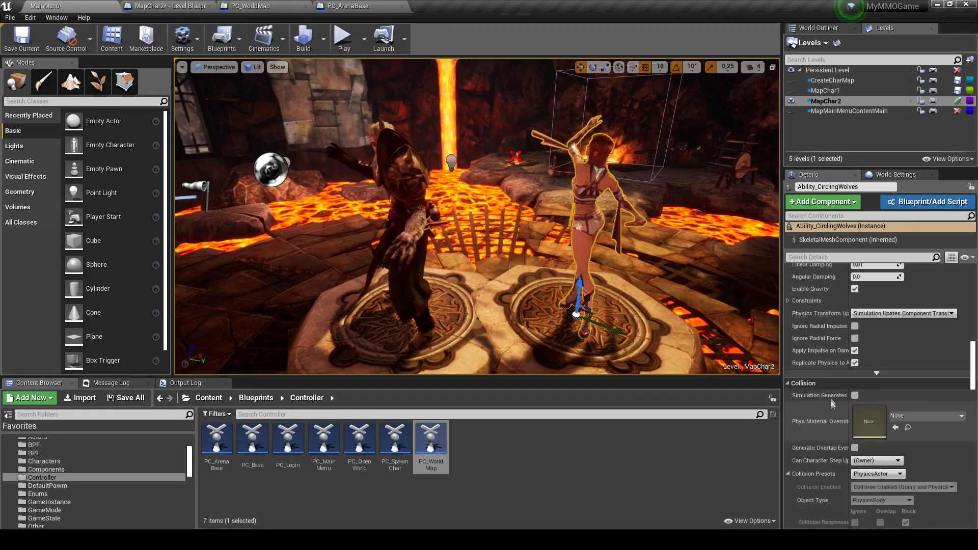
scroll(825, 402, down, 3)
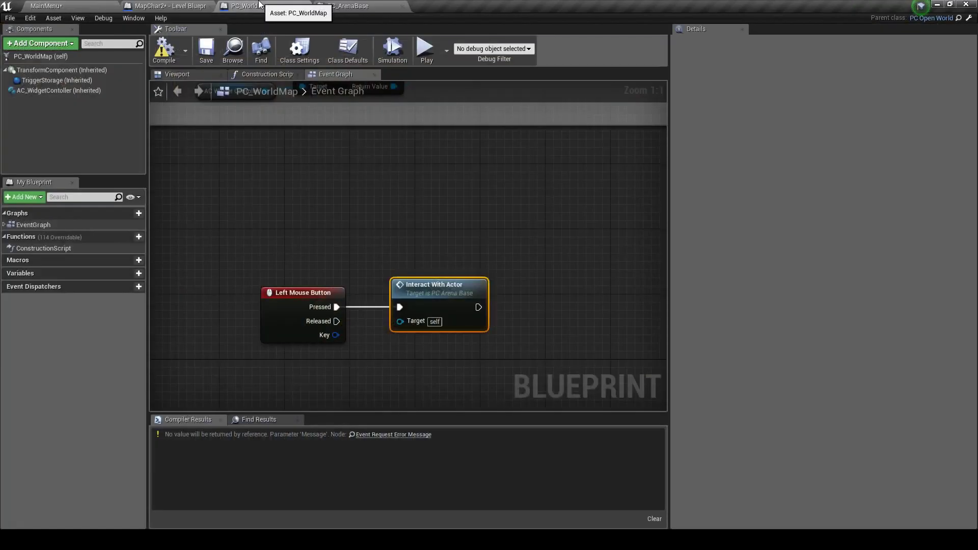
Step: Switch between the MapChar2 and PC_WorldMap tabs, ending on PC_WorldMap's Event Graph
click(250, 5)
click(168, 5)
click(250, 5)
click(168, 6)
click(267, 6)
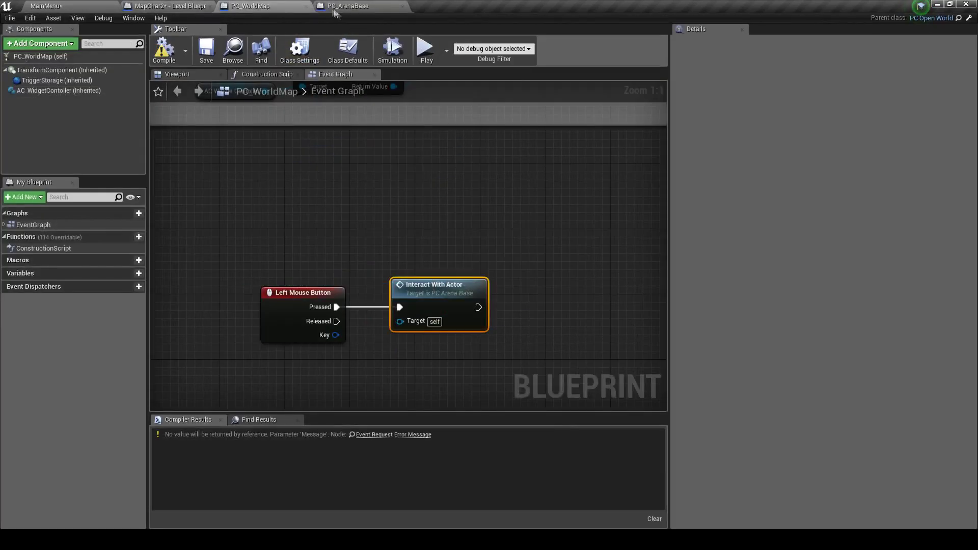
Step: Feed a Make Array set to PhysicsBody into the hit-result node's Object Types
click(306, 6)
right_drag(502, 229, 417, 229)
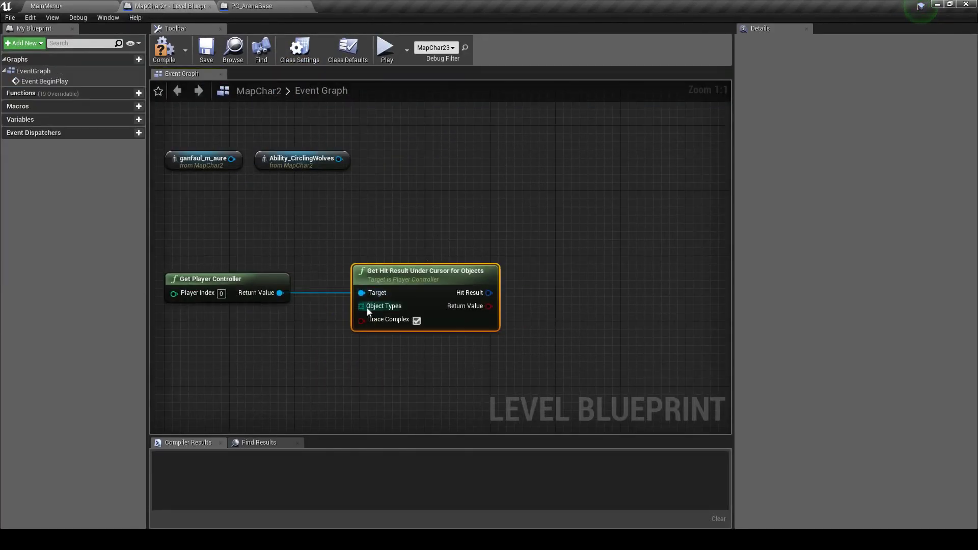
drag(360, 321, 266, 364)
click(328, 245)
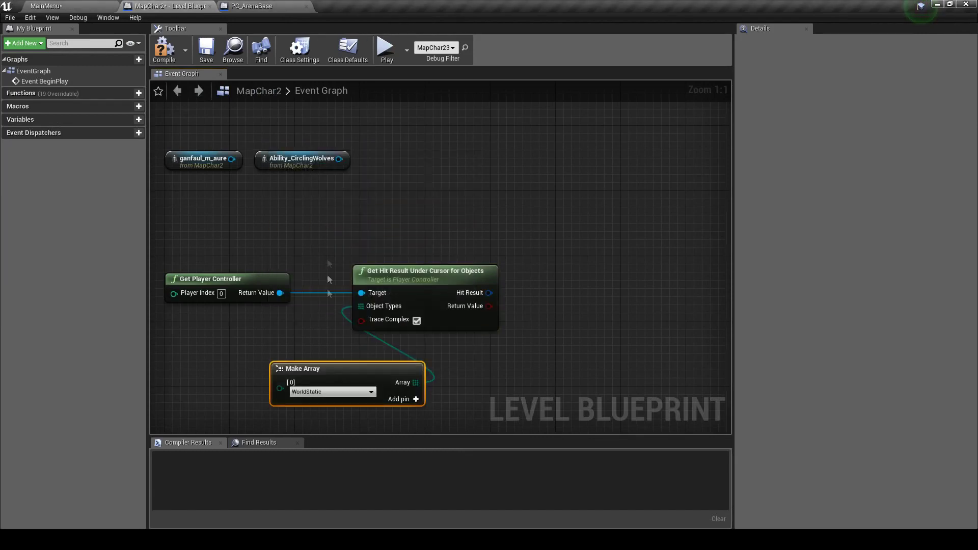
click(345, 399)
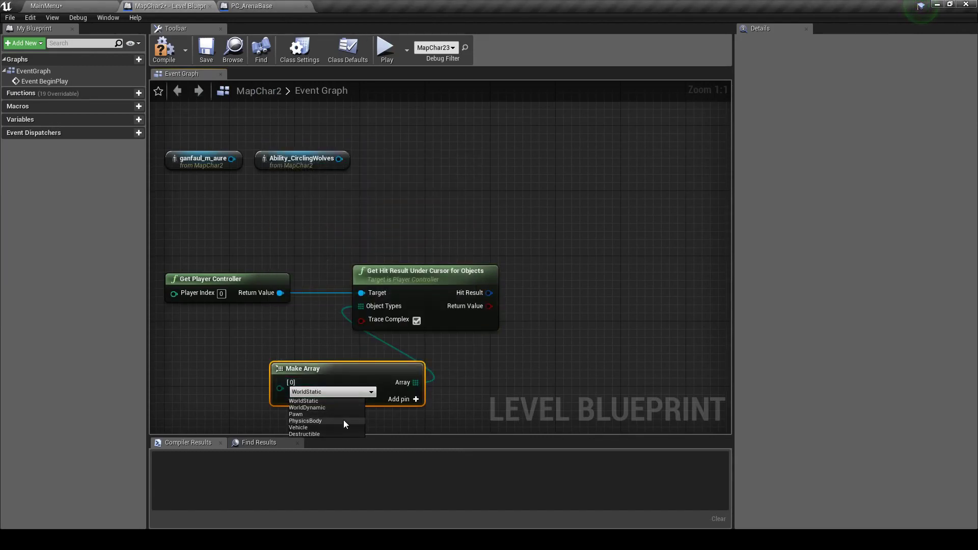
click(344, 421)
click(48, 6)
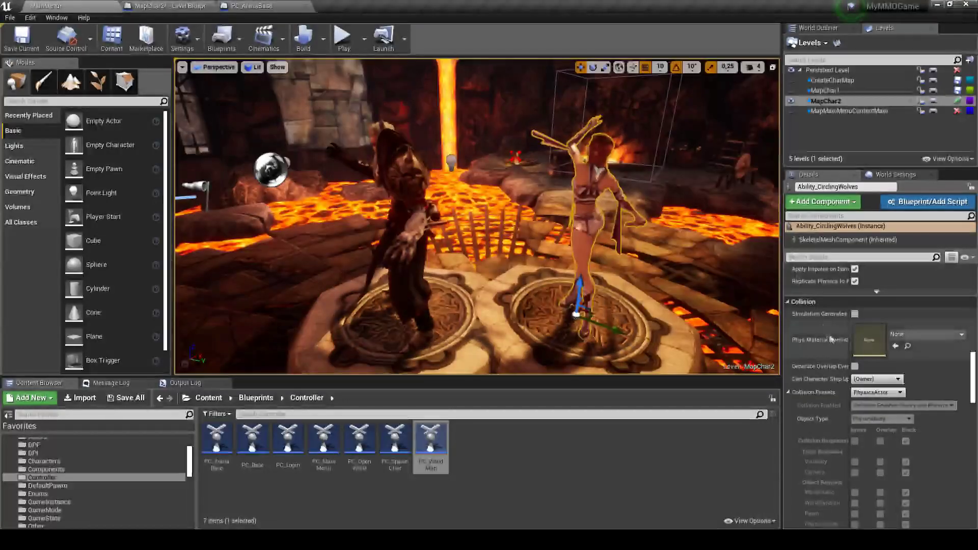
scroll(826, 329, down, 2)
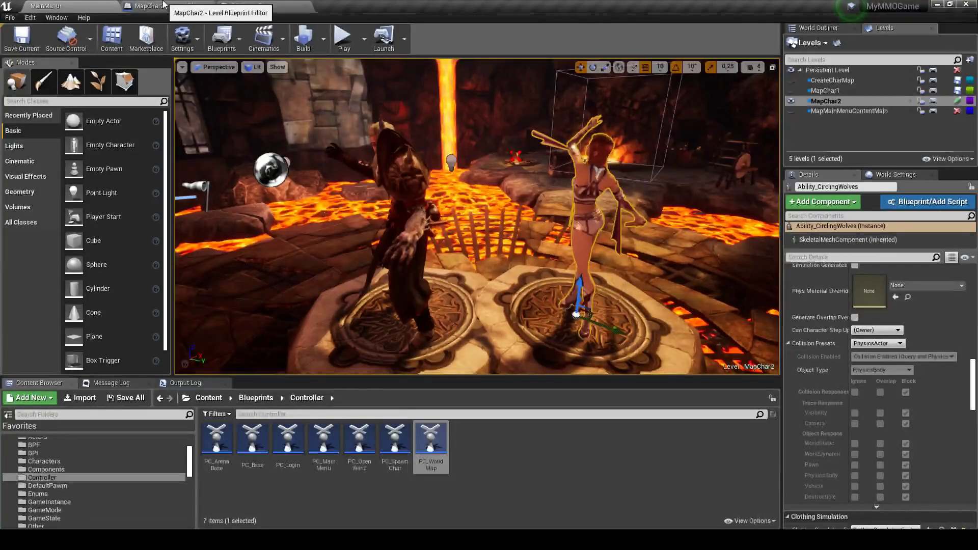
Step: Back in the MapChar2 level blueprint, reposition the Make Array node and clear space
click(163, 4)
drag(396, 339, 306, 299)
mouse_move(396, 219)
right_down()
mouse_move(330, 217)
mouse_move(484, 256)
right_up()
click(330, 217)
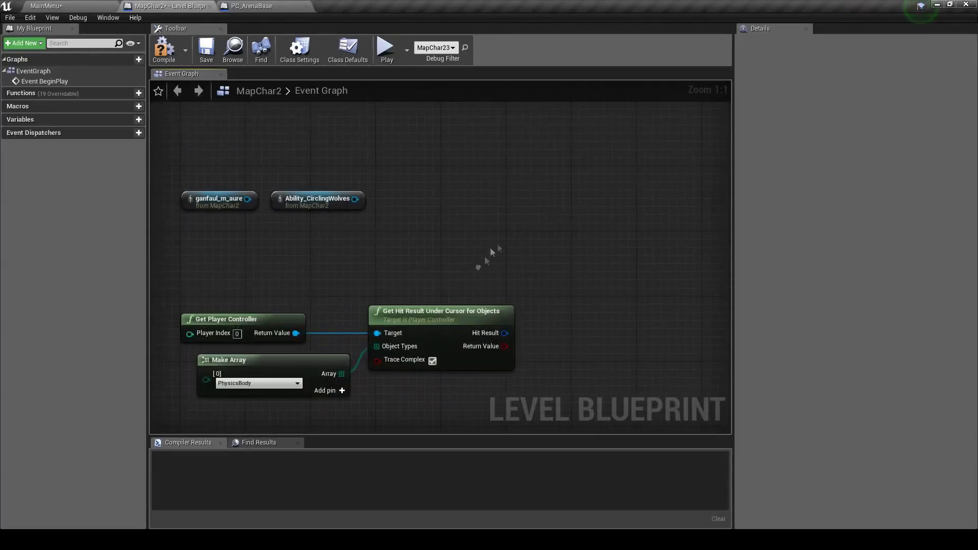
Step: Move the two actor references up and add an Event Tick node
scroll(356, 231, down, 2)
mouse_move(278, 169)
mouse_down()
mouse_move(415, 248)
mouse_move(372, 179)
mouse_up()
click(389, 263)
right_click(389, 263)
text(event tick)
key(Return)
Step: Drive a Branch from Event Tick, using the hit test's Return Value as Condition
scroll(491, 267, up, 2)
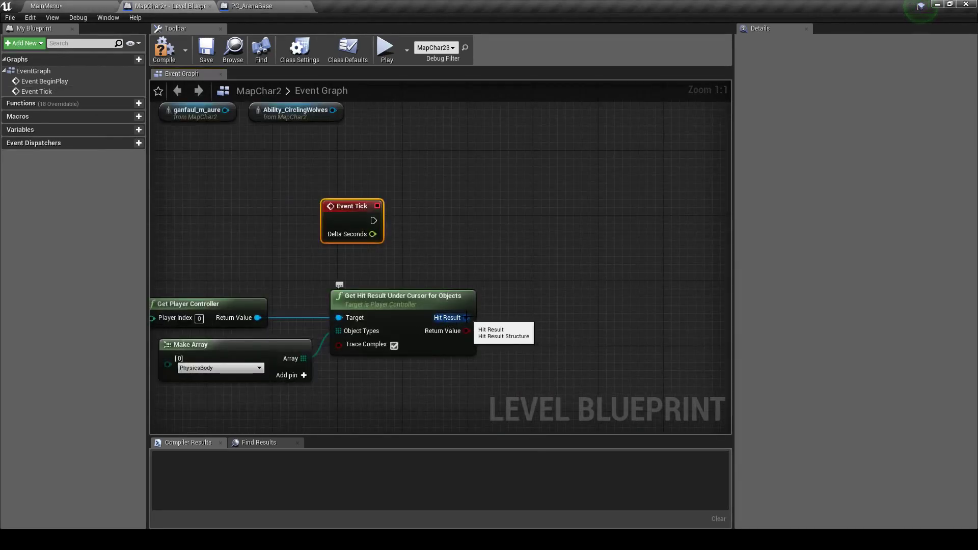
click(503, 204)
mouse_move(374, 220)
mouse_down()
mouse_move(515, 224)
mouse_move(373, 221)
mouse_up()
right_drag(467, 331, 396, 330)
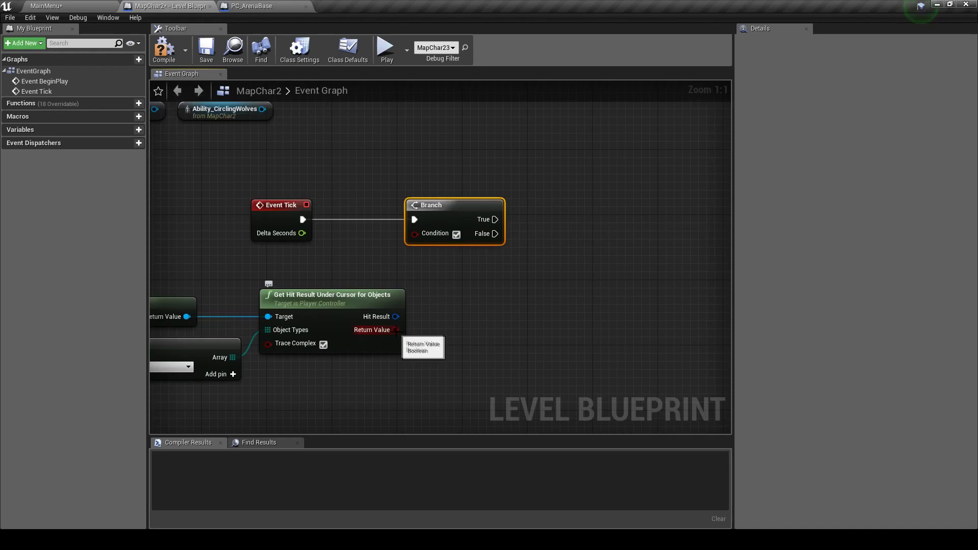
drag(397, 330, 441, 243)
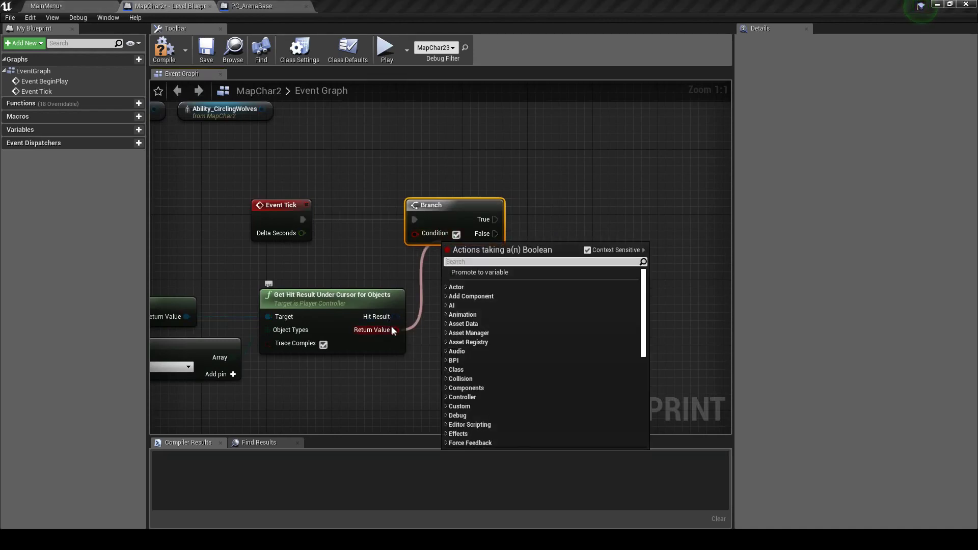
click(431, 228)
scroll(478, 234, down, 3)
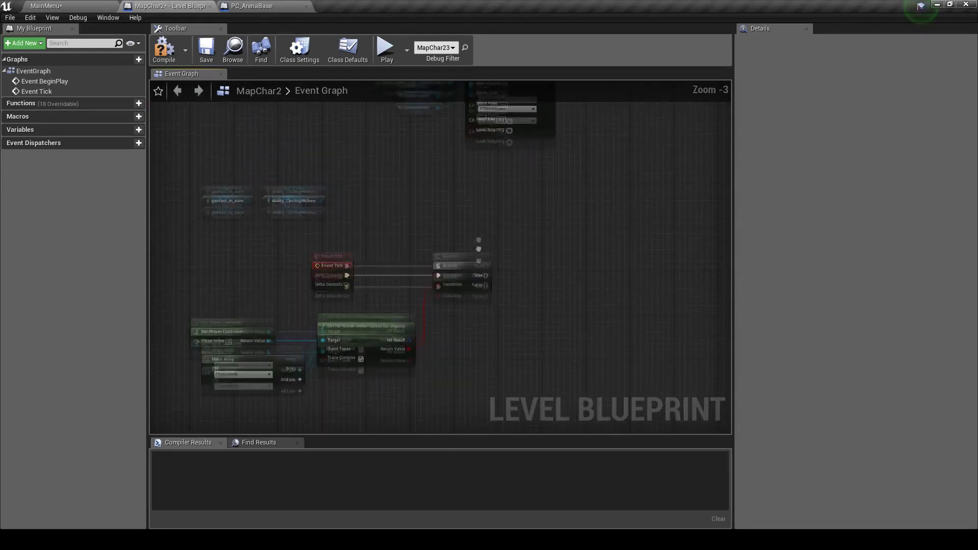
Step: Add a Set Render Custom Depth node targeting ganfaul_m_aure's skeletal mesh
right_drag(477, 234, 422, 286)
scroll(418, 356, down, 3)
scroll(367, 154, up, 4)
mouse_move(367, 153)
mouse_down()
mouse_move(295, 176)
mouse_move(444, 400)
mouse_up()
ctrl+click(294, 159)
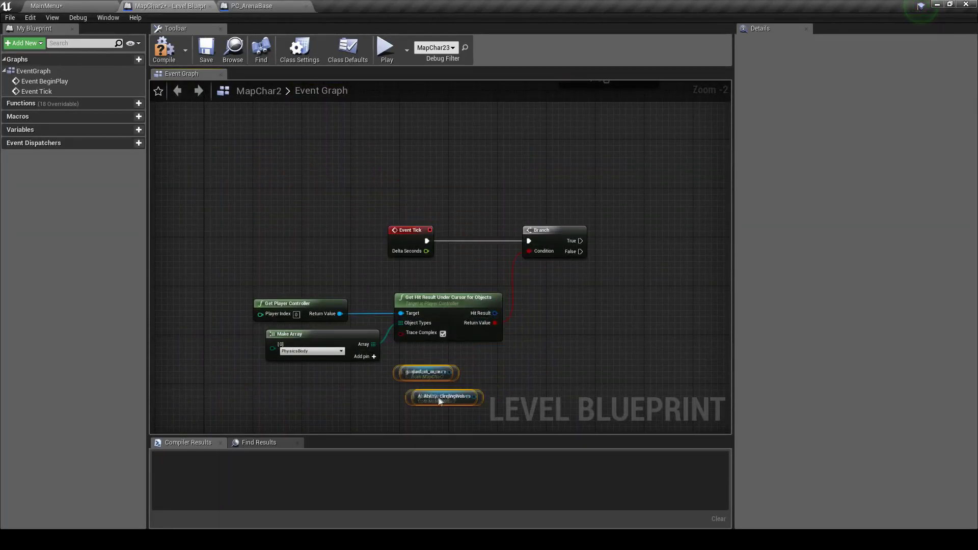
right_drag(445, 400, 423, 357)
scroll(421, 275, up, 2)
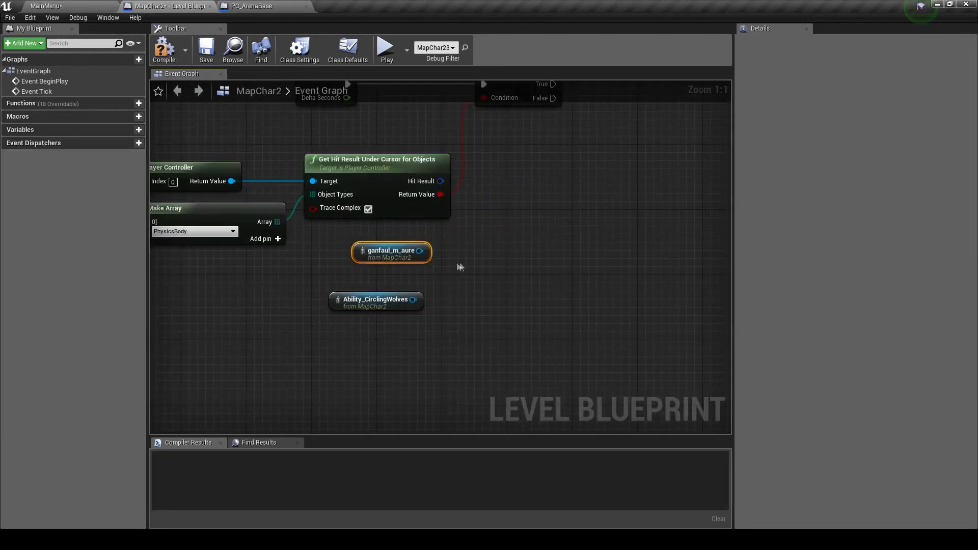
drag(403, 261, 522, 271)
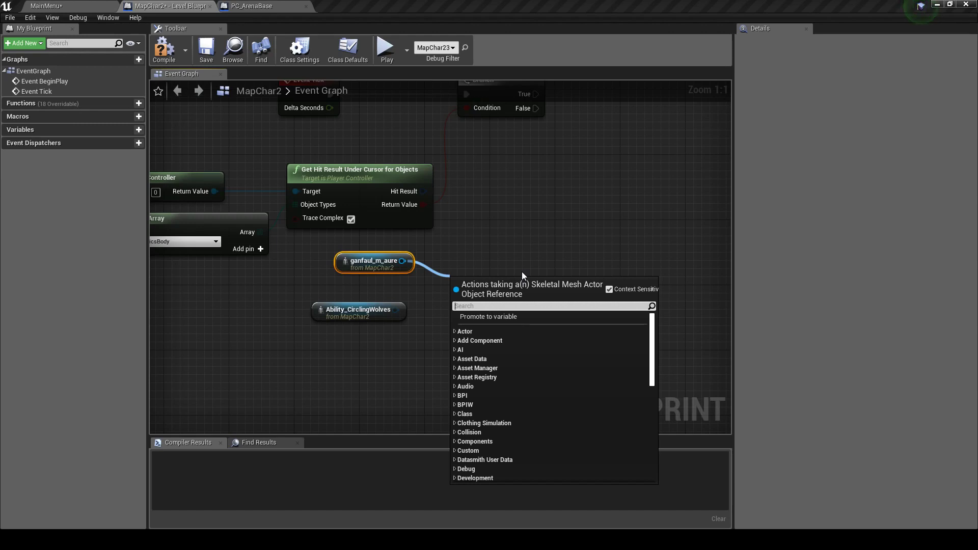
text(dep)
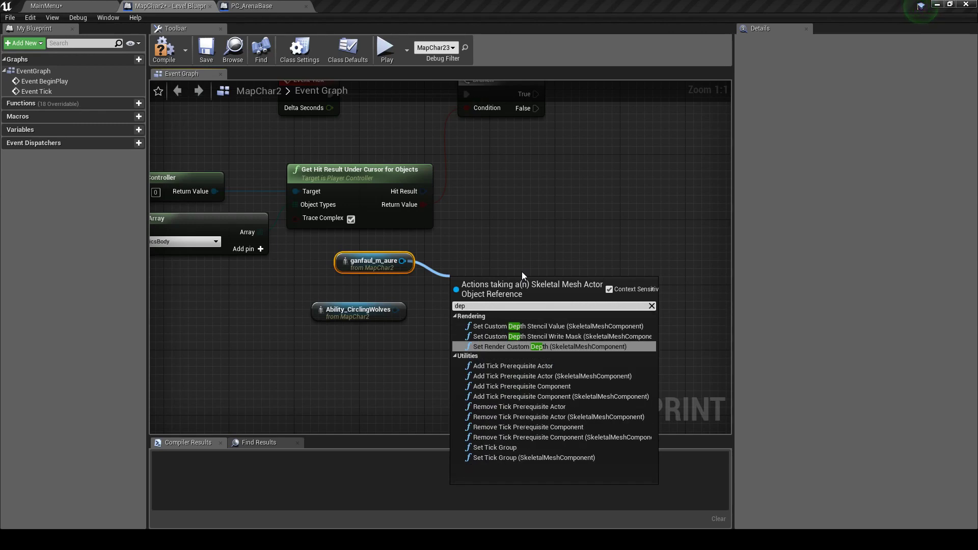
click(558, 349)
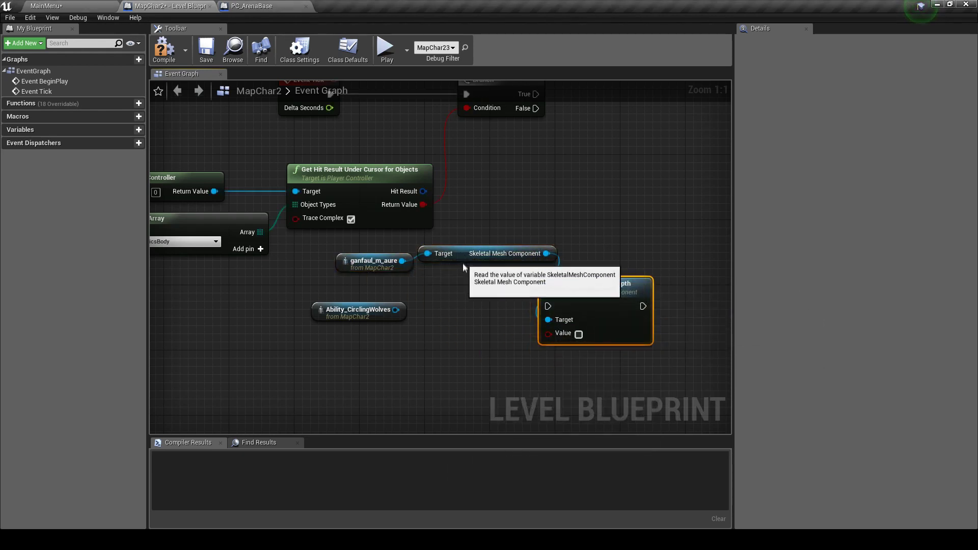
drag(567, 292, 601, 234)
click(488, 240)
Step: Duplicate the Target and Set Render Custom Depth pair for Ability_CirclingWolves
drag(487, 240, 586, 277)
key(ctrl+c)
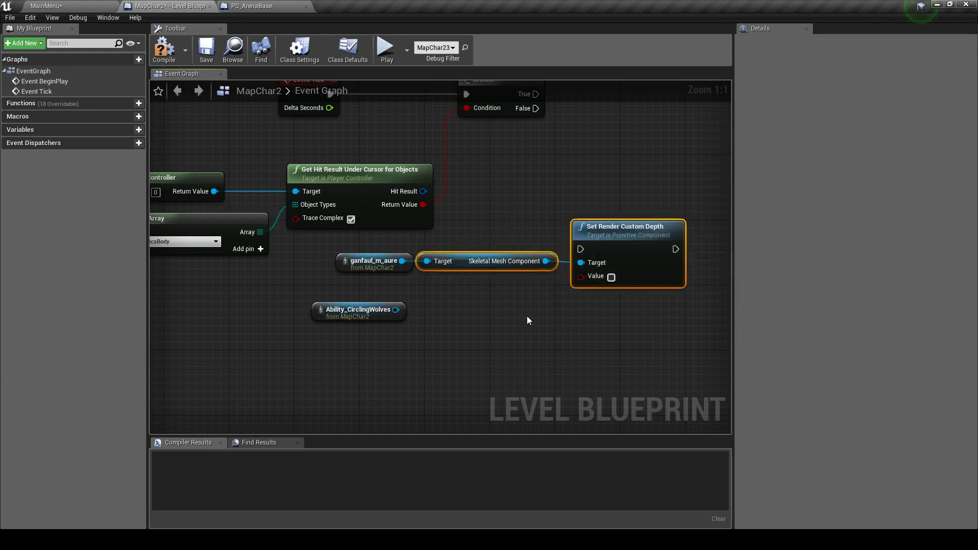
key(ctrl+v)
drag(403, 312, 396, 310)
right_drag(490, 315, 400, 313)
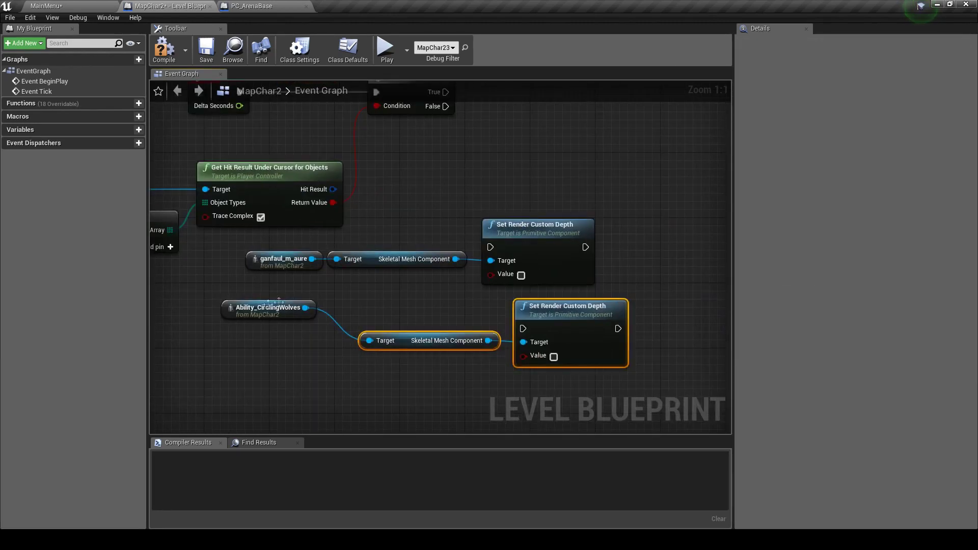
mouse_move(233, 319)
mouse_down()
mouse_move(249, 351)
mouse_move(591, 387)
mouse_up()
drag(543, 327, 526, 318)
right_drag(488, 180, 456, 255)
click(457, 255)
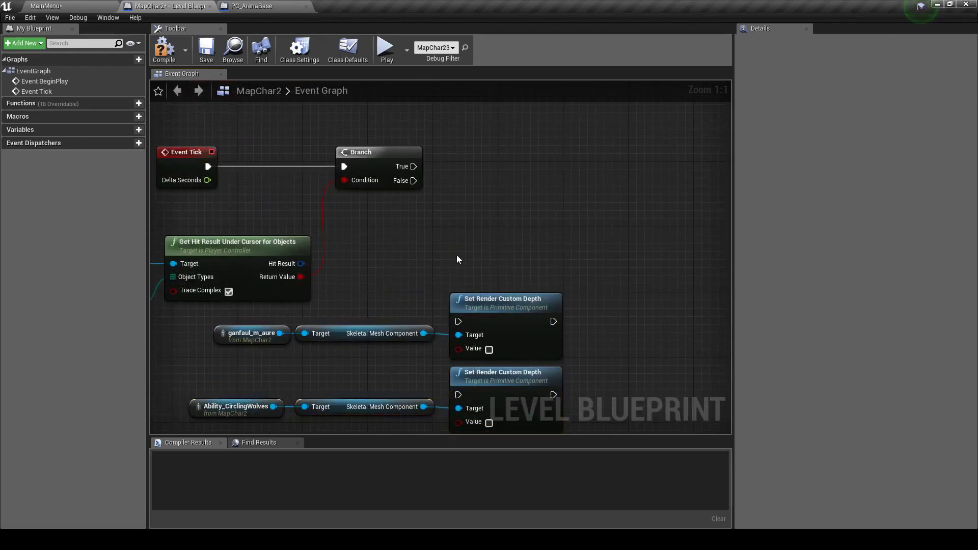
Step: Chain both Set Render Custom Depth nodes off the Branch's False output and arrange the wolves group
drag(413, 180, 458, 322)
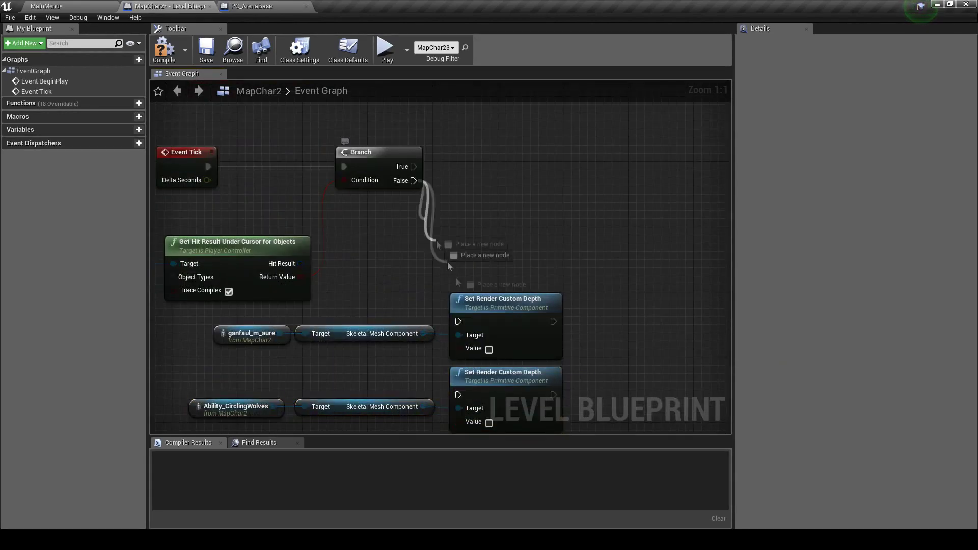
drag(552, 321, 459, 395)
scroll(463, 392, down, 2)
mouse_move(516, 364)
mouse_down()
mouse_move(319, 300)
mouse_move(480, 300)
mouse_up()
click(629, 240)
scroll(556, 301, up, 2)
mouse_move(556, 301)
mouse_down()
mouse_move(605, 227)
mouse_move(644, 227)
mouse_up()
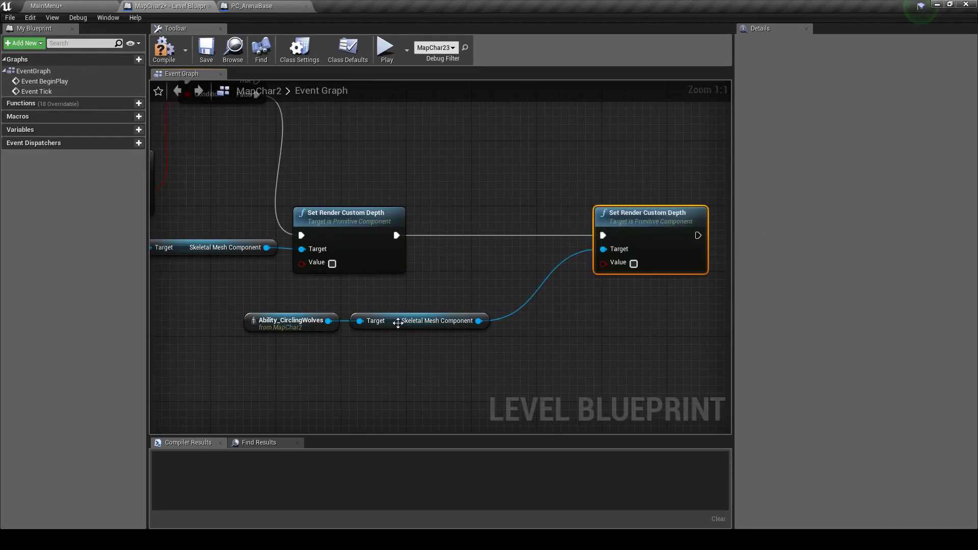
drag(398, 323, 494, 255)
drag(285, 319, 504, 265)
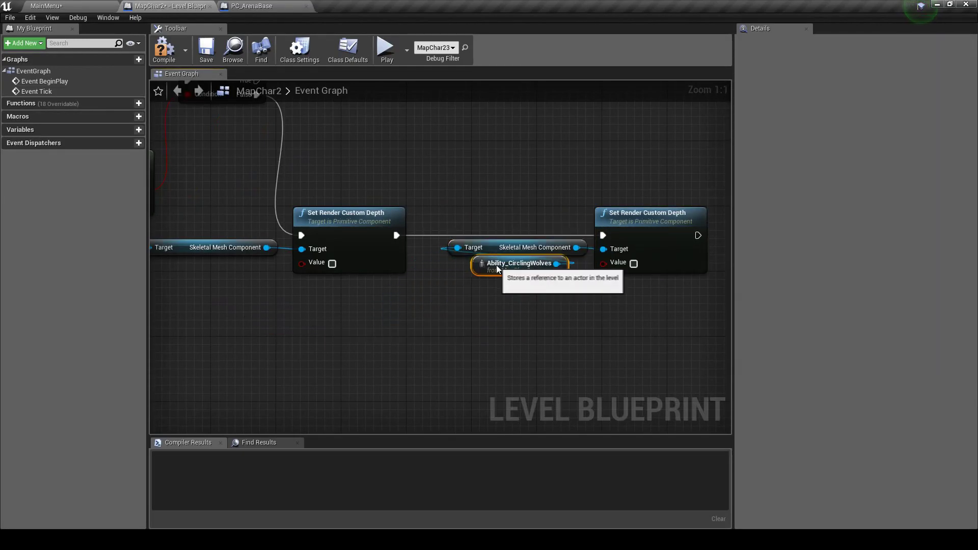
Step: Tidy the setter chain and add a Break Hit Result from the Hit Result output
scroll(504, 286, down, 3)
scroll(286, 305, up, 3)
click(329, 283)
drag(329, 284, 441, 295)
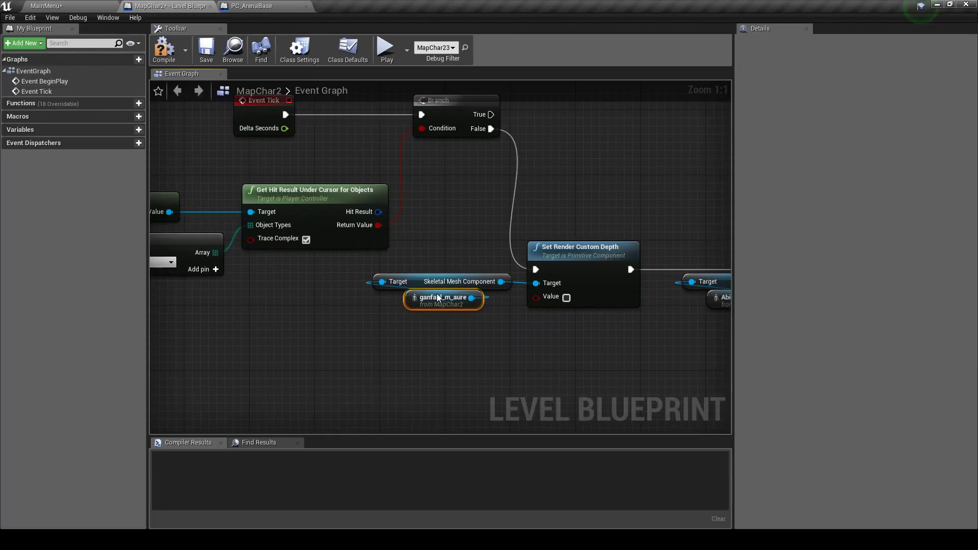
scroll(351, 277, down, 3)
drag(351, 277, 685, 318)
drag(632, 283, 666, 299)
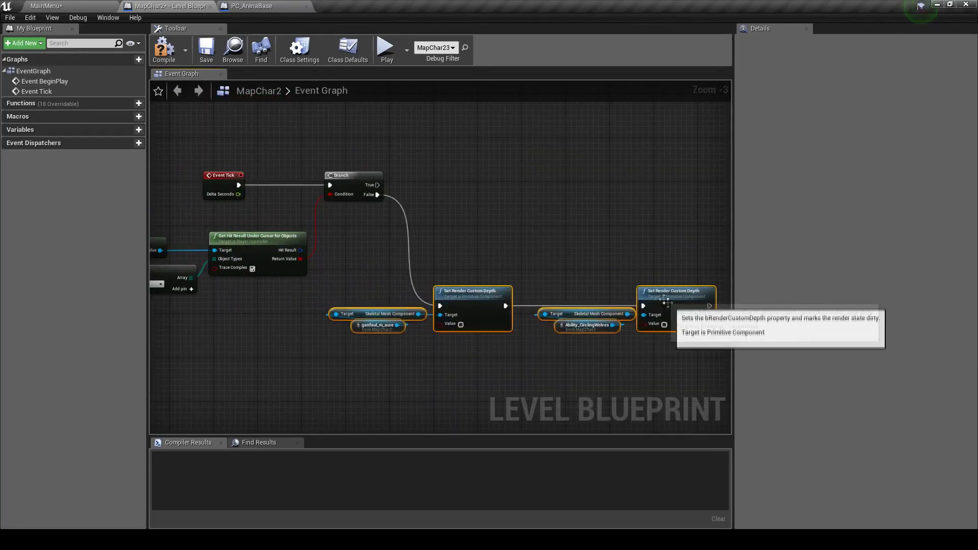
right_drag(585, 256, 588, 333)
scroll(341, 344, up, 3)
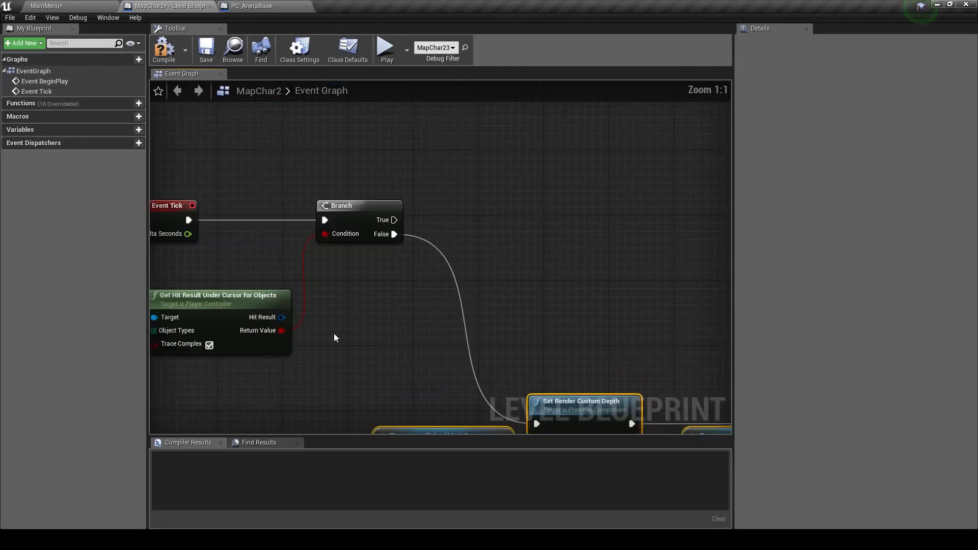
drag(282, 317, 360, 306)
click(421, 381)
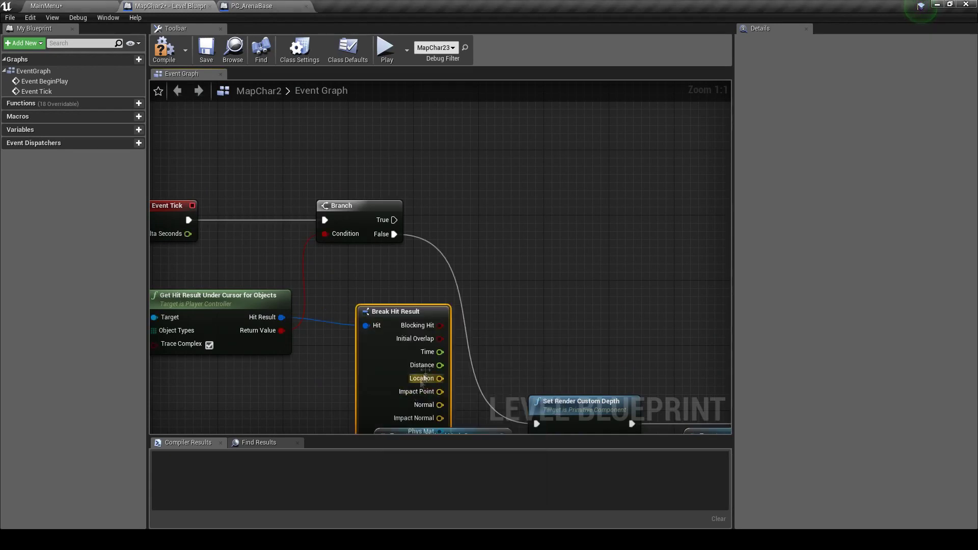
Step: Move the Set Render Custom Depth nodes down and right, out of the way
scroll(393, 305, down, 2)
drag(349, 235, 726, 358)
drag(430, 269, 496, 317)
scroll(441, 264, up, 1)
click(436, 278)
right_drag(436, 278, 401, 301)
Step: Add an Equal node comparing Hit Actor to a pasted ganfaul_m_aure reference
drag(360, 340, 474, 200)
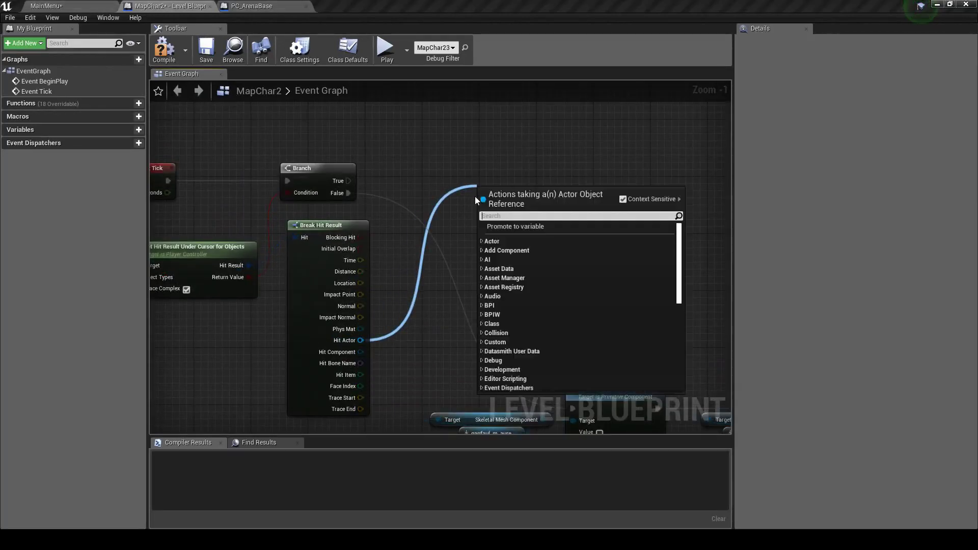
text(==)
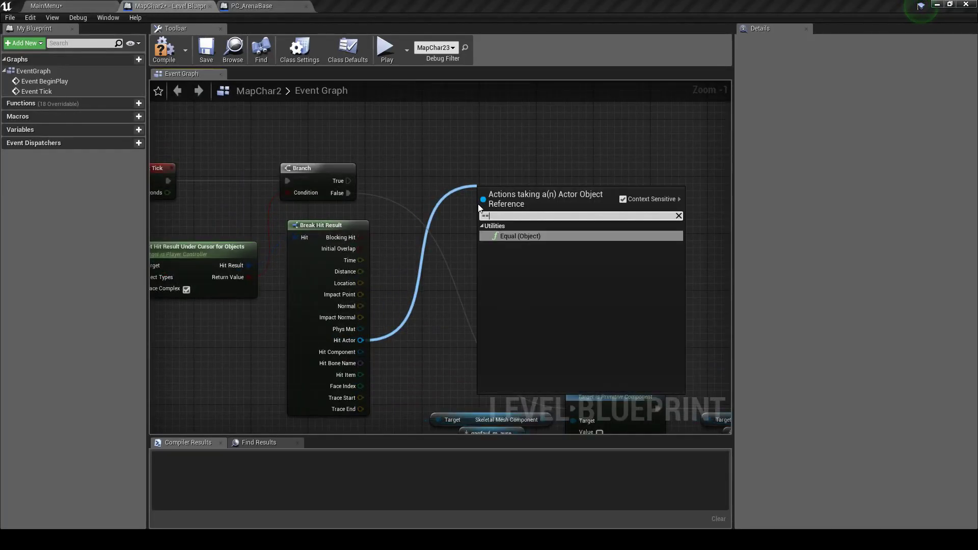
key(Return)
right_drag(476, 266, 441, 215)
key(ctrl+v)
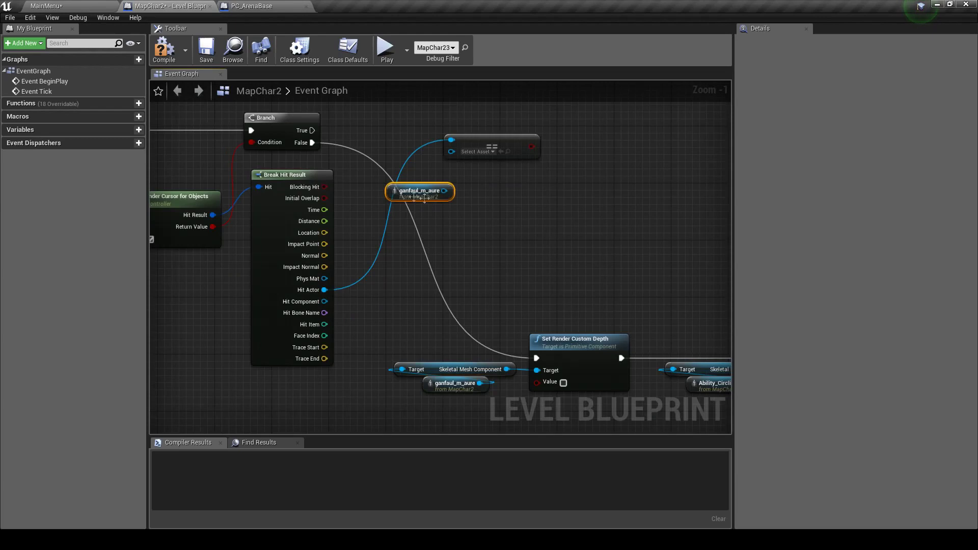
drag(444, 191, 451, 152)
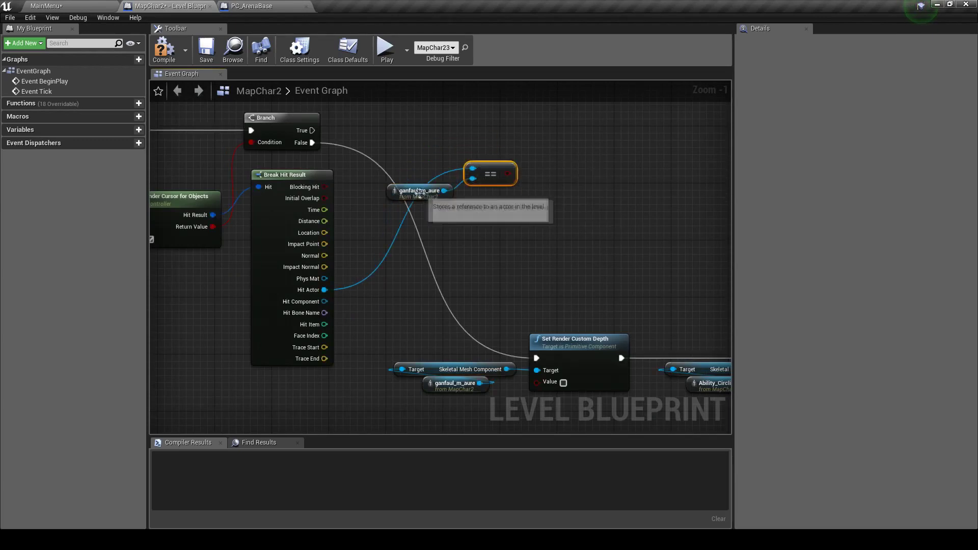
Step: Copy and paste the ganfaul_m_aure Set Render Custom Depth group
right_drag(487, 247, 395, 321)
drag(395, 321, 510, 397)
right_drag(510, 397, 504, 321)
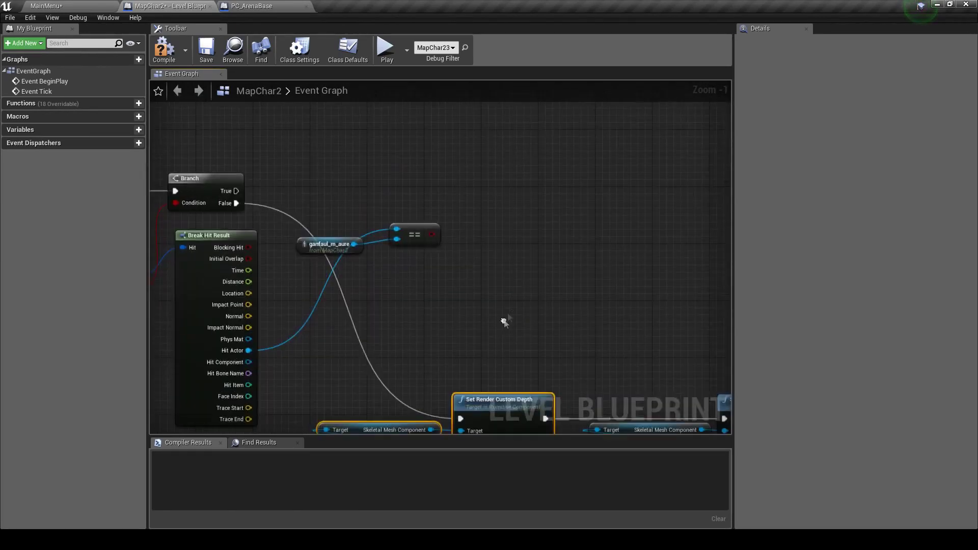
key(ctrl+c)
key(ctrl+v)
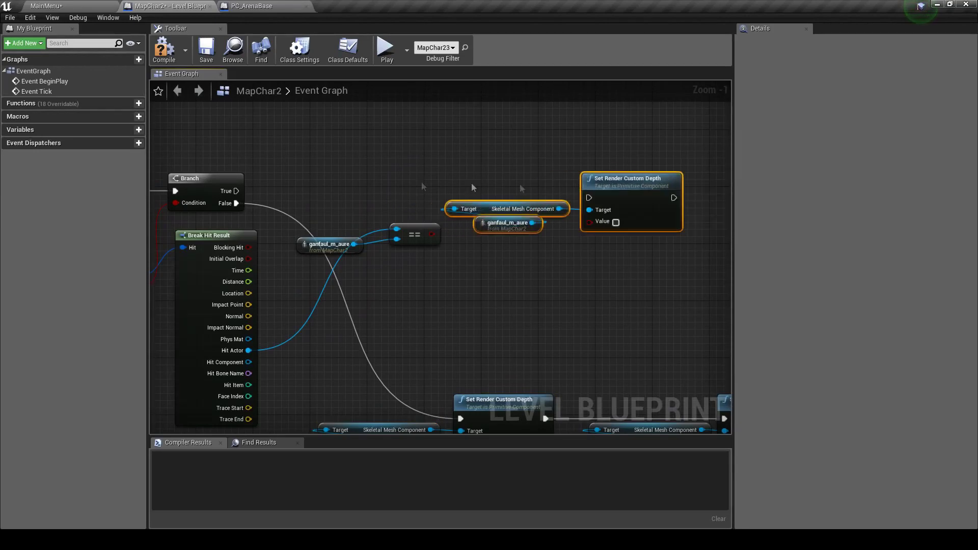
Step: Add a second Branch and wire its True output to ganfaul_m_aure's Set Render Custom Depth node
mouse_move(235, 191)
mouse_down()
mouse_move(589, 197)
mouse_move(616, 176)
mouse_move(692, 169)
mouse_up()
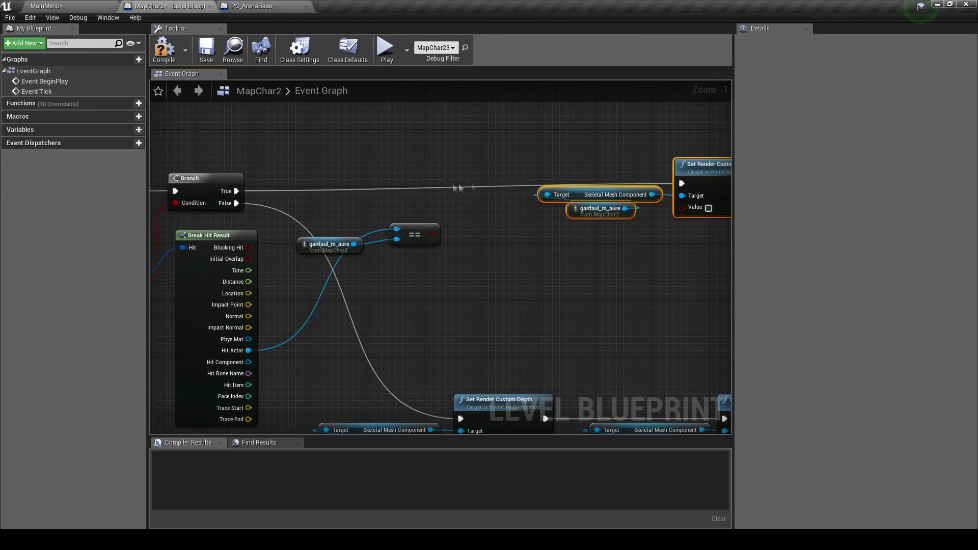
click(419, 176)
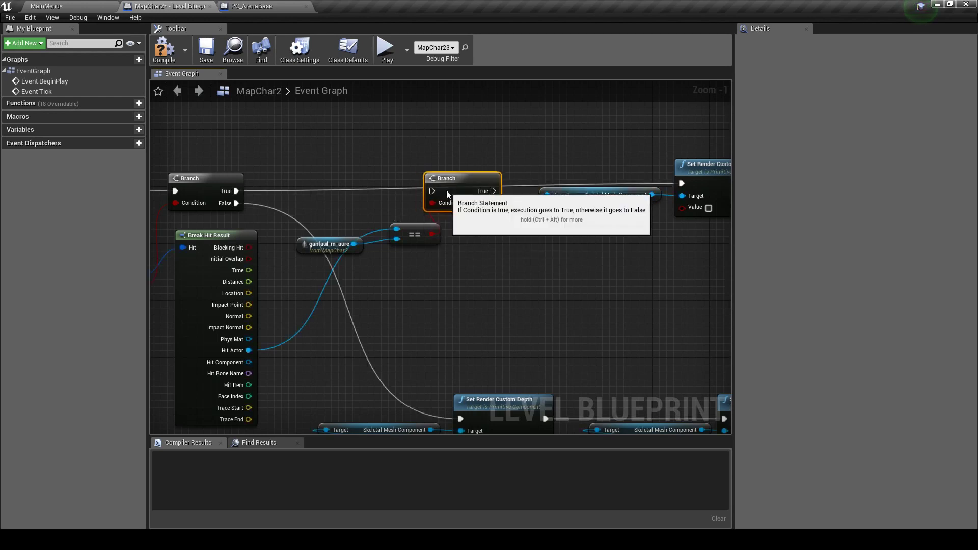
mouse_move(237, 191)
mouse_down()
mouse_move(413, 191)
mouse_move(353, 191)
mouse_up()
right_drag(450, 186, 341, 184)
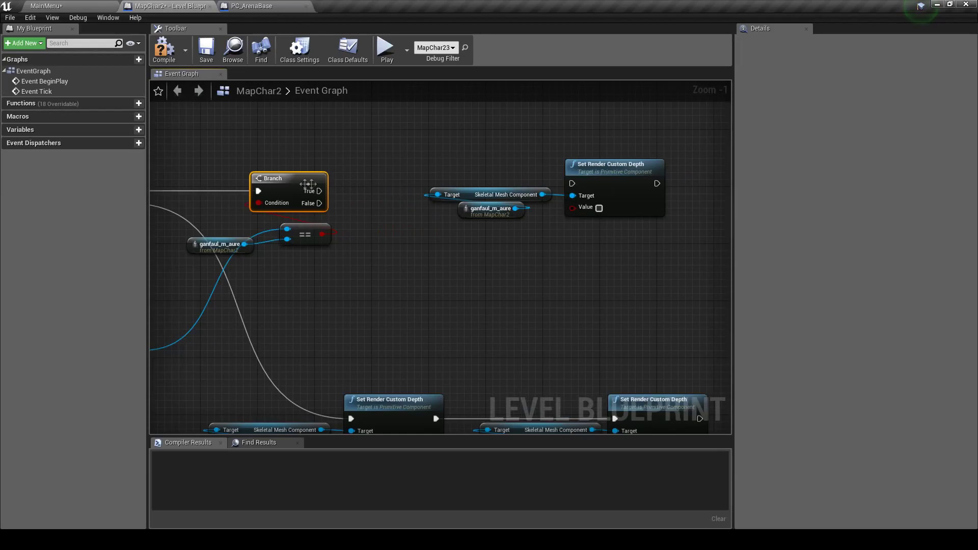
right_drag(403, 190, 425, 187)
drag(355, 188, 594, 180)
drag(596, 224, 459, 186)
drag(623, 175, 556, 182)
Step: Copy and paste the lower custom-depth node group, then delete the pasted copy
scroll(576, 260, down, 2)
drag(469, 288, 594, 387)
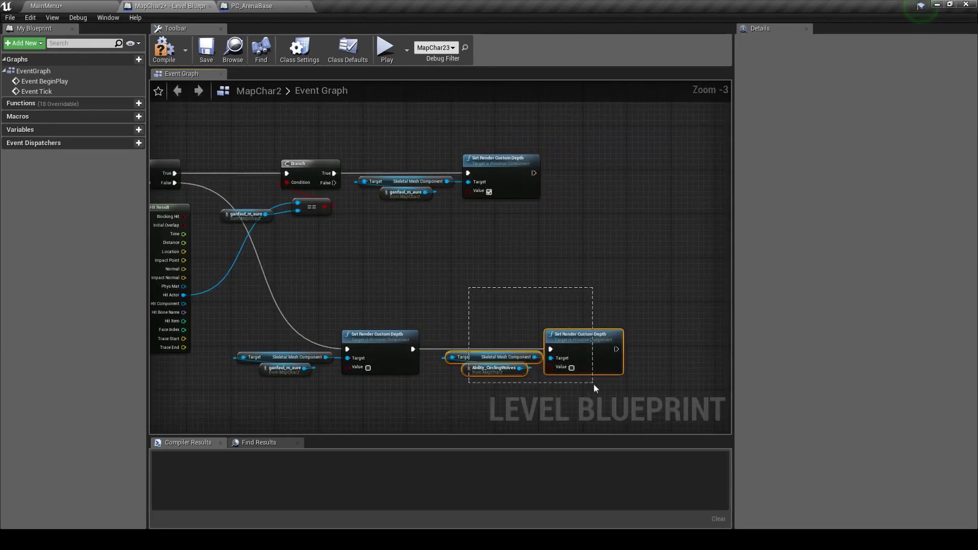
key(ctrl+c)
key(ctrl+v)
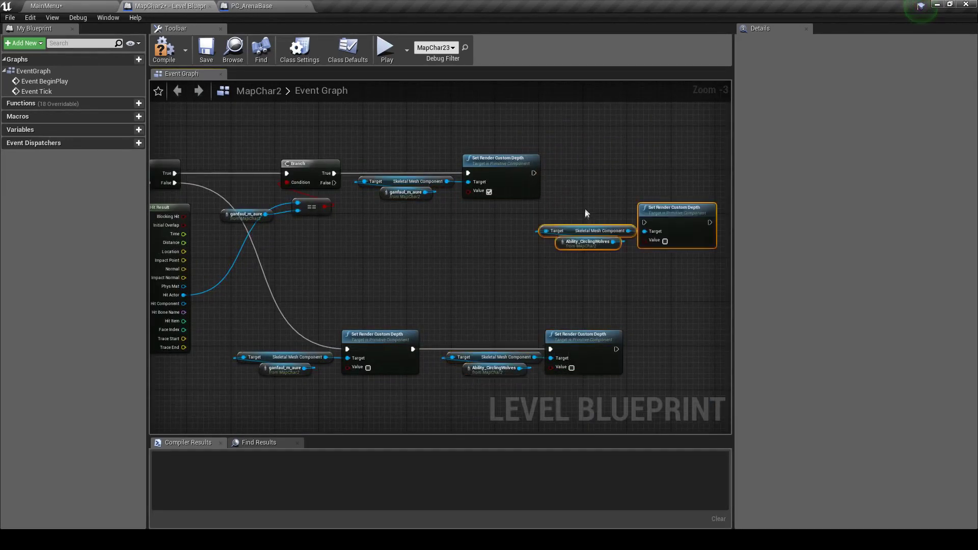
drag(662, 216, 557, 245)
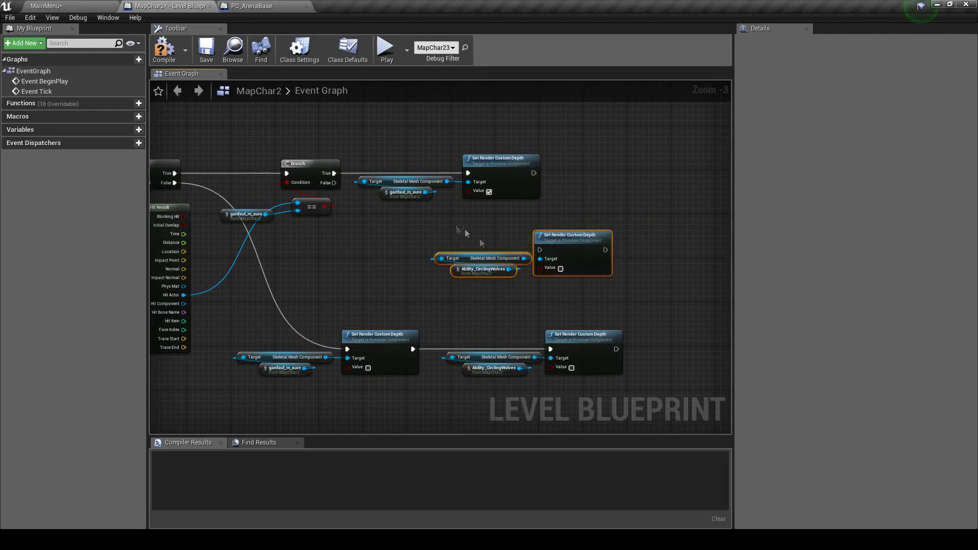
key(Delete)
right_drag(544, 312, 543, 263)
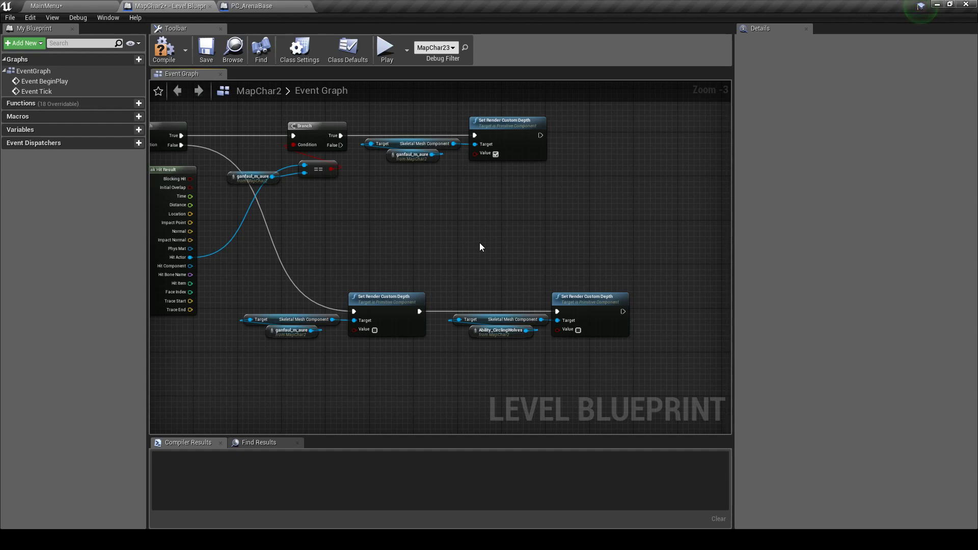
scroll(345, 265, up, 2)
right_drag(357, 285, 388, 272)
Step: Collapse the lower ganfaul_m_aure custom-depth nodes into a Set Male macro with a Value input
drag(252, 306, 437, 347)
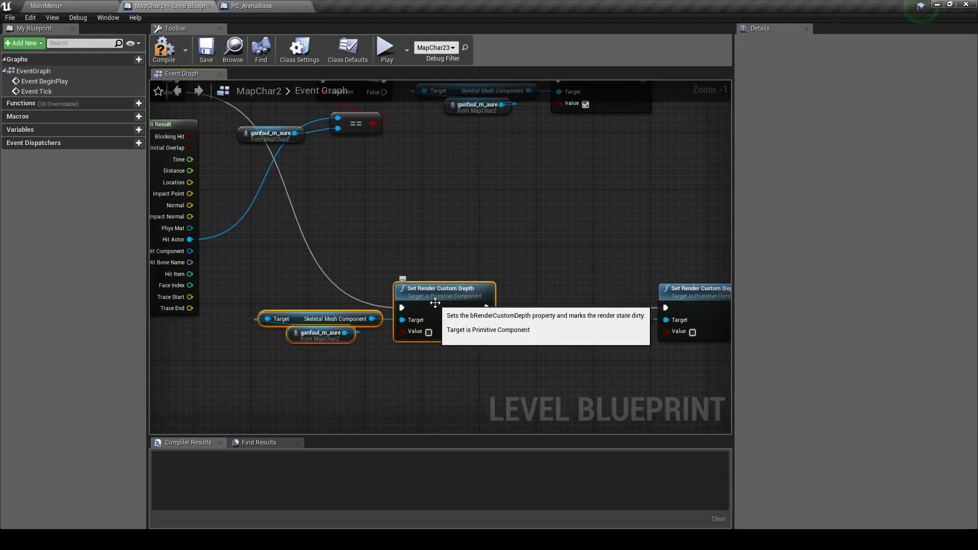
right_click(432, 321)
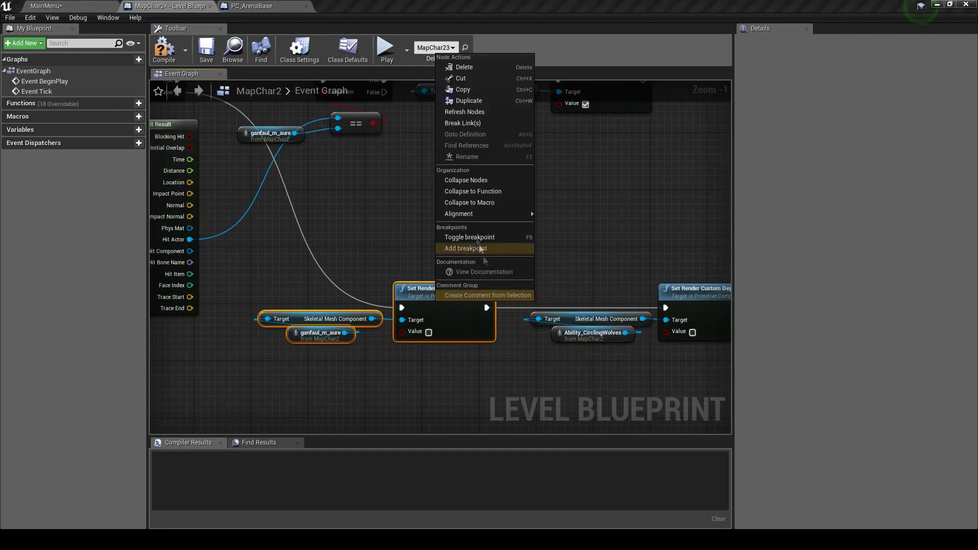
click(490, 203)
text(Set Male)
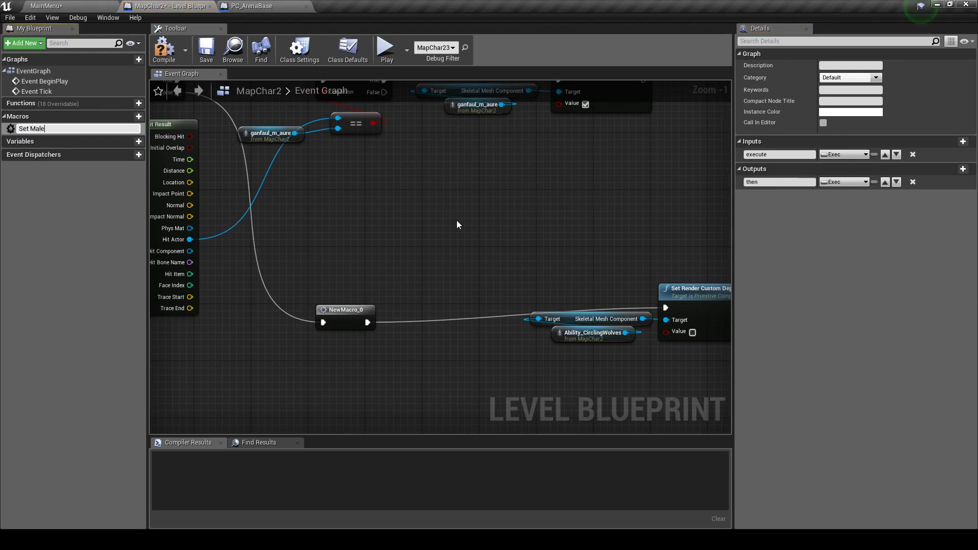
key(Return)
double_click(344, 317)
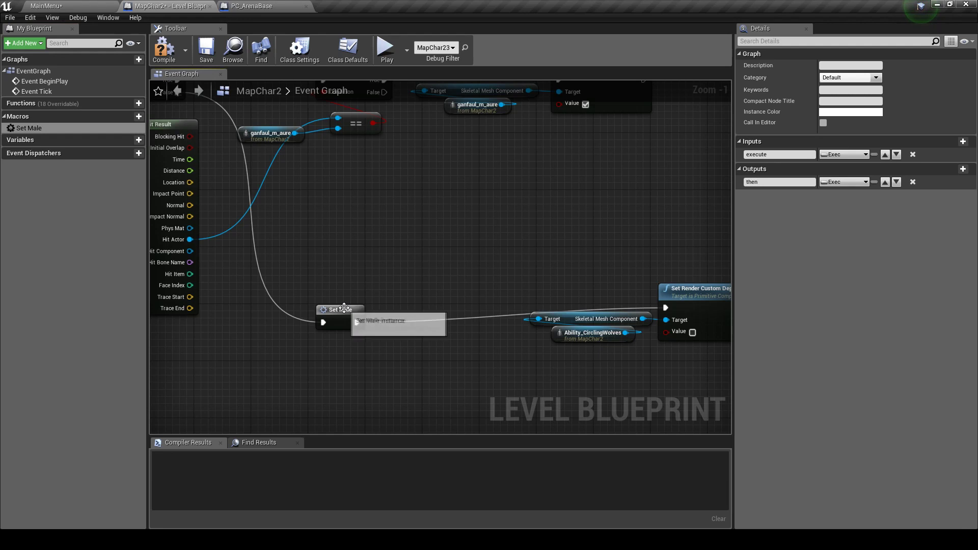
click(312, 259)
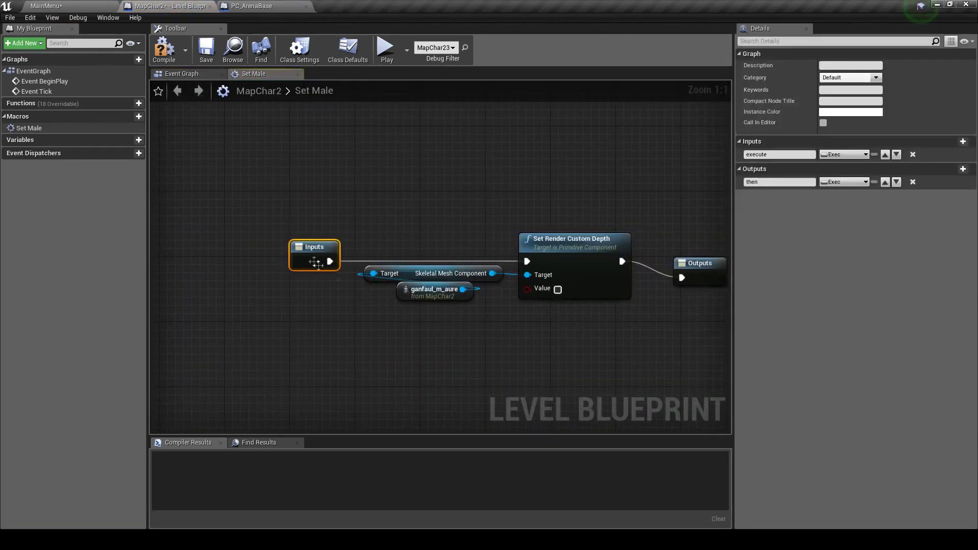
drag(543, 291, 307, 260)
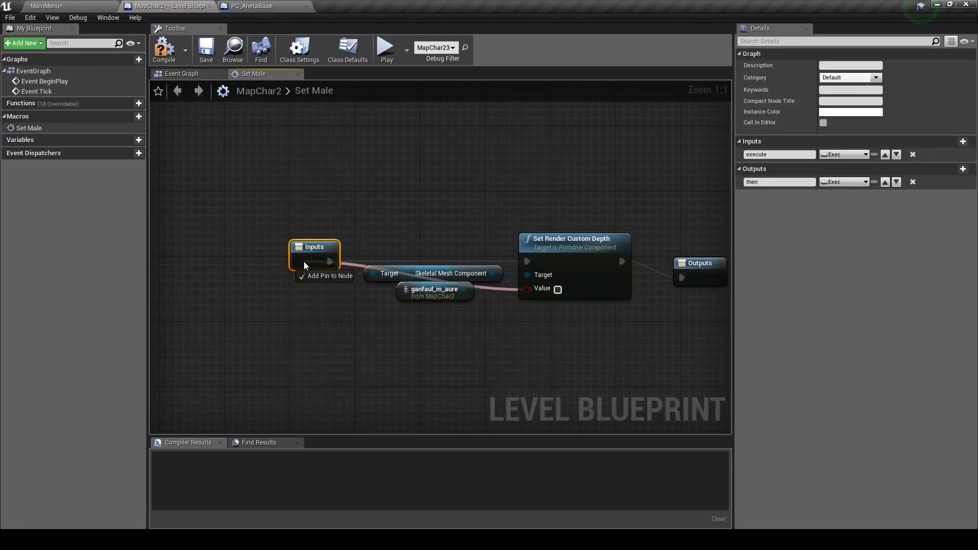
drag(307, 260, 307, 260)
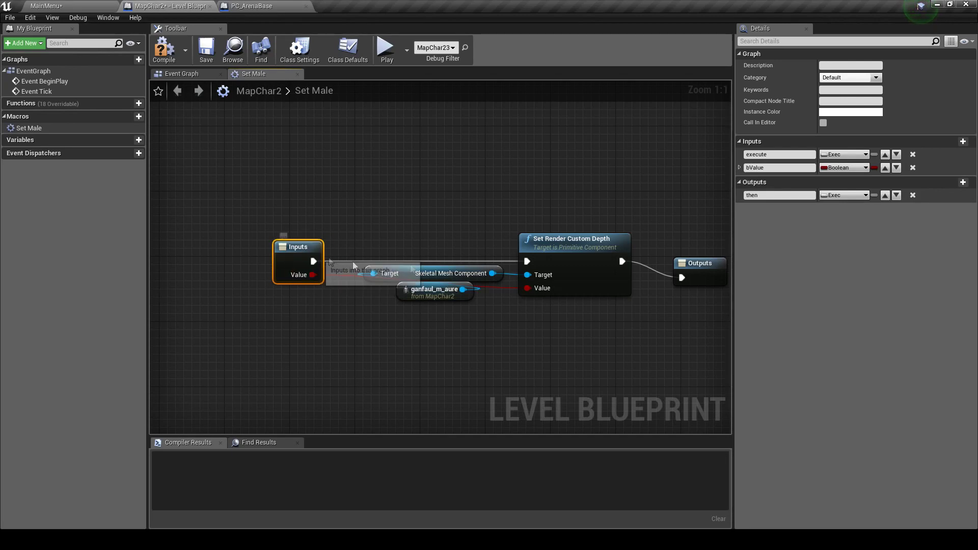
drag(712, 274, 689, 257)
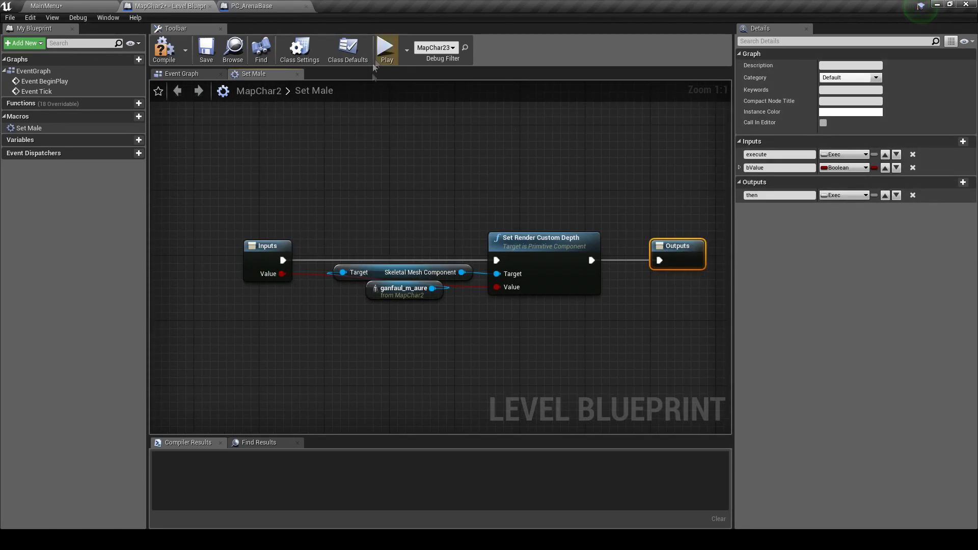
click(297, 74)
Step: Collapse the Ability_CirclingWolves custom-depth nodes into a new macro
scroll(415, 212, up, 3)
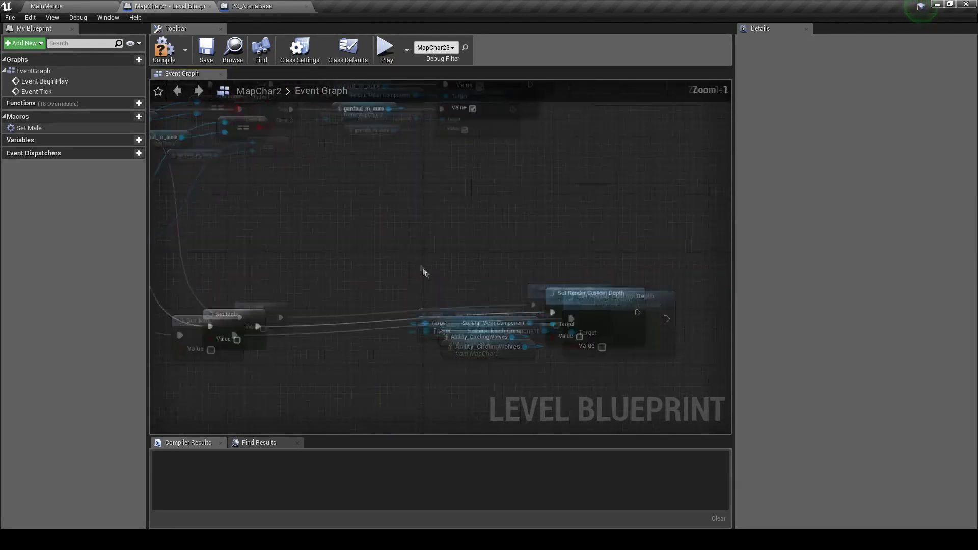
drag(413, 258, 622, 365)
right_click(618, 314)
mouse_move(632, 225)
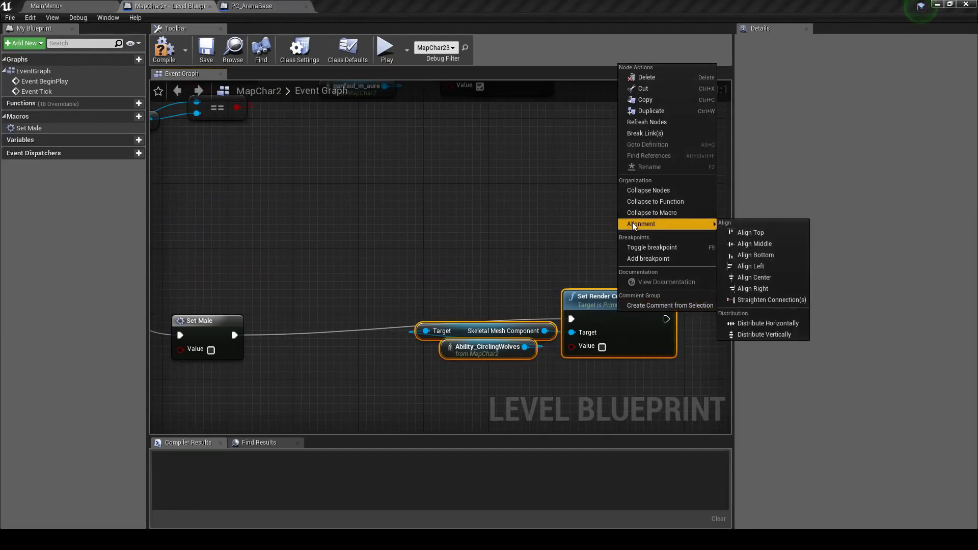
click(668, 211)
text(Set Fema)
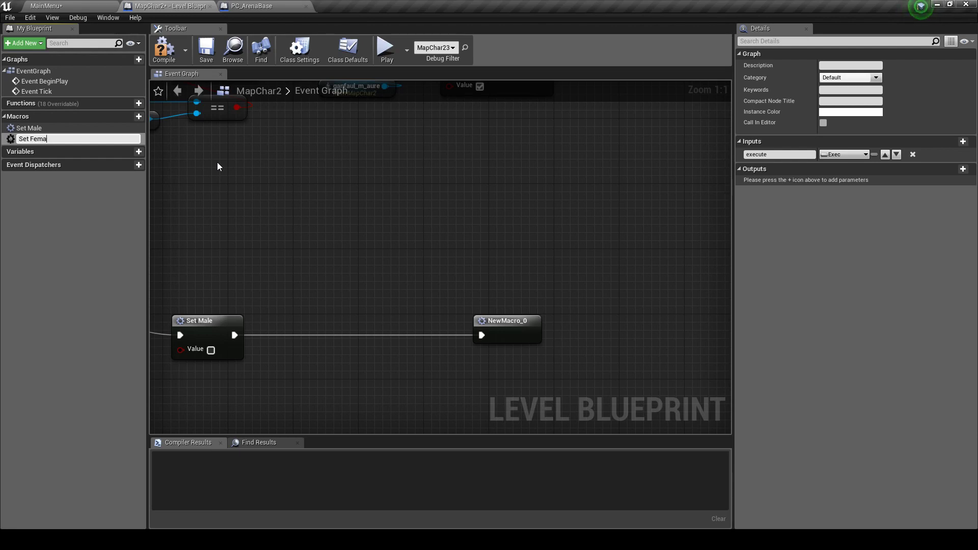
Step: Name the new macro Set Female and place it beside Set Male
text(le)
key(Return)
right_drag(492, 318, 716, 293)
drag(716, 293, 528, 293)
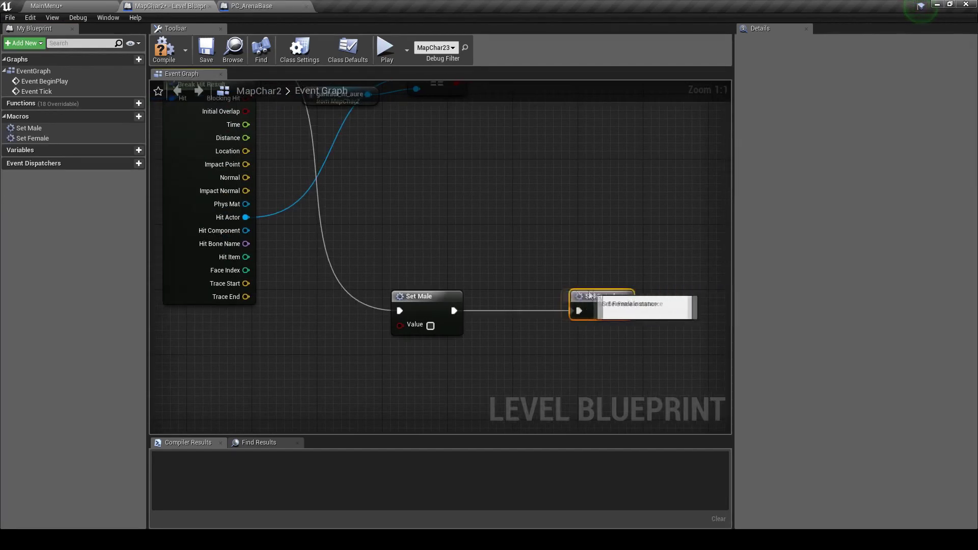
Step: Inside Set Female, expose Value as an input and wire the custom-depth node to Outputs
double_click(530, 296)
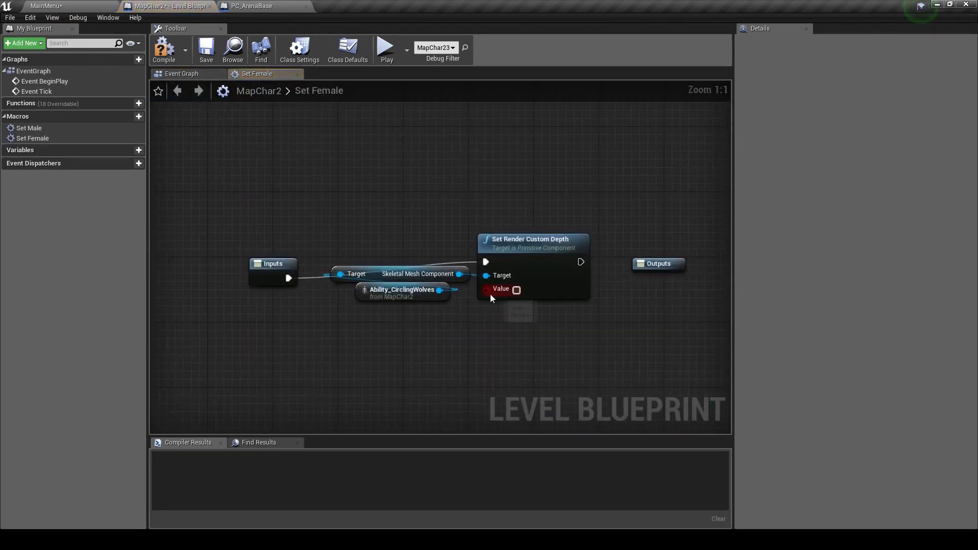
click(260, 270)
drag(260, 270, 250, 263)
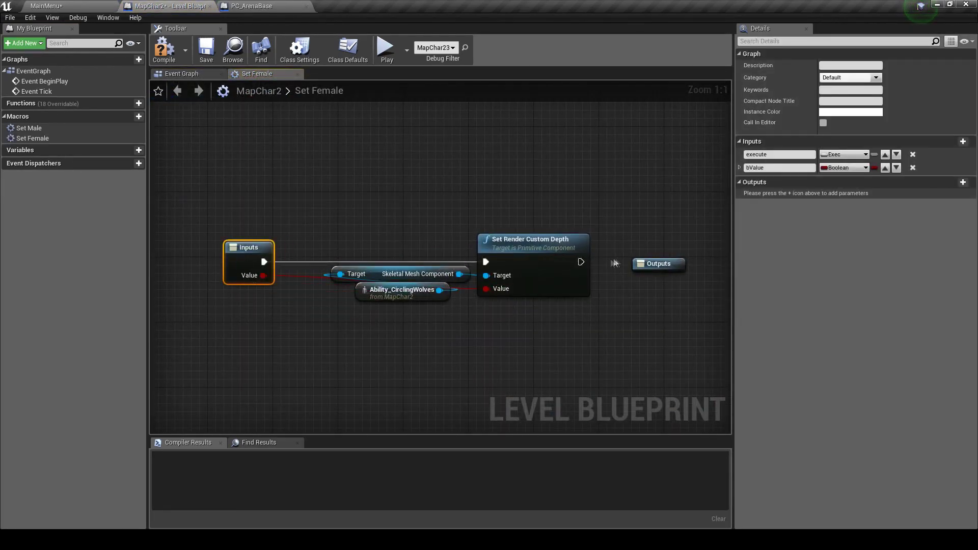
drag(580, 262, 656, 265)
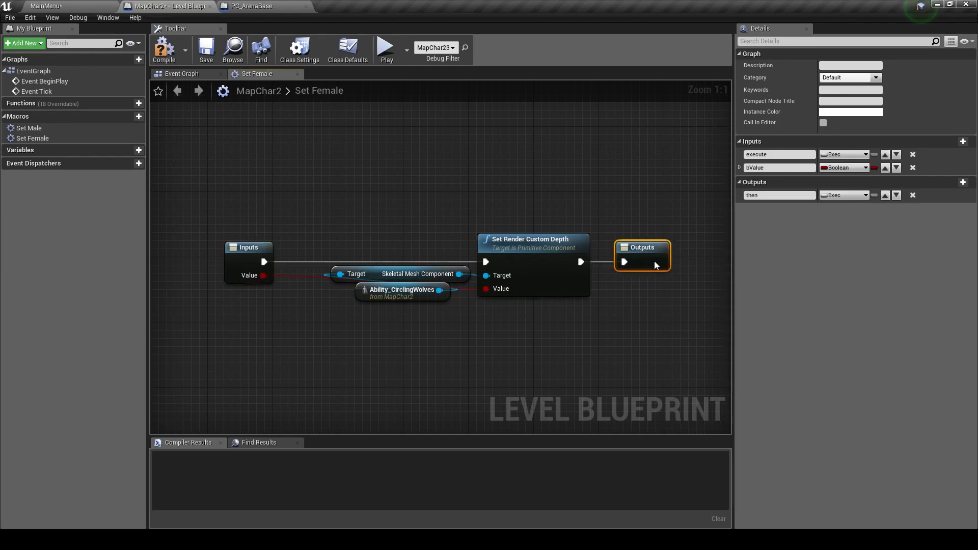
click(297, 75)
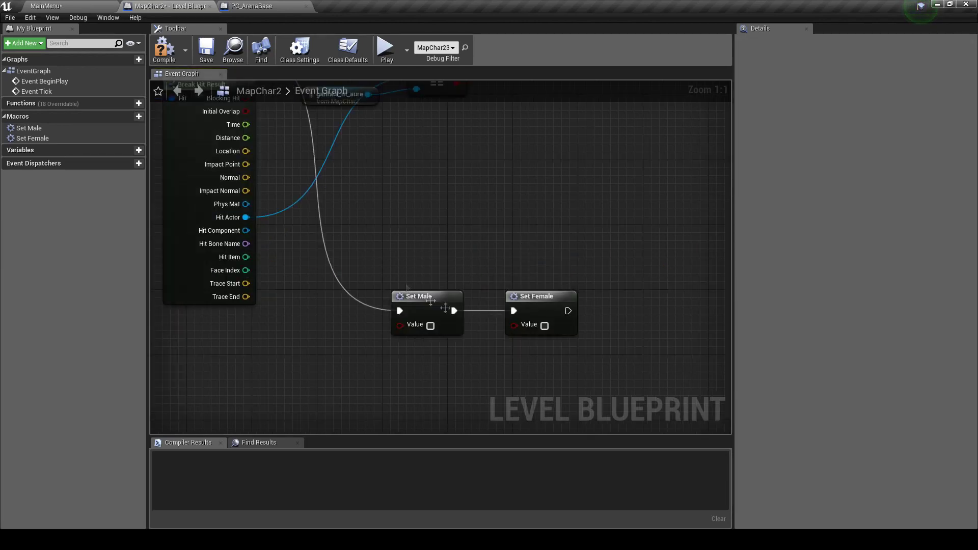
Step: Replace the upper custom-depth nodes with a Set Male on Branch True, Value enabled
click(547, 309)
scroll(441, 280, down, 2)
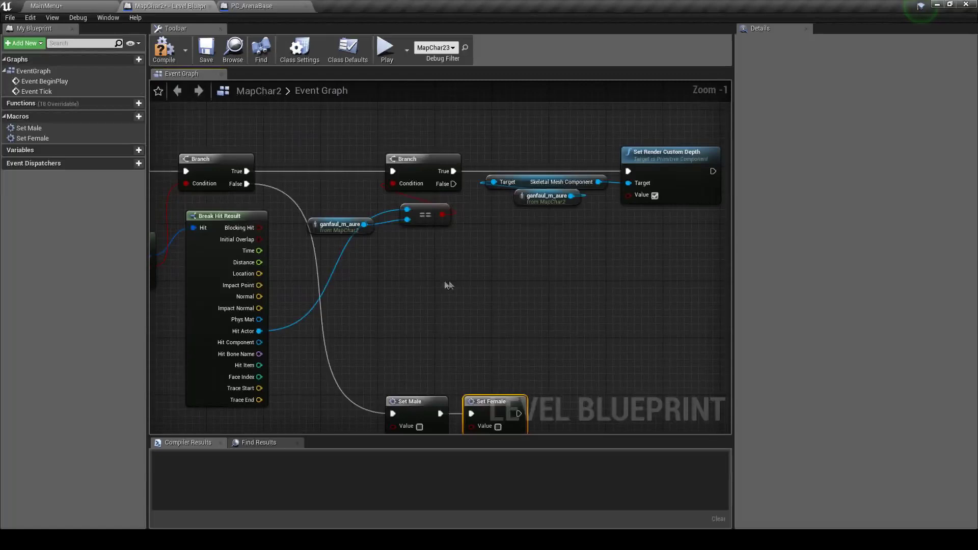
drag(484, 123, 573, 212)
key(Delete)
key(ctrl+c)
key(ctrl+v)
scroll(455, 160, up, 2)
drag(412, 165, 448, 164)
click(487, 195)
right_drag(487, 195, 433, 234)
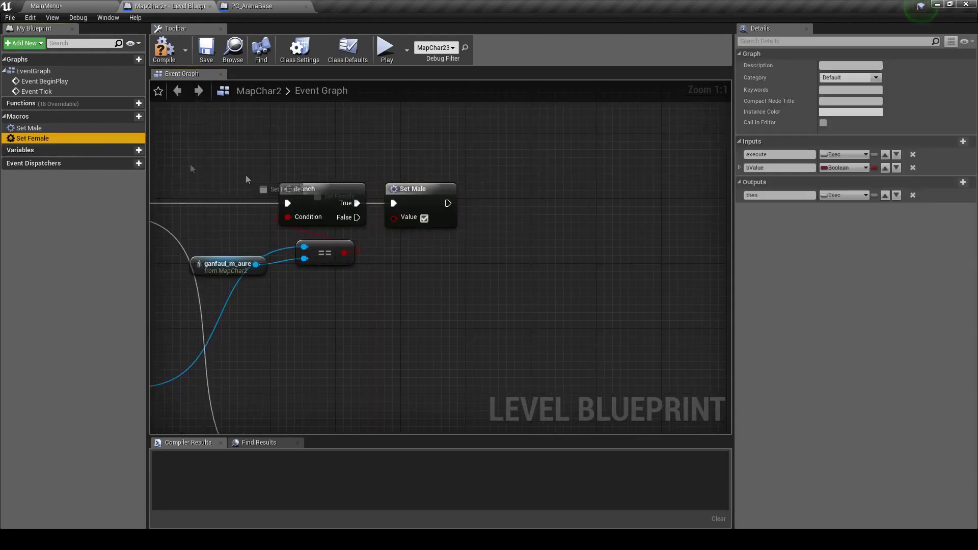
Step: Chain a Set Female node after Set Male and save the map
mouse_move(106, 138)
mouse_down()
mouse_move(467, 193)
mouse_move(475, 209)
mouse_up()
scroll(516, 210, down, 2)
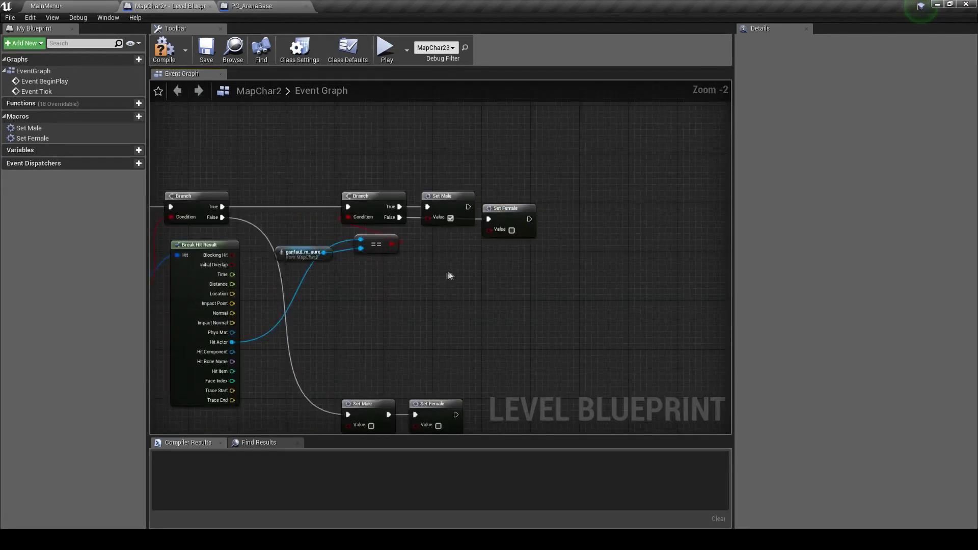
scroll(369, 218, up, 2)
drag(410, 218, 559, 191)
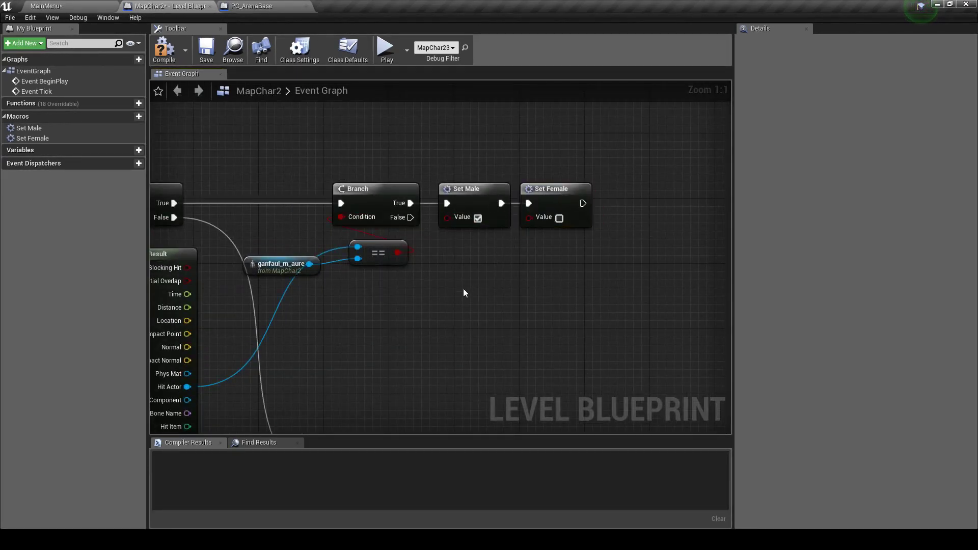
right_drag(464, 293, 476, 226)
click(207, 50)
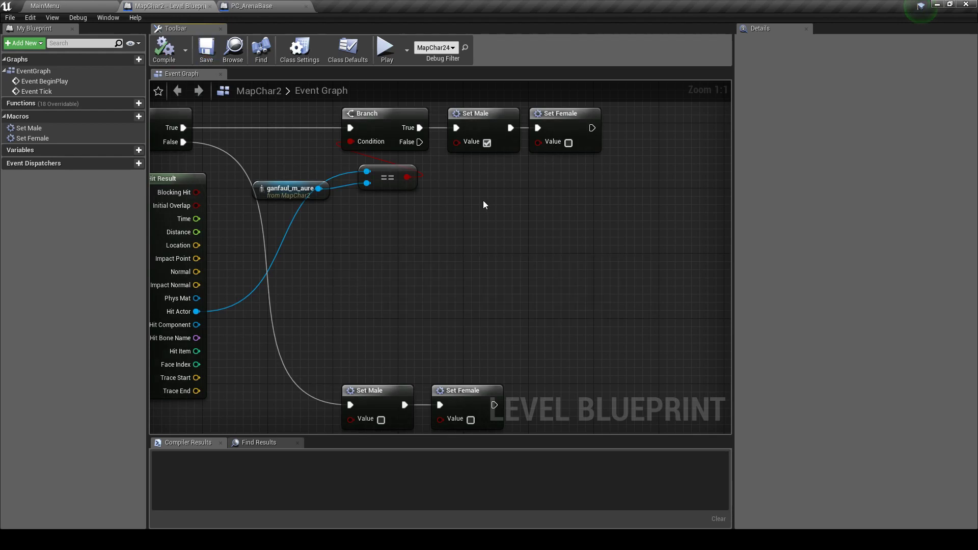
right_drag(479, 204, 407, 260)
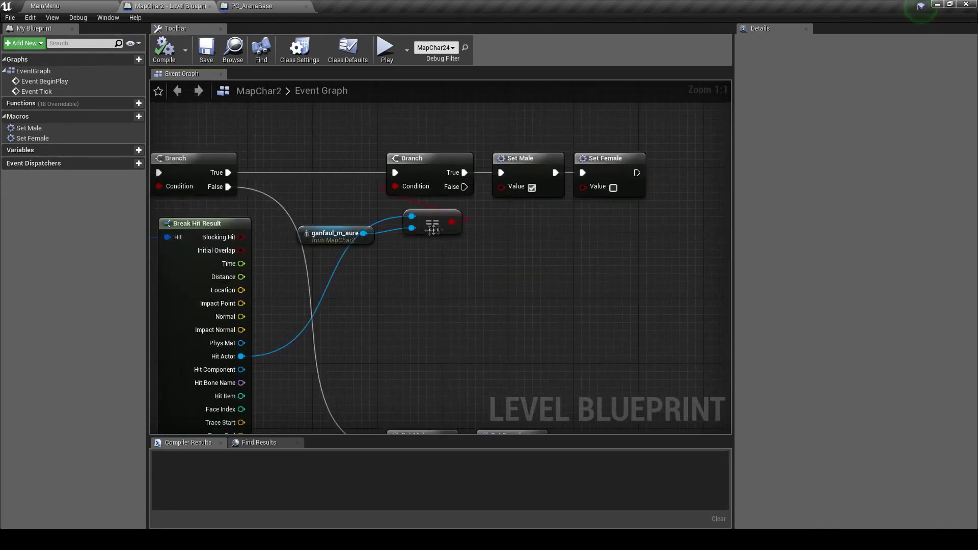
Step: Add an Equal comparison on Hit Actor and feed it an Ability_CirclingWolves reference
right_drag(432, 230, 449, 238)
right_drag(413, 301, 478, 279)
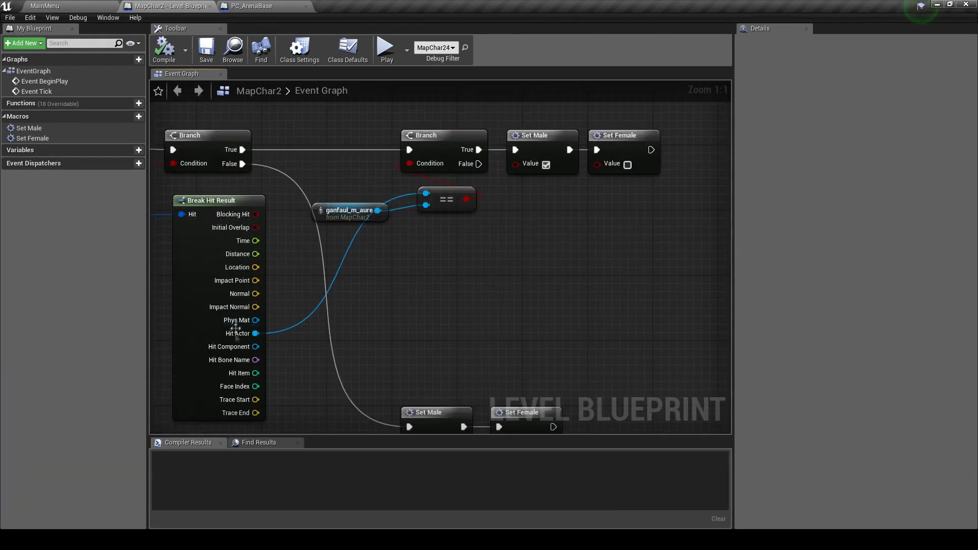
drag(256, 333, 381, 267)
text(=)
key(Return)
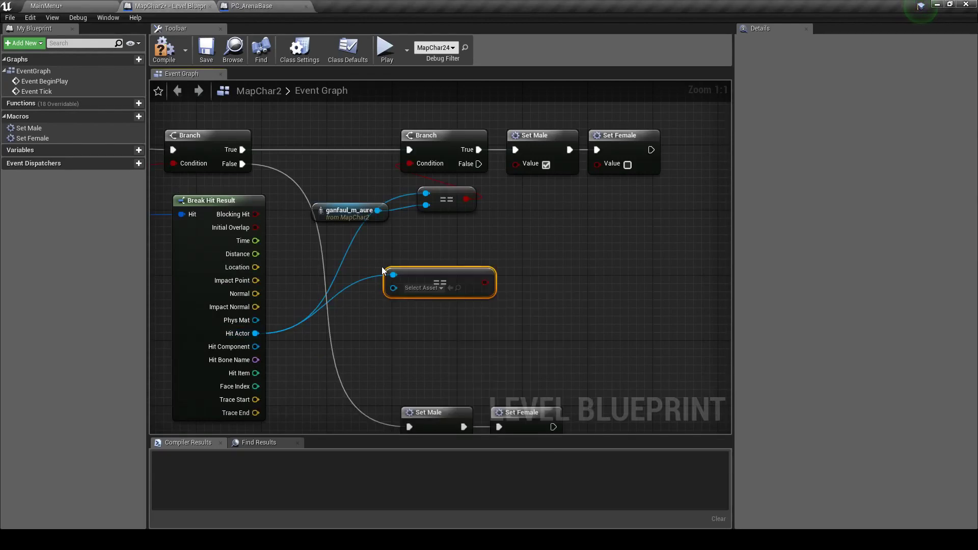
scroll(450, 286, down, 1)
scroll(440, 229, up, 1)
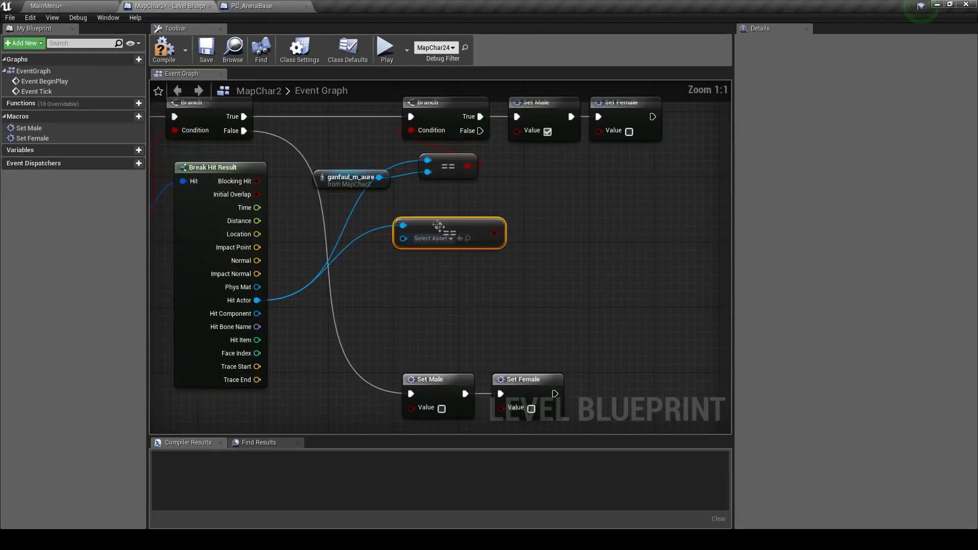
double_click(621, 112)
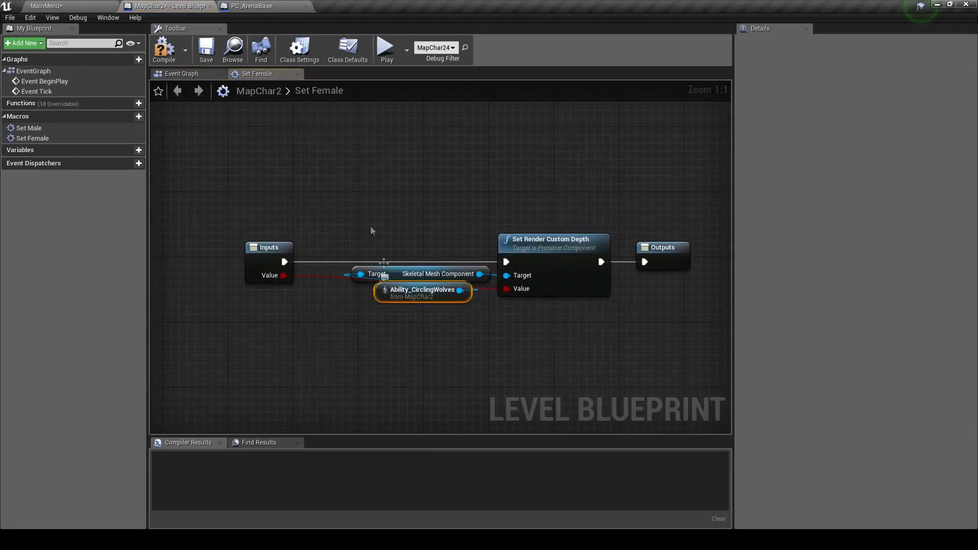
click(297, 75)
key(ctrl+v)
mouse_move(357, 275)
mouse_down()
mouse_move(335, 253)
mouse_move(427, 237)
mouse_up()
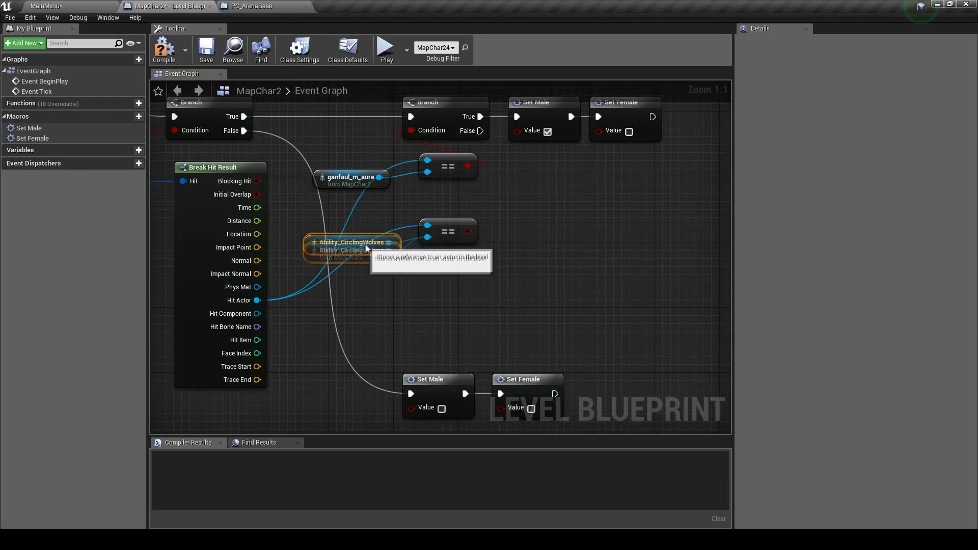
right_drag(502, 211, 461, 216)
Step: Add a Branch off the first False, conditioned on the lower ==, with a Set Male/Set Female pair on True
click(457, 201)
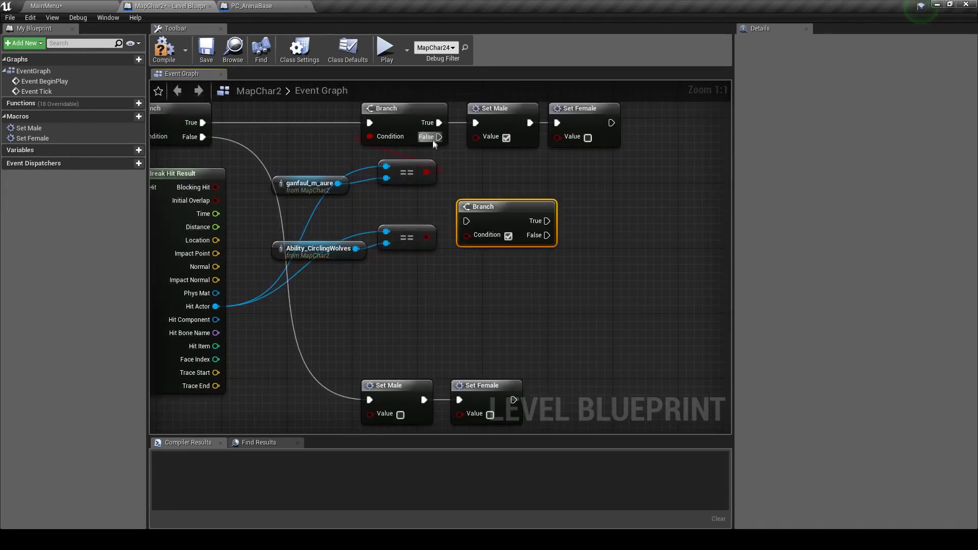
drag(439, 137, 482, 241)
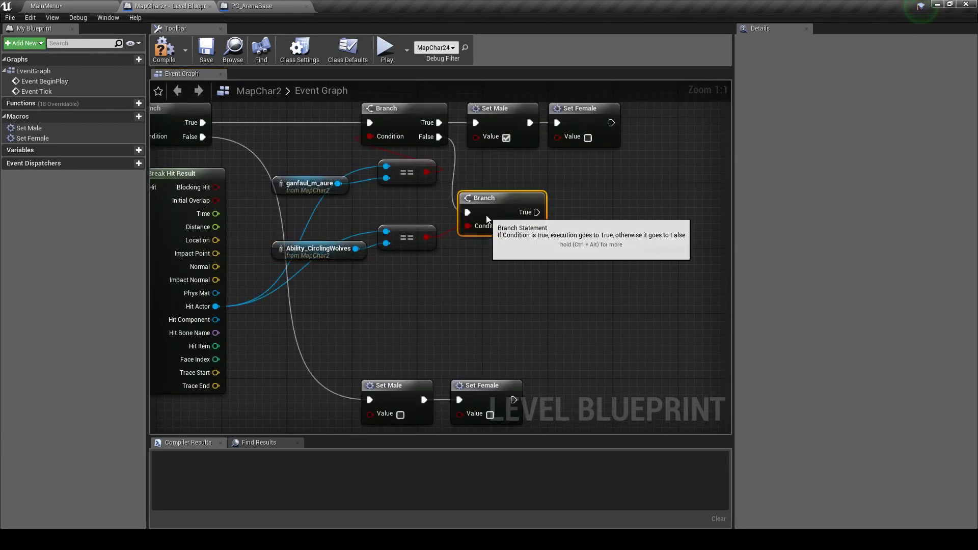
right_drag(484, 242, 391, 265)
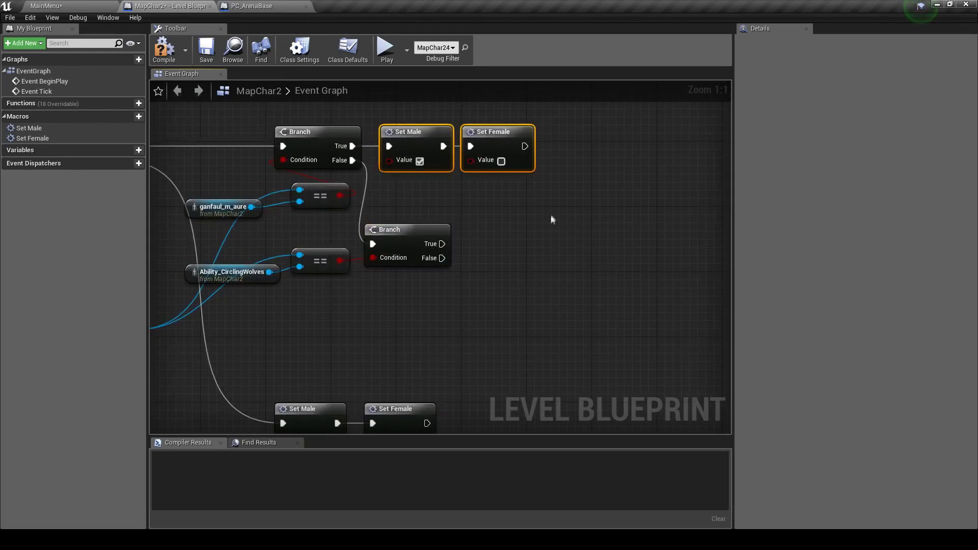
key(ctrl+c)
key(ctrl+v)
mouse_move(443, 244)
mouse_down()
mouse_move(470, 268)
mouse_move(495, 238)
mouse_up()
click(231, 276)
Step: Paste another Set Male/Set Female pair and wire it to the lower Branch's False output
click(408, 249)
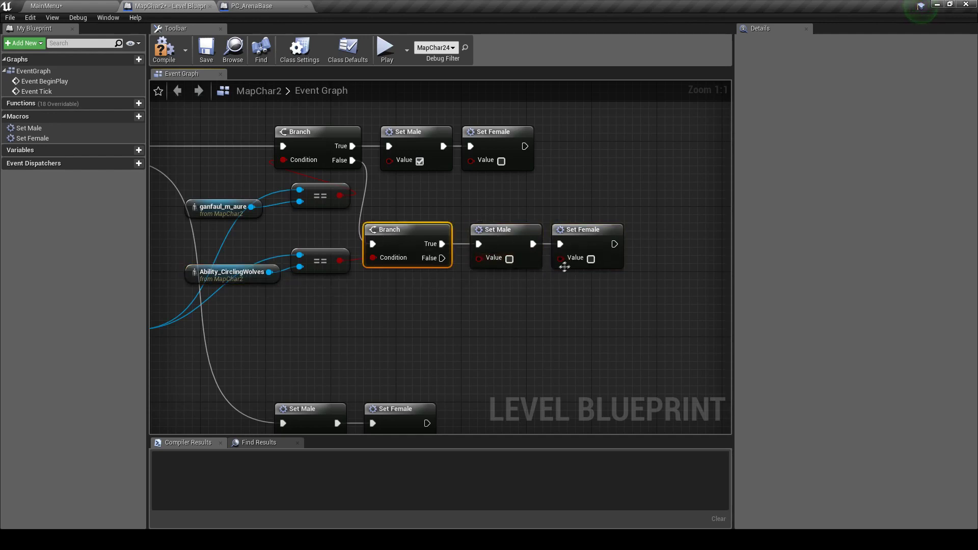
scroll(483, 273, down, 1)
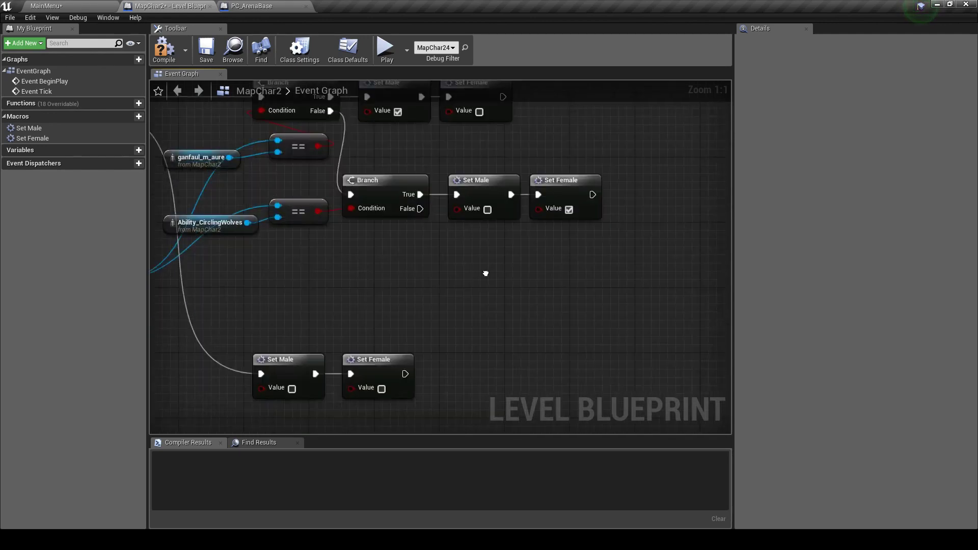
key(ctrl+v)
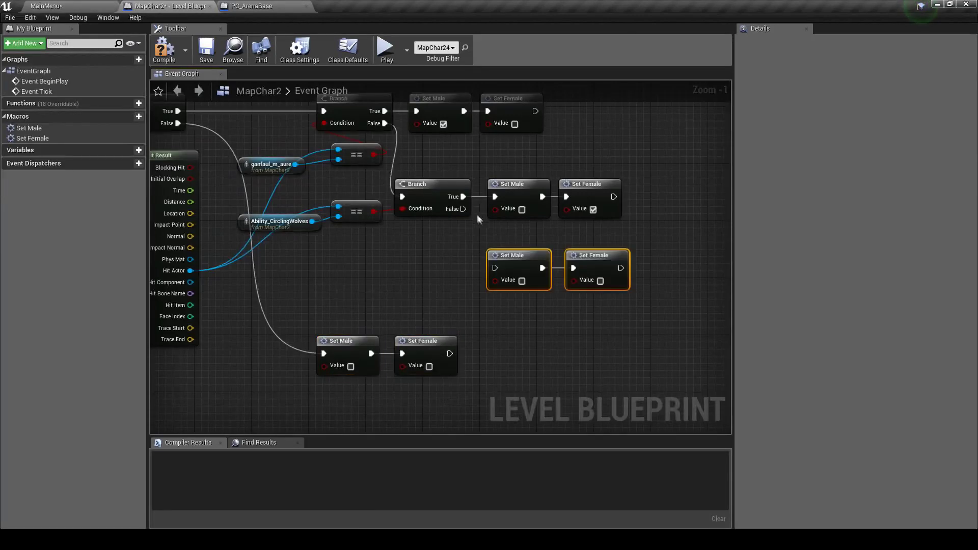
drag(463, 209, 481, 235)
drag(497, 268, 498, 268)
scroll(526, 270, down, 1)
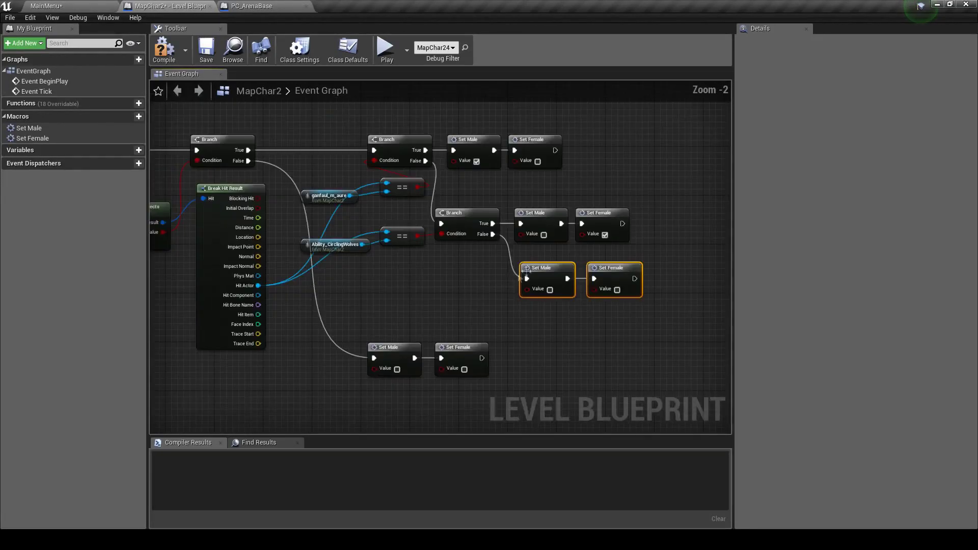
click(459, 305)
scroll(459, 306, down, 2)
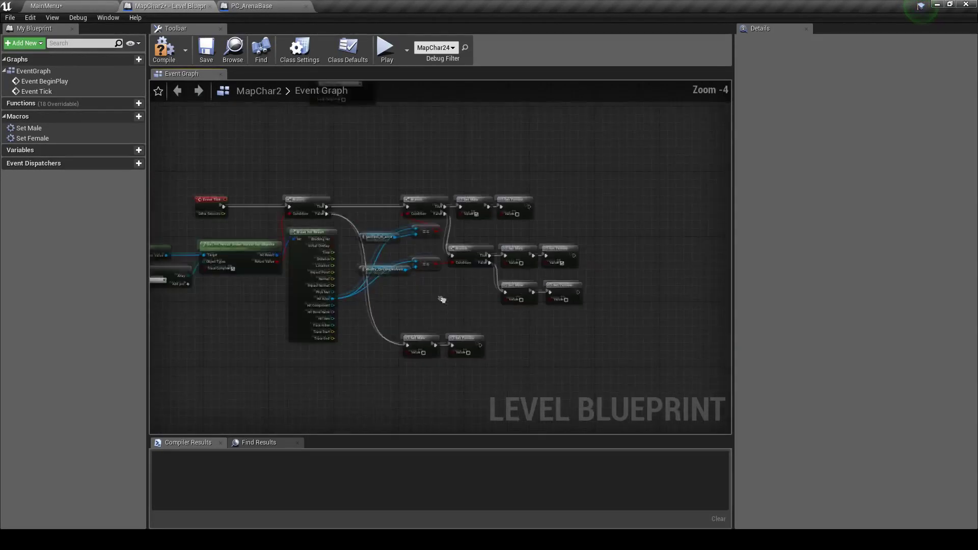
Step: Save the MapChar2 map from the Level Blueprint toolbar
scroll(415, 240, up, 3)
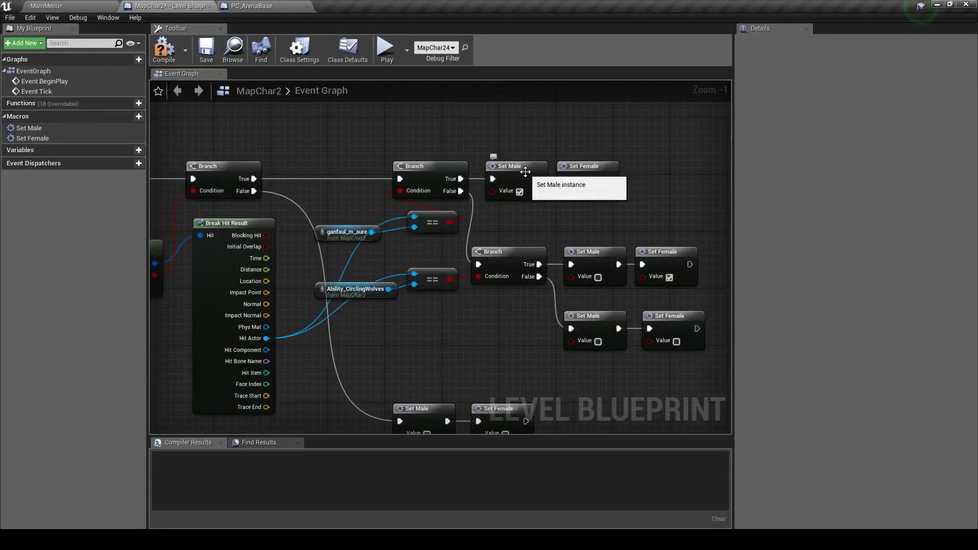
scroll(509, 162, down, 4)
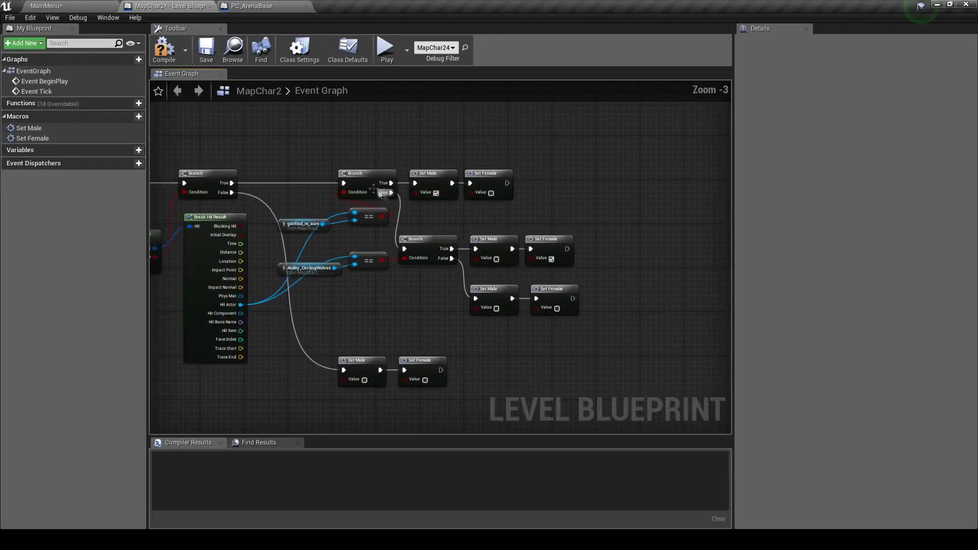
scroll(382, 194, up, 2)
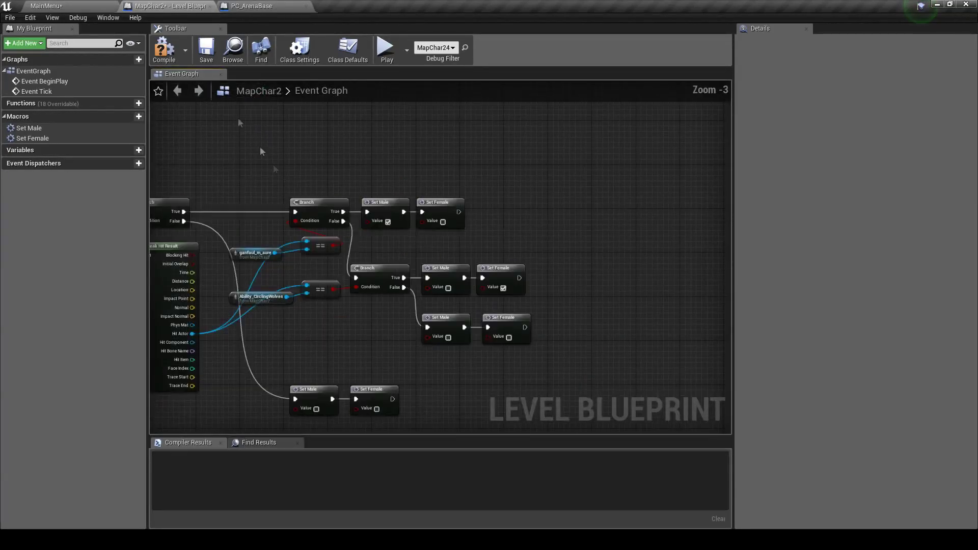
click(207, 50)
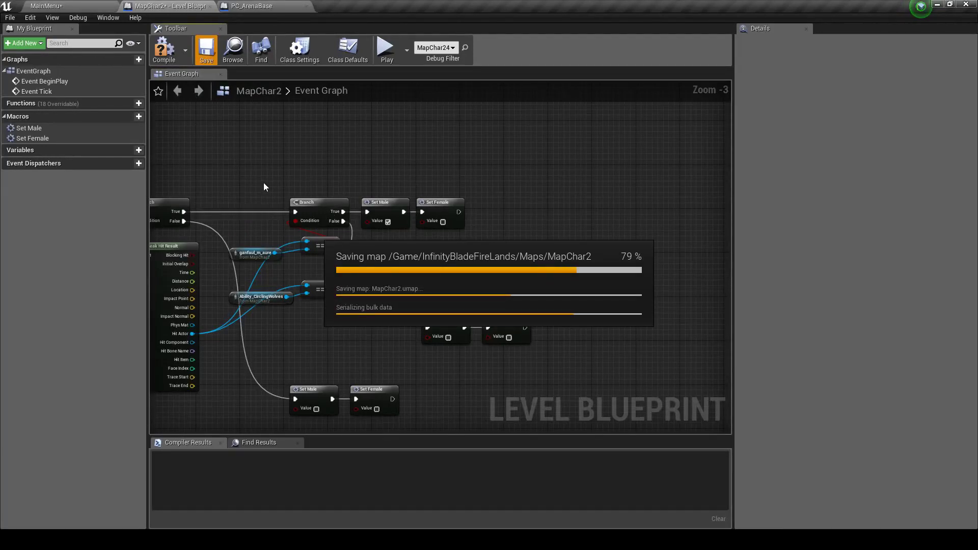
Step: Switch back to the MainMenu level editor window
scroll(264, 182, down, 3)
scroll(433, 251, up, 2)
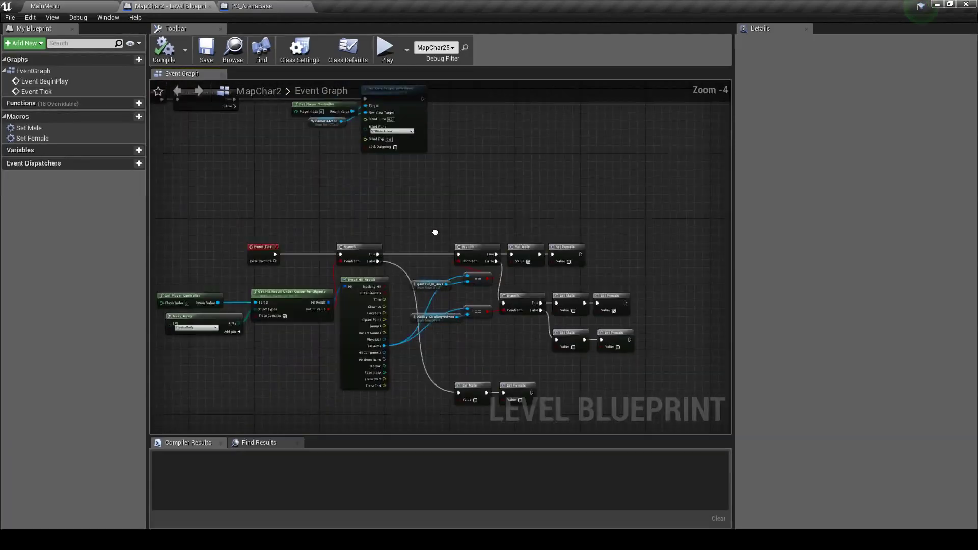
scroll(335, 175, up, 1)
click(108, 17)
click(88, 7)
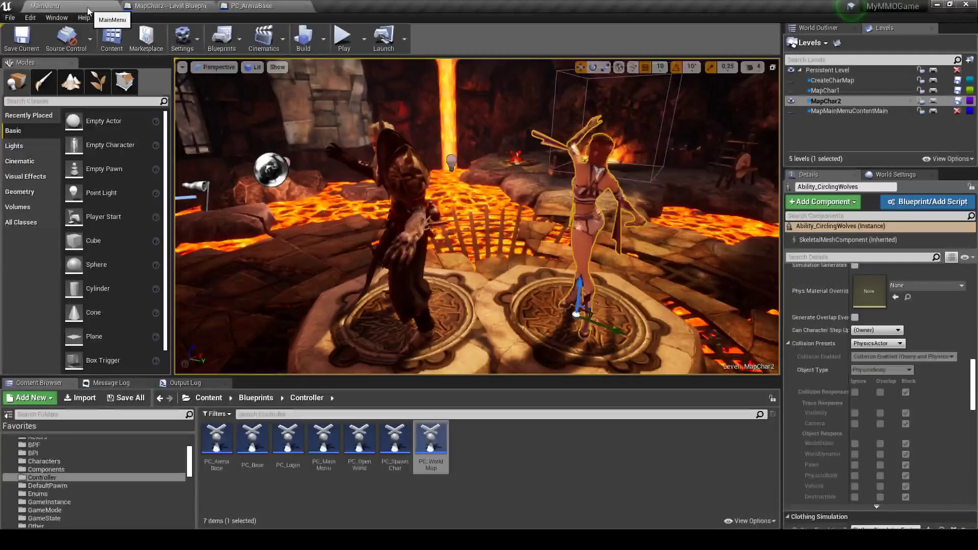
Step: Show the Output Log and clear it
click(185, 383)
right_click(243, 416)
click(275, 436)
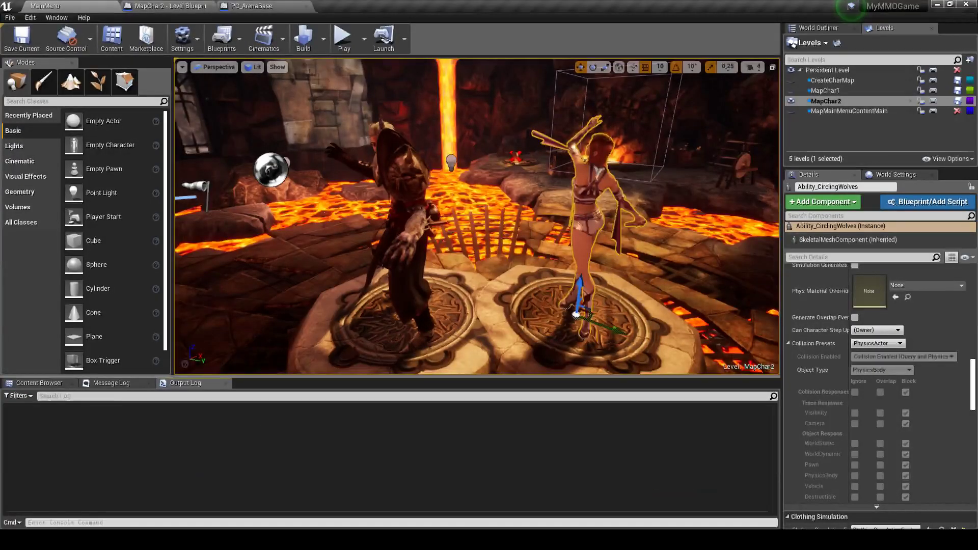
Step: Play-test through Create Char and a class selection, then stop the session
click(344, 41)
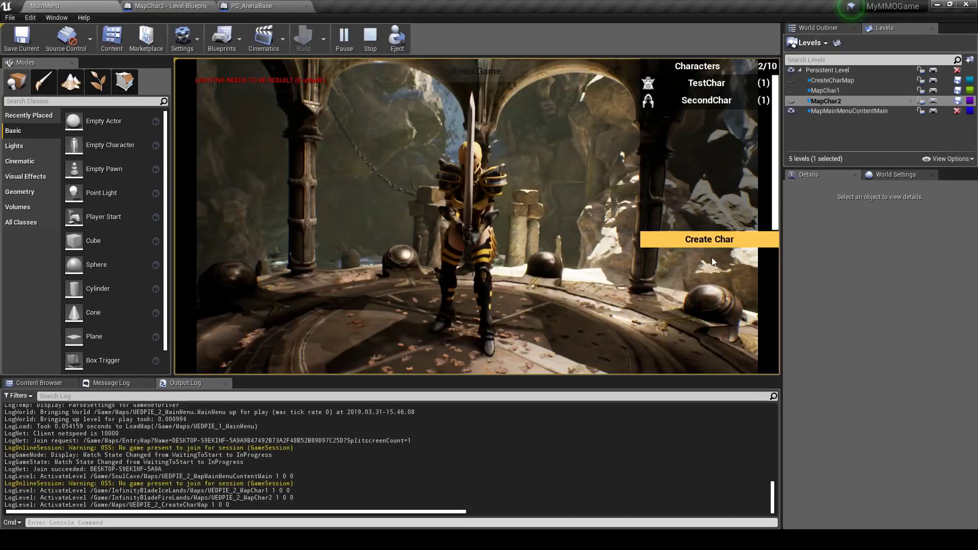
click(693, 241)
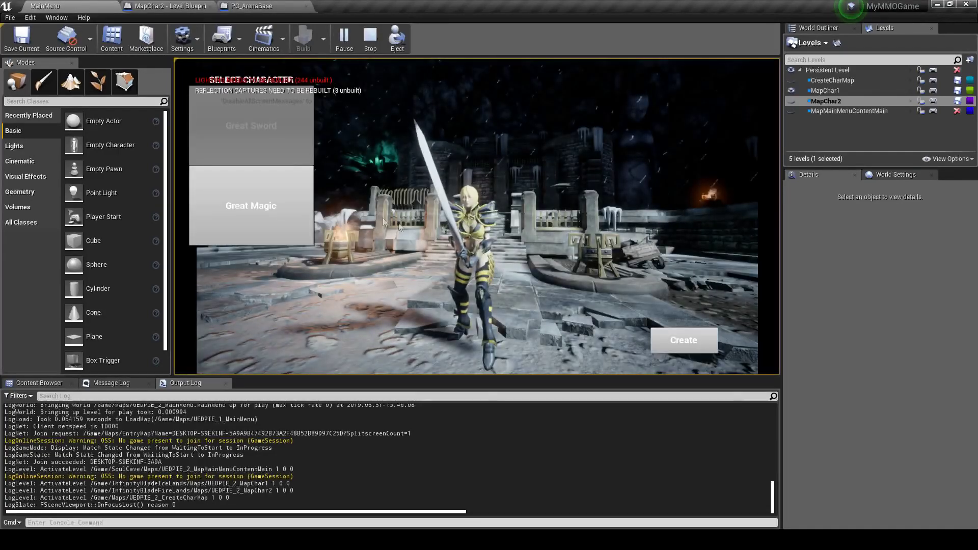
click(301, 209)
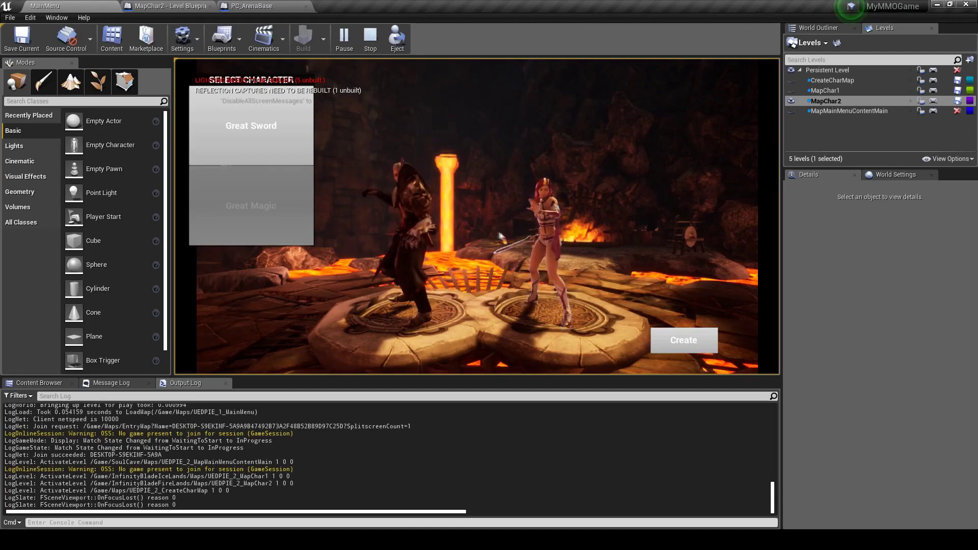
key(Escape)
click(255, 6)
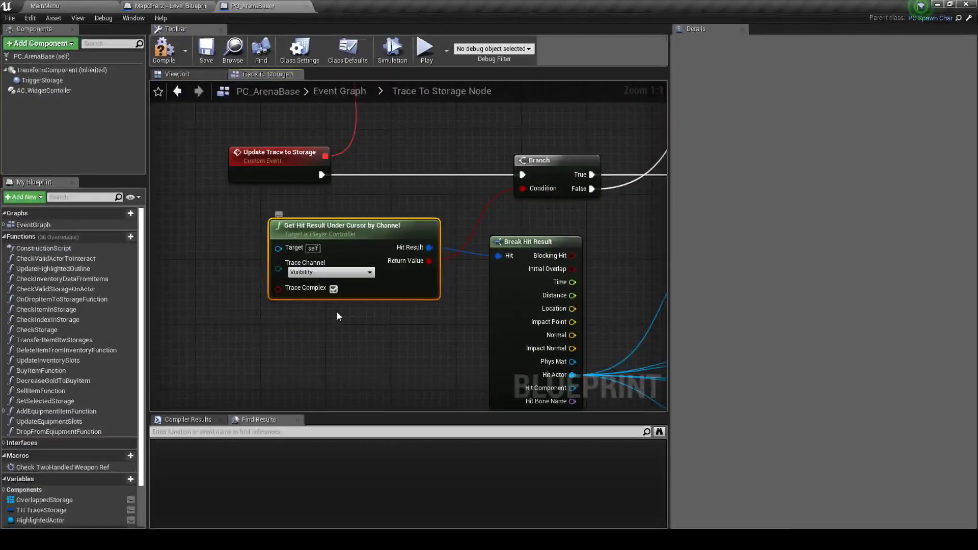
Step: Uncheck Trace Complex on PC_ArenaBase's cursor trace, then compile and save the blueprint
scroll(338, 309, down, 2)
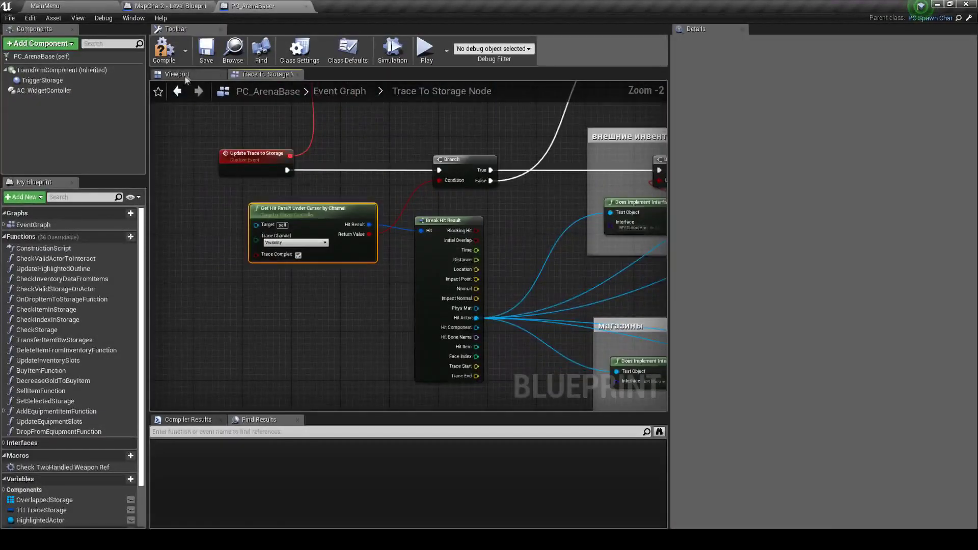
click(205, 56)
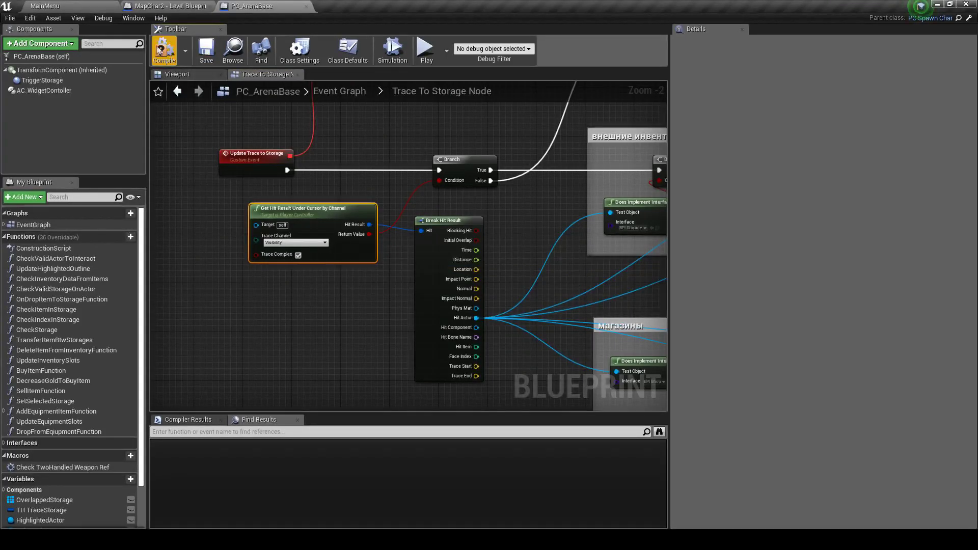
click(299, 255)
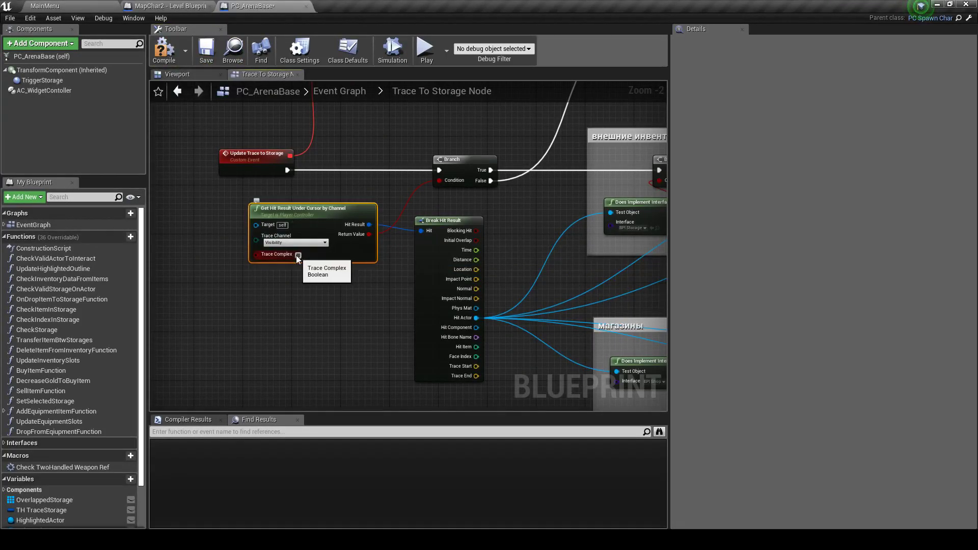
click(206, 51)
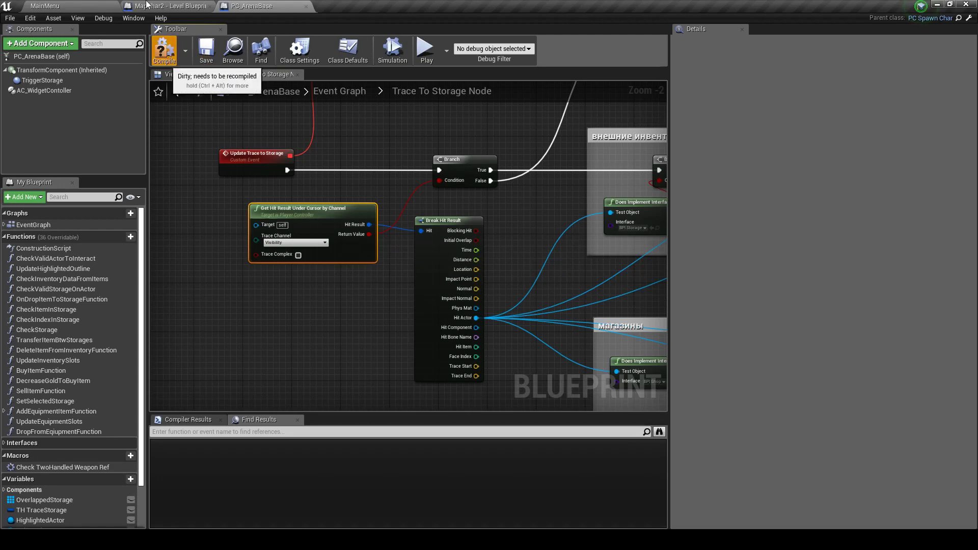
Step: Save the MapChar2 Level Blueprint and start a new play session from MainMenu
click(166, 5)
scroll(362, 246, up, 5)
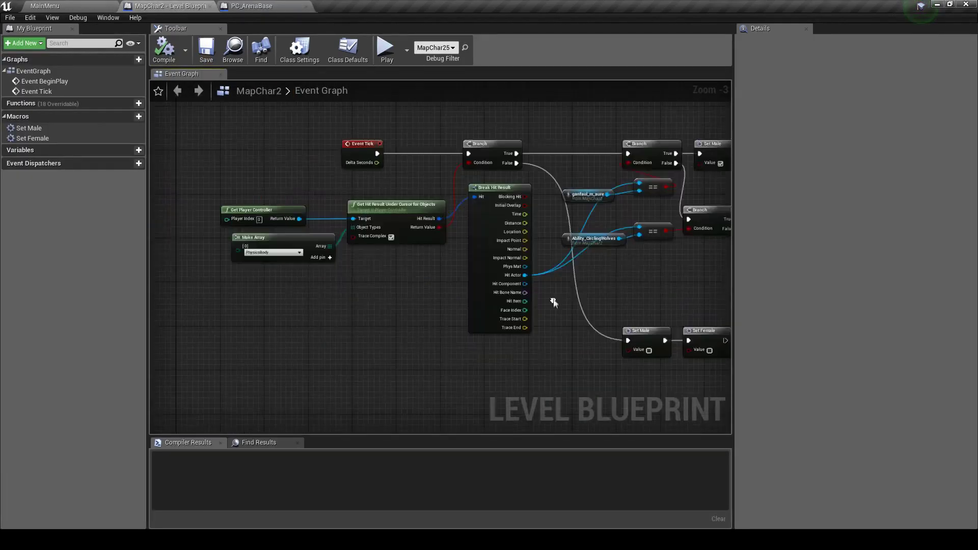
click(207, 51)
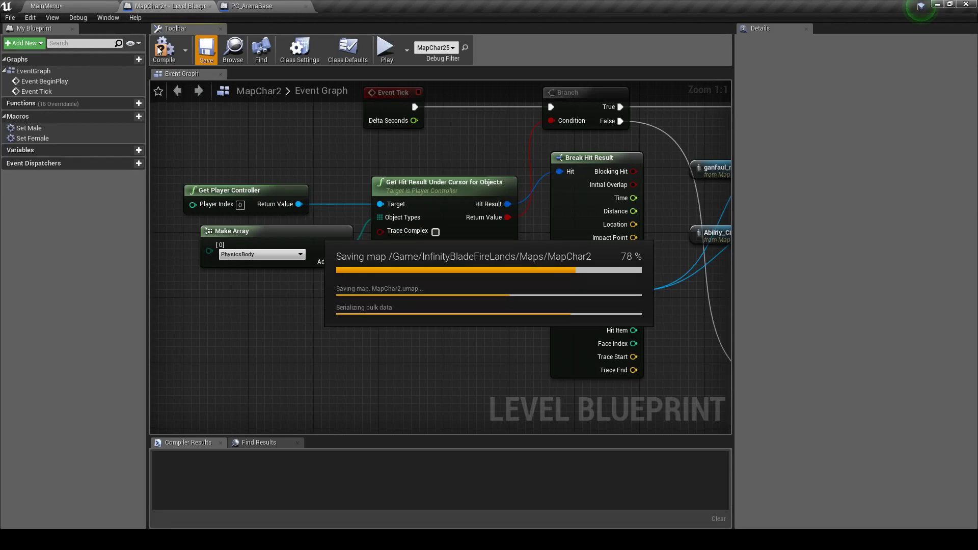
click(79, 4)
click(343, 38)
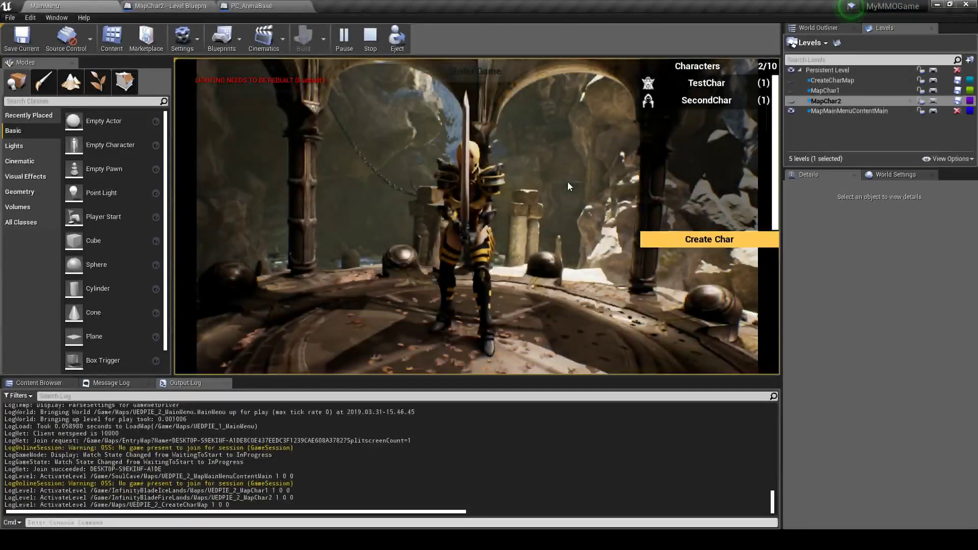
Step: Choose Create Char, then pick a character class in the Select Character panel
click(662, 242)
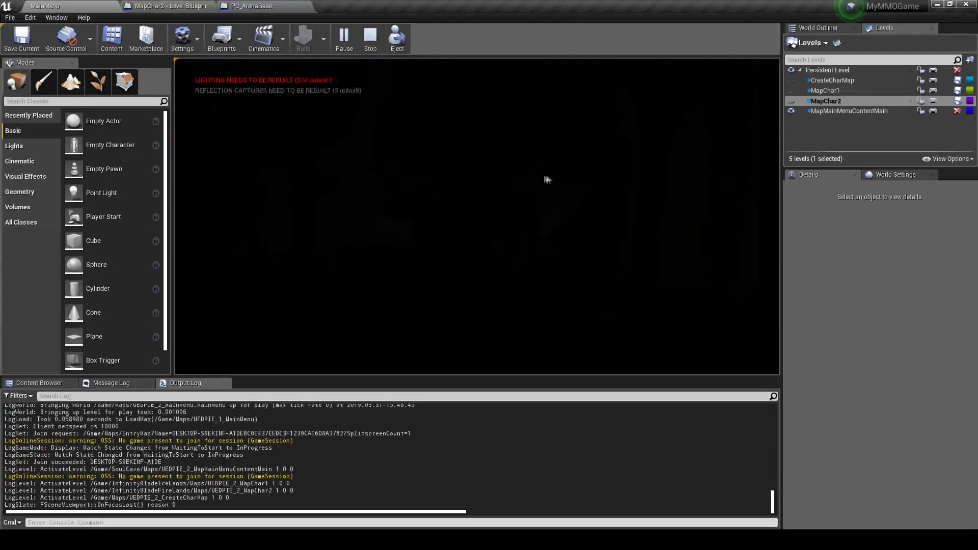
click(289, 199)
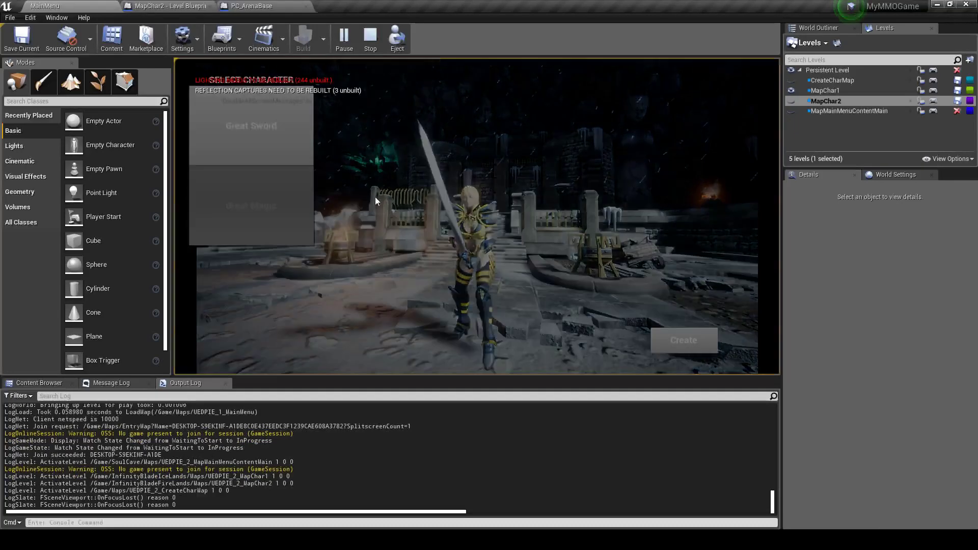
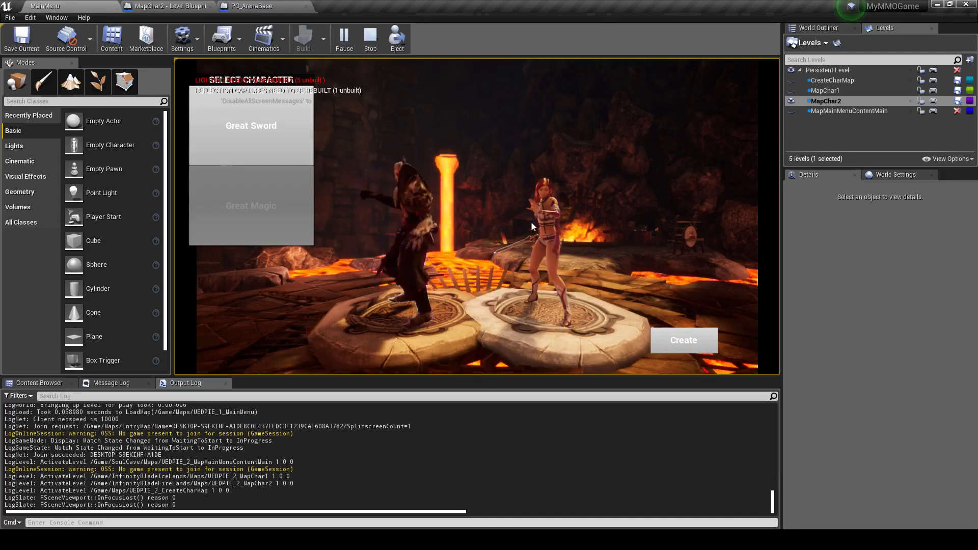
Step: End the Play-in-Editor preview and show the World Outliner actor list
key(Escape)
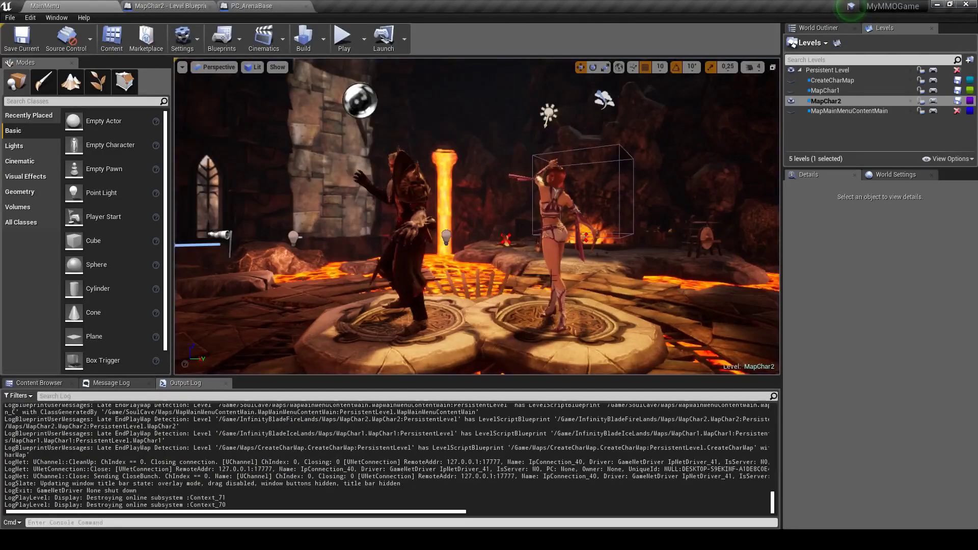
right_drag(550, 271, 601, 265)
click(822, 28)
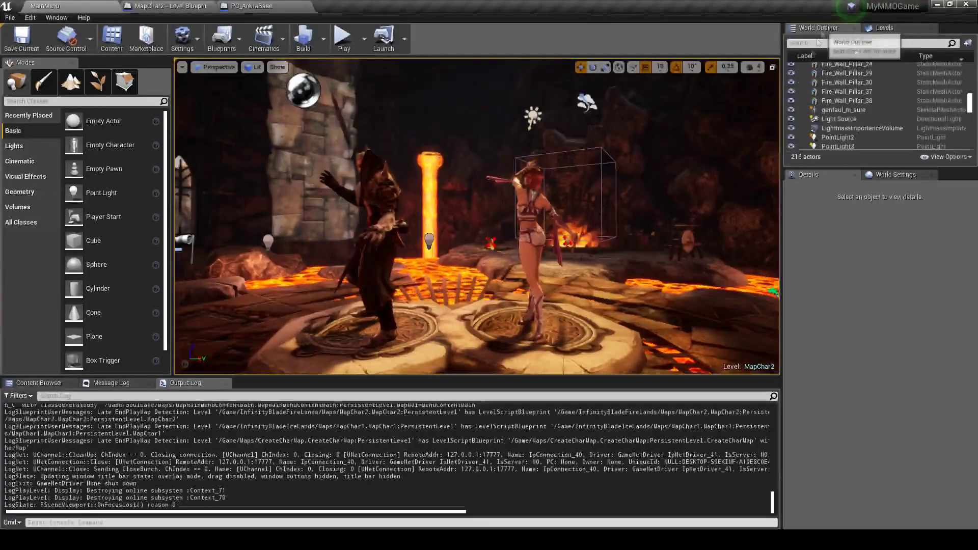
Step: Fly the viewport in close to the male and female characters on their pedestals
scroll(812, 125, down, 3)
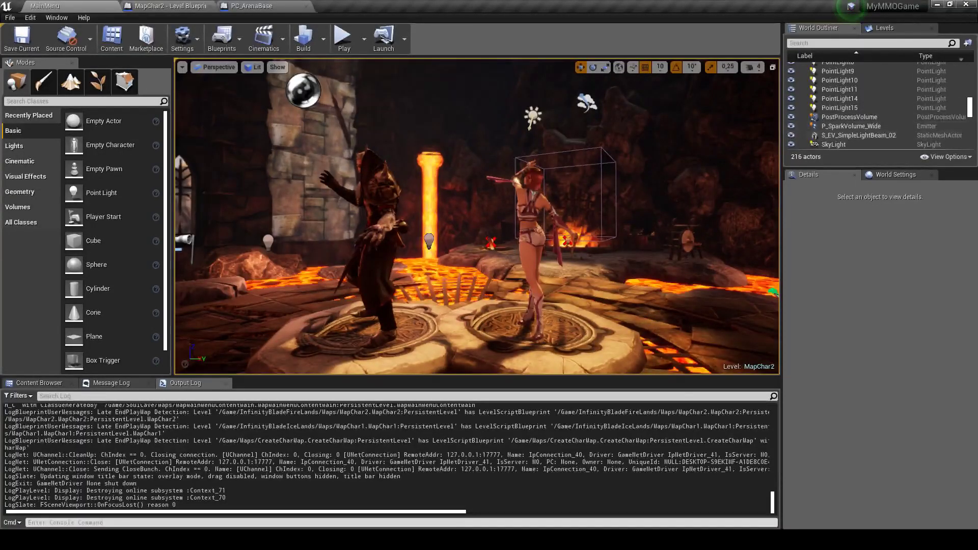
right_drag(602, 265, 568, 201)
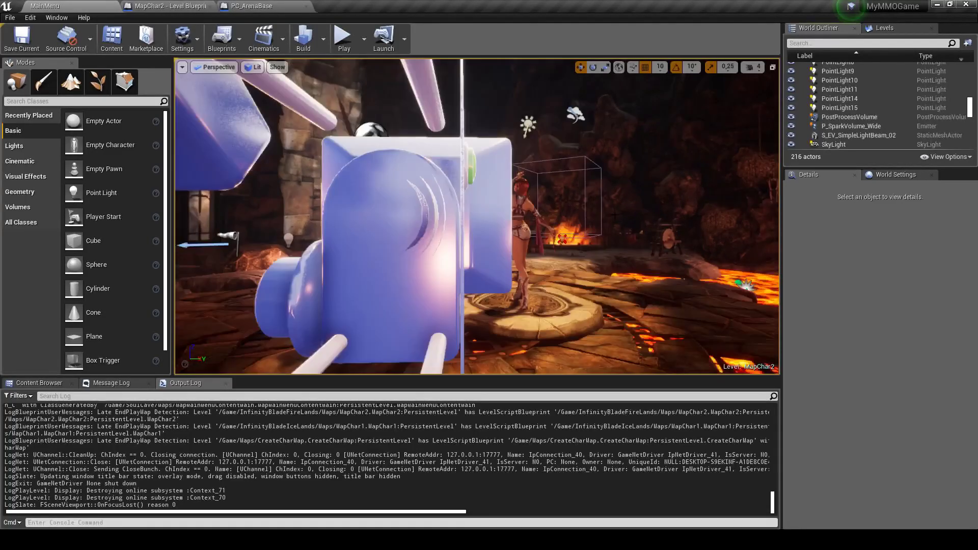
scroll(857, 124, down, 5)
scroll(867, 120, down, 5)
scroll(874, 114, down, 5)
scroll(885, 110, down, 5)
scroll(923, 122, down, 5)
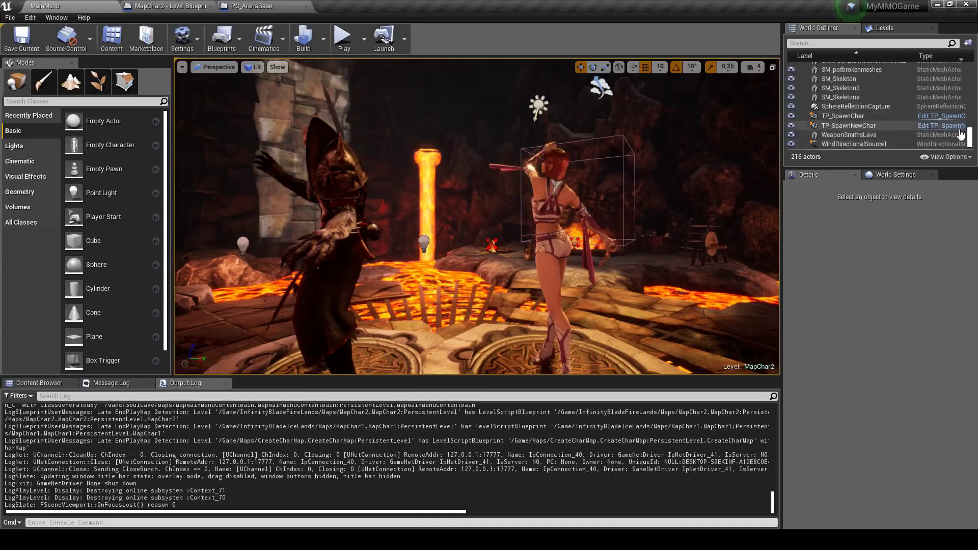
drag(969, 144, 972, 59)
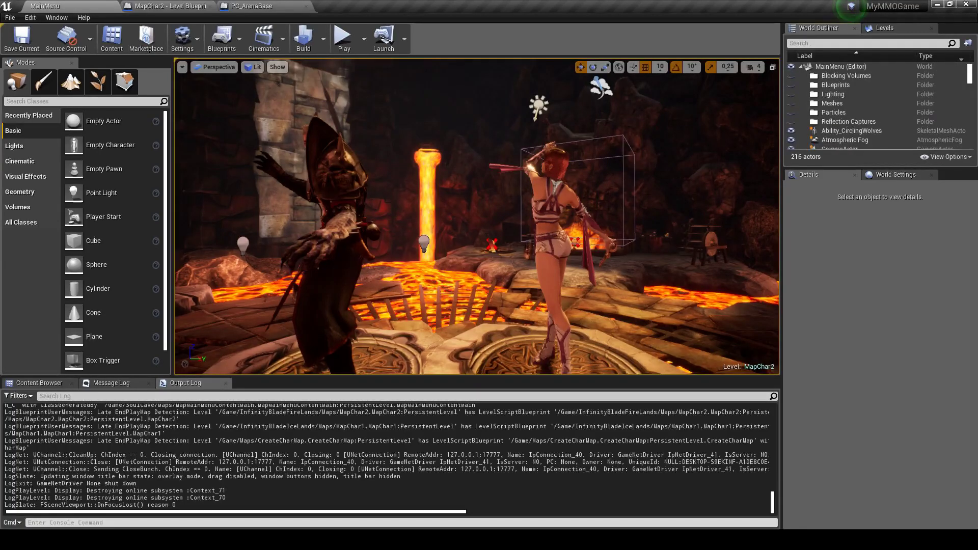
right_drag(477, 216, 477, 216)
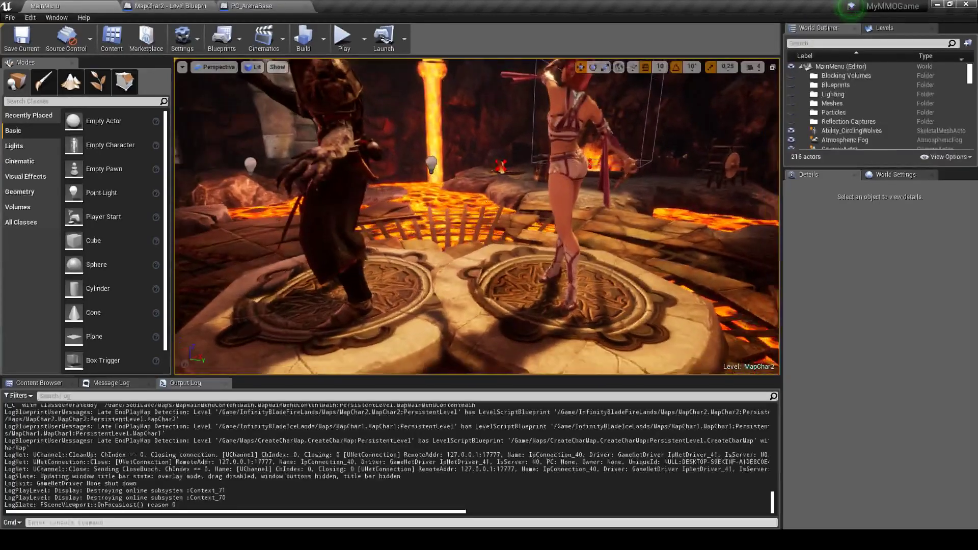
right_drag(477, 216, 477, 217)
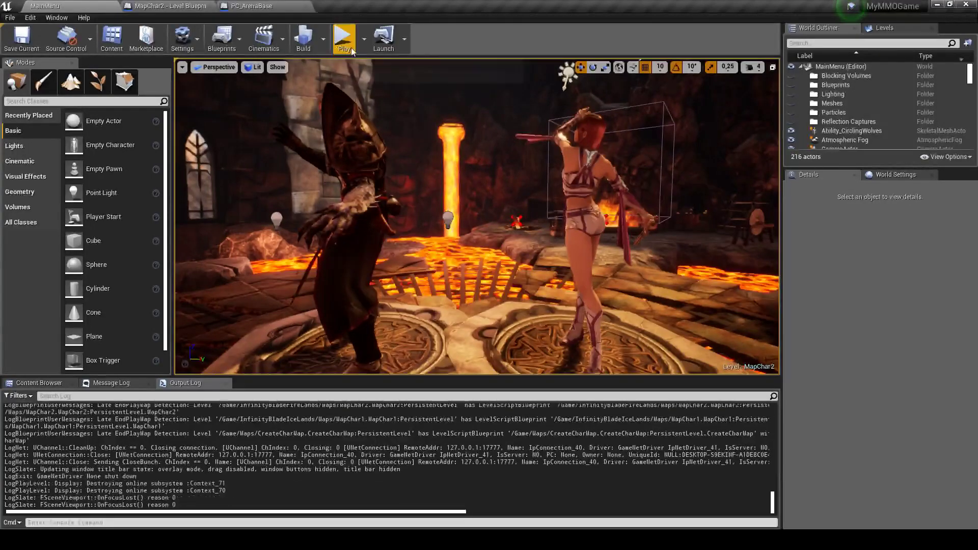
click(345, 41)
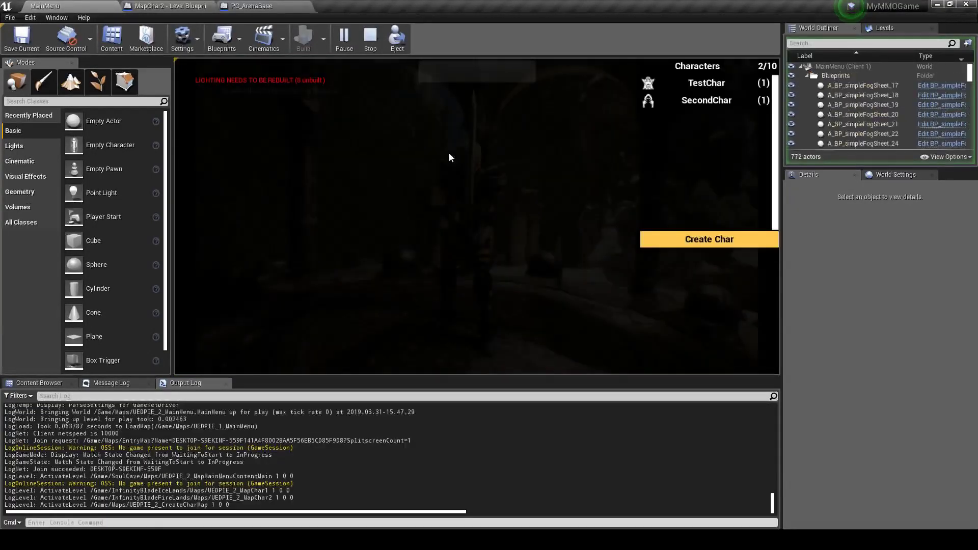
click(689, 243)
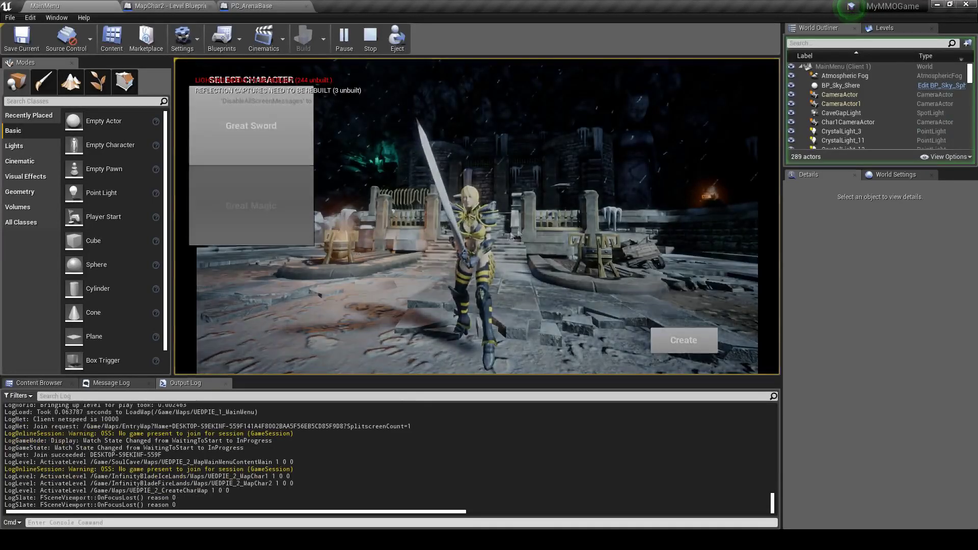
click(569, 259)
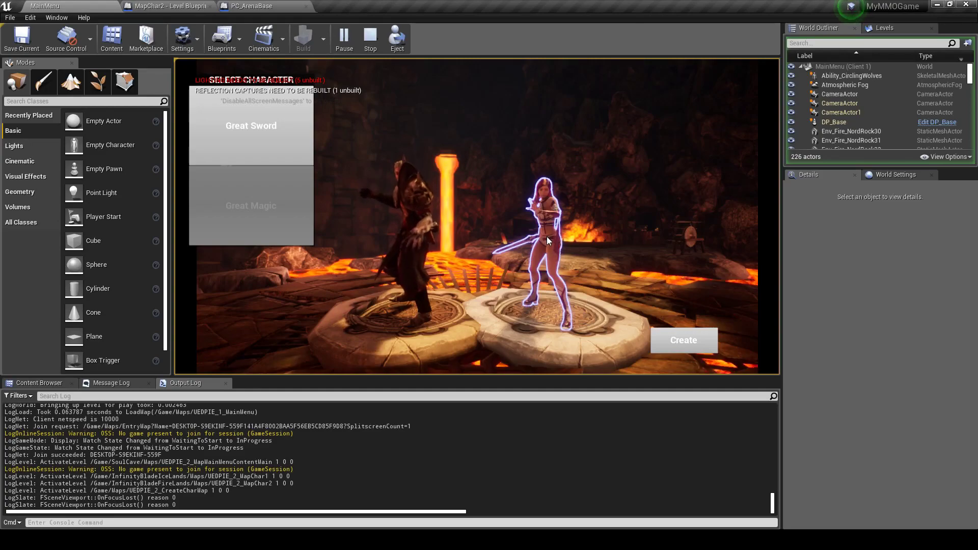
key(Escape)
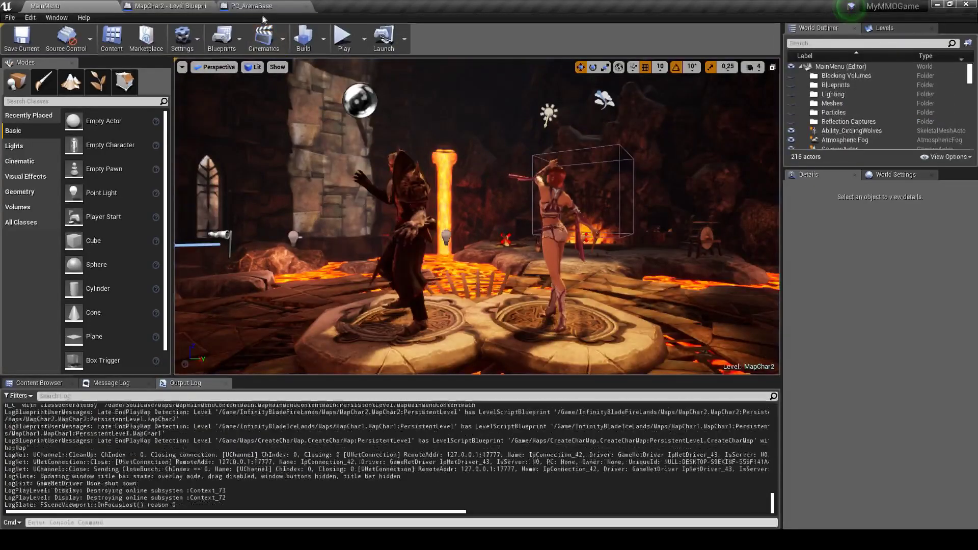
Step: Close the PC_ArenaBase blueprint and switch to the MapChar2 level blueprint
click(249, 6)
click(188, 6)
click(286, 6)
click(305, 7)
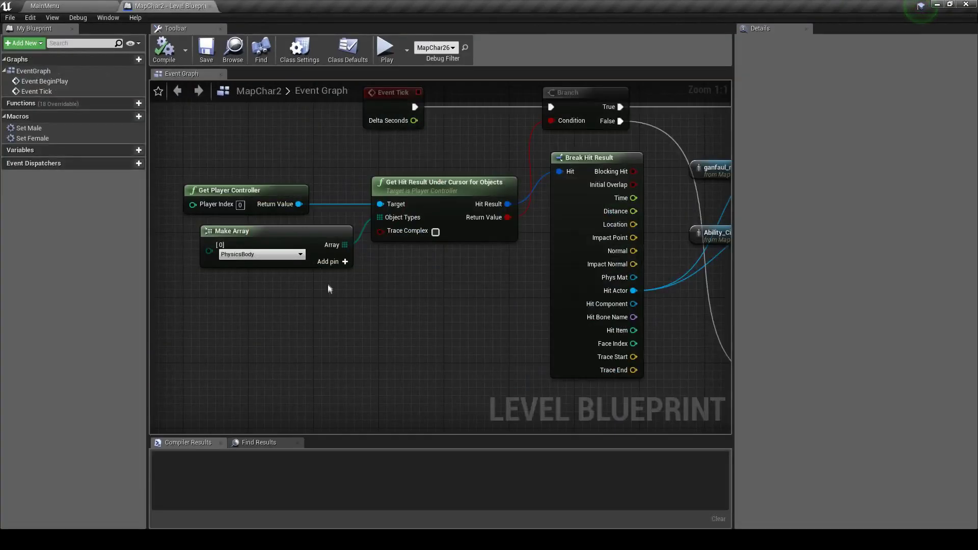
Step: Pan the Event Graph past the Set Male/Set Female logic to an empty area
scroll(328, 286, down, 3)
right_drag(470, 250, 306, 213)
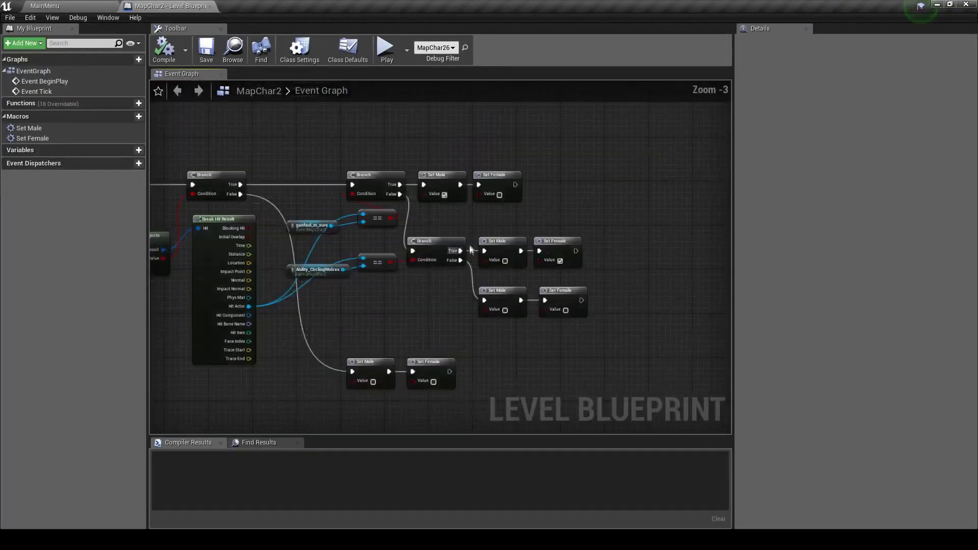
scroll(471, 249, up, 3)
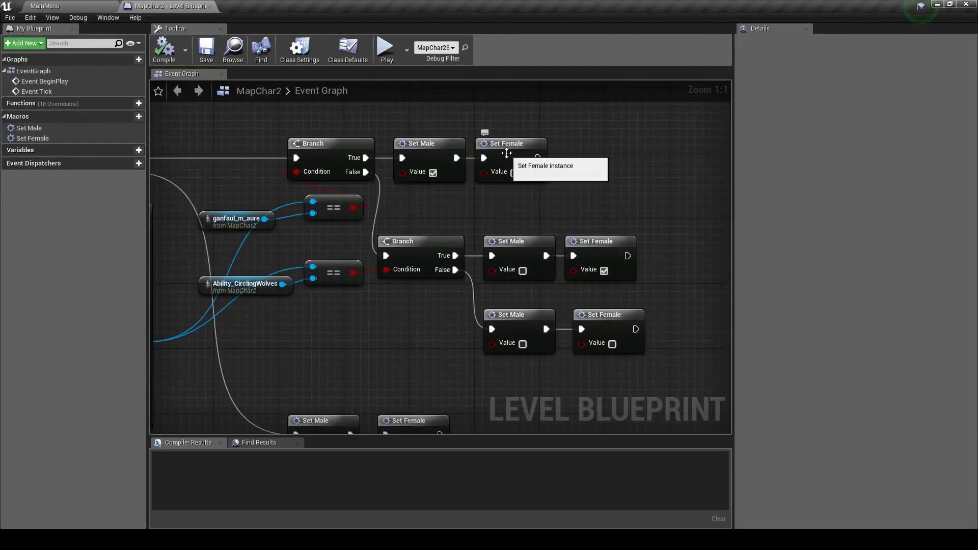
right_drag(436, 215, 537, 213)
scroll(496, 239, down, 3)
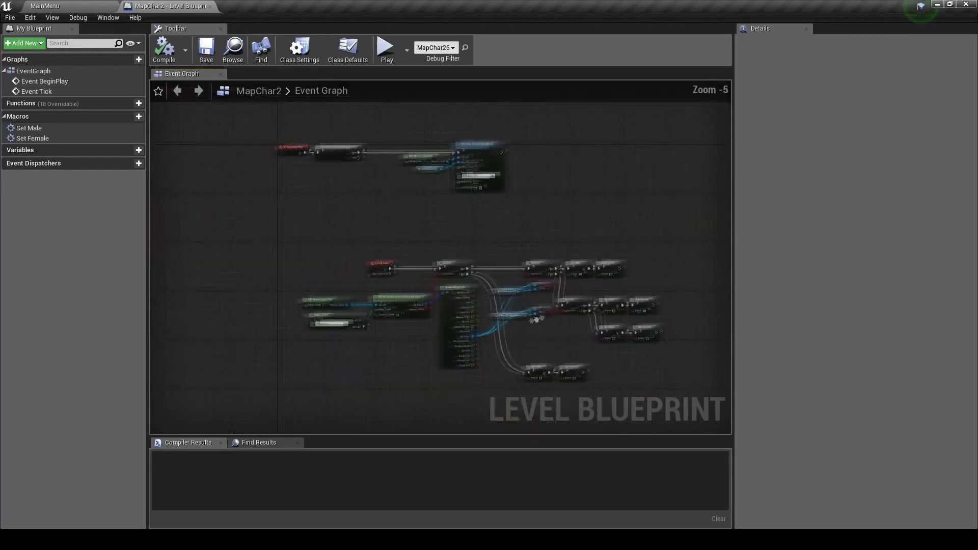
right_drag(438, 224, 395, 186)
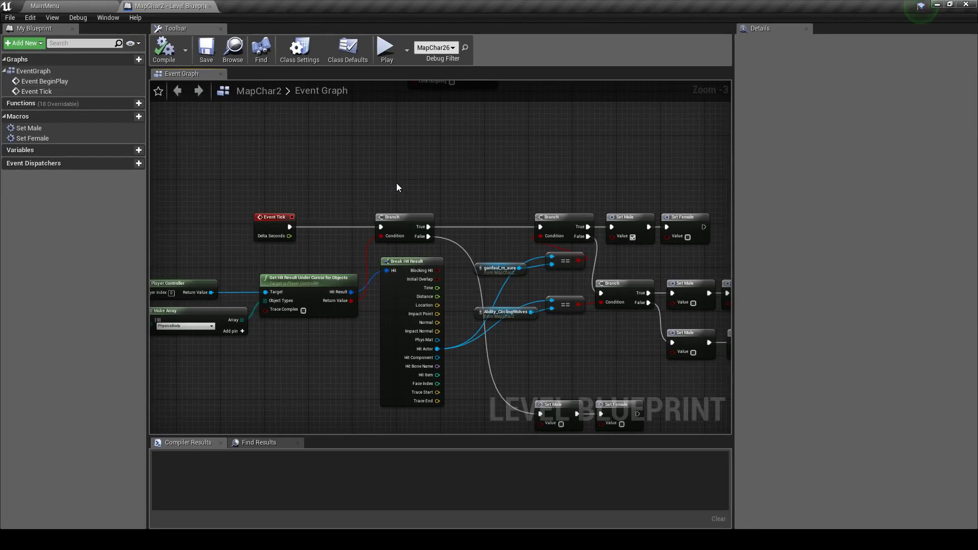
scroll(403, 193, down, 1)
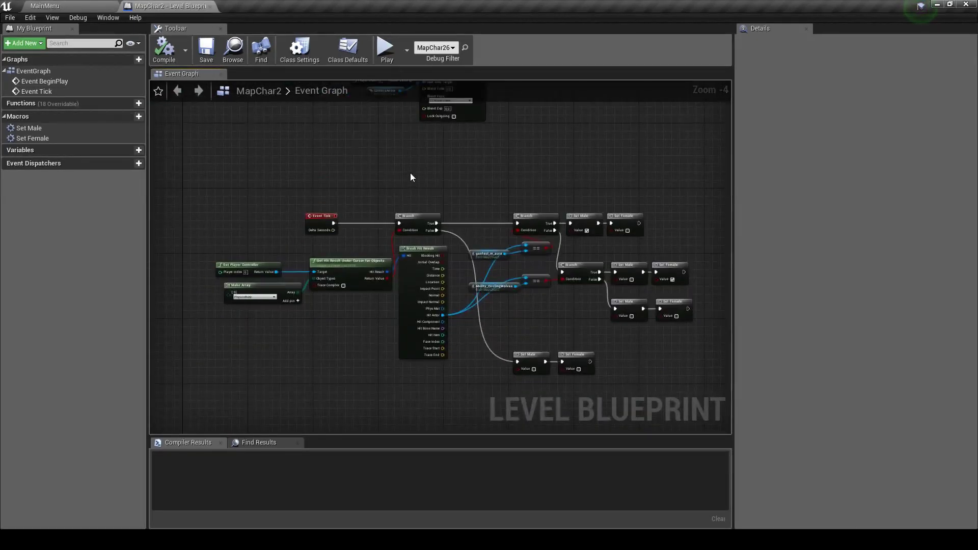
right_drag(378, 188, 311, 254)
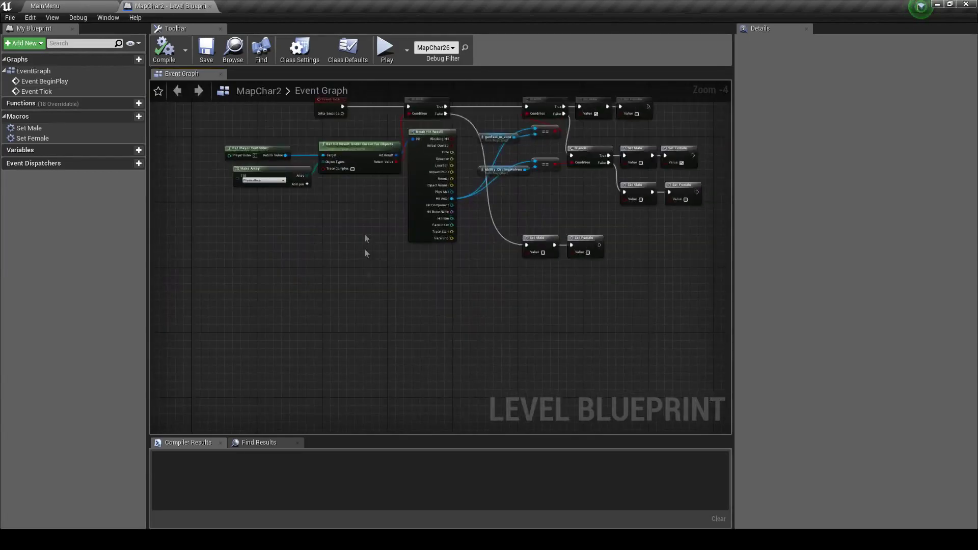
scroll(307, 251, up, 2)
right_click(307, 252)
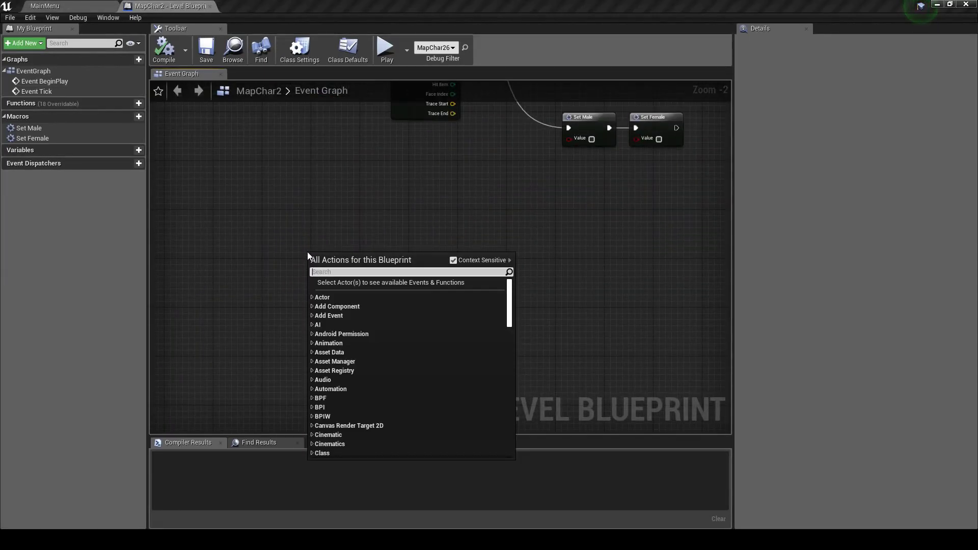
Step: Add a Left Mouse Button event node, save MapChar2, and open the Set Male macro
text(left)
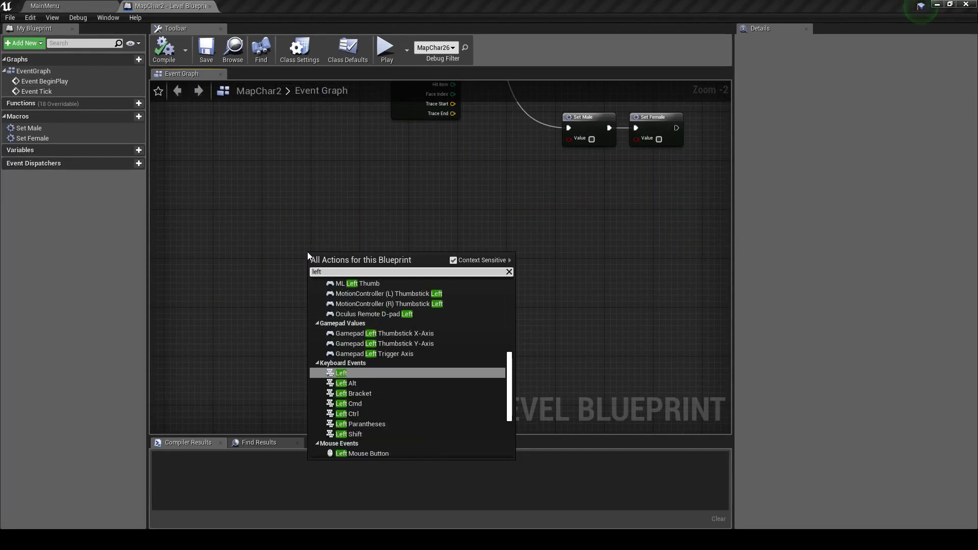
text( mouse)
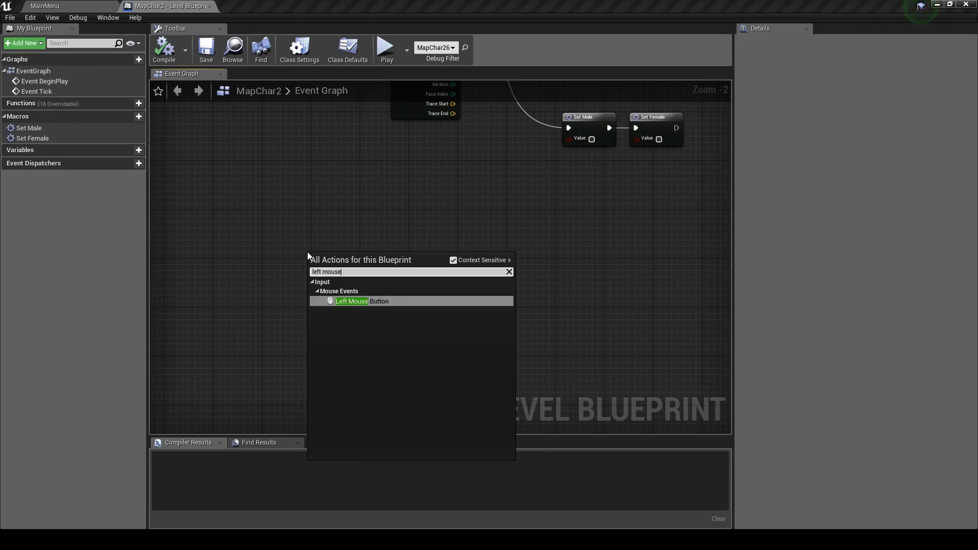
key(Return)
key(ctrl+s)
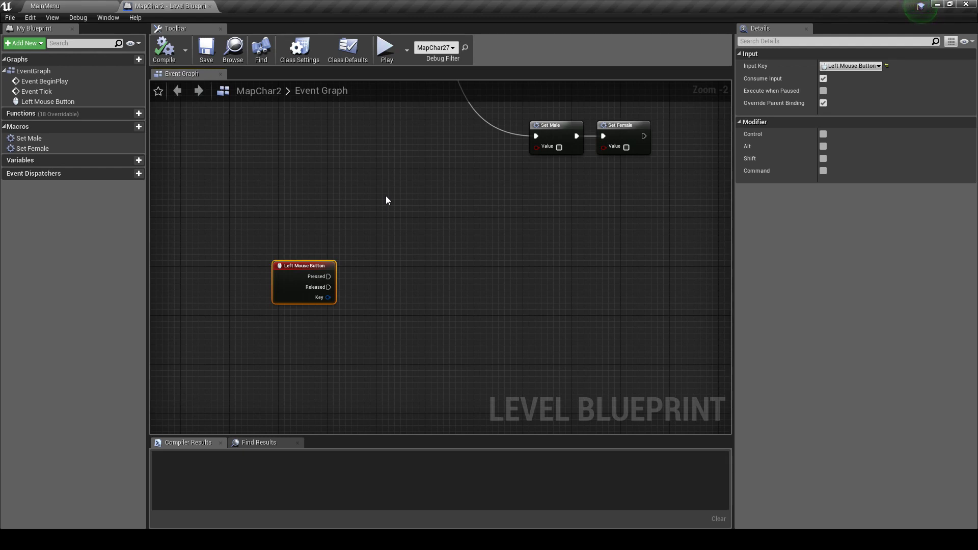
double_click(59, 137)
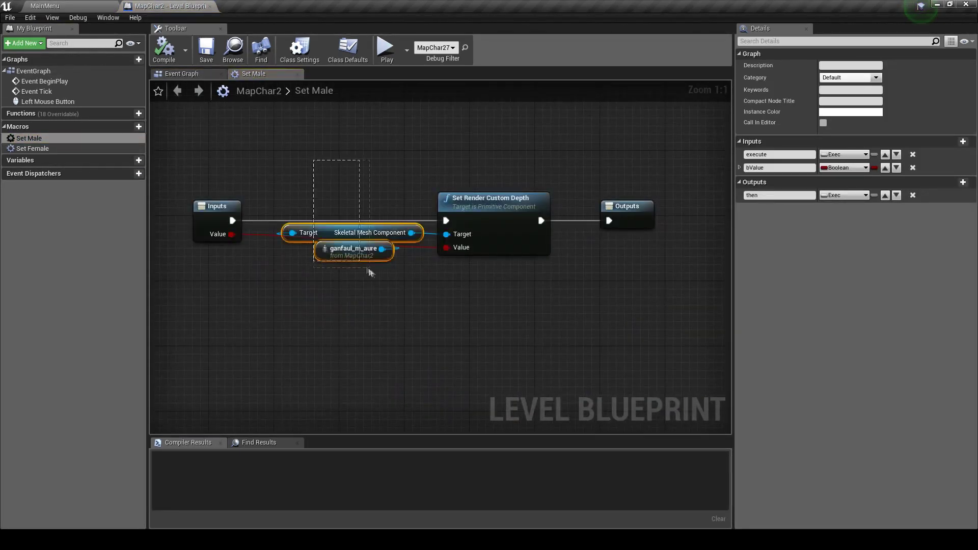
Step: Paste the ganfaul_m_aure mesh nodes into the event graph and attach a Get Render CustomDepth Pass getter
drag(330, 174, 362, 267)
click(199, 76)
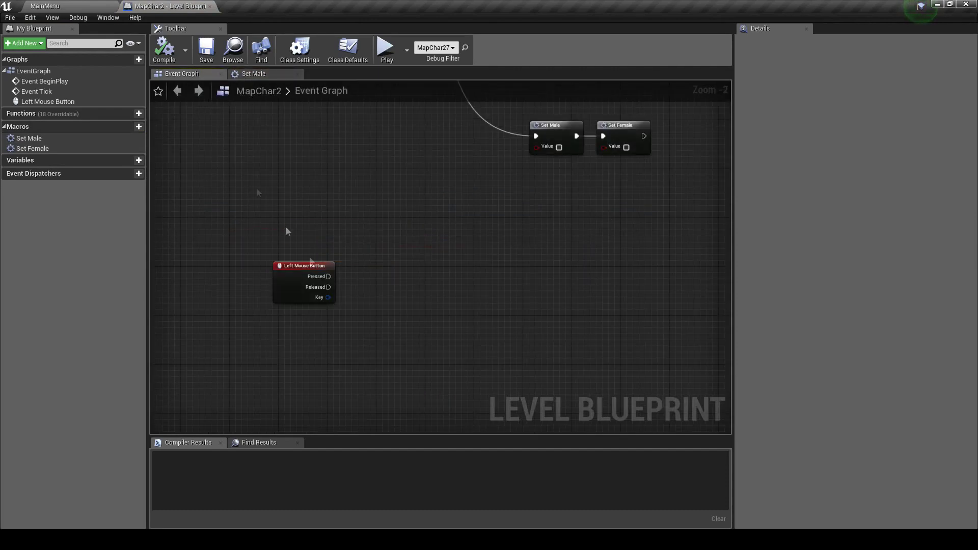
key(ctrl+v)
mouse_move(424, 303)
mouse_down()
mouse_move(466, 299)
mouse_move(491, 280)
mouse_up()
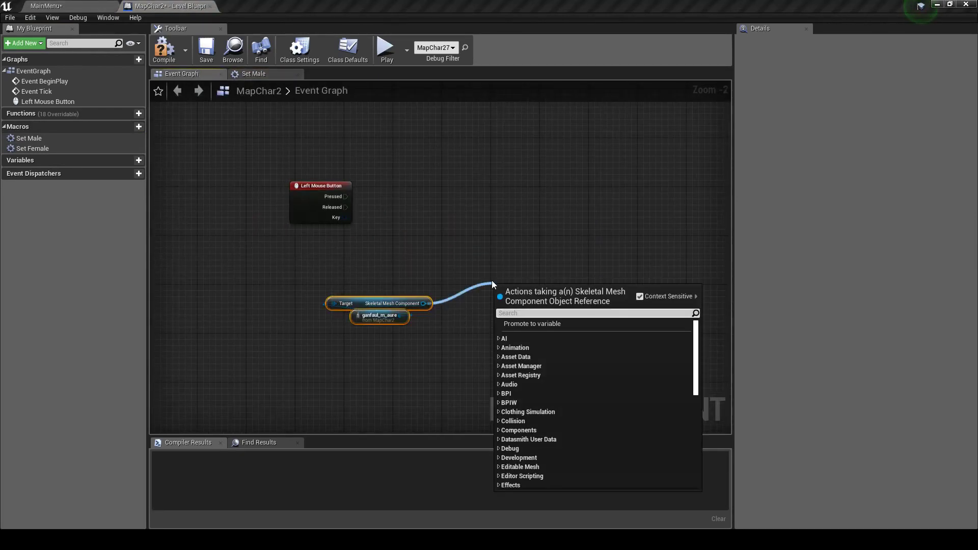
text(ged)
key(BackSpace)
text(t render)
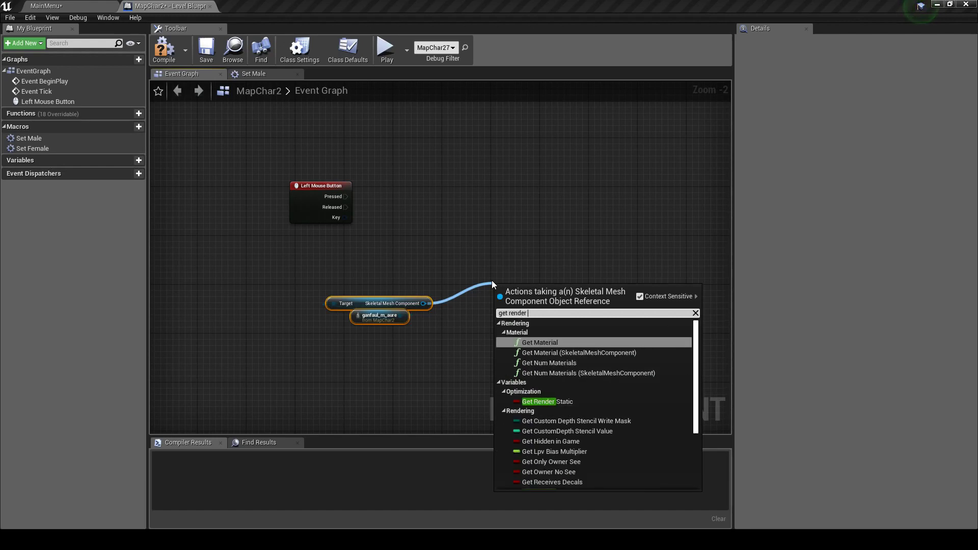
text( cu)
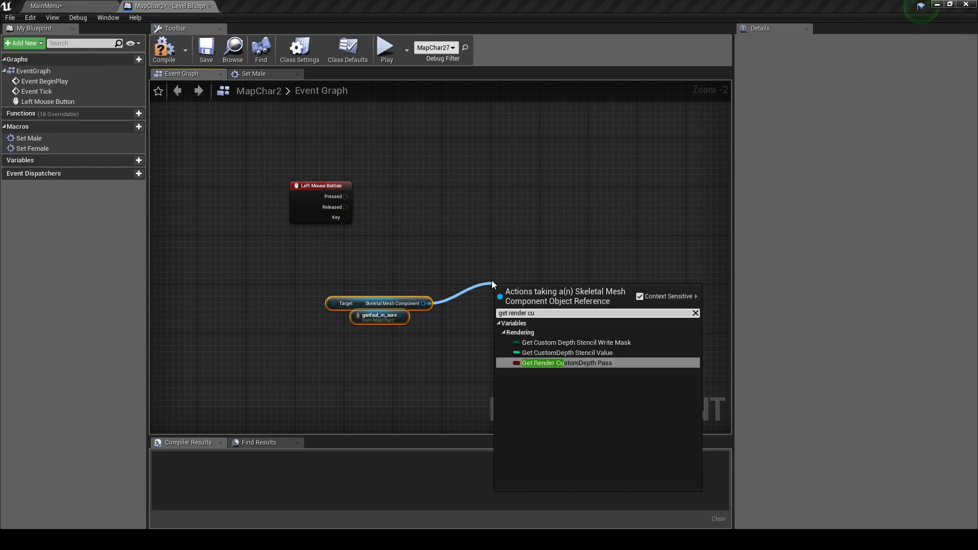
key(Return)
scroll(517, 293, up, 2)
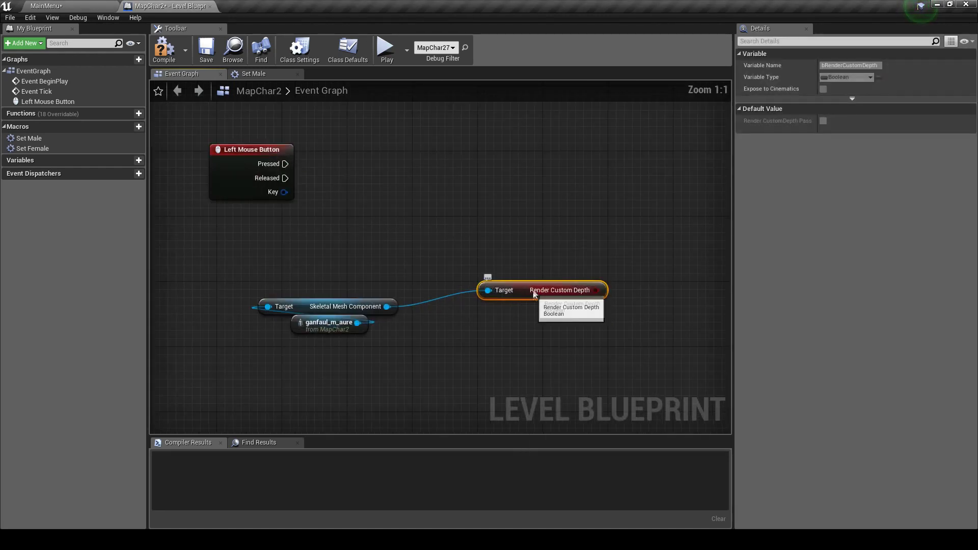
drag(522, 292, 456, 308)
mouse_move(476, 230)
right_down()
mouse_move(484, 263)
mouse_move(433, 284)
right_up()
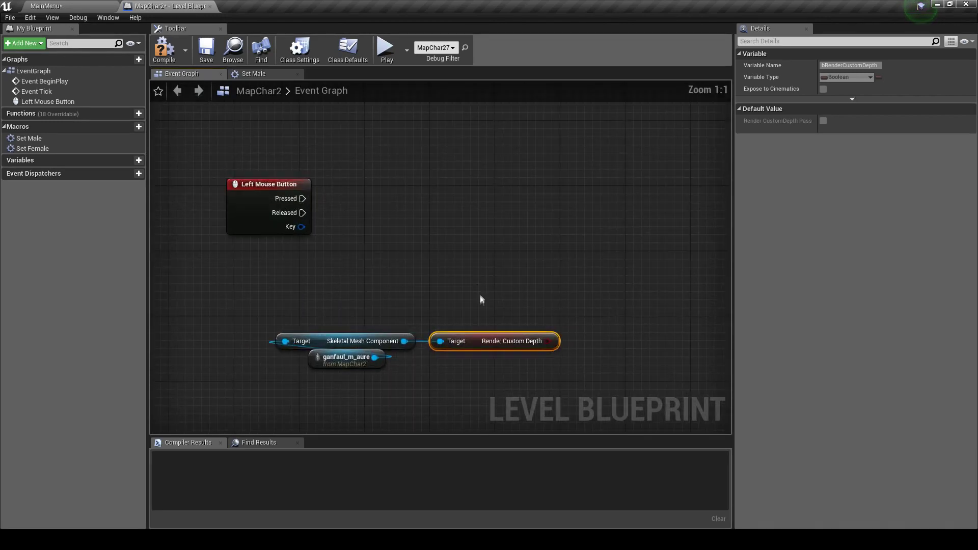
Step: Paste the Ability_CirclingWolves mesh nodes and attach a second Get Render CustomDepth Pass getter
double_click(89, 148)
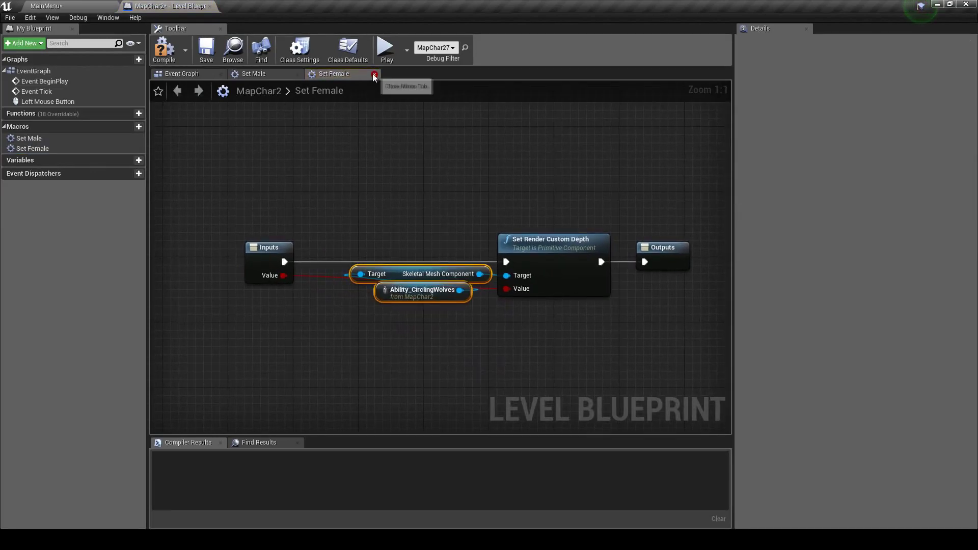
click(374, 74)
click(298, 74)
key(ctrl+v)
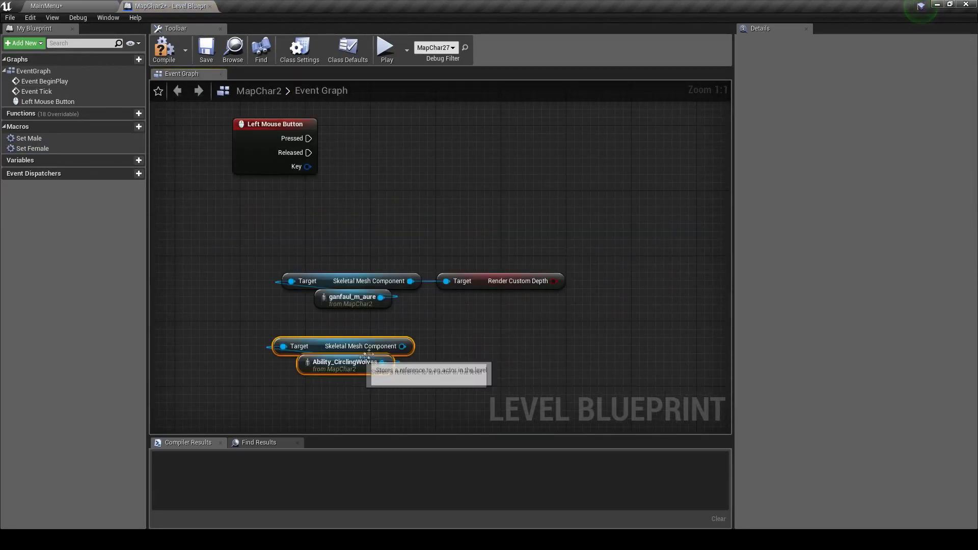
drag(402, 347, 457, 339)
text(getrende)
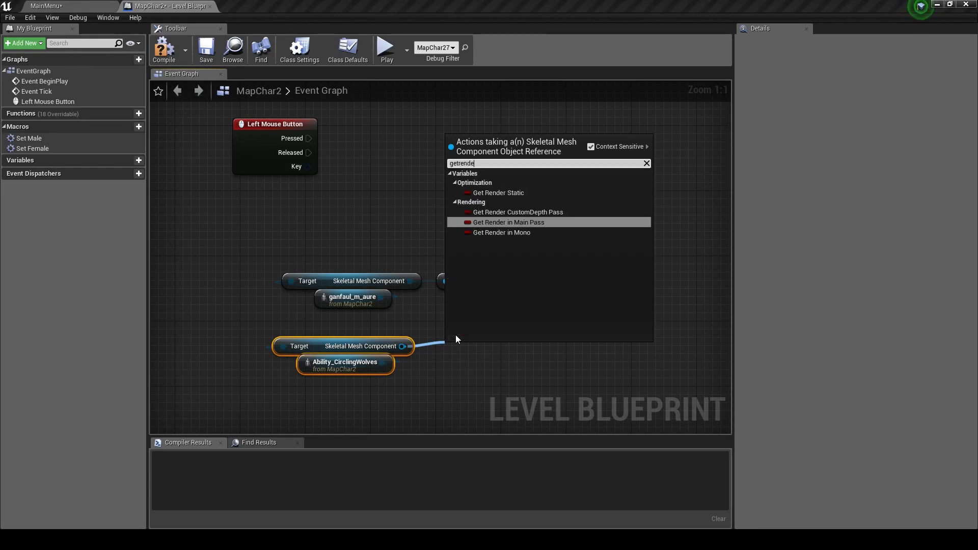
key(Up)
key(Return)
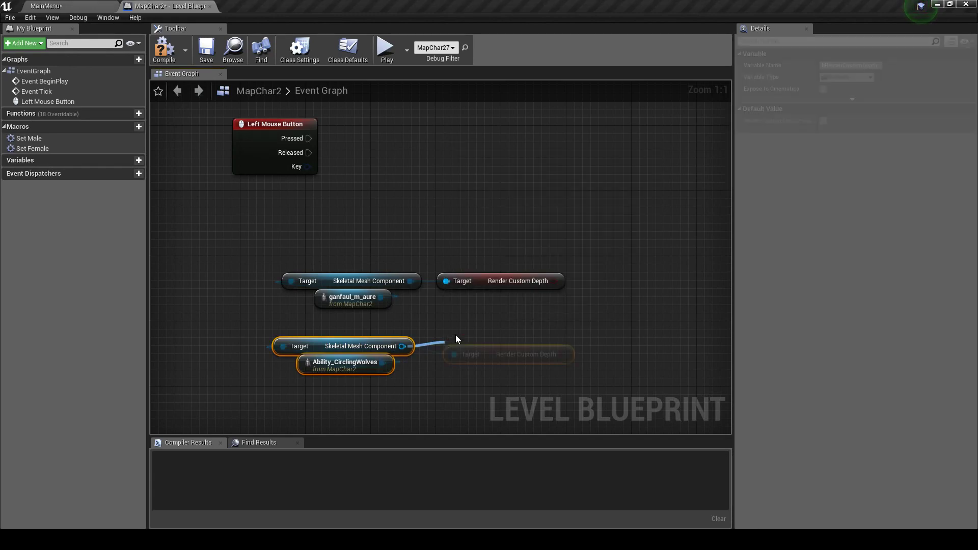
drag(492, 354, 484, 346)
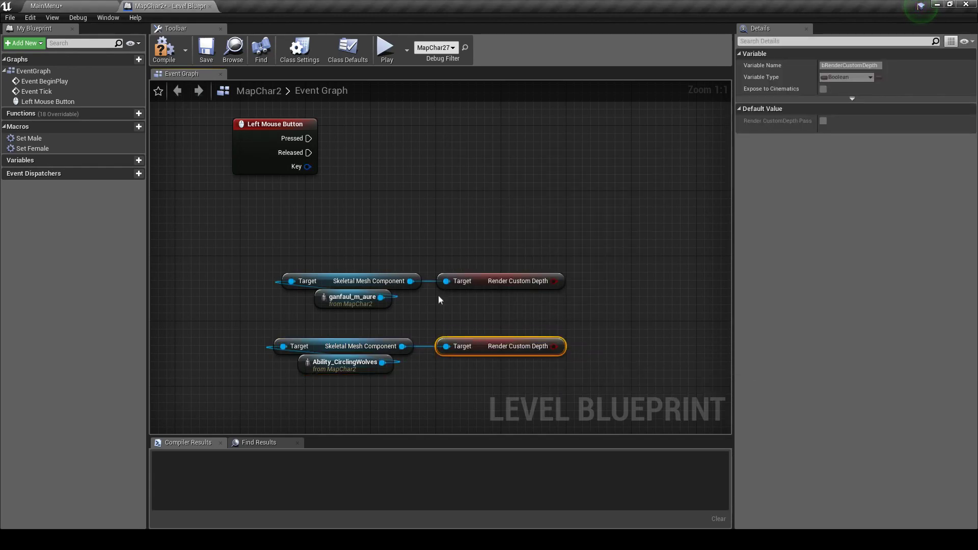
Step: Tidy the positions of the mesh and Render Custom Depth nodes
drag(370, 247, 513, 296)
click(474, 347)
right_drag(479, 348, 497, 384)
click(497, 387)
right_drag(351, 242, 318, 221)
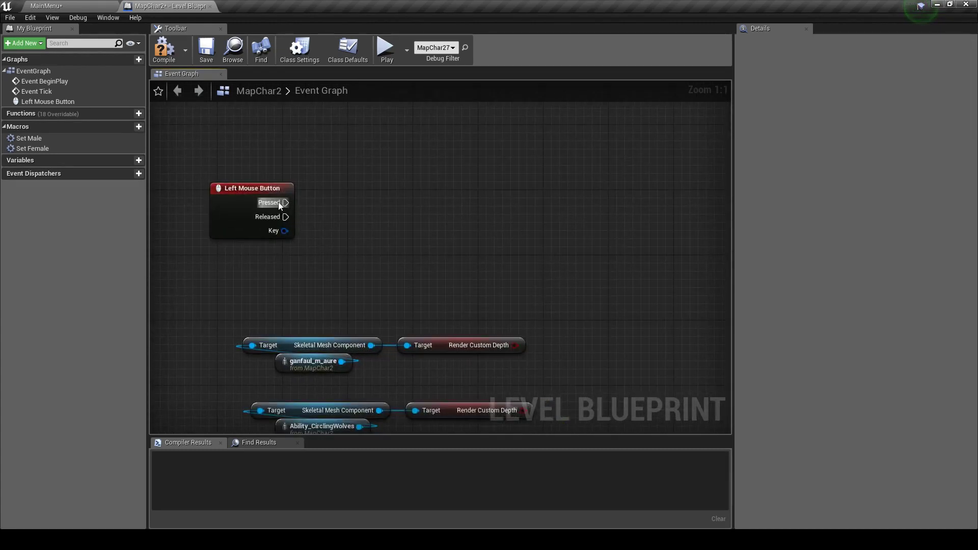
Step: Branch on ganfaul_m_aure's Render Custom Depth and print 'Male' when true
click(464, 168)
mouse_move(286, 203)
mouse_down()
mouse_move(469, 185)
mouse_move(514, 200)
mouse_up()
drag(514, 345, 496, 216)
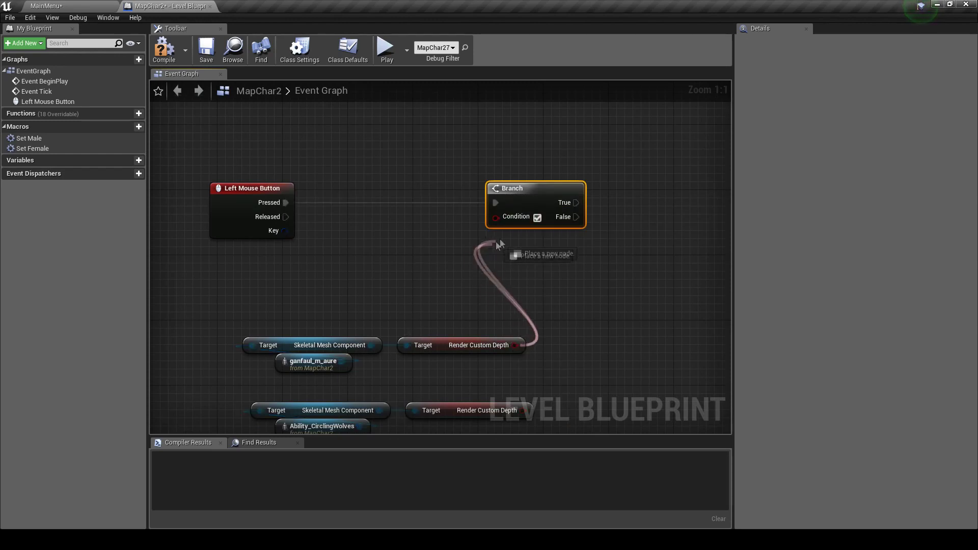
right_drag(564, 203, 461, 190)
drag(462, 189, 512, 184)
text(print)
key(Return)
drag(547, 191, 548, 175)
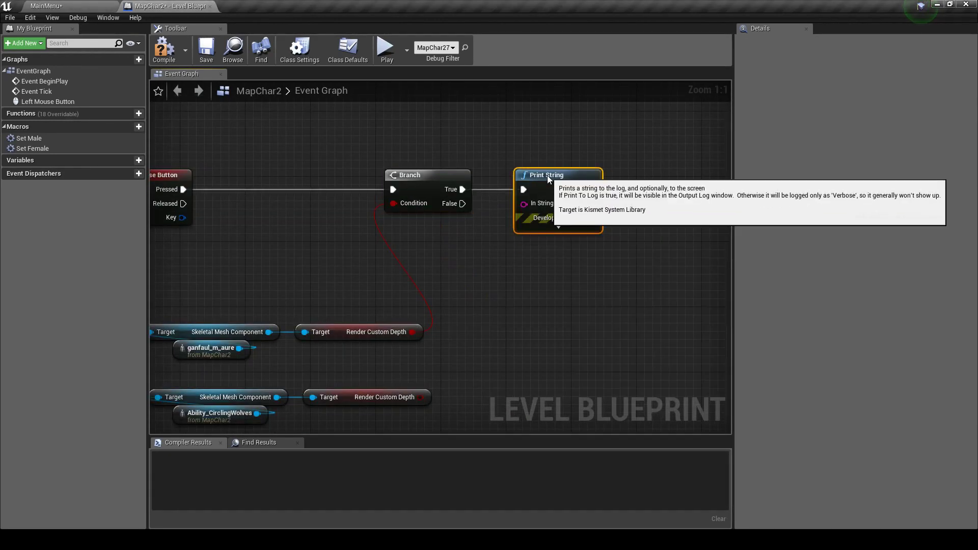
text(Male)
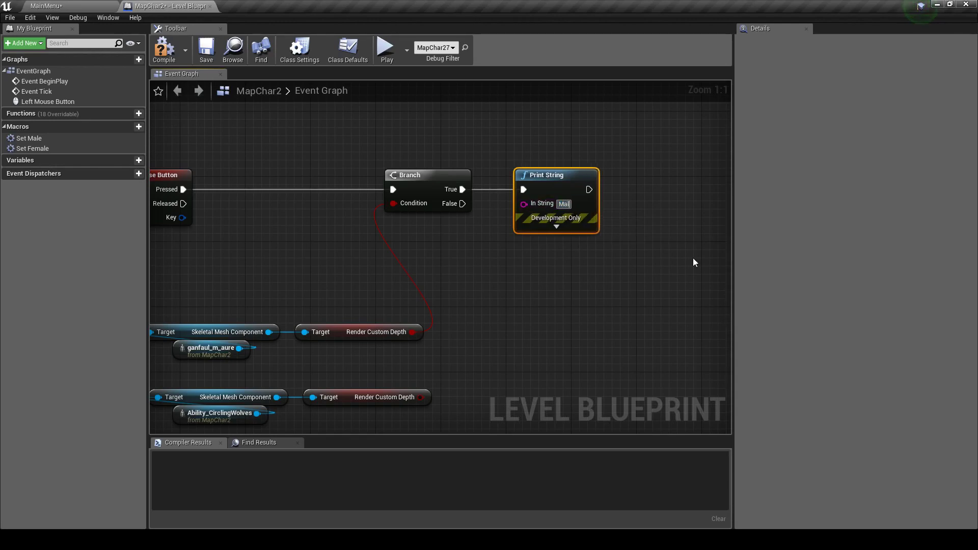
Step: Chain False into a second Branch on Ability_CirclingWolves' depth printing 'Female', then save
right_drag(458, 357, 478, 321)
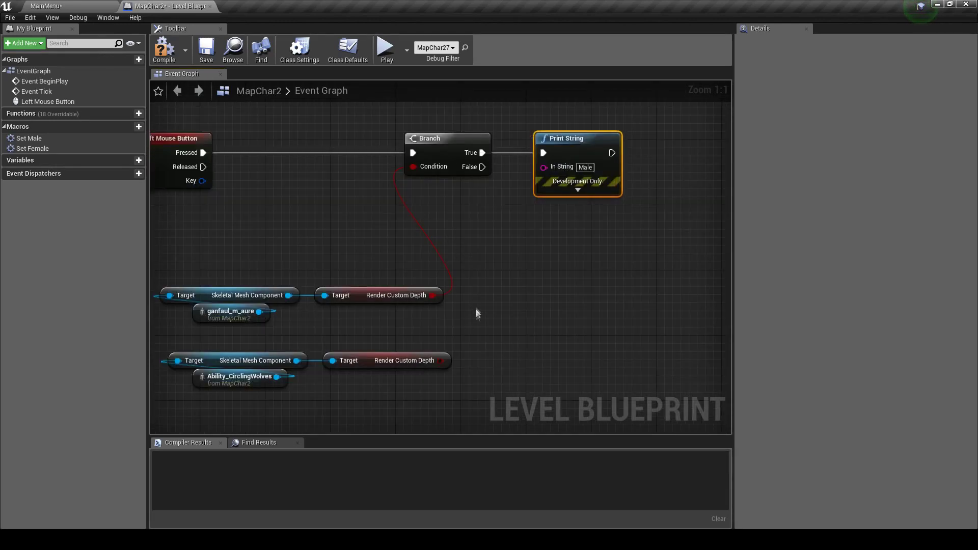
click(479, 252)
drag(482, 166, 488, 271)
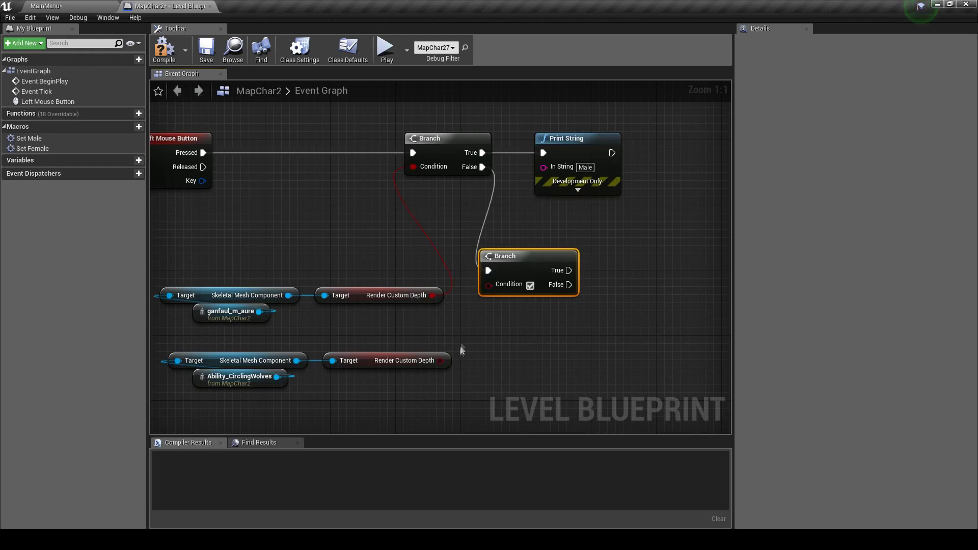
drag(441, 360, 489, 284)
right_drag(595, 248, 550, 246)
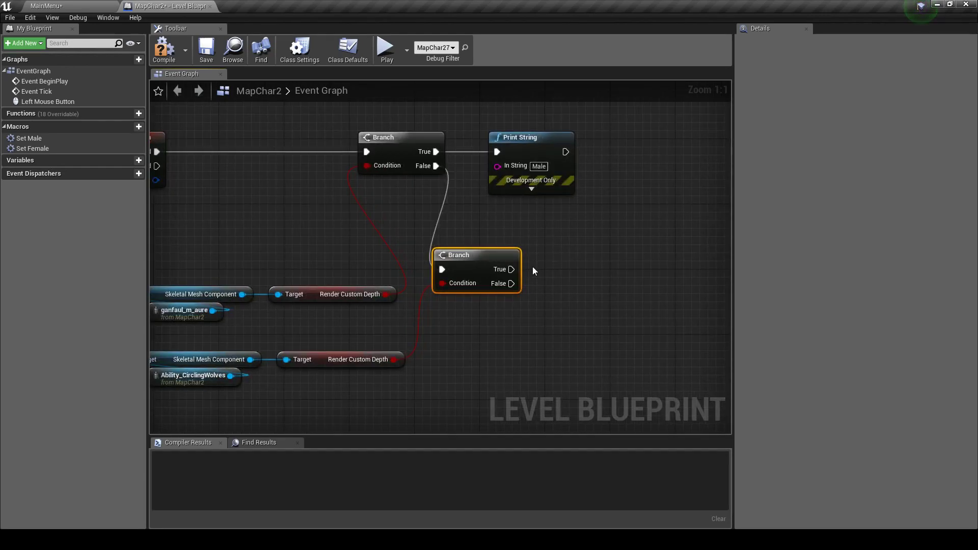
drag(511, 269, 563, 265)
text(print)
key(Return)
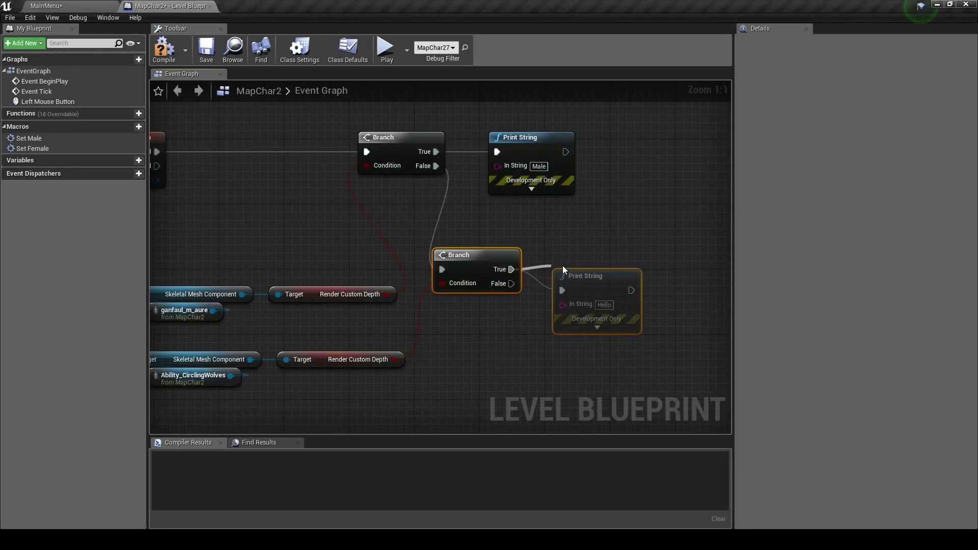
click(604, 280)
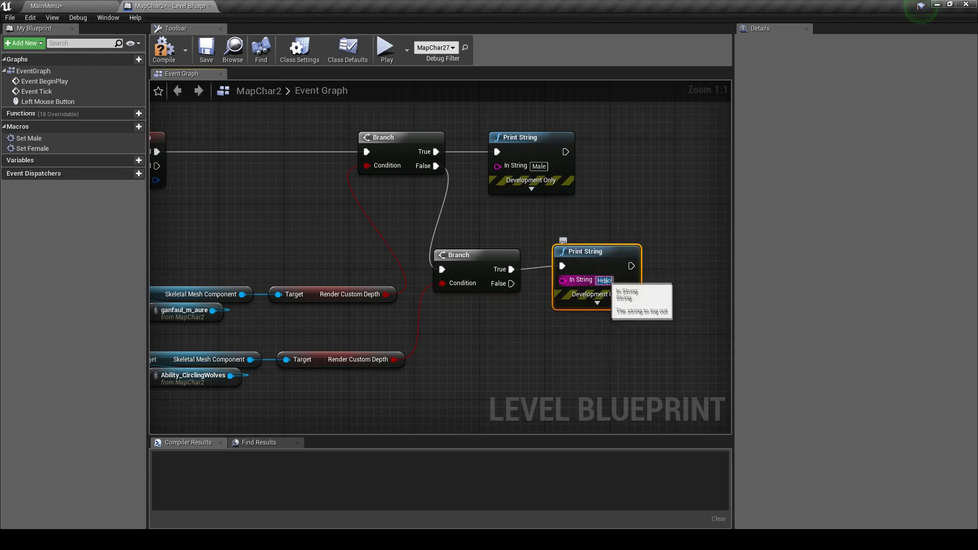
drag(611, 260, 603, 261)
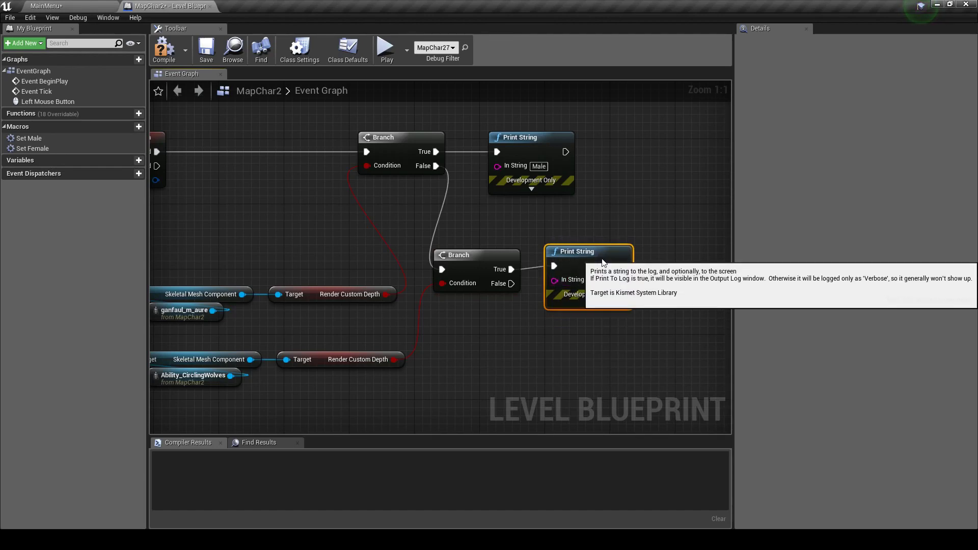
drag(493, 260, 490, 256)
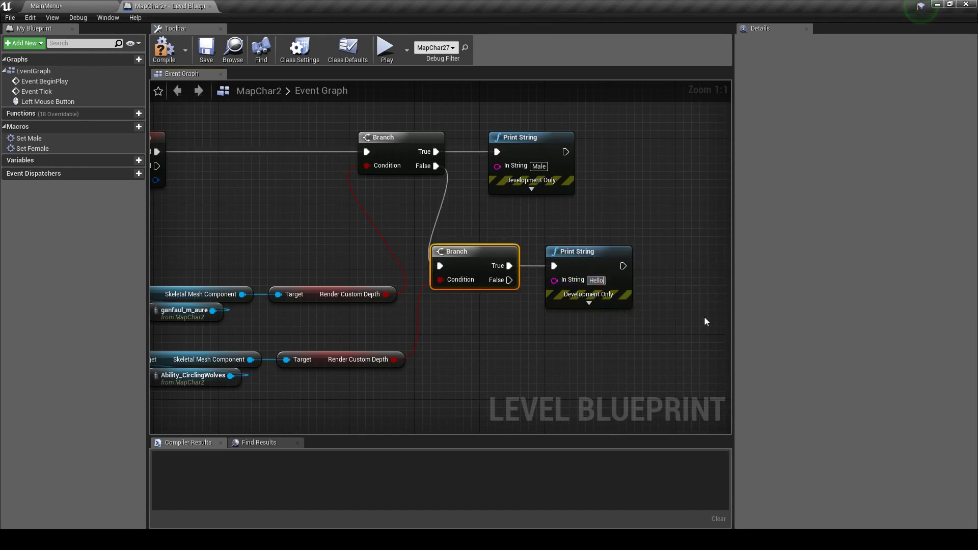
click(596, 280)
text(Female)
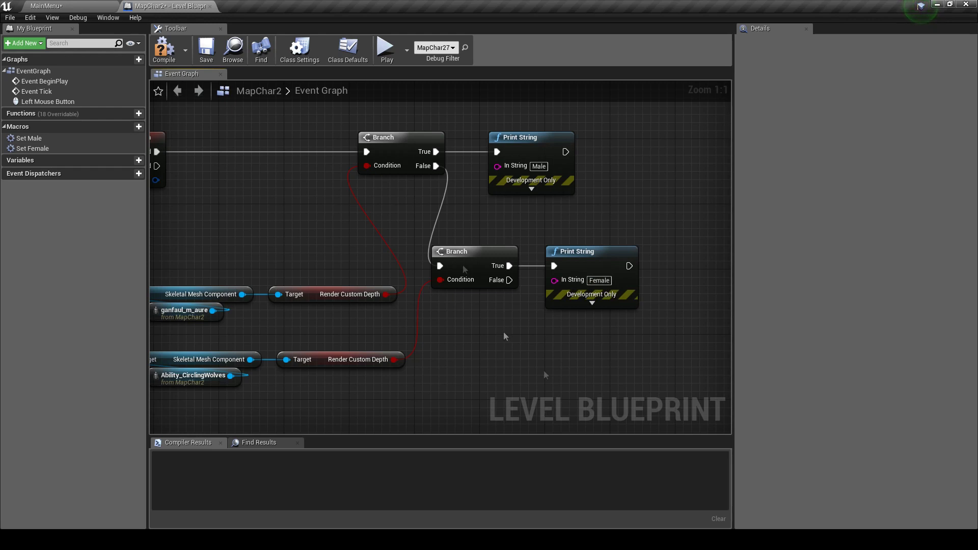
click(207, 49)
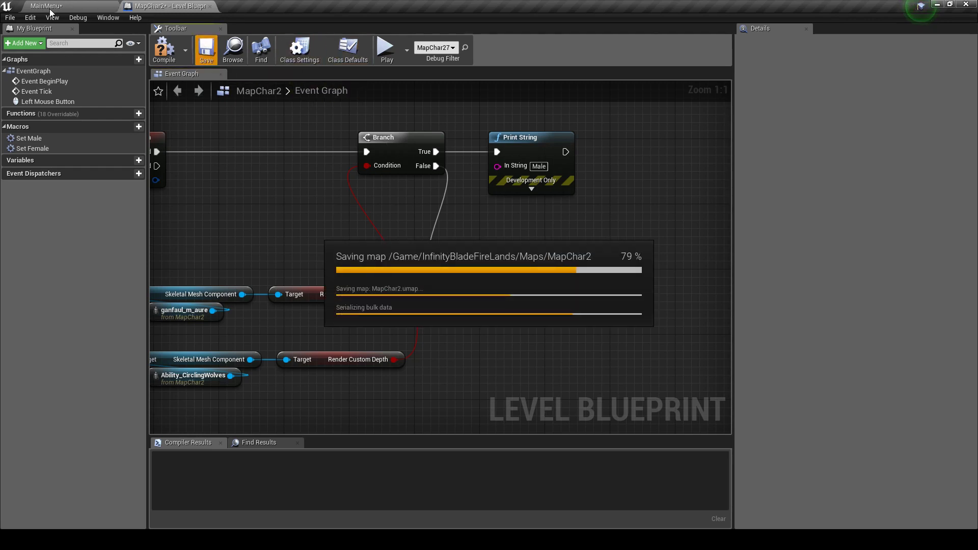
Step: Play MainMenu in the editor and click the male then female character to test the prints
click(51, 9)
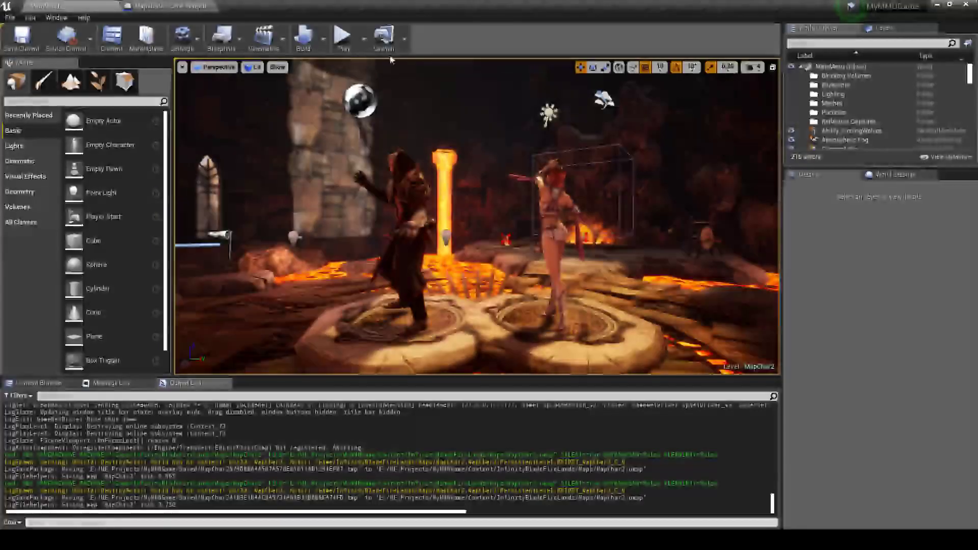
click(343, 39)
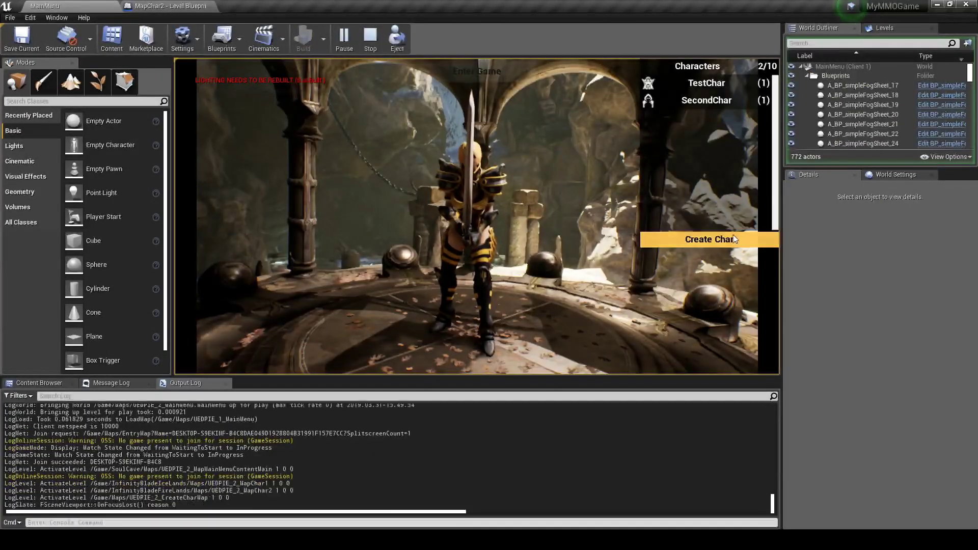
click(739, 239)
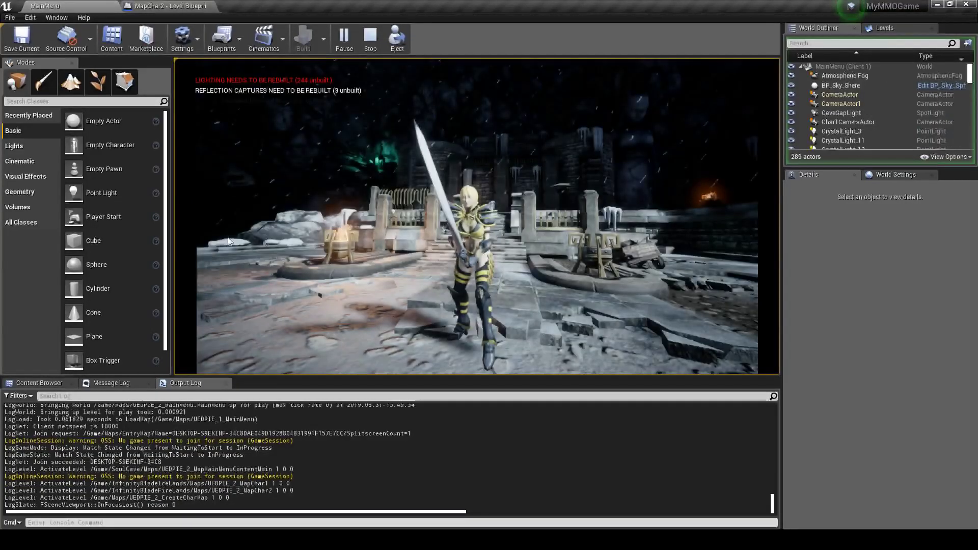
click(221, 229)
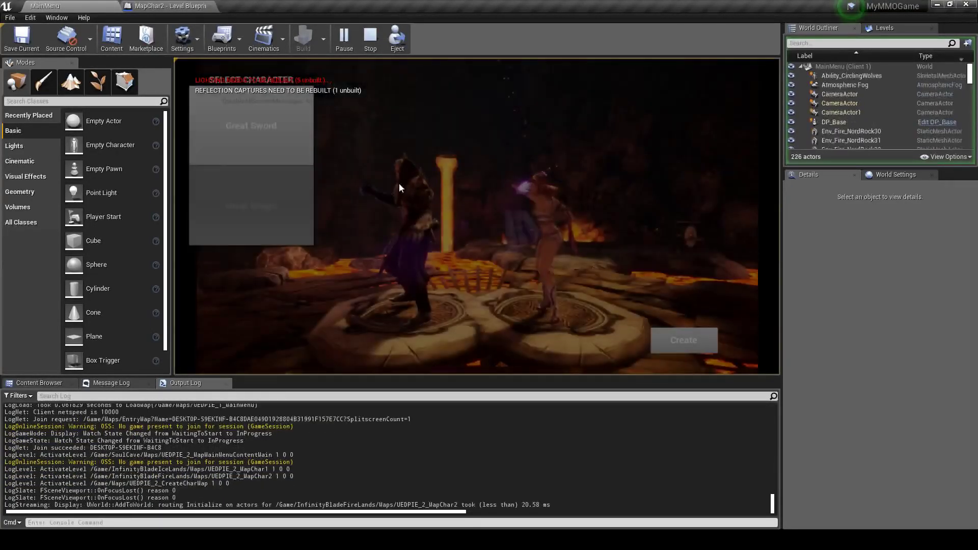
click(418, 209)
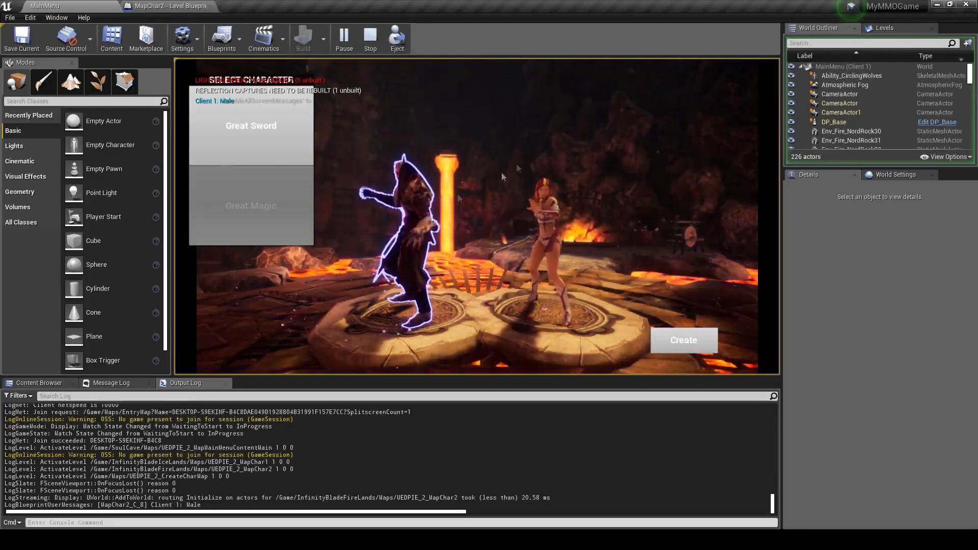
click(545, 203)
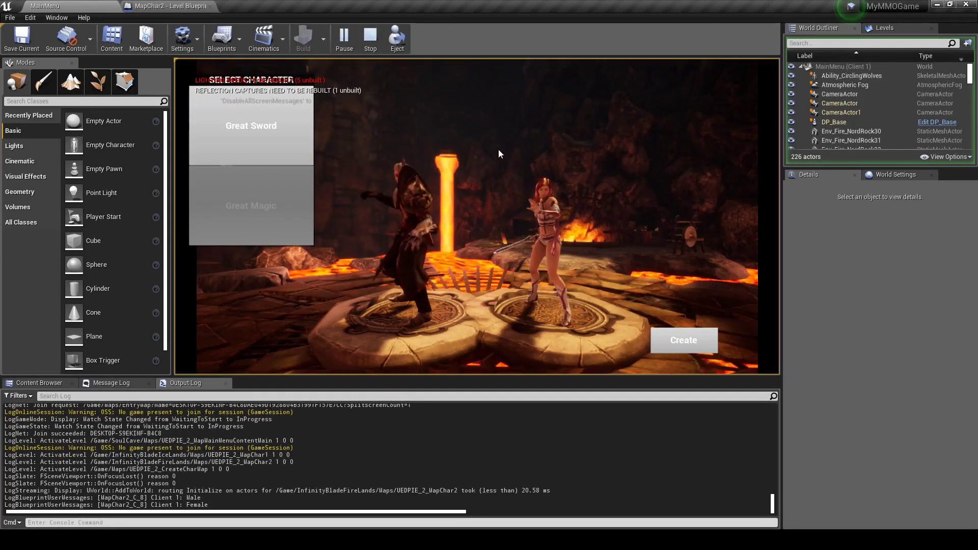
Step: Stop the play session and return to the MapChar2 level blueprint event graph
key(Escape)
click(174, 6)
right_drag(407, 121, 432, 159)
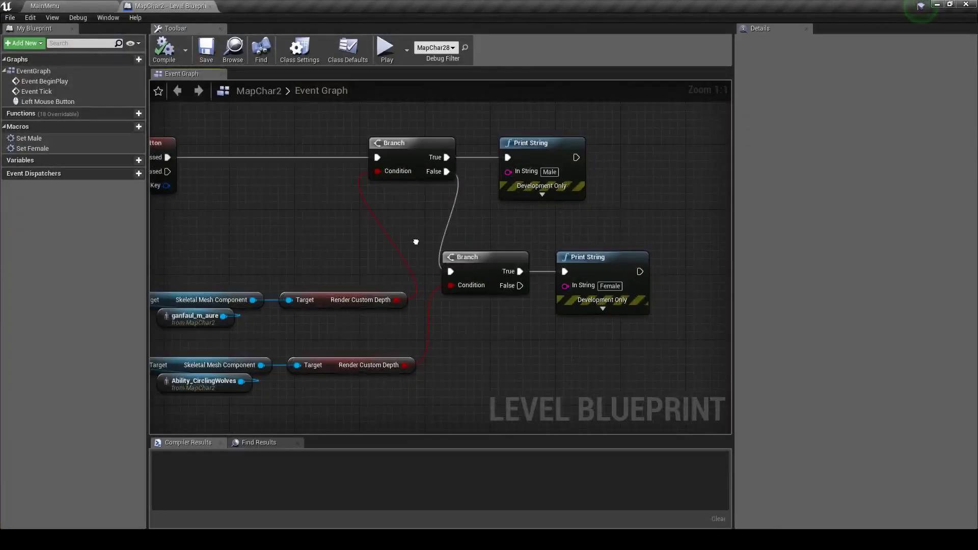
Step: Delete both old Branch and Print String pairs from the event graph
drag(432, 160, 565, 224)
key(Delete)
drag(493, 254, 612, 308)
key(Delete)
scroll(404, 270, up, 2)
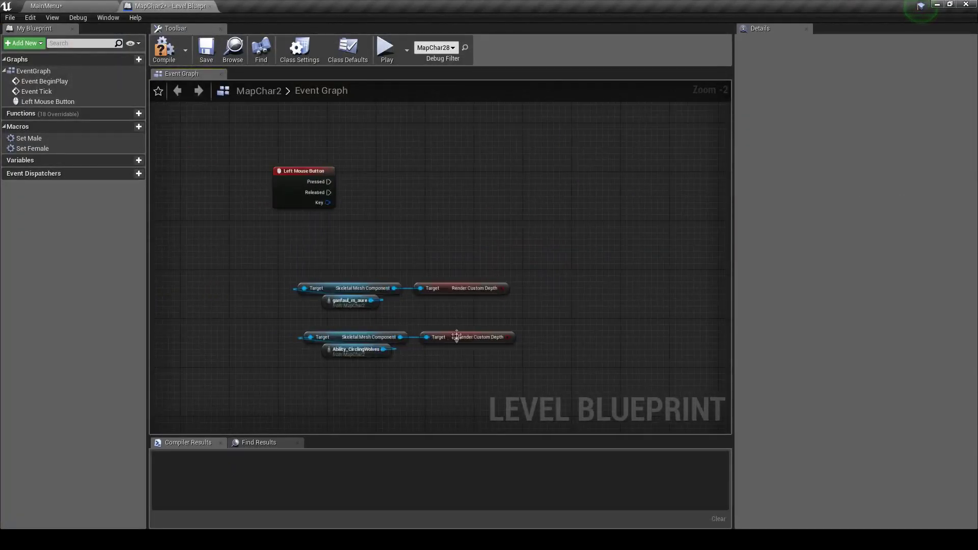
right_drag(531, 190, 528, 227)
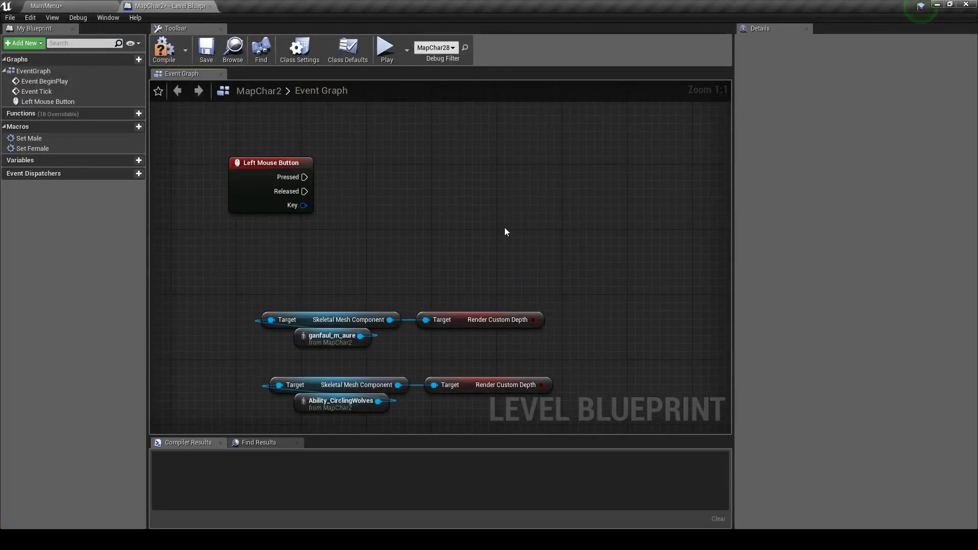
right_drag(426, 240, 400, 189)
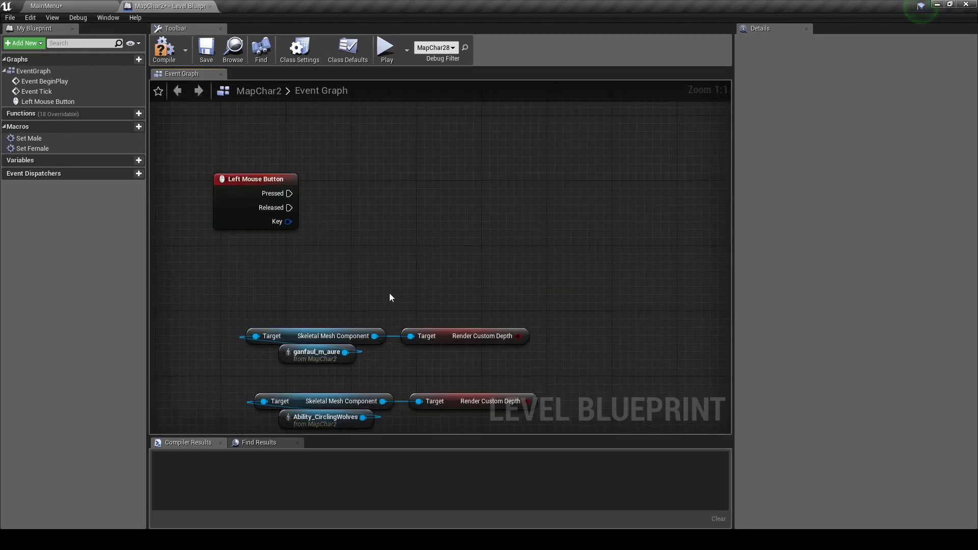
mouse_move(293, 304)
mouse_down()
mouse_move(434, 361)
mouse_move(433, 307)
mouse_move(445, 318)
mouse_up()
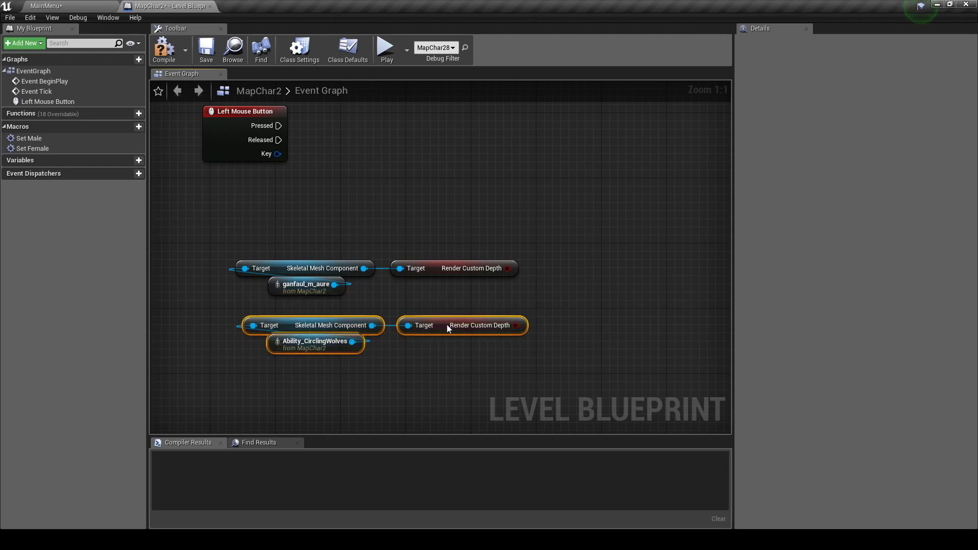
Step: Add two Branches: Pressed and render depth drive the first, whose False feeds the second
click(534, 222)
click(540, 283)
drag(508, 268, 580, 242)
right_drag(580, 243, 536, 243)
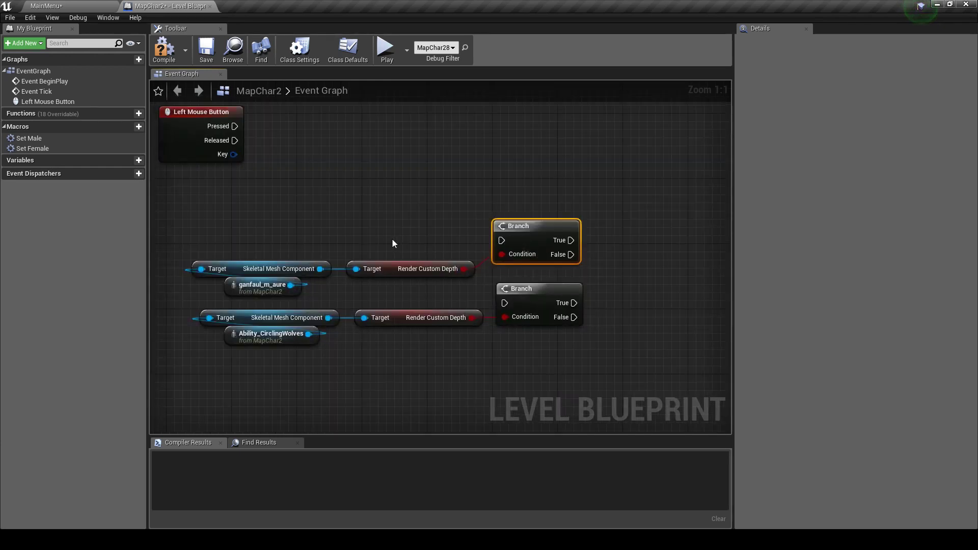
drag(234, 125, 502, 240)
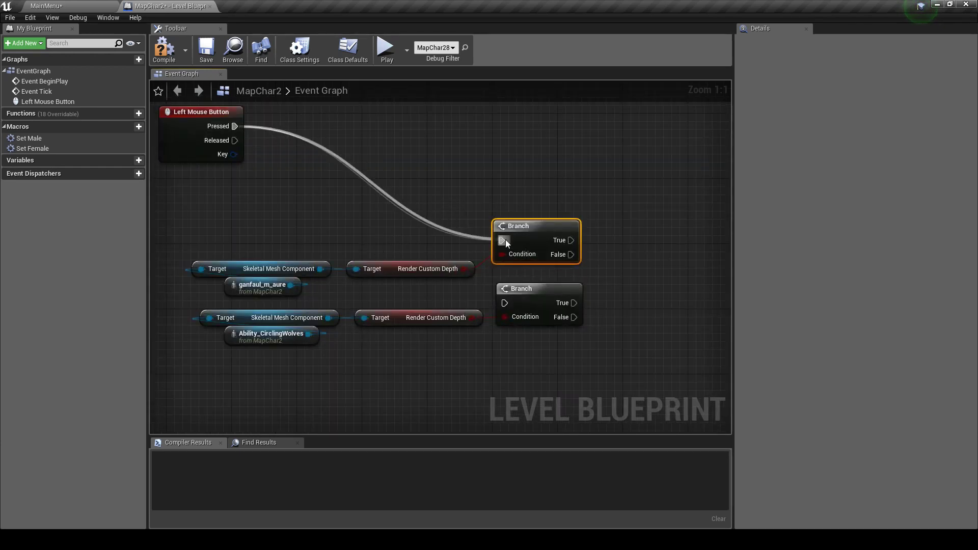
drag(565, 254, 505, 303)
scroll(380, 231, down, 1)
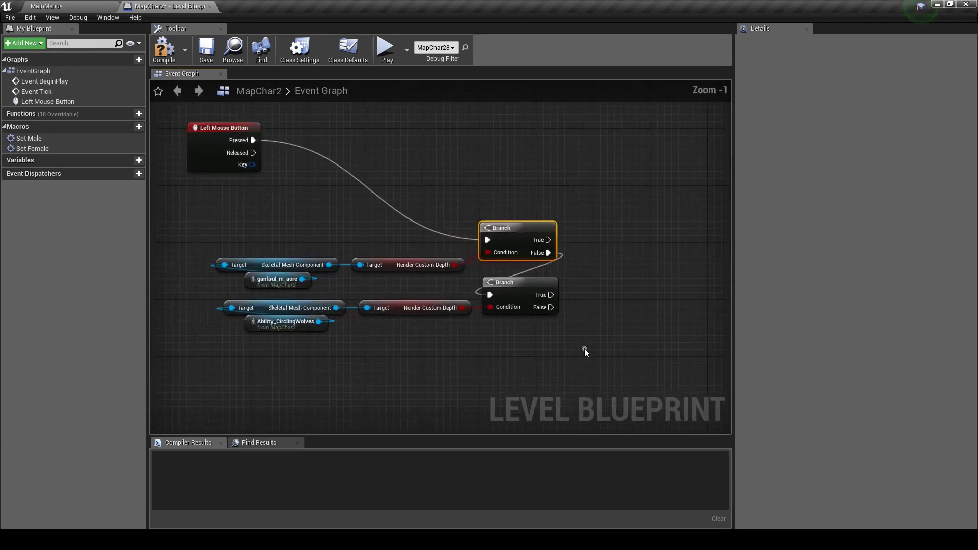
drag(251, 245, 540, 331)
right_click(518, 247)
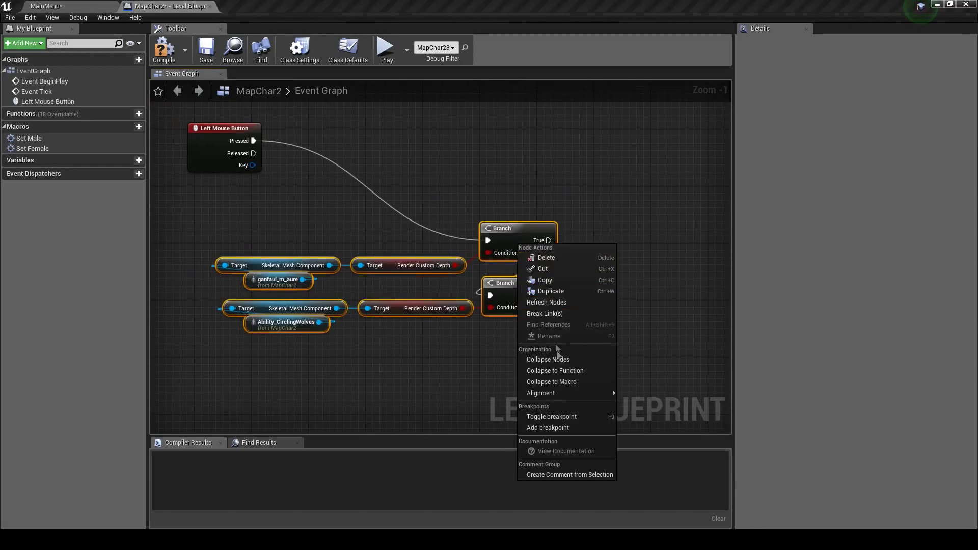
Step: Collapse the Branch checks into a macro, rename it Get Choised Char, and open its graph
mouse_move(573, 400)
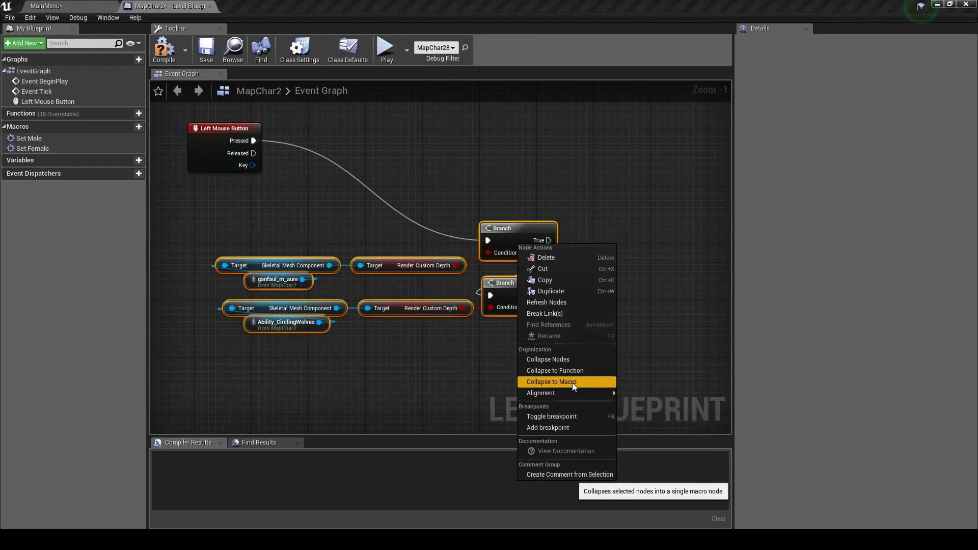
click(572, 384)
text(Get Choised)
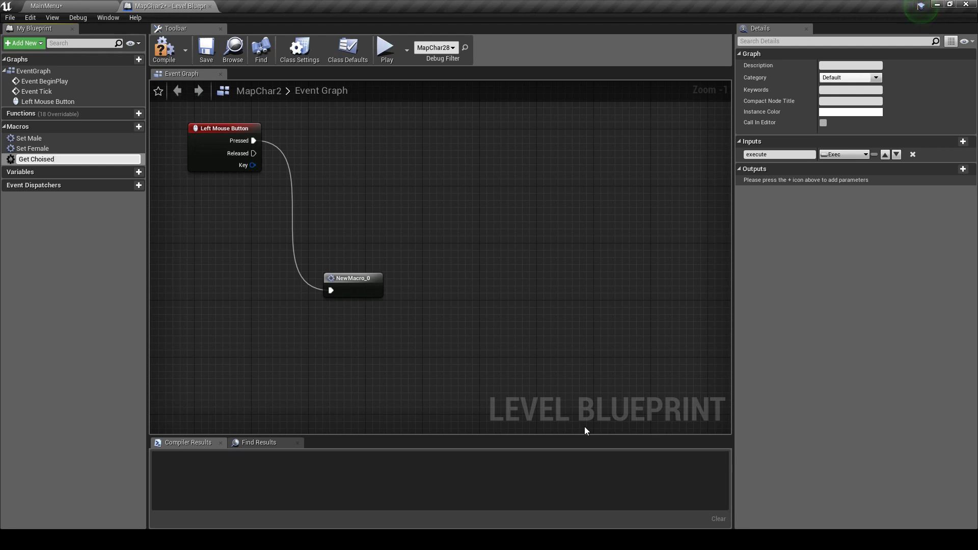
key(Return)
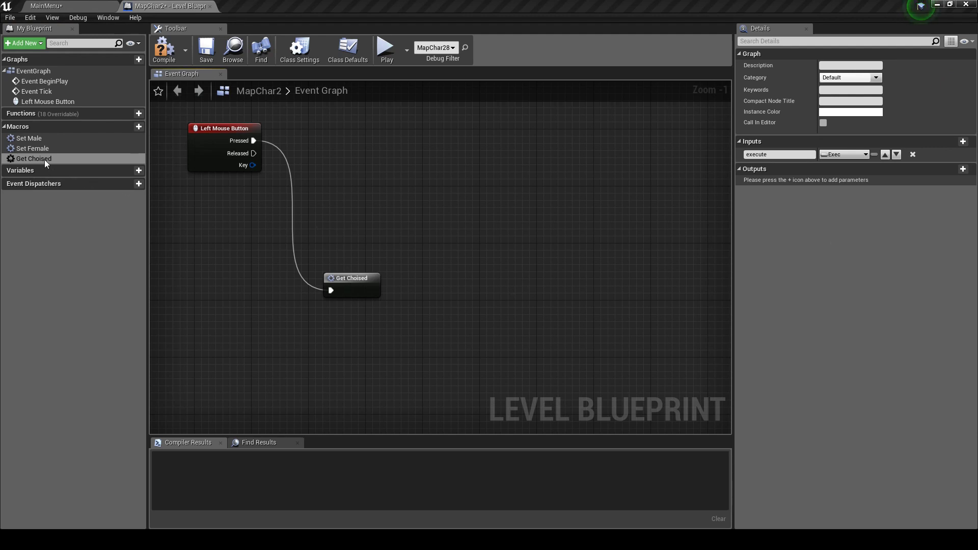
click(102, 160)
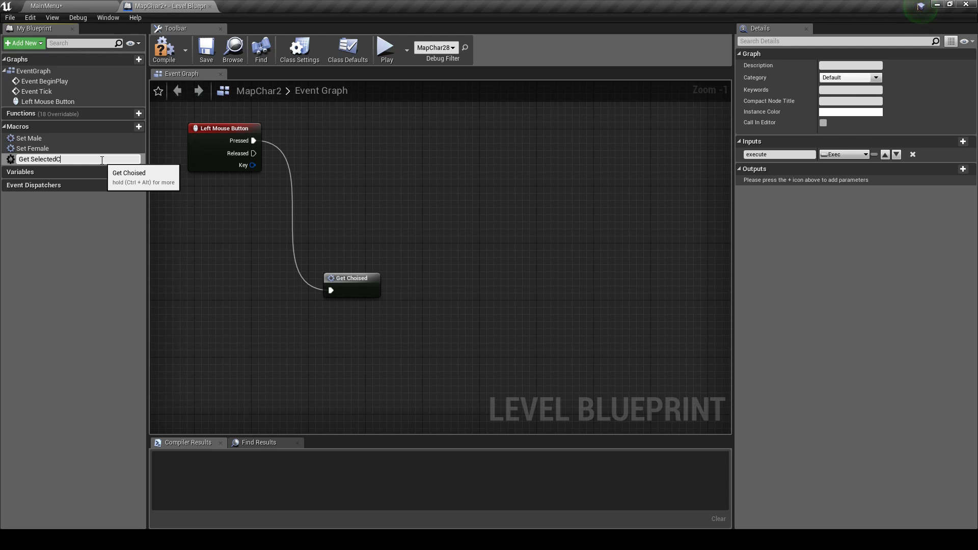
text( Char)
key(Return)
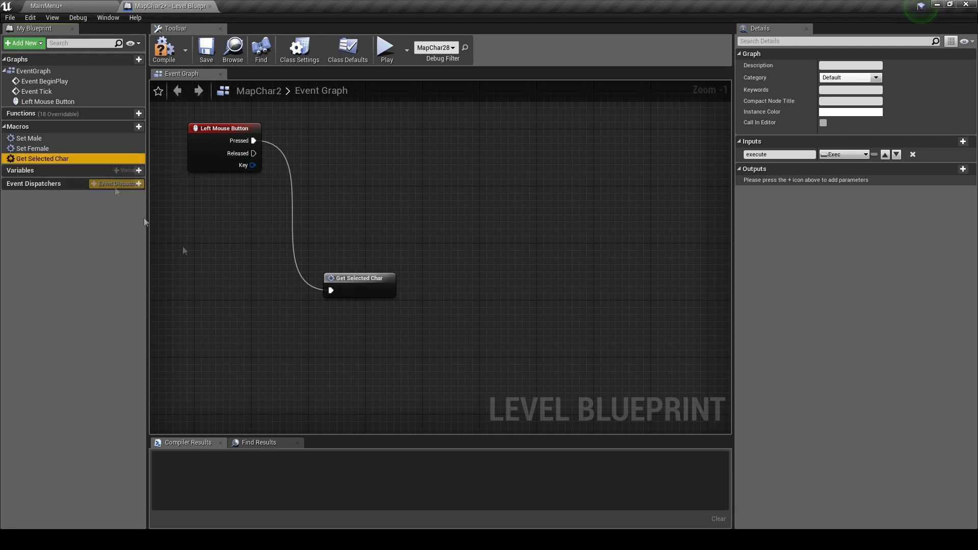
drag(365, 293, 335, 150)
double_click(344, 139)
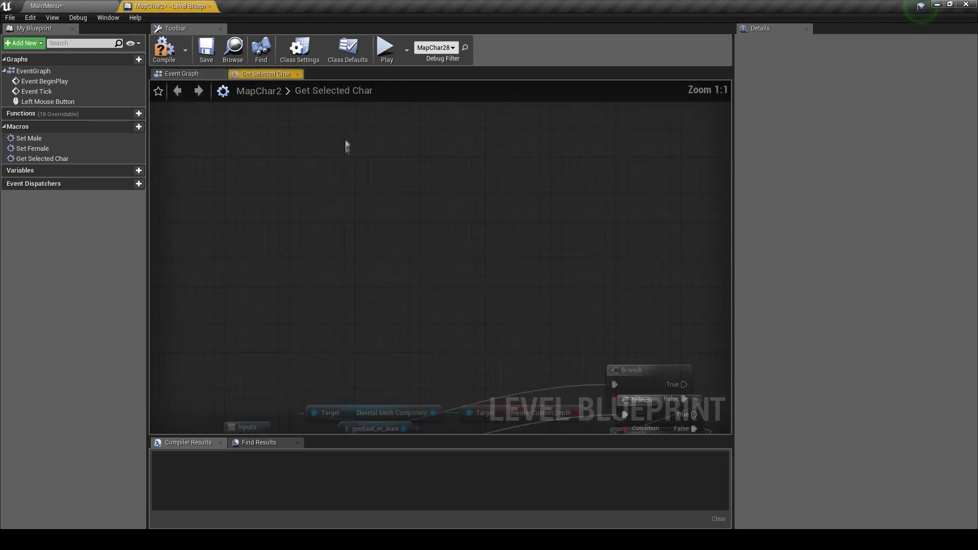
Step: Add a macro output named male from the first Branch's True pin
click(196, 279)
right_drag(193, 224, 332, 232)
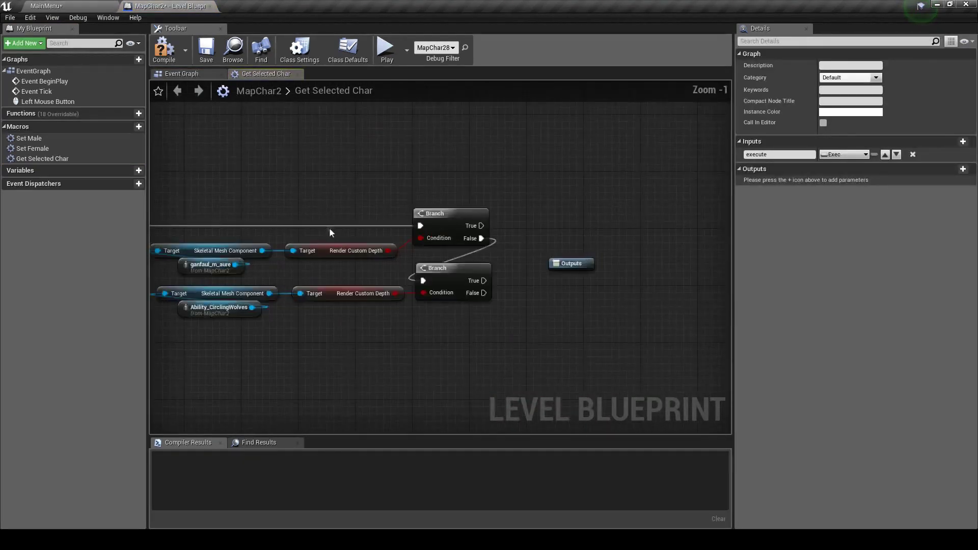
mouse_move(478, 226)
mouse_down()
mouse_move(581, 270)
mouse_move(577, 222)
mouse_up()
click(745, 182)
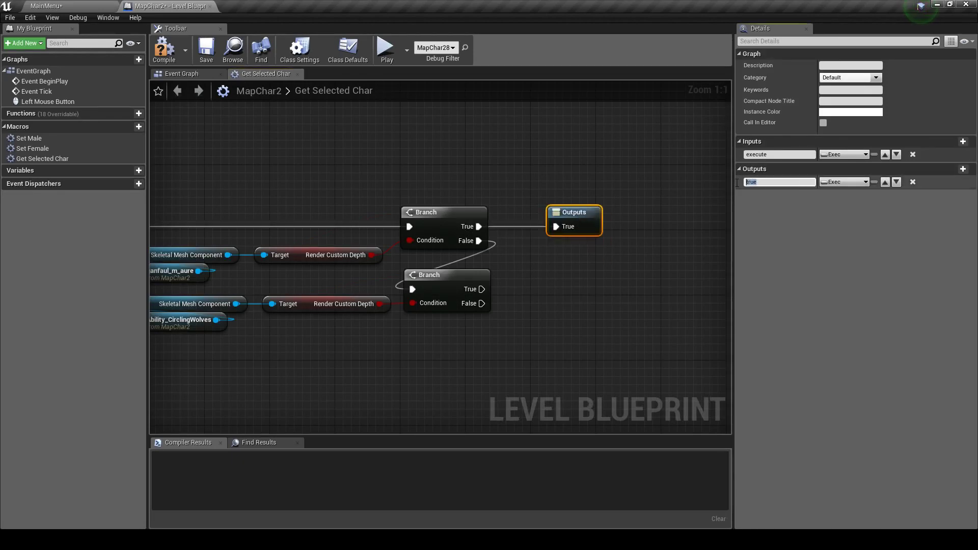
text(male)
key(Return)
Step: Add outputs female and not selected from the second Branch's True and False pins
drag(482, 289, 588, 222)
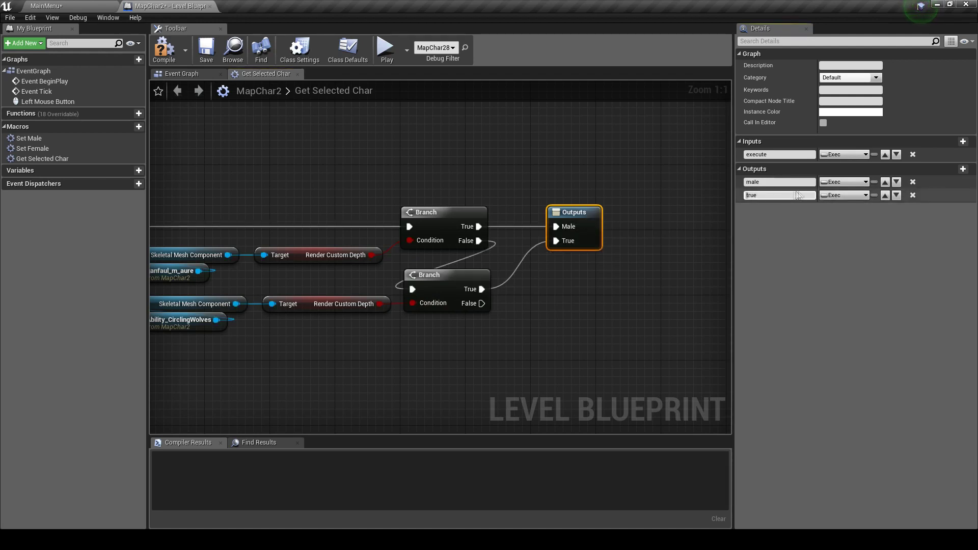
click(778, 195)
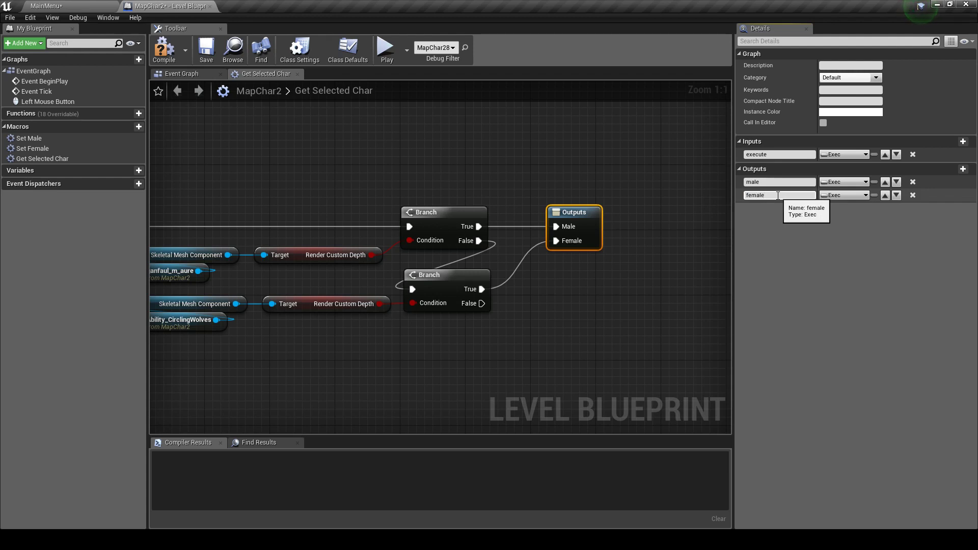
key(Return)
scroll(571, 166, down, 2)
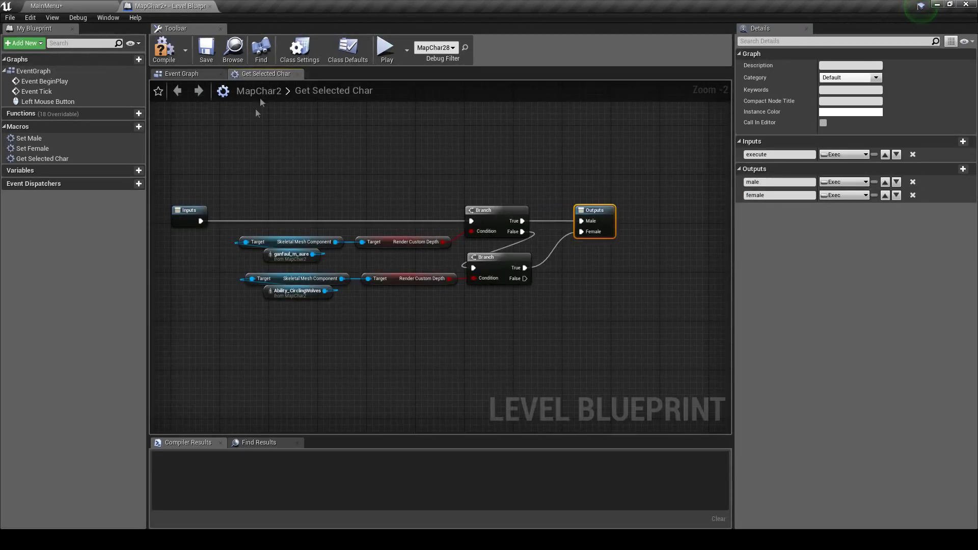
scroll(579, 308, up, 3)
drag(472, 269, 579, 193)
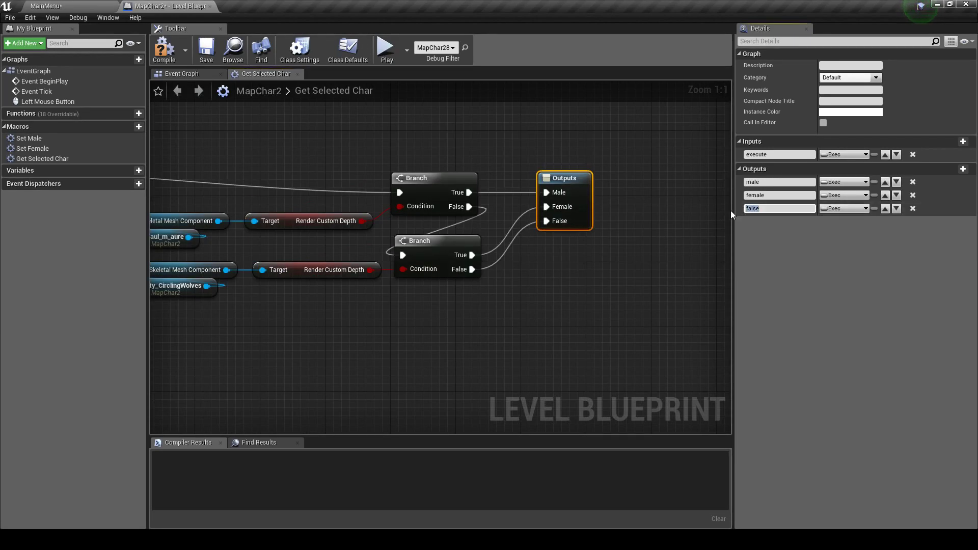
text(lected)
key(Return)
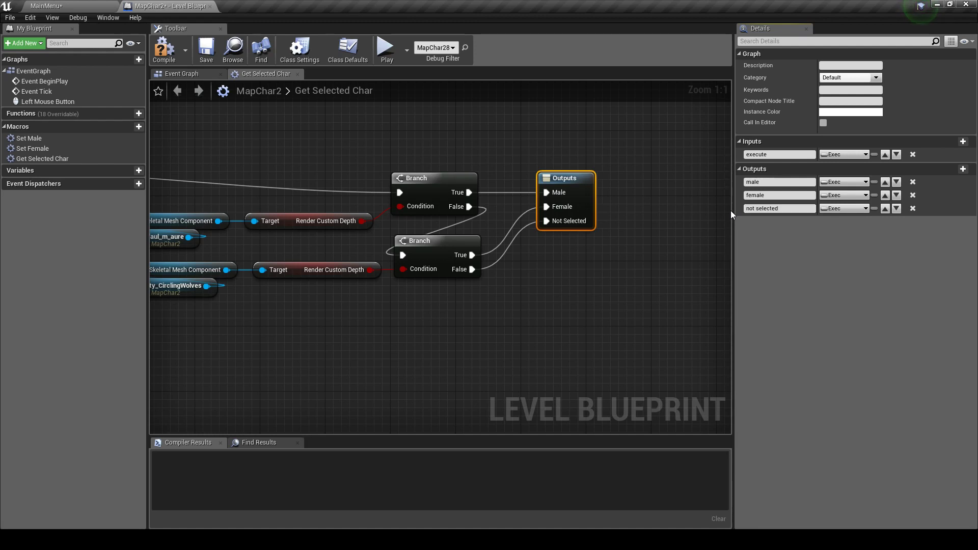
Step: Close the macro, save MapChar2, and return to the MainMenu level editor
click(297, 74)
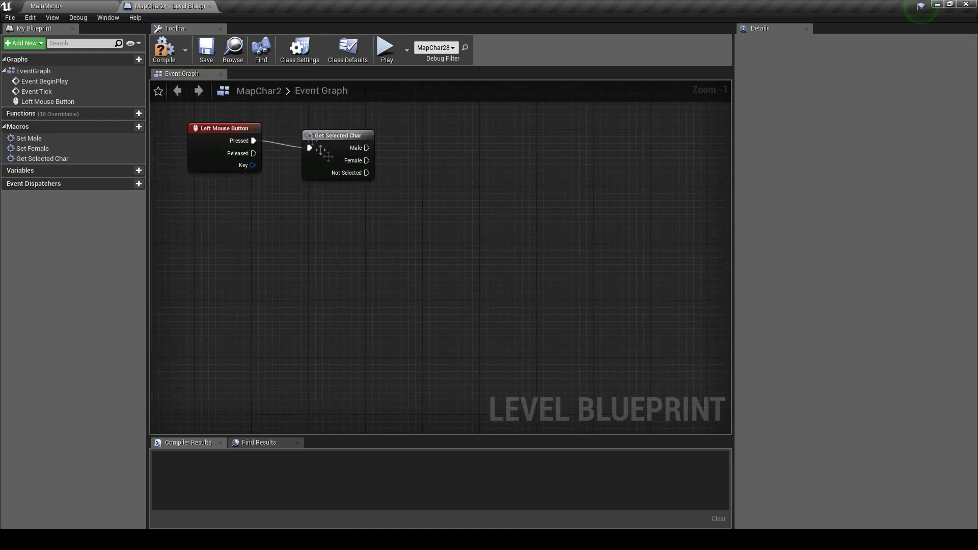
right_drag(484, 255, 433, 266)
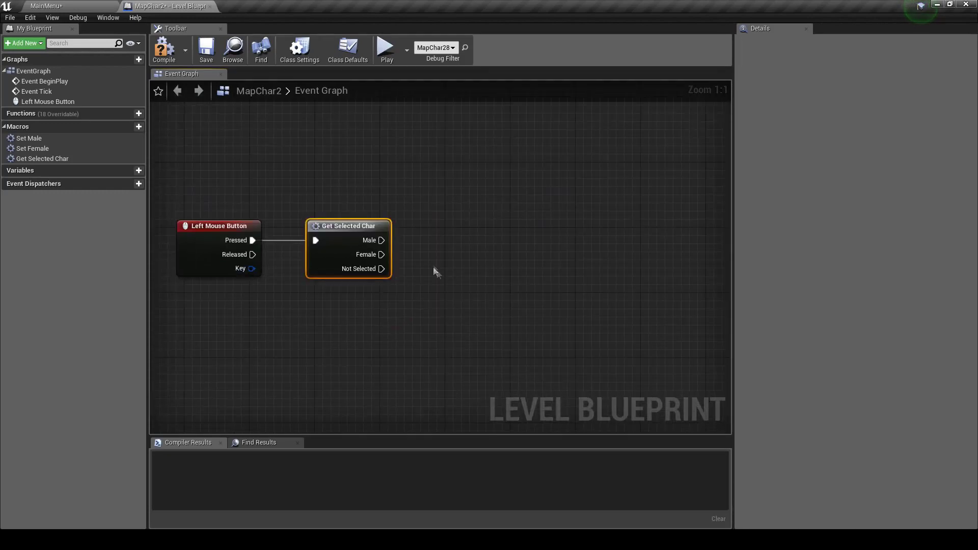
click(207, 50)
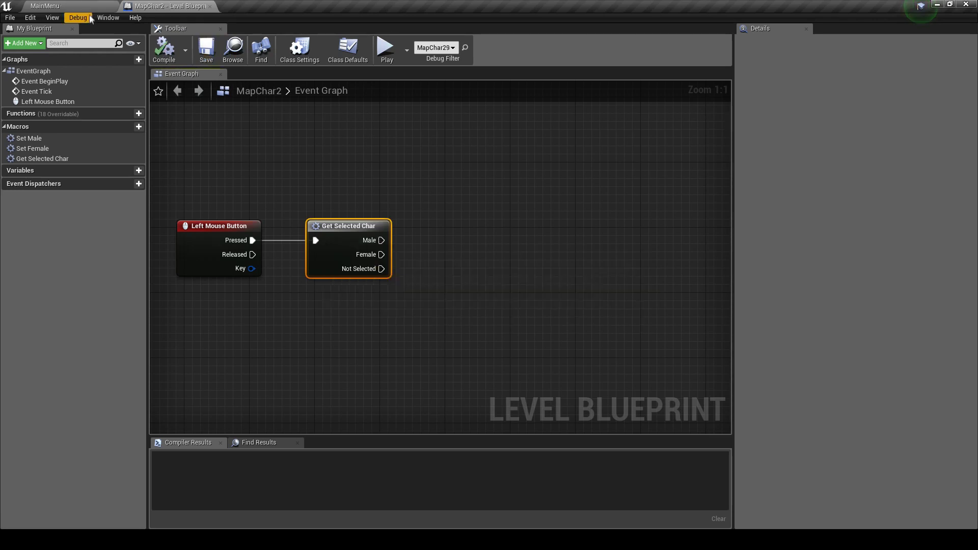
click(74, 6)
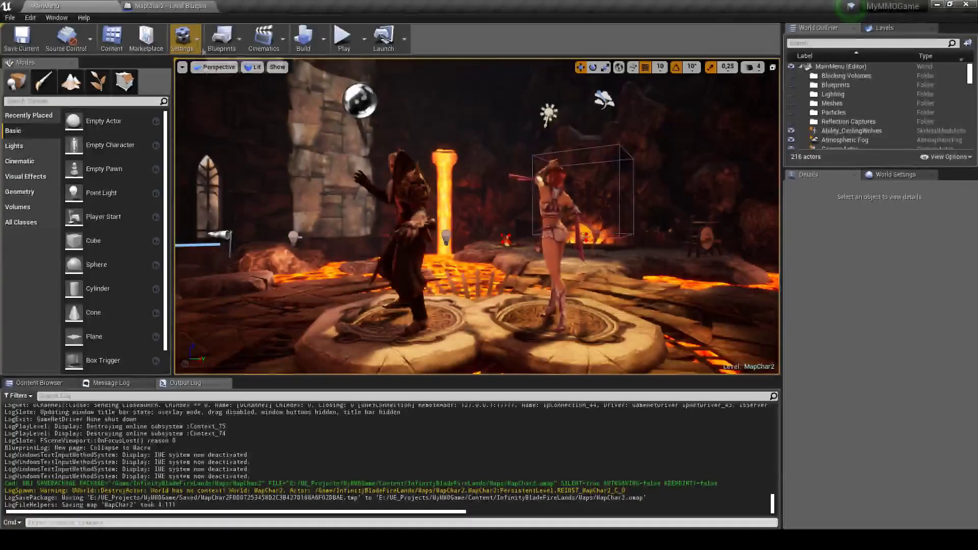
Step: Open WBP_ChangeChar from the Content Browser's UI folder and select its Create button
click(41, 382)
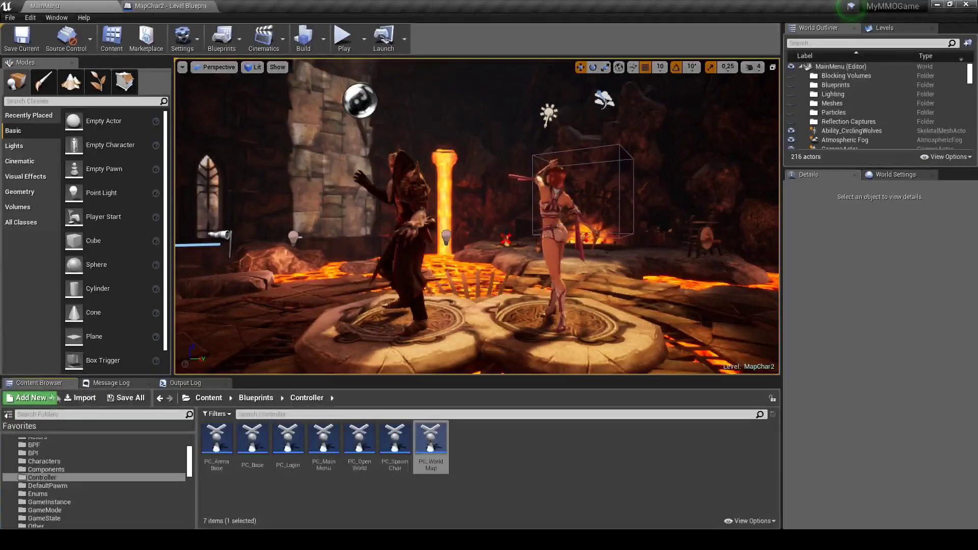
scroll(70, 482, down, 10)
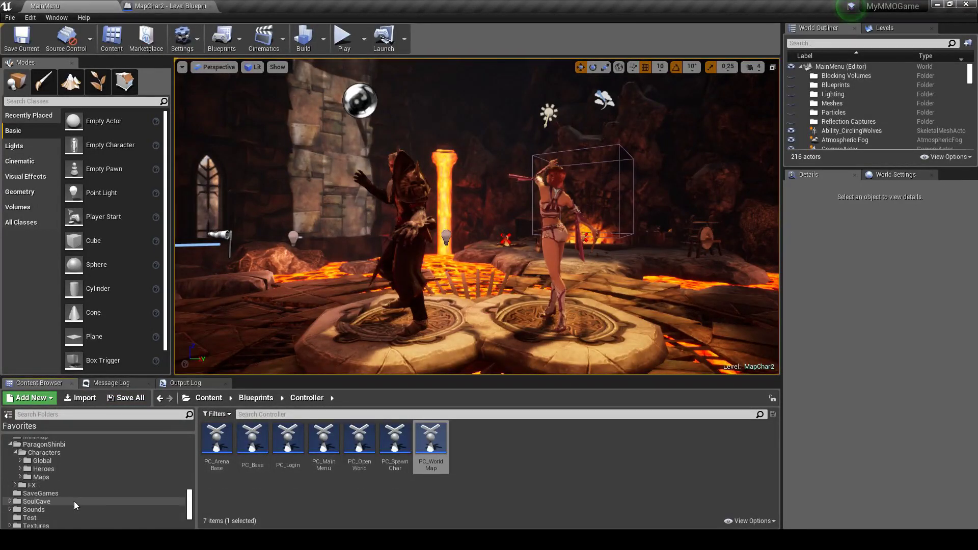
click(74, 503)
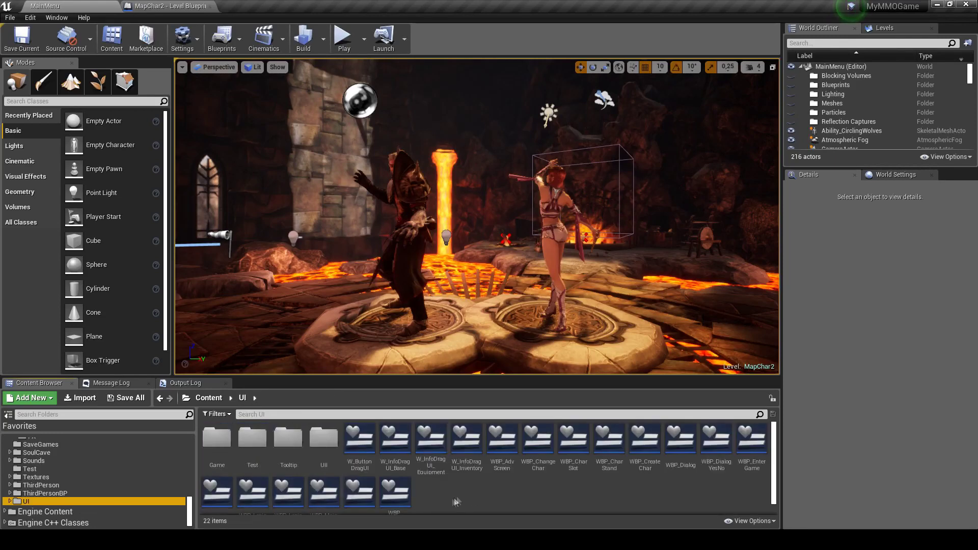
scroll(497, 486, down, 1)
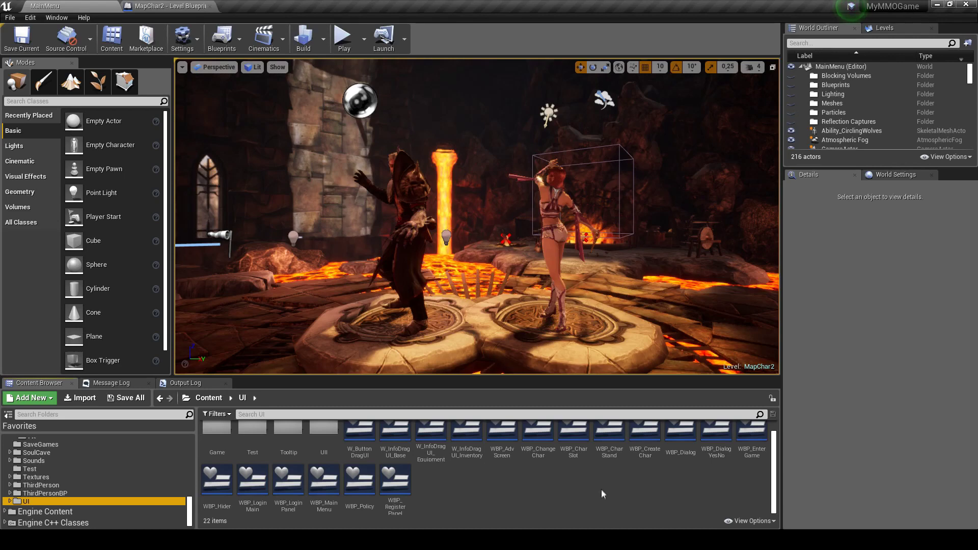
double_click(538, 438)
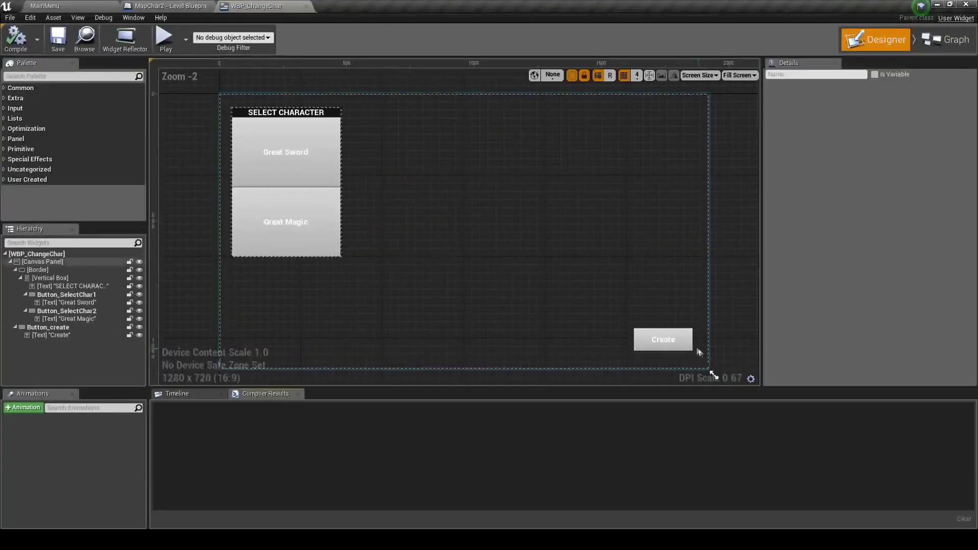
click(667, 340)
Step: In WBP_ChangeChar's Create button handler, select the Create New Char node group
scroll(860, 283, down, 5)
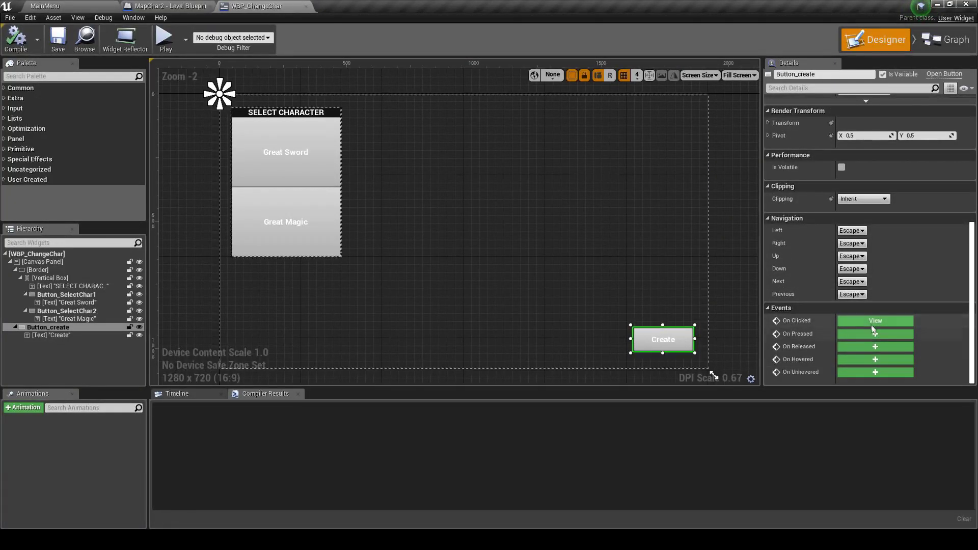
click(876, 321)
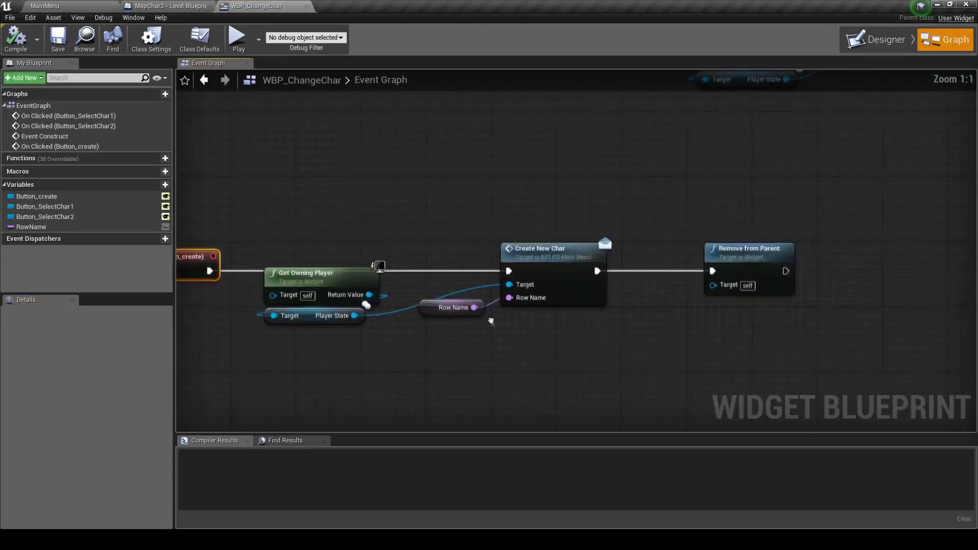
right_drag(463, 346, 555, 312)
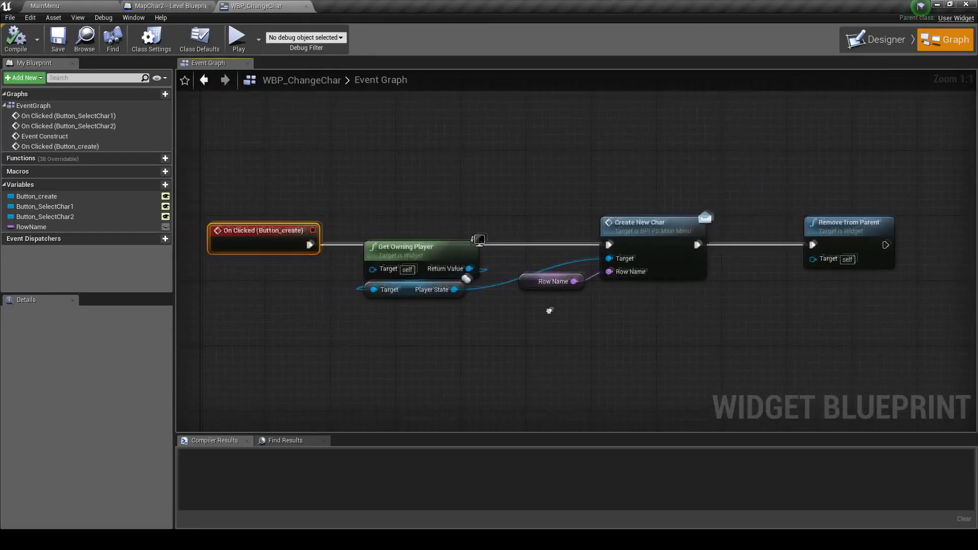
scroll(553, 307, down, 2)
drag(441, 230, 603, 340)
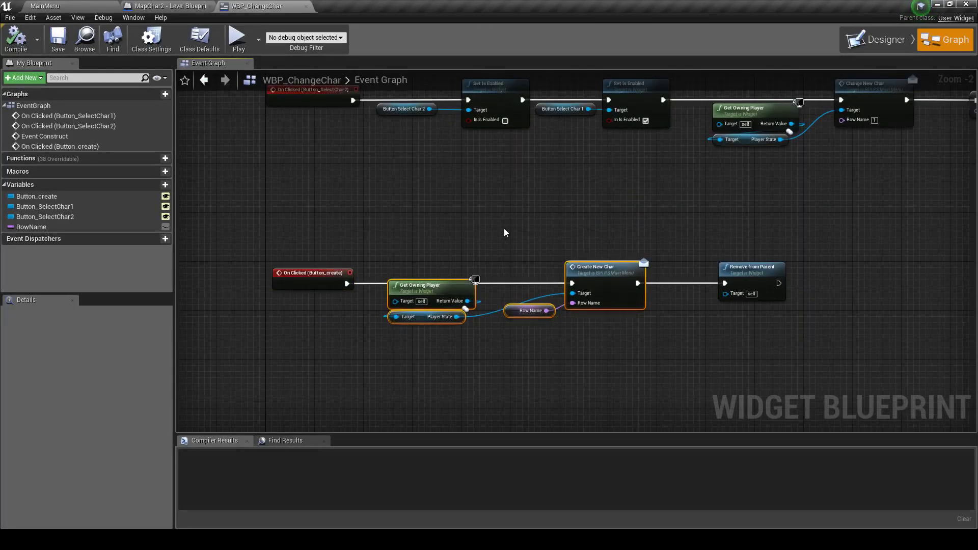
Step: Paste the Create New Char nodes into the MapChar2 level blueprint beside Get Selected Char
click(162, 5)
scroll(482, 236, down, 3)
key(ctrl+v)
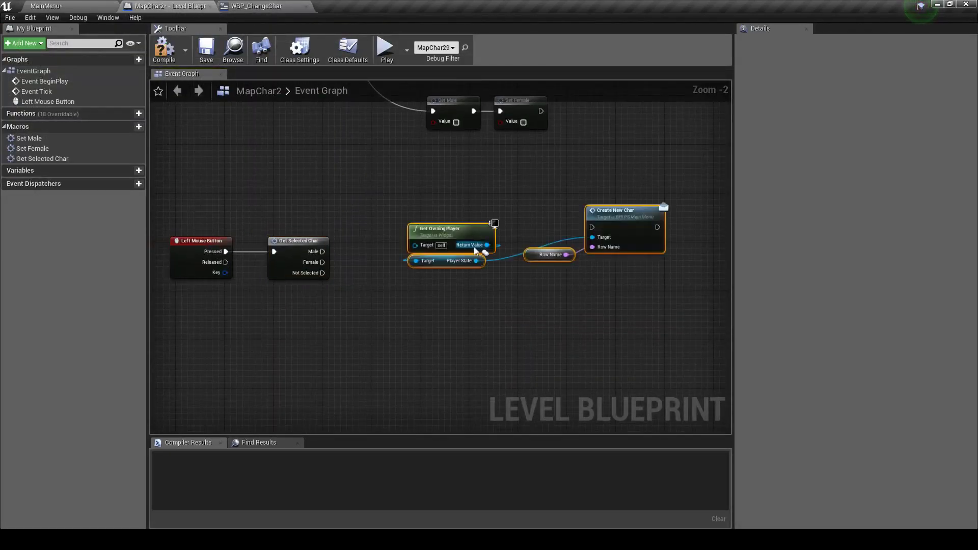
scroll(474, 247, up, 3)
right_drag(353, 341, 434, 334)
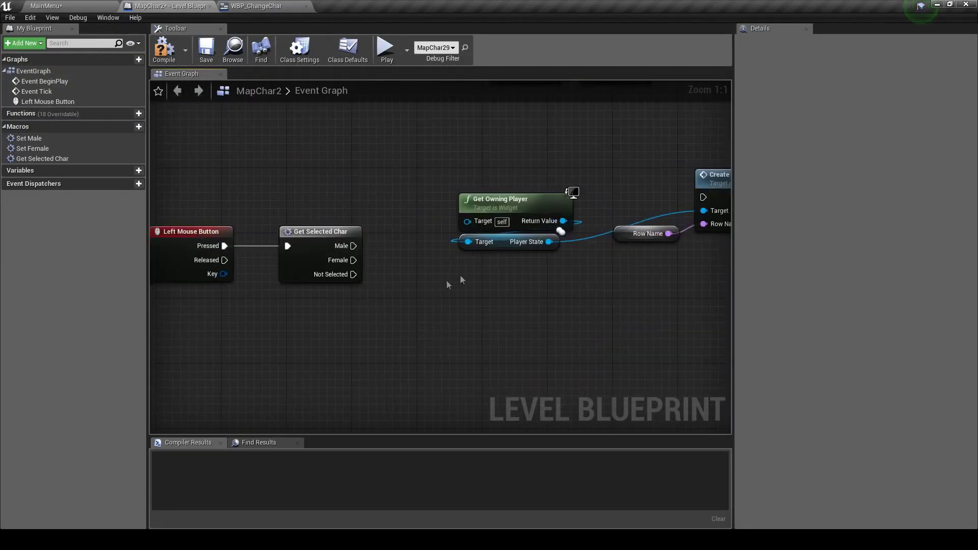
right_drag(728, 303, 605, 321)
drag(388, 219, 420, 202)
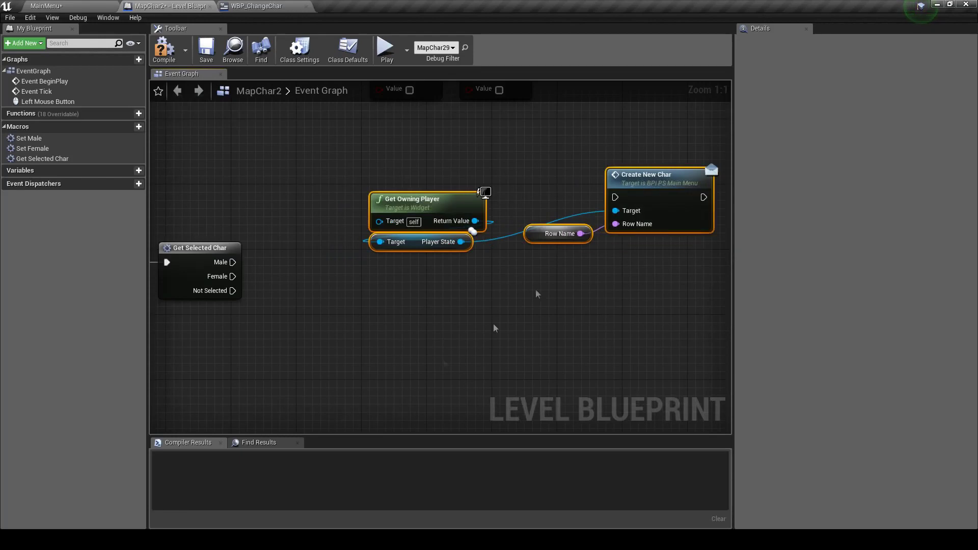
click(493, 323)
right_drag(239, 260, 339, 247)
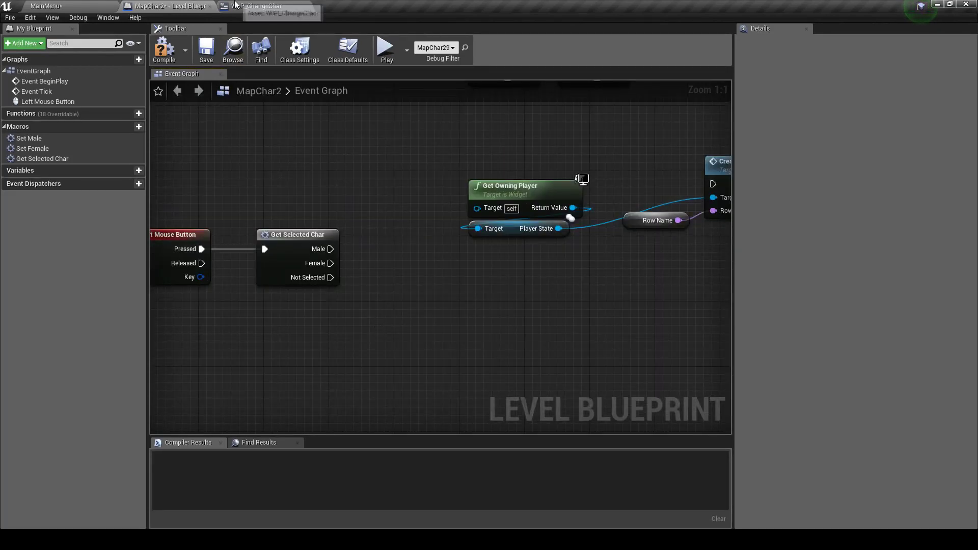
Step: Check the WBP_ChangeChar and MapChar2 graphs, then return to the main level editor
click(254, 6)
click(195, 6)
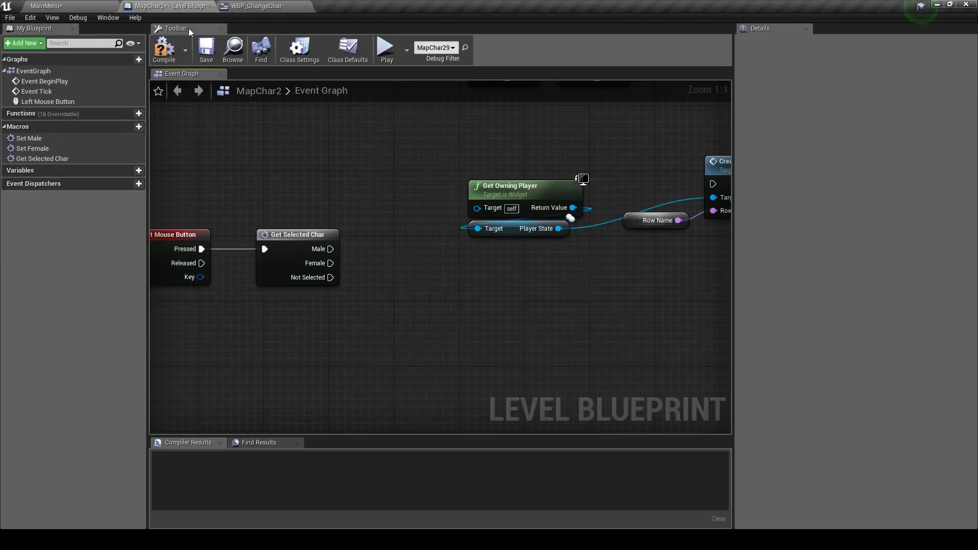
click(96, 6)
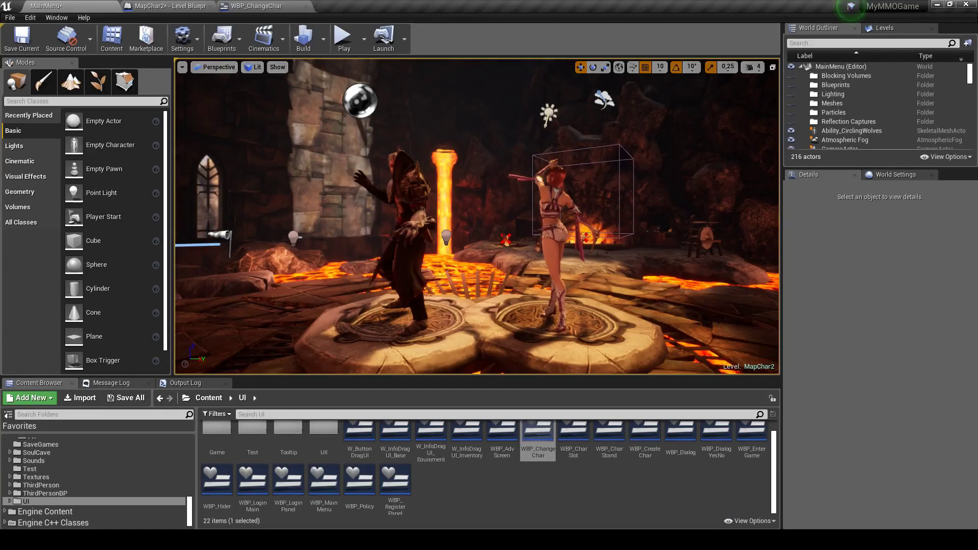
Step: Review the character-select button handlers in the WBP_ChangeChar event graph
click(533, 178)
click(259, 6)
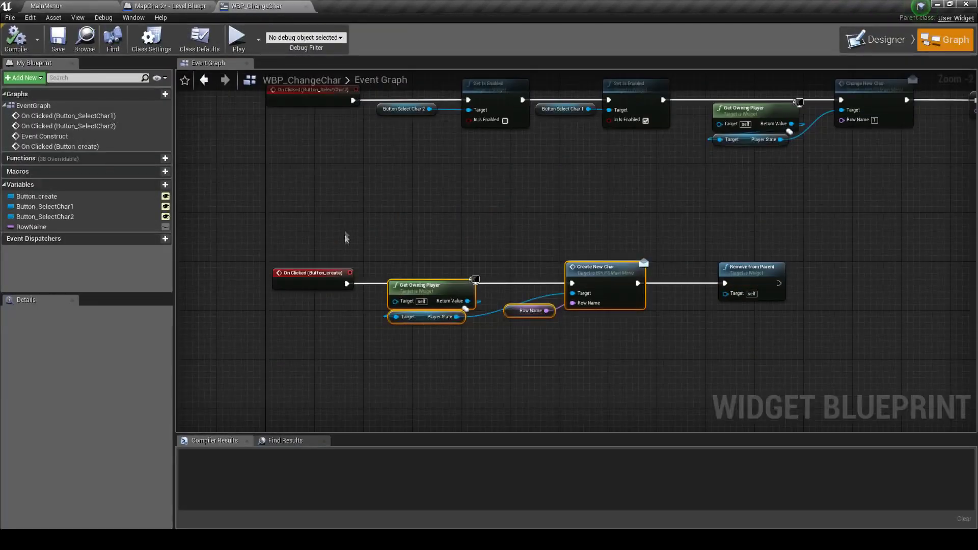
scroll(301, 154, down, 2)
right_drag(301, 270, 302, 324)
scroll(459, 255, up, 2)
scroll(642, 390, up, 2)
scroll(448, 218, down, 2)
scroll(454, 118, down, 1)
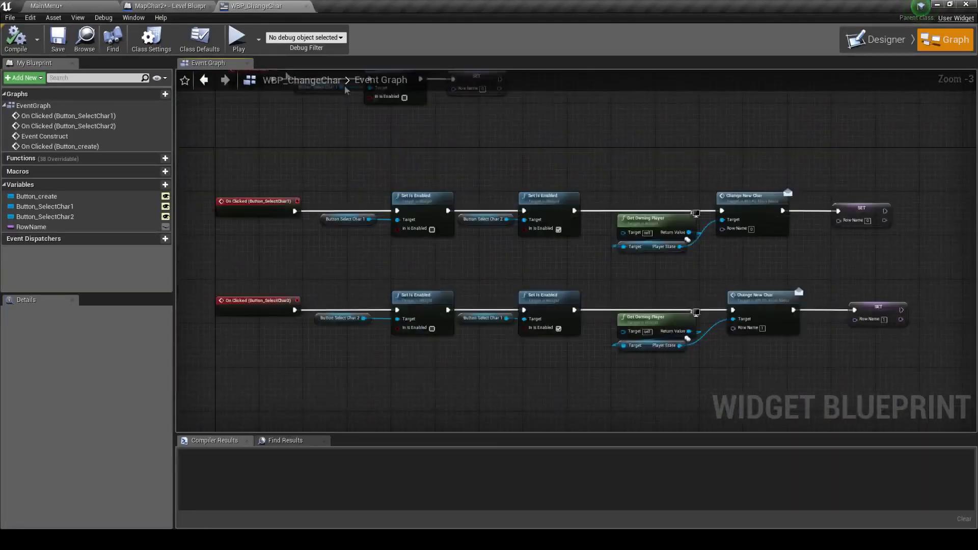
Step: Back in the level editor, open DT_CharPreset from the AssetData folder
click(46, 5)
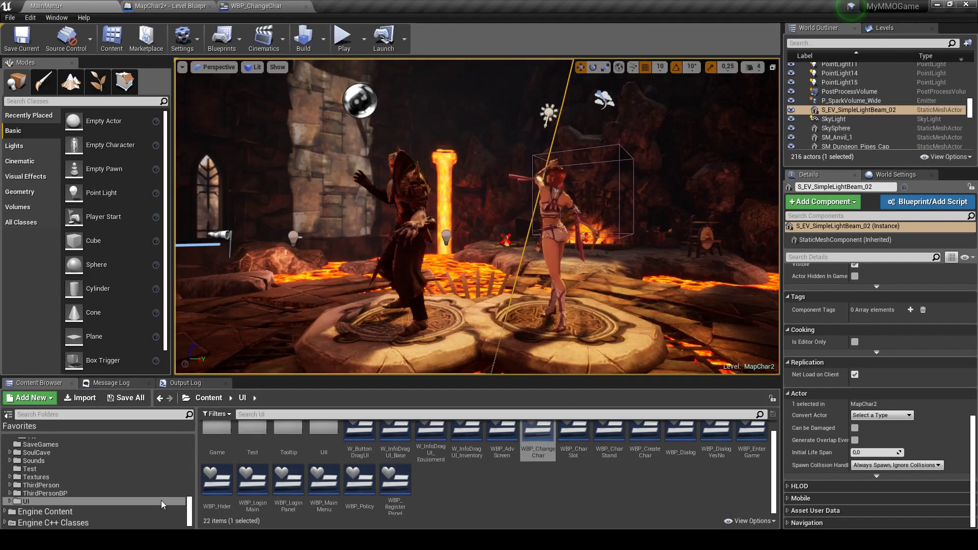
scroll(84, 499, up, 2)
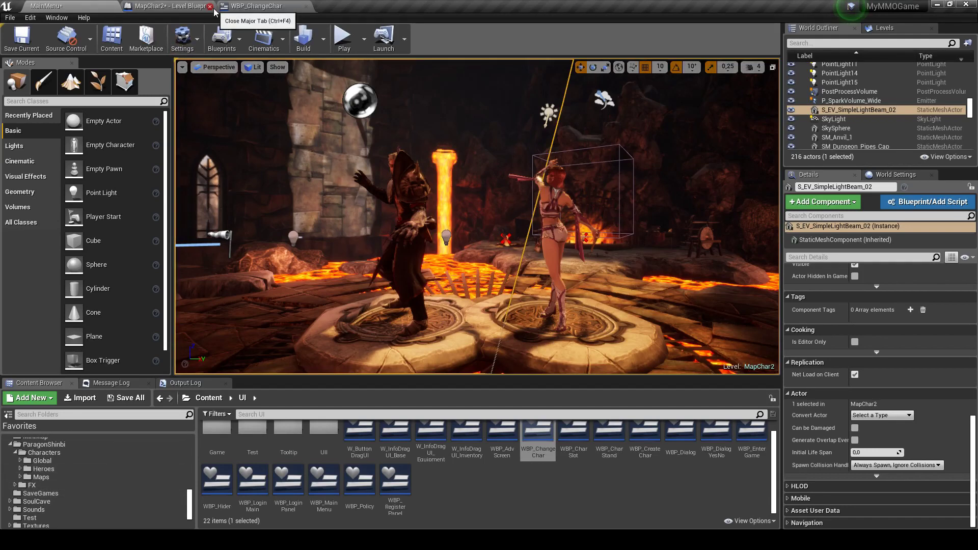
scroll(78, 489, up, 5)
scroll(78, 483, up, 3)
scroll(77, 483, up, 2)
scroll(76, 483, up, 2)
scroll(76, 483, up, 2)
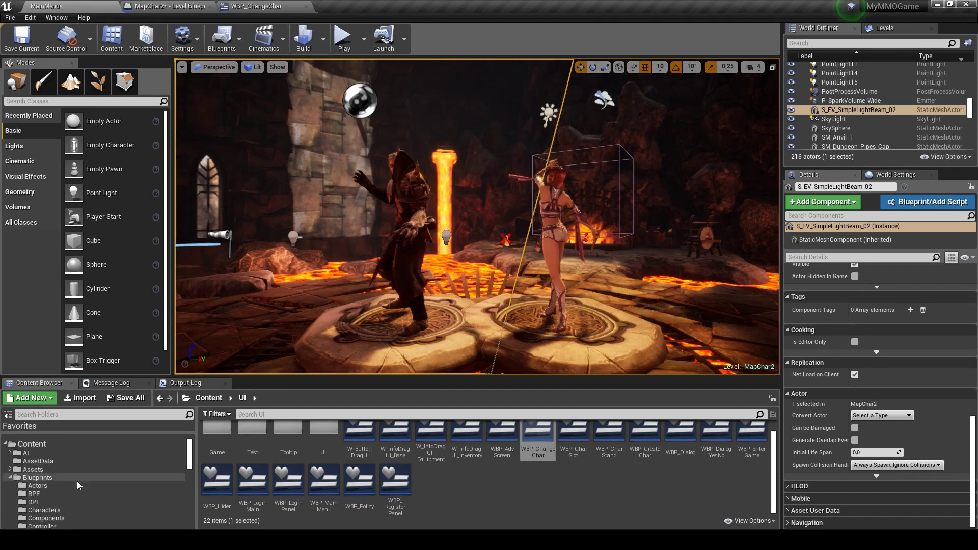
click(80, 462)
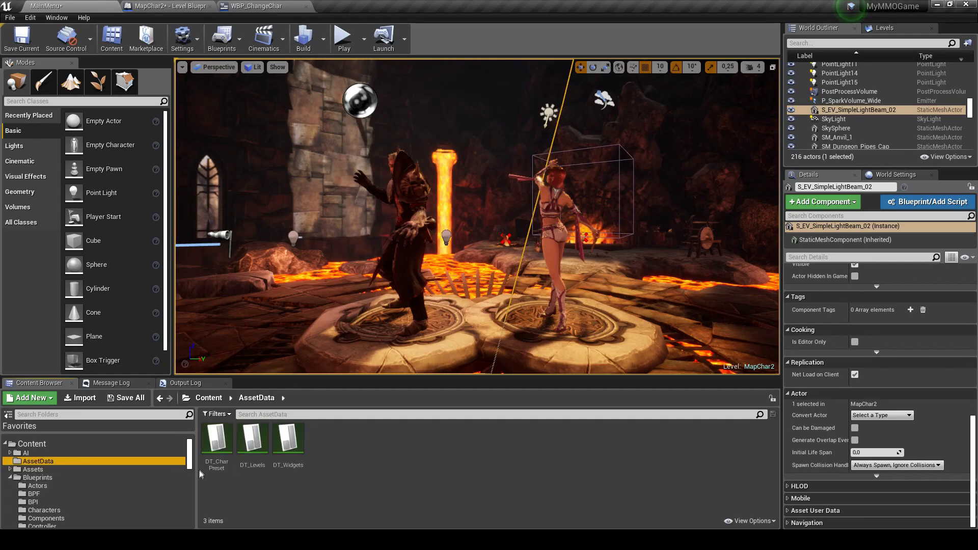
double_click(217, 441)
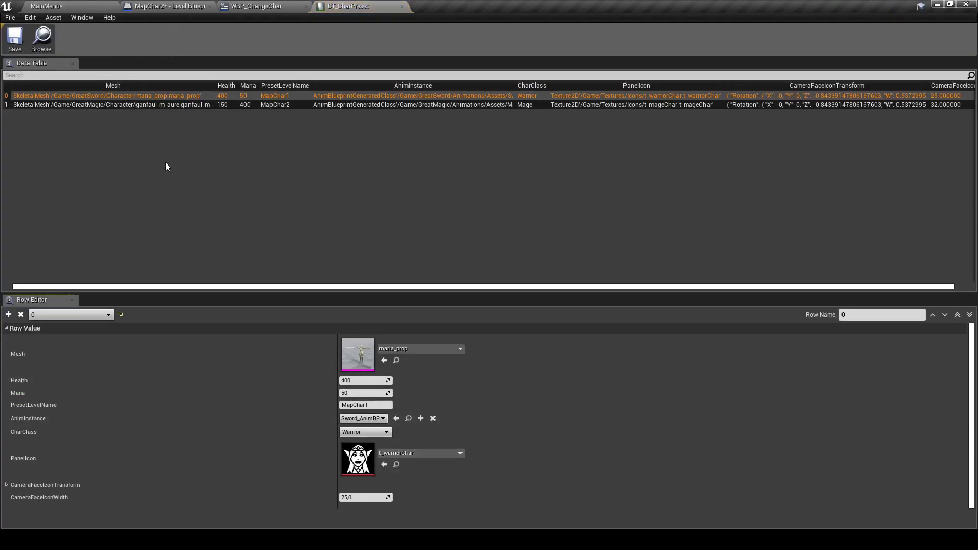
Step: Inspect the Mage row's CameraFaceIconTransform values, then append a new NewRow to DT_CharPreset
click(179, 104)
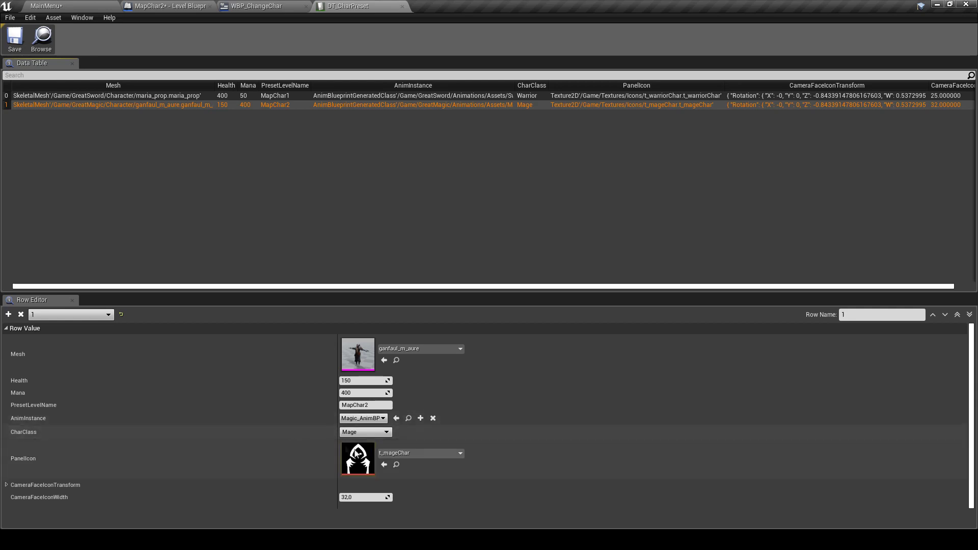
click(7, 485)
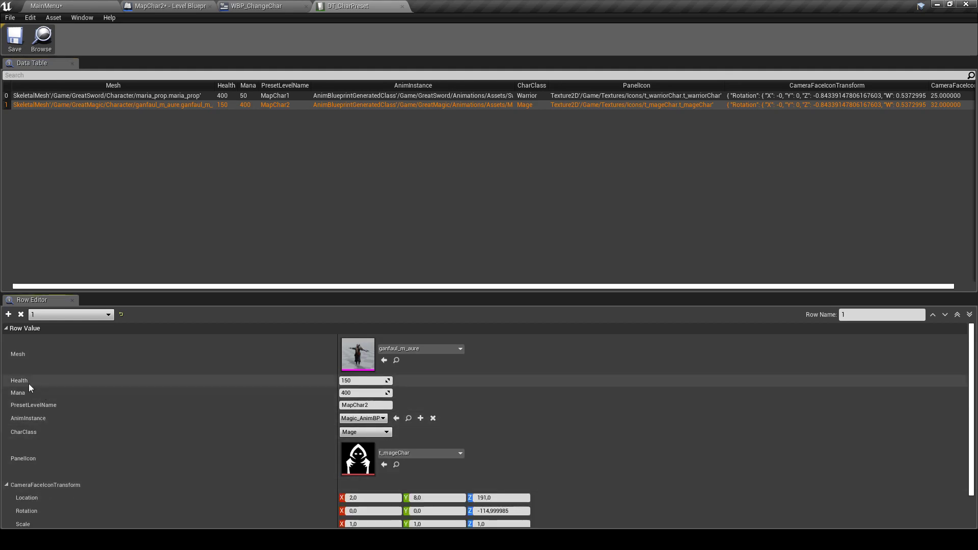
scroll(153, 398, down, 1)
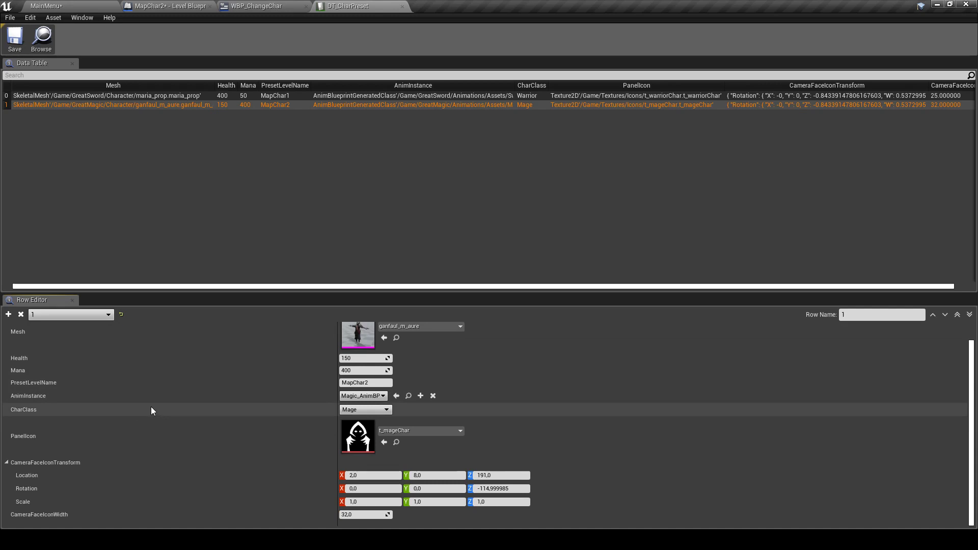
scroll(204, 398, up, 1)
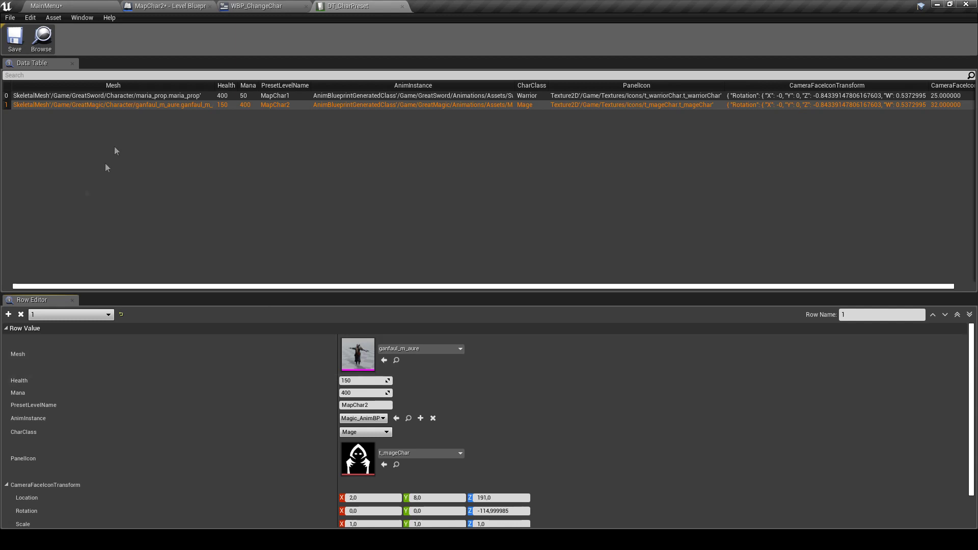
click(8, 314)
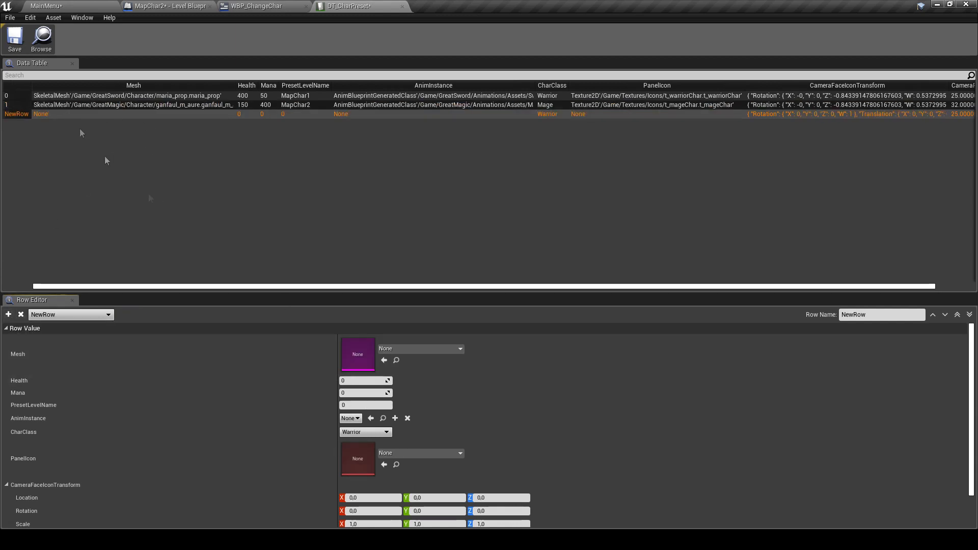
Step: Rename the new row to 2 and set its mesh to Shinbi
click(878, 316)
text(2)
key(Return)
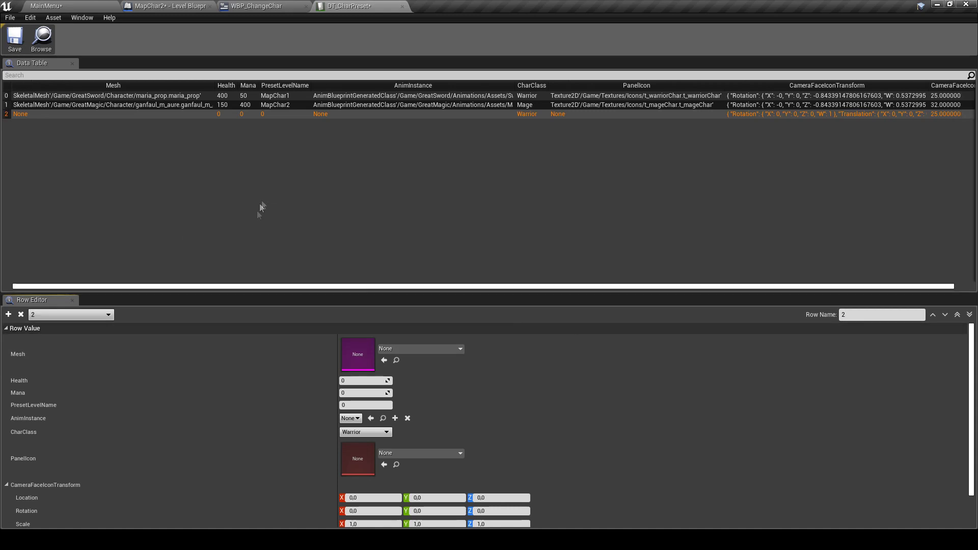
click(438, 349)
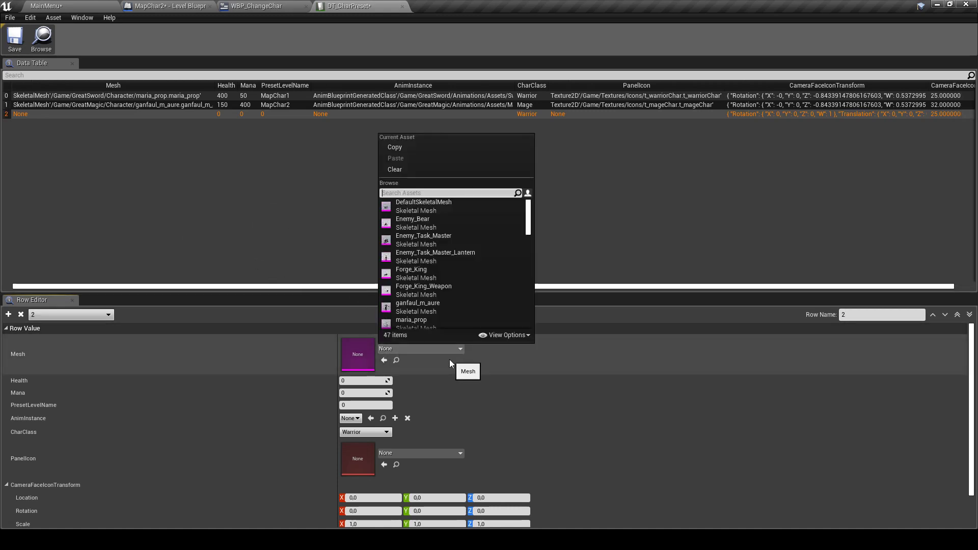
text(shi)
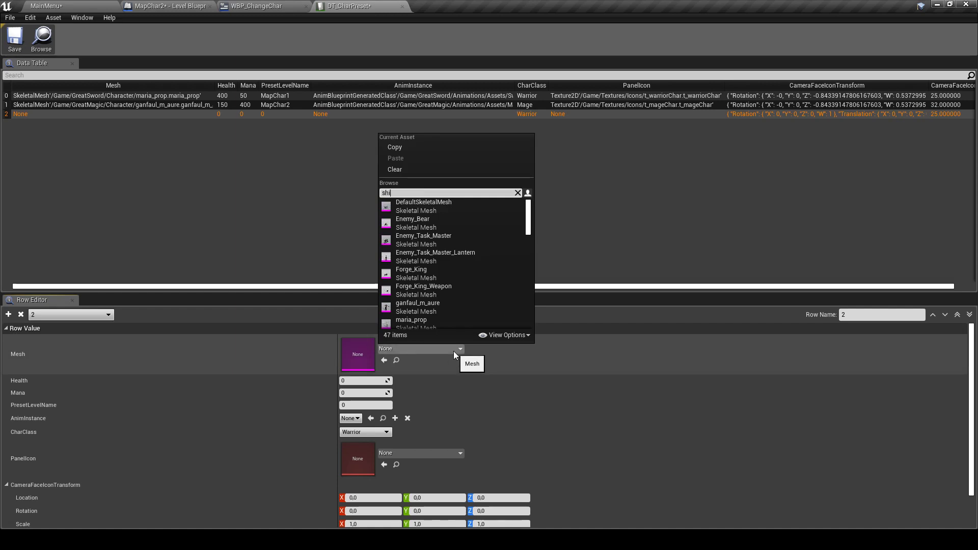
text(n)
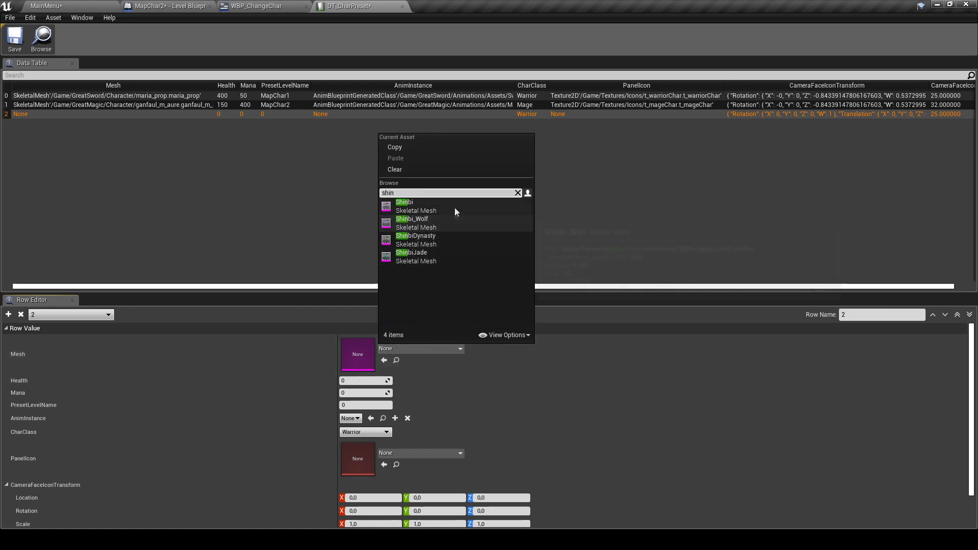
click(441, 209)
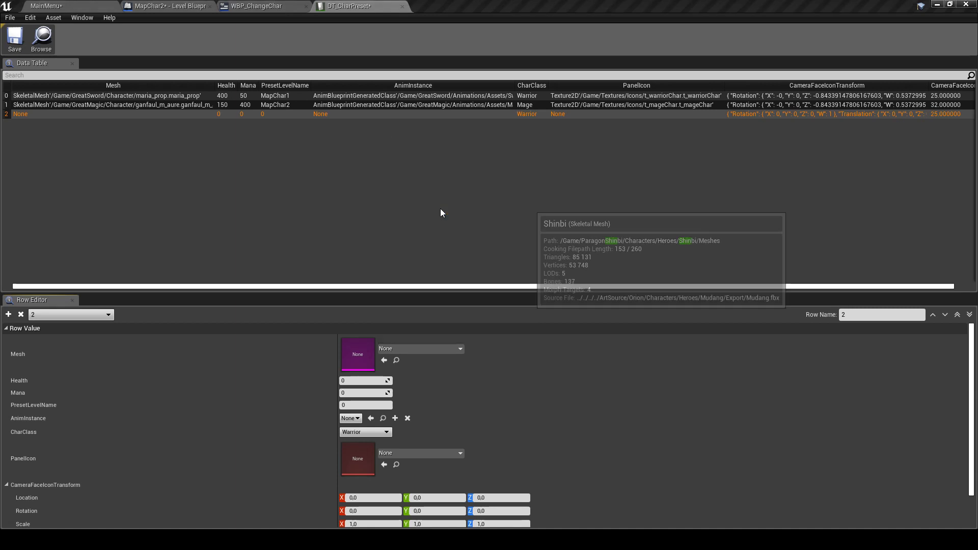
Step: Give row 2 Health 150, Mana 400 and PresetLevelName MapChar2
scroll(493, 395, down, 1)
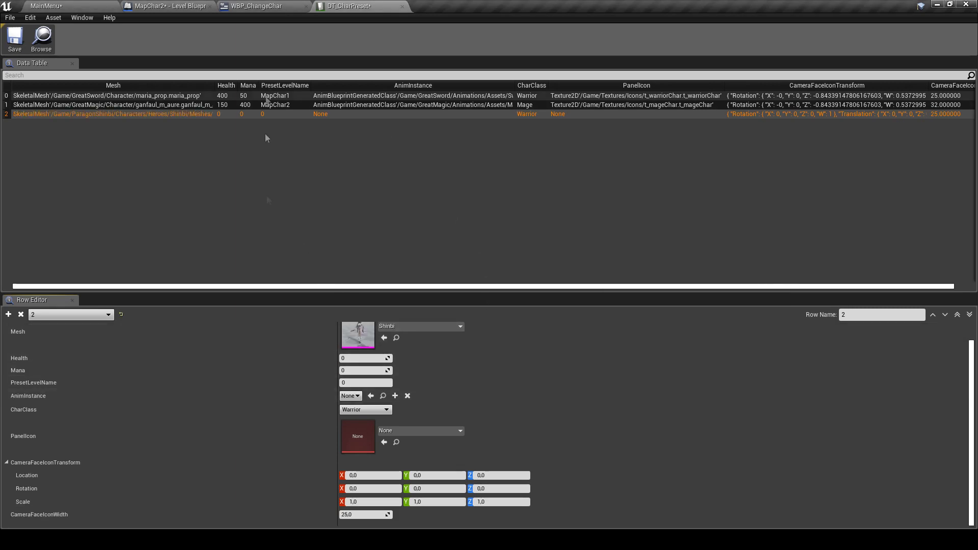
click(374, 358)
text(150)
key(Tab)
text(400)
key(Tab)
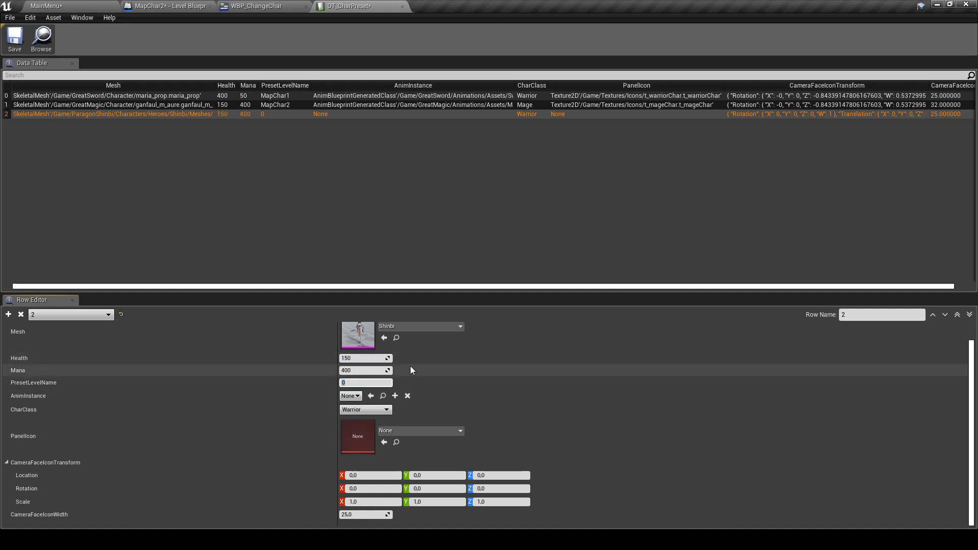
text(Ma)
text(pChar2)
key(Return)
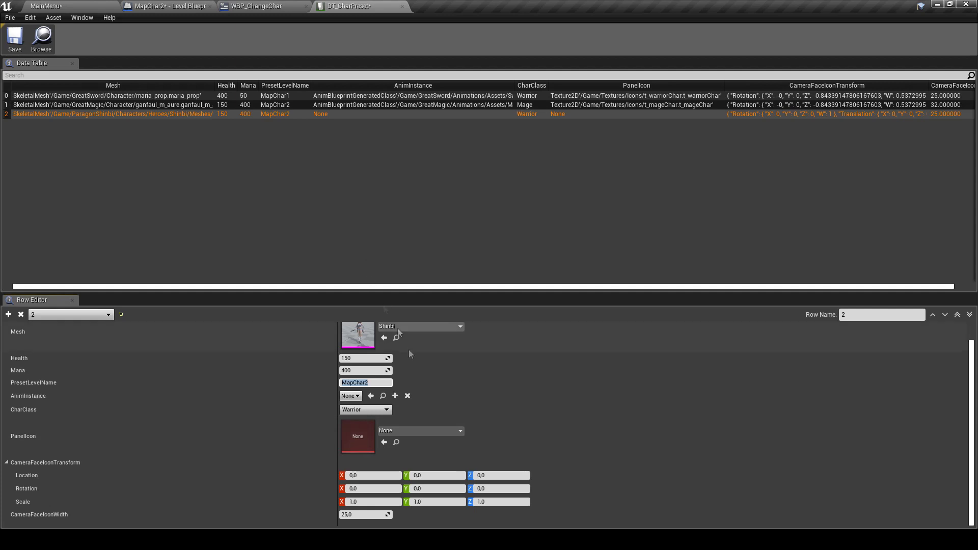
Step: After comparing with row 1, set the Shinbi row's character class to Mage
click(385, 105)
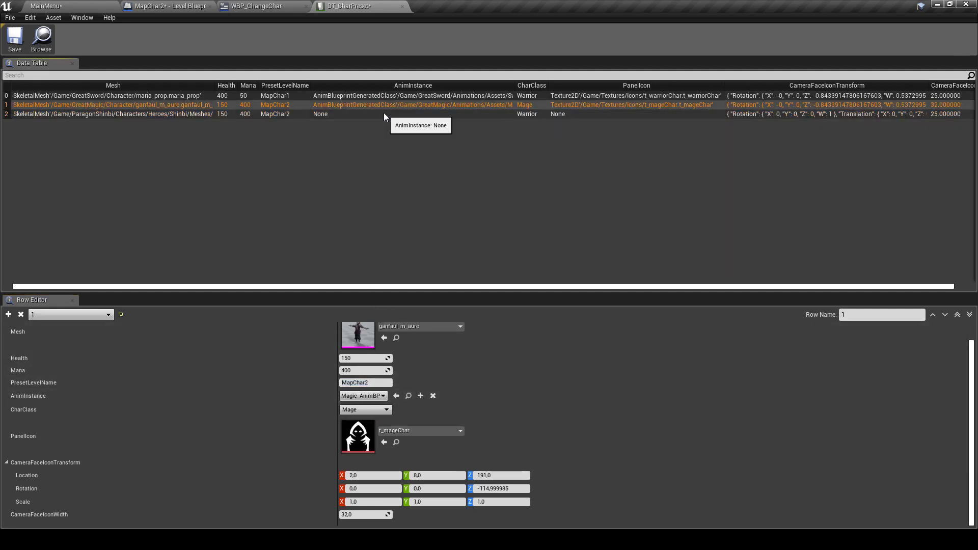
click(383, 113)
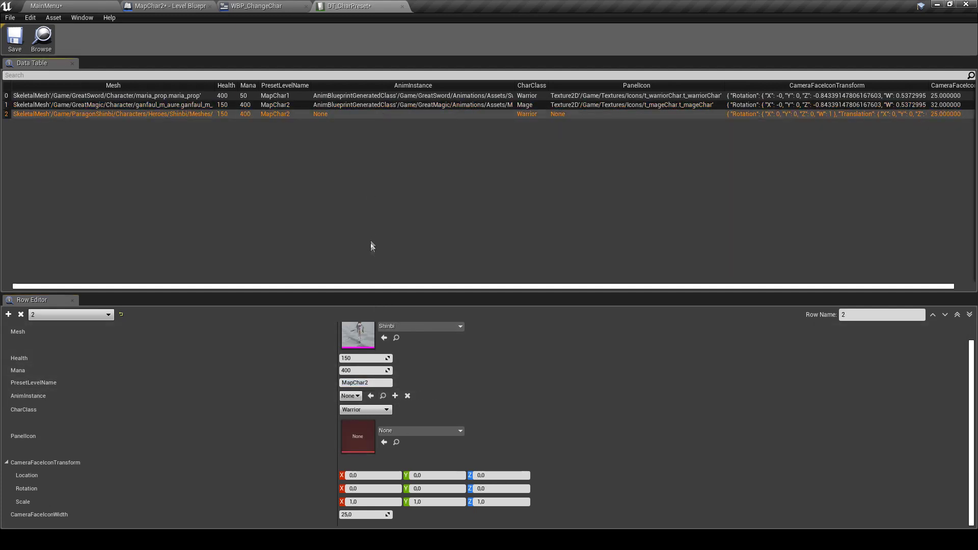
click(371, 410)
click(371, 424)
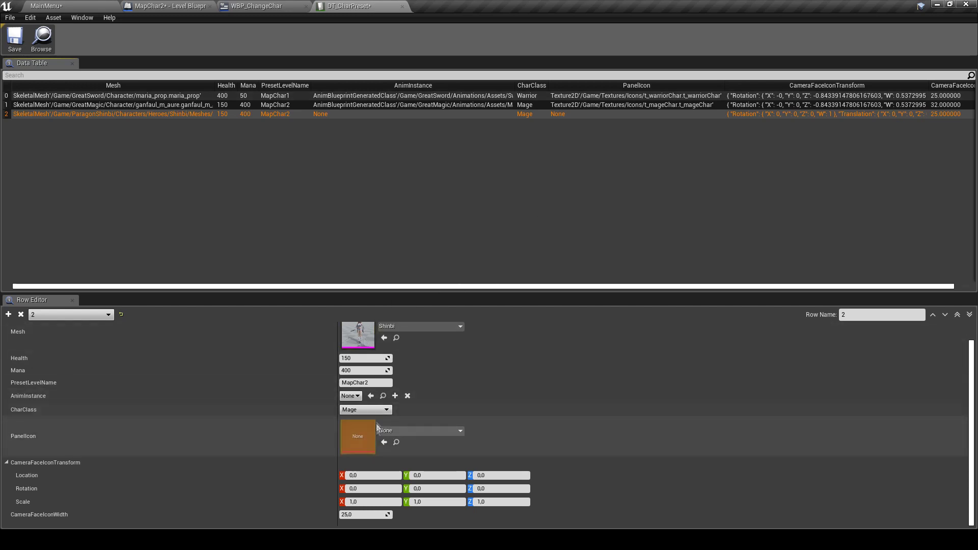
Step: Assign row 1's t_mageChar texture as the Shinbi row's PanelIcon
click(350, 104)
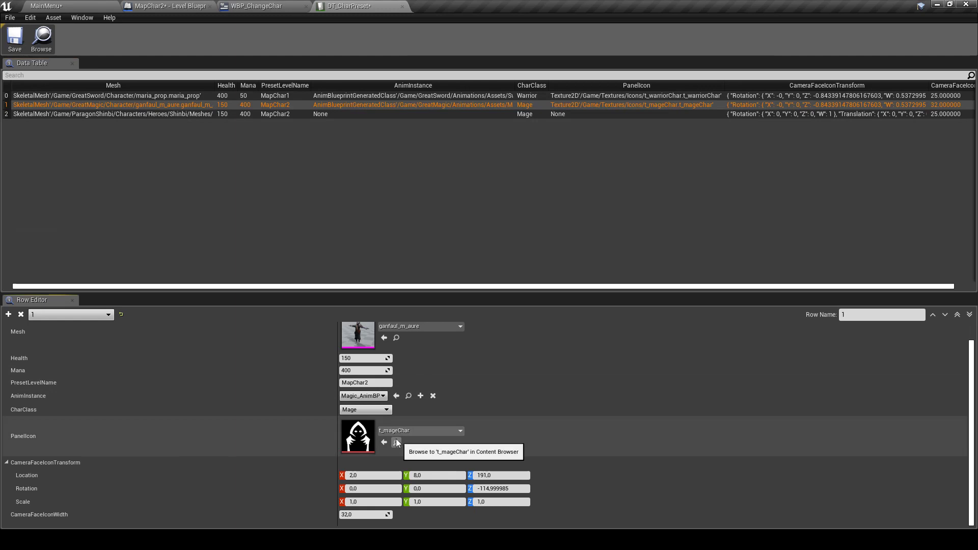
click(397, 443)
click(352, 6)
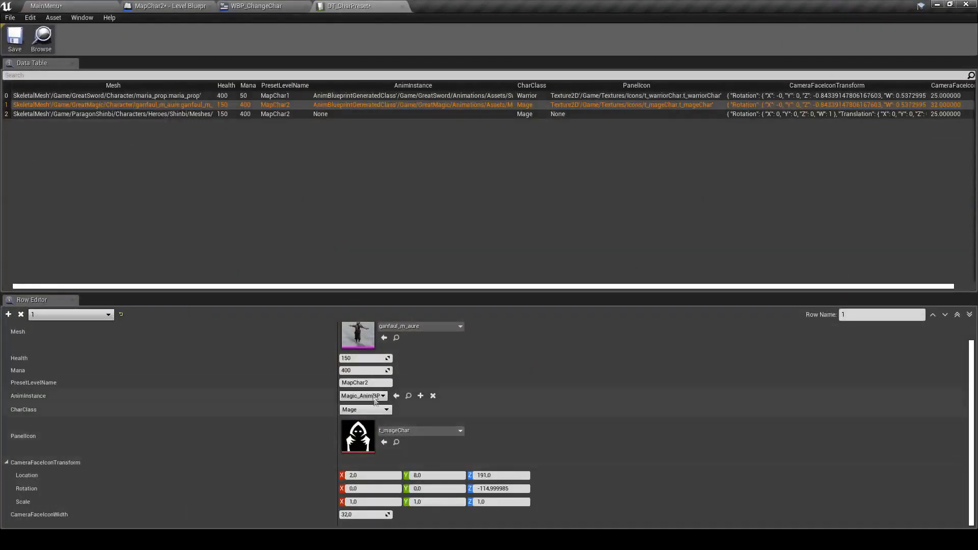
click(317, 116)
click(384, 442)
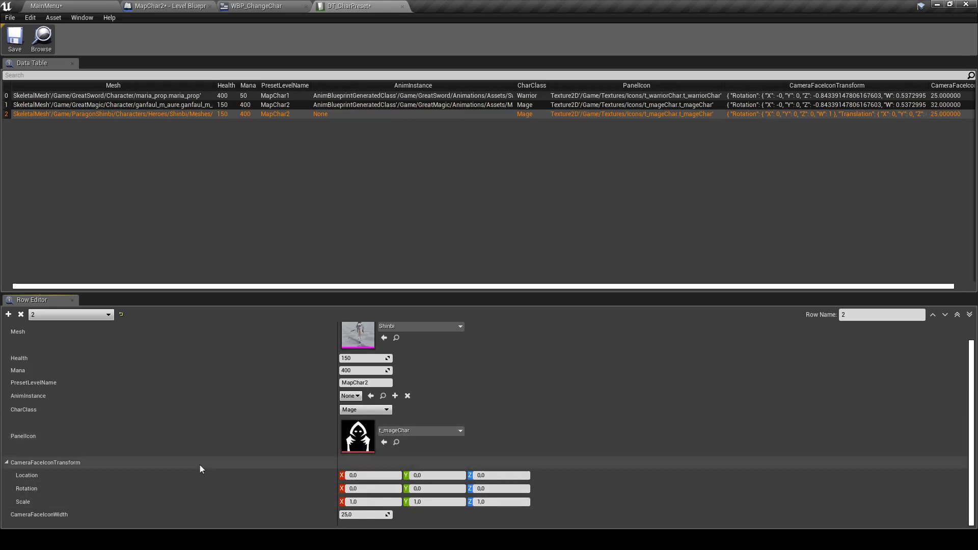
Step: Compare the Shinbi row against row 1 and save DT_CharPreset
click(309, 108)
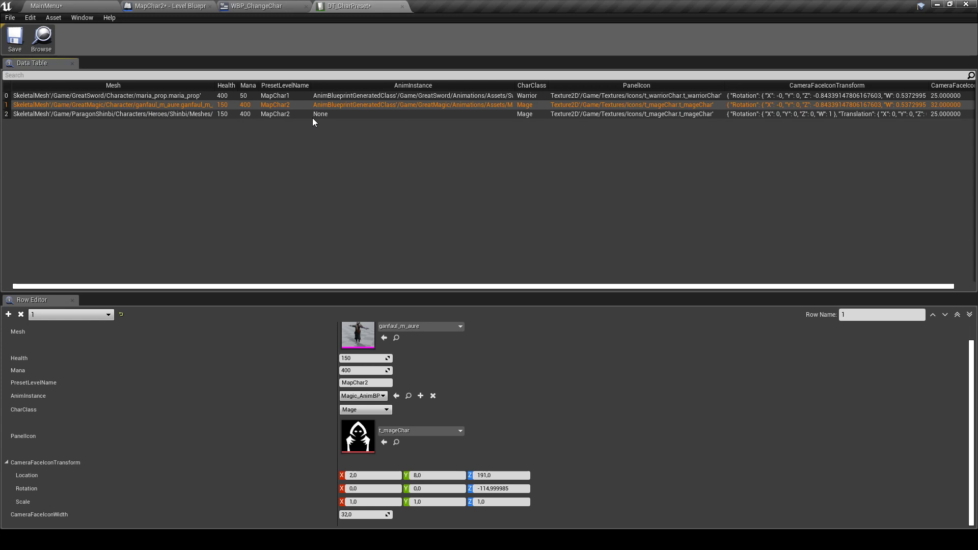
click(310, 115)
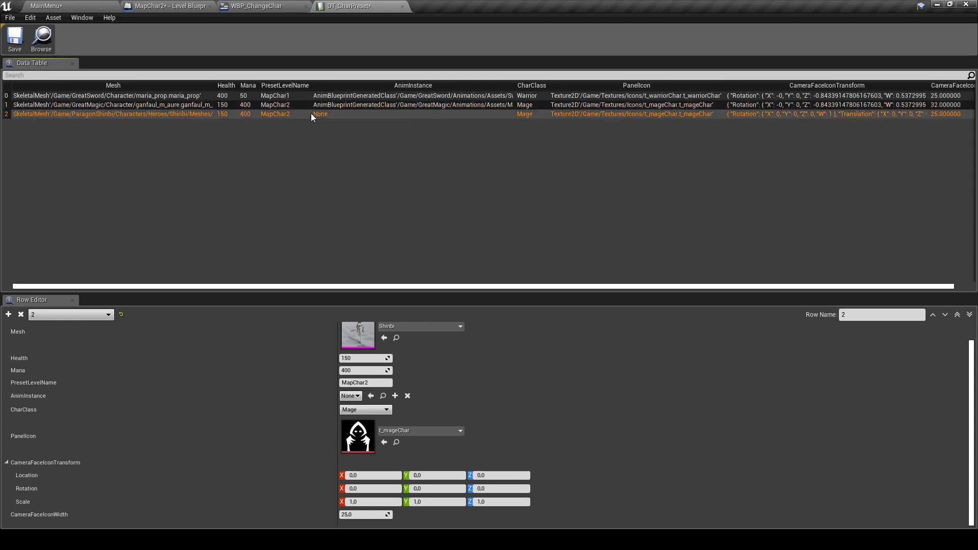
click(314, 104)
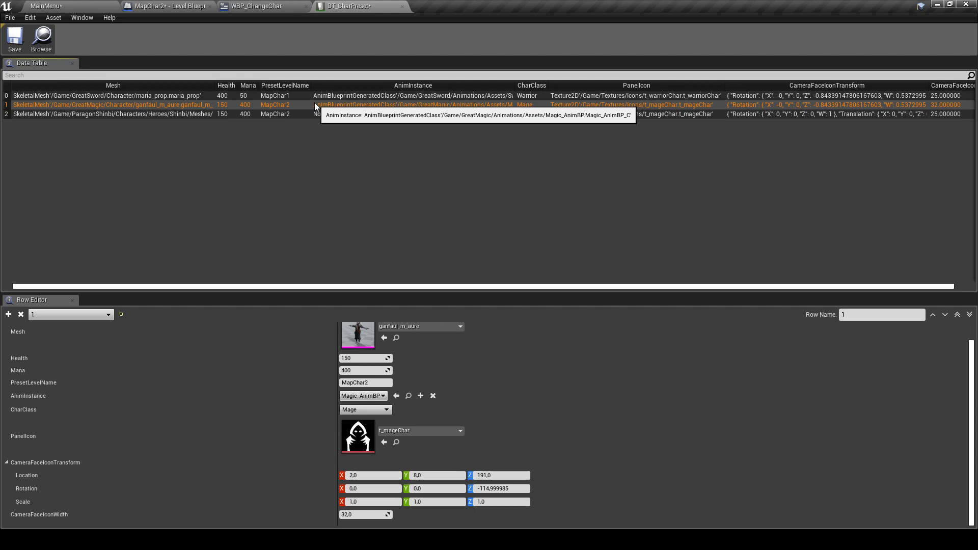
key(ctrl+s)
Step: Frame the MapChar2 level blueprint graph showing Get Selected Char, Get Owning Player and Create New Char
click(259, 6)
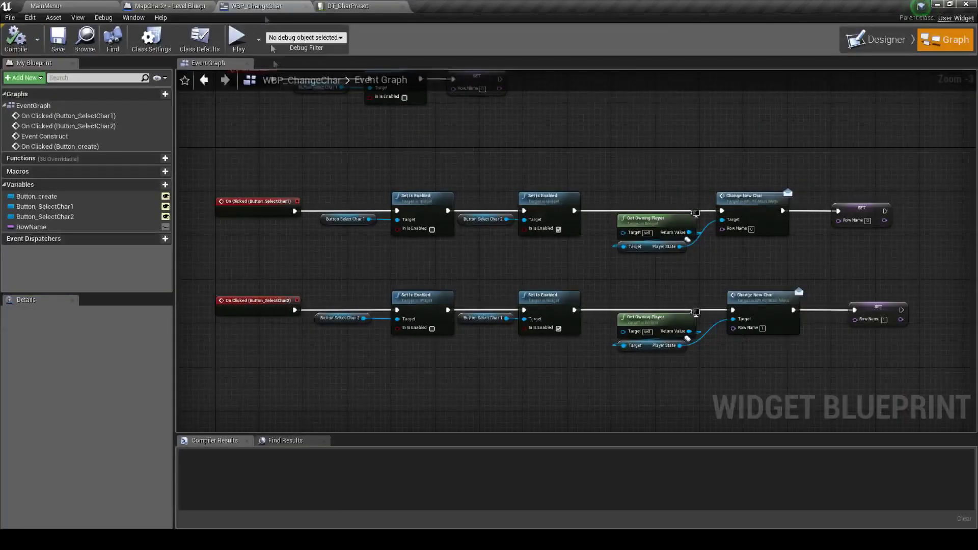
click(204, 6)
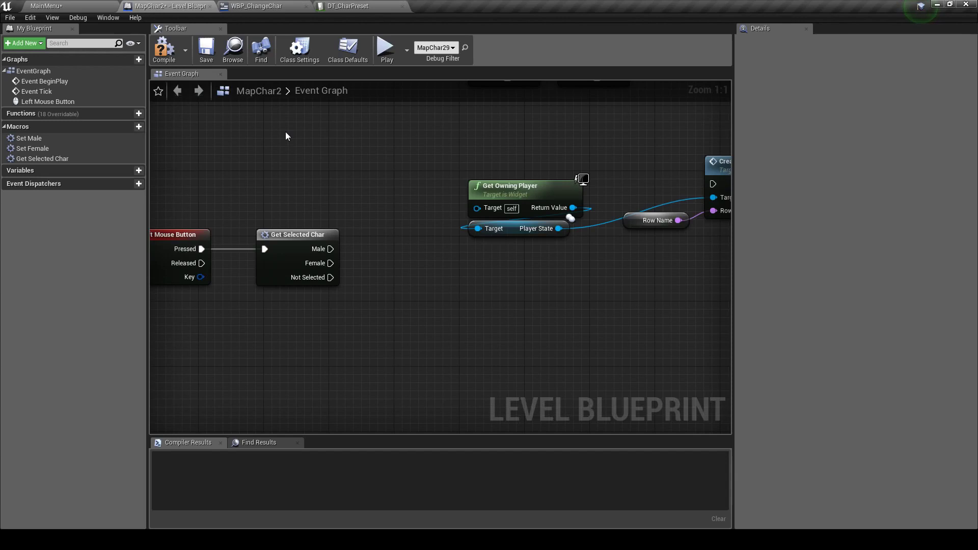
scroll(285, 132, down, 1)
right_drag(285, 131, 259, 188)
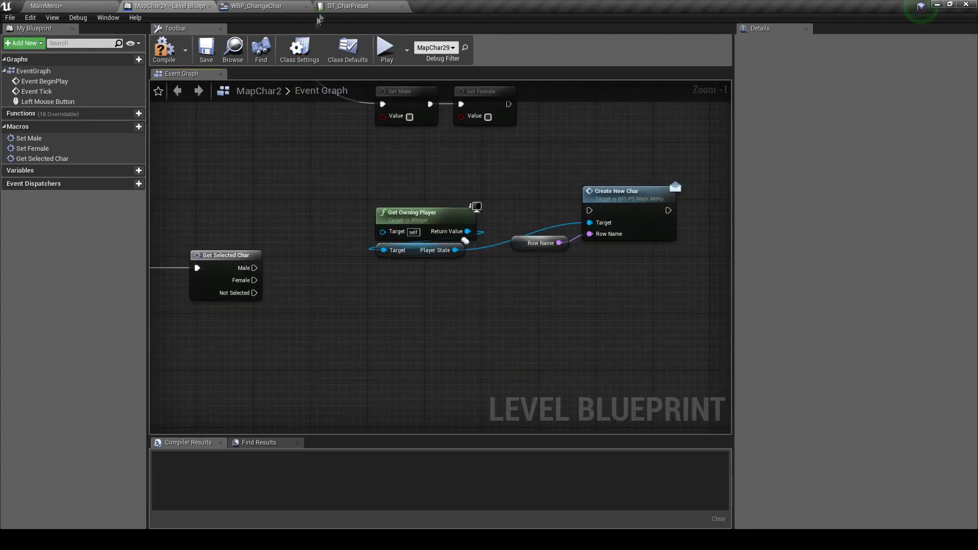
right_drag(240, 196, 237, 198)
scroll(236, 198, down, 3)
mouse_move(323, 361)
right_down()
mouse_move(430, 398)
mouse_move(431, 434)
mouse_move(382, 257)
right_up()
scroll(382, 168, up, 4)
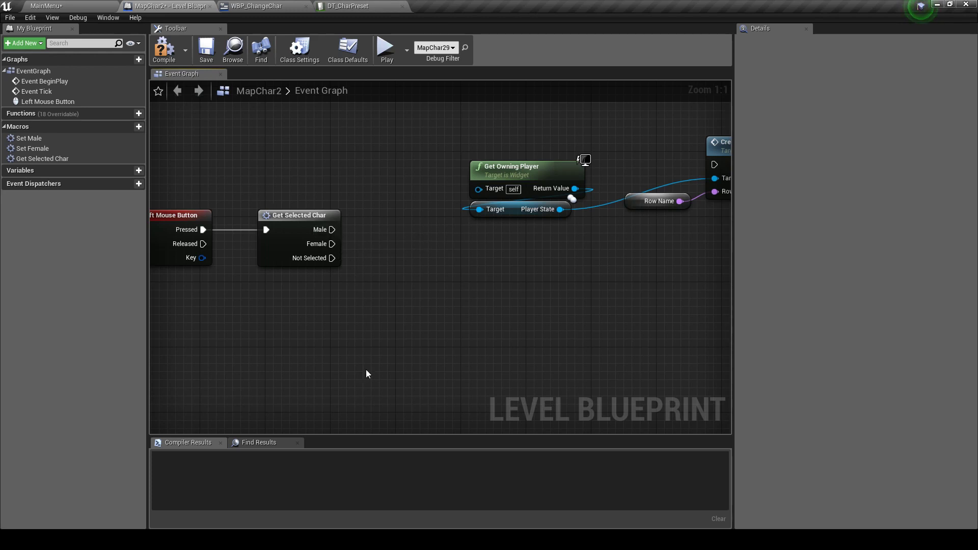
Step: Add a Get Data Table Row node to the MapChar2 event graph via a 'datatable row' search
right_click(366, 369)
text(datatable row)
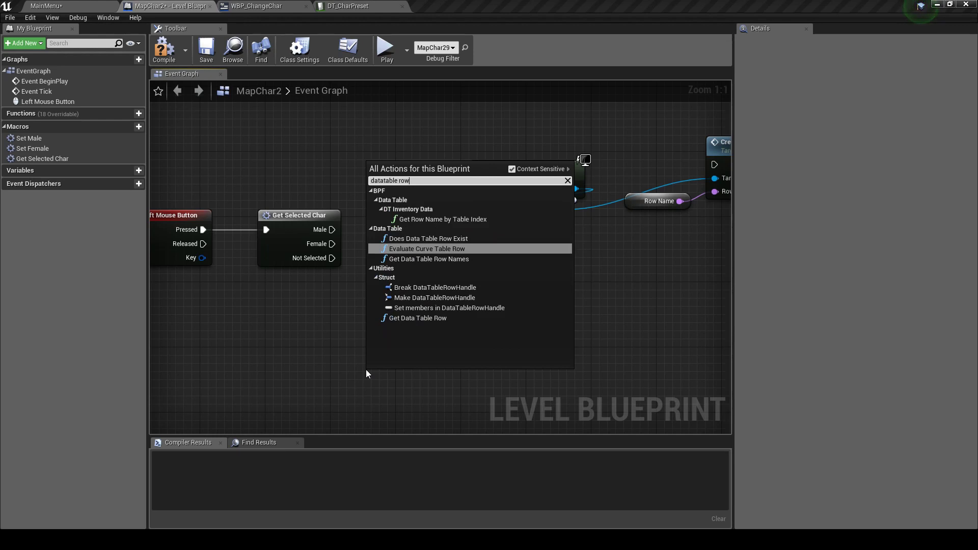
key(Down)
key(Down)
key(Down)
key(Down)
key(Down)
key(Return)
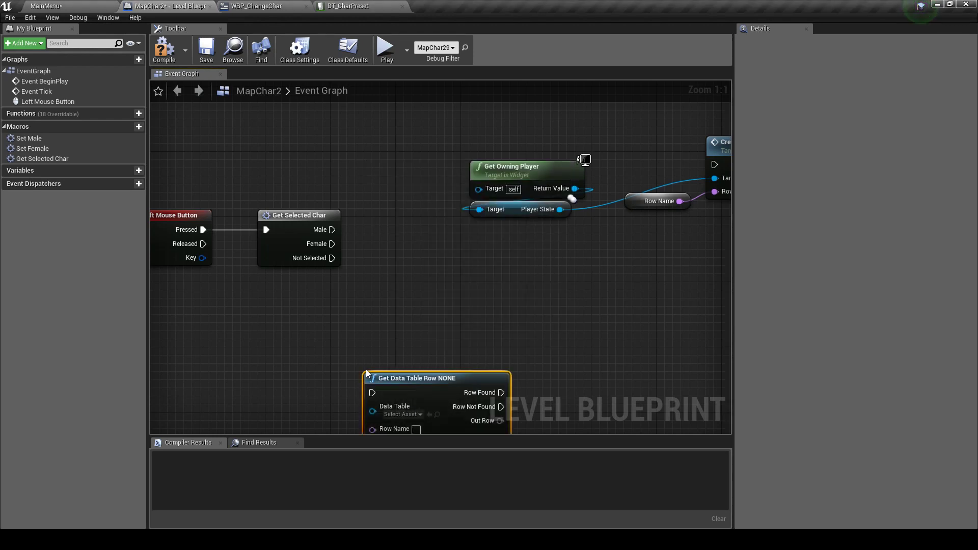
drag(415, 373, 447, 283)
Step: Set the node's Data Table to DT_CharPreset and keep Row Name 0
click(448, 326)
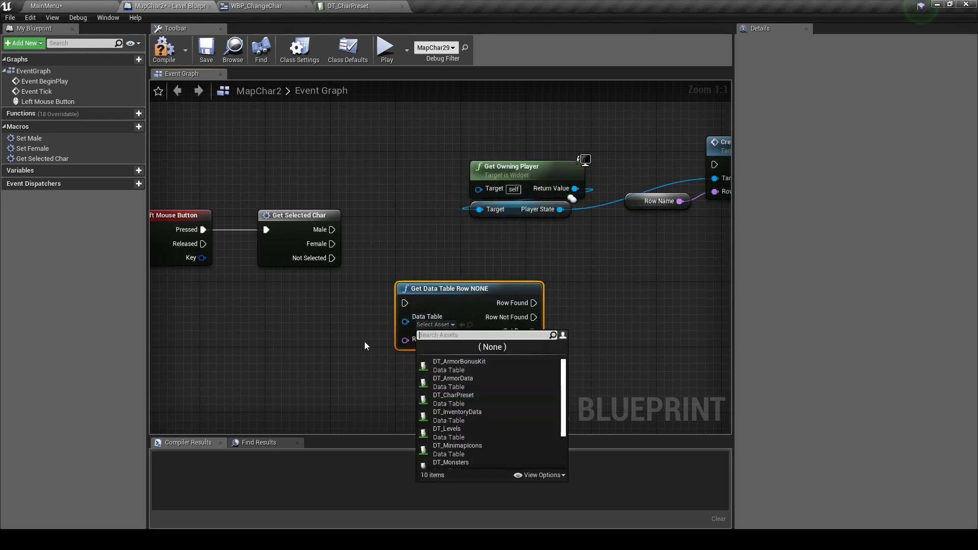
text(char)
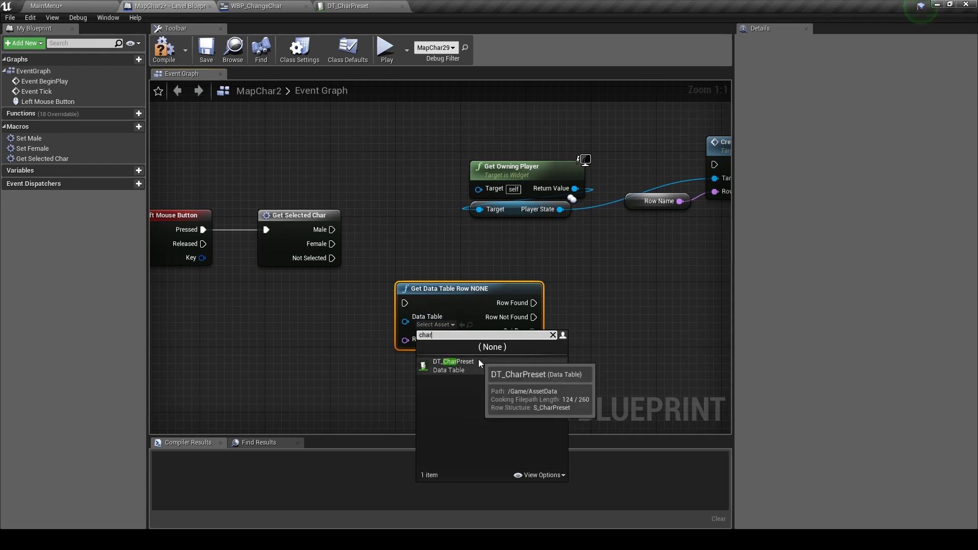
click(454, 364)
click(453, 340)
click(453, 351)
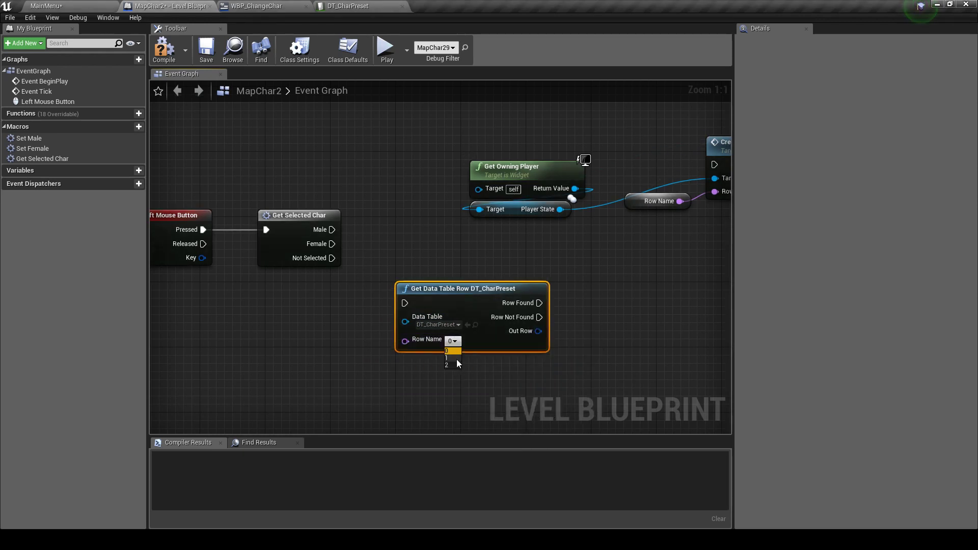
drag(465, 286, 465, 270)
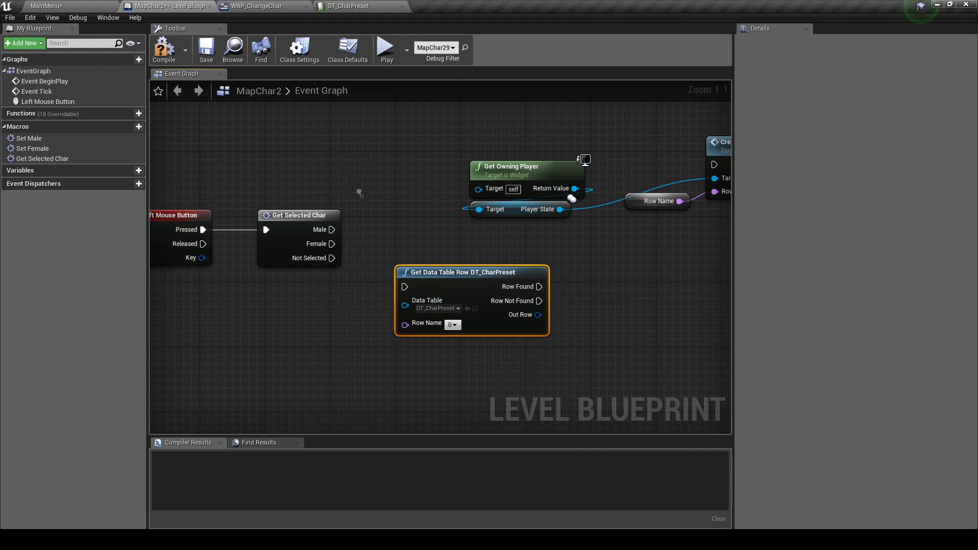
scroll(380, 259, down, 8)
scroll(360, 237, up, 3)
scroll(375, 263, up, 3)
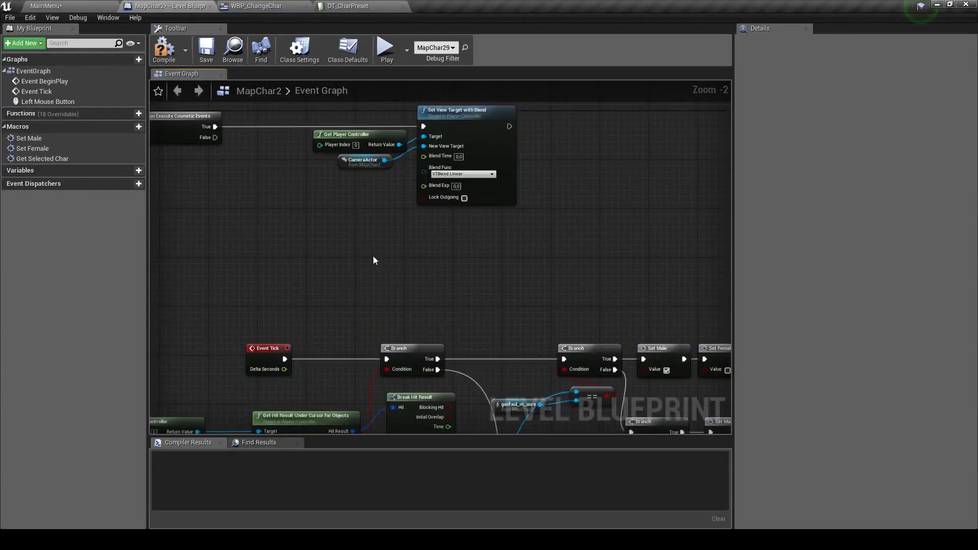
Step: In the MainMenu editor's Content Browser, browse to the Blueprints > BPF folder
click(46, 6)
scroll(66, 476, down, 2)
scroll(66, 484, up, 5)
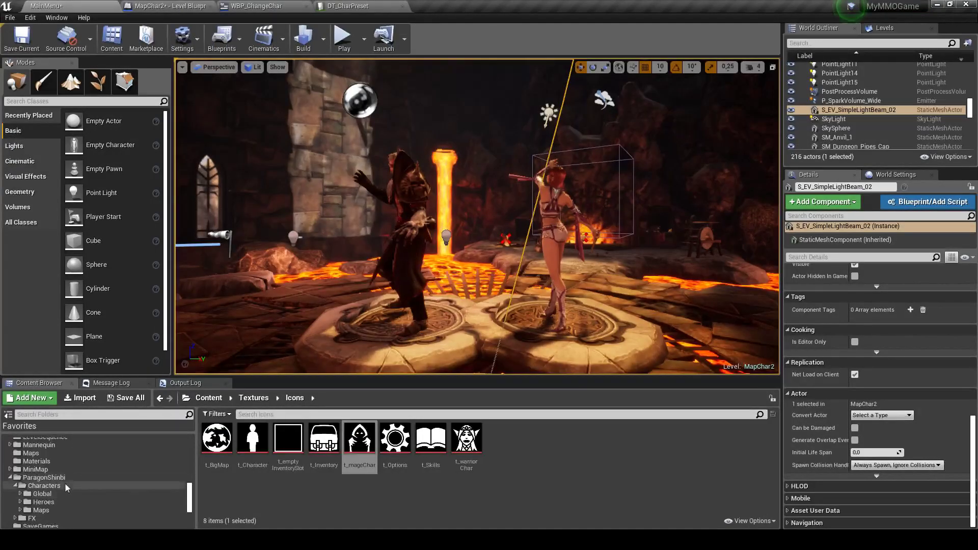
scroll(64, 486, up, 2)
scroll(64, 484, up, 2)
scroll(68, 484, up, 2)
scroll(72, 482, up, 2)
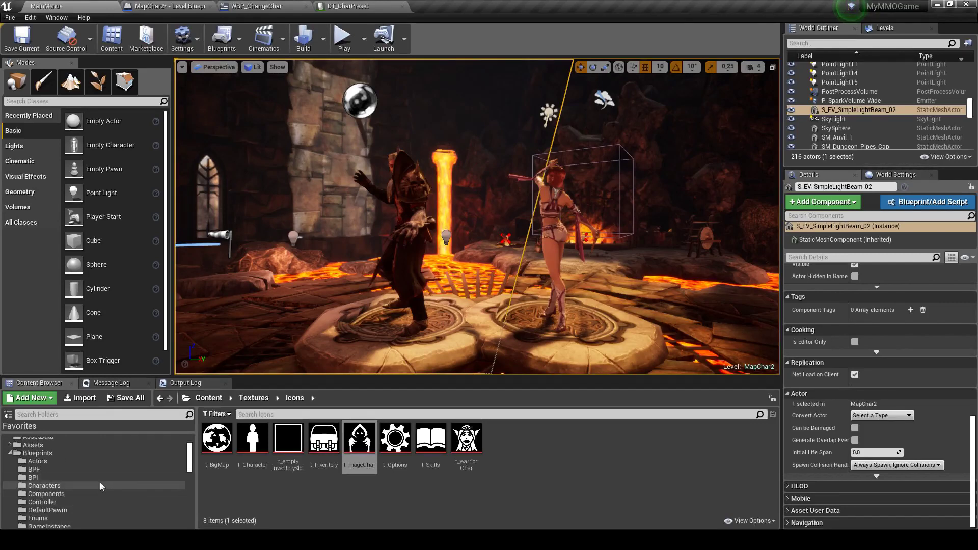
click(81, 453)
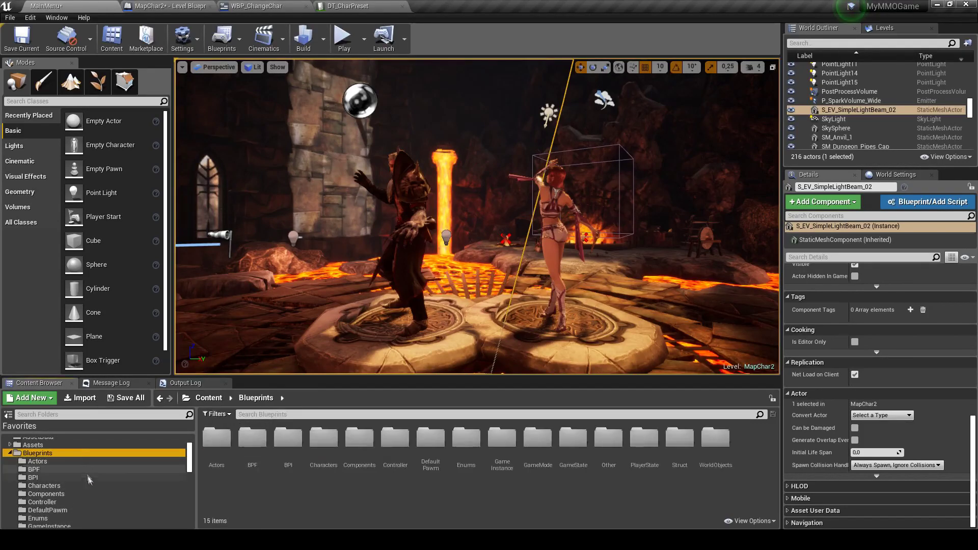
click(69, 470)
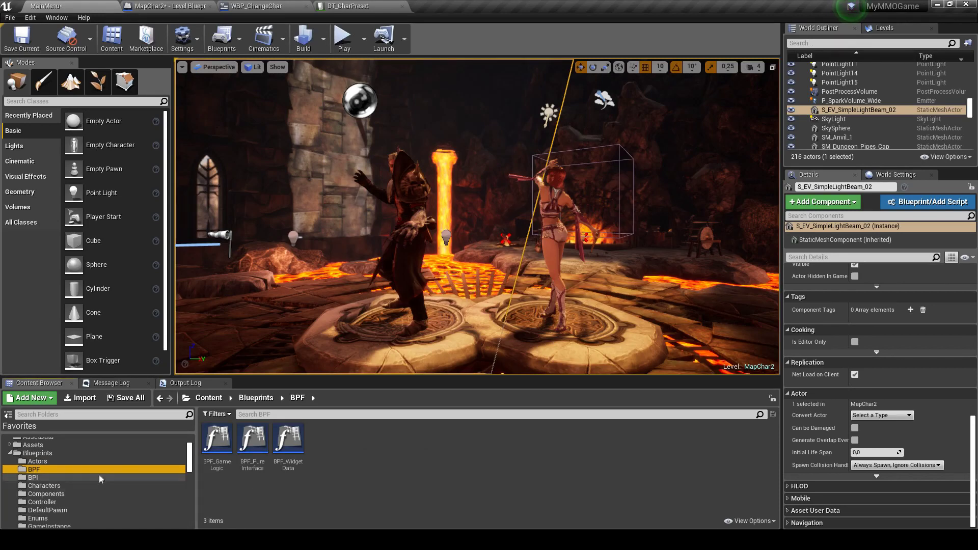
scroll(101, 482, up, 2)
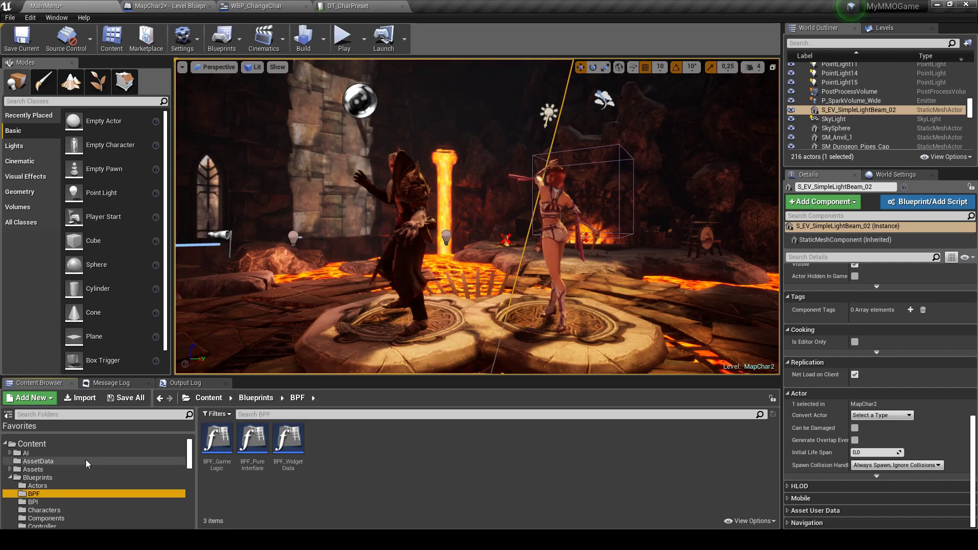
Step: Review the DT_CharPreset table and the existing BPF_GameLogic function library
click(343, 5)
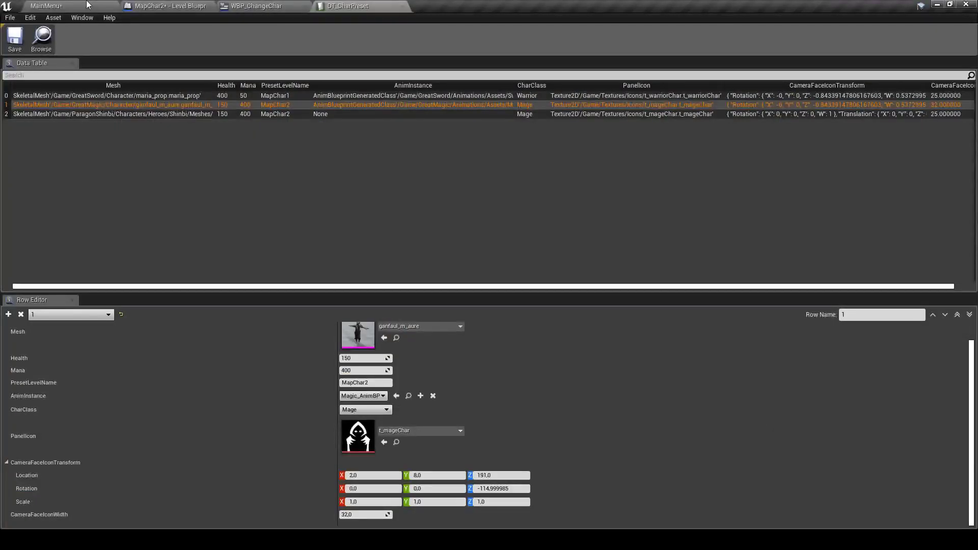
click(90, 6)
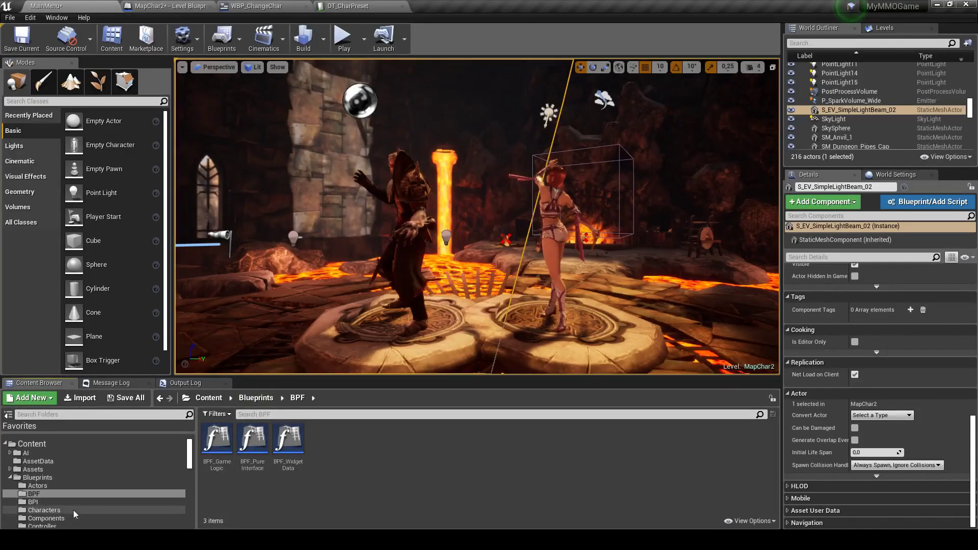
scroll(152, 502, down, 5)
scroll(152, 502, up, 5)
right_click(372, 446)
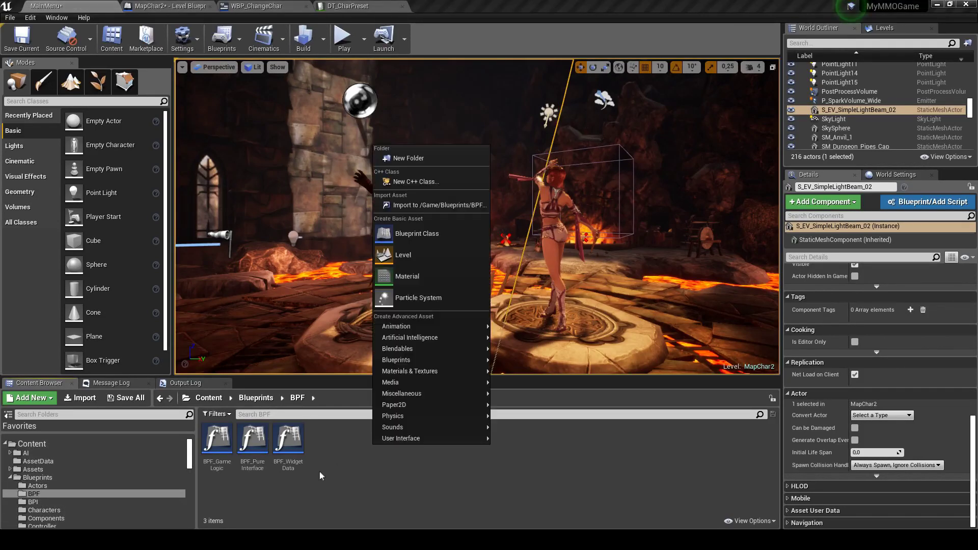
click(259, 502)
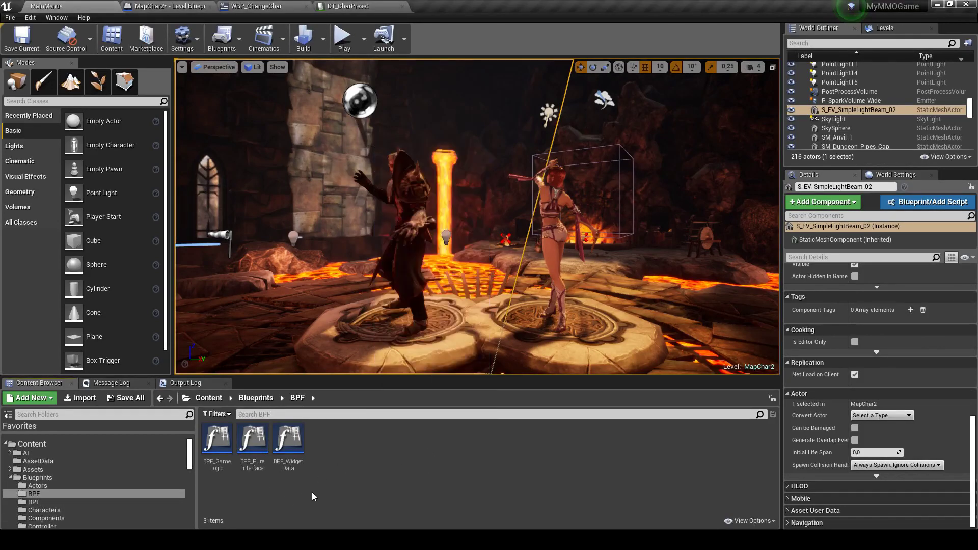
right_click(336, 456)
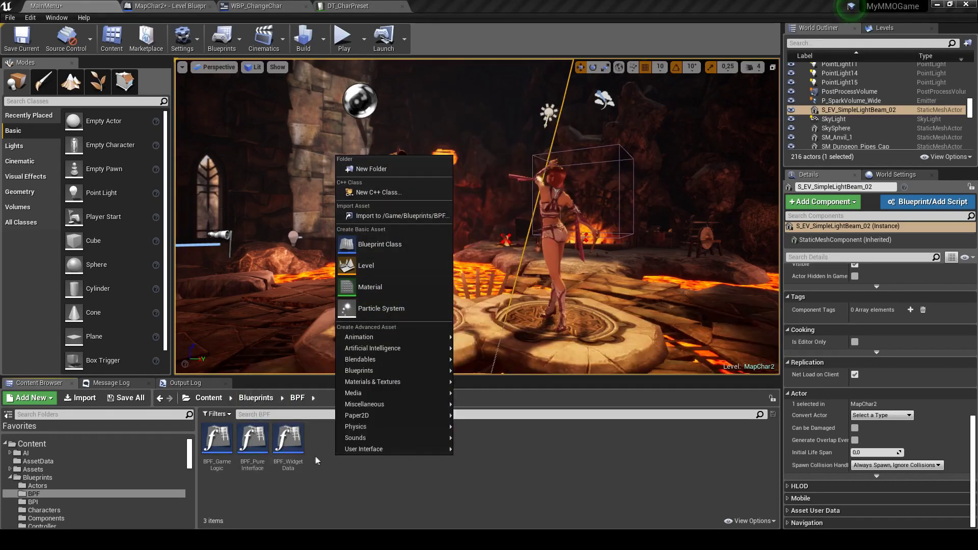
double_click(216, 439)
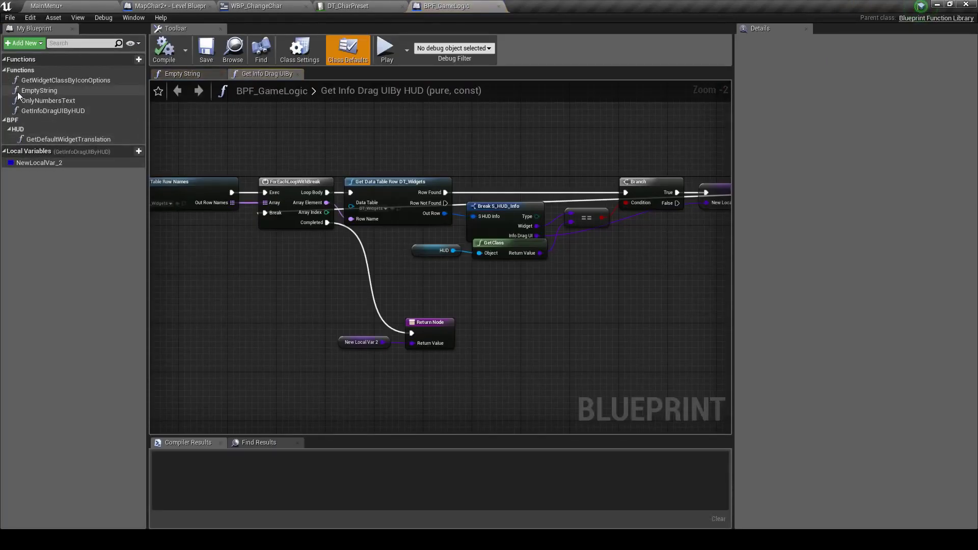
click(498, 5)
Step: Create a Blueprint Function Library in BPF named BPF_CharData and open it
right_click(335, 460)
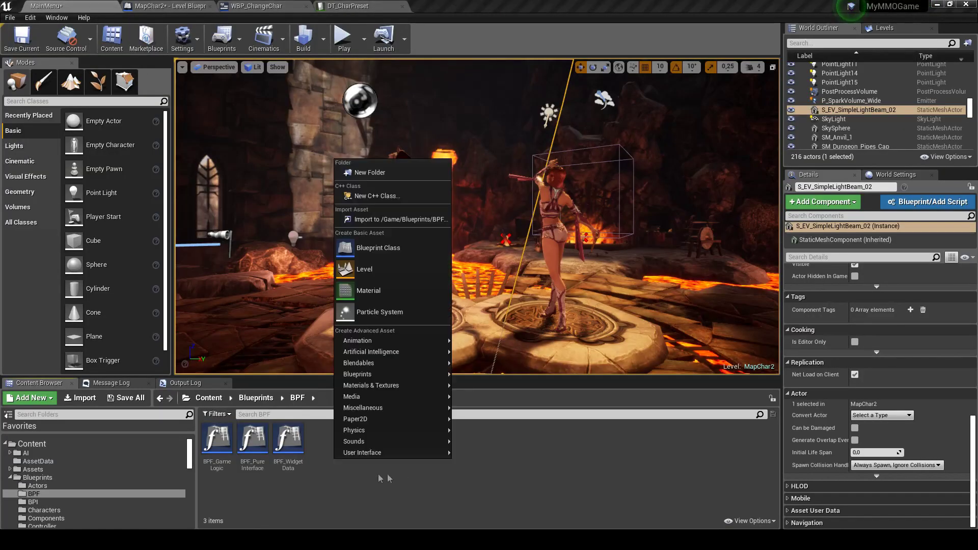
mouse_move(409, 374)
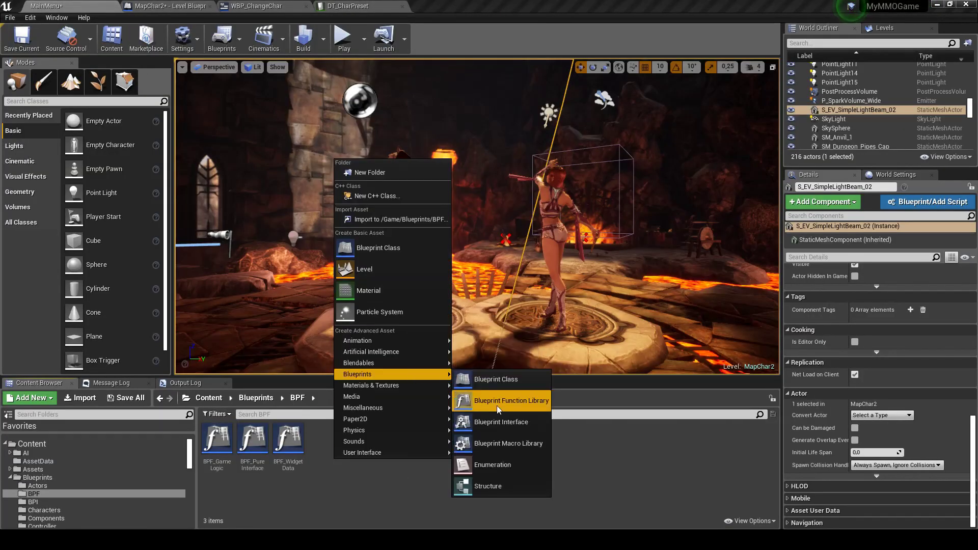
click(497, 402)
text(BPF_)
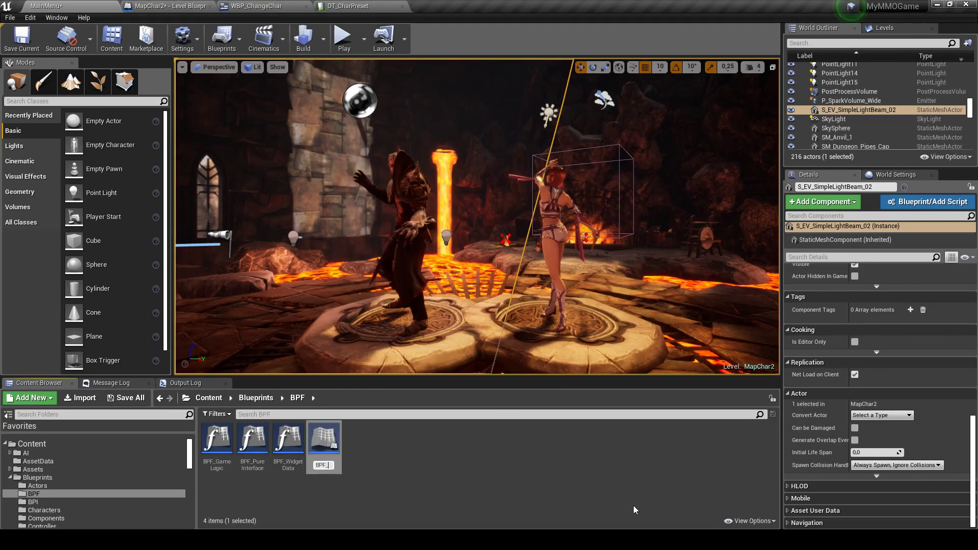
text(Char)
text(Data)
key(Return)
key(Return)
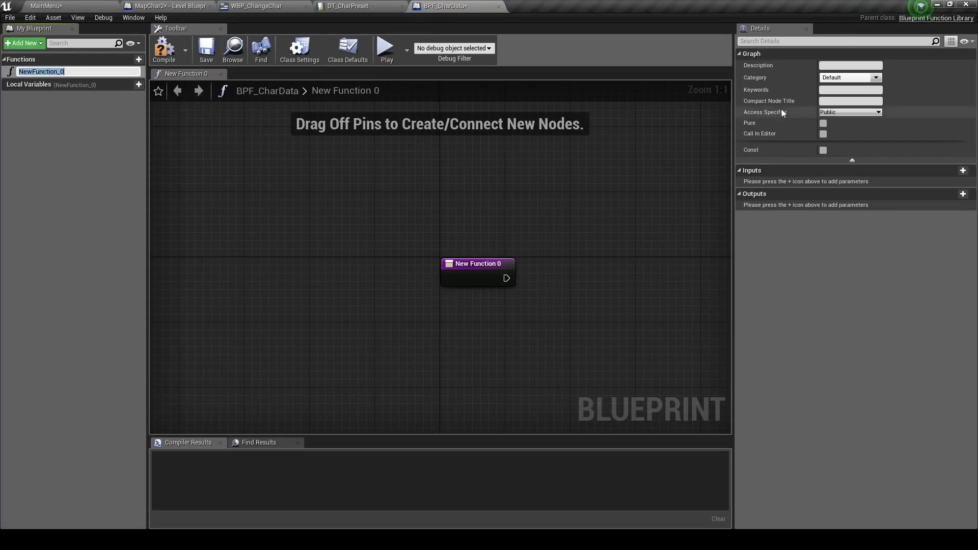
Step: In Class Settings, describe the Get functions as reading data from tables, then save and compile
click(300, 50)
click(824, 169)
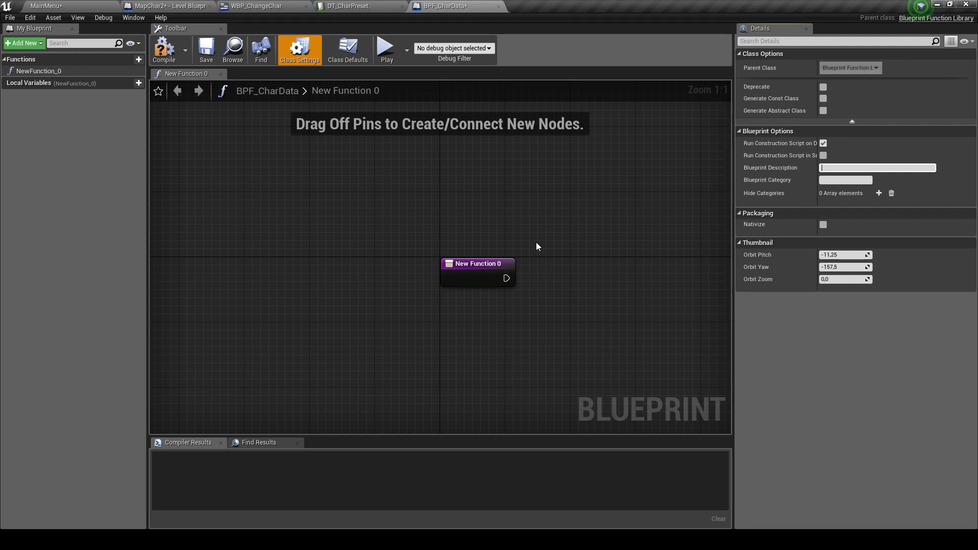
text(Get-фун)
text(кции получения да)
text(нных из та)
text(блицы "DT_CharPreset)
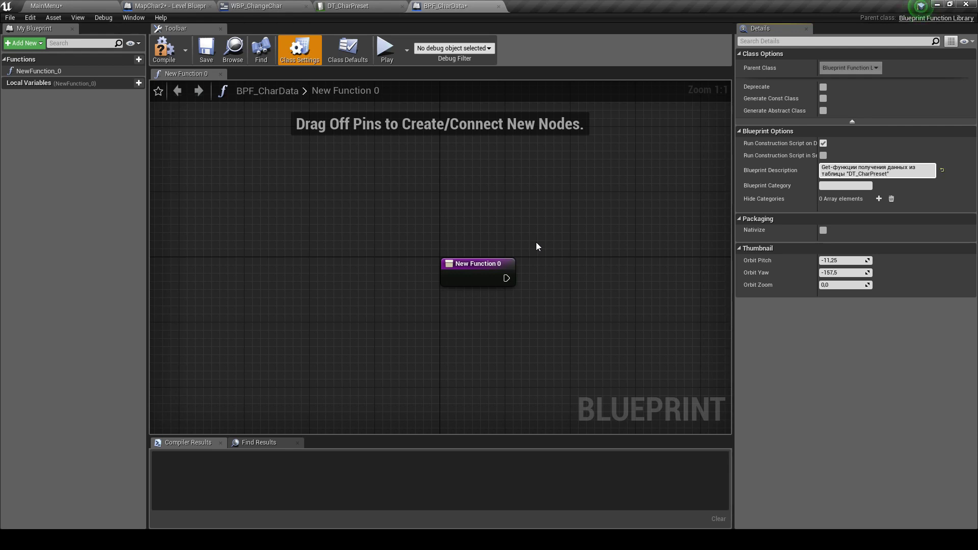
click(206, 47)
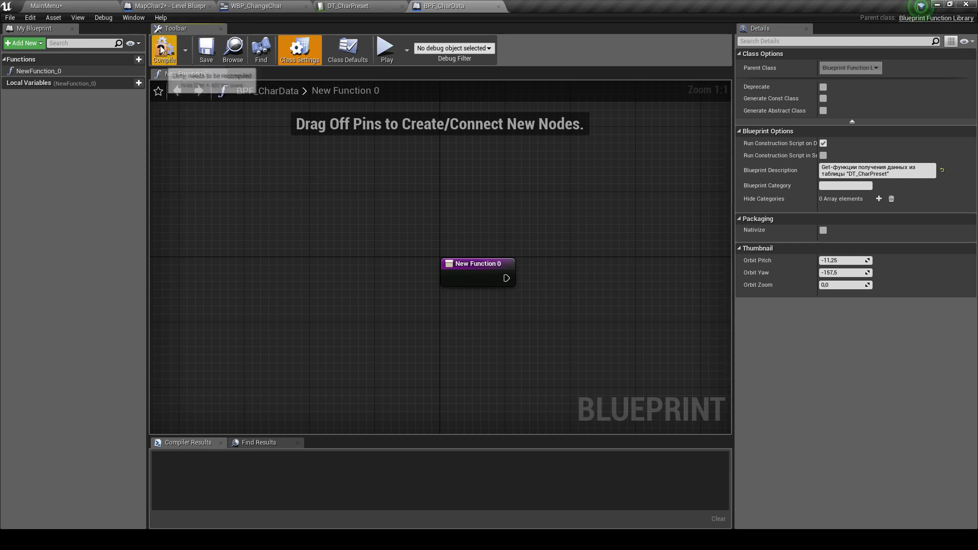
click(59, 72)
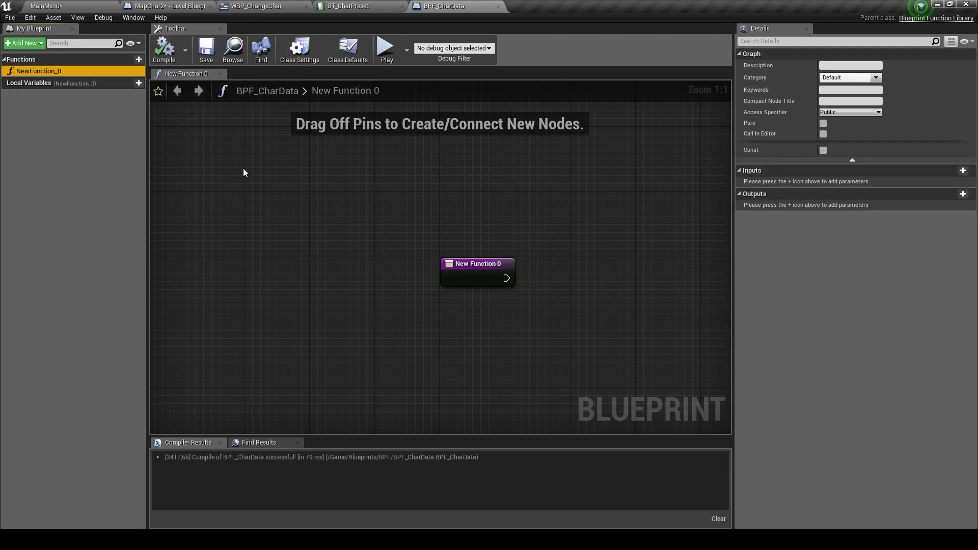
Step: Check the WBP_ChangeChar and DT_CharPreset tabs before returning to BPF_CharData
click(275, 6)
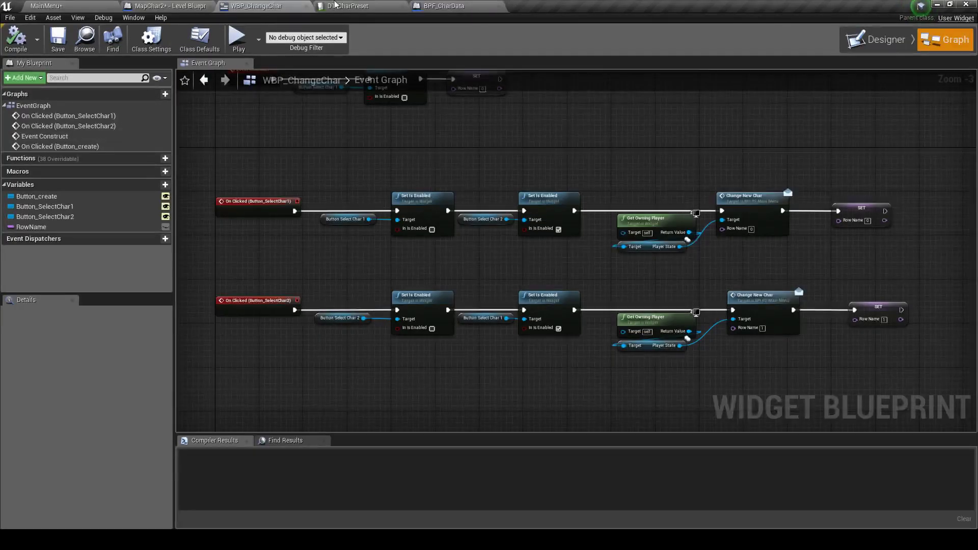
click(334, 5)
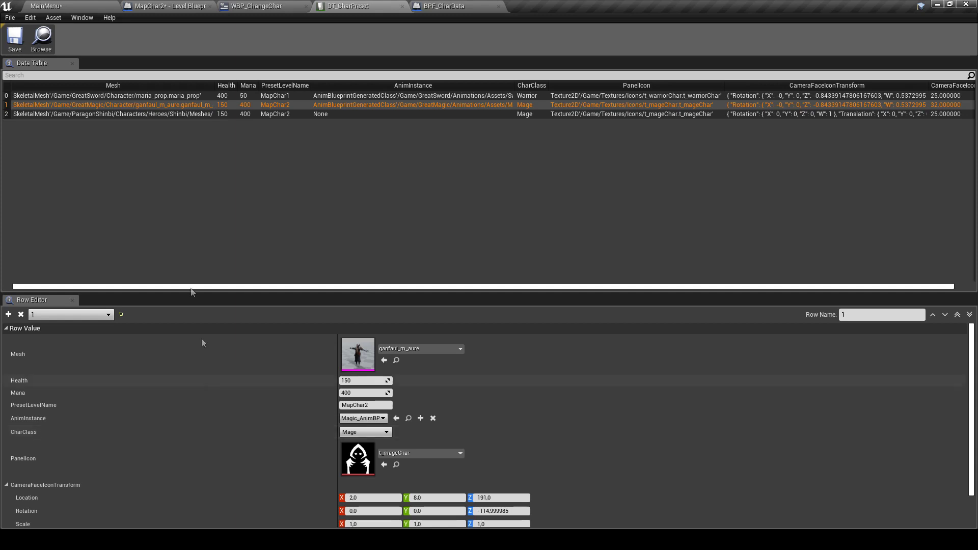
click(477, 5)
Step: Rename the library's default function to GetMaleRowNameByLevel and select its entry node
key(F2)
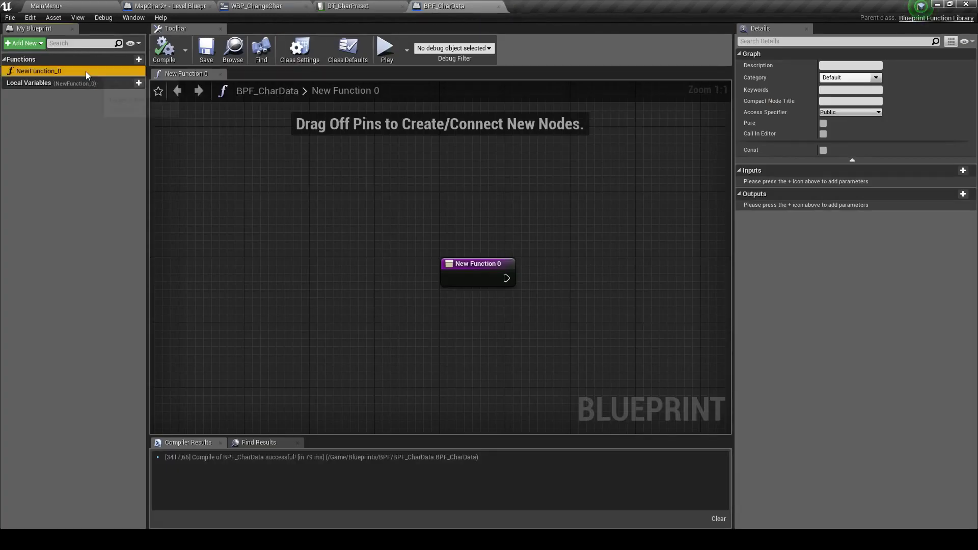
text(Пуе)
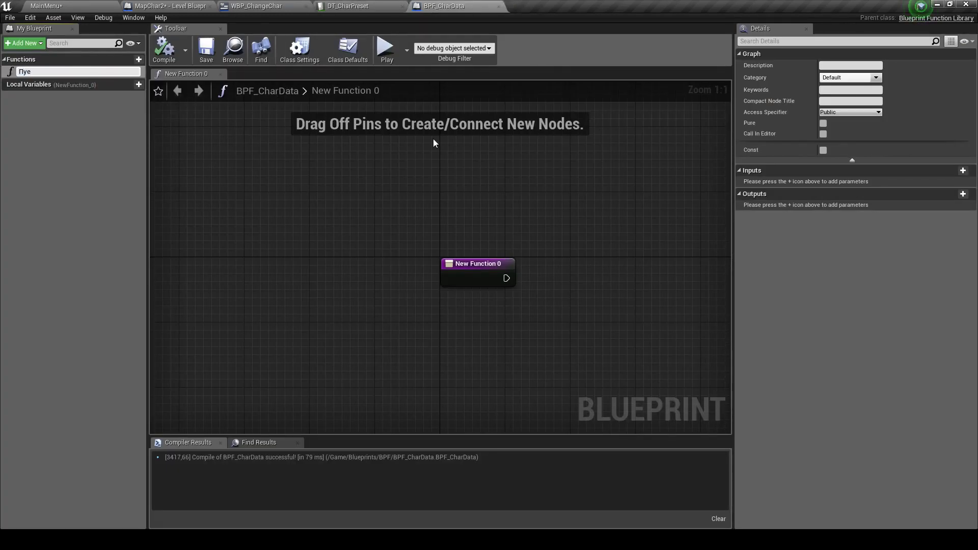
key(BackSpace)
key(BackSpace)
key(BackSpace)
text(Get)
text(Male)
text(RowNameByLe)
text(vel)
key(Return)
right_drag(489, 174, 377, 167)
right_drag(495, 231, 415, 210)
click(336, 244)
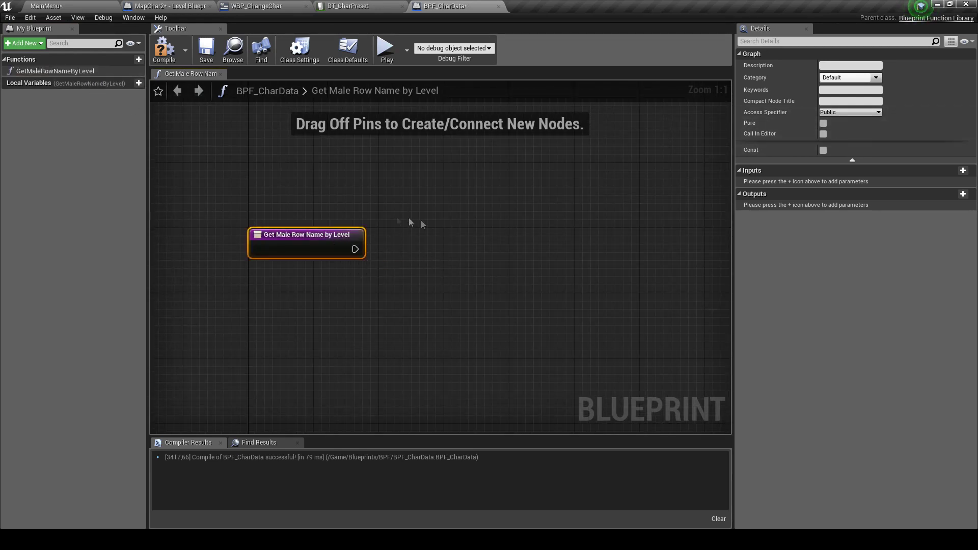
Step: Make the function Pure and Const, and add a Get Data Table Row node
click(823, 123)
click(824, 150)
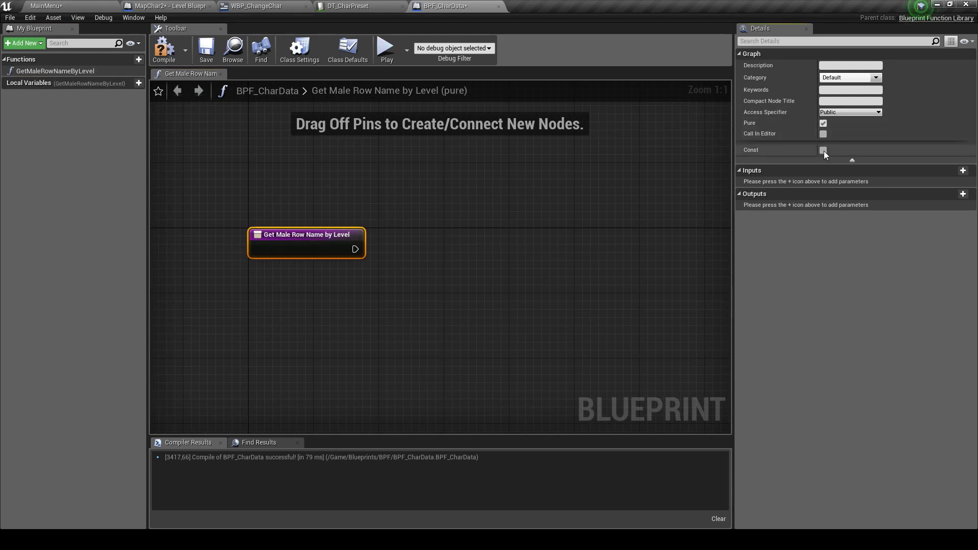
drag(355, 256, 411, 253)
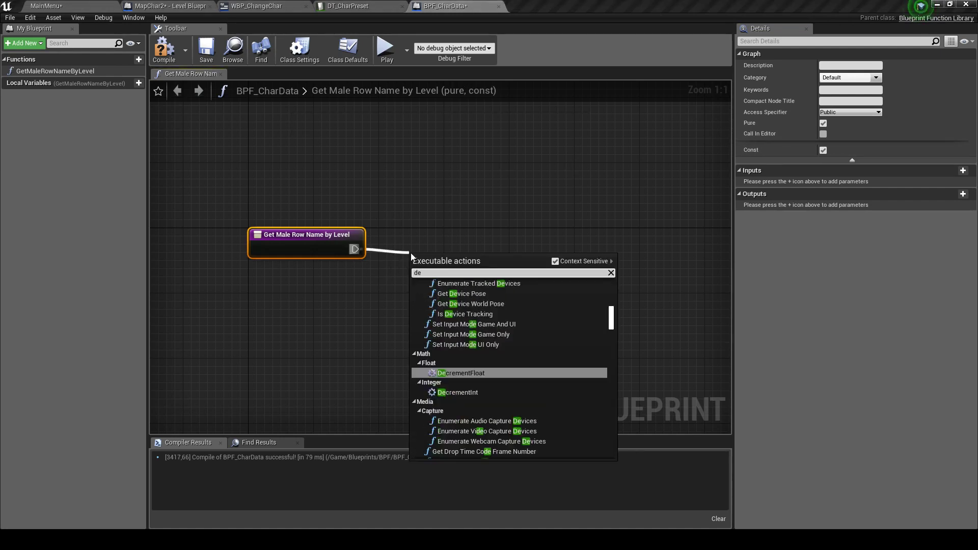
text(dta)
key(BackSpace)
key(BackSpace)
key(BackSpace)
text(datatabler)
key(Down)
key(Return)
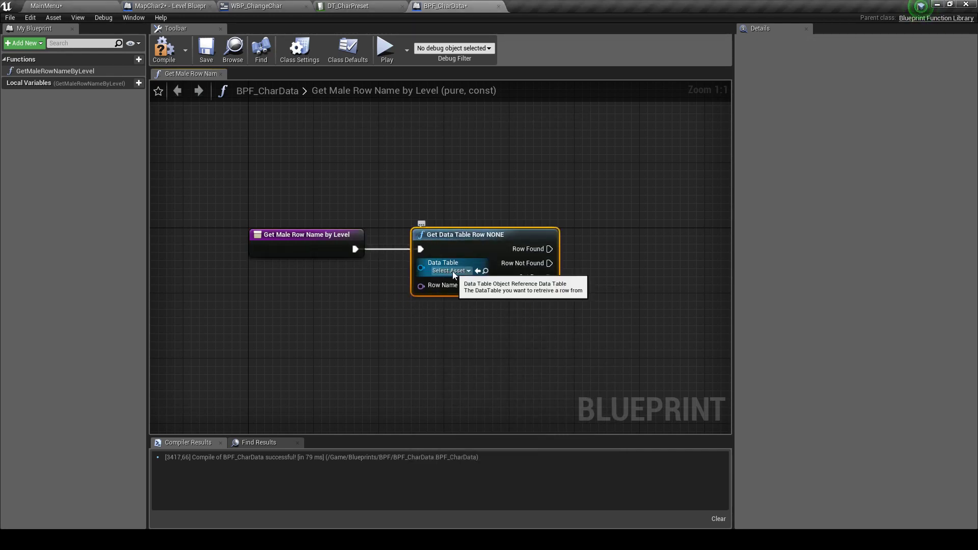
Step: Set the Get Data Table Row node's table to DT_CharPreset
click(451, 270)
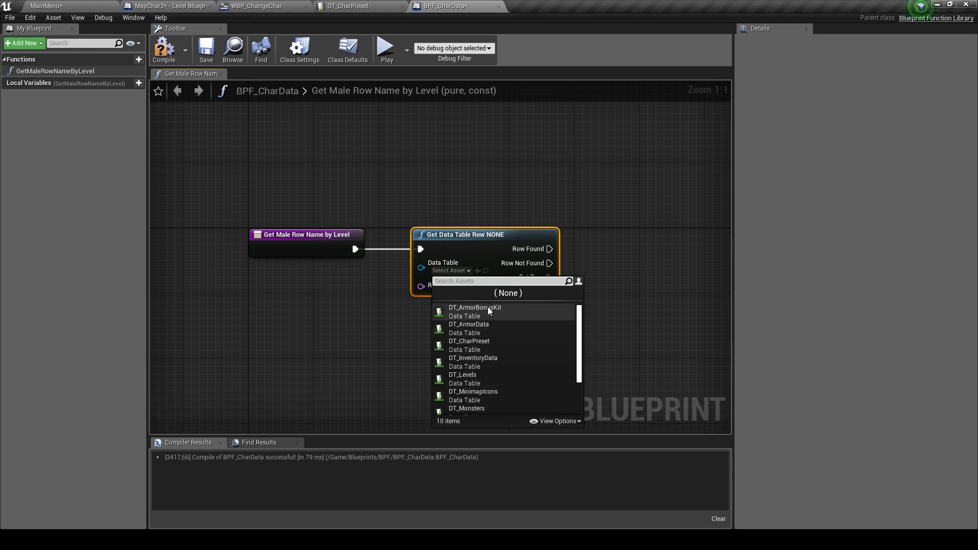
text(cha)
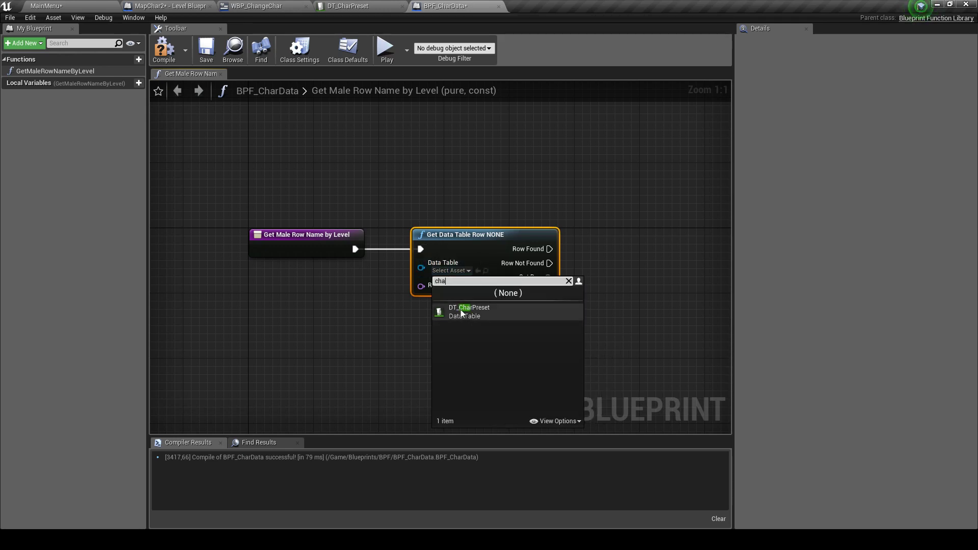
click(461, 311)
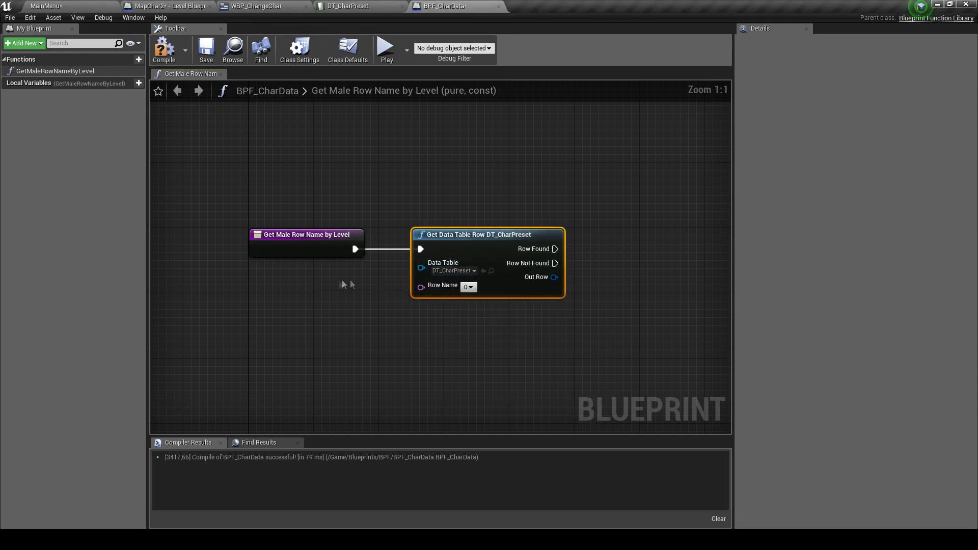
Step: Add a function input parameter named LevelName
right_drag(342, 281, 240, 248)
click(240, 249)
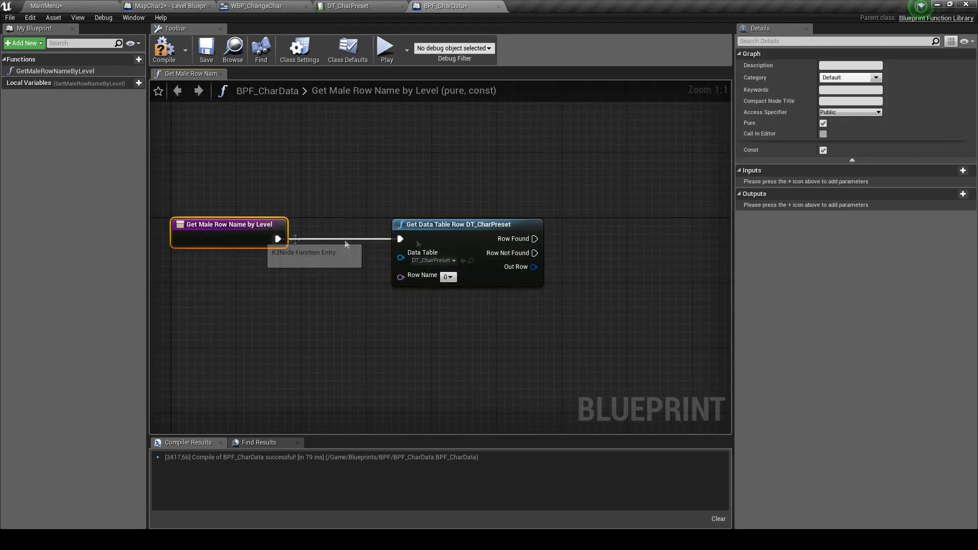
click(961, 172)
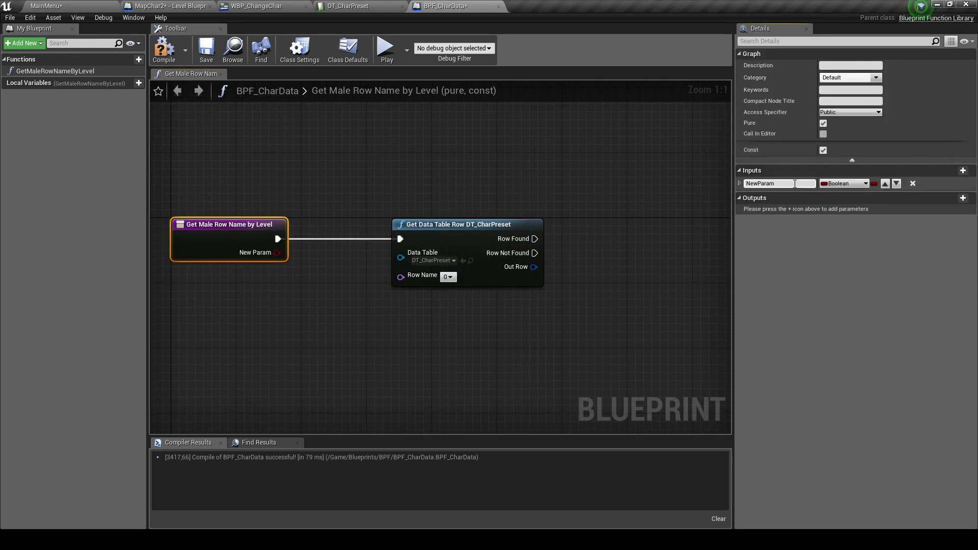
text(LevelName)
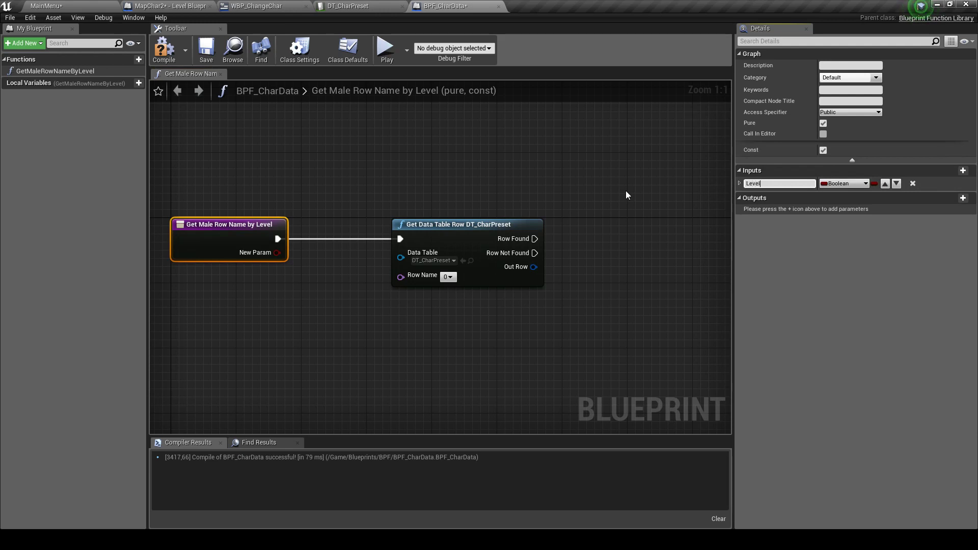
key(Return)
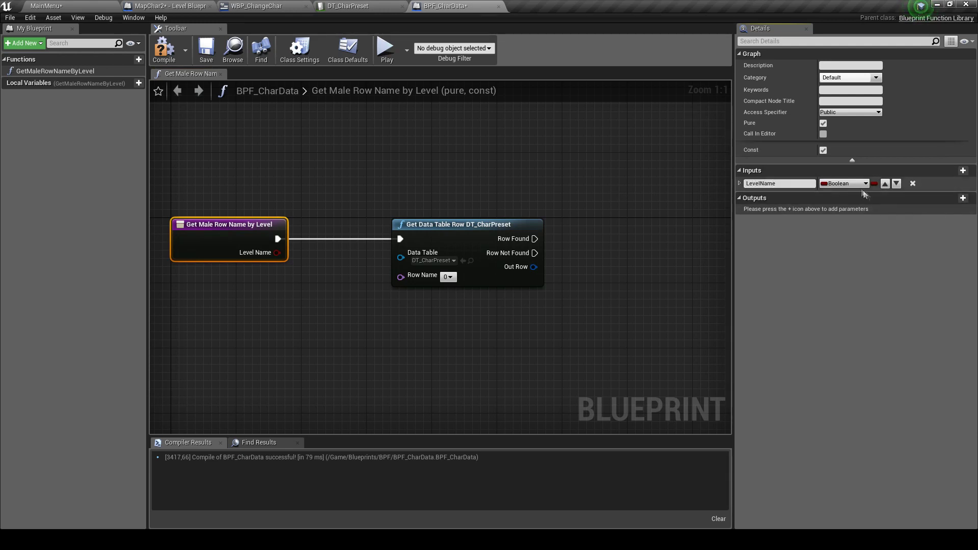
Step: Add a Break S_CharPreset node to the Out Row pin. LevelName was briefly set to String
click(850, 184)
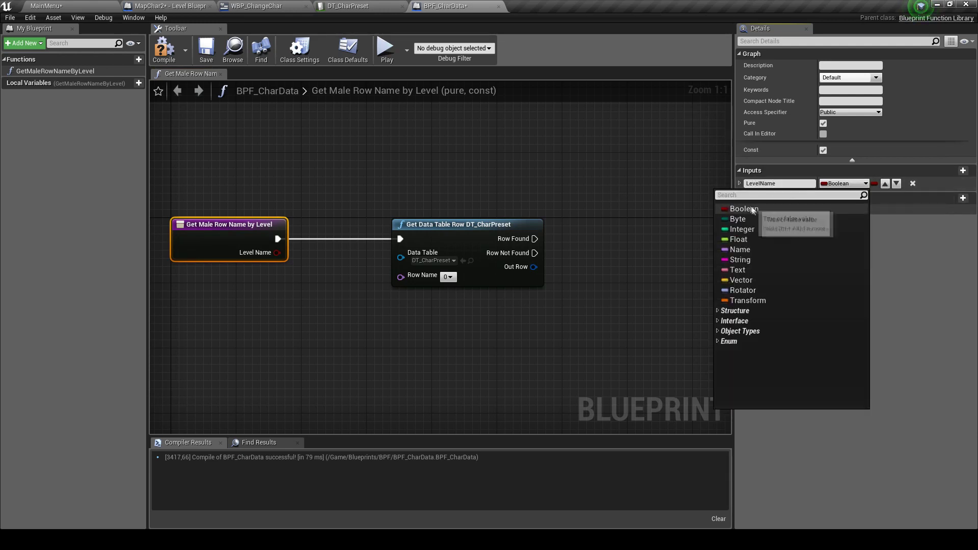
click(762, 260)
right_drag(476, 301, 390, 287)
drag(447, 253, 480, 254)
click(527, 339)
right_drag(635, 326, 548, 290)
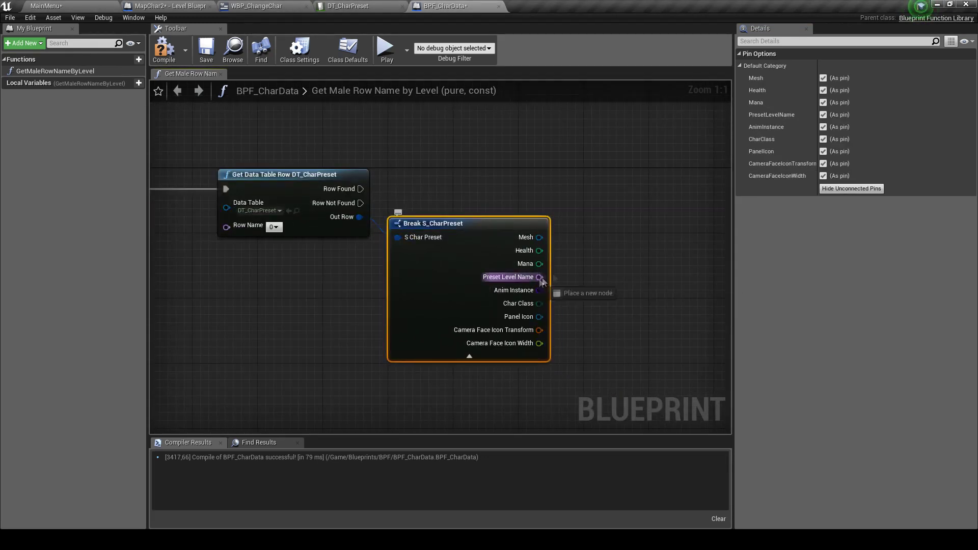
click(579, 234)
Step: Change the LevelName input's type to Name and frame the data table and Break nodes
right_drag(383, 175, 620, 170)
click(313, 191)
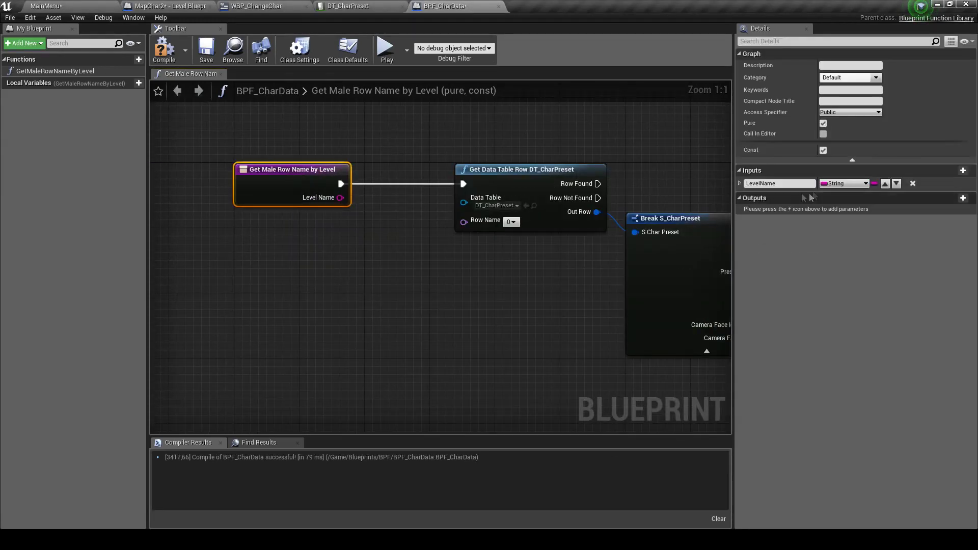
click(865, 184)
click(755, 249)
right_drag(713, 275, 401, 247)
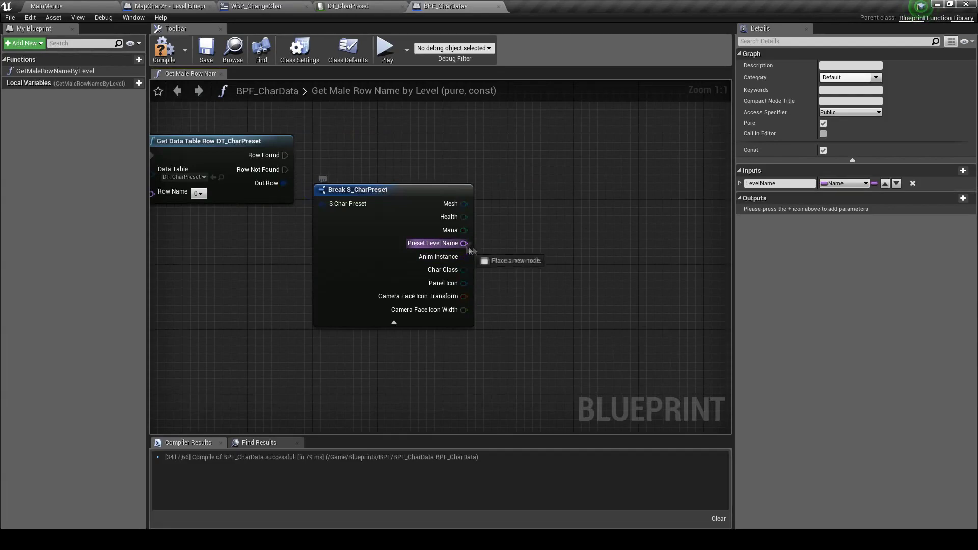
click(515, 203)
right_drag(515, 203, 621, 207)
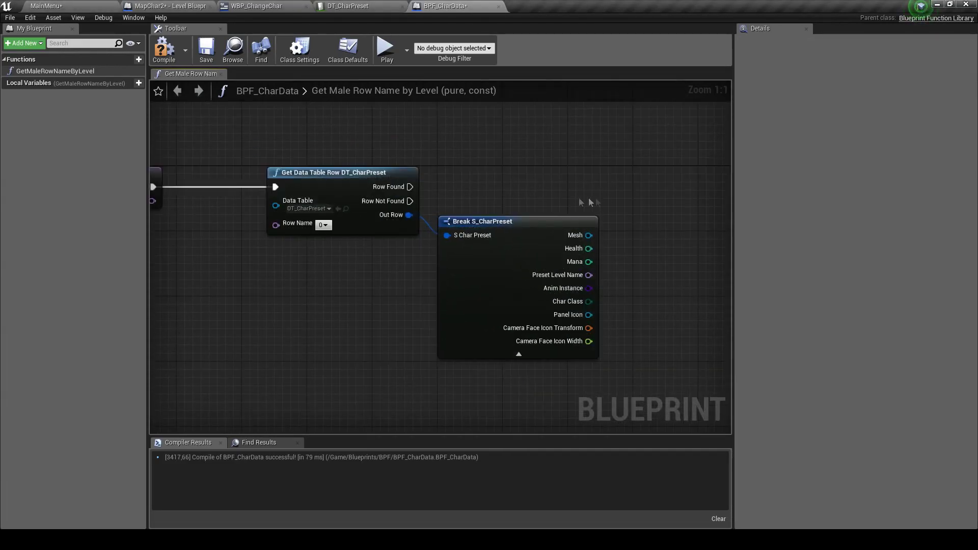
right_drag(515, 206, 554, 242)
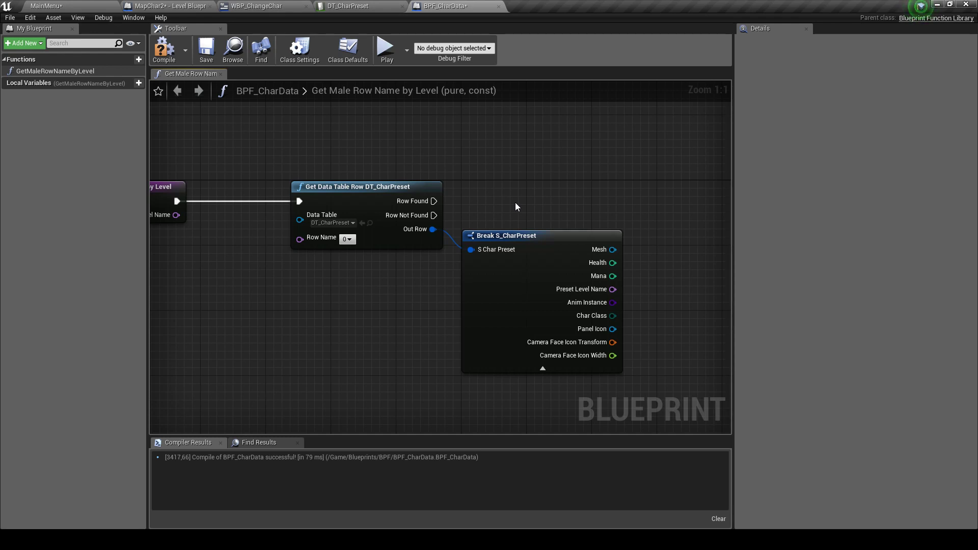
Step: Go to the Blueprints > Struct folder and open the S_CharInfo structure
click(168, 6)
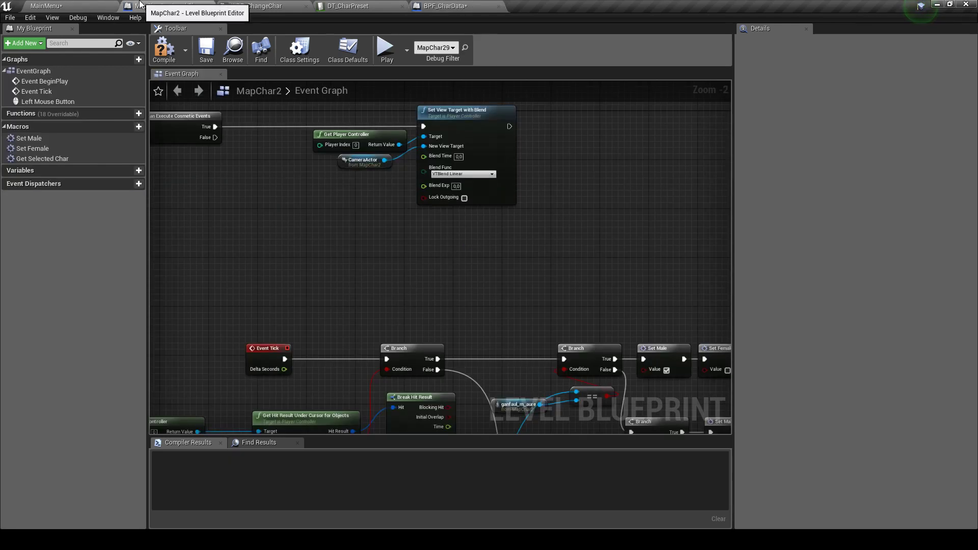
click(46, 6)
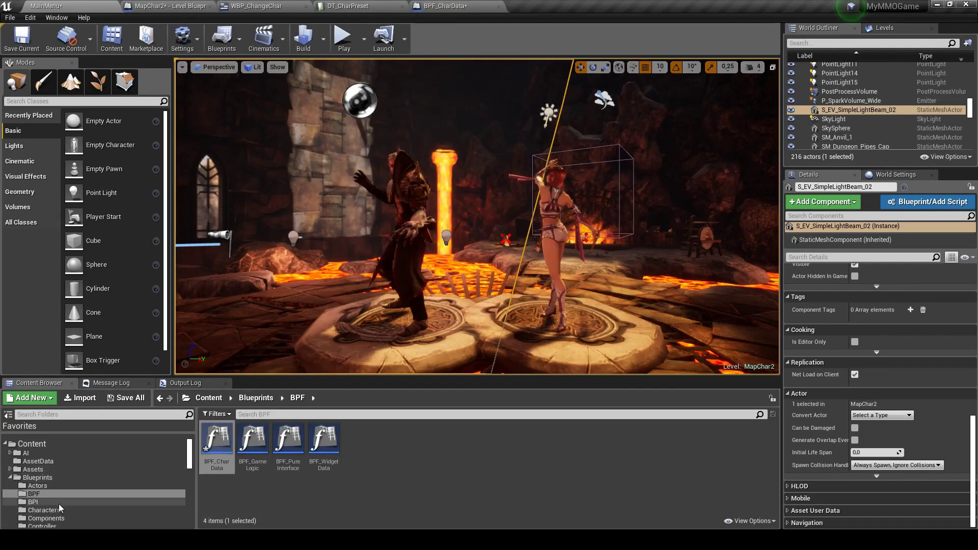
scroll(68, 492, down, 3)
scroll(66, 493, down, 2)
scroll(65, 493, down, 2)
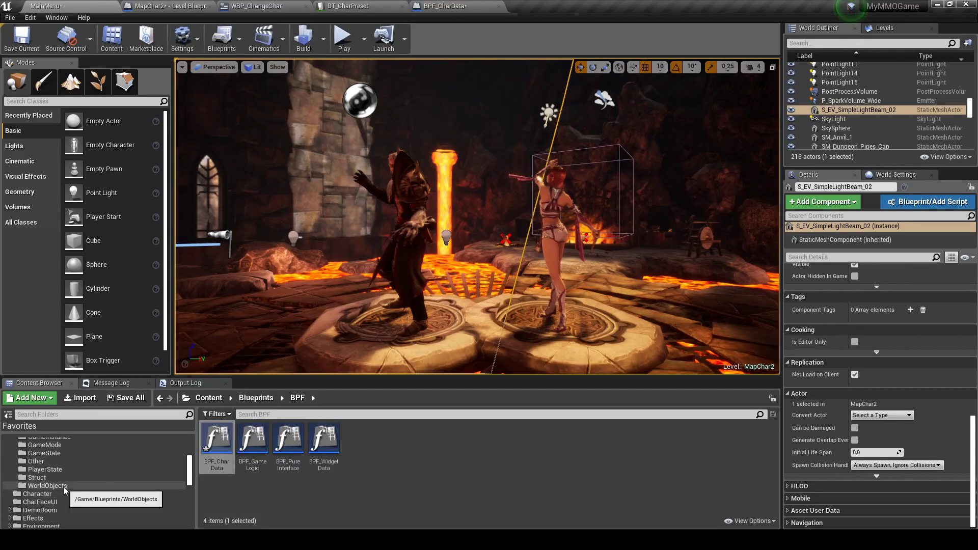
click(64, 487)
click(63, 479)
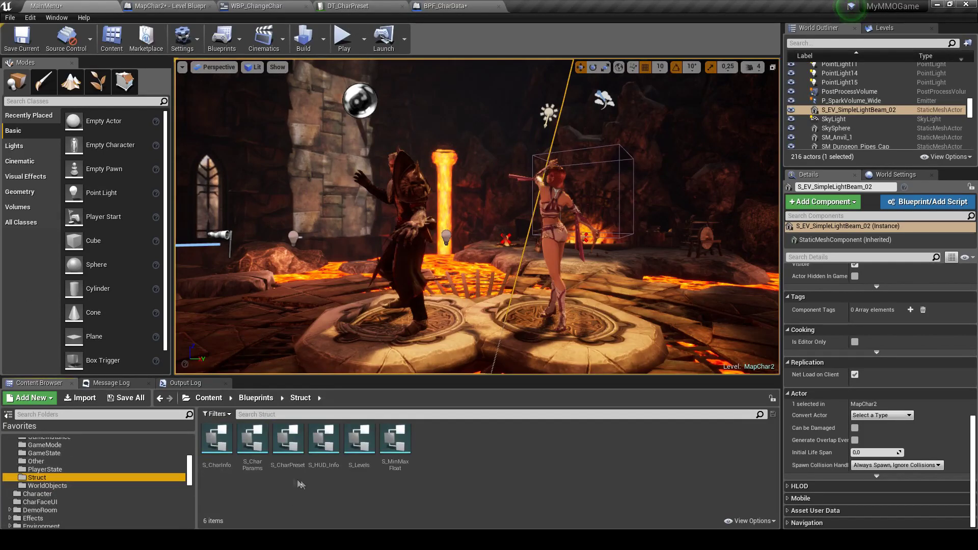
double_click(216, 469)
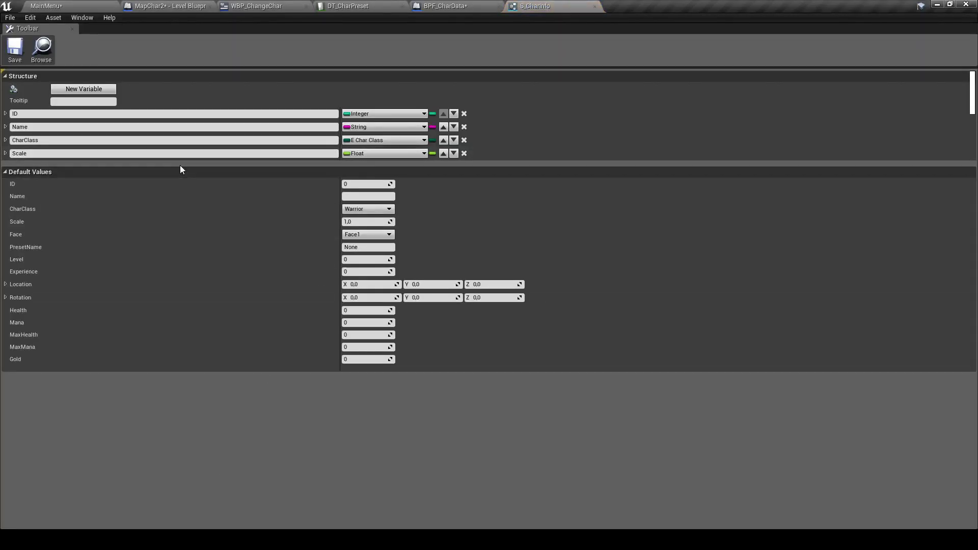
Step: Add a new structure member and rename the Boolean Sex member to Gender
drag(179, 164, 173, 328)
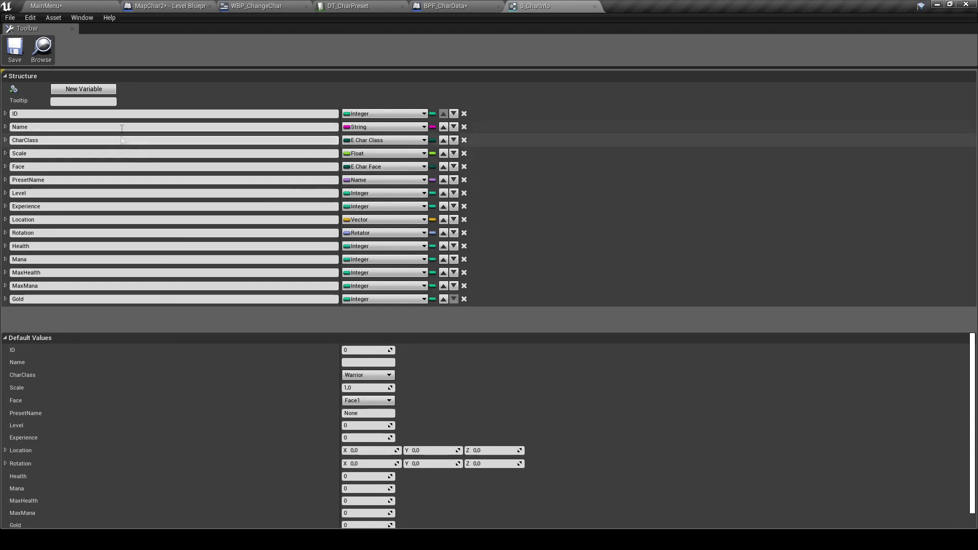
click(99, 90)
click(66, 312)
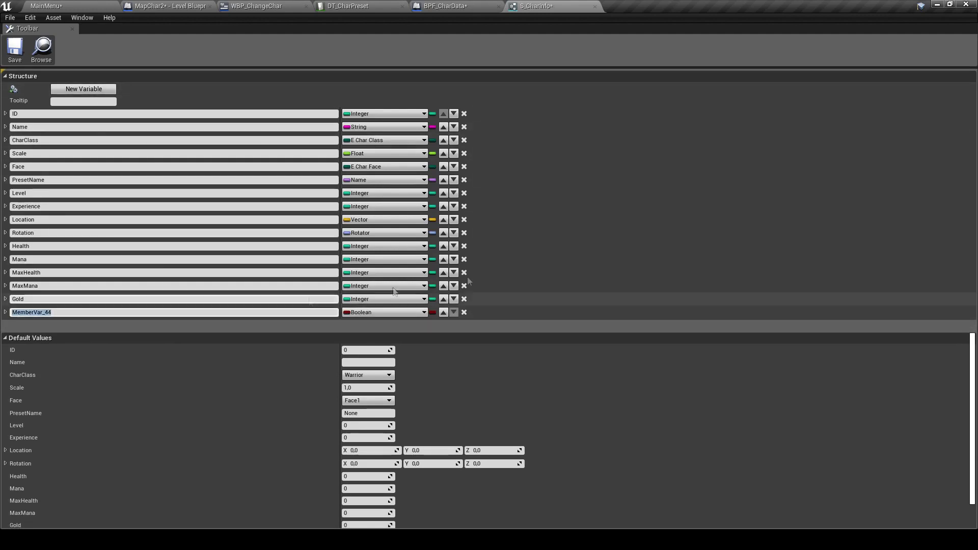
text(Sex)
key(Return)
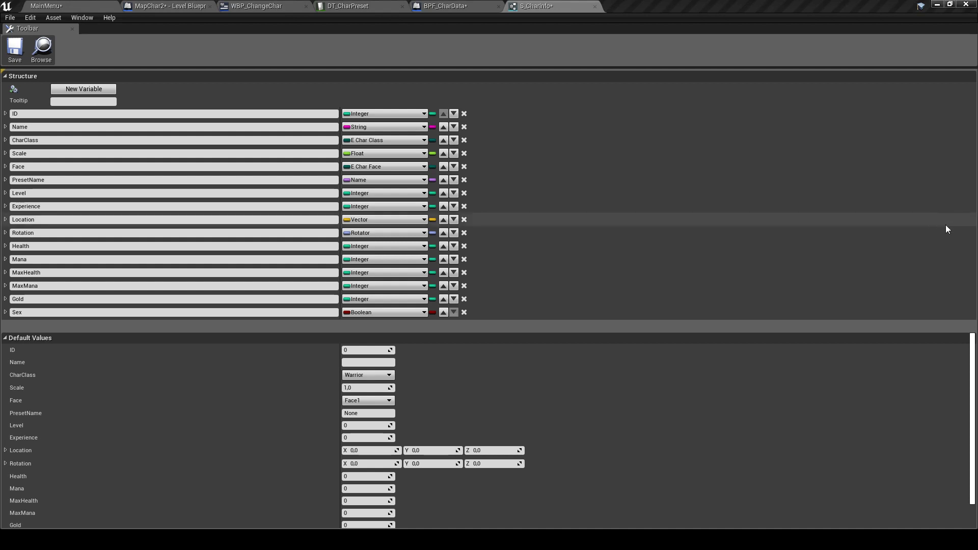
click(17, 312)
text(Gender)
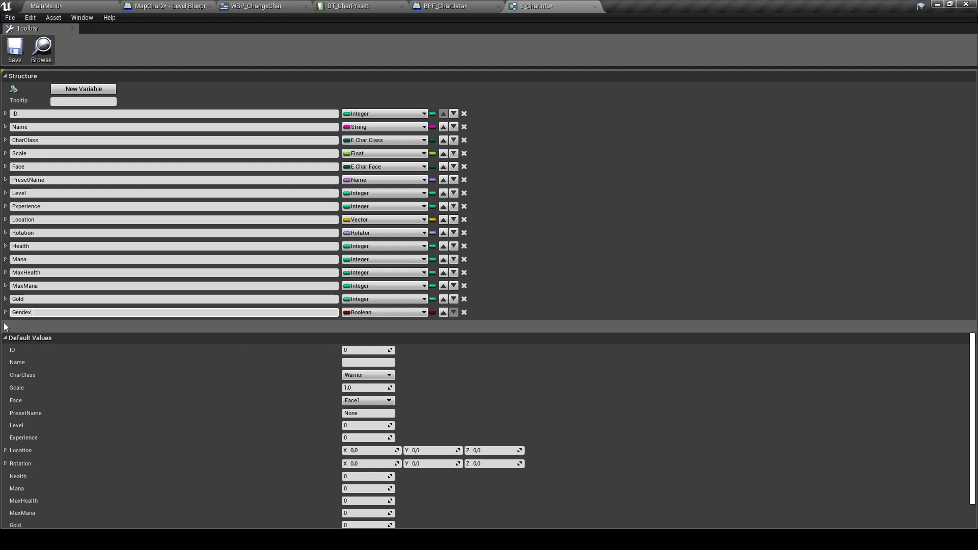
key(Return)
click(41, 313)
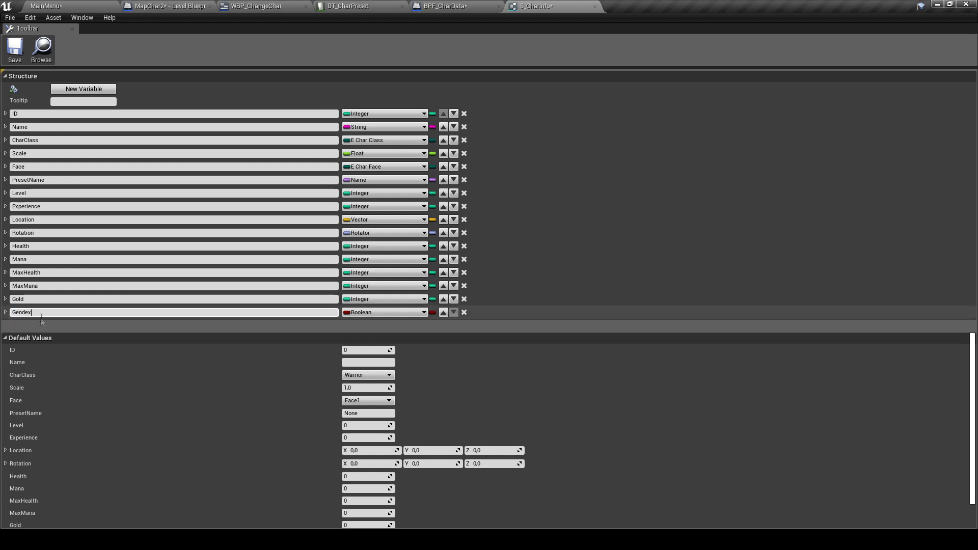
key(Return)
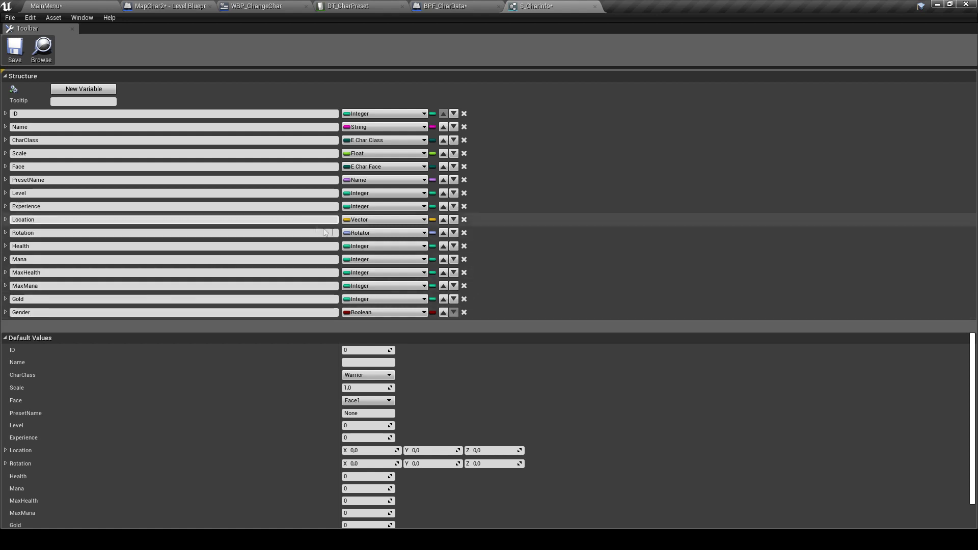
click(379, 312)
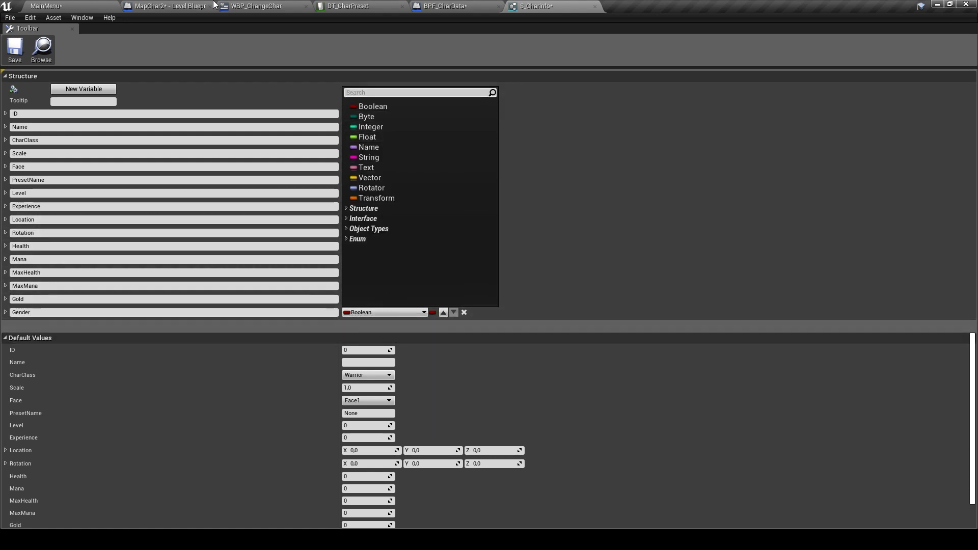
click(48, 6)
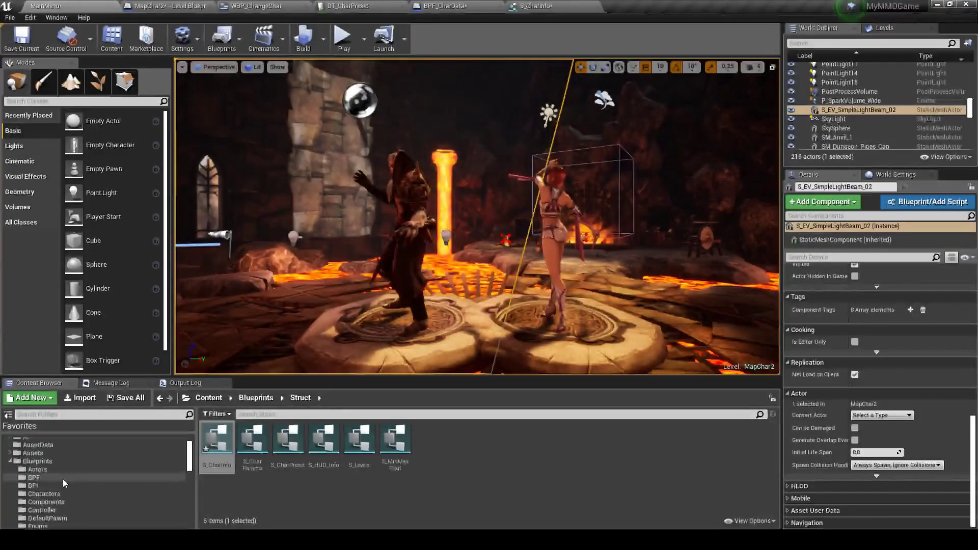
Step: Create a new enumeration named E_GenderType in the Enums folder
click(51, 478)
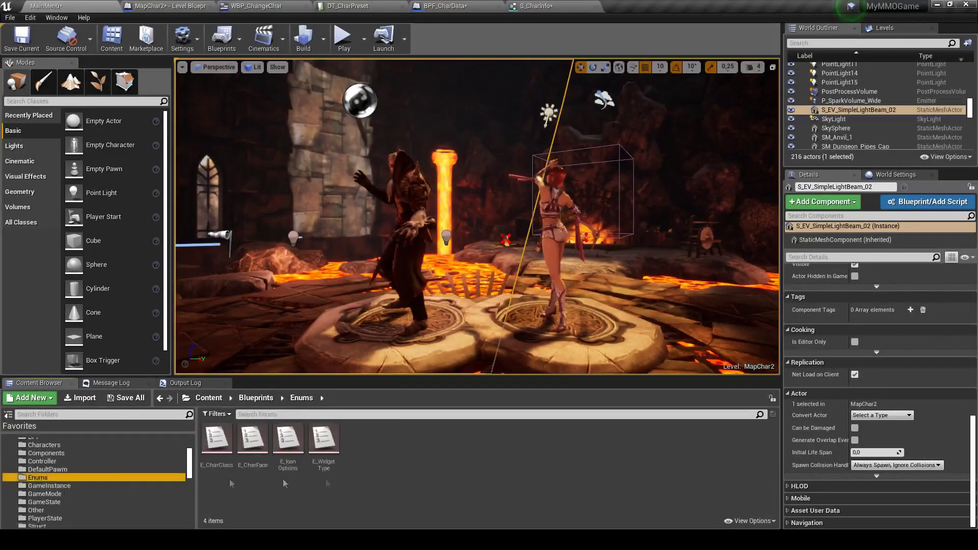
right_click(405, 452)
mouse_move(464, 400)
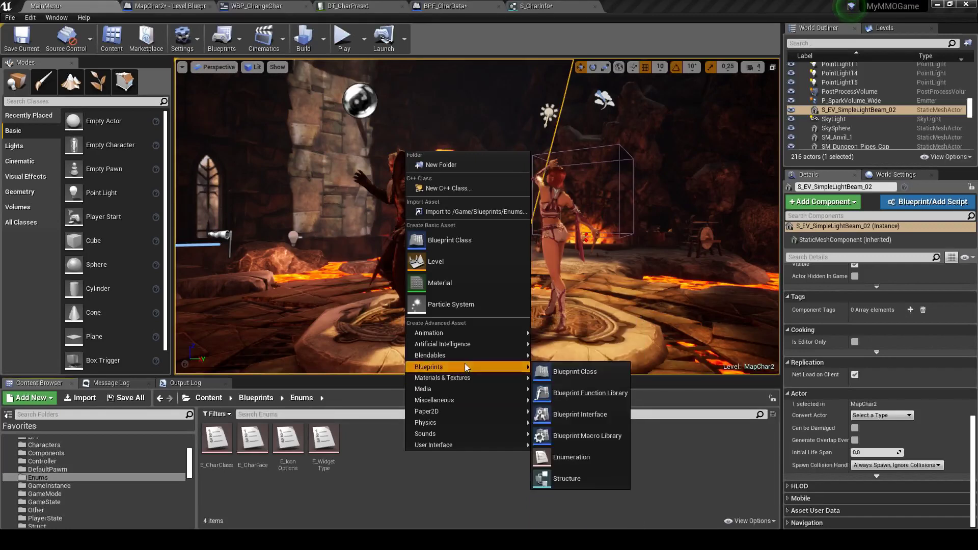
click(563, 437)
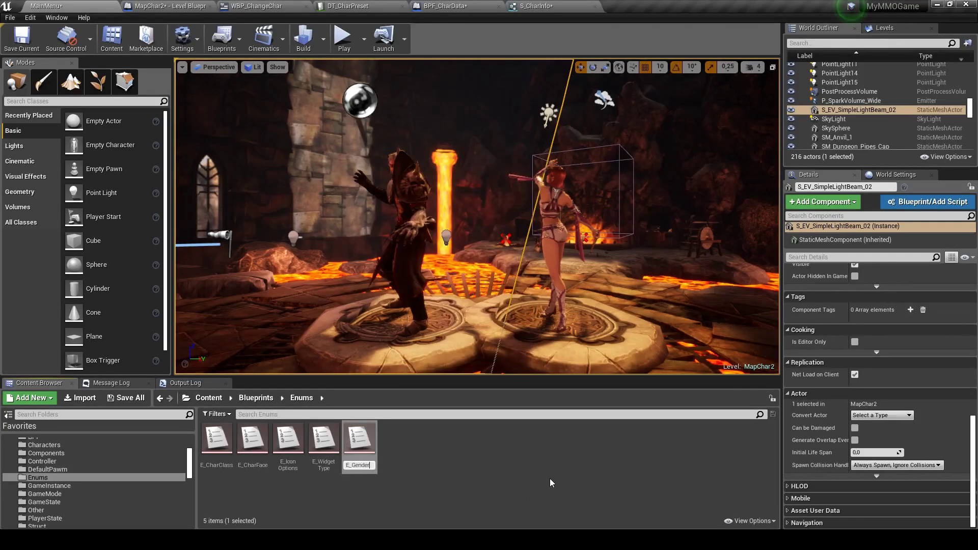
text(Type)
key(Return)
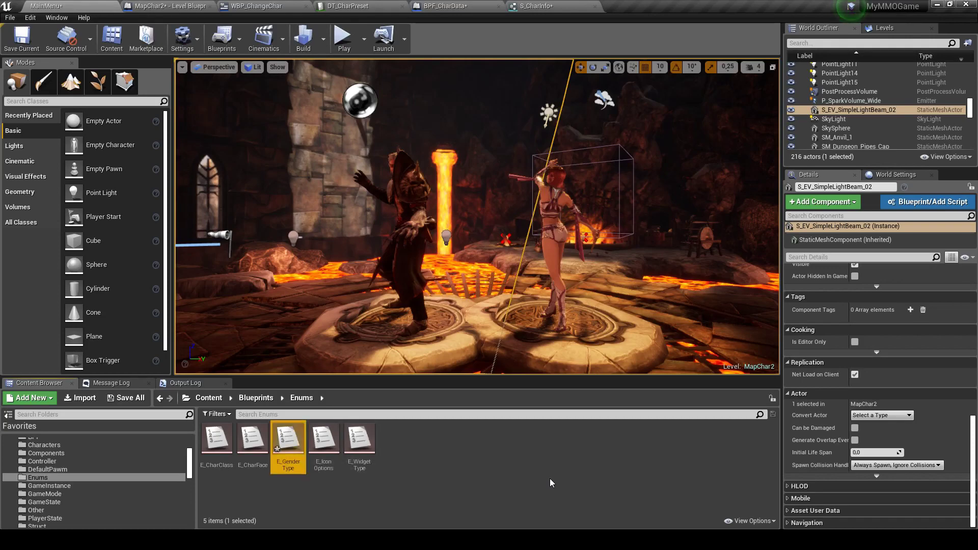
key(Return)
Step: Add the enumerators Male and Female to E_GenderType and close it
click(958, 89)
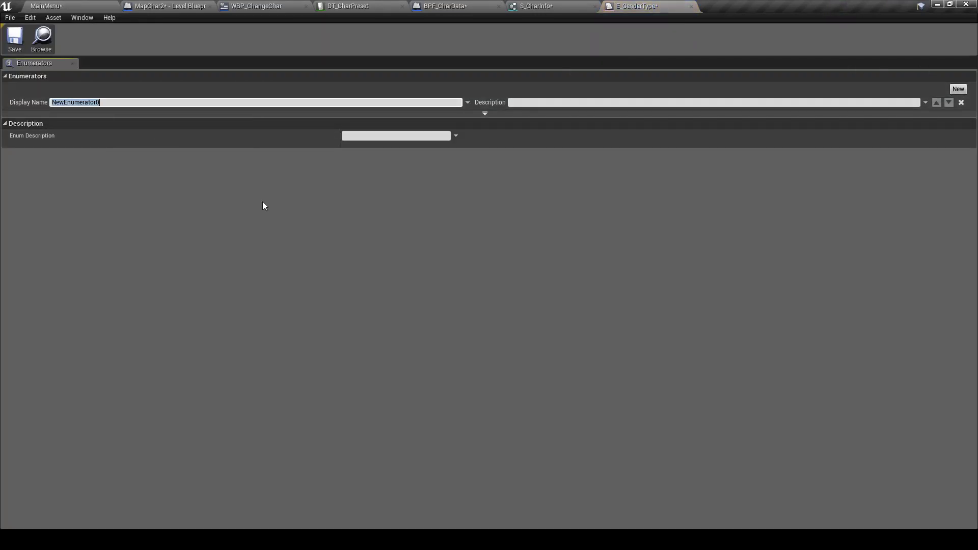
text(Male)
key(Return)
click(958, 89)
click(120, 115)
text(Fema)
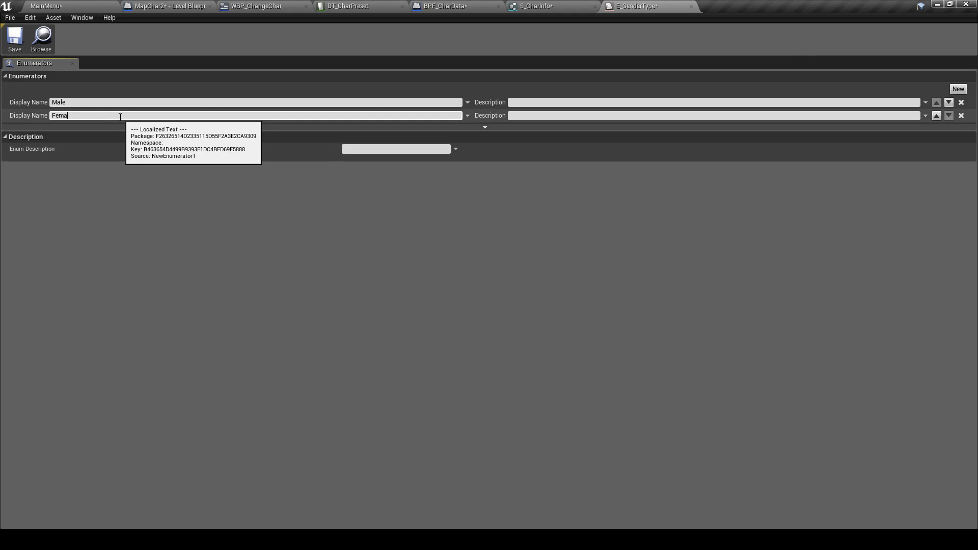
text(le)
key(Return)
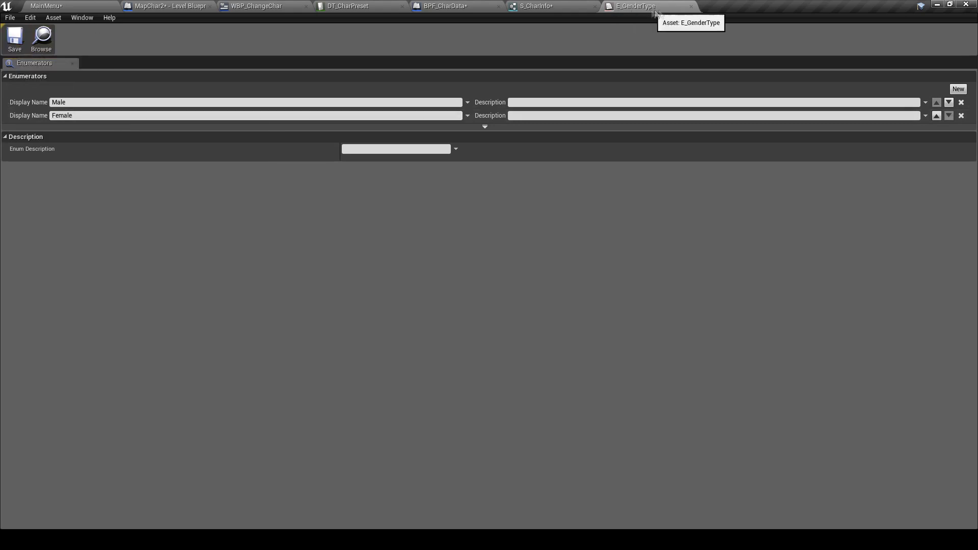
click(692, 7)
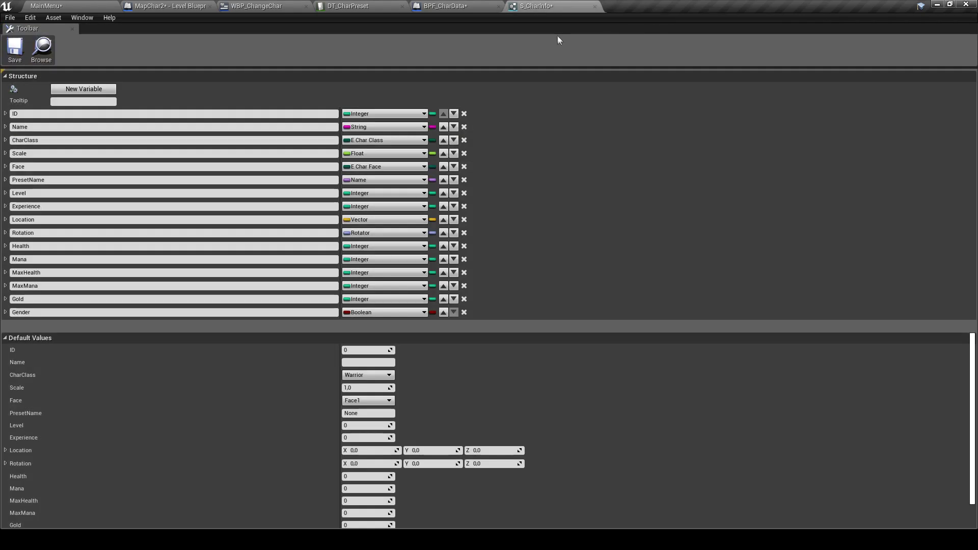
Step: Set S_CharInfo's Gender type to E Gender Type and save the structure
click(382, 313)
text(e)
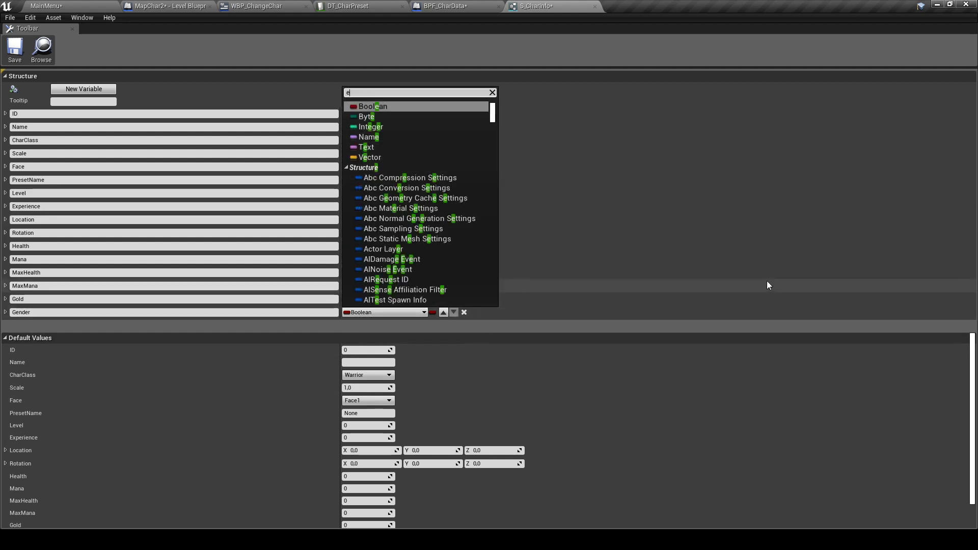
text(gen)
key(Return)
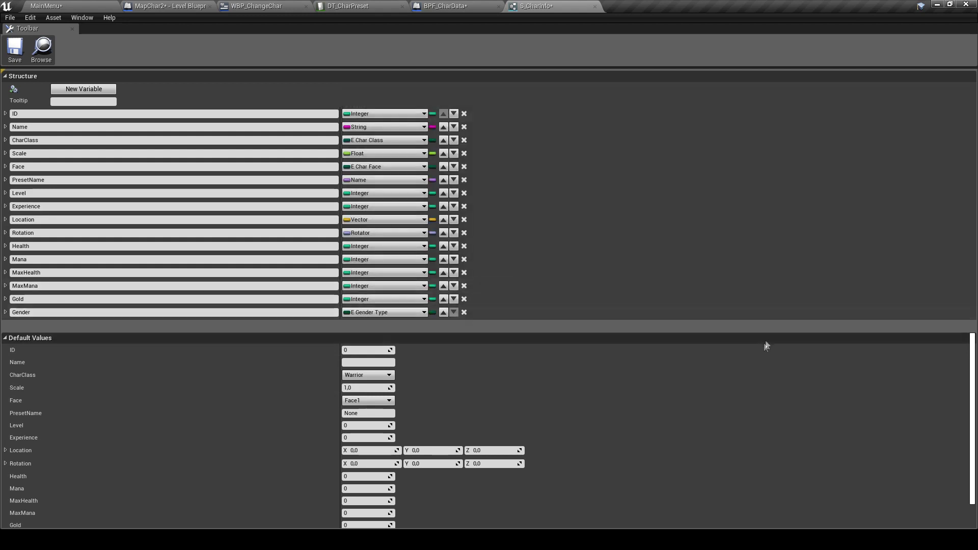
click(25, 57)
click(595, 6)
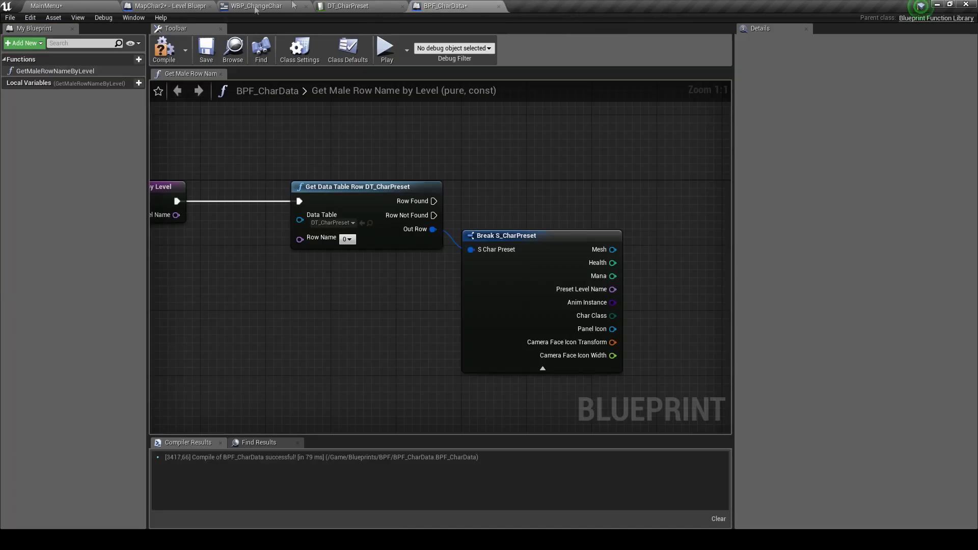
Step: Insert a Get Data Table Row Names node after the function entry, reading DT_CharPreset
right_drag(208, 265, 280, 268)
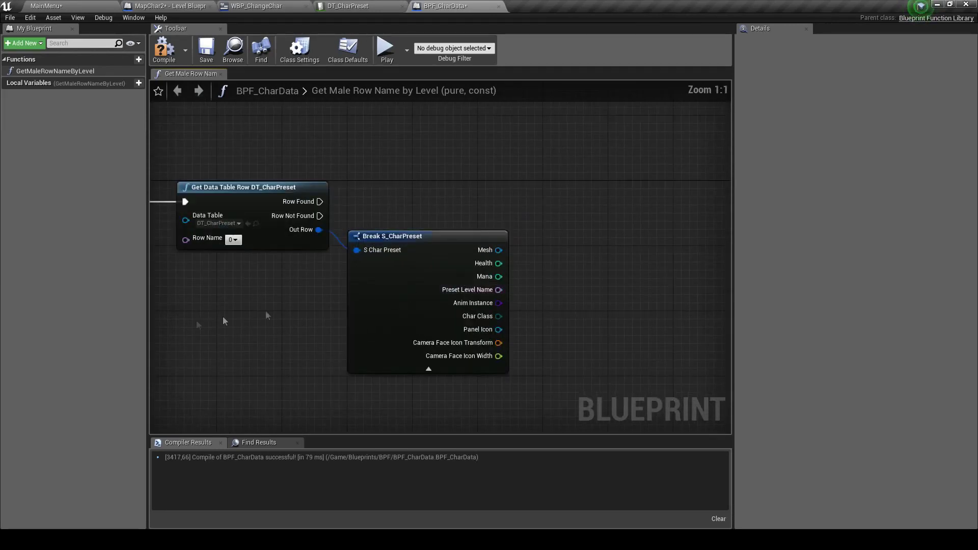
drag(314, 194, 361, 260)
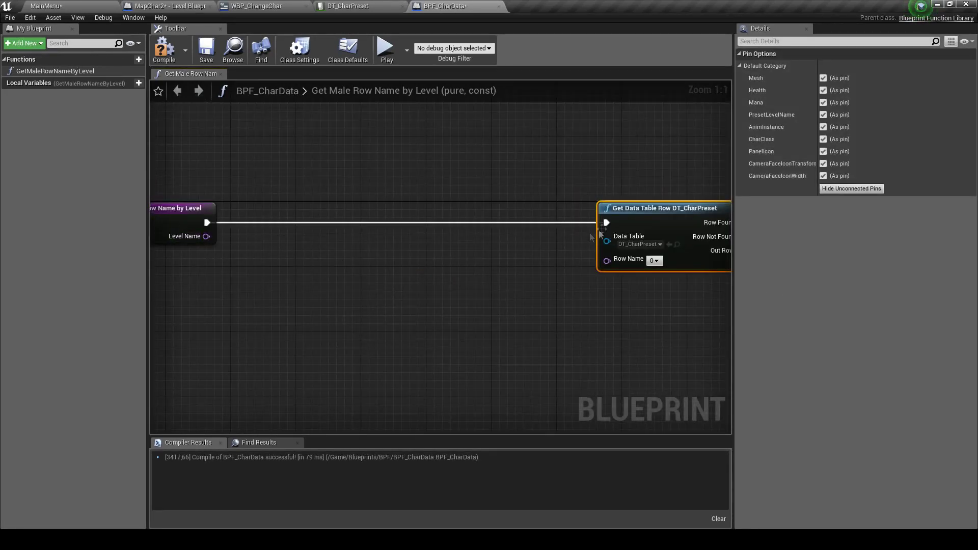
drag(207, 223, 244, 247)
text(datatabler)
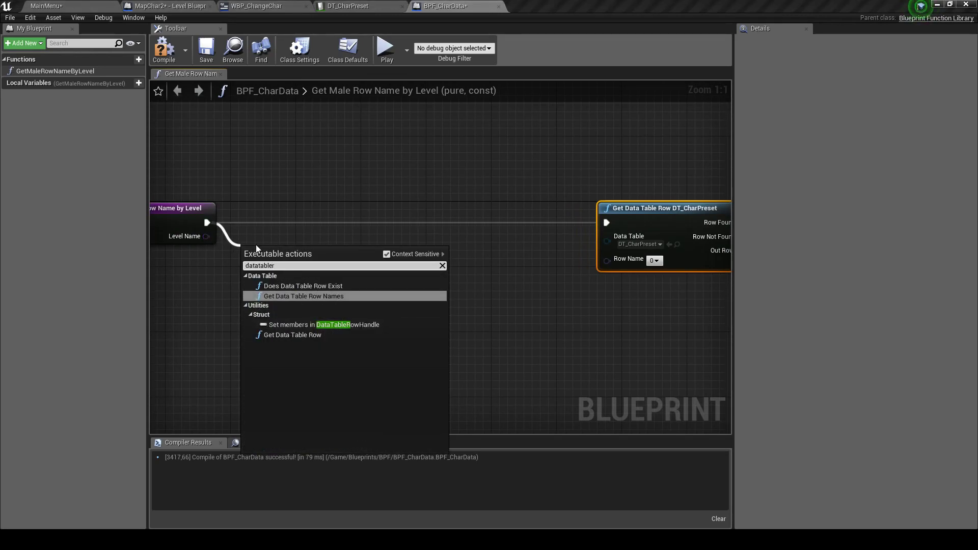
key(Return)
drag(270, 262, 295, 220)
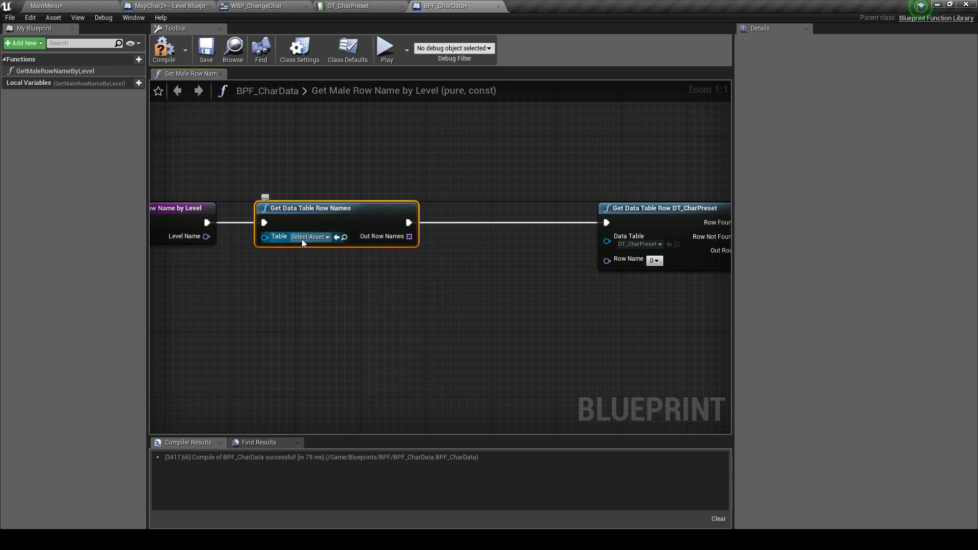
click(309, 237)
text(char)
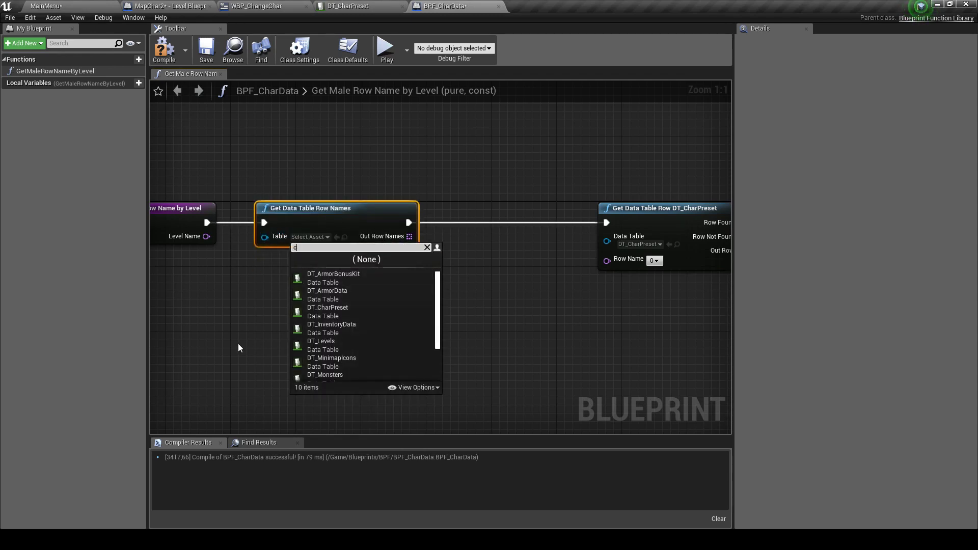
click(391, 278)
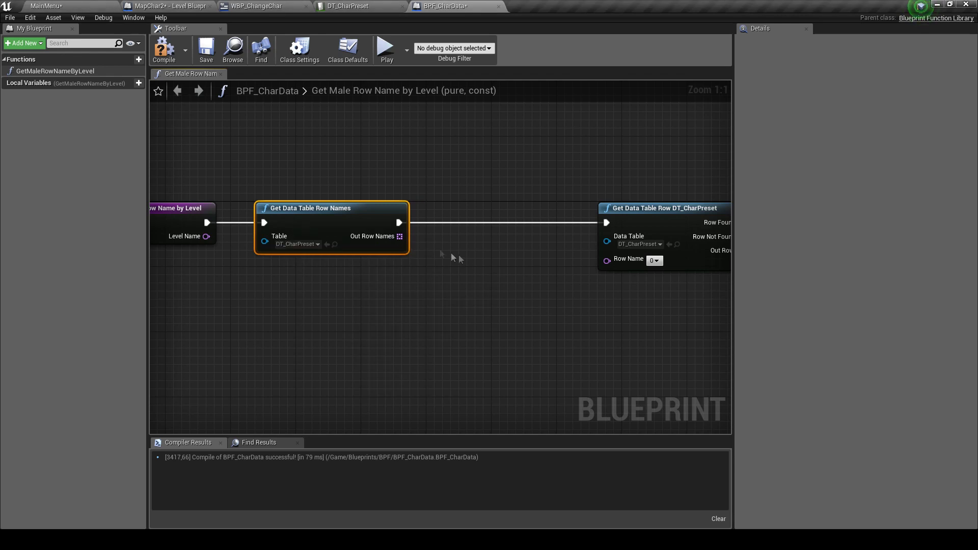
Step: Feed Out Row Names into a new ForEachLoopWithBreak node on the execution wire
drag(400, 236, 424, 295)
text(fore)
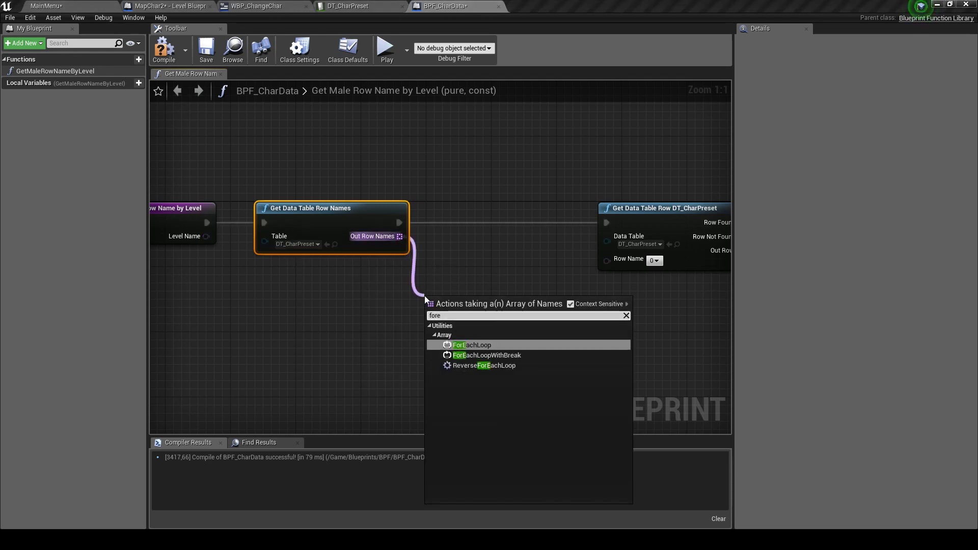
key(Down)
key(Return)
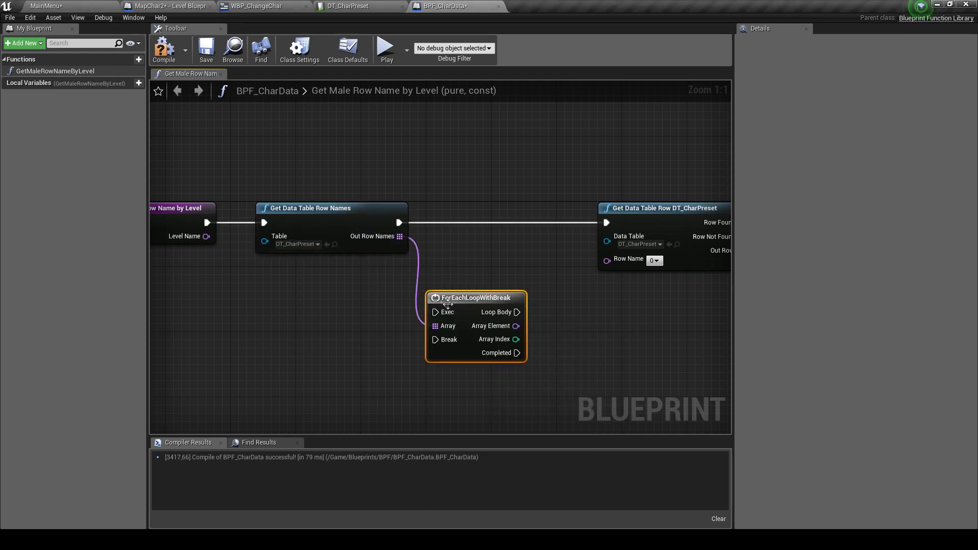
drag(461, 308, 461, 218)
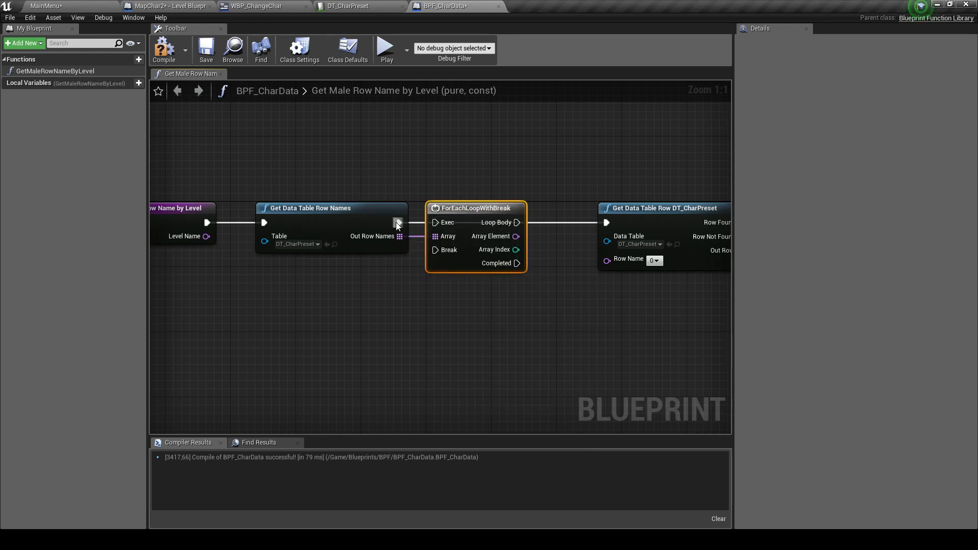
Step: Rename the GetMaleRowNameByLevel function to GetCharRowNameByLevel
right_drag(152, 251, 347, 262)
click(351, 227)
click(51, 71)
right_click(51, 74)
click(66, 84)
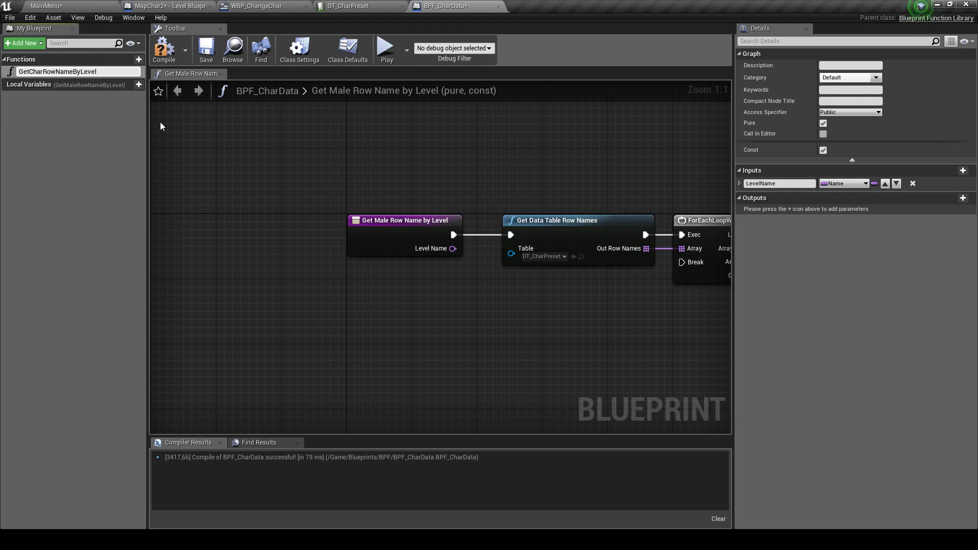
key(Return)
Step: Add a GenderType input of type E Gender Type to the function's entry node
click(280, 210)
click(963, 170)
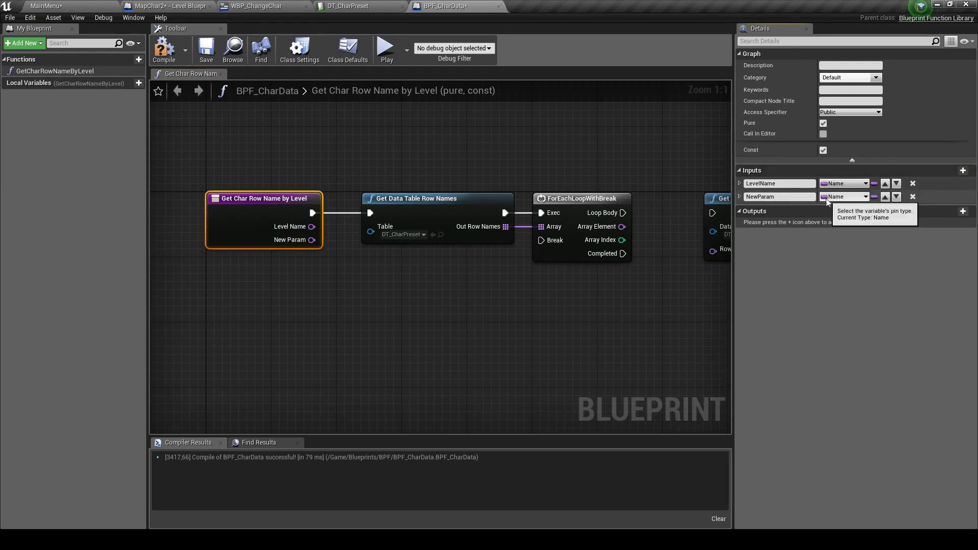
click(846, 196)
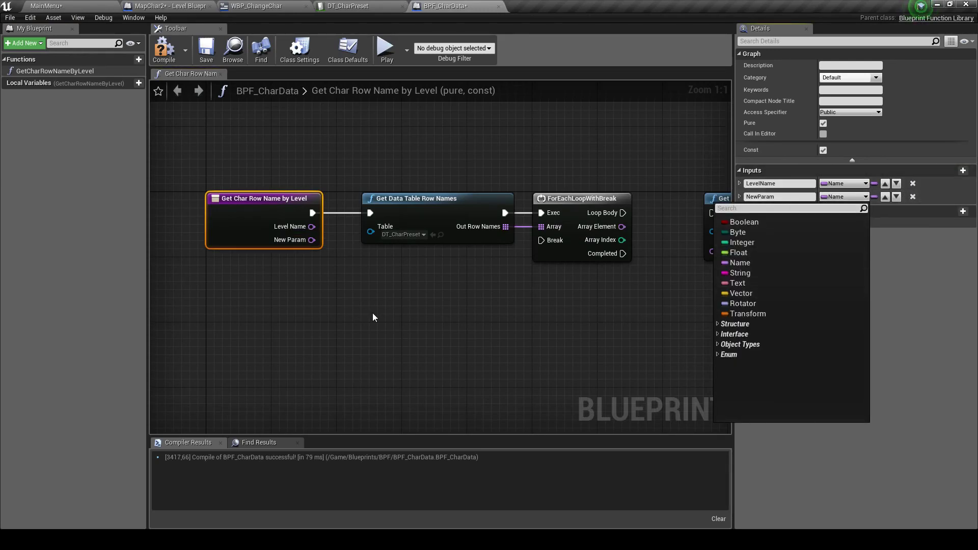
text(egender)
key(Return)
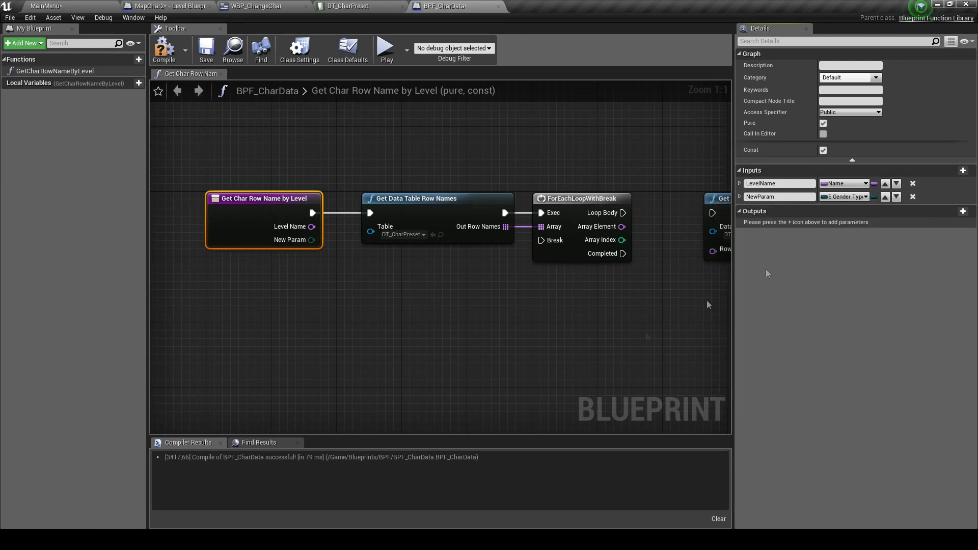
click(749, 197)
text(GenderType)
right_drag(671, 286, 443, 301)
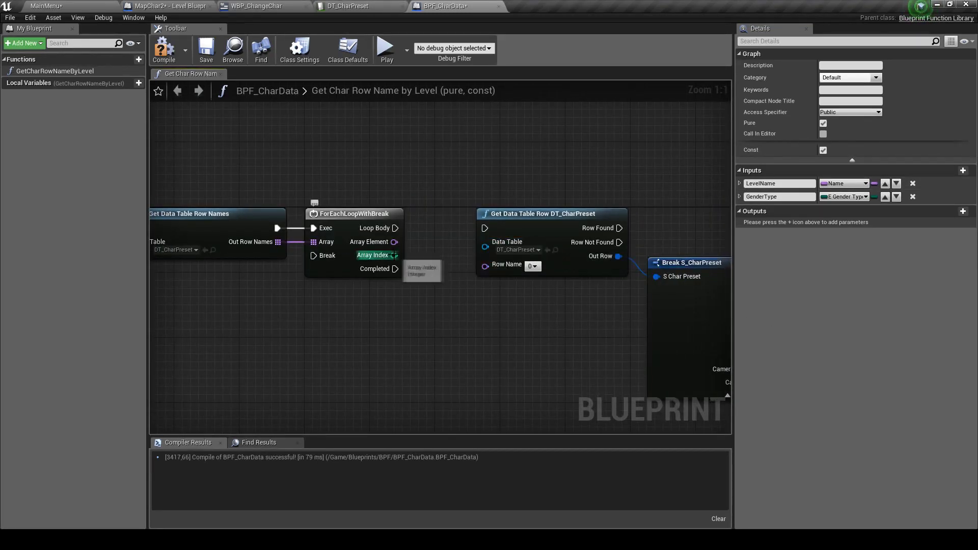
Step: Wire the loop's Array Element into Row Name and Loop Body into the row lookup
click(347, 234)
mouse_move(394, 242)
mouse_down()
mouse_move(465, 275)
mouse_move(485, 266)
mouse_up()
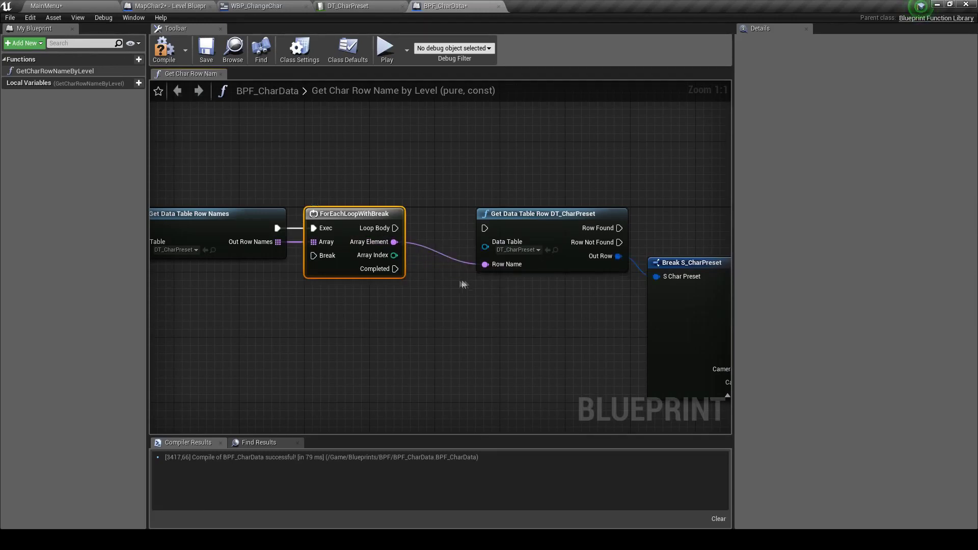
mouse_move(393, 228)
mouse_down()
mouse_move(485, 228)
mouse_move(475, 214)
mouse_up()
scroll(524, 262, down, 1)
drag(524, 262, 494, 253)
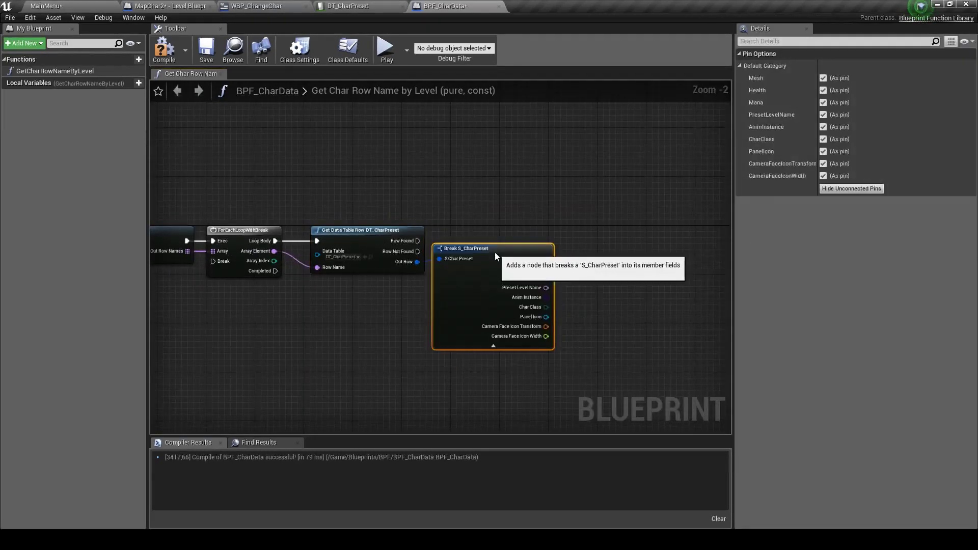
scroll(494, 253, up, 1)
scroll(413, 325, down, 1)
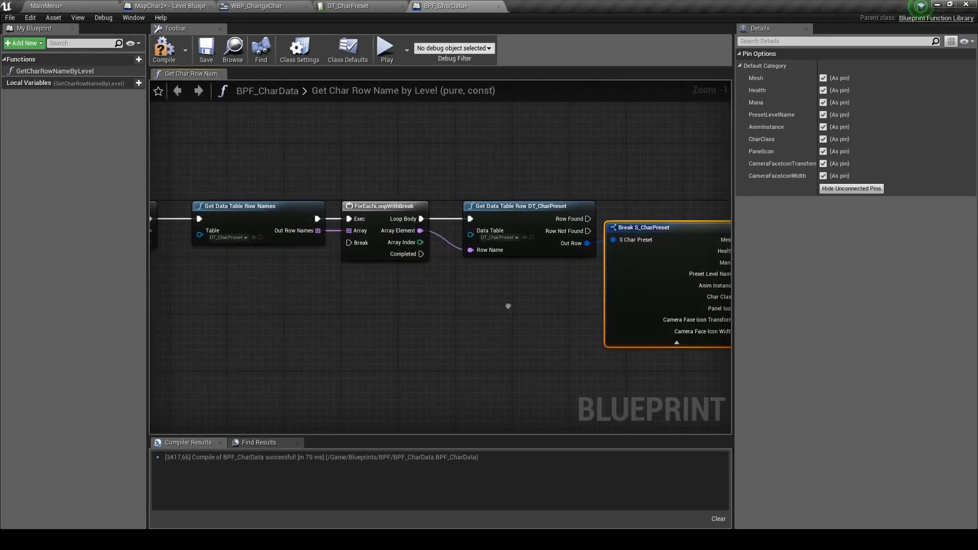
right_drag(412, 325, 510, 287)
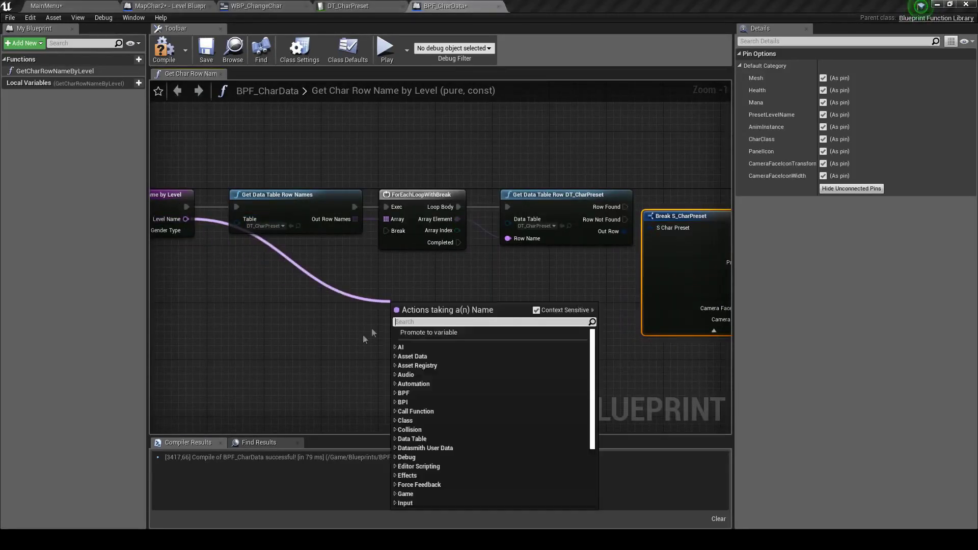
drag(185, 228, 454, 311)
right_drag(454, 311, 153, 323)
scroll(473, 274, up, 1)
scroll(472, 274, down, 2)
right_drag(458, 275, 636, 265)
scroll(285, 239, up, 2)
Step: Compare Preset Level Name with the Level Name input using an == node
click(279, 237)
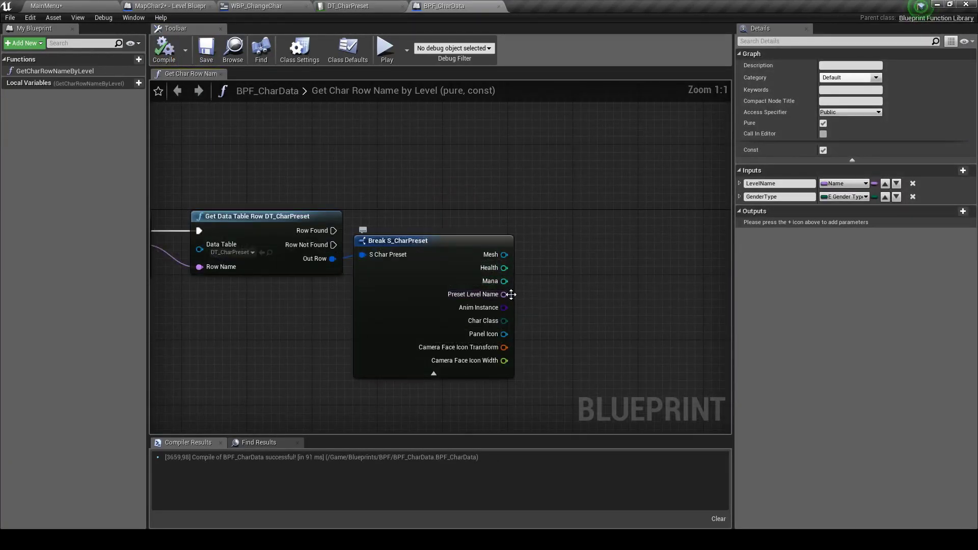
drag(504, 295, 581, 290)
text(==)
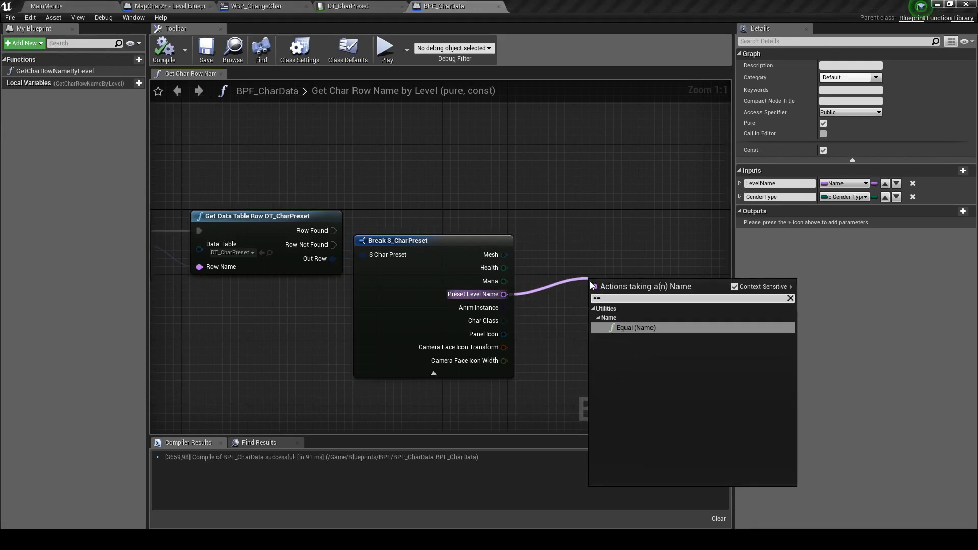
key(Return)
mouse_move(600, 282)
ctrl+mouse_down()
mouse_move(599, 296)
mouse_move(659, 256)
mouse_move(575, 206)
ctrl+mouse_up()
text(level)
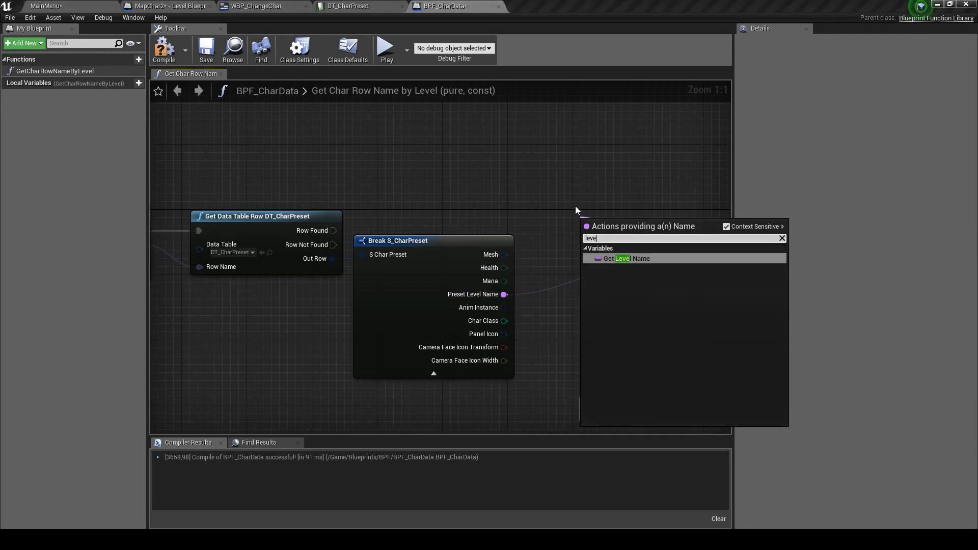
key(Return)
drag(606, 226, 562, 252)
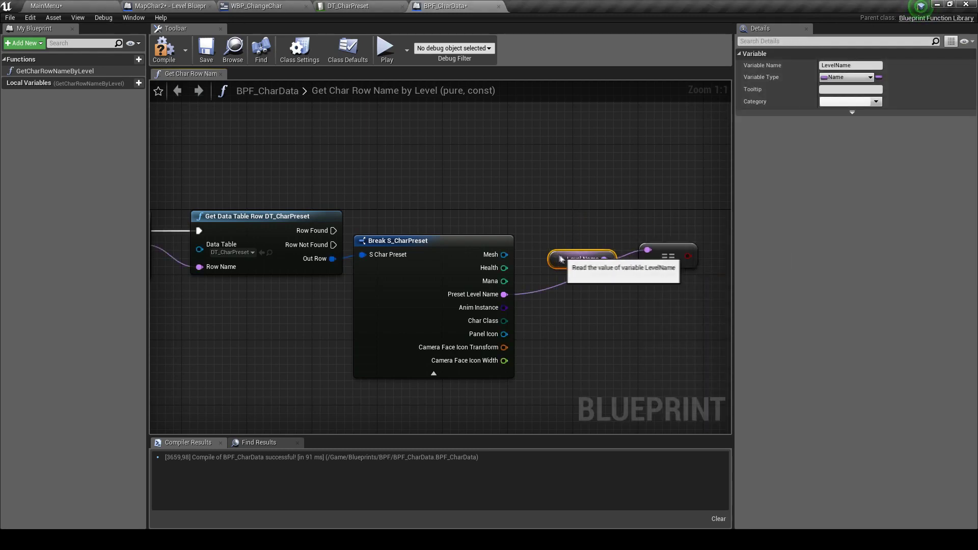
drag(654, 261, 631, 260)
scroll(645, 251, down, 3)
scroll(487, 286, up, 3)
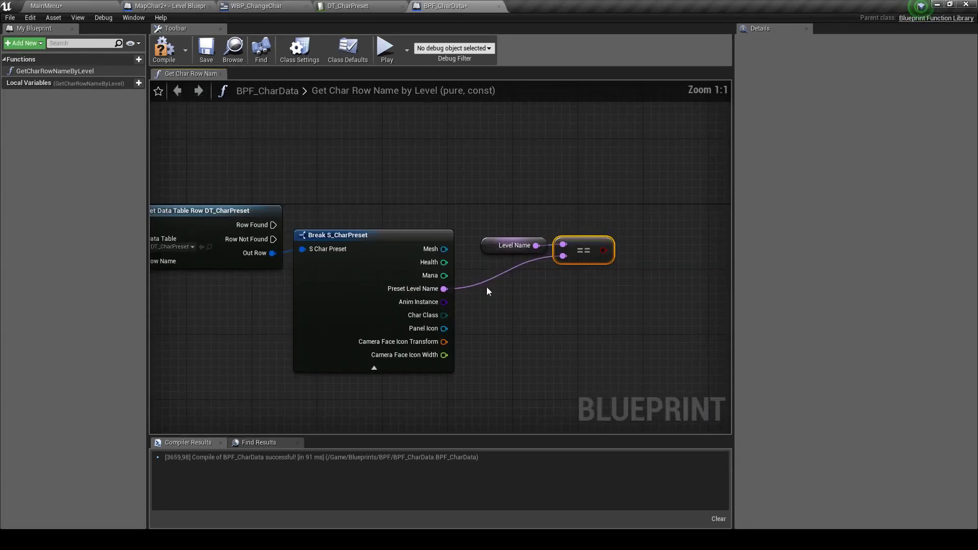
Step: Add a Branch driven by Row Found, with the == result as its Condition
click(622, 210)
mouse_move(274, 225)
mouse_down()
mouse_move(630, 228)
mouse_move(628, 240)
mouse_up()
mouse_move(476, 232)
mouse_down()
mouse_move(614, 265)
mouse_move(592, 244)
mouse_up()
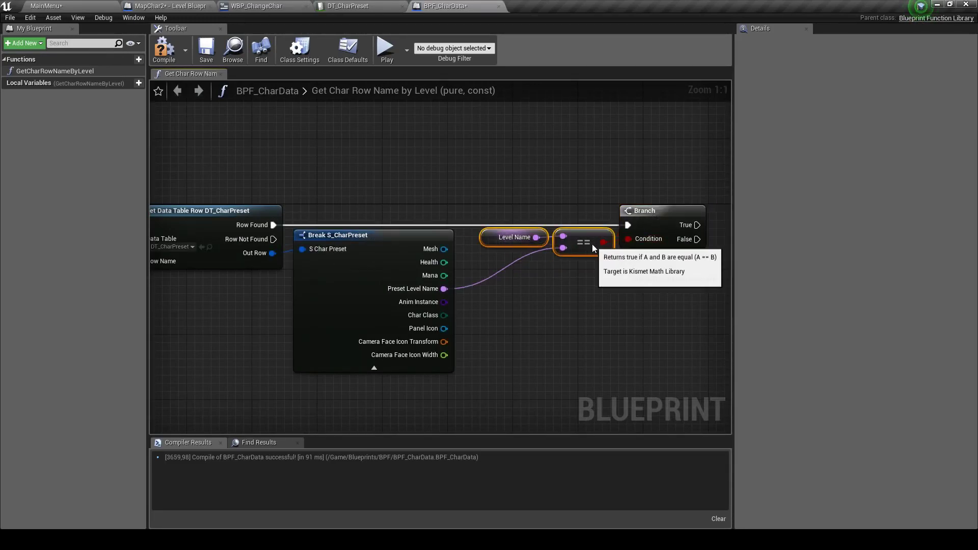
click(374, 368)
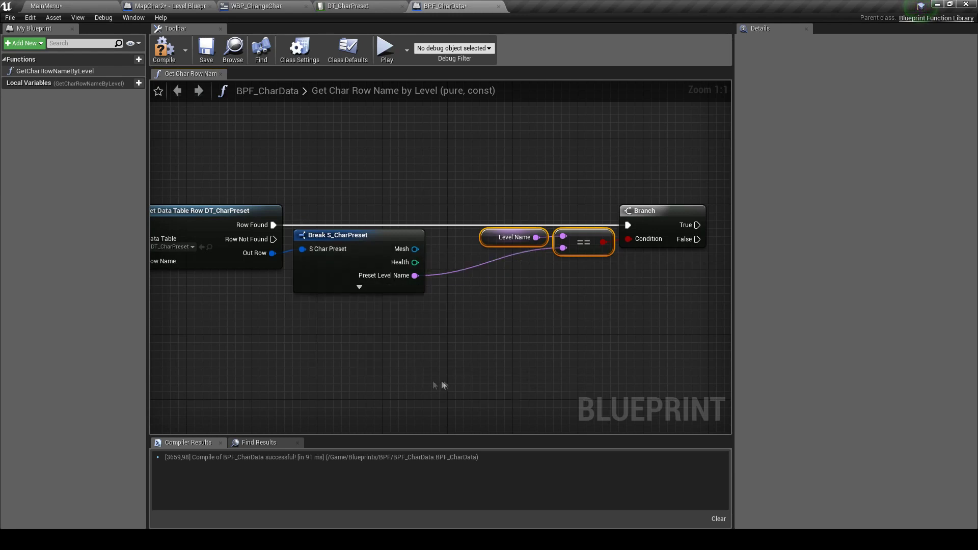
click(402, 293)
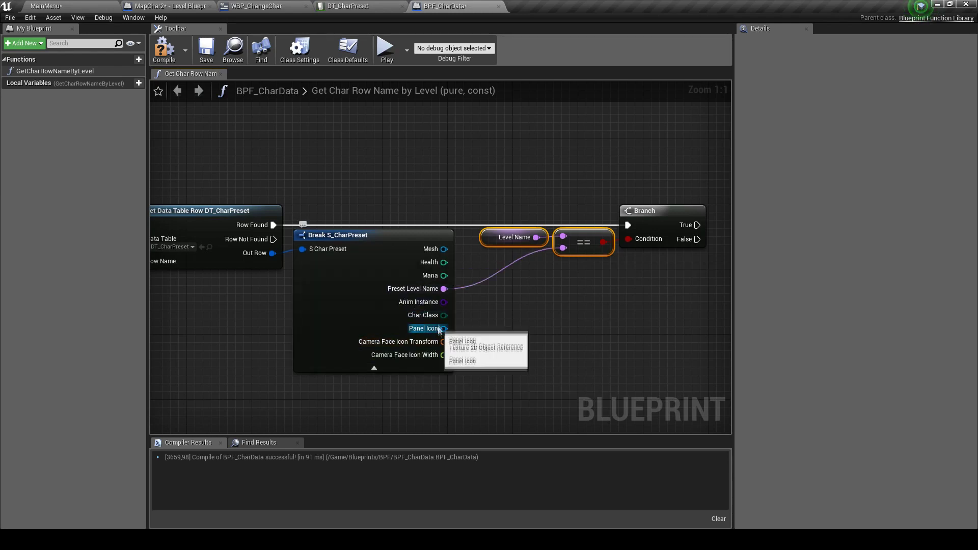
Step: Save and compile the BPF_CharData blueprint
click(207, 50)
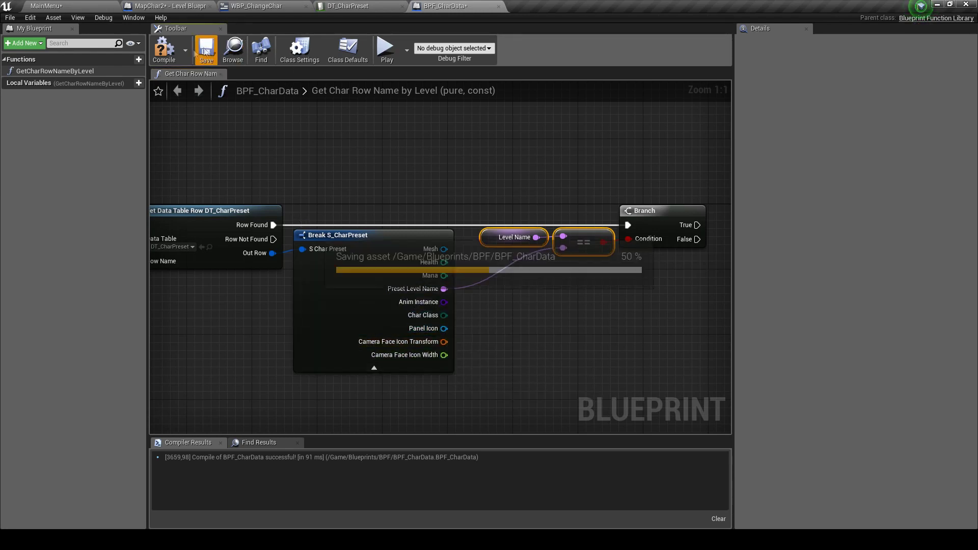
click(164, 56)
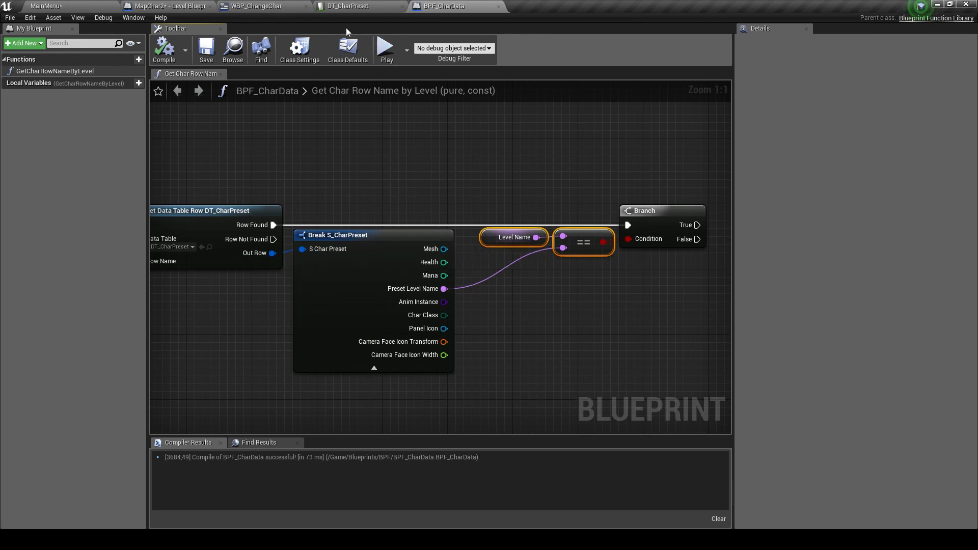
click(353, 6)
click(265, 5)
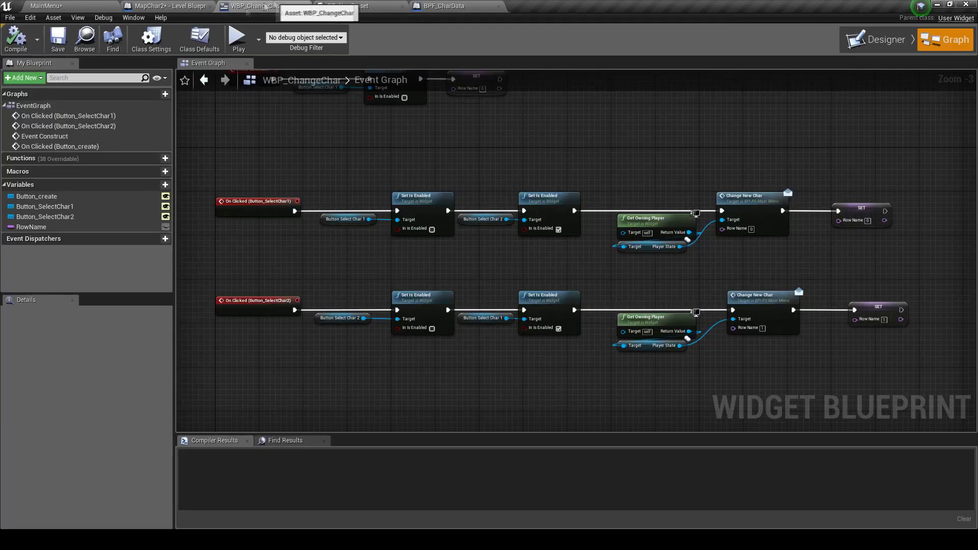
Step: Delete the Gender variable from the S_CharInfo structure
click(77, 5)
scroll(60, 496, down, 2)
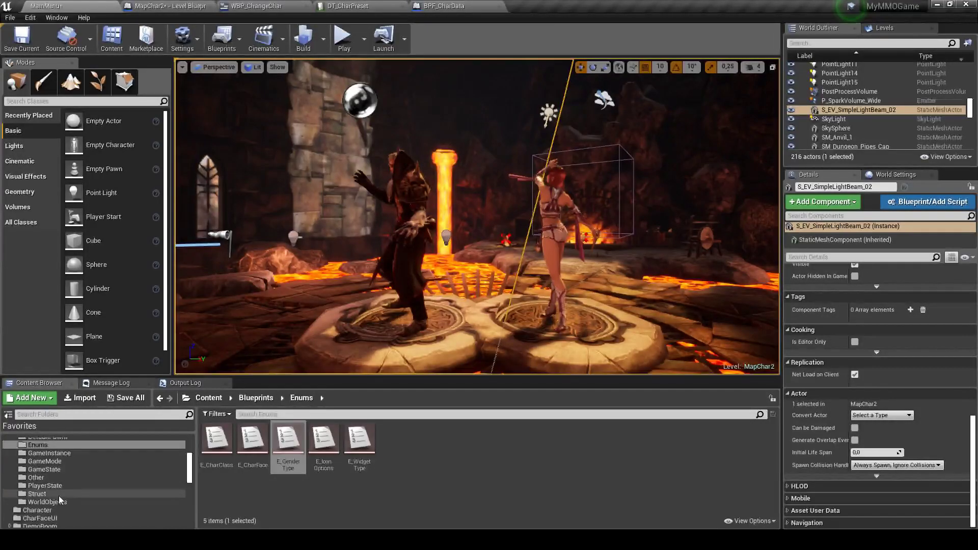
click(59, 496)
double_click(216, 453)
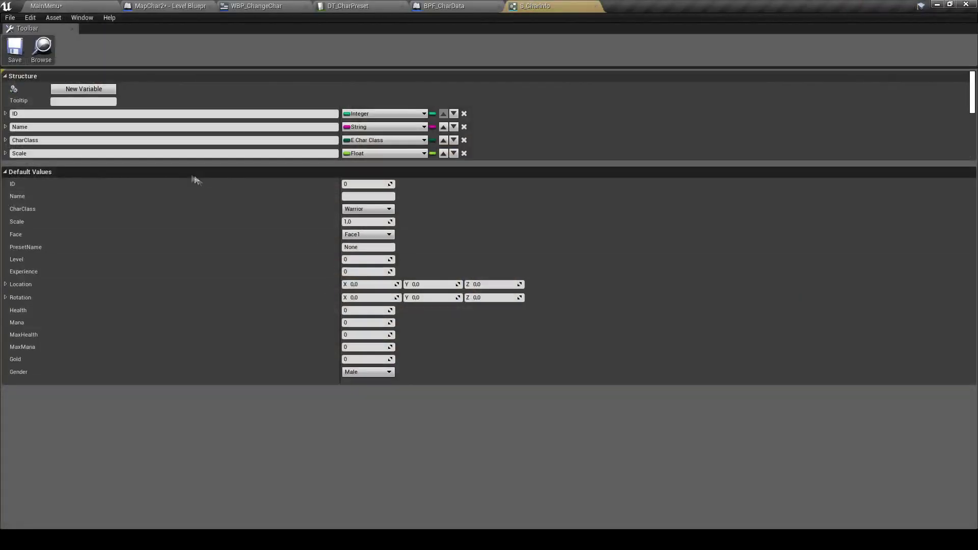
scroll(196, 155, down, 5)
scroll(372, 152, up, 3)
scroll(372, 151, up, 3)
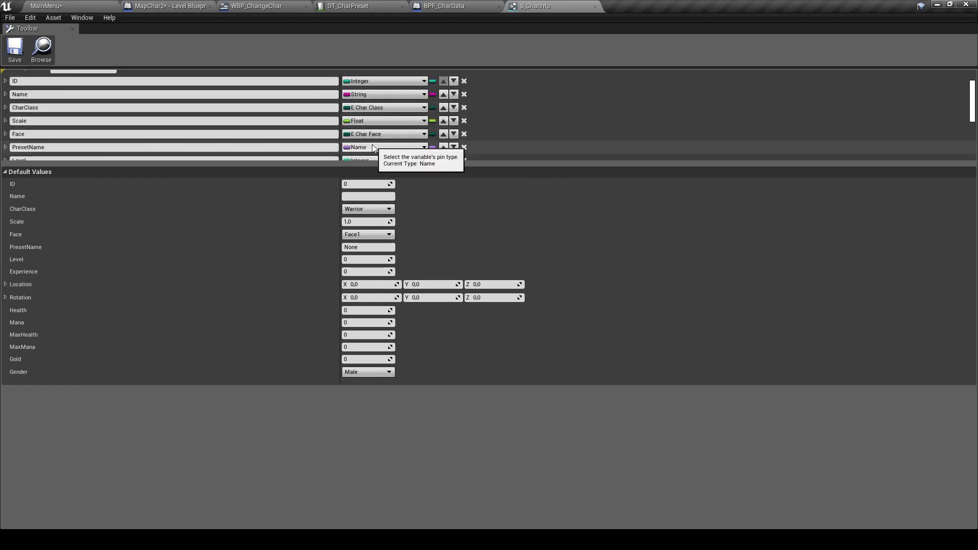
scroll(383, 148, down, 3)
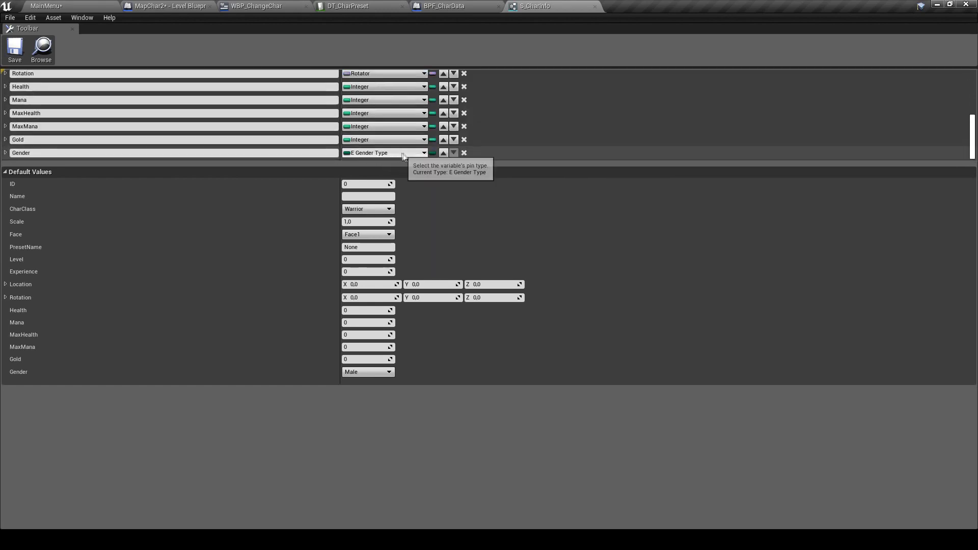
click(464, 153)
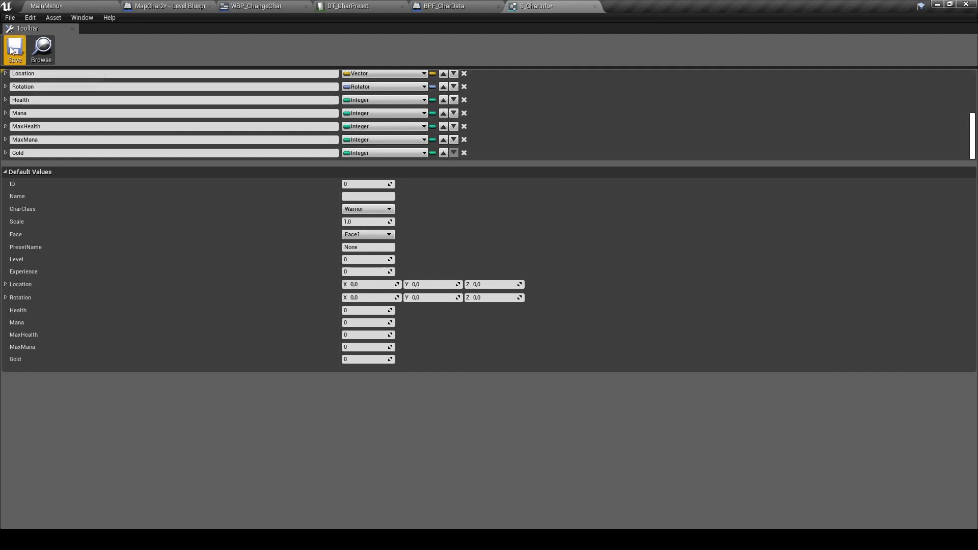
click(595, 6)
click(46, 7)
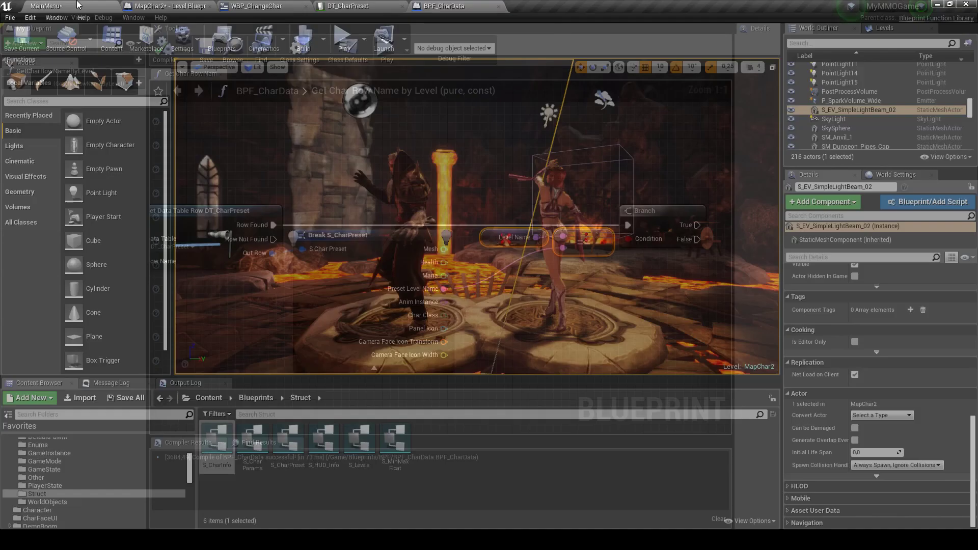
Step: Add a Gender variable of type E Gender Type to S_CharPreset and save it
double_click(286, 461)
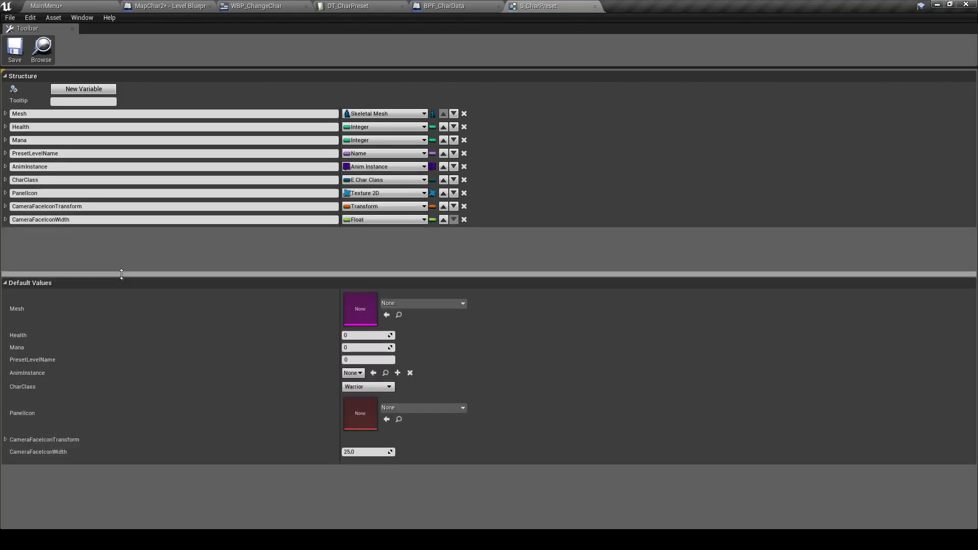
click(84, 88)
click(20, 233)
text(Gender)
key(Return)
click(380, 233)
text(egen)
key(Return)
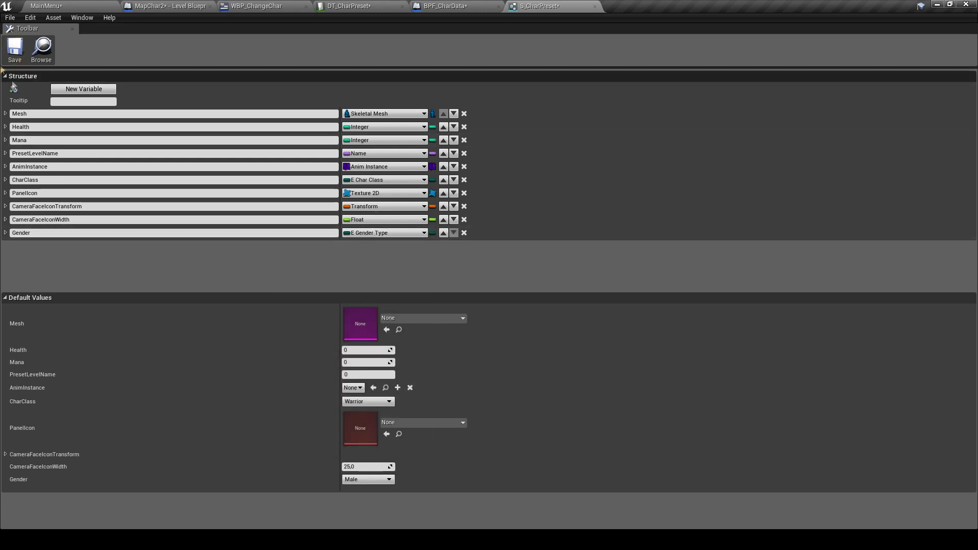
click(15, 48)
click(595, 6)
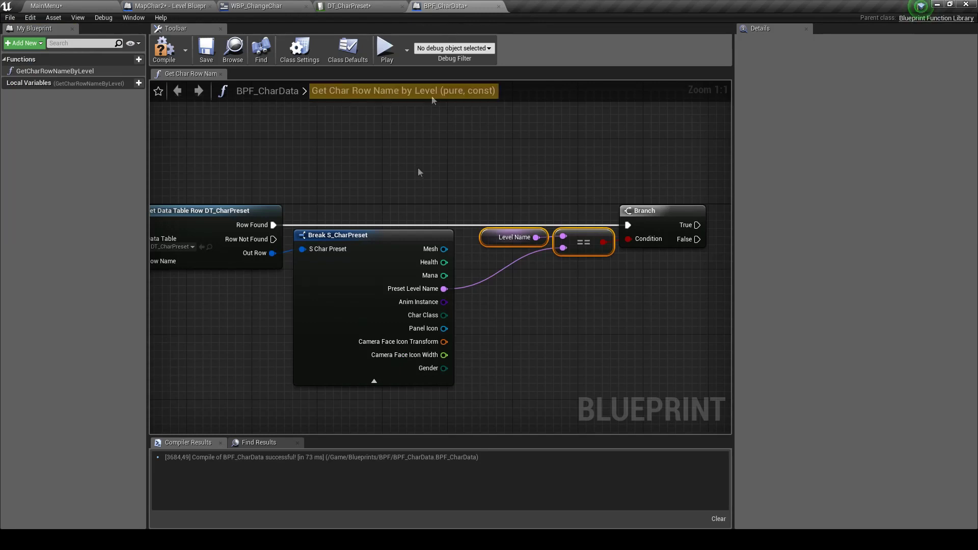
Step: Refresh all nodes, then compare the row's Gender with the GenderType input using ==
click(206, 49)
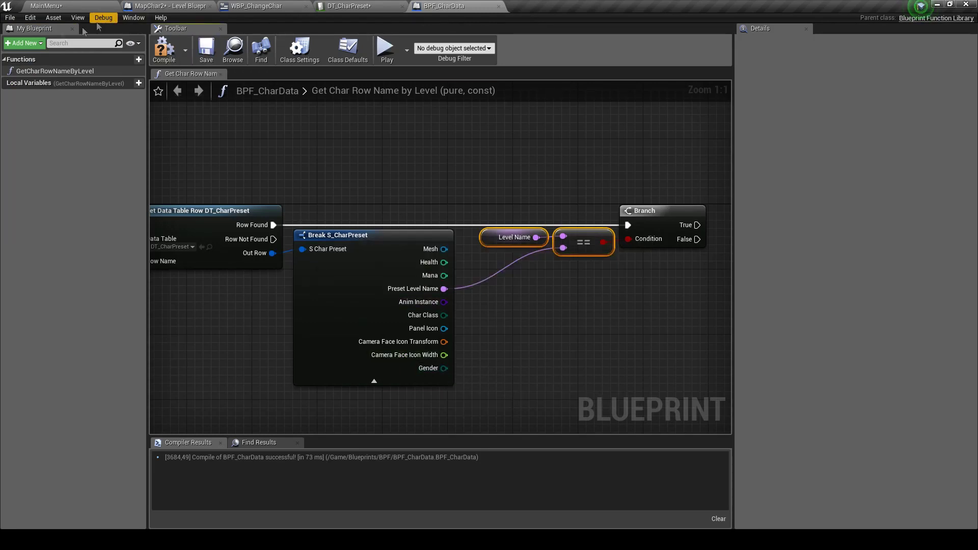
click(9, 17)
click(34, 131)
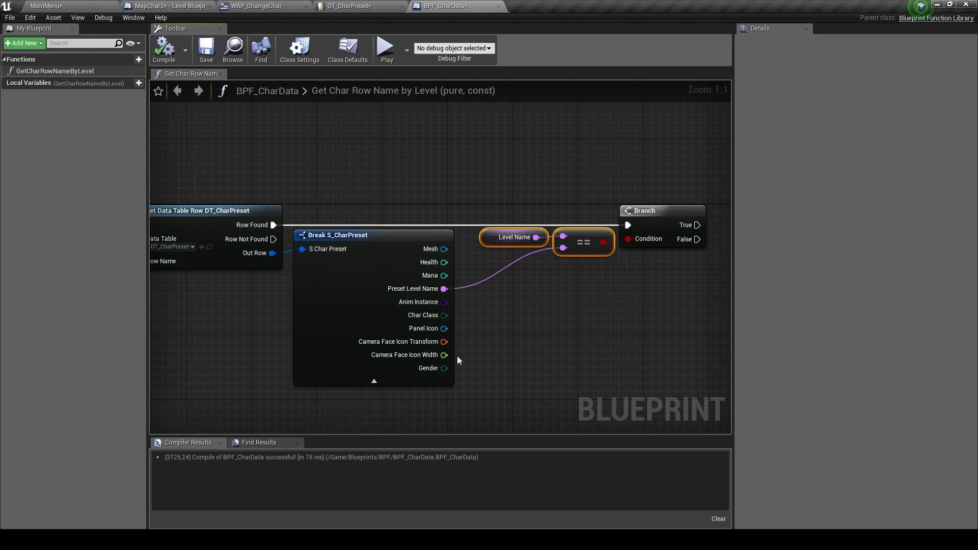
drag(444, 368, 668, 303)
text(==)
key(Return)
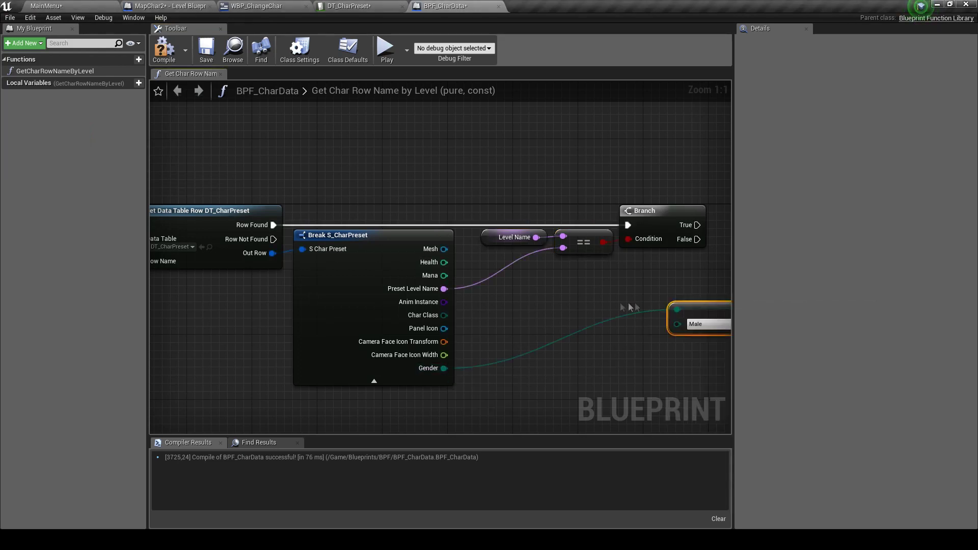
scroll(330, 299, down, 5)
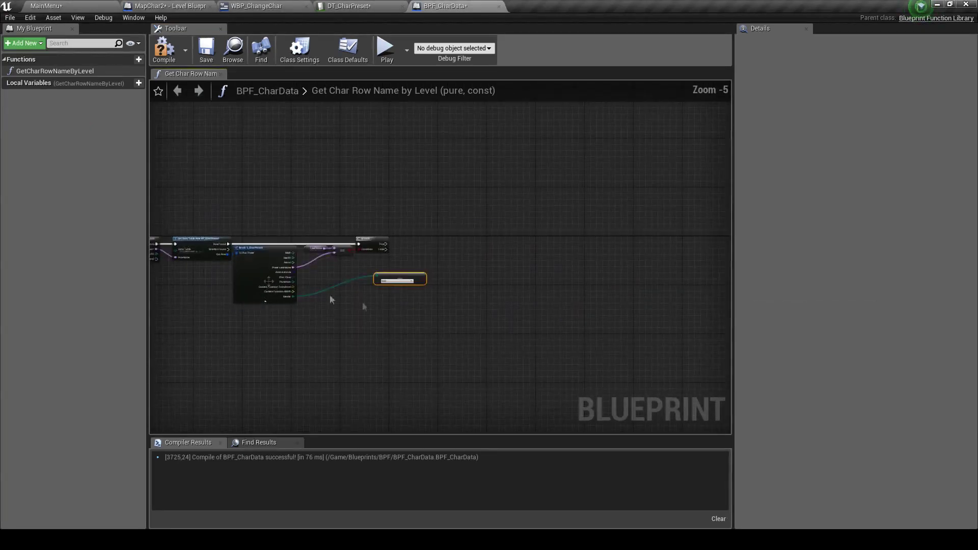
scroll(330, 299, up, 6)
drag(402, 214, 313, 204)
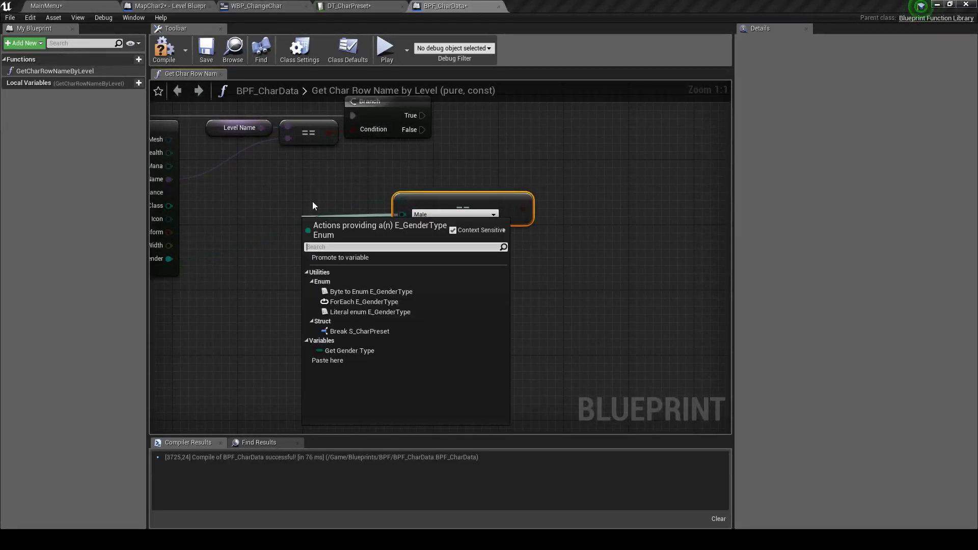
text(gender)
key(Return)
drag(336, 232, 350, 223)
Step: Add a second Branch on the first Branch's True, conditioned on the Gender comparison
right_drag(357, 230, 298, 283)
key(ctrl+v)
mouse_move(363, 169)
mouse_down()
mouse_move(446, 172)
mouse_move(504, 156)
mouse_up()
drag(383, 260, 490, 182)
drag(435, 316, 305, 249)
drag(365, 260, 453, 211)
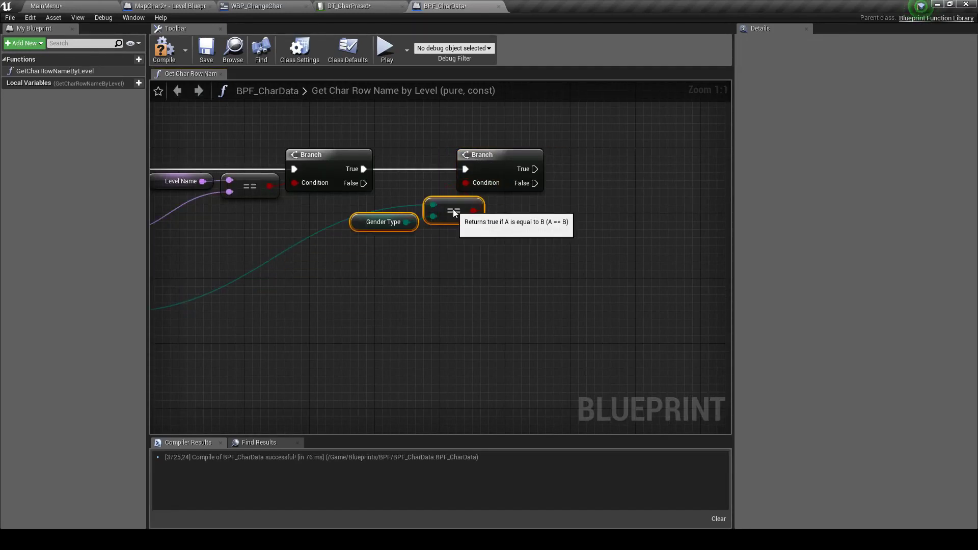
scroll(454, 212, down, 4)
Step: Hide the unconnected pins on the Break S_CharPreset node
click(459, 239)
right_drag(451, 243, 563, 221)
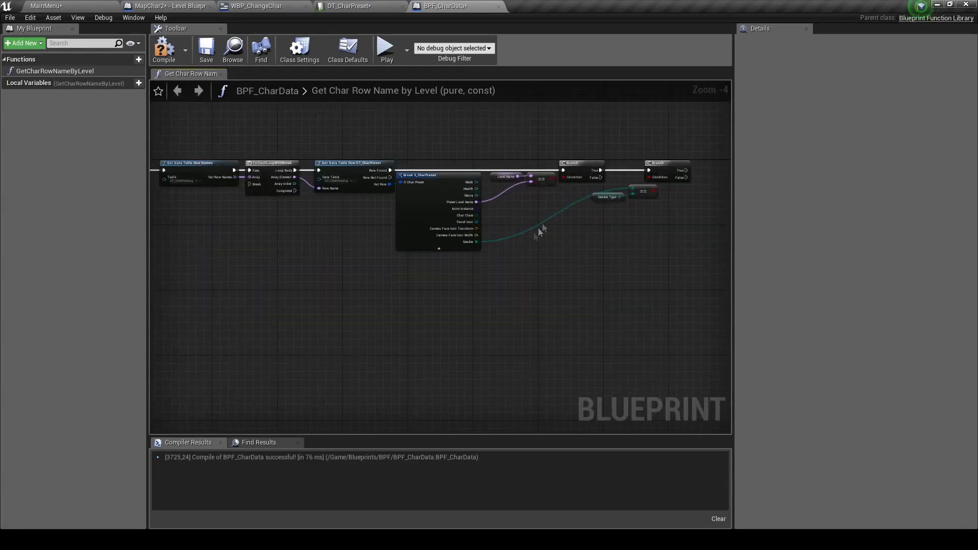
click(438, 240)
click(873, 201)
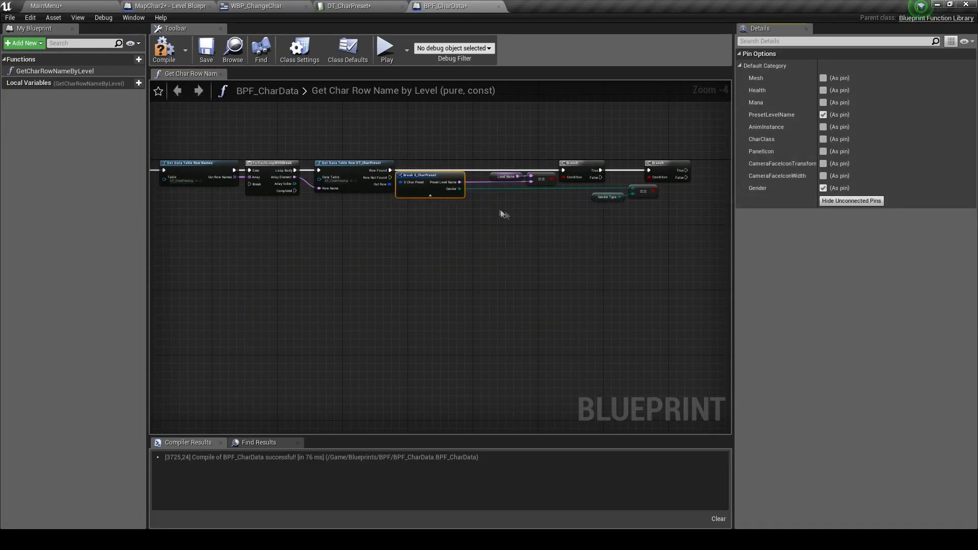
Step: Save BPF_CharData and pan back to the loop and row lookup nodes
scroll(507, 212, up, 3)
scroll(369, 274, down, 2)
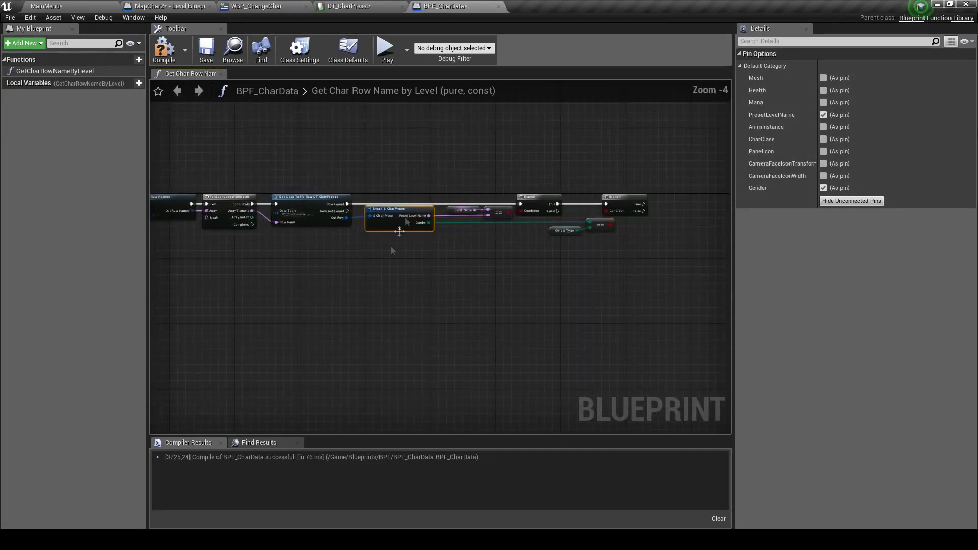
click(206, 48)
scroll(338, 206, up, 3)
click(359, 172)
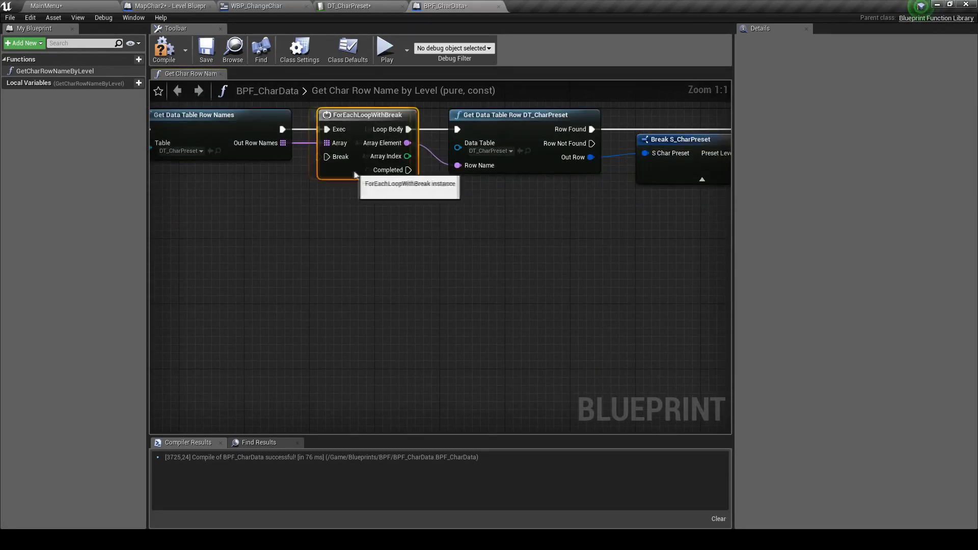
click(498, 232)
scroll(498, 232, down, 3)
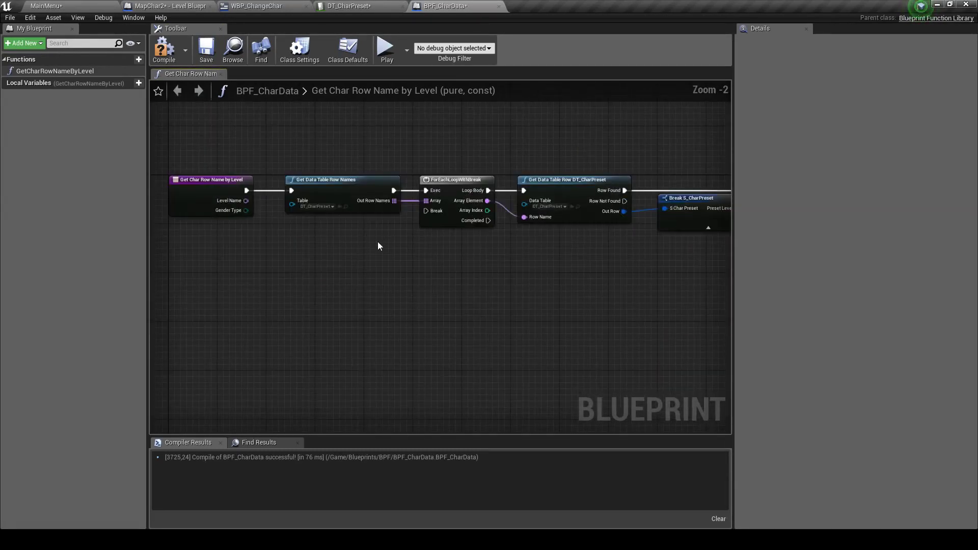
scroll(378, 242, down, 3)
scroll(357, 224, up, 2)
scroll(542, 218, up, 1)
scroll(683, 227, up, 1)
scroll(330, 236, down, 1)
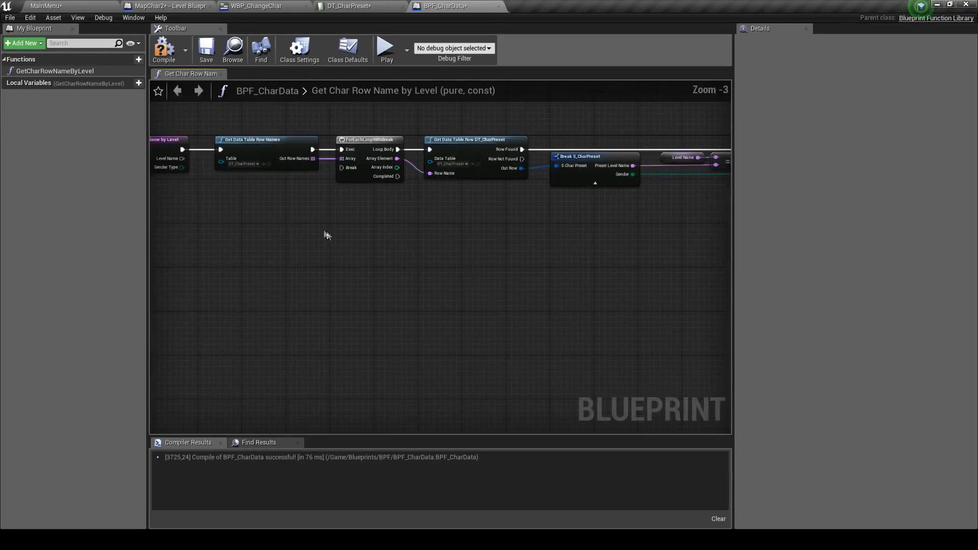
right_drag(329, 235, 513, 239)
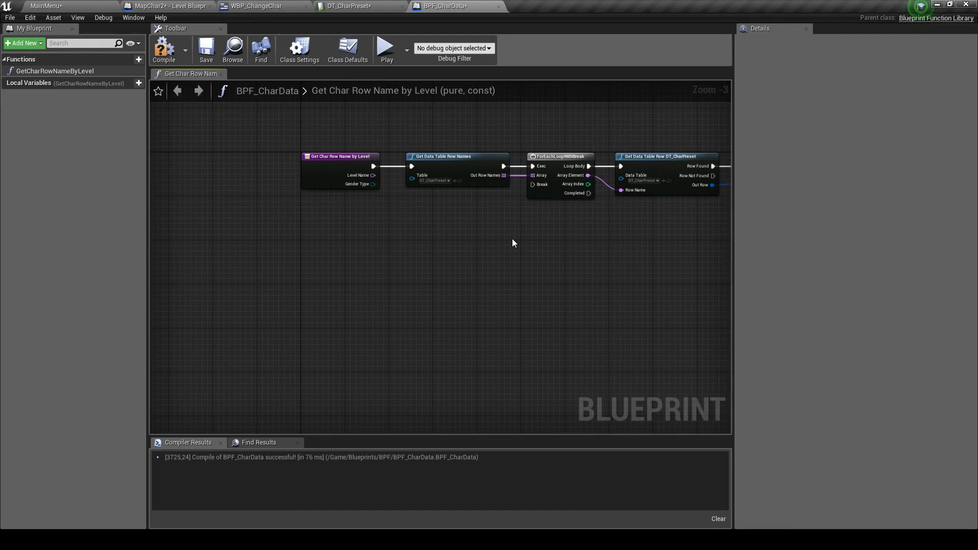
scroll(585, 251, up, 3)
scroll(585, 251, down, 2)
right_drag(585, 251, 332, 266)
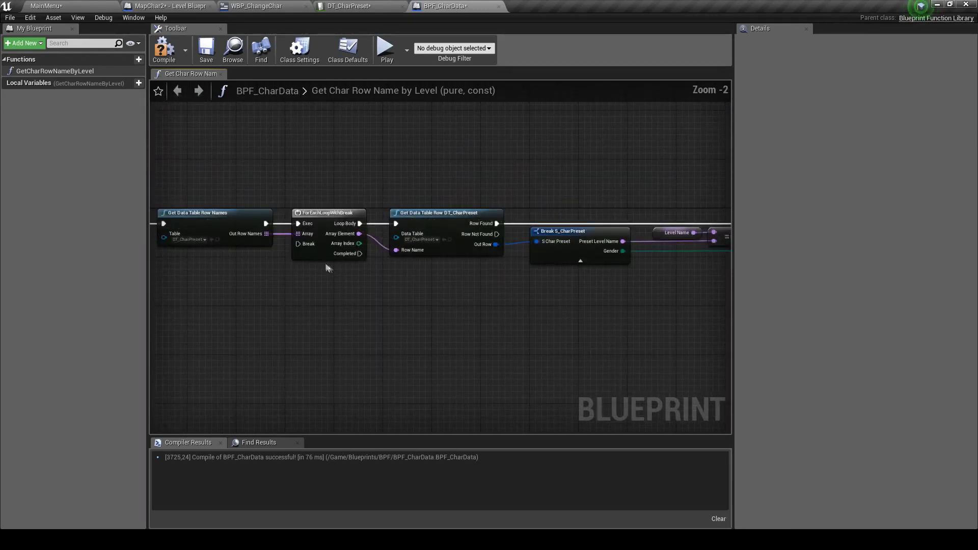
Step: Store Array Element in local NewLocalVar_0 after the second Branch; add a Return Node on Completed
right_click(344, 236)
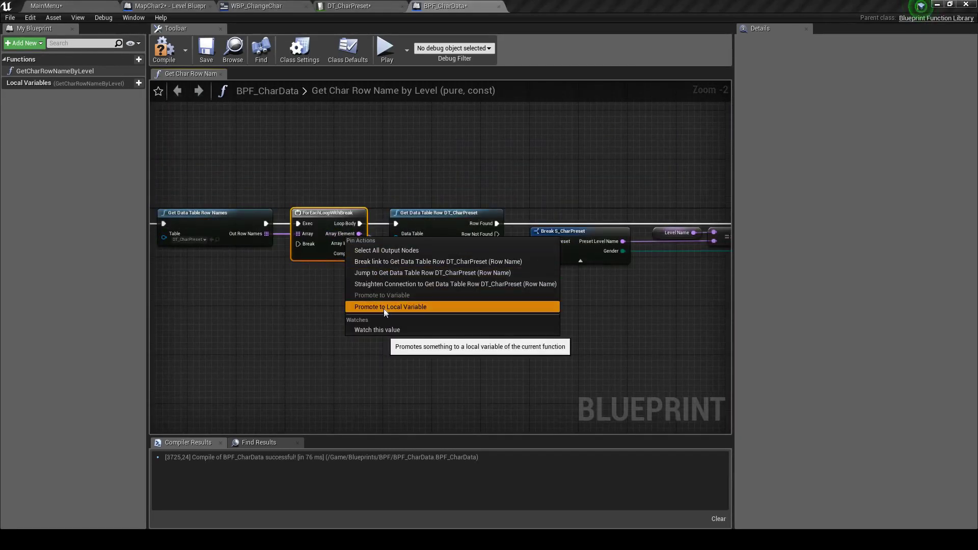
click(384, 309)
drag(480, 214, 626, 231)
mouse_move(541, 230)
mouse_down()
mouse_move(564, 231)
mouse_move(344, 257)
mouse_move(348, 250)
mouse_up()
right_drag(349, 250, 527, 202)
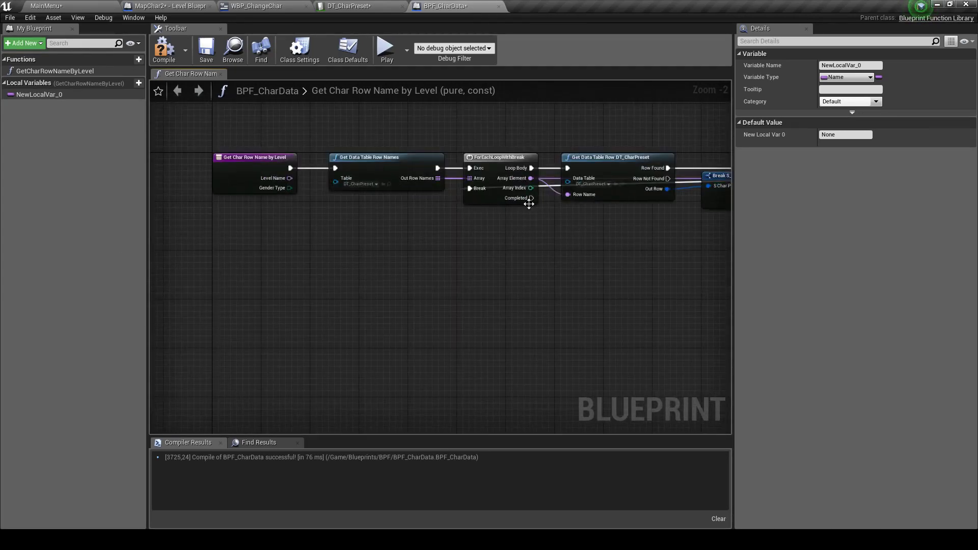
drag(526, 202, 542, 227)
click(586, 264)
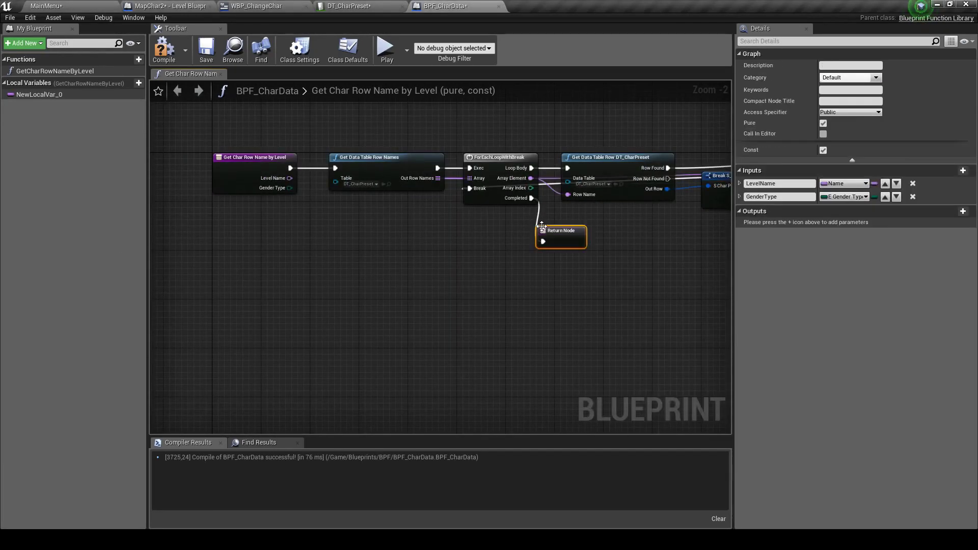
Step: Connect a NewLocalVar_0 getter to the Return Node through an output named ReturnValue
click(39, 94)
mouse_move(39, 95)
ctrl+mouse_down()
mouse_move(465, 250)
mouse_move(498, 254)
mouse_move(560, 241)
ctrl+mouse_up()
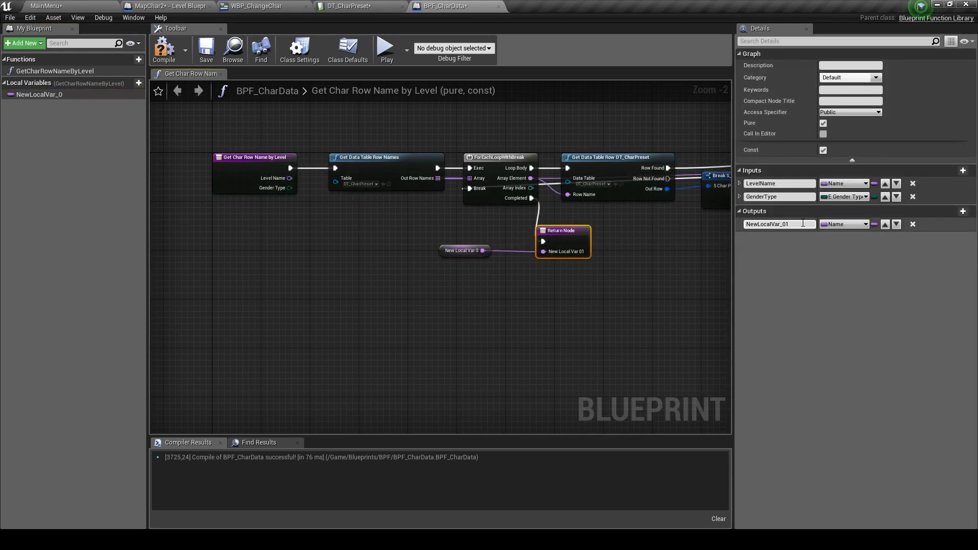
text(Re)
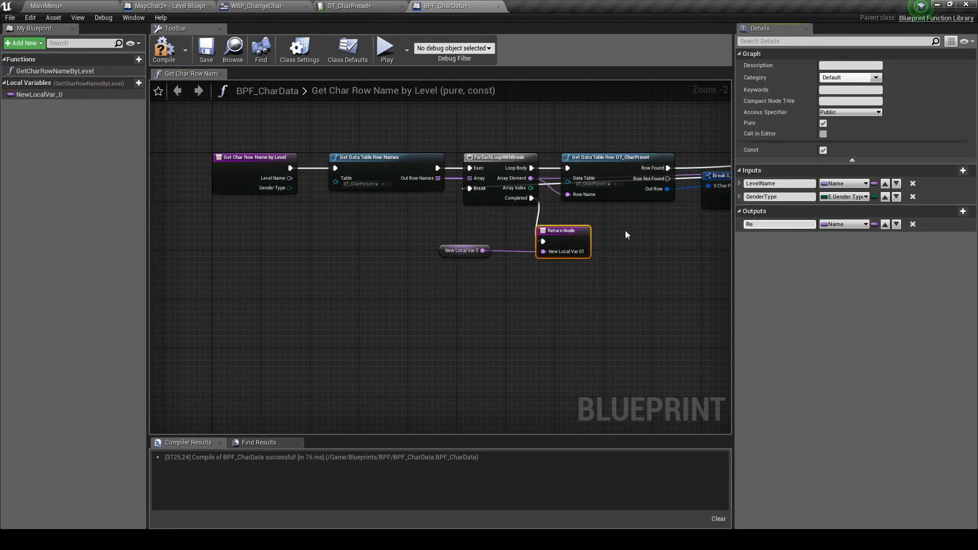
text(turnValue)
key(Return)
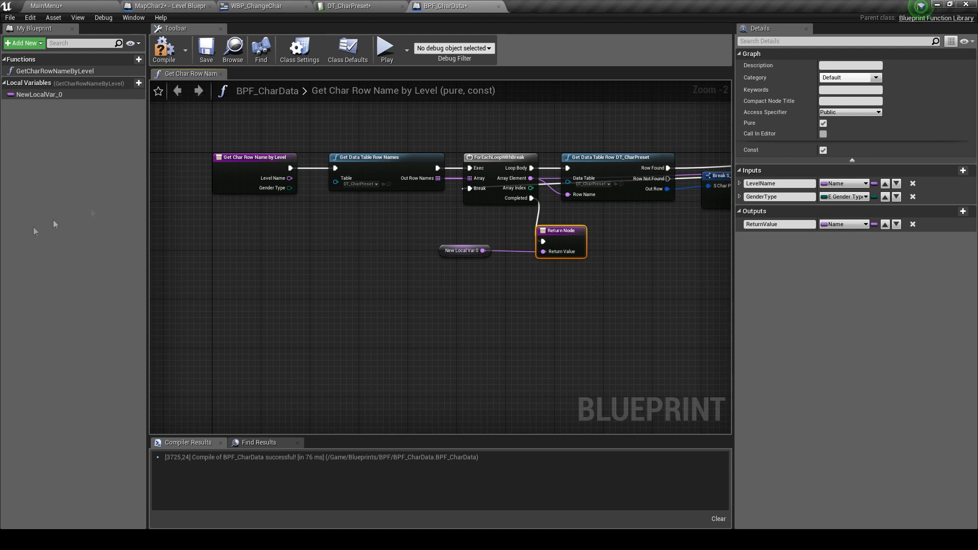
click(432, 273)
drag(543, 251, 609, 284)
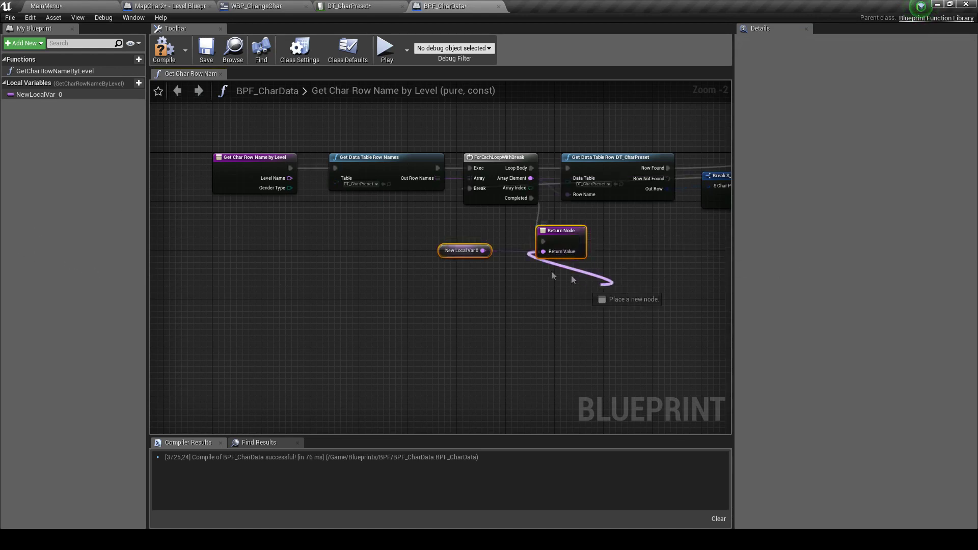
click(394, 256)
drag(575, 243, 618, 292)
click(252, 176)
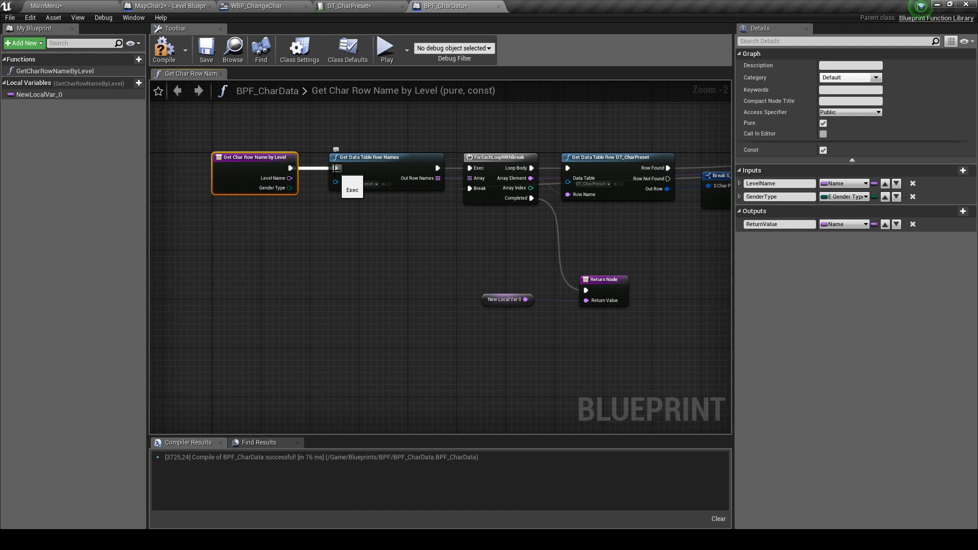
Step: Put GetCharRowNameByLevel under the Data Table › DT Char Preset category and save BPF_CharData
click(353, 206)
click(206, 48)
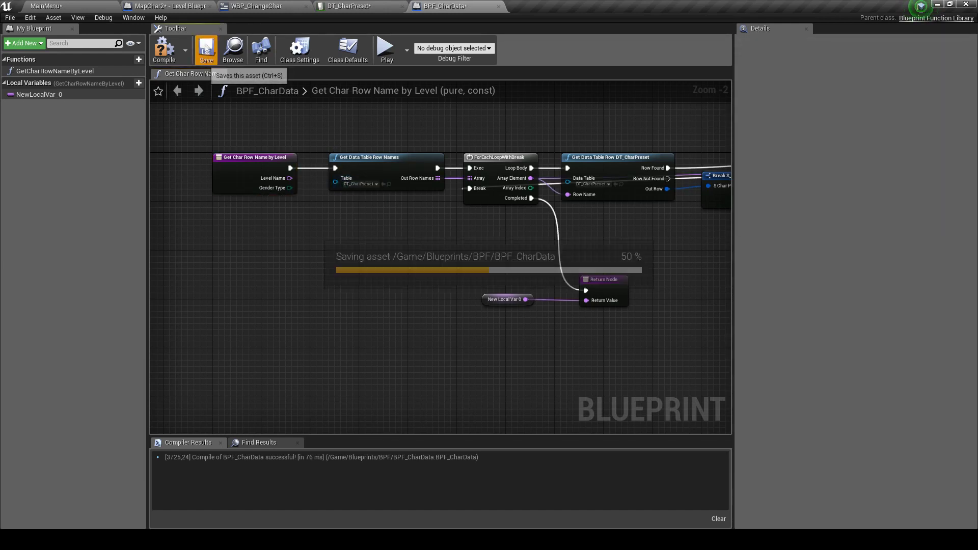
click(87, 70)
click(850, 77)
double_click(848, 79)
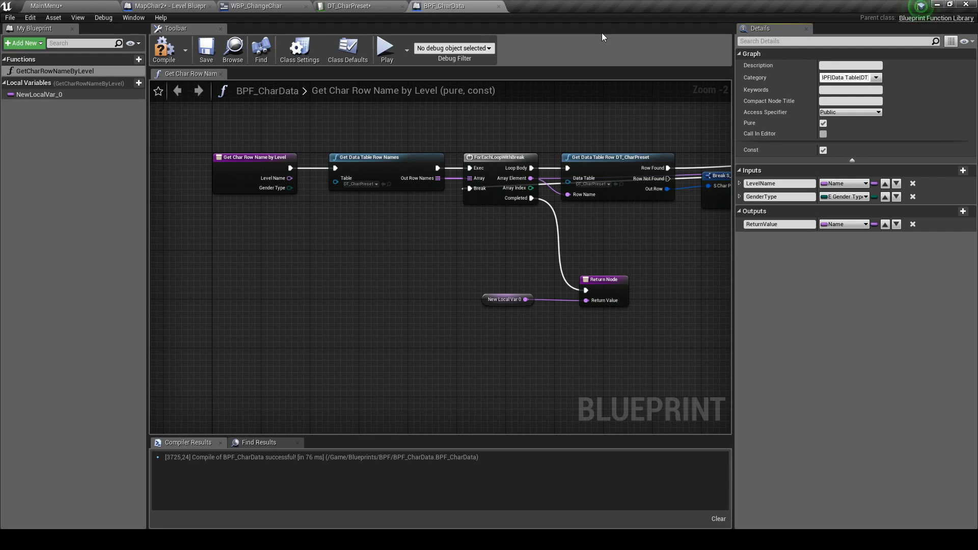
text(Prese)
text(t)
key(Return)
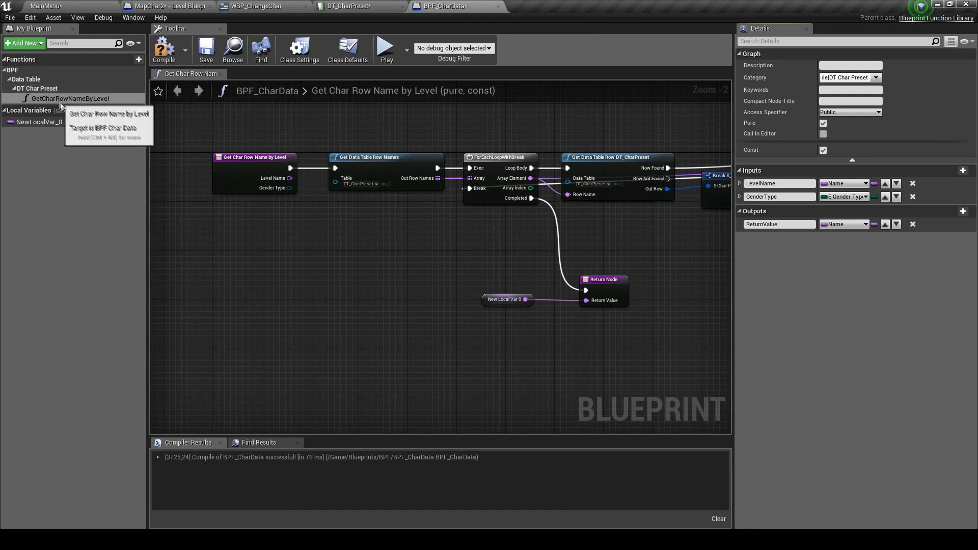
click(203, 60)
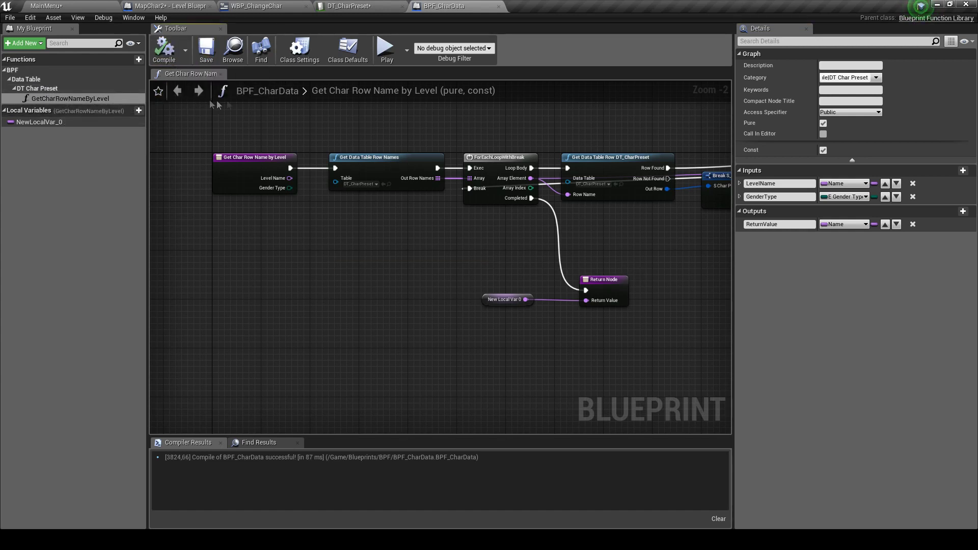
Step: Save the DT_CharPreset data table, then return to the MapChar2 level blueprint and save the map
click(350, 6)
click(15, 38)
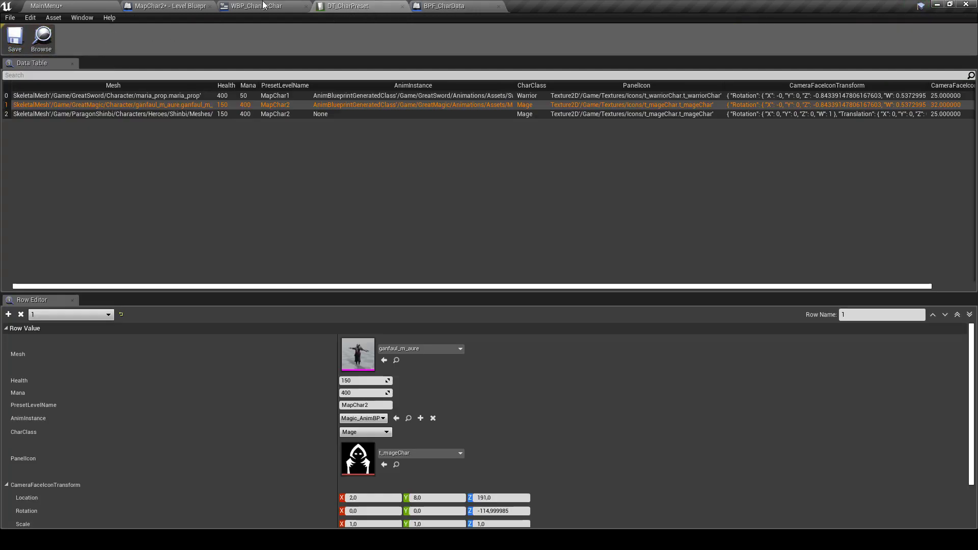
click(257, 6)
click(173, 5)
click(206, 50)
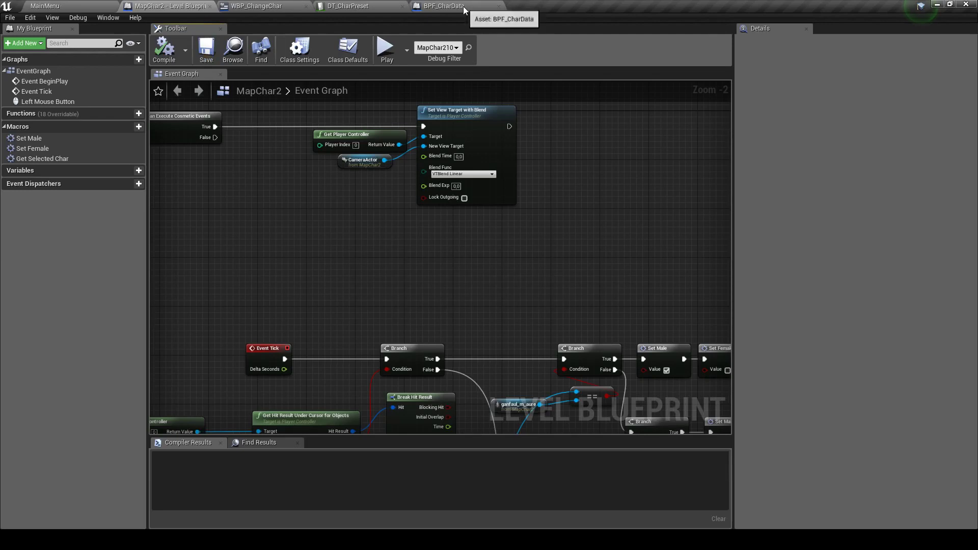
Step: Delete the Get Data Table Row node and add a Get Char Row Name by Level node found via 'getchar'
scroll(420, 194, down, 3)
scroll(391, 232, up, 6)
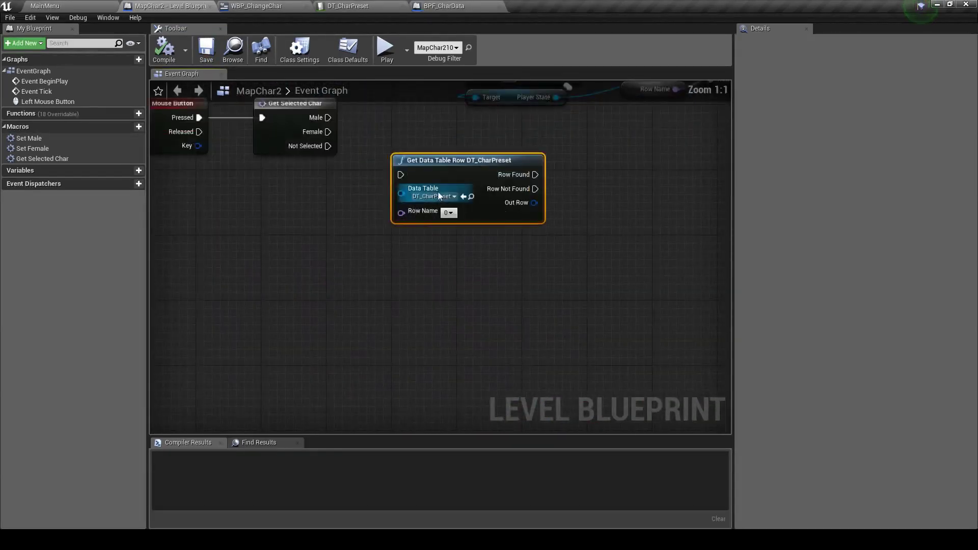
right_drag(383, 192, 383, 253)
key(Delete)
right_click(383, 254)
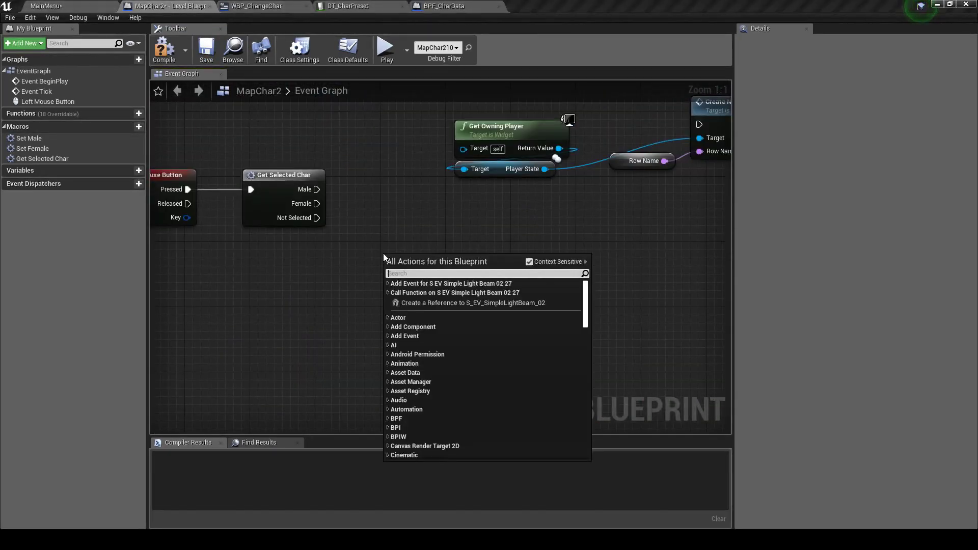
text(et)
key(BackSpace)
key(BackSpace)
text(ge)
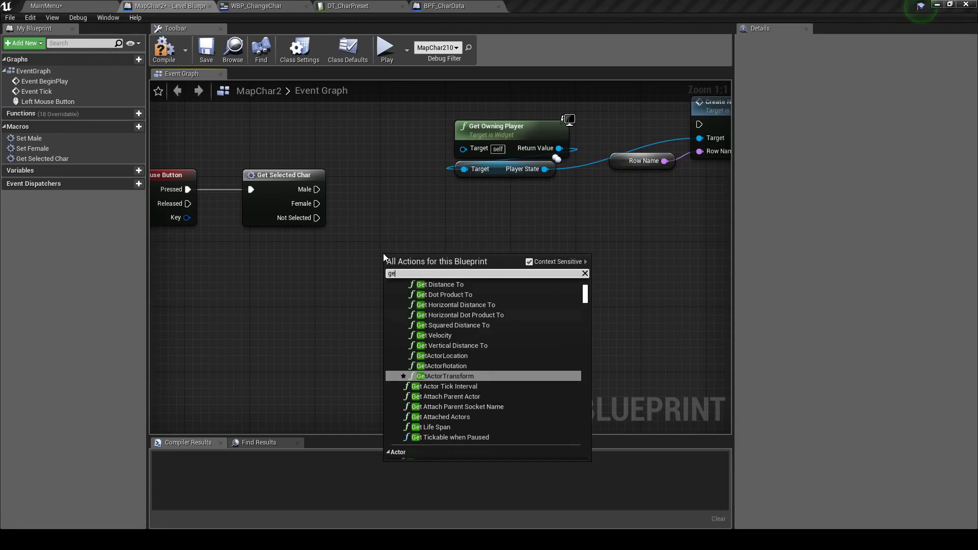
text(tchar)
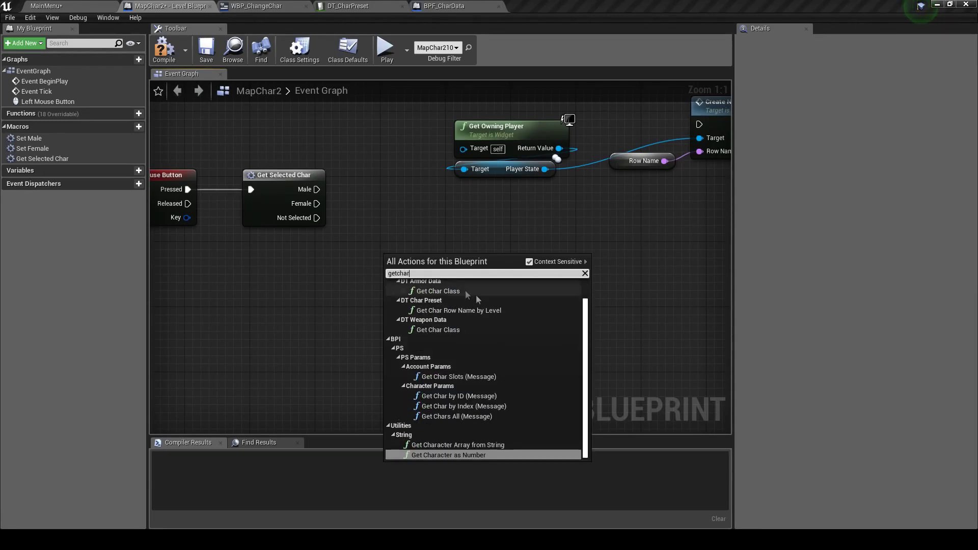
scroll(475, 312, up, 2)
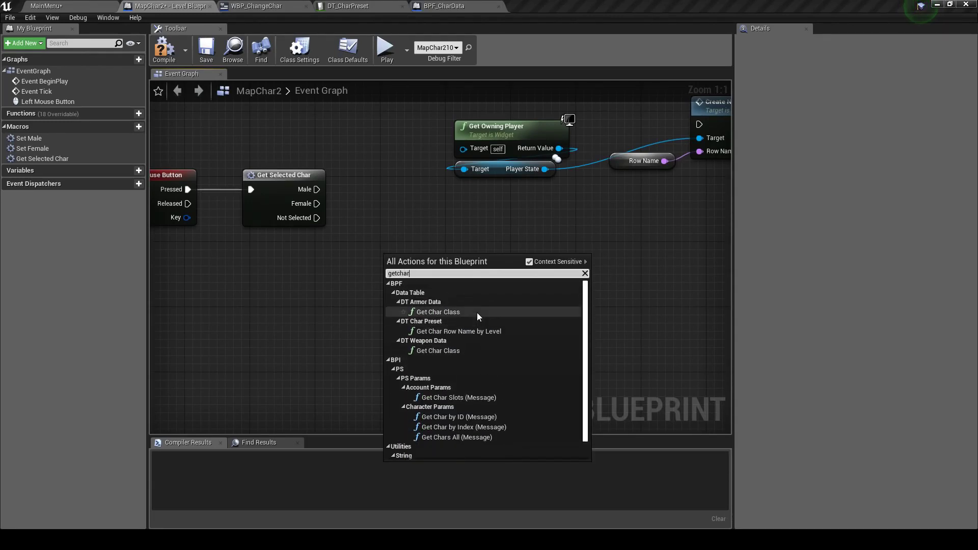
click(446, 332)
drag(458, 255, 491, 236)
mouse_move(377, 226)
right_down()
mouse_move(388, 261)
mouse_move(417, 259)
right_up()
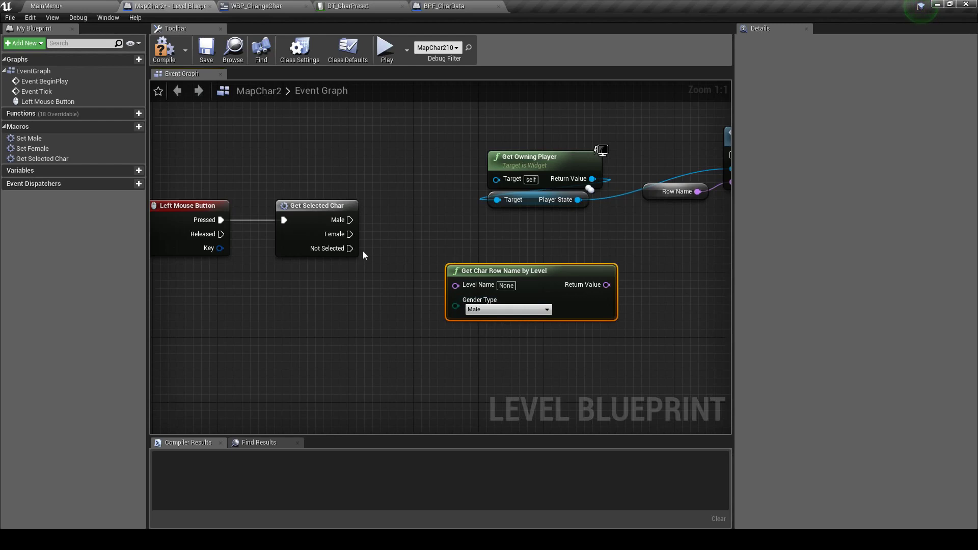
double_click(311, 224)
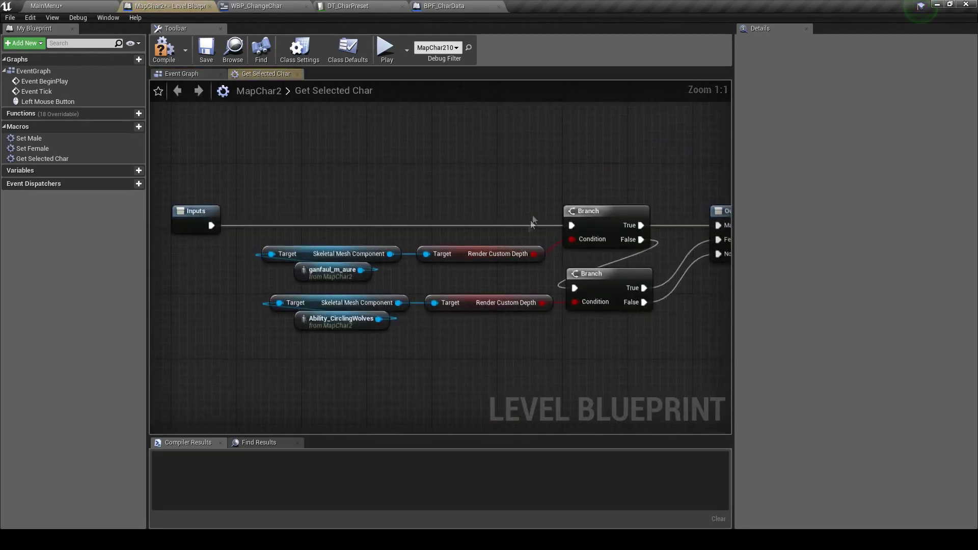
click(560, 230)
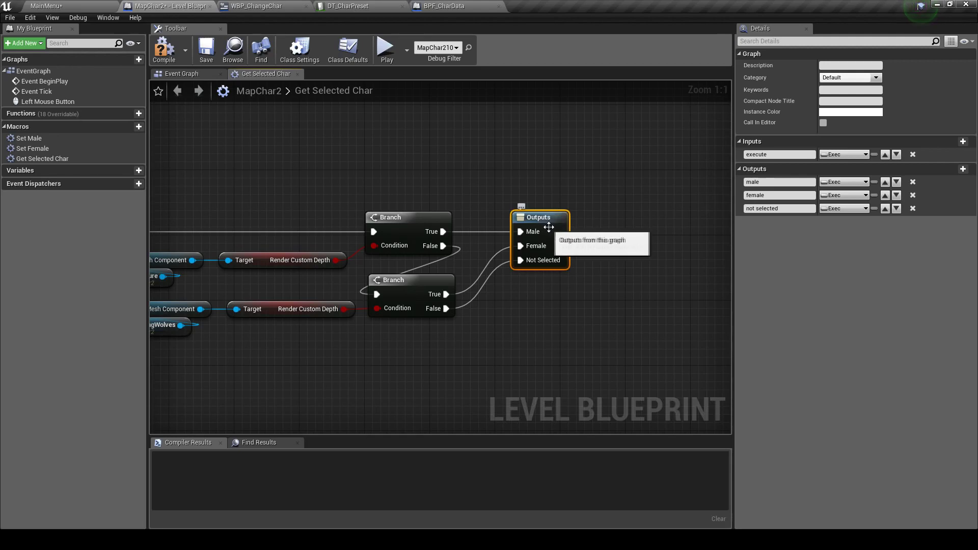
click(748, 182)
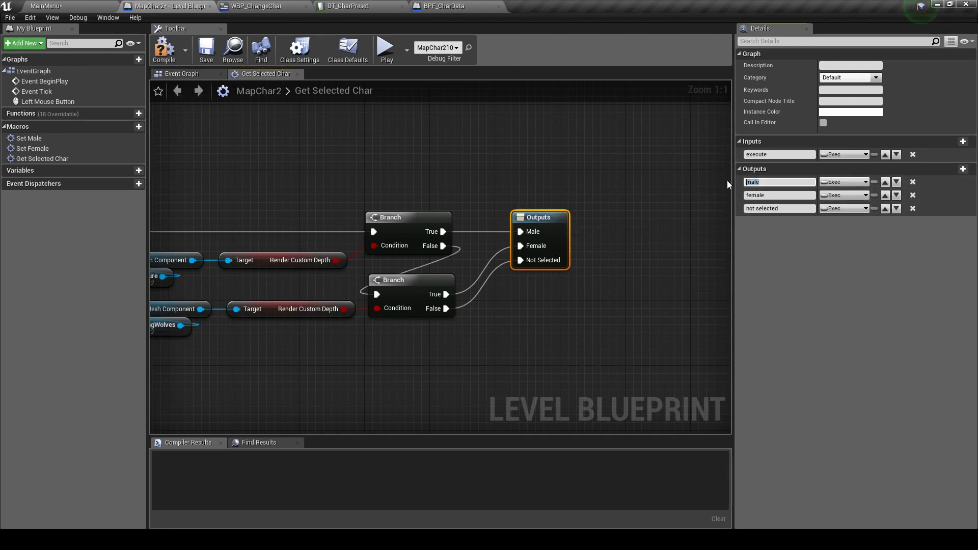
text(selected)
key(Return)
key(ctrl+z)
key(Home)
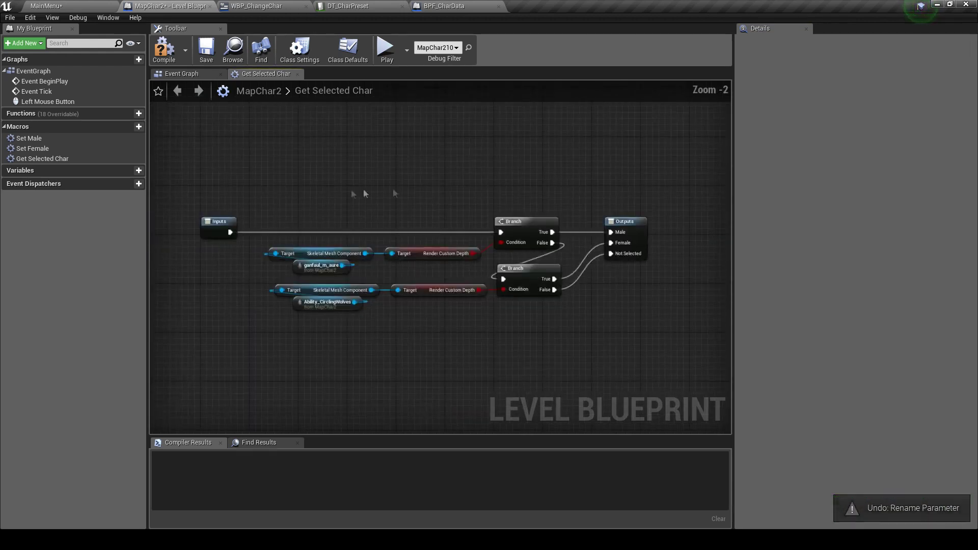
click(298, 74)
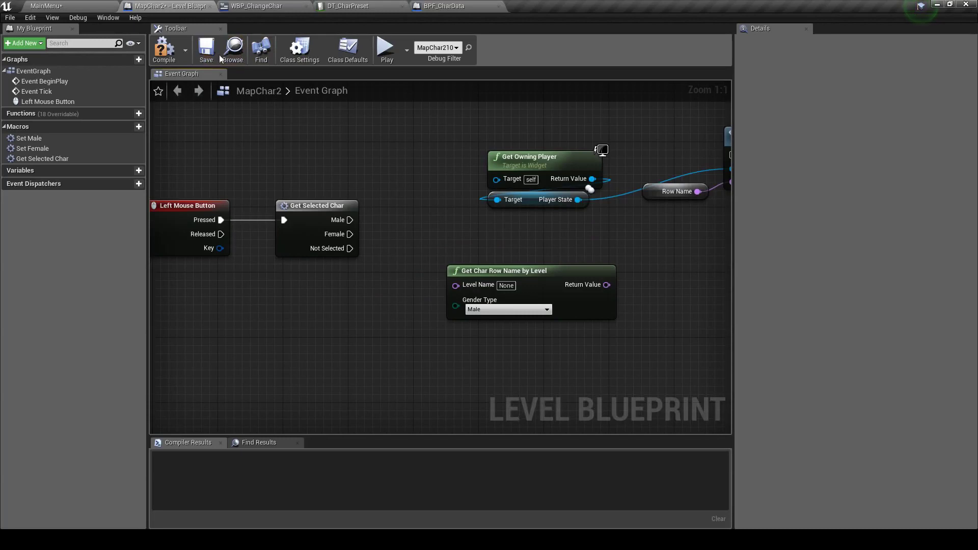
Step: Save the map and add a Get Streaming Level node, editing its Package Name field
click(206, 48)
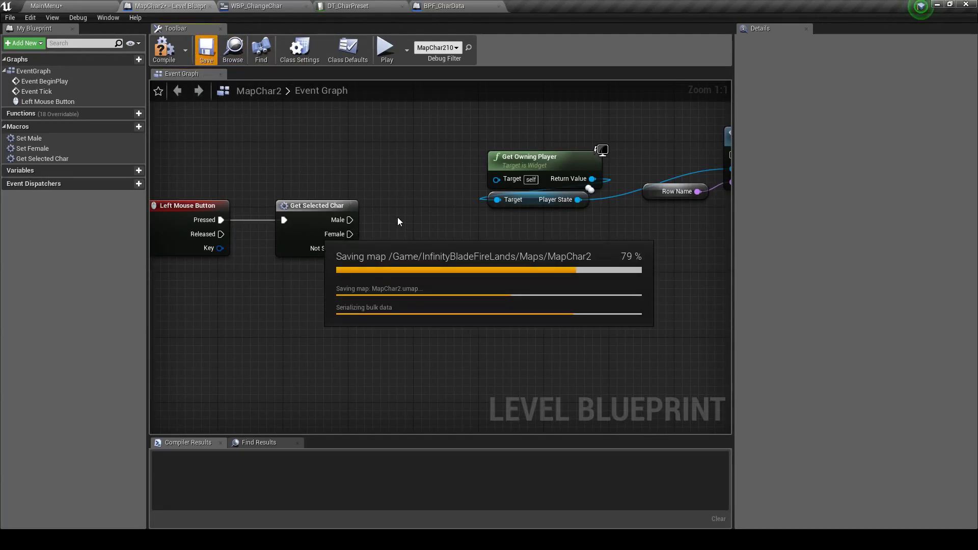
mouse_move(405, 209)
right_down()
mouse_move(412, 259)
mouse_move(292, 282)
right_up()
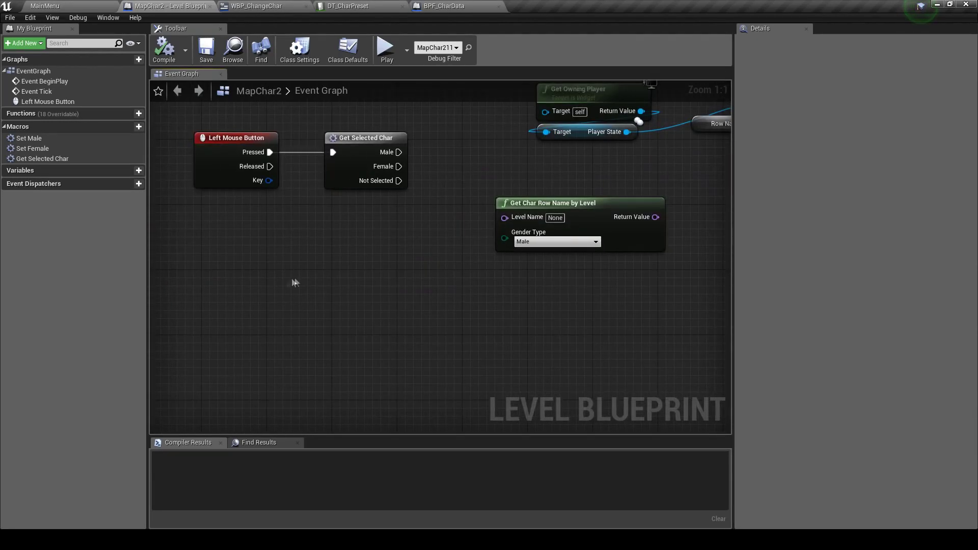
right_click(276, 282)
text(get)
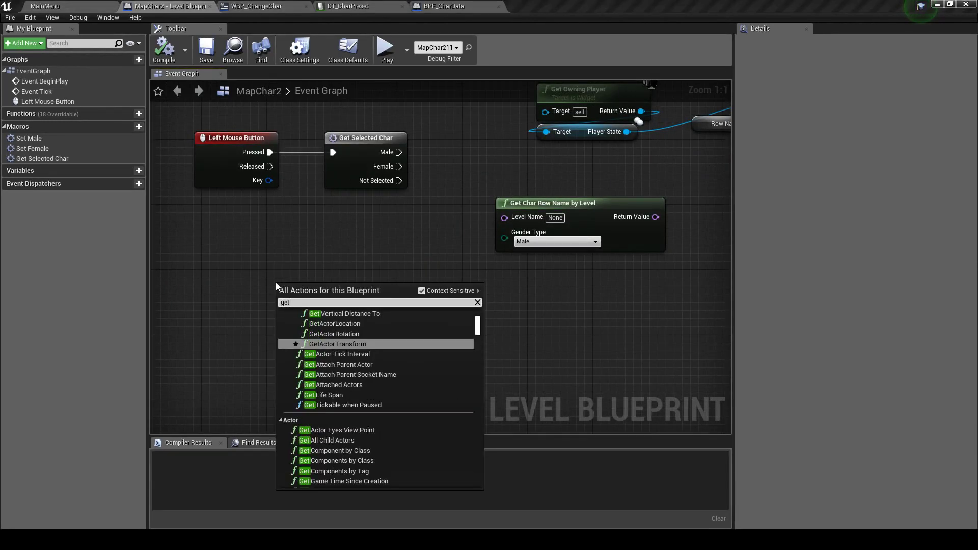
text( current s)
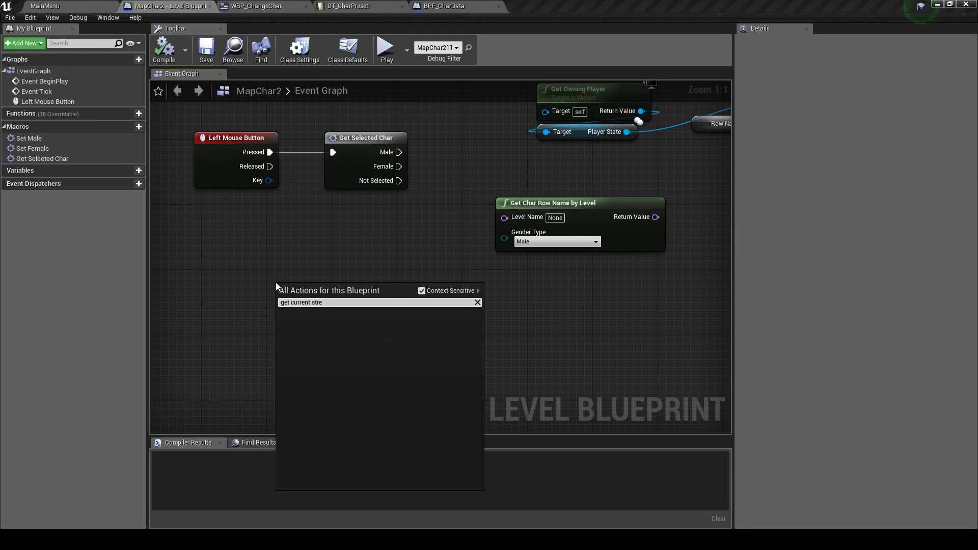
key(BackSpace)
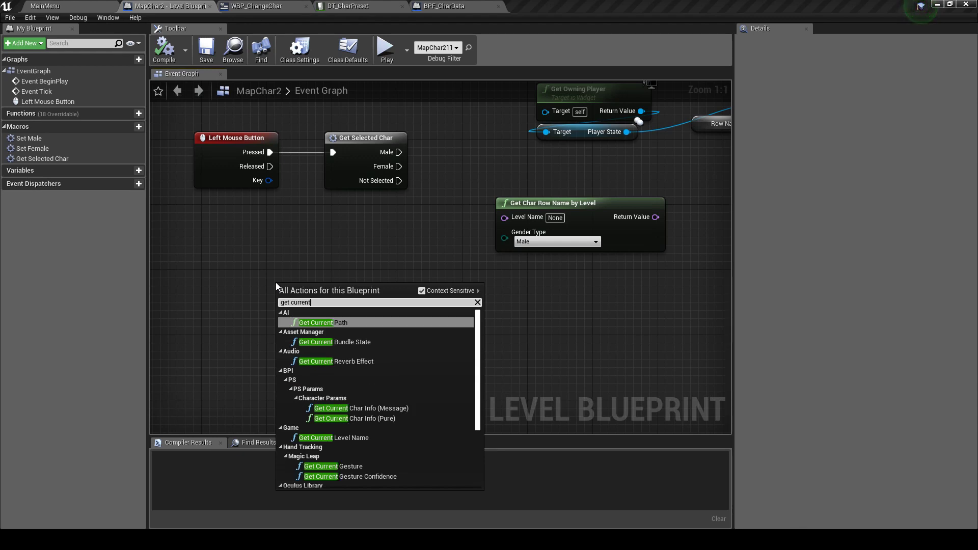
key(BackSpace)
key(BackSpace)
key(BackSpace)
text(streaming)
key(Return)
click(345, 299)
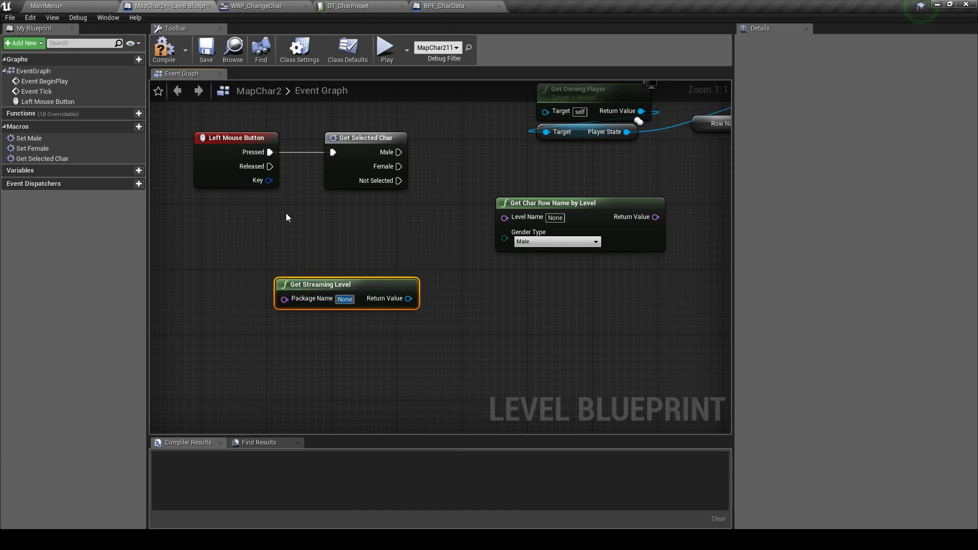
Step: Enter MapChar2 as the lookup's Level Name, reposition the node, and add a new variable
scroll(285, 216, down, 5)
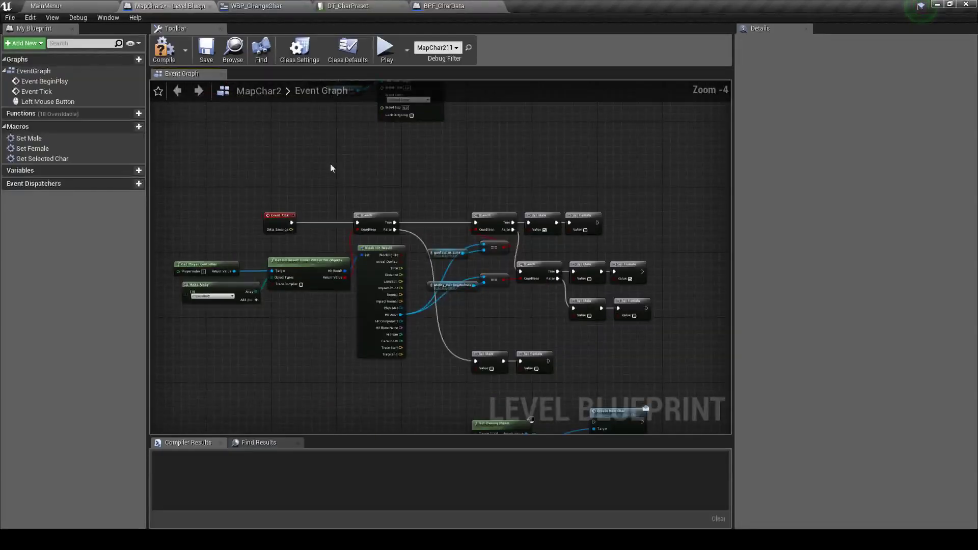
right_drag(386, 202, 353, 231)
scroll(450, 294, up, 2)
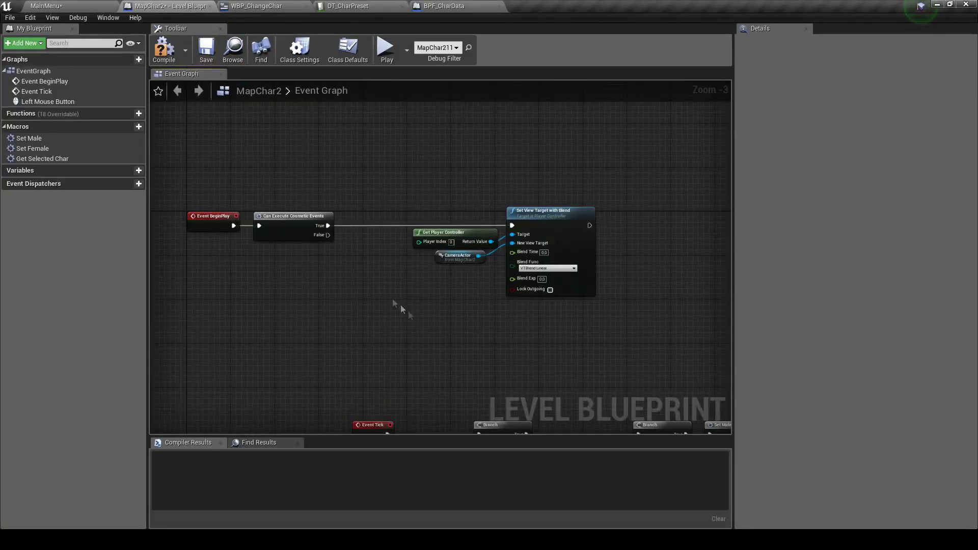
scroll(383, 291, down, 2)
scroll(390, 243, up, 1)
scroll(387, 244, up, 1)
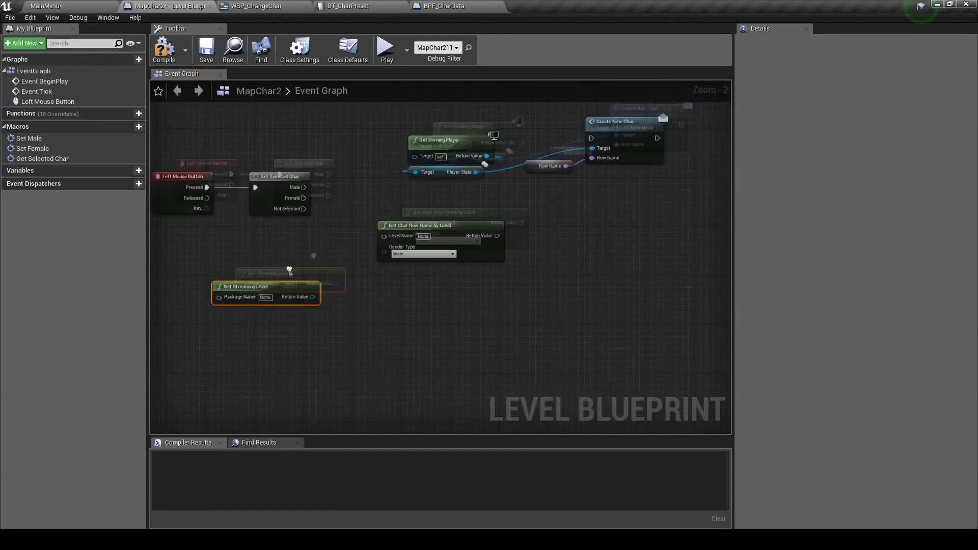
scroll(383, 243, up, 3)
click(442, 237)
text(MapChar2)
key(Return)
mouse_move(462, 223)
mouse_down()
mouse_move(462, 197)
mouse_move(445, 214)
mouse_up()
scroll(356, 242, down, 1)
mouse_move(427, 262)
right_down()
mouse_move(444, 295)
mouse_move(548, 241)
right_up()
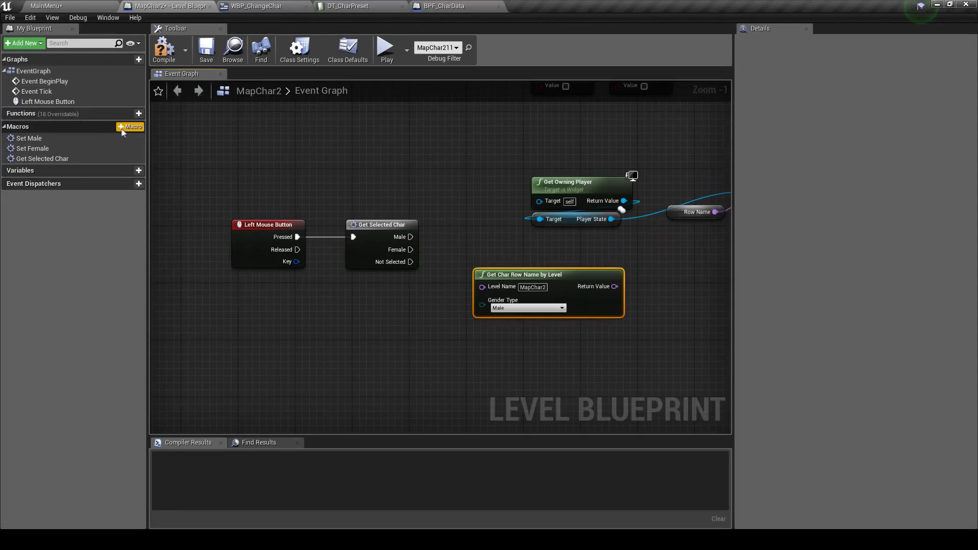
click(127, 171)
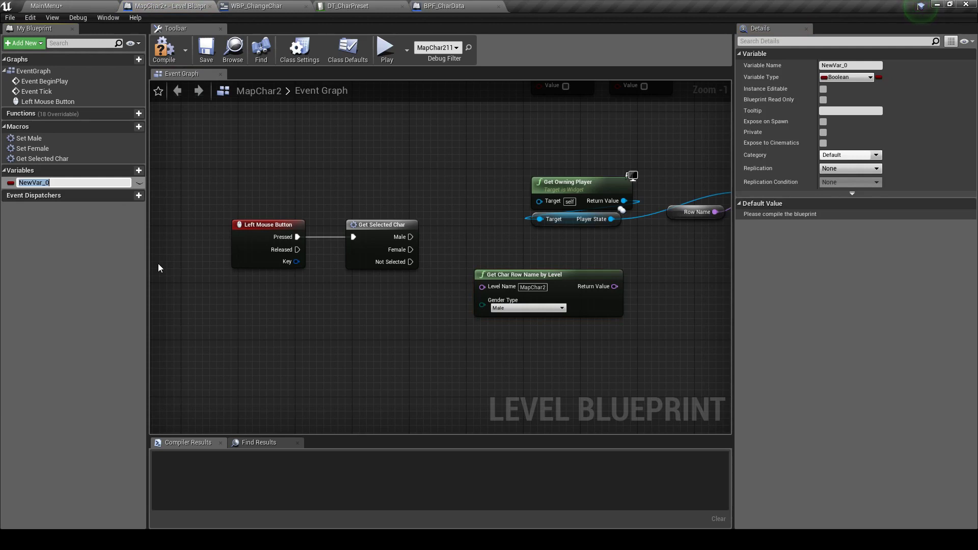
Step: Name the variable CurrentLevelName, make it a private Name type, and default it to MapChar2
text(CurrentLe)
text(velName)
key(Return)
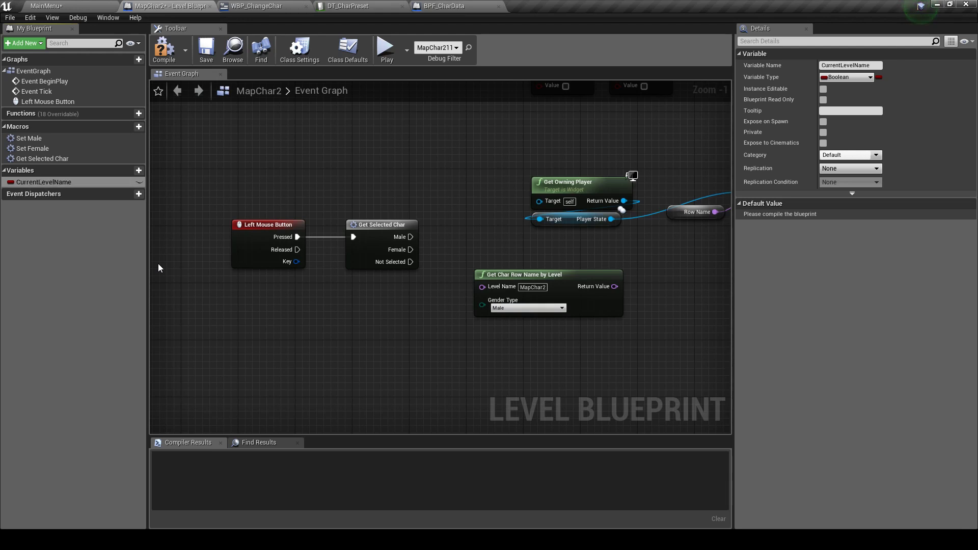
click(846, 77)
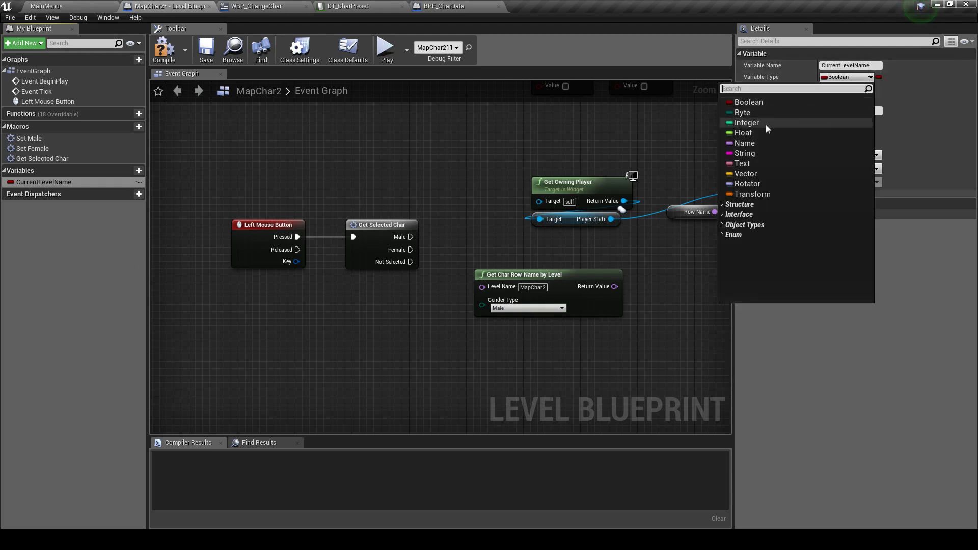
click(762, 145)
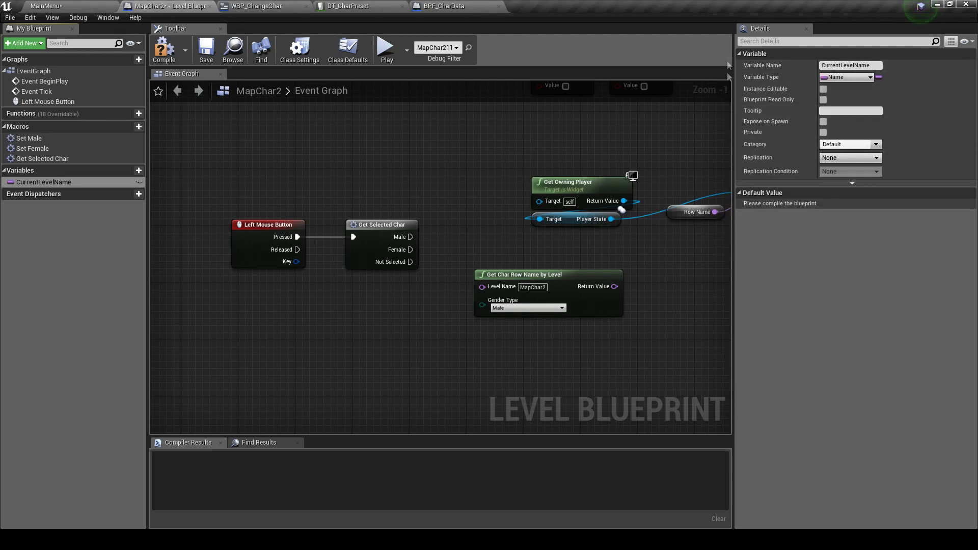
click(824, 132)
key(ctrl+s)
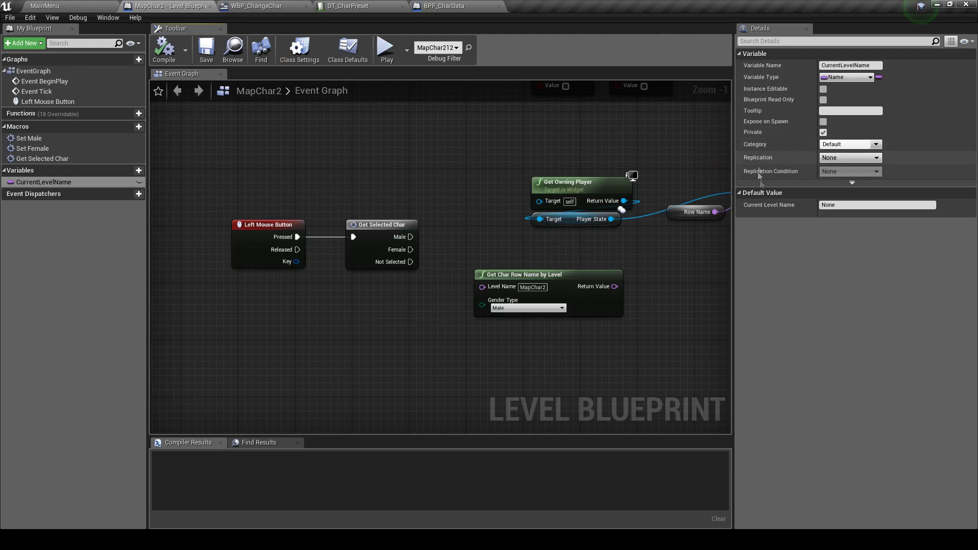
text(MapCha)
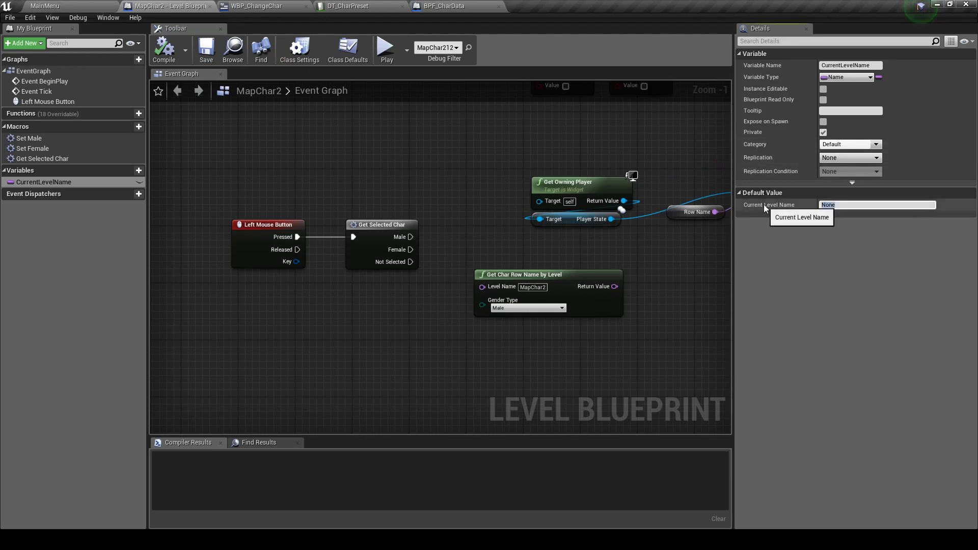
text(r2)
key(Return)
Step: Plug a CurrentLevelName getter into Level Name and wire the lookup's Return Value to Create New Char's Row Name
drag(63, 186, 483, 287)
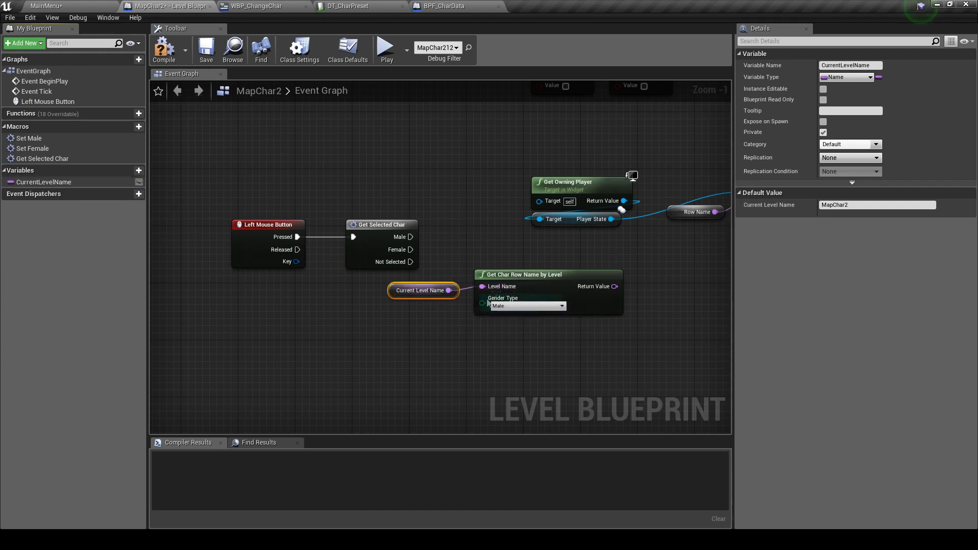
drag(400, 292, 414, 292)
ctrl+click(562, 314)
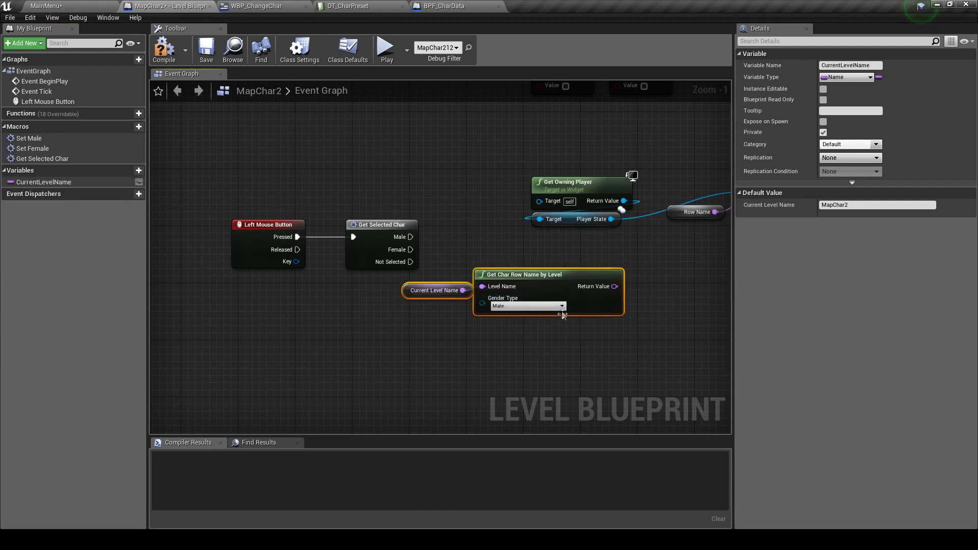
drag(547, 280, 574, 308)
mouse_move(673, 277)
right_down()
mouse_move(429, 284)
mouse_move(538, 290)
right_up()
drag(499, 337, 567, 263)
key(Delete)
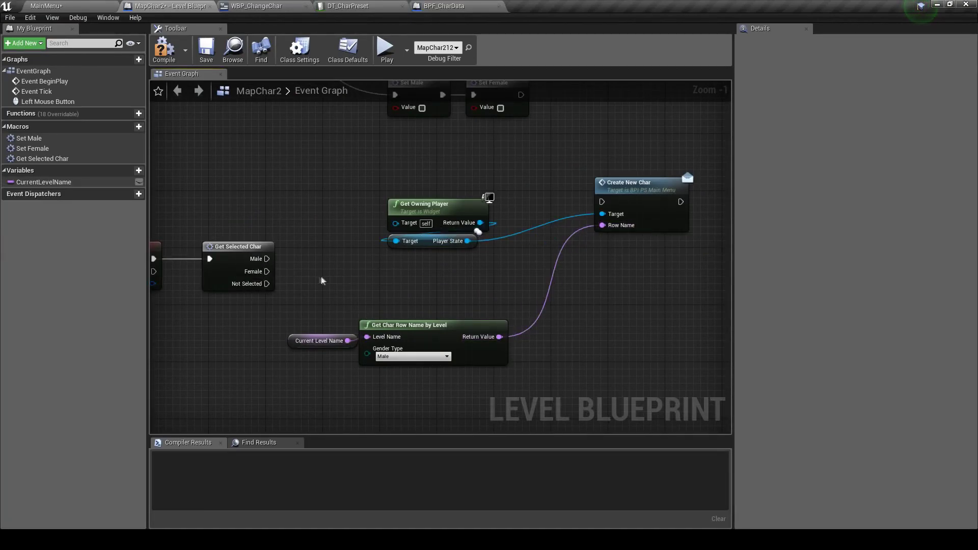
Step: Connect Get Selected Char's Male output to Create New Char and arrange its input nodes beside it
drag(267, 258, 602, 202)
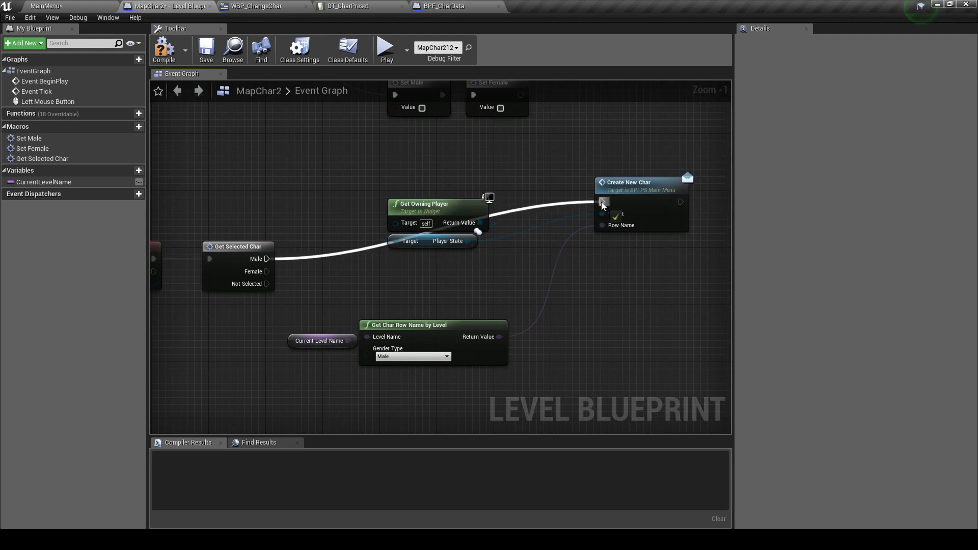
drag(472, 187, 456, 263)
drag(408, 236, 493, 214)
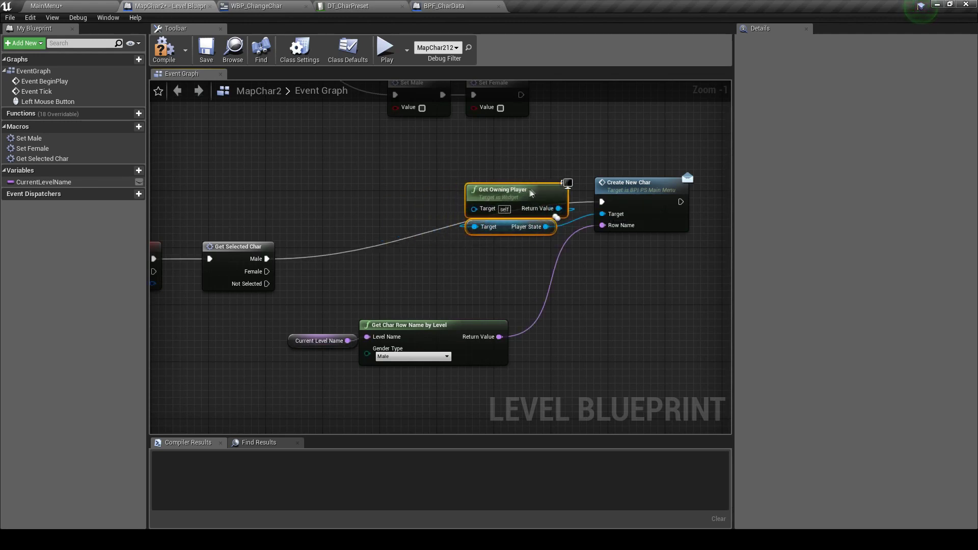
ctrl+click(625, 215)
drag(625, 215, 665, 267)
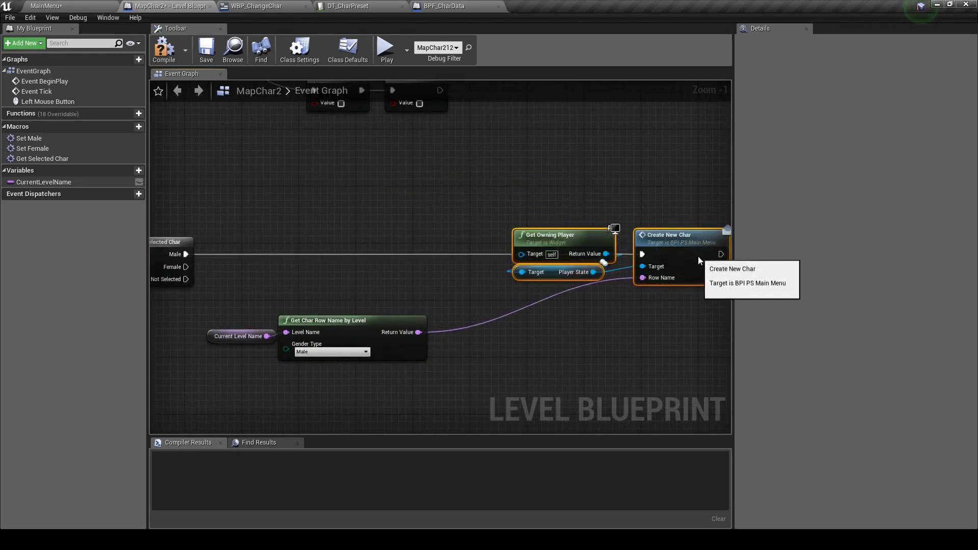
drag(240, 312, 430, 364)
drag(357, 336, 541, 301)
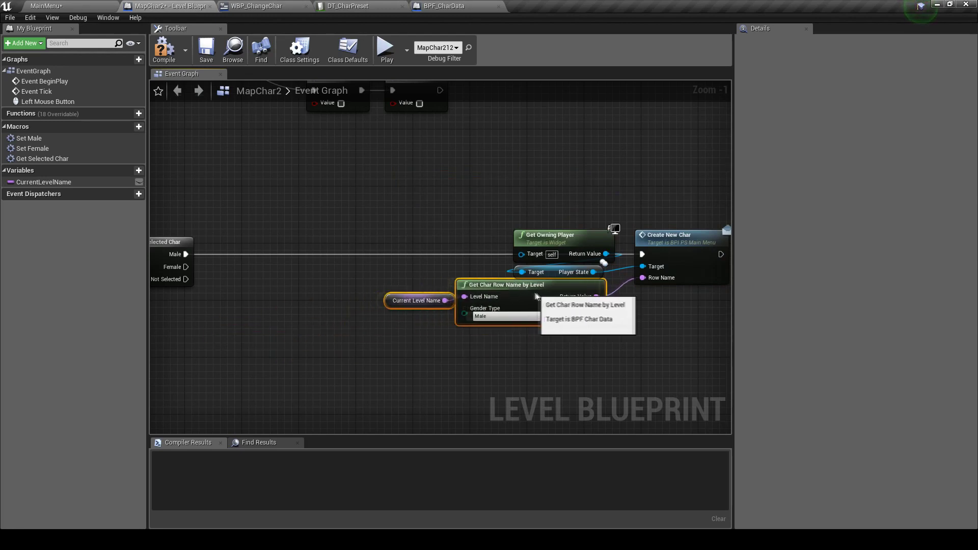
right_drag(519, 346, 542, 331)
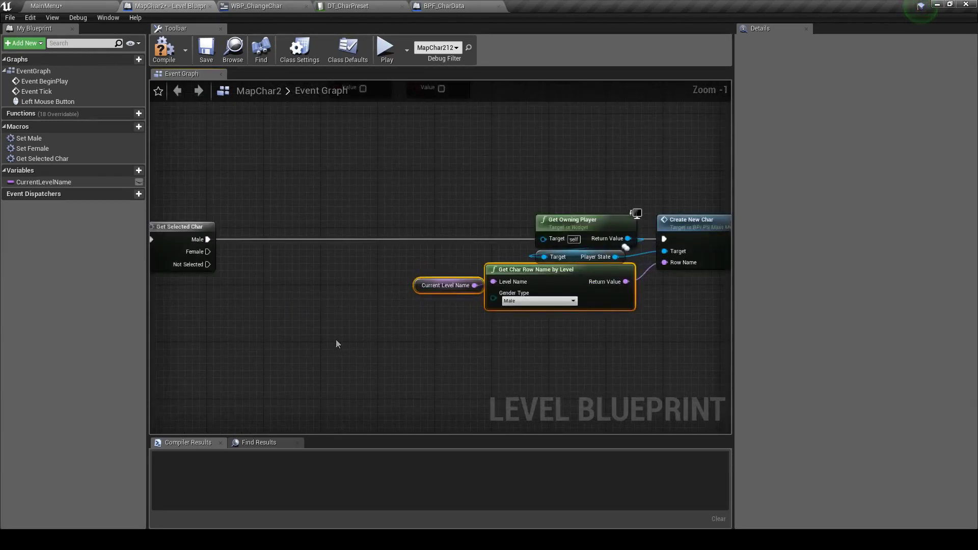
right_drag(336, 344, 404, 330)
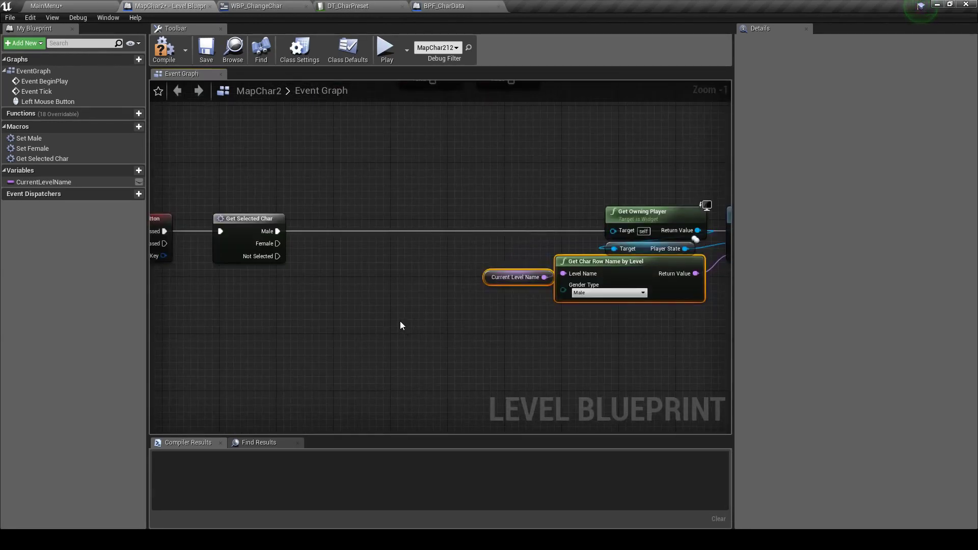
scroll(399, 324, down, 2)
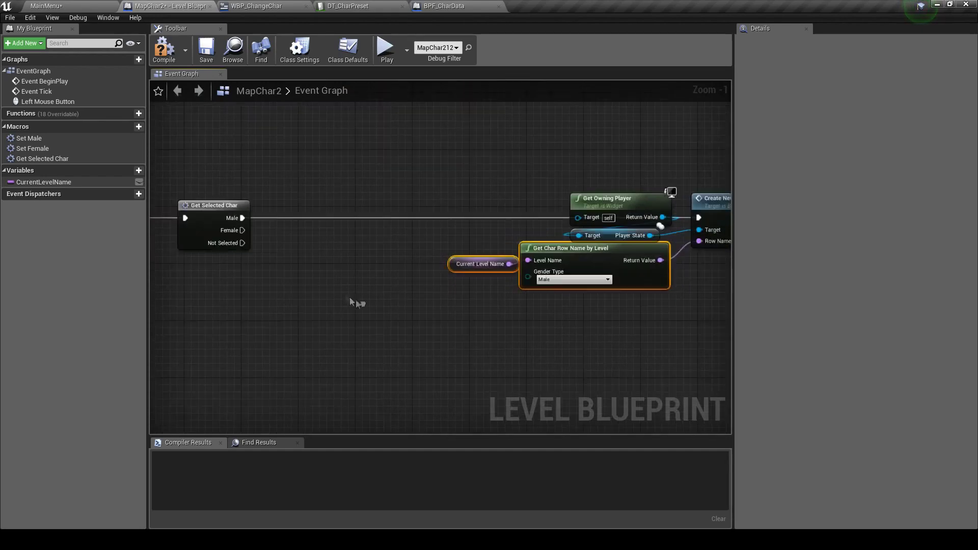
Step: Duplicate the creation nodes below, wire the Female output to the copy, and set its Gender Type to Female
drag(347, 151, 628, 266)
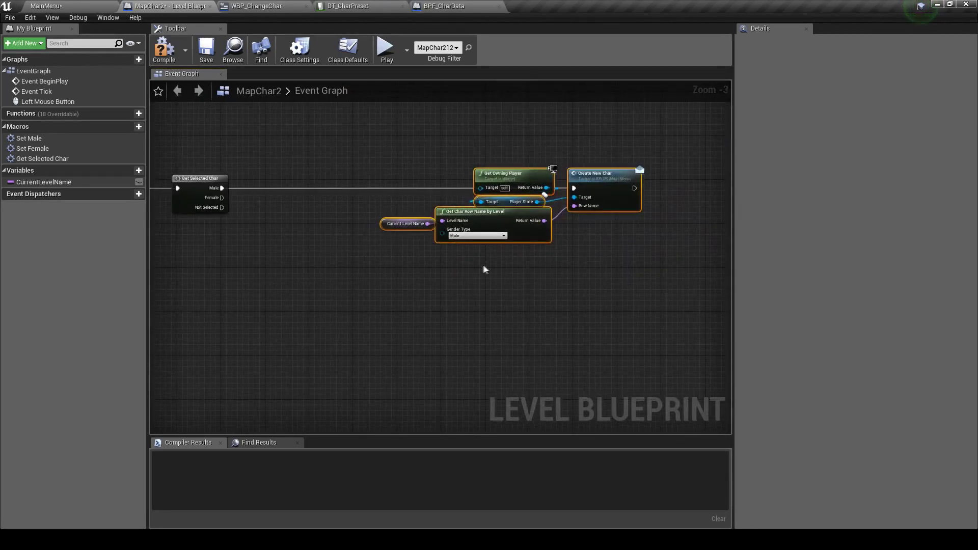
key(ctrl+c)
key(ctrl+v)
drag(510, 278, 499, 279)
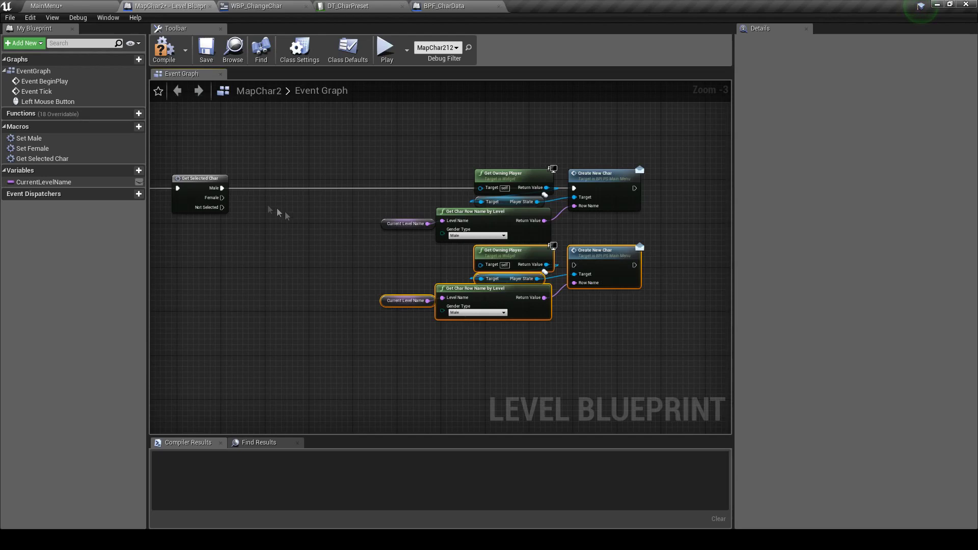
drag(222, 198, 574, 265)
right_drag(334, 273, 376, 281)
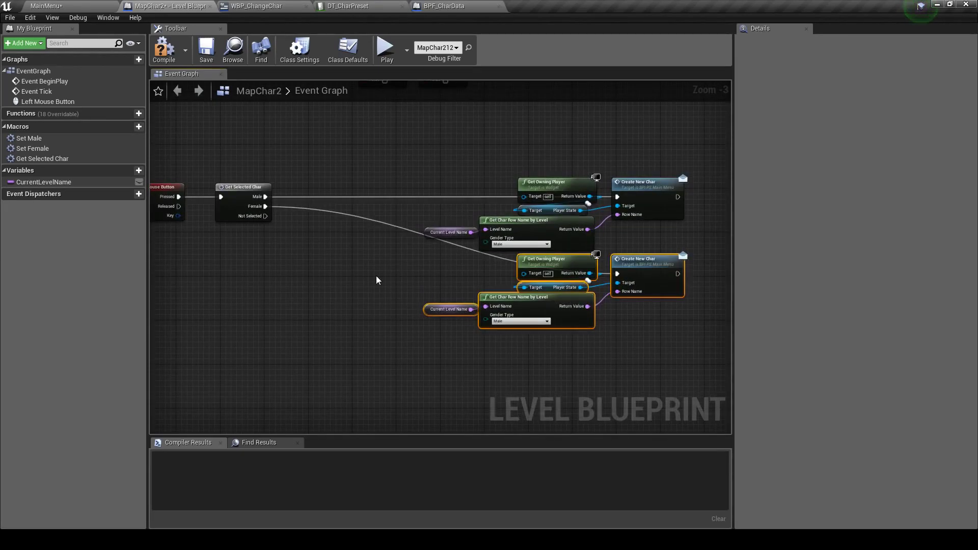
scroll(475, 322, up, 3)
click(541, 321)
click(538, 335)
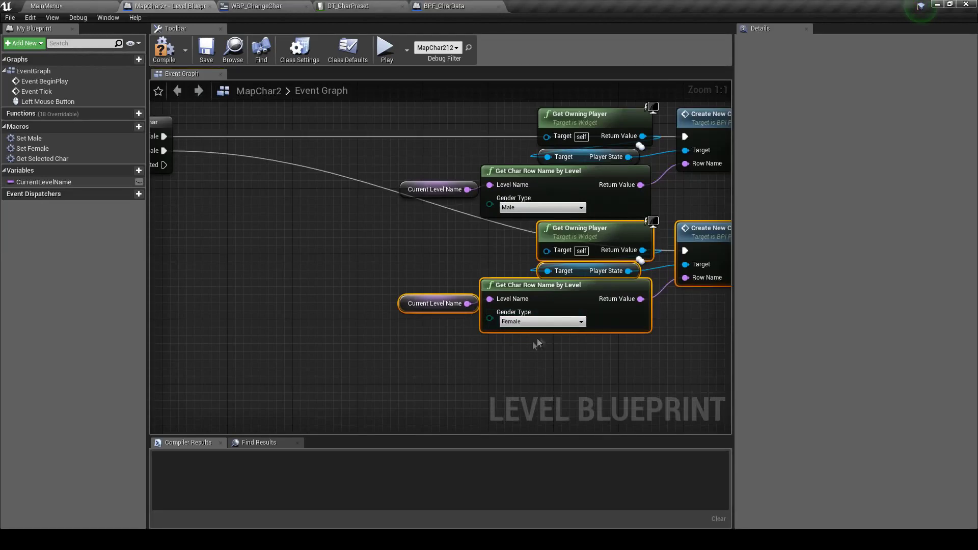
right_drag(535, 341, 400, 418)
scroll(388, 369, down, 3)
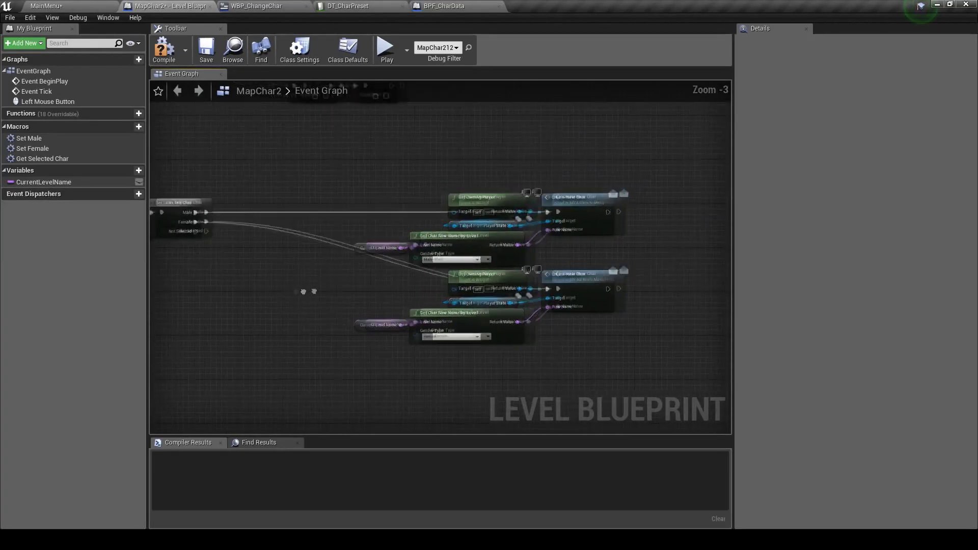
scroll(383, 288, up, 3)
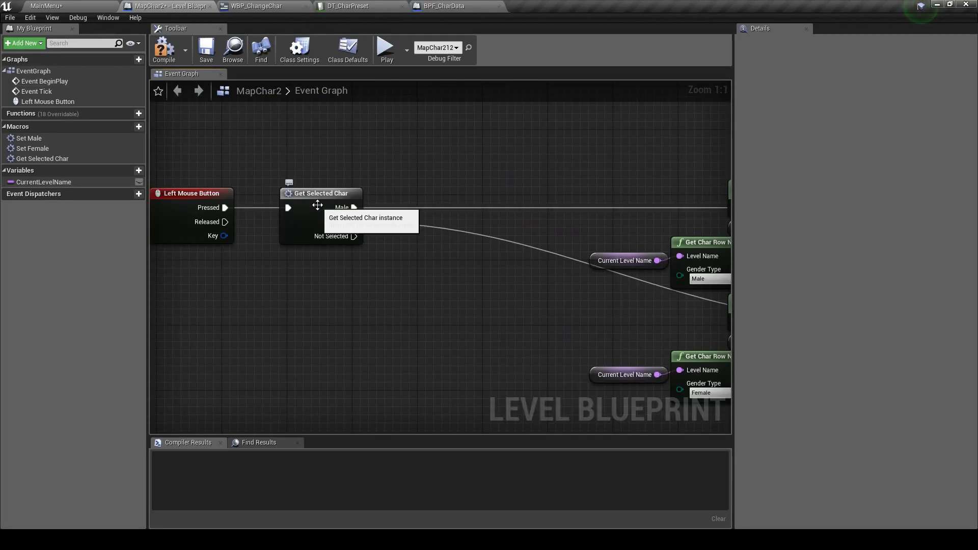
Step: Copy the Get Selected Char macro's branch nodes and paste them into a new GetSelectedChar function
double_click(318, 205)
drag(326, 224, 526, 303)
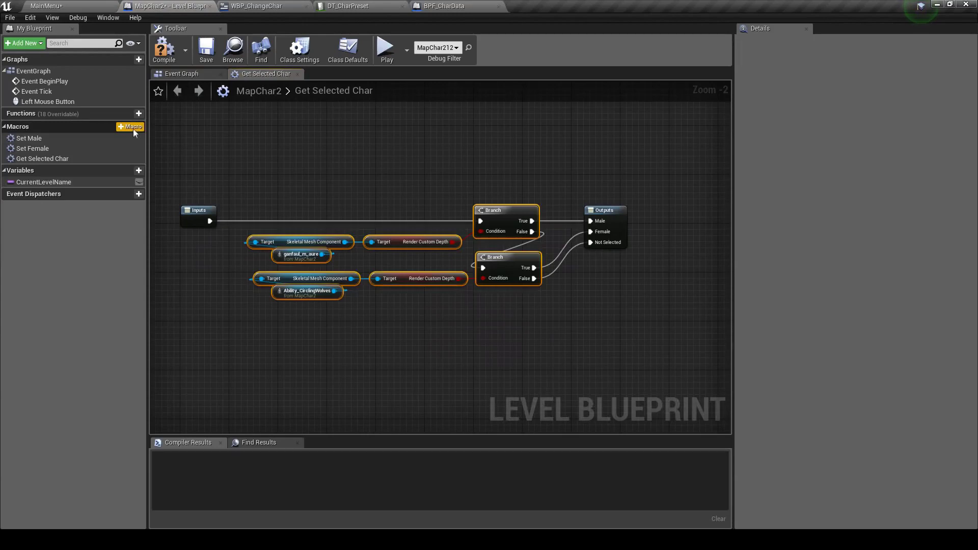
click(70, 160)
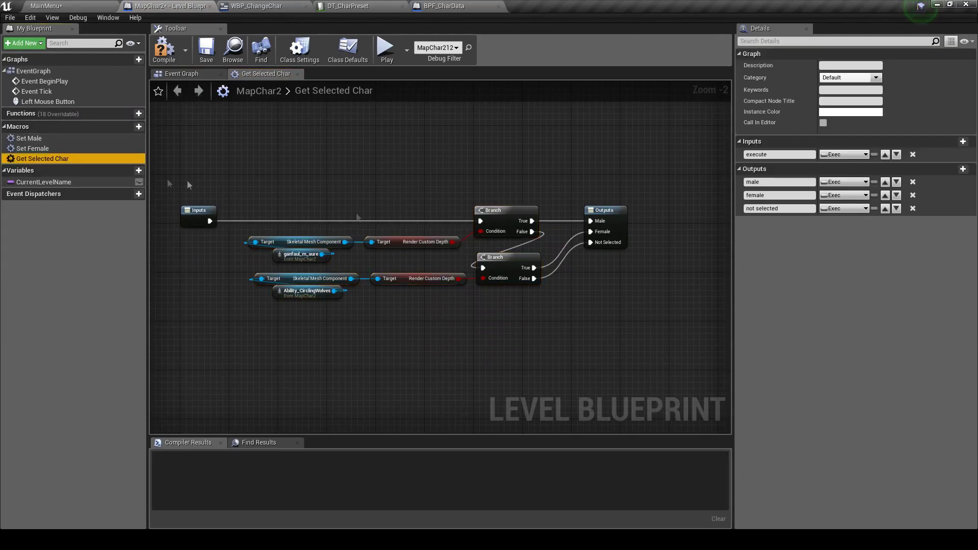
click(139, 113)
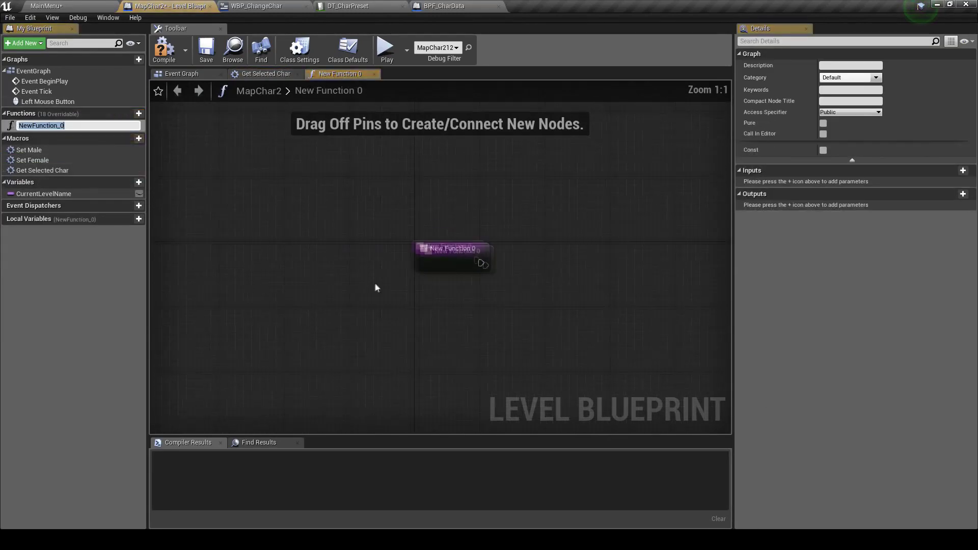
text(GetSelectedCha)
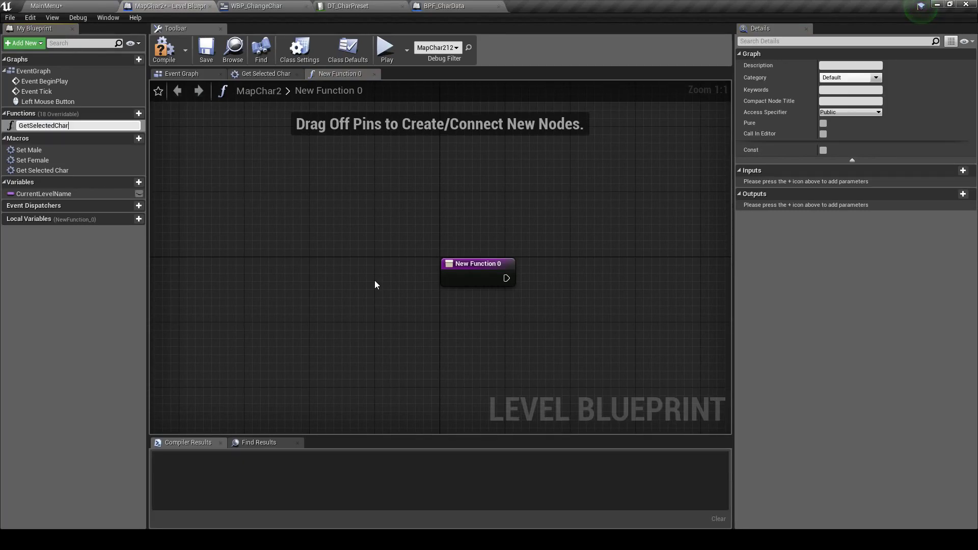
text(r)
key(Return)
scroll(527, 276, down, 3)
key(ctrl+v)
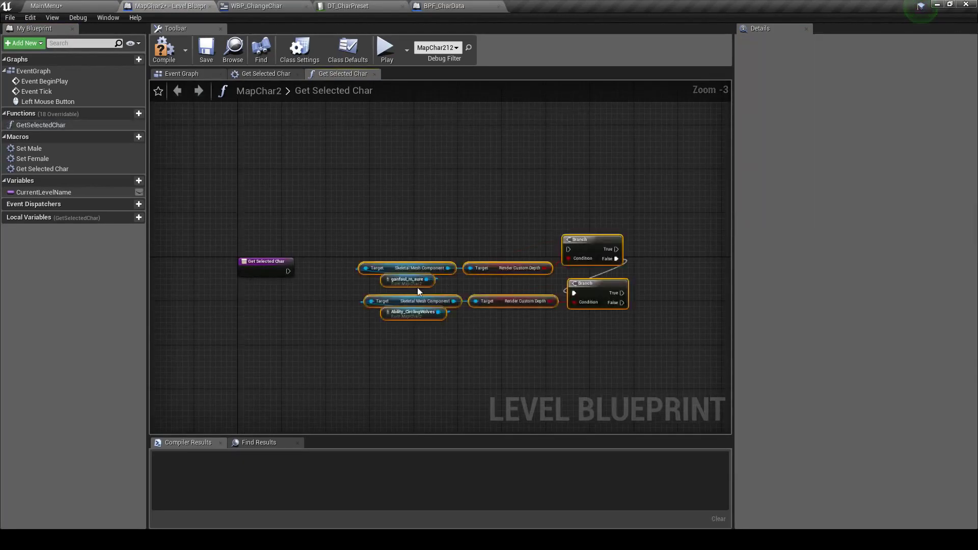
Step: Wire the function entry into the upper Branch and add a Return Node on its True output
scroll(440, 286, up, 2)
drag(433, 270, 356, 292)
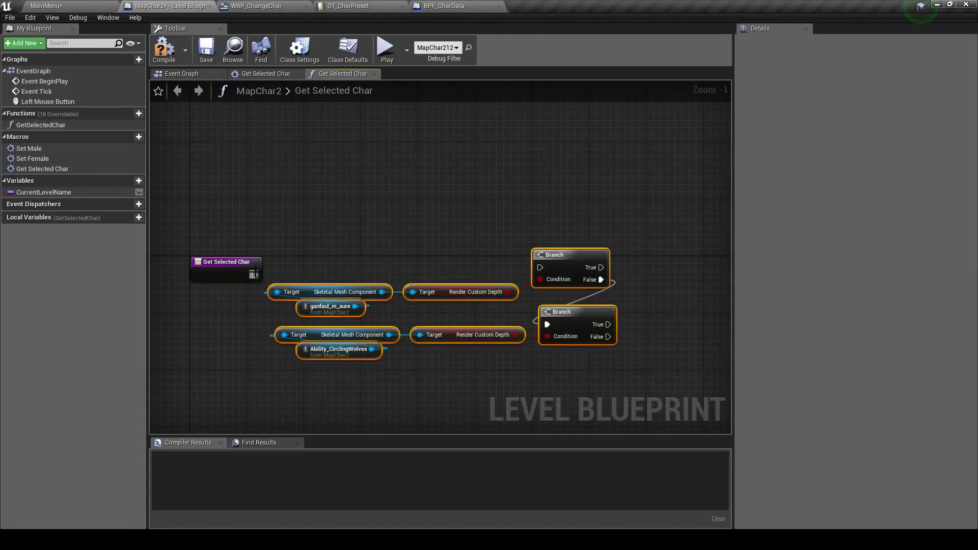
mouse_move(253, 275)
mouse_down()
mouse_move(540, 268)
mouse_move(509, 275)
mouse_up()
scroll(308, 228, down, 2)
click(308, 228)
scroll(352, 231, up, 2)
scroll(466, 238, up, 1)
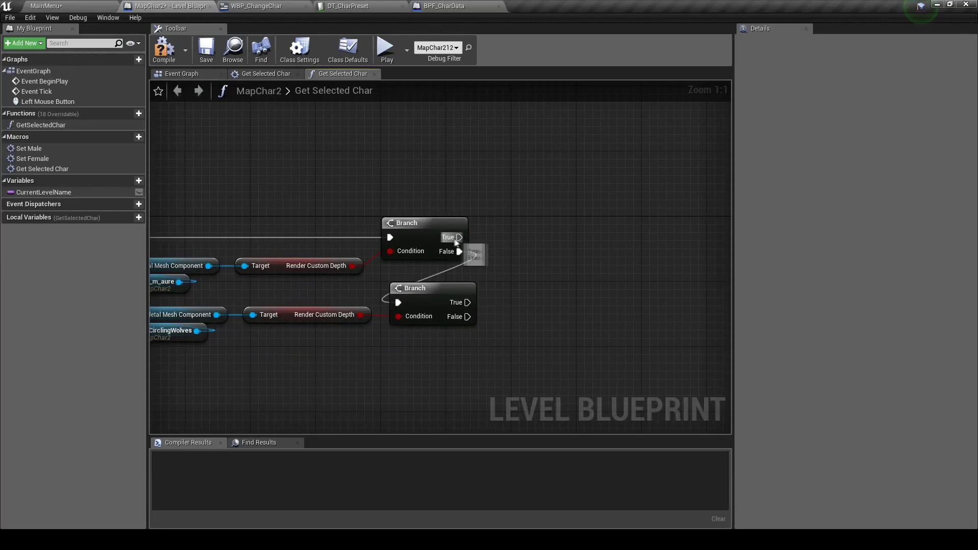
mouse_move(459, 237)
mouse_down()
mouse_move(636, 233)
mouse_move(640, 248)
mouse_up()
text(return)
key(Return)
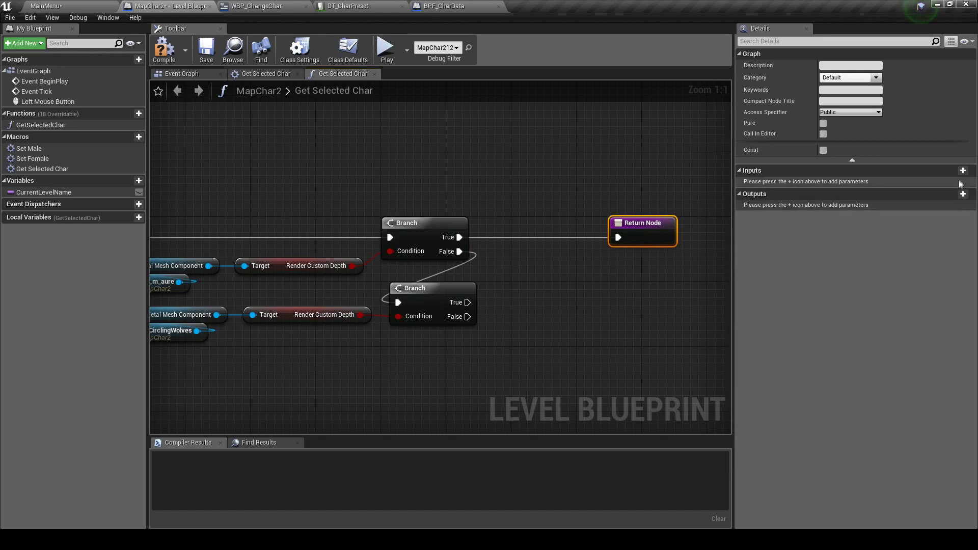
Step: Give the function a Selected output set true and a GenderType output of type E Gender Type
click(963, 193)
text(Selected)
key(Return)
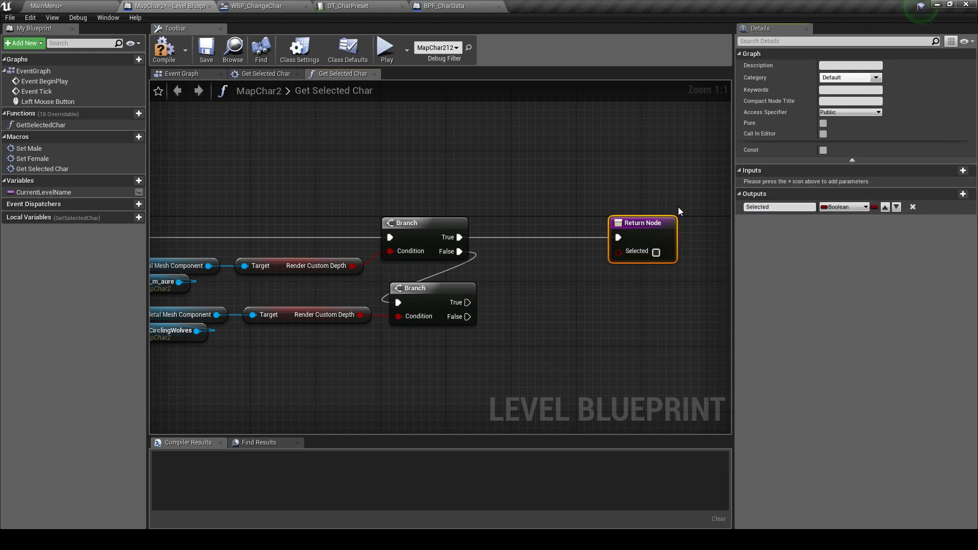
click(656, 253)
click(963, 194)
double_click(785, 223)
text(GenderType)
key(Return)
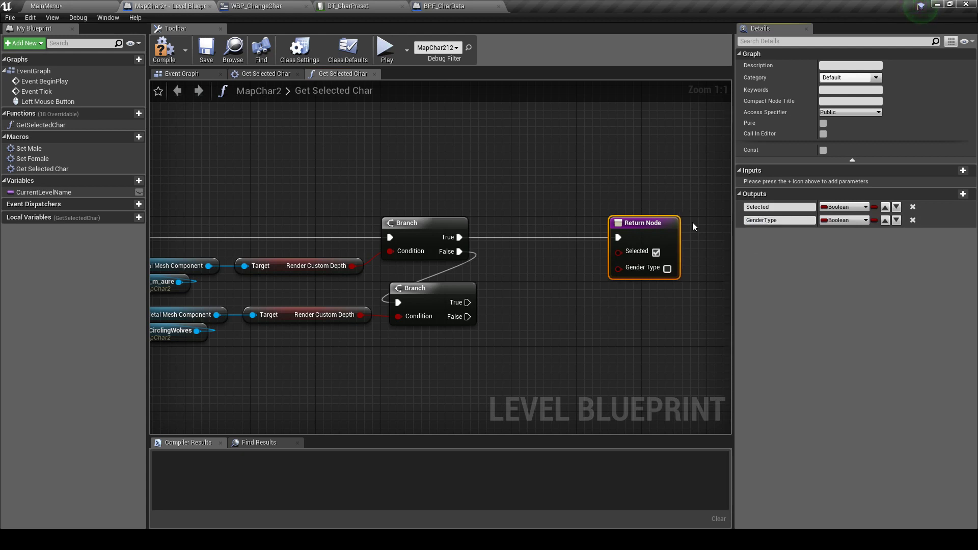
click(832, 220)
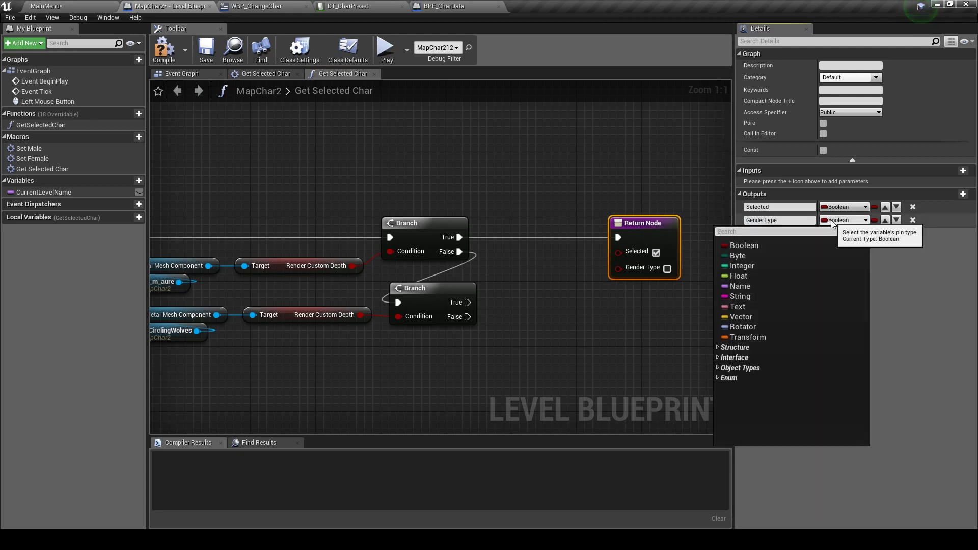
text(egender)
key(Return)
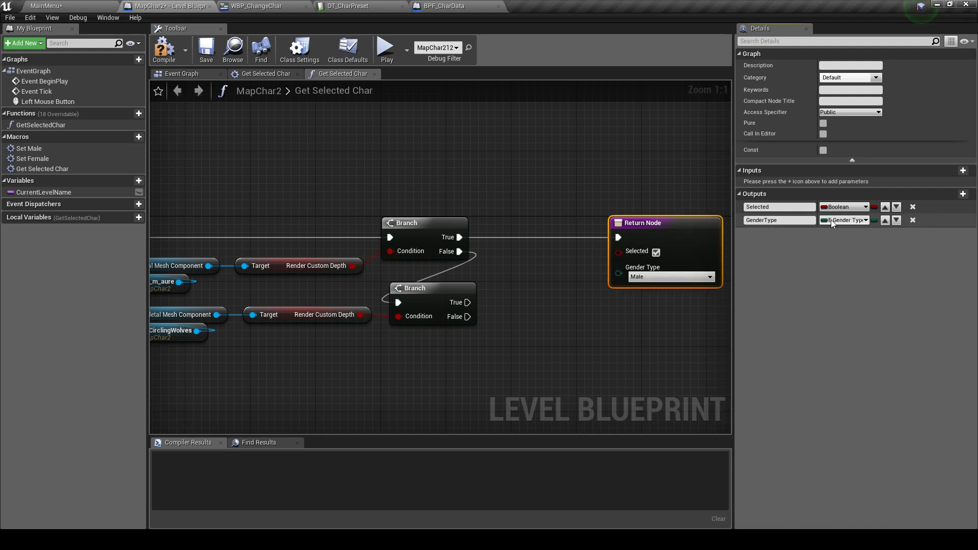
Step: Add Female Return Nodes on the lower Branch's True and False outputs by copying the first one
scroll(524, 212, down, 2)
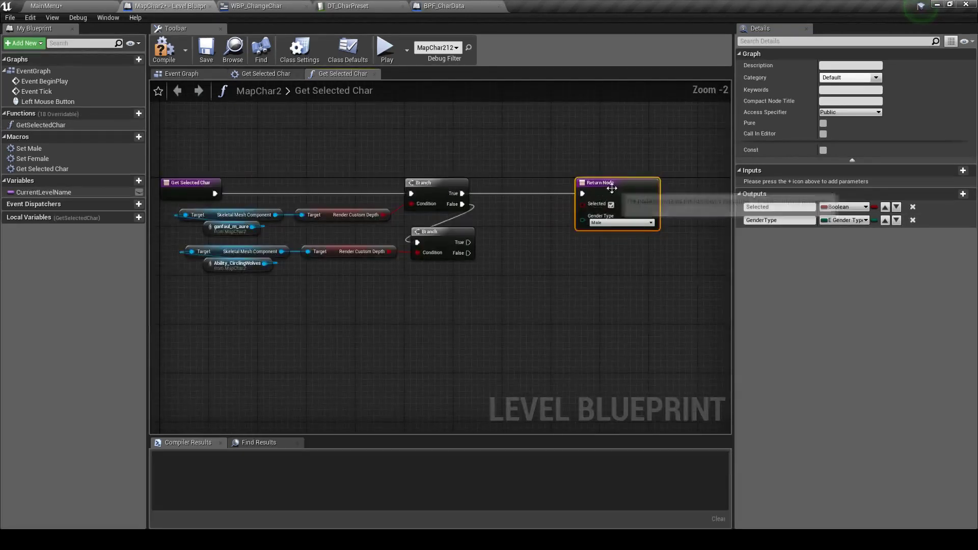
key(ctrl+c)
key(ctrl+v)
scroll(564, 249, up, 2)
drag(591, 265, 613, 238)
drag(436, 241, 589, 244)
click(627, 281)
click(613, 296)
right_drag(536, 300, 599, 276)
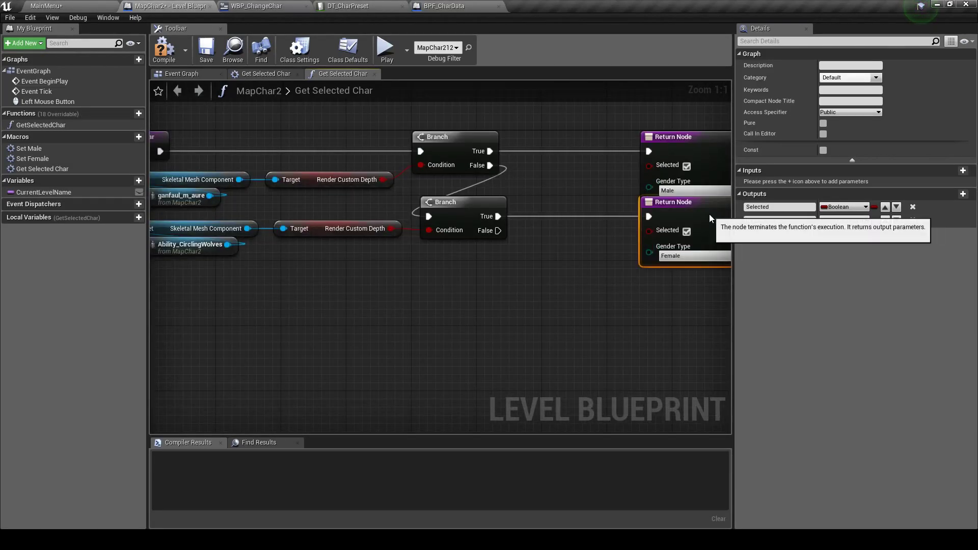
key(ctrl+c)
key(ctrl+v)
drag(498, 230, 648, 306)
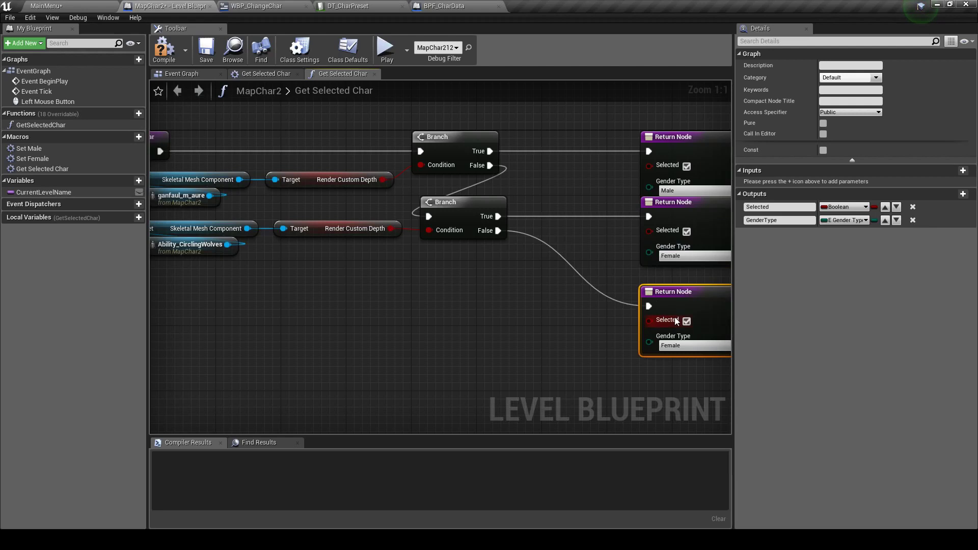
scroll(676, 321, down, 4)
scroll(245, 224, up, 4)
drag(251, 219, 170, 219)
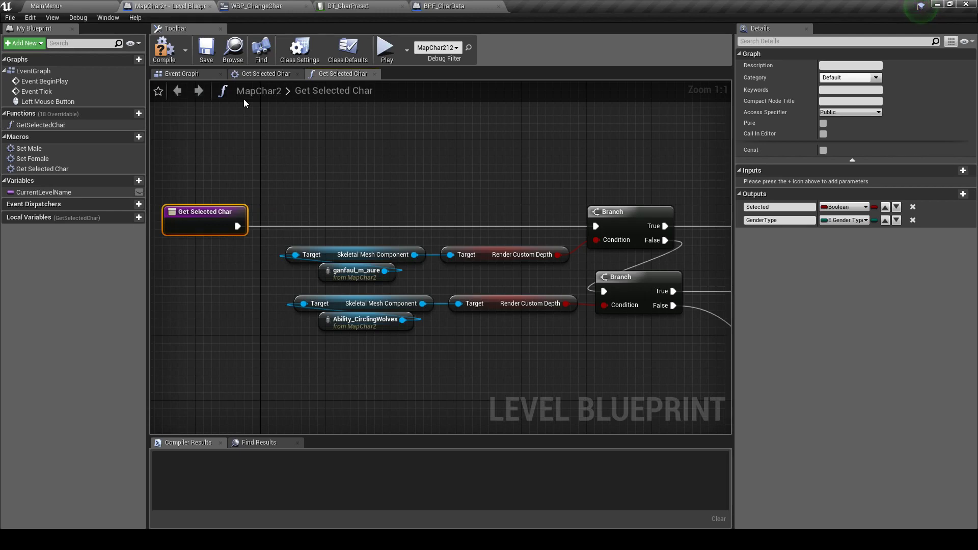
Step: Make GetSelectedChar pure, const and private, save the map, and close the Get Selected Char graphs
click(823, 123)
click(823, 149)
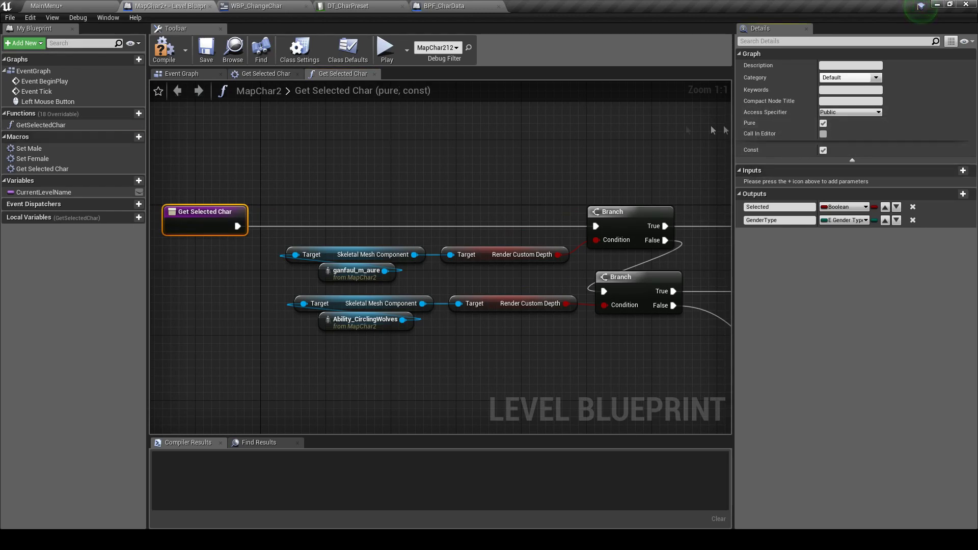
click(841, 113)
click(835, 133)
click(209, 51)
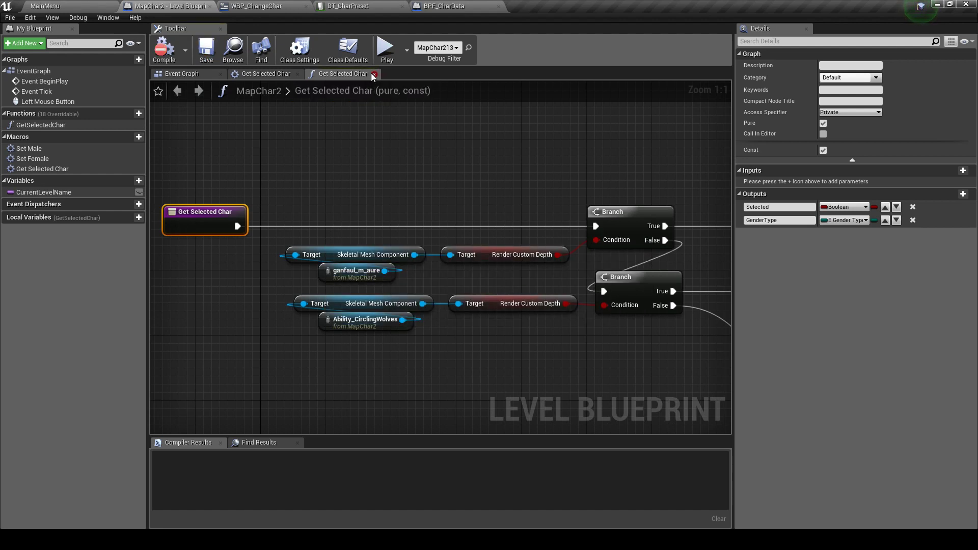
click(373, 75)
click(298, 74)
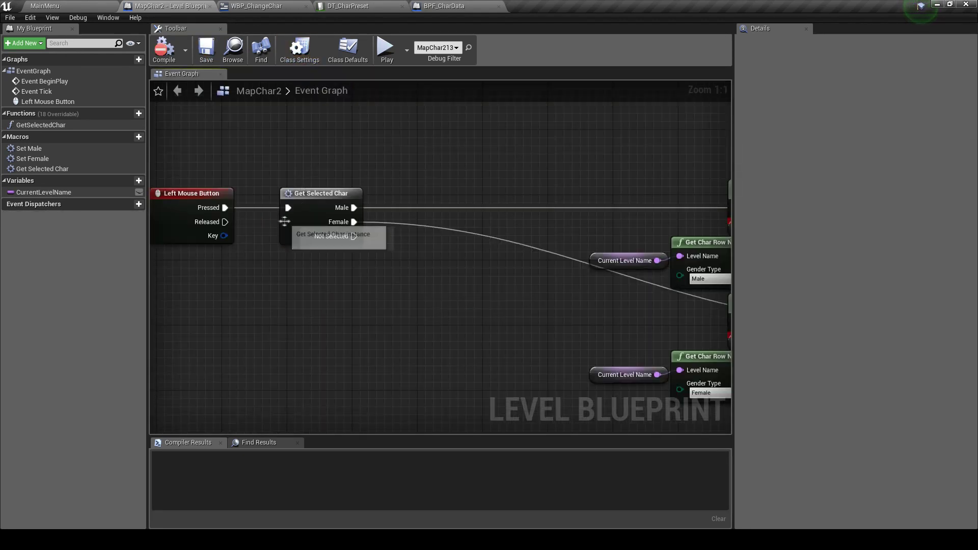
Step: Delete the old Get Selected Char macro node and save the map
scroll(285, 220, down, 3)
click(42, 169)
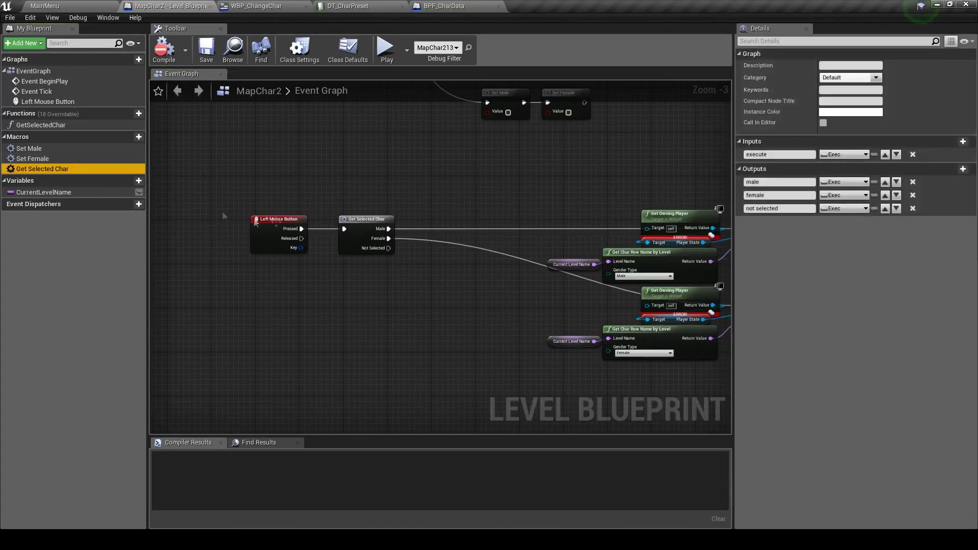
scroll(229, 217, up, 2)
key(Delete)
key(ctrl+s)
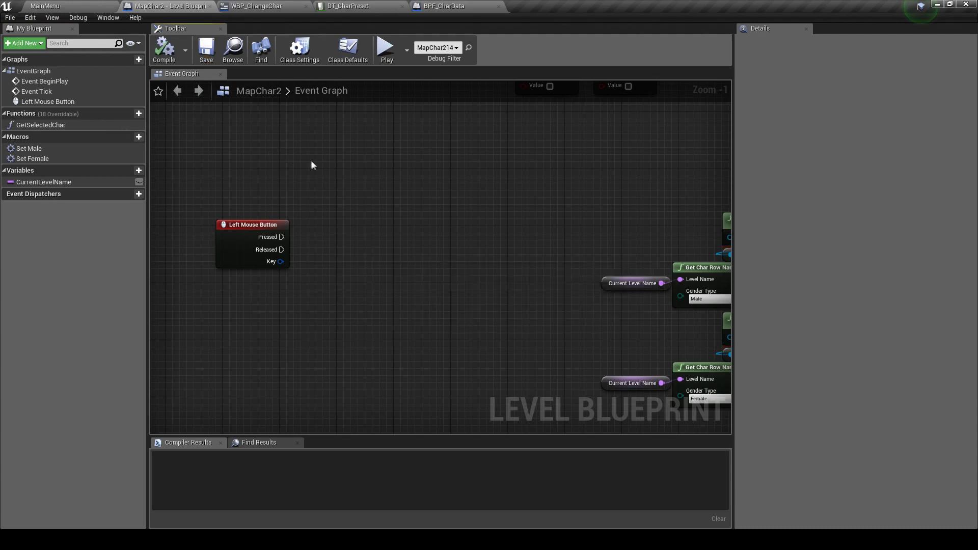
Step: Add the GetSelectedChar function and a Branch, wiring Pressed to the Branch and Selected to Condition
scroll(306, 176, down, 2)
scroll(303, 174, up, 3)
drag(41, 125, 271, 247)
click(339, 213)
mouse_move(181, 222)
mouse_down()
mouse_move(365, 225)
mouse_move(361, 217)
mouse_up()
mouse_move(302, 254)
mouse_down()
mouse_move(310, 238)
mouse_move(340, 236)
mouse_up()
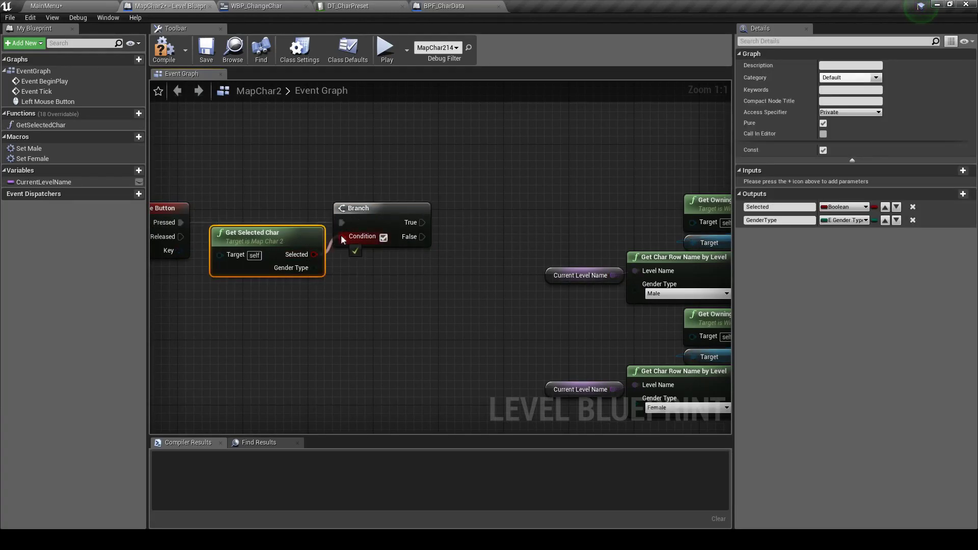
click(395, 275)
Step: Delete the lower Female node group
scroll(392, 255, down, 2)
drag(433, 369, 632, 272)
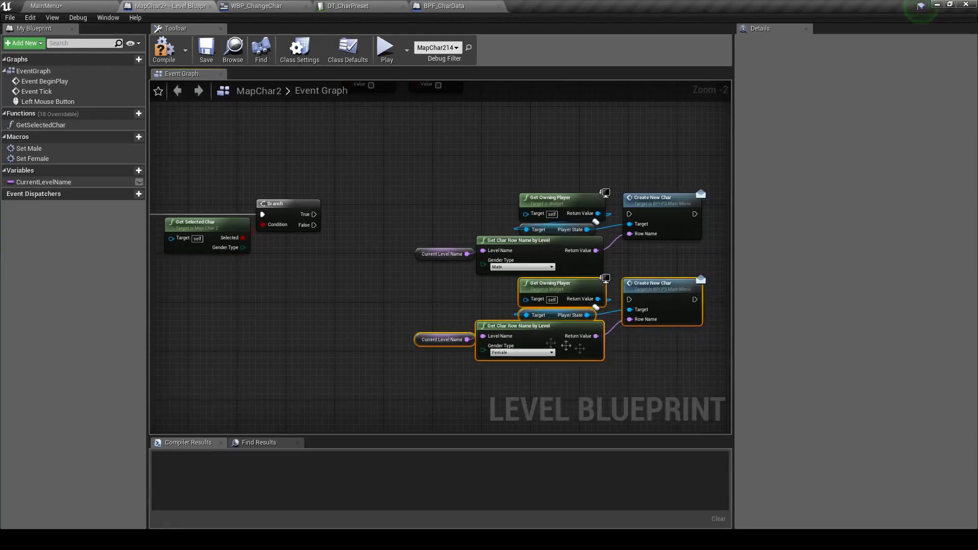
key(Delete)
right_drag(395, 280, 469, 289)
scroll(470, 289, up, 1)
Step: Wire Gender Type into Get Char Row Name by Level and Branch True into Create New Char
drag(292, 252, 574, 267)
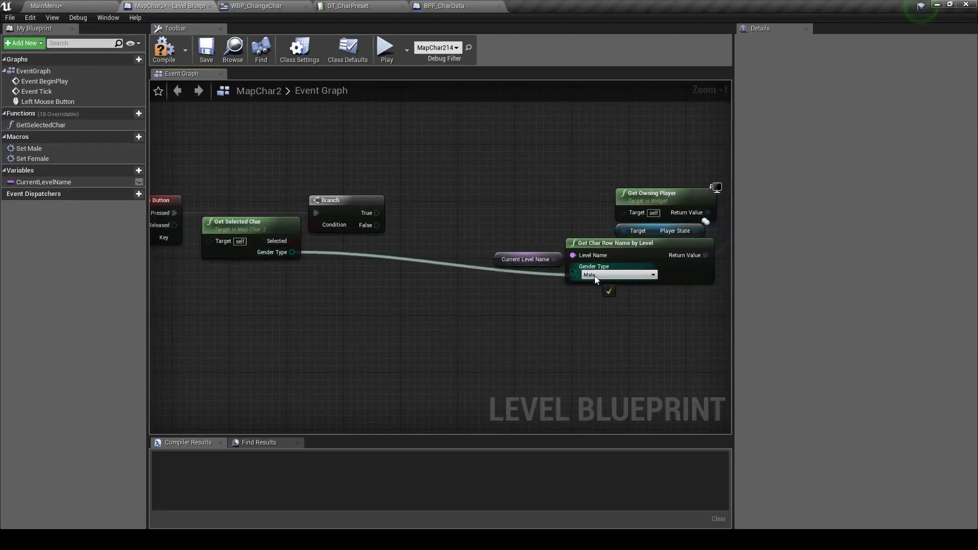
right_drag(588, 241, 424, 264)
drag(217, 236, 579, 236)
Step: Move Get Owning Player and the Create New Char nodes closer to the Branch
right_drag(579, 236, 609, 229)
drag(540, 206, 508, 217)
right_drag(462, 178, 410, 176)
drag(411, 182, 682, 278)
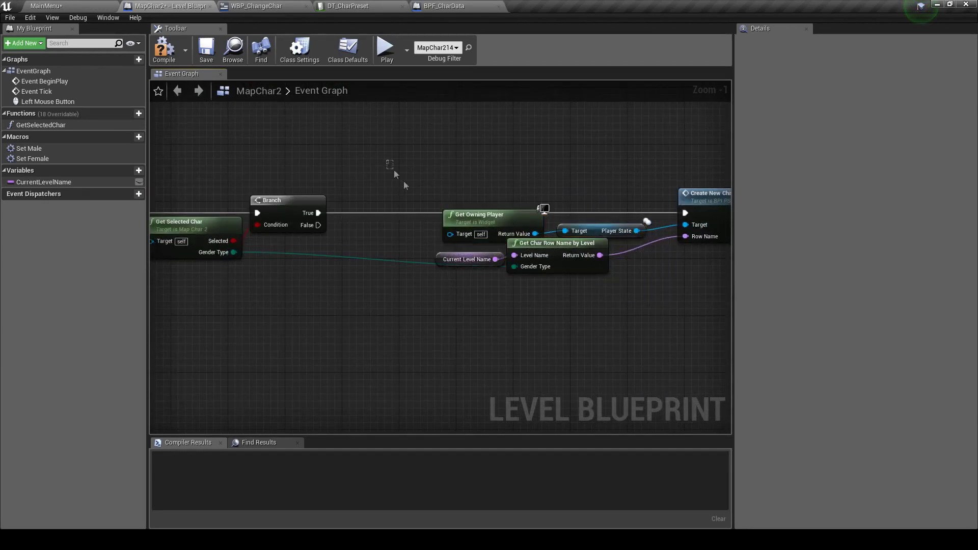
drag(698, 206, 600, 206)
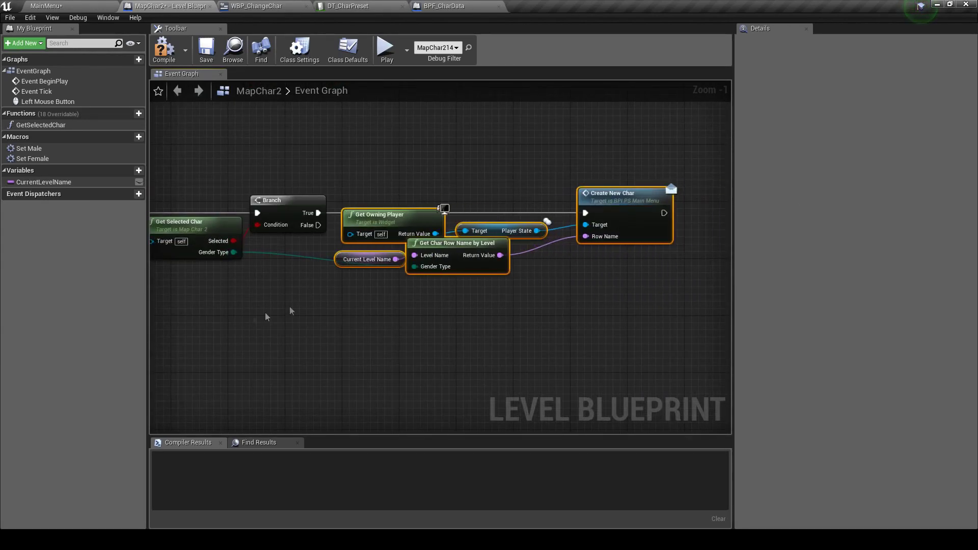
right_drag(289, 307, 430, 298)
scroll(429, 298, up, 1)
click(435, 304)
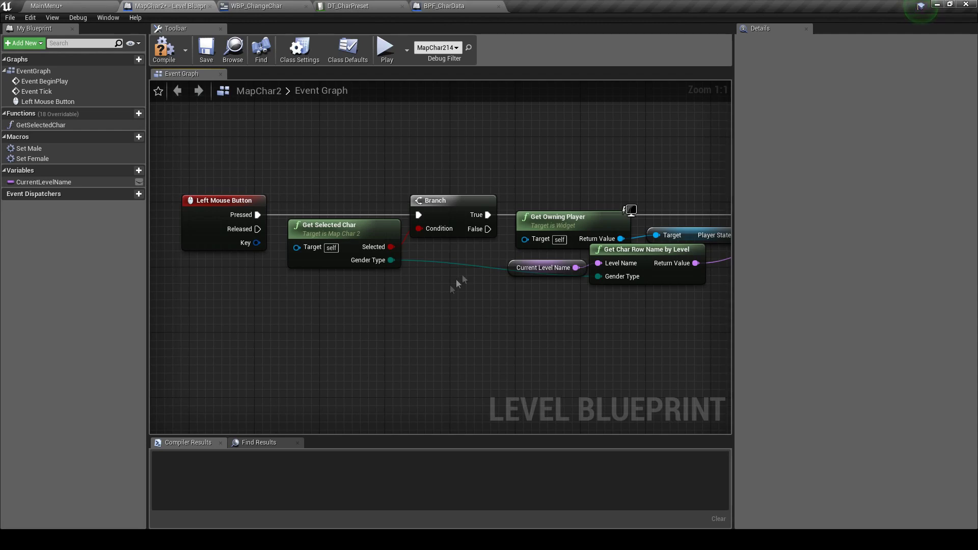
Step: Reposition the Get Owning Player through Create New Char group and save the map
right_drag(451, 284, 308, 306)
drag(239, 203, 288, 269)
right_drag(289, 270, 318, 252)
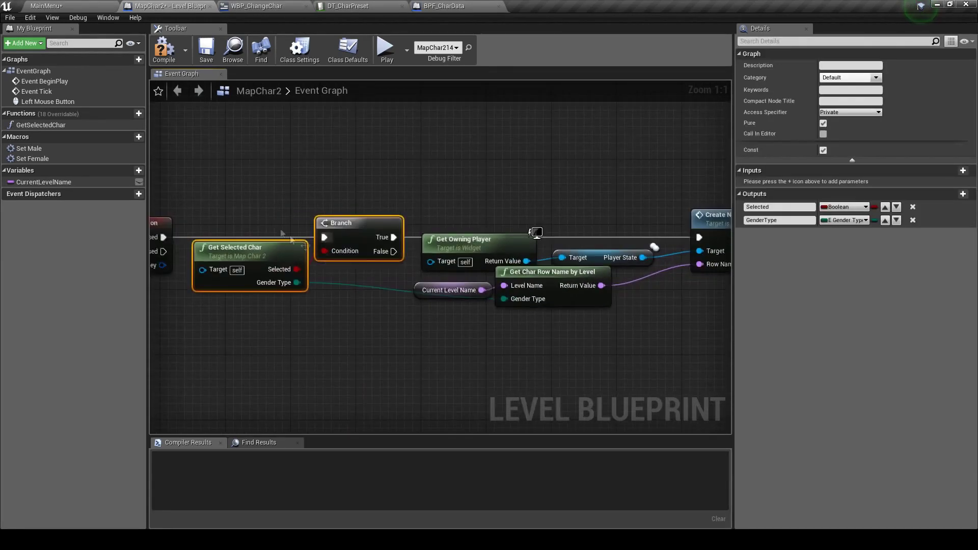
scroll(321, 315, down, 2)
right_drag(321, 314, 189, 253)
drag(306, 191, 499, 284)
mouse_move(334, 282)
right_down()
mouse_move(419, 298)
mouse_move(444, 329)
right_up()
click(419, 298)
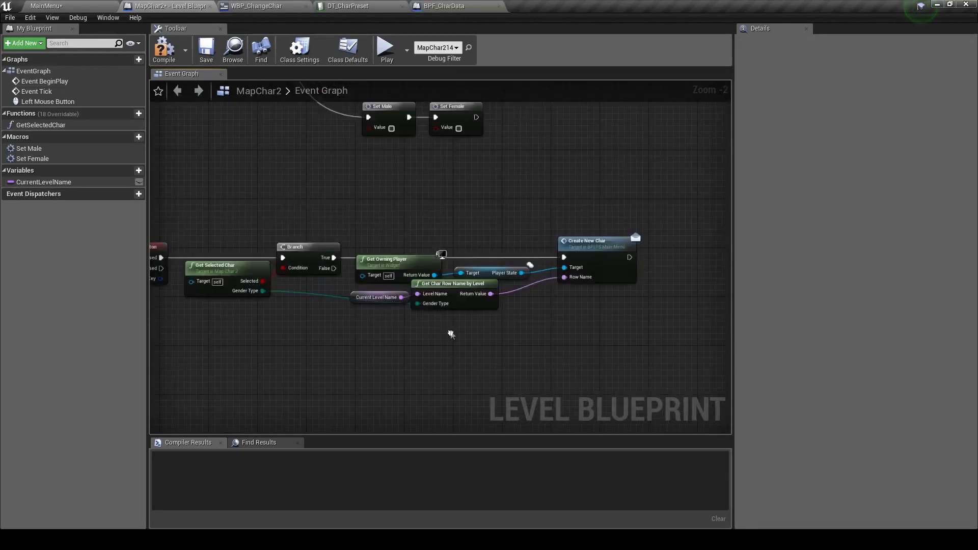
click(208, 57)
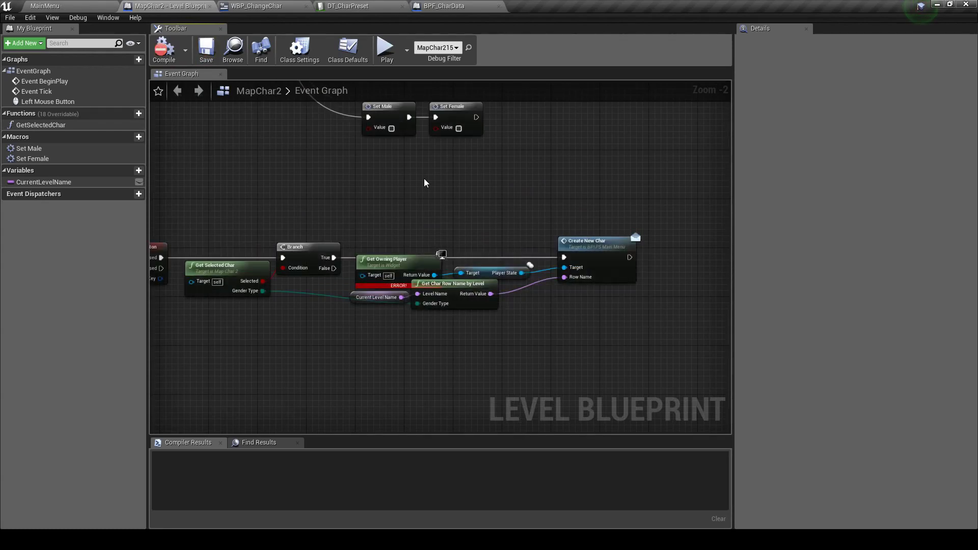
Step: Locate the existing Get Player Controller node and copy it
scroll(433, 185, up, 2)
right_drag(321, 341, 406, 307)
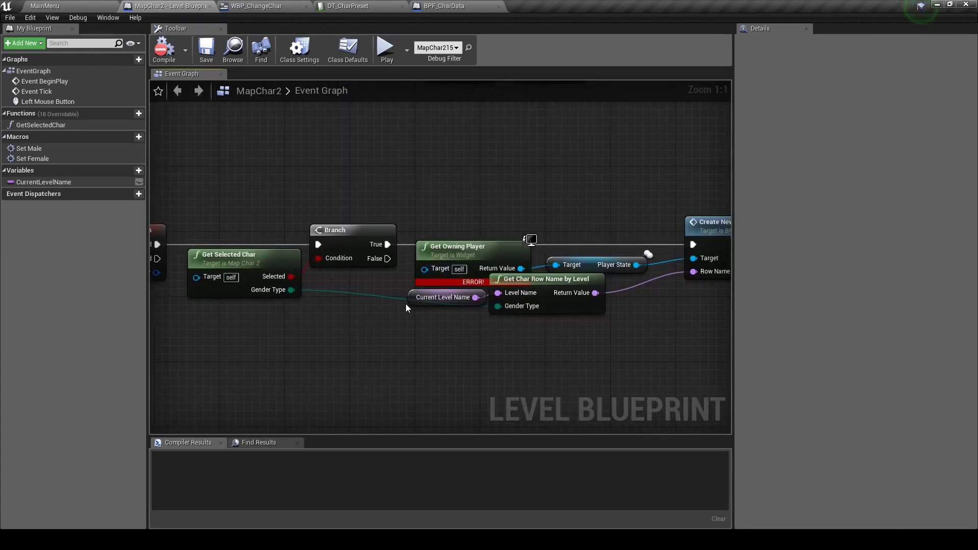
right_drag(451, 260, 425, 346)
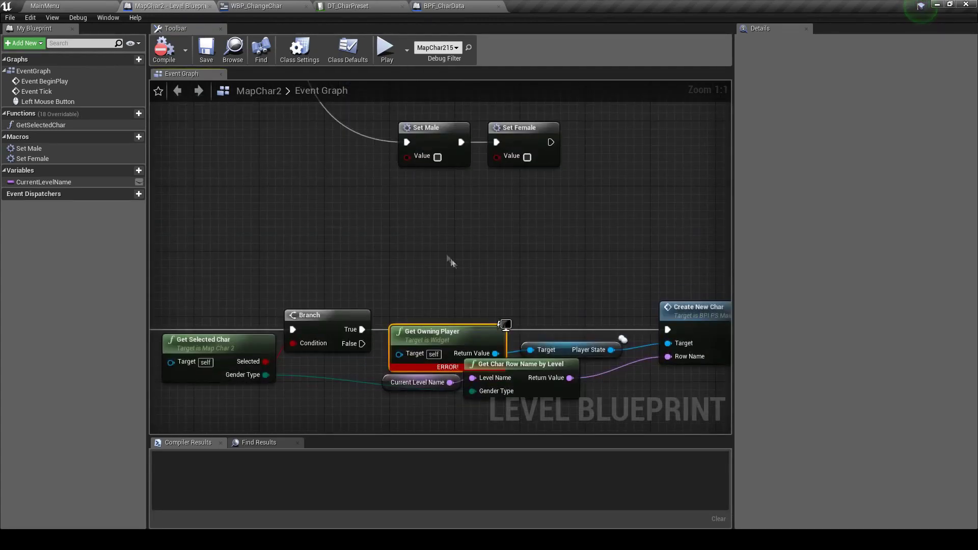
scroll(395, 239, down, 3)
right_drag(408, 313, 573, 318)
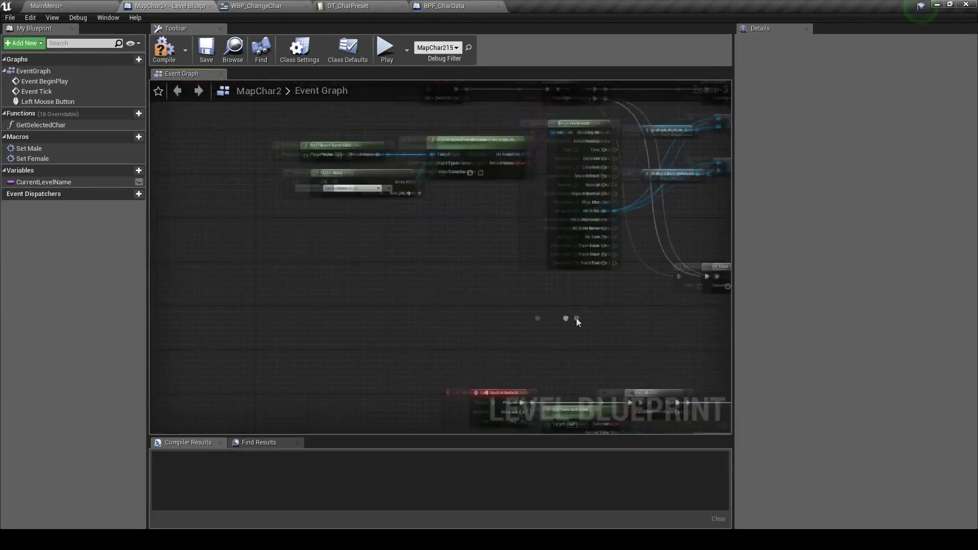
click(319, 147)
key(ctrl+c)
Step: Paste Get Player Controller near the Branch, wire its Return Value into Player State's Target, and save
scroll(357, 214, up, 2)
right_drag(357, 214, 454, 245)
key(ctrl+v)
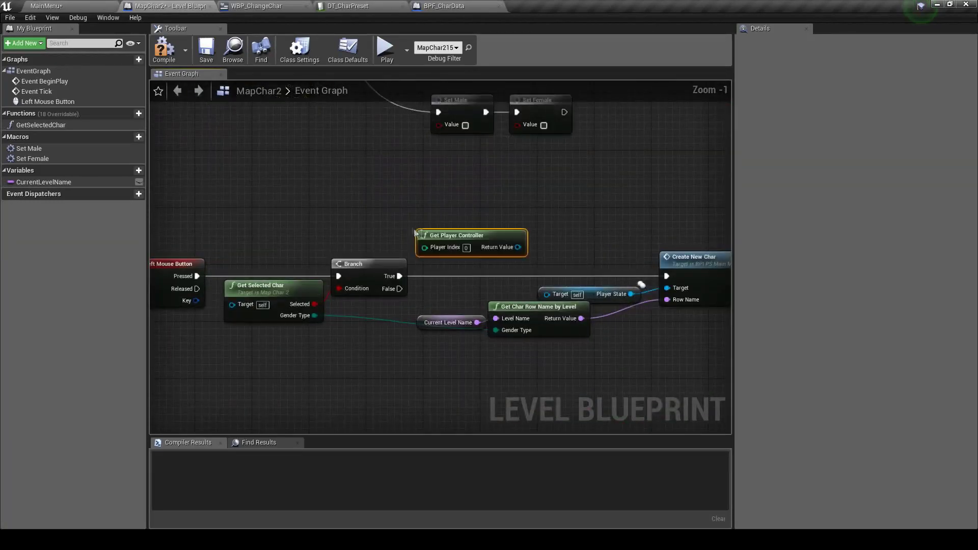
drag(516, 247, 552, 295)
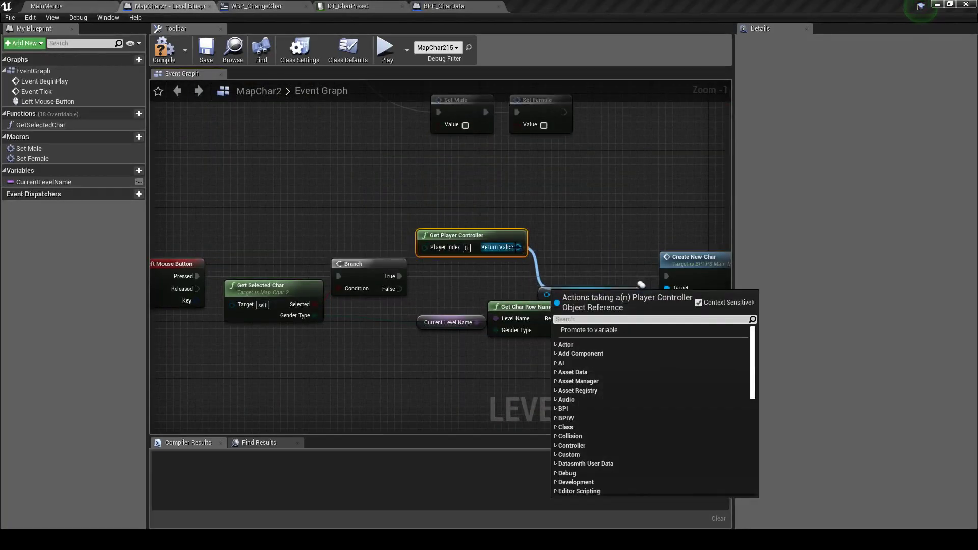
drag(518, 247, 552, 293)
drag(505, 235, 506, 285)
click(496, 240)
right_drag(496, 241, 393, 209)
key(ctrl+s)
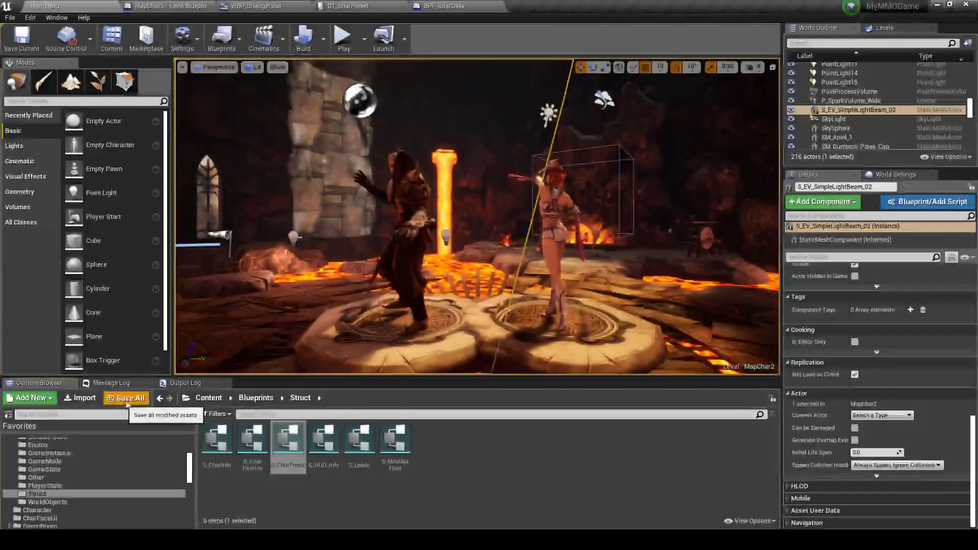
click(127, 400)
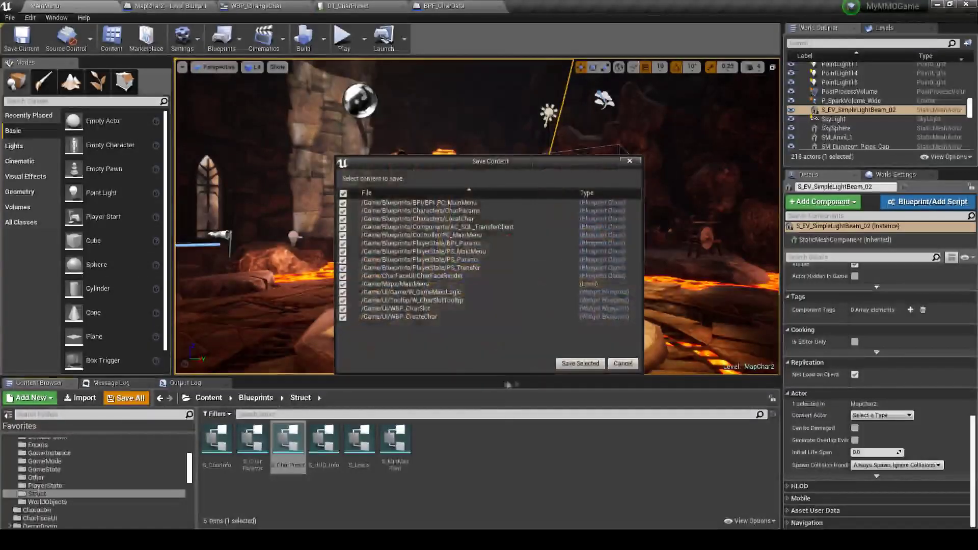
Step: Save all changed assets except the MainMenu map and clear the Output Log
click(343, 284)
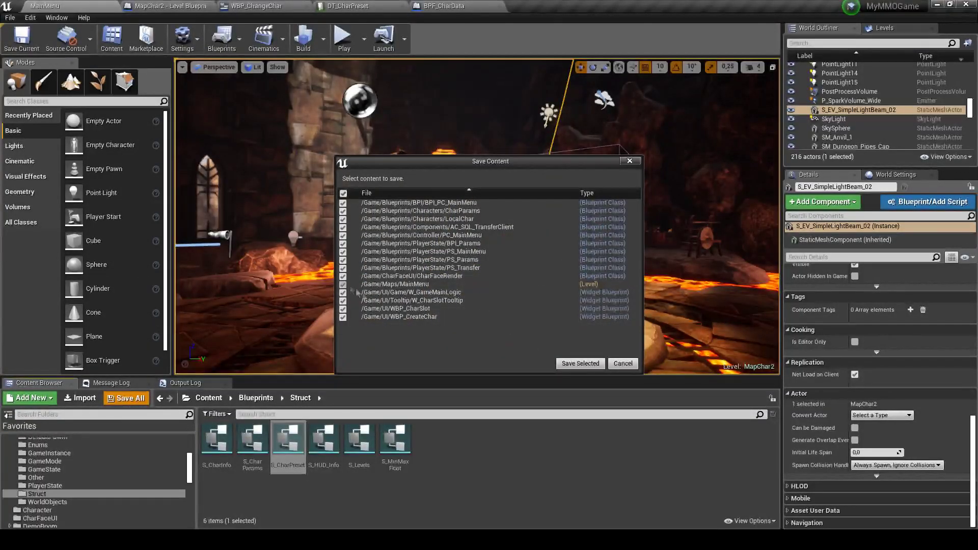
click(560, 365)
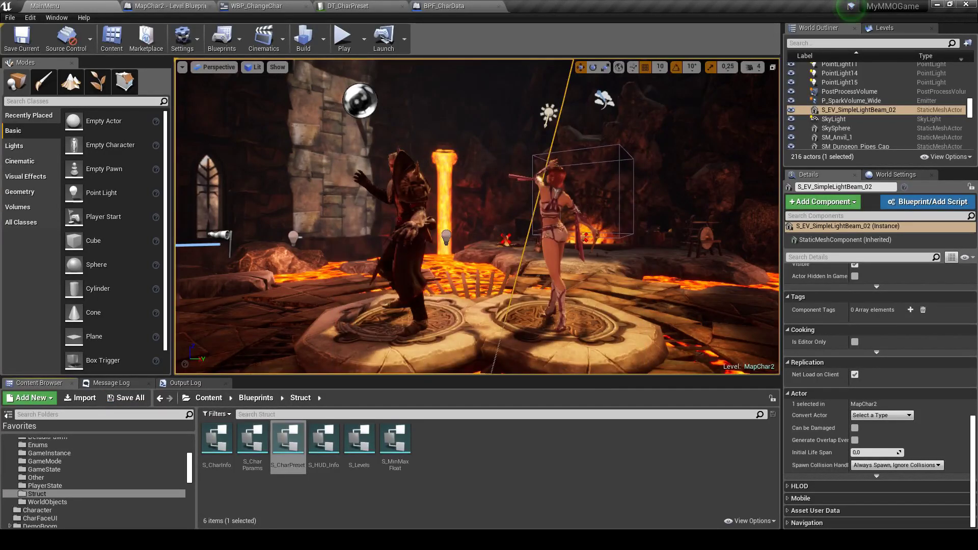
click(208, 383)
right_click(283, 425)
click(316, 433)
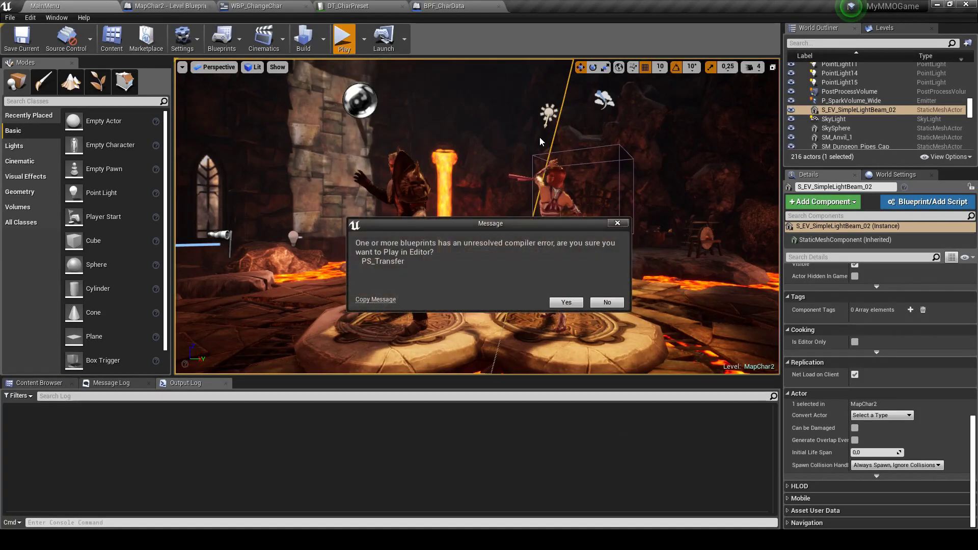
Step: Decline playing with the compile error, then search 'ps transfer' and open PS_Transfer
click(607, 302)
click(39, 382)
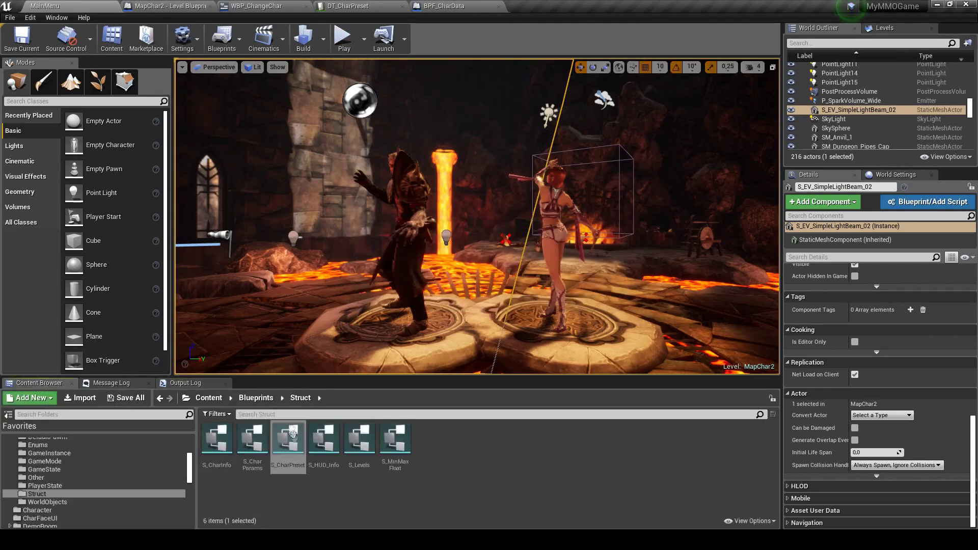
scroll(74, 476, up, 5)
click(32, 444)
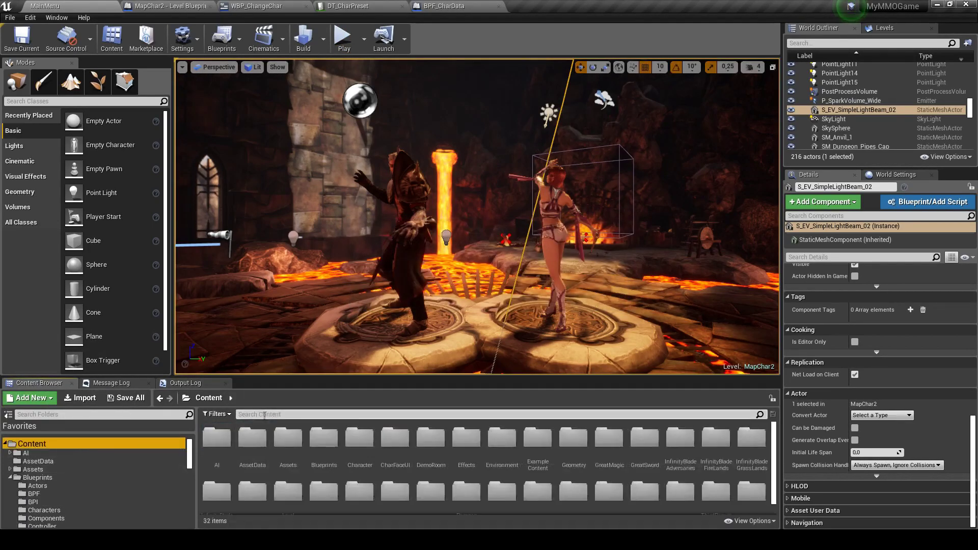
click(265, 415)
text(ps)
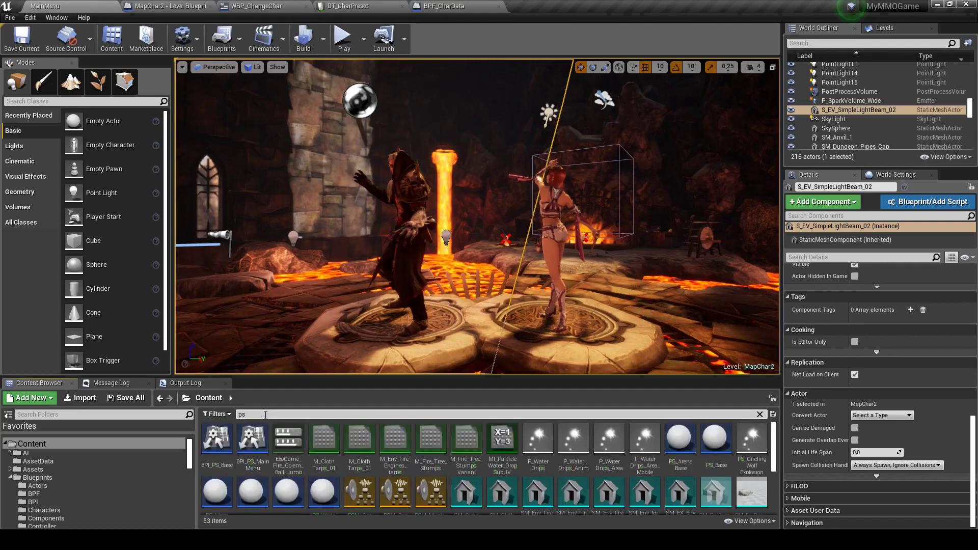
text( transfer)
double_click(219, 439)
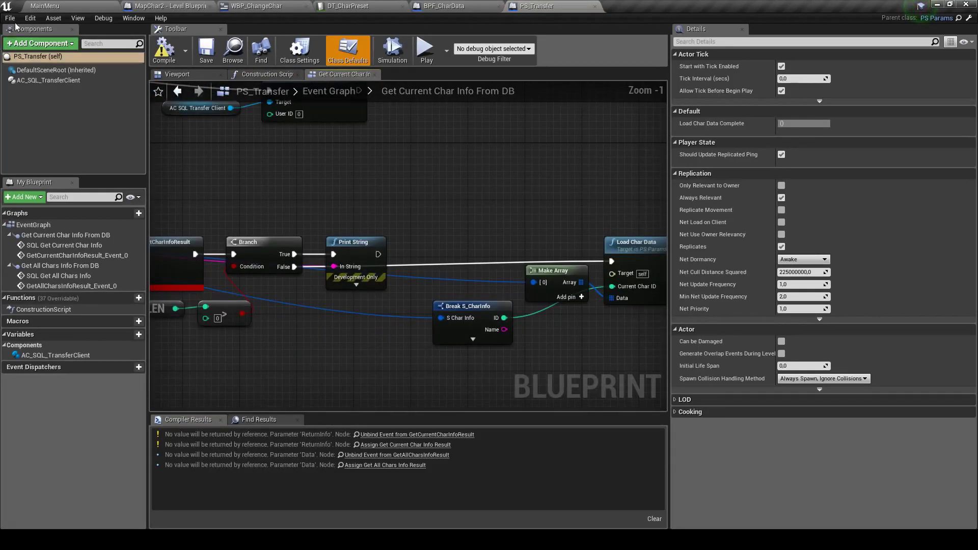
Step: Run Refresh All Nodes on PS_Transfer so its compile errors clear
right_drag(460, 177, 380, 238)
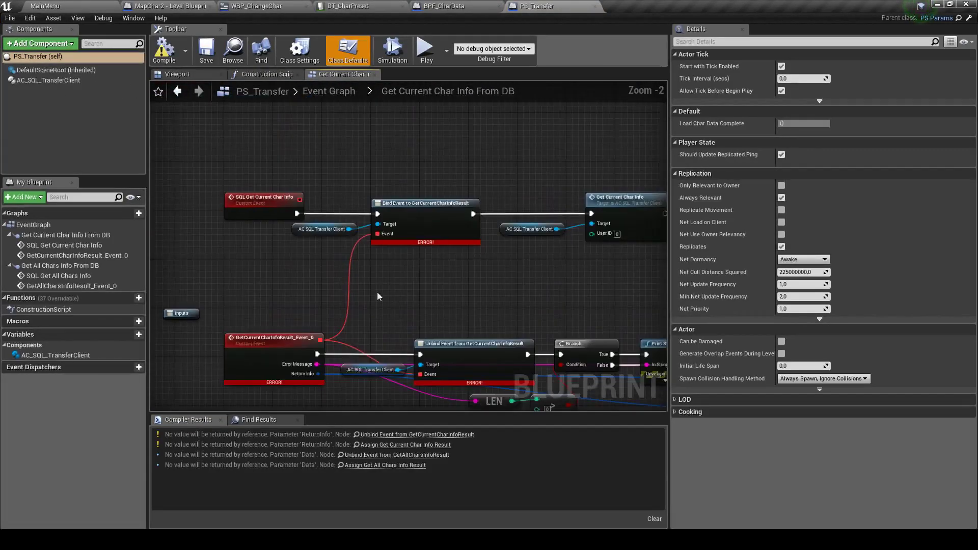
scroll(324, 284, down, 1)
scroll(324, 283, up, 1)
click(10, 18)
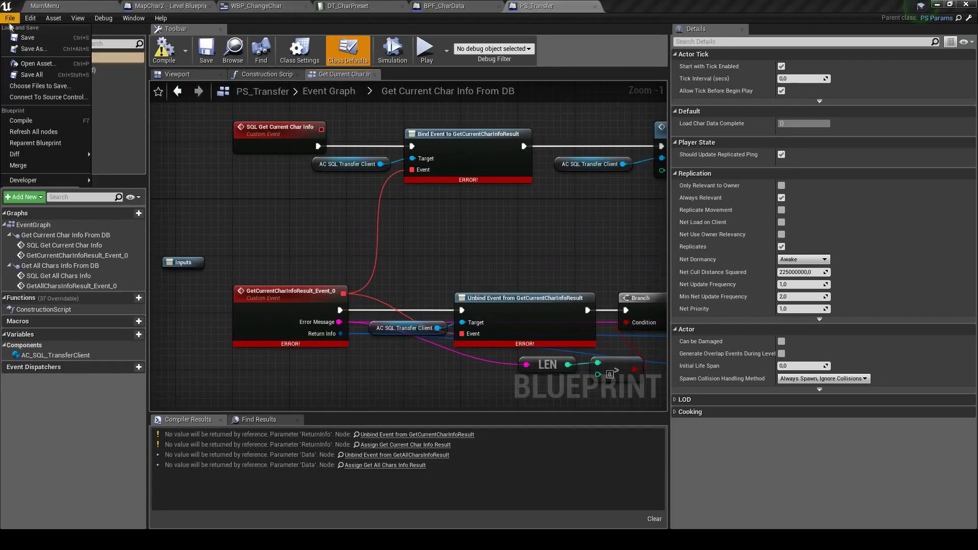
click(48, 135)
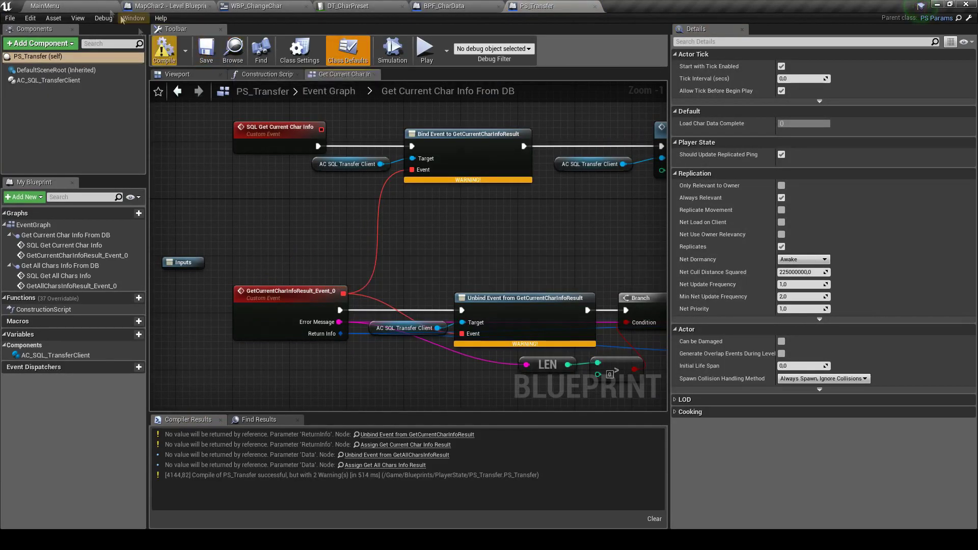
click(63, 5)
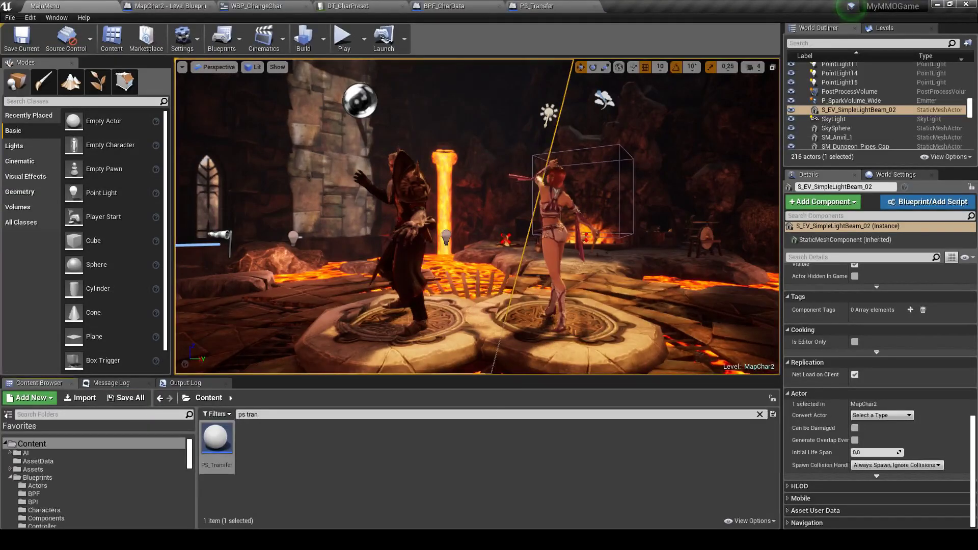
Step: Clear the Output Log and start a Play-in-Editor session
click(185, 383)
right_click(236, 426)
click(254, 449)
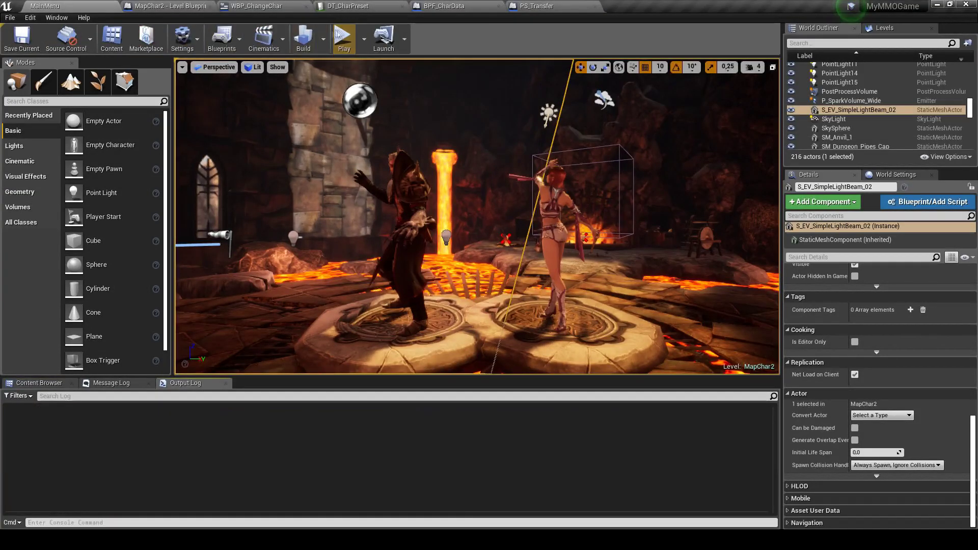
key(alt+p)
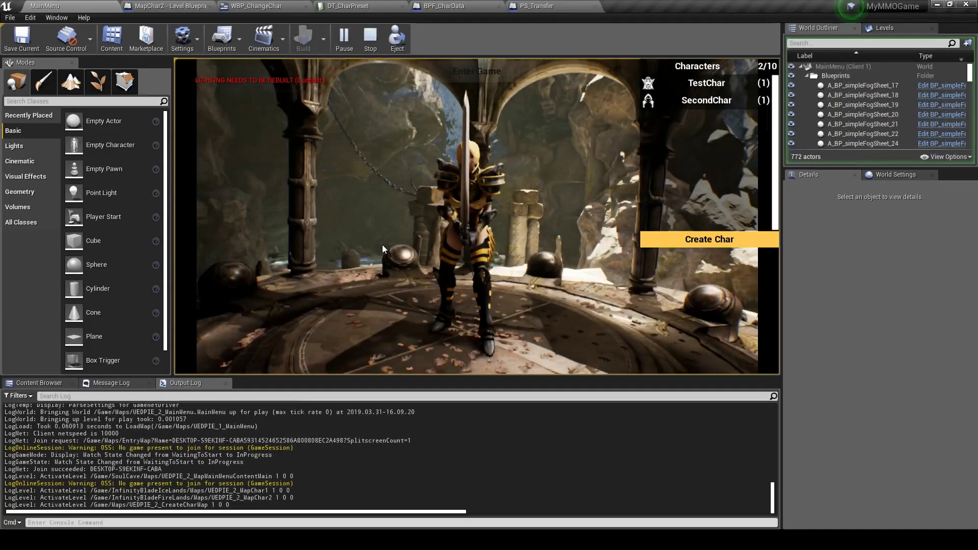
Step: Create a Great Magic mage character in-game, stop the session, and switch to BPF_CharData
click(706, 243)
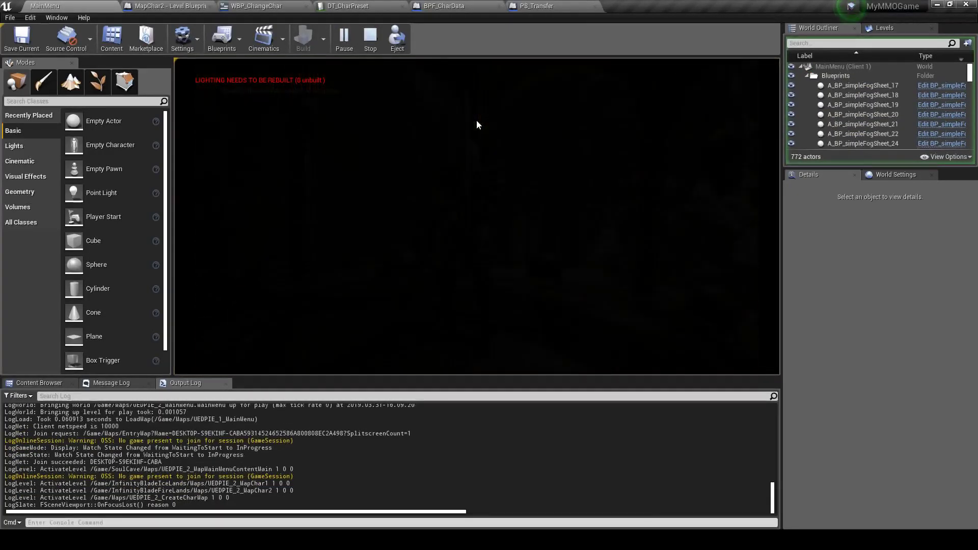
click(264, 238)
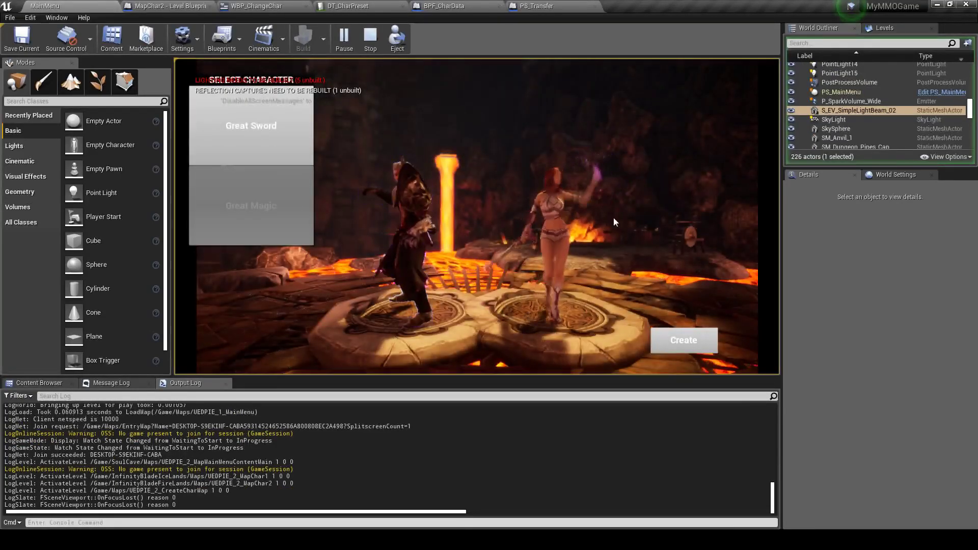
click(418, 203)
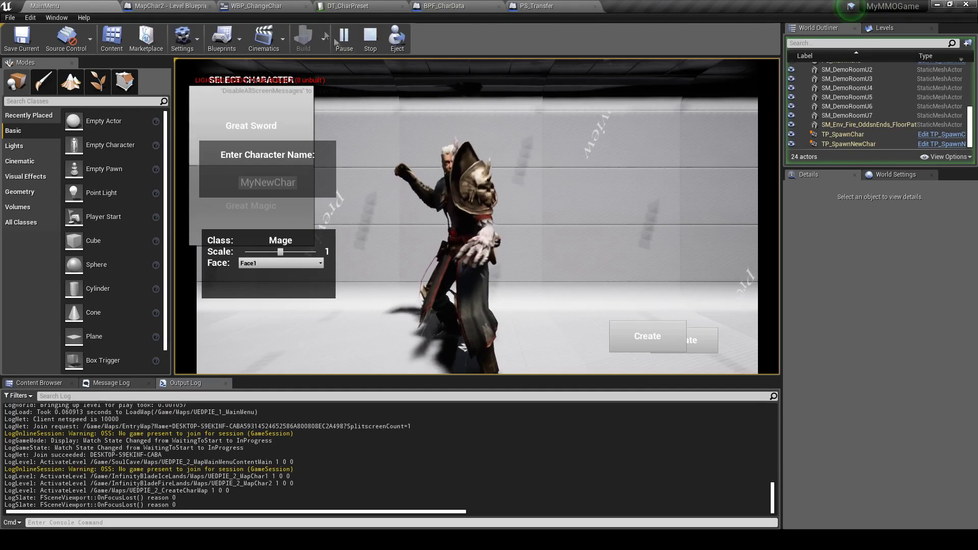
click(370, 36)
click(537, 5)
click(476, 9)
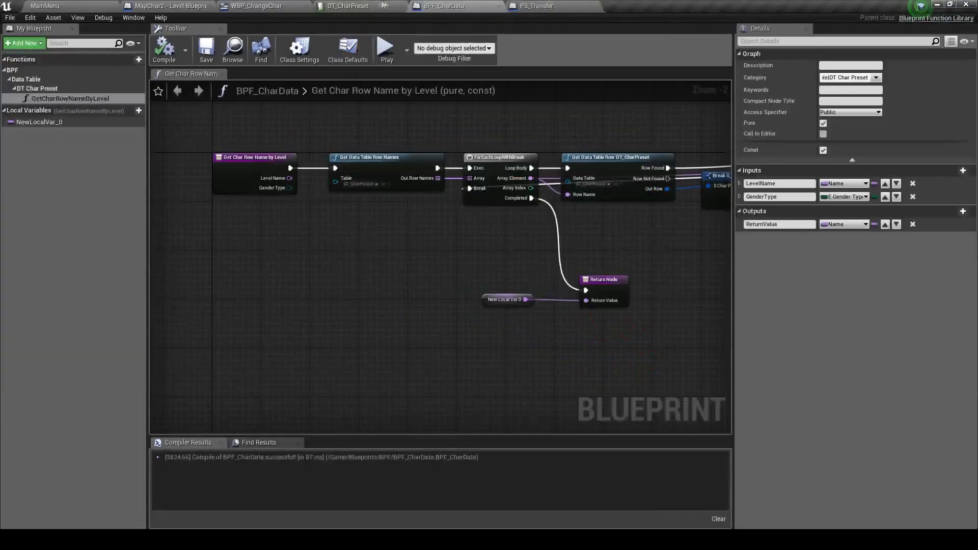
Step: Switch to the MapChar2 level blueprint and frame its Left Mouse Button chain
click(352, 6)
click(260, 6)
click(170, 5)
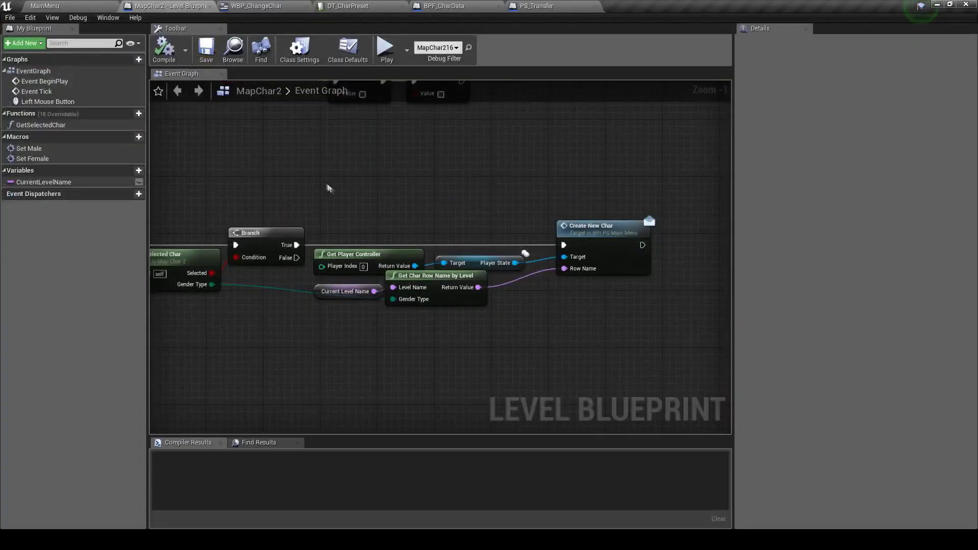
scroll(356, 201, down, 5)
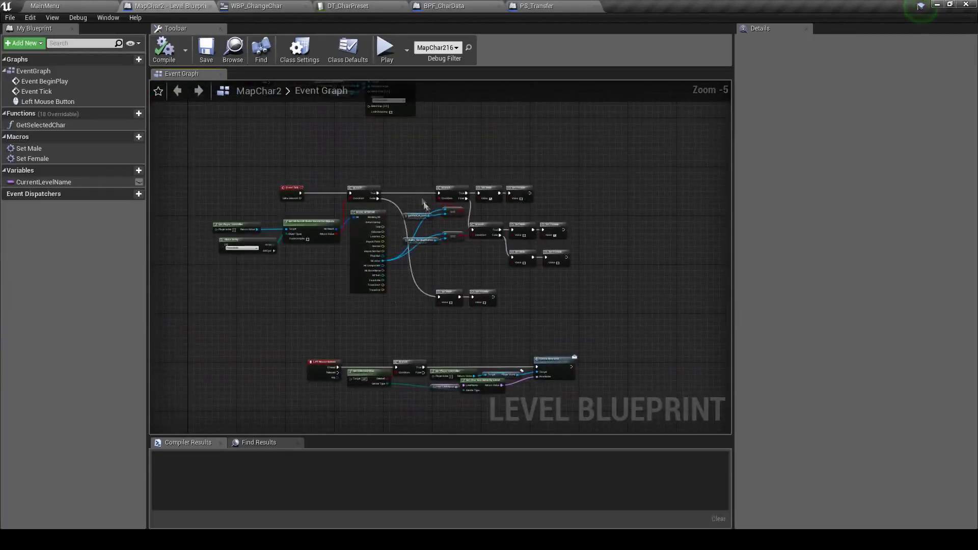
right_drag(403, 334, 439, 424)
scroll(436, 240, up, 2)
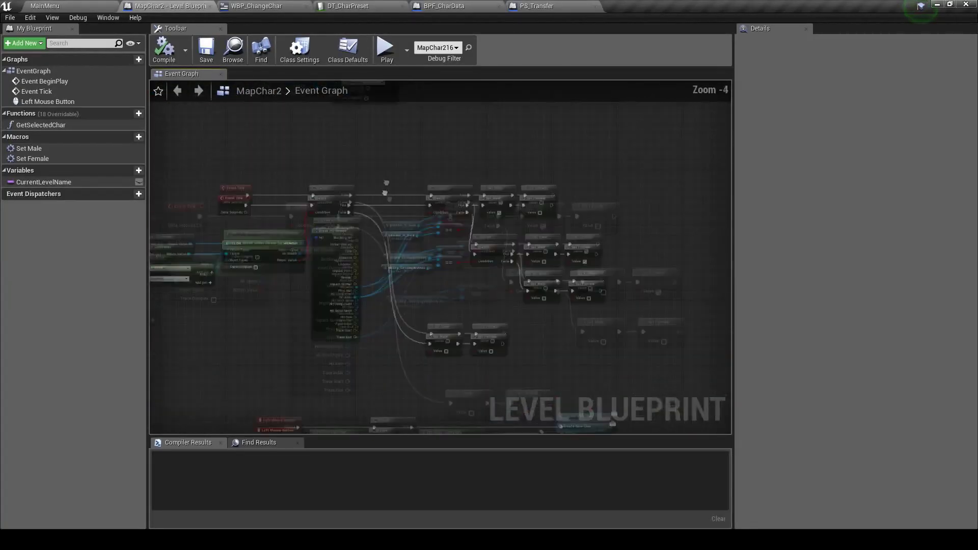
right_drag(538, 324, 460, 252)
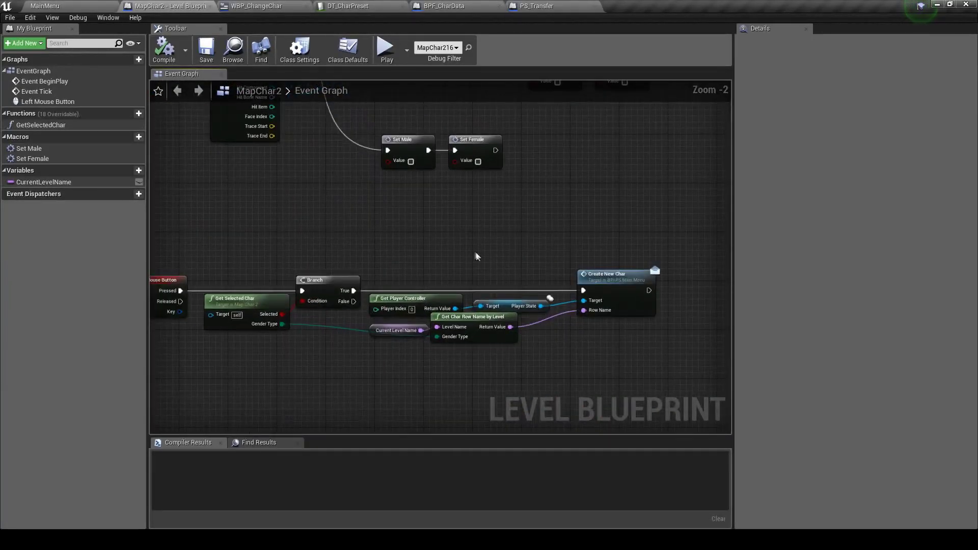
Step: Zoom out over the whole event graph and inspect the Event Tick logic
scroll(388, 250, up, 1)
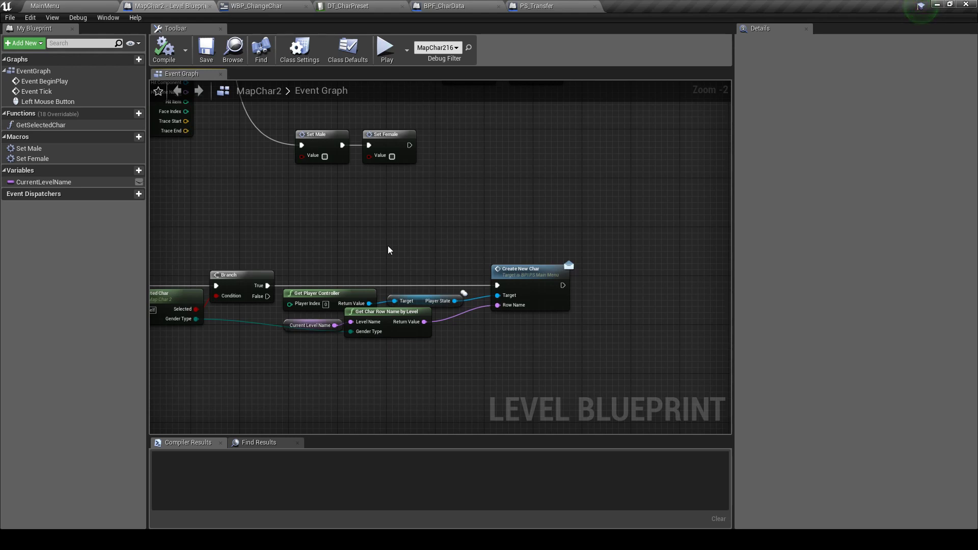
scroll(510, 286, down, 3)
right_drag(489, 271, 434, 322)
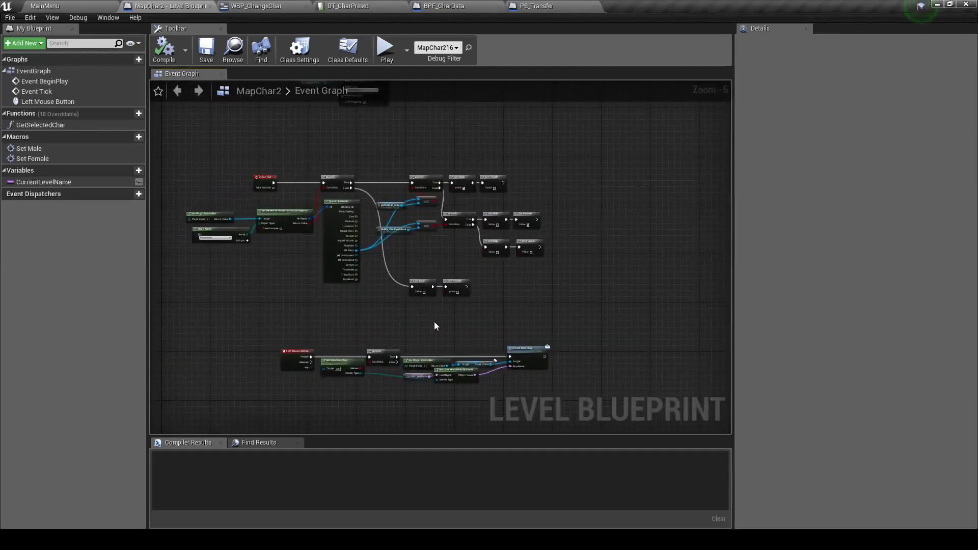
scroll(434, 322, up, 1)
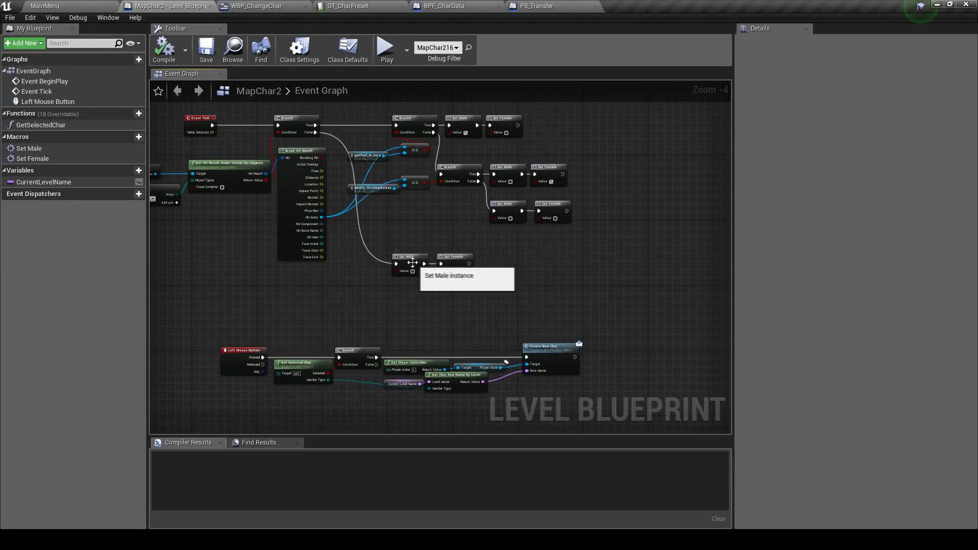
right_drag(294, 306, 342, 335)
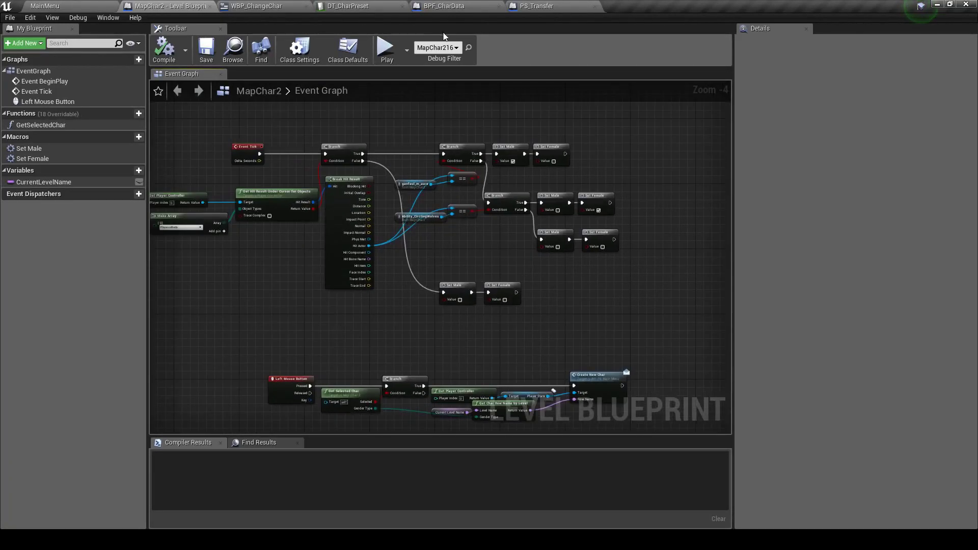
right_drag(383, 129, 403, 134)
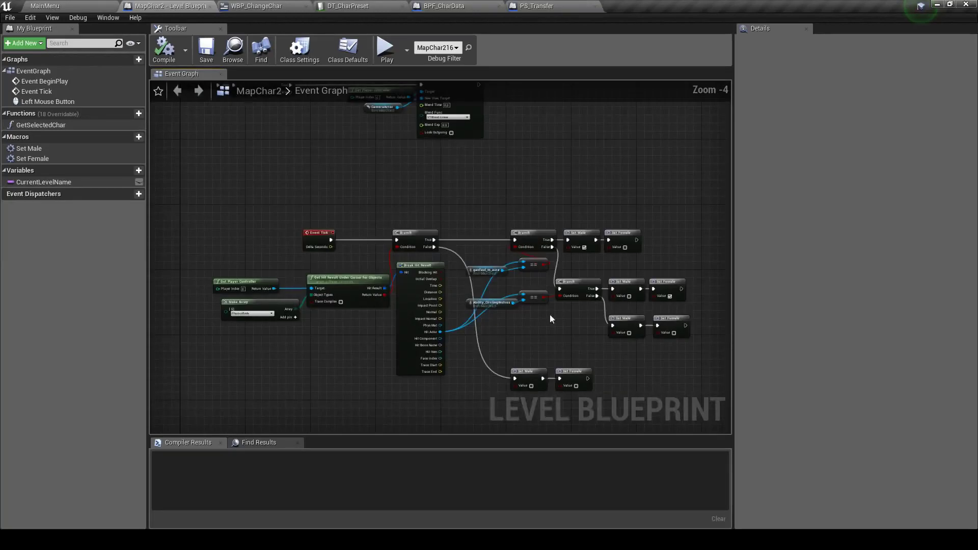
scroll(468, 275, down, 1)
scroll(463, 250, up, 2)
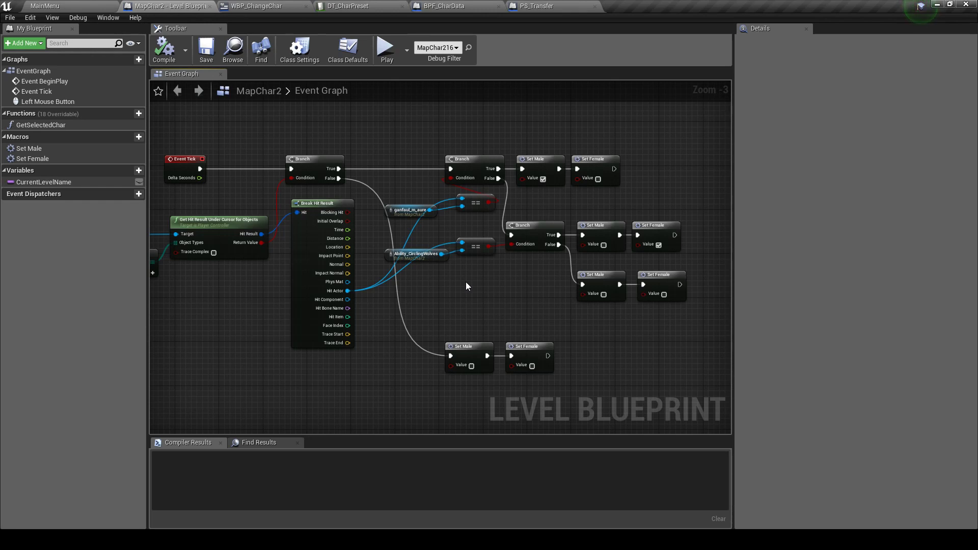
Step: Review the Left Mouse Button chain's Set Male and Set Female nodes, then switch to WBP_ChangeChar
scroll(515, 321, down, 1)
mouse_move(515, 321)
right_down()
mouse_move(406, 218)
mouse_move(427, 298)
right_up()
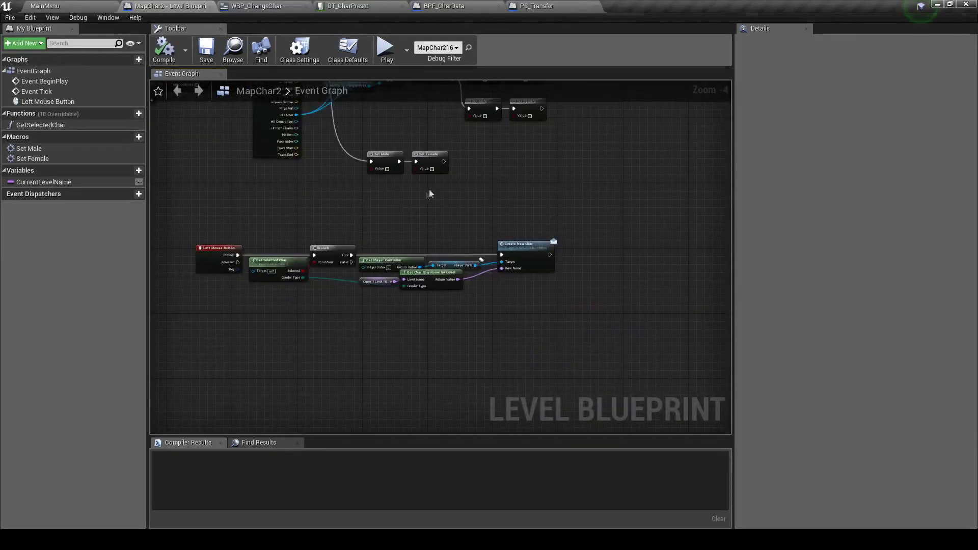
mouse_move(301, 275)
right_down()
mouse_move(301, 312)
mouse_move(458, 285)
right_up()
scroll(498, 311, up, 2)
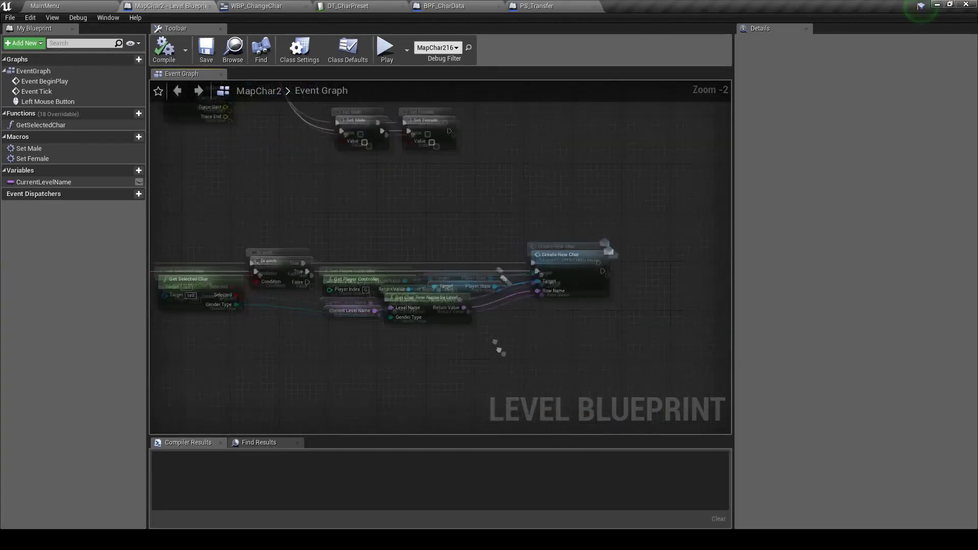
right_drag(498, 311, 484, 348)
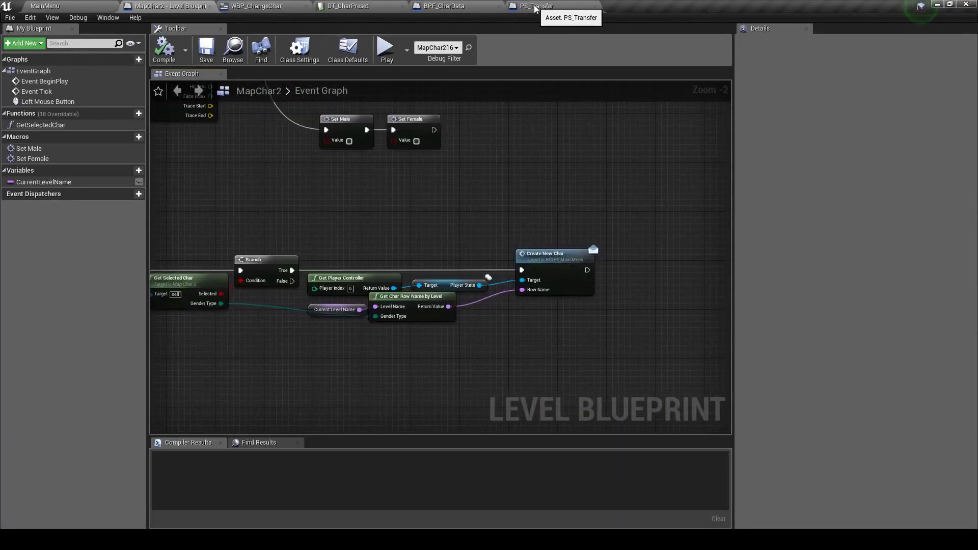
click(260, 6)
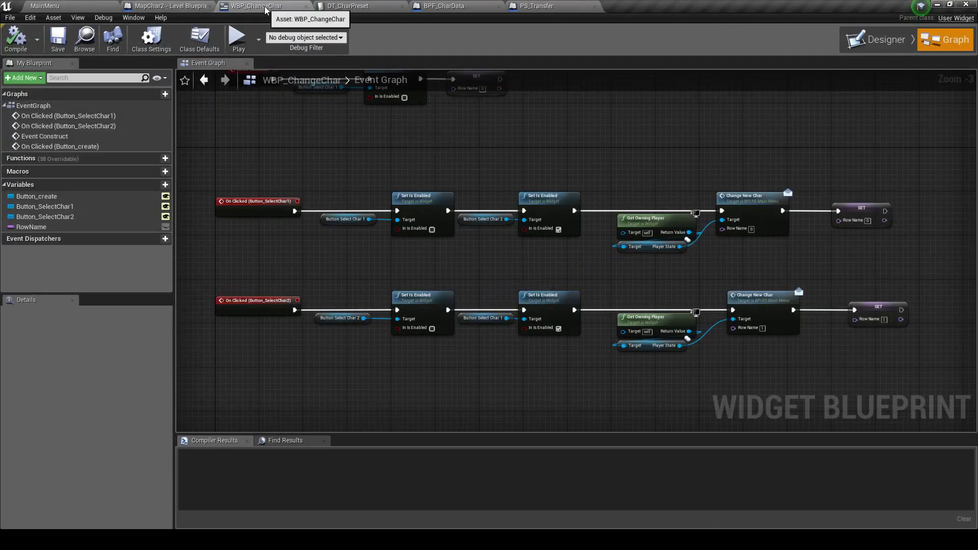
Step: Review the Button_create click handler and Event Construct rows, then return to MapChar2's level blueprint
scroll(313, 200, down, 2)
mouse_move(312, 200)
right_down()
mouse_move(478, 271)
mouse_move(527, 175)
right_up()
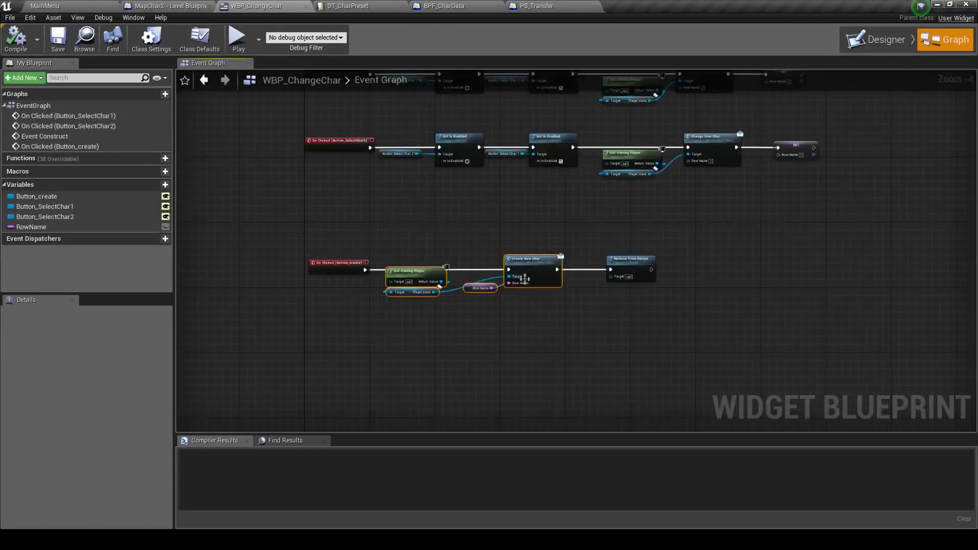
scroll(524, 234, up, 1)
right_drag(525, 233, 517, 191)
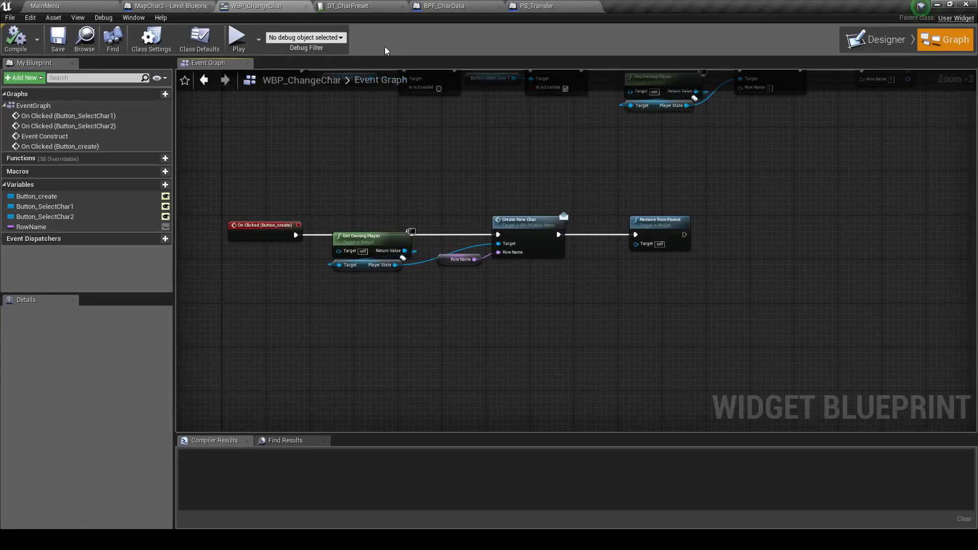
scroll(334, 283, down, 2)
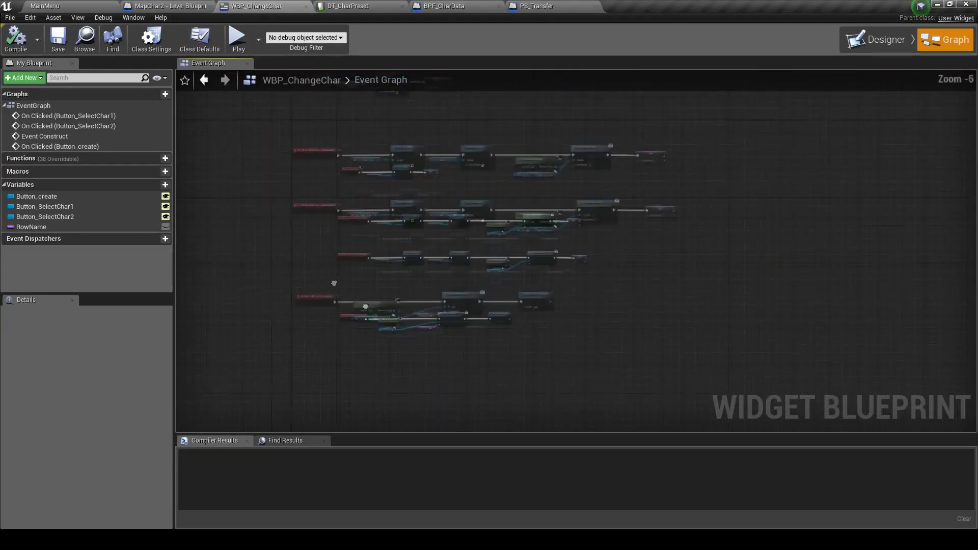
scroll(417, 278, up, 1)
scroll(435, 247, up, 1)
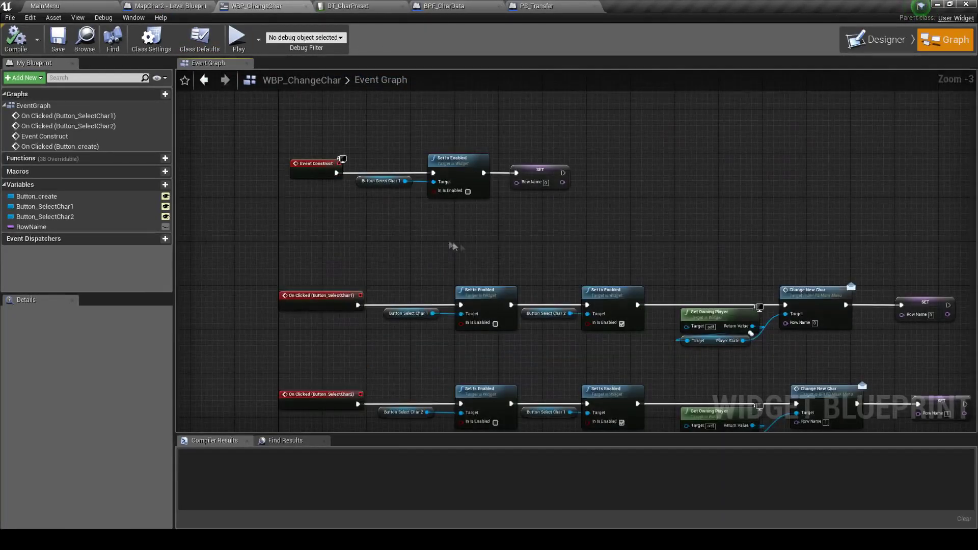
right_drag(455, 245, 478, 149)
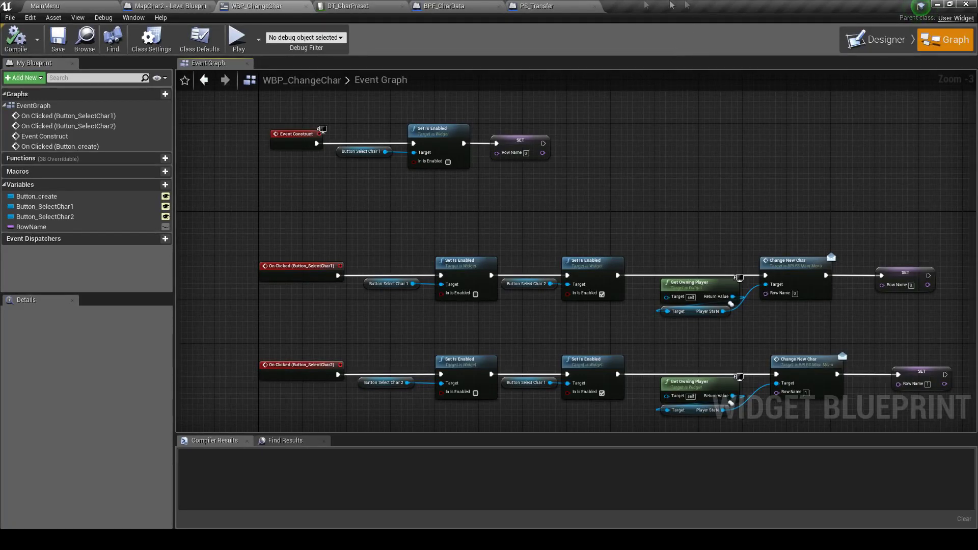
click(168, 5)
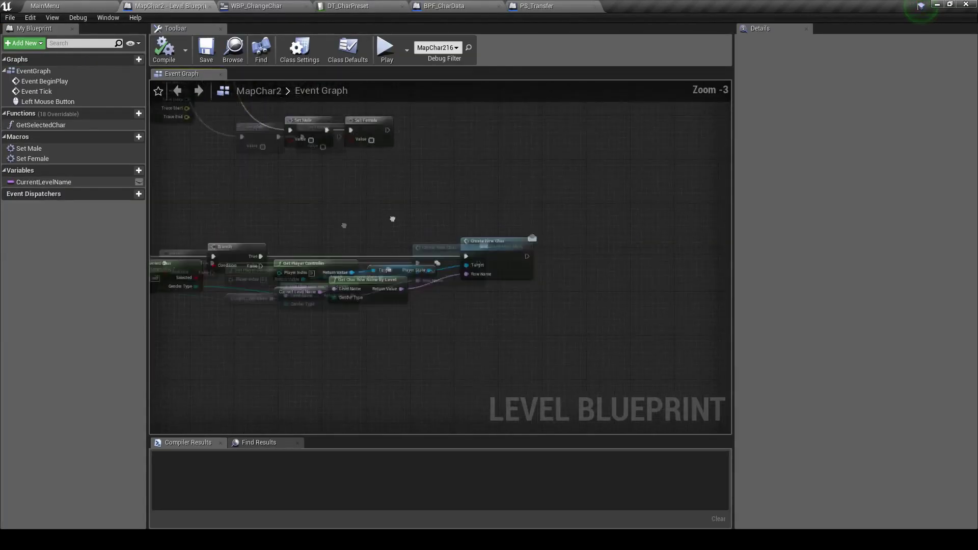
Step: Add Get All Widgets Of Class after Create New Char, with the class set to WBP_ChangeChar
drag(417, 280, 488, 279)
text(get widhe)
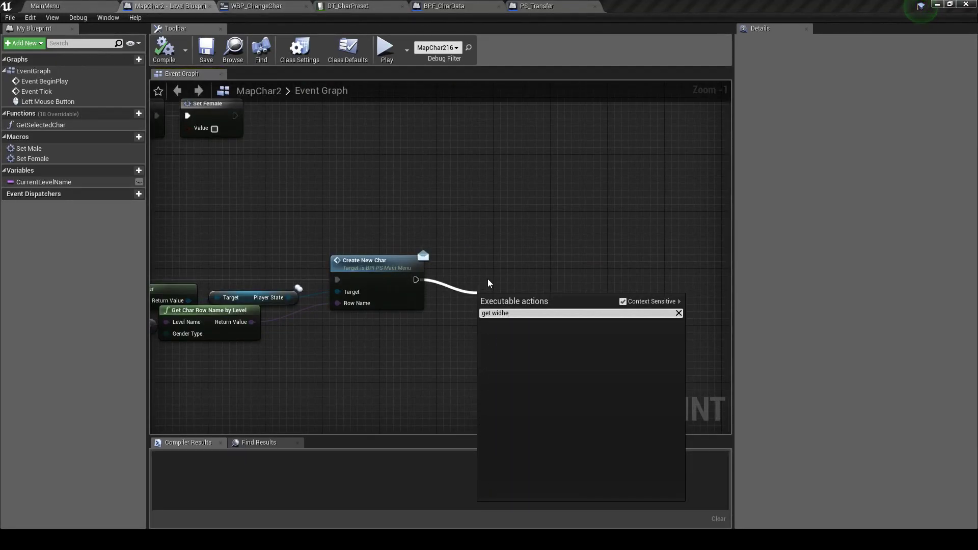
key(BackSpace)
key(BackSpace)
text(gets)
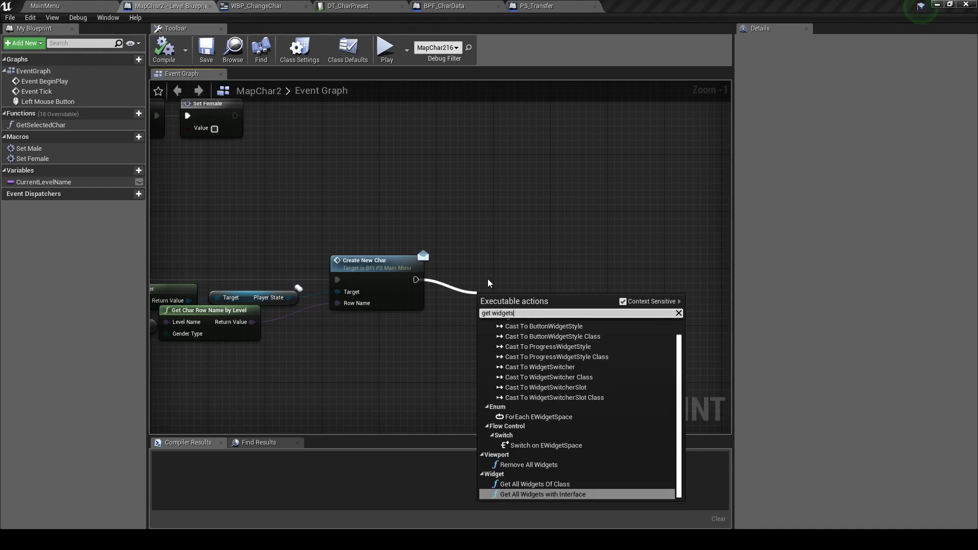
key(Up)
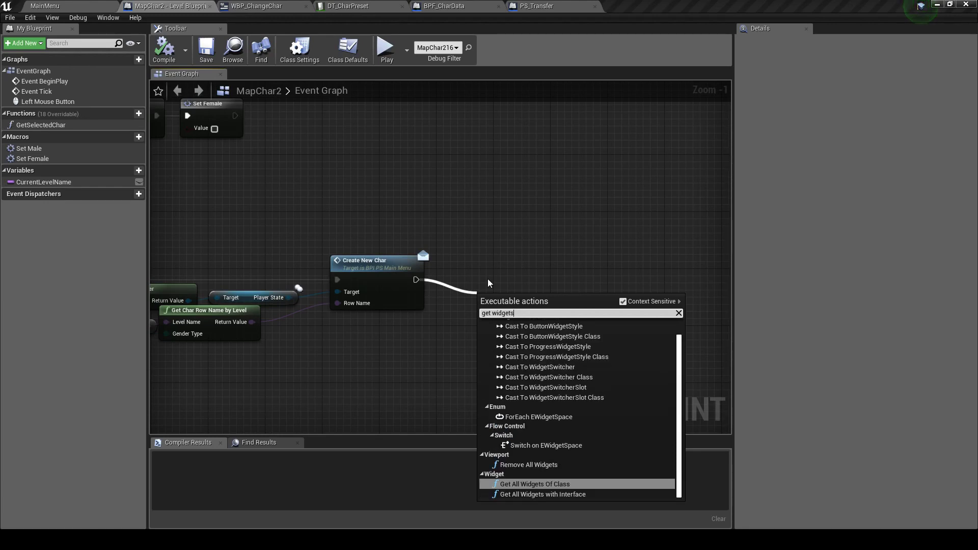
key(Return)
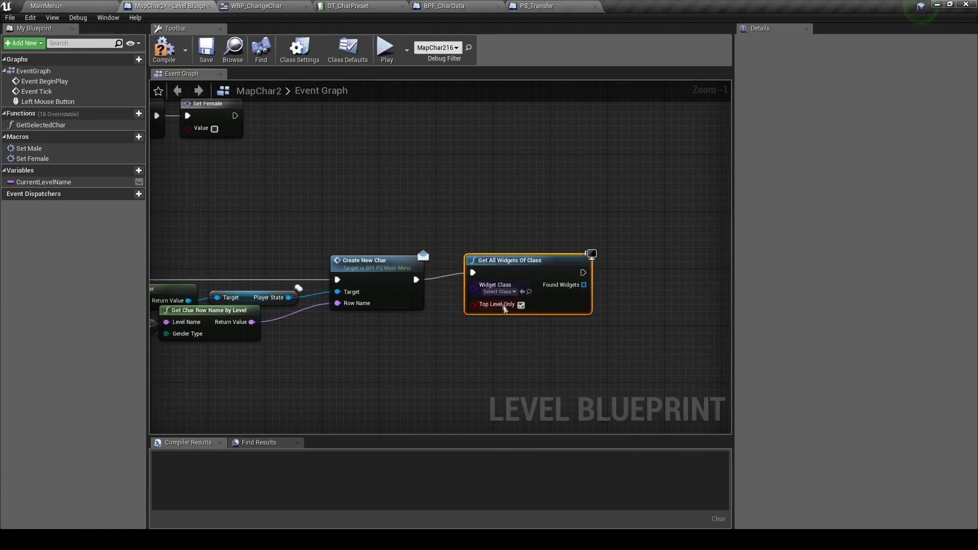
scroll(510, 302, up, 1)
click(497, 291)
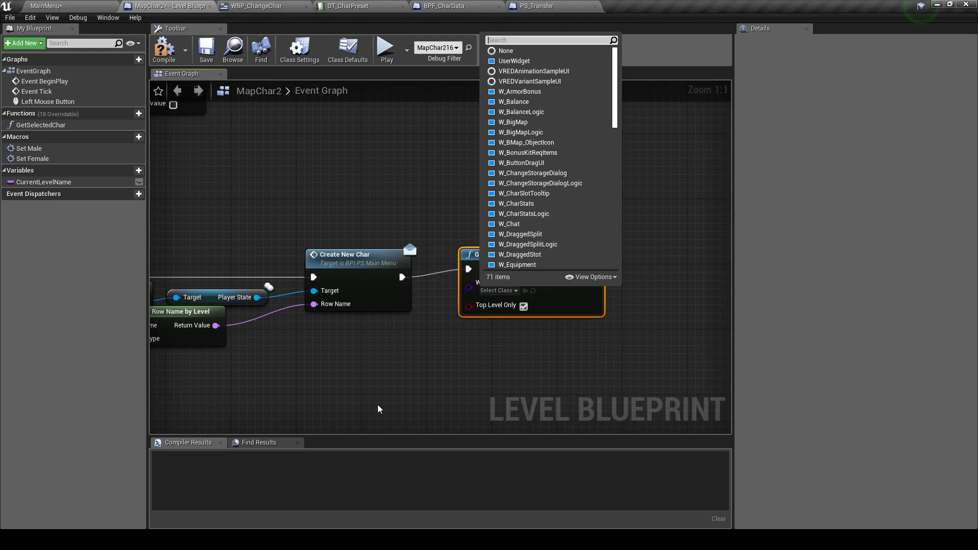
text(change)
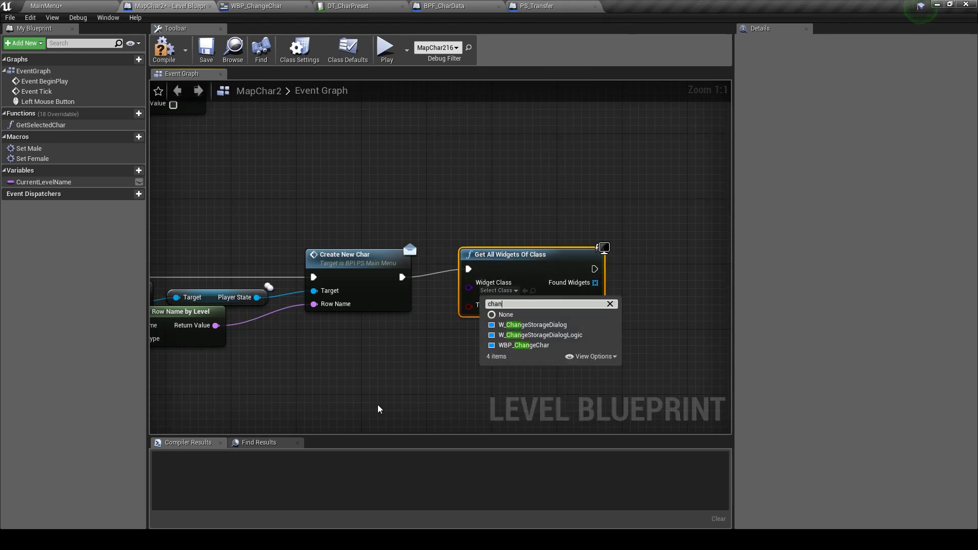
key(Down)
key(Down)
key(Down)
key(Return)
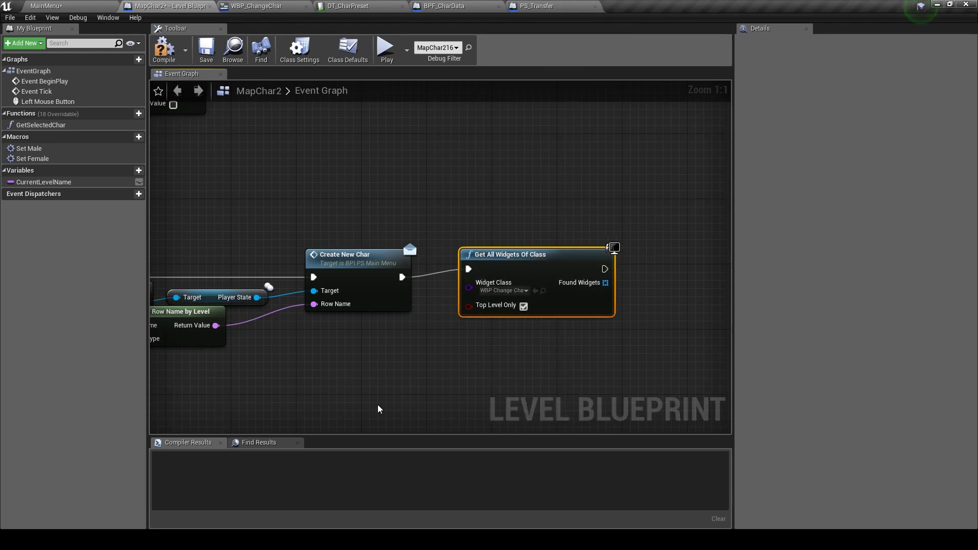
drag(532, 266, 523, 274)
right_drag(524, 274, 371, 276)
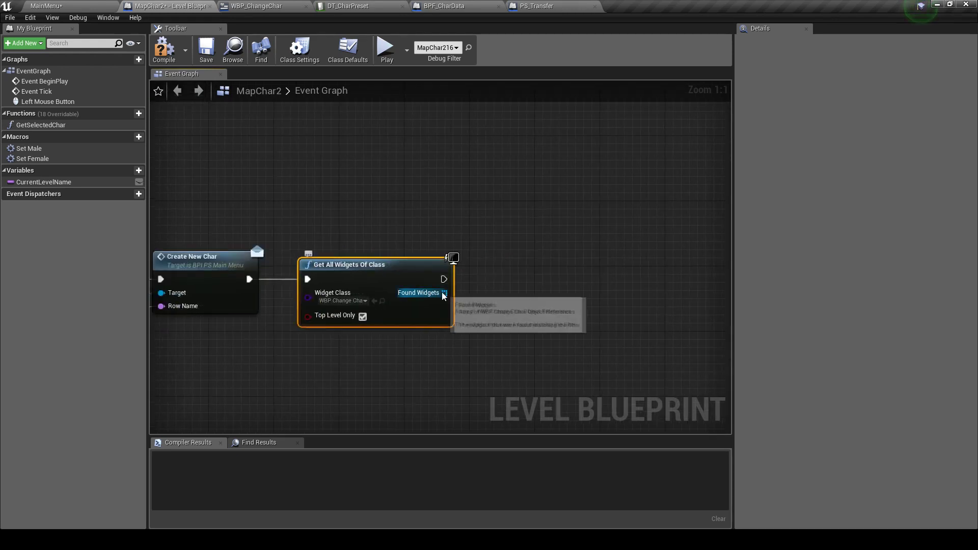
Step: Loop over the Found Widgets output with a ForEachLoop
drag(445, 293, 494, 288)
text(for each)
key(Return)
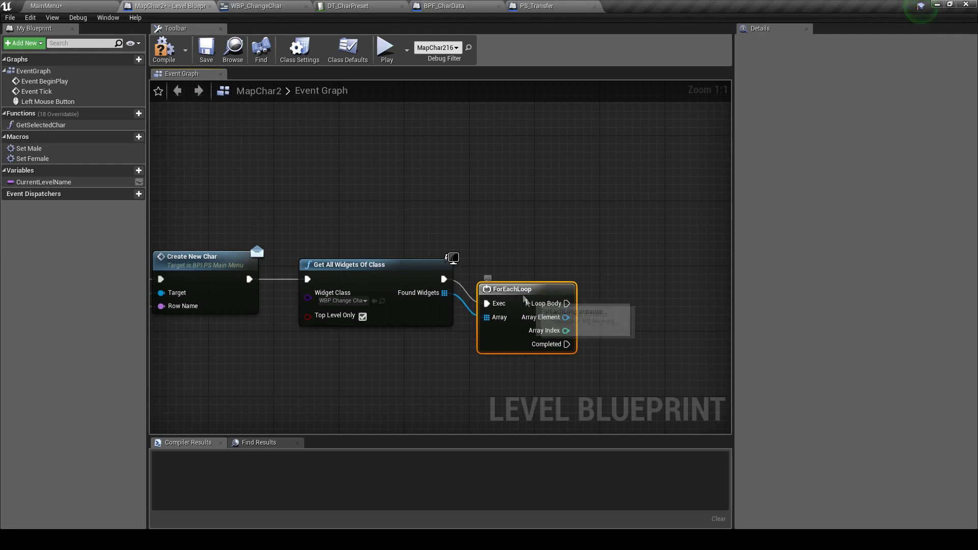
drag(525, 297, 509, 265)
right_drag(593, 288, 475, 285)
Step: Call Remove from Parent on each loop Array Element
drag(439, 289, 511, 295)
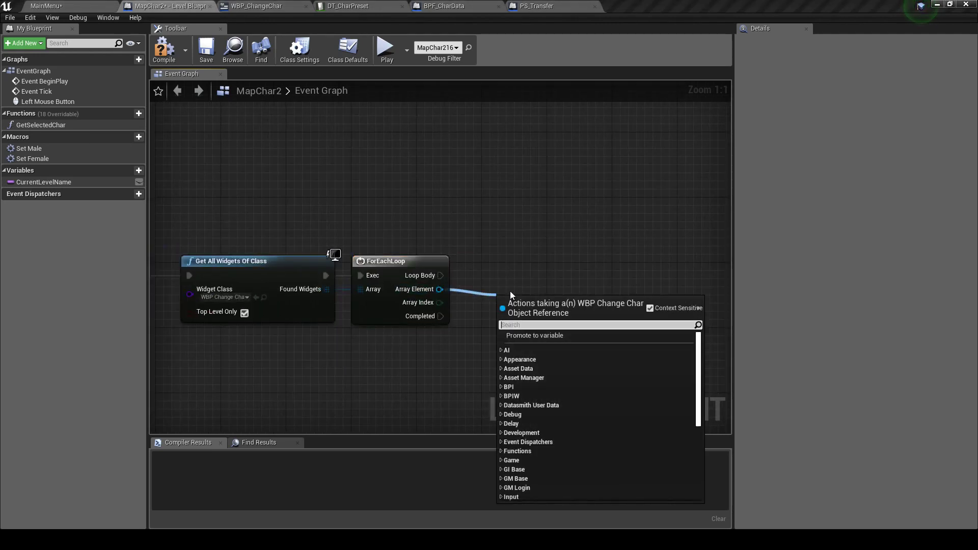
text(removefro)
key(Return)
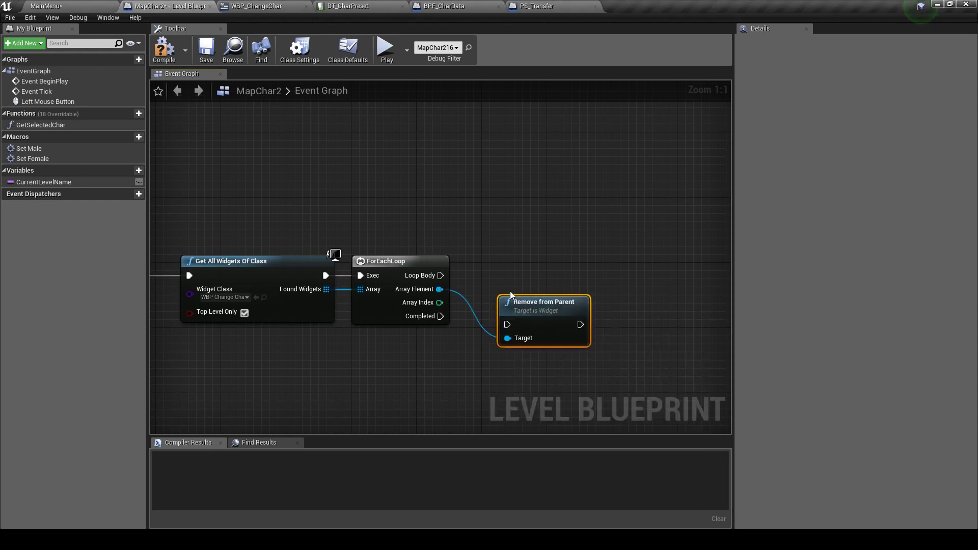
mouse_move(530, 301)
mouse_down()
mouse_move(481, 263)
mouse_move(466, 283)
mouse_up()
scroll(484, 200, down, 5)
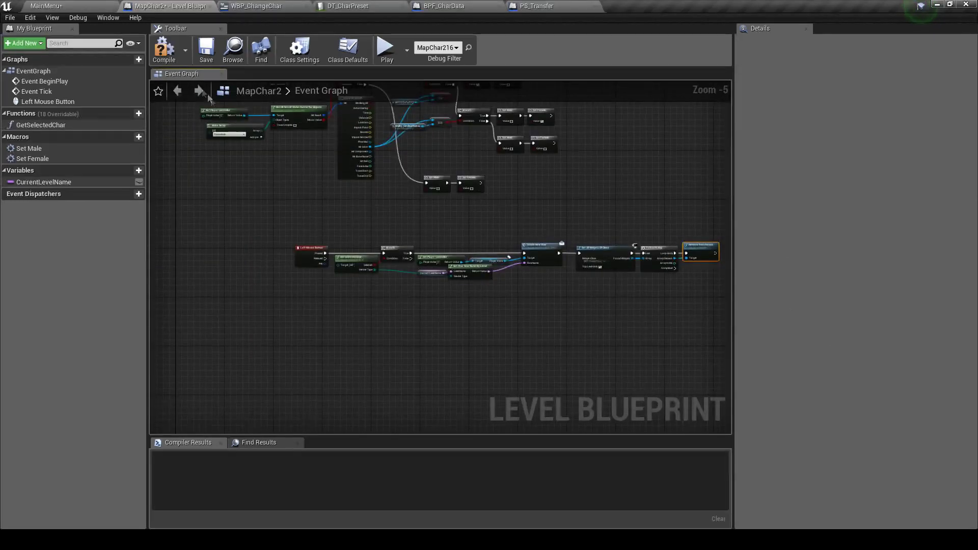
Step: Save the MapChar2 level and check the Remove from Parent node
click(207, 49)
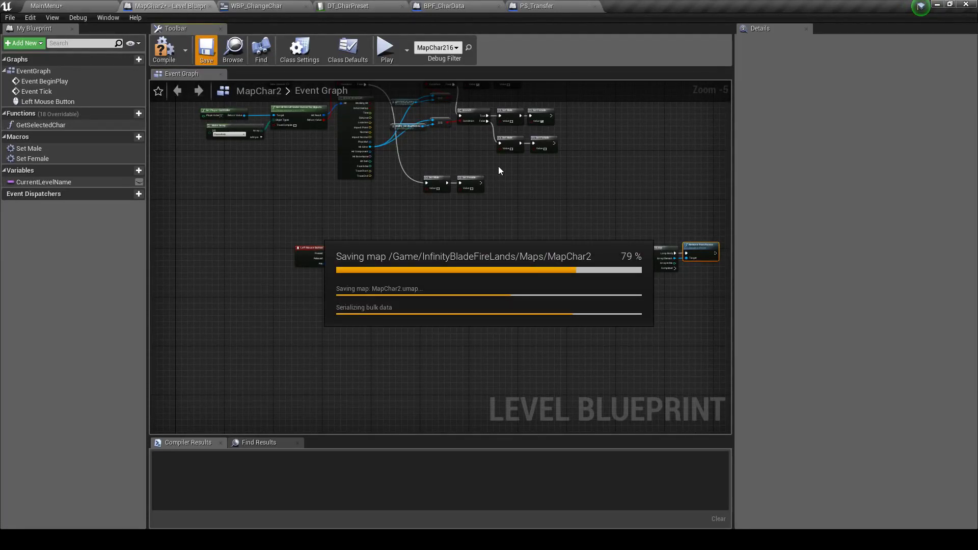
scroll(599, 215, up, 2)
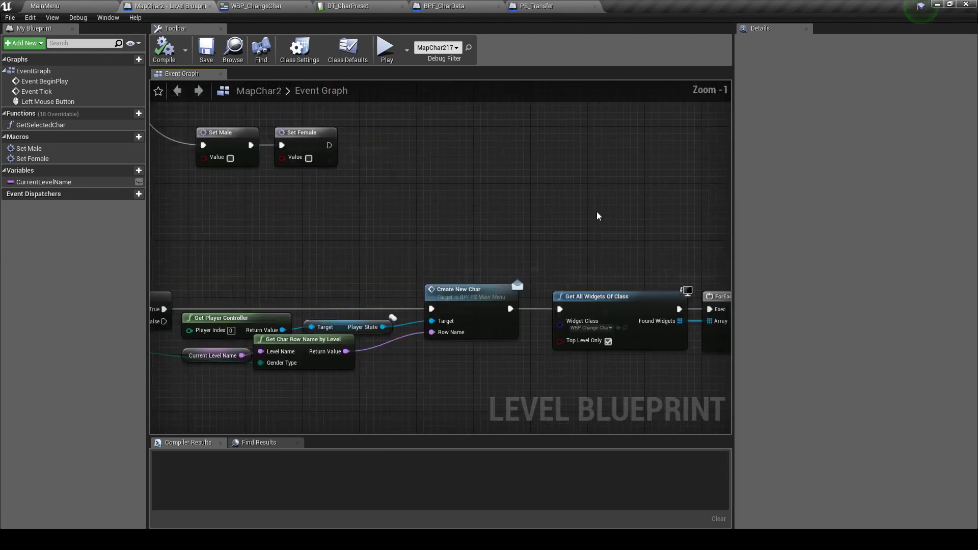
scroll(599, 216, up, 2)
right_drag(599, 216, 398, 158)
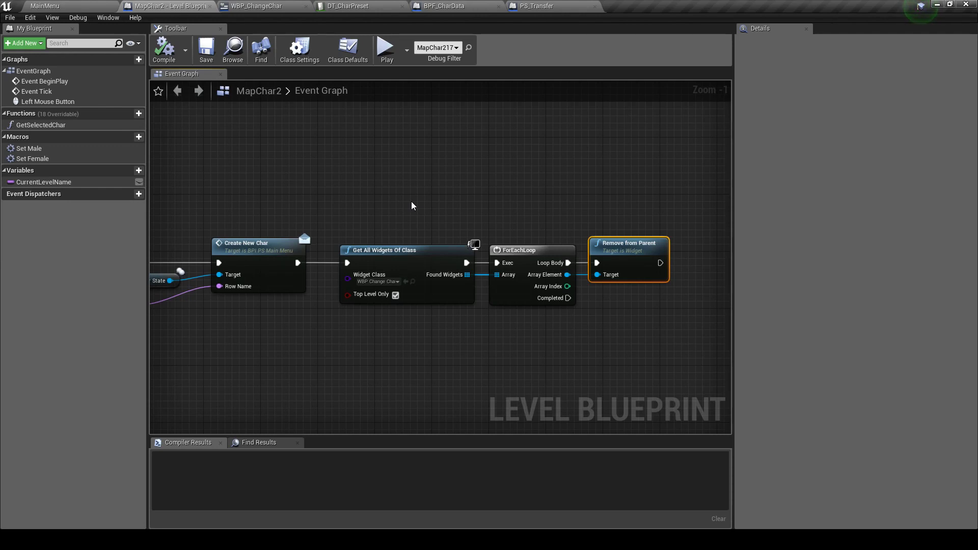
Step: Inspect Create New Char's player controller and row-name inputs, then return to the main level editor
click(265, 242)
right_drag(265, 242, 467, 224)
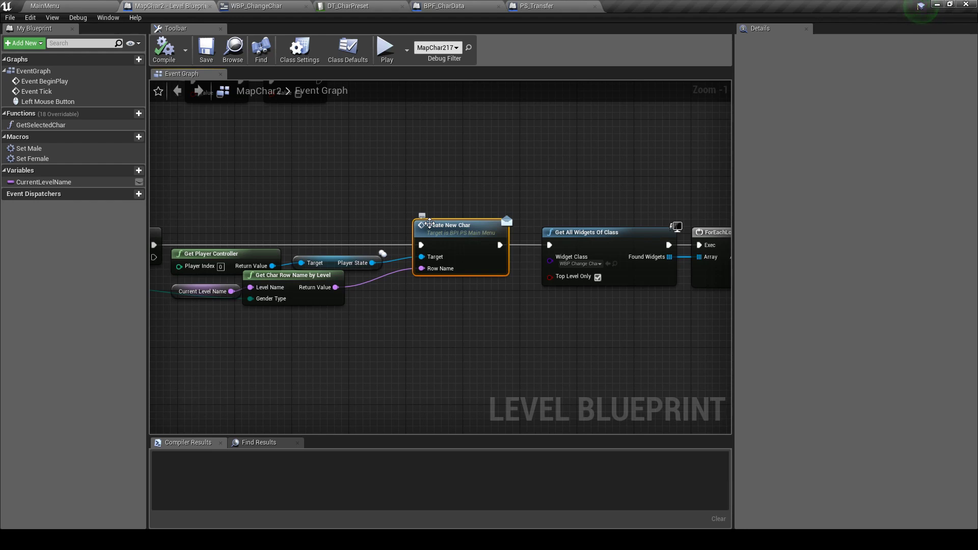
scroll(496, 169, down, 1)
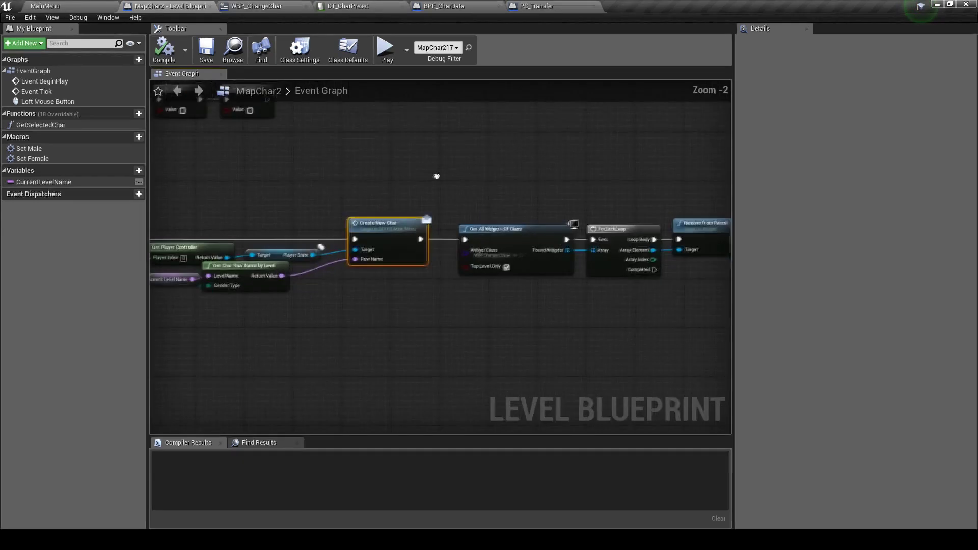
click(56, 4)
right_click(166, 424)
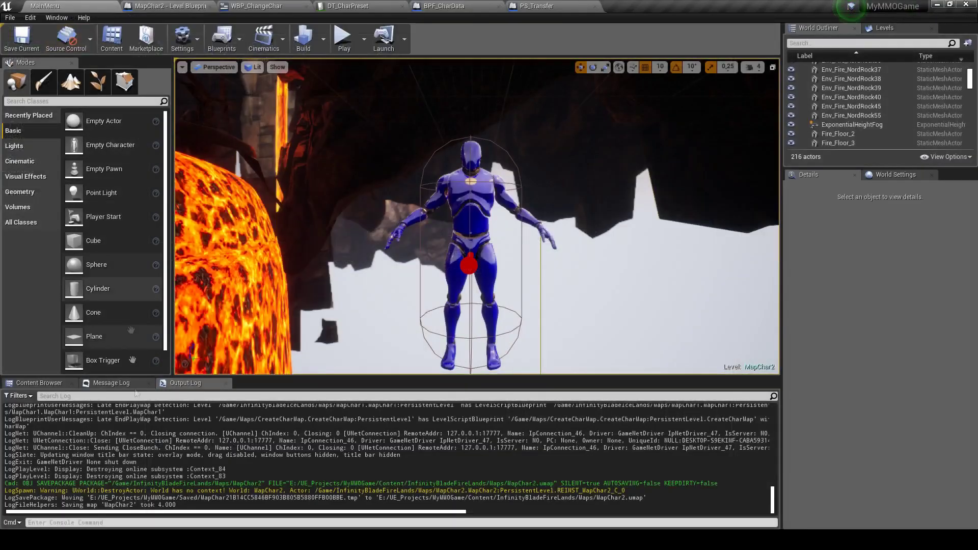
click(198, 433)
click(351, 39)
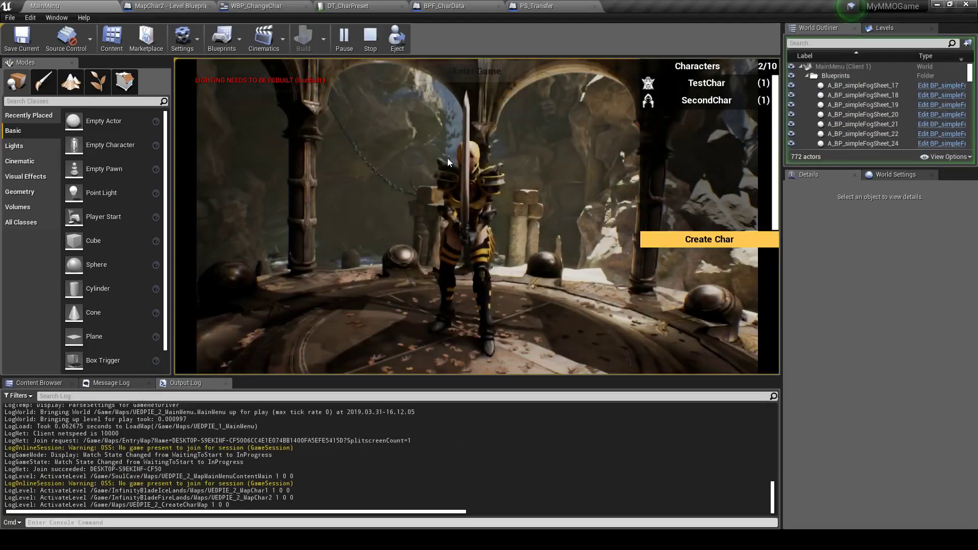
click(688, 238)
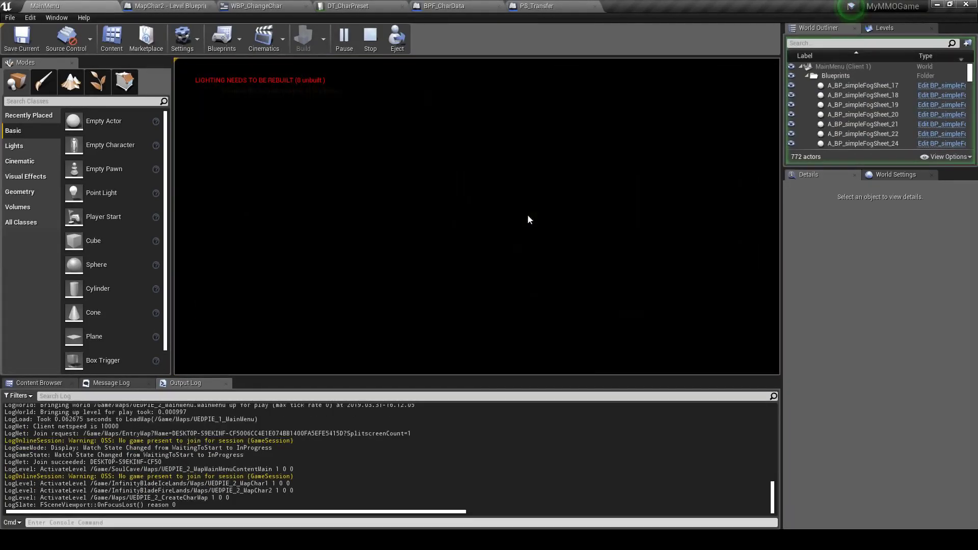
click(284, 223)
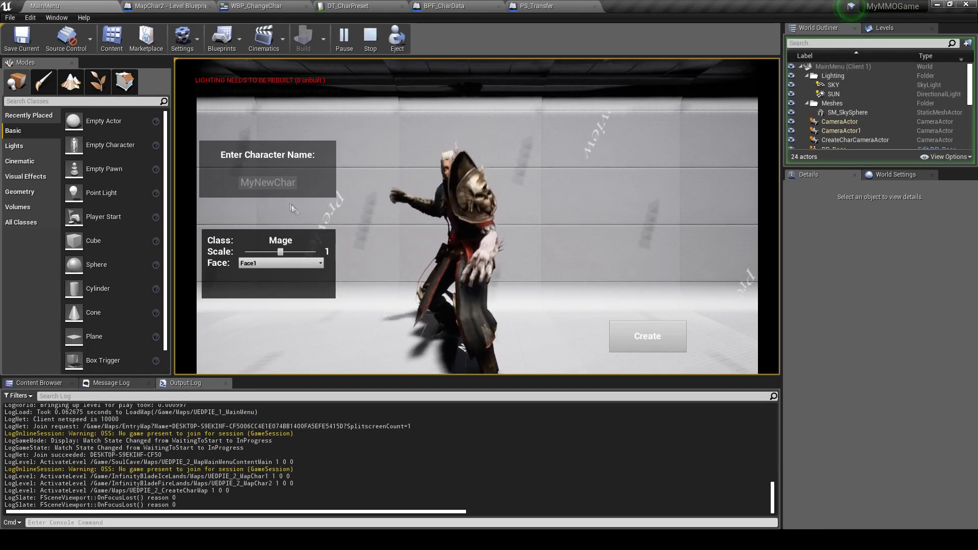
key(Escape)
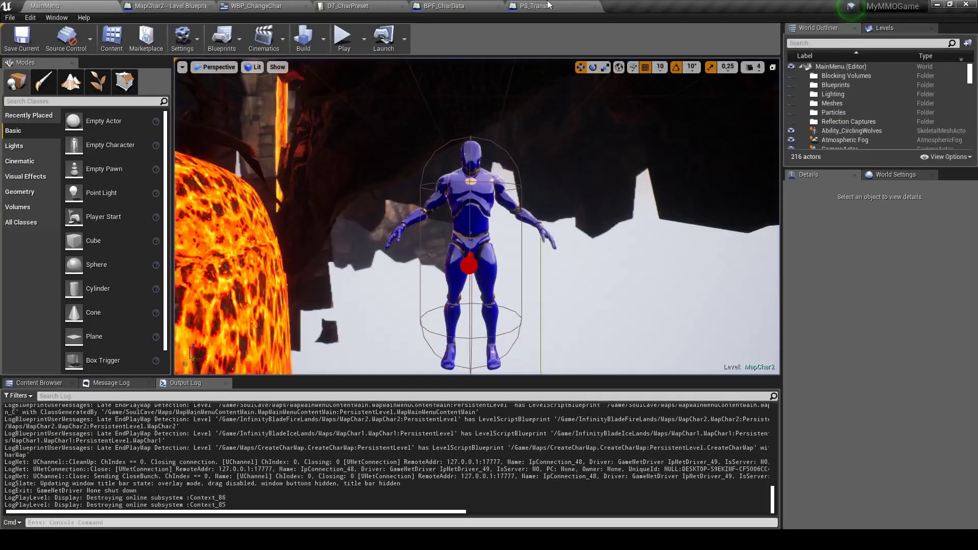
Step: Close the PS_Transfer, BPF_CharData, DT_CharPreset and WBP_ChangeChar editors
click(539, 7)
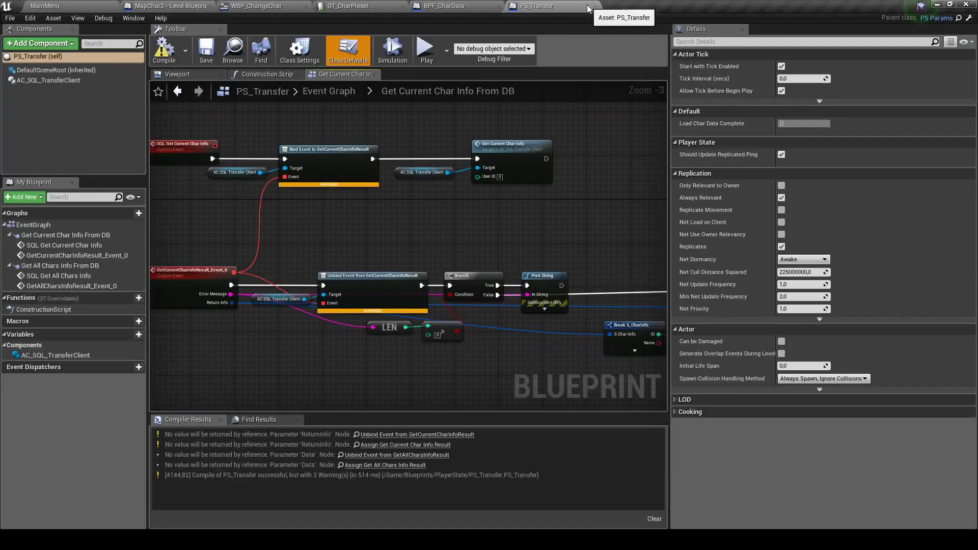
click(597, 6)
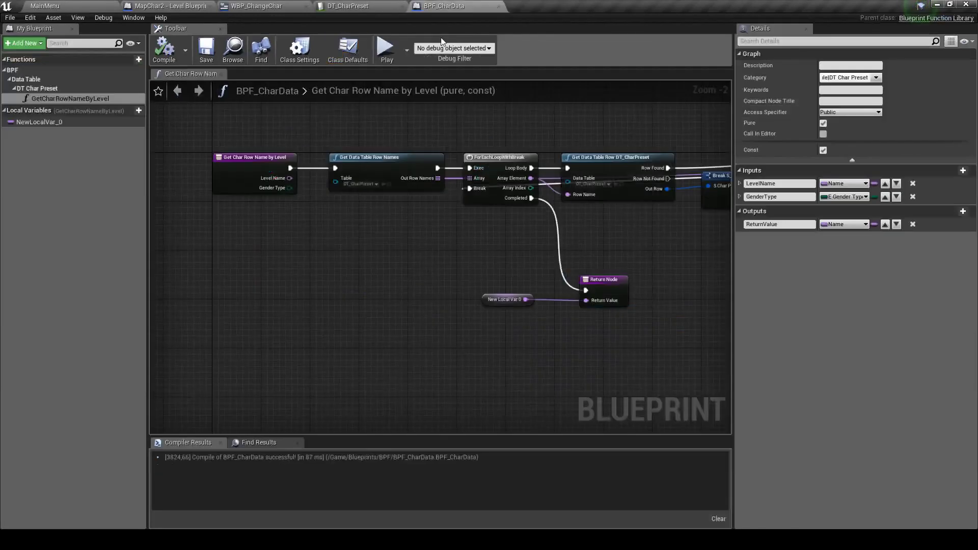
click(499, 7)
click(402, 6)
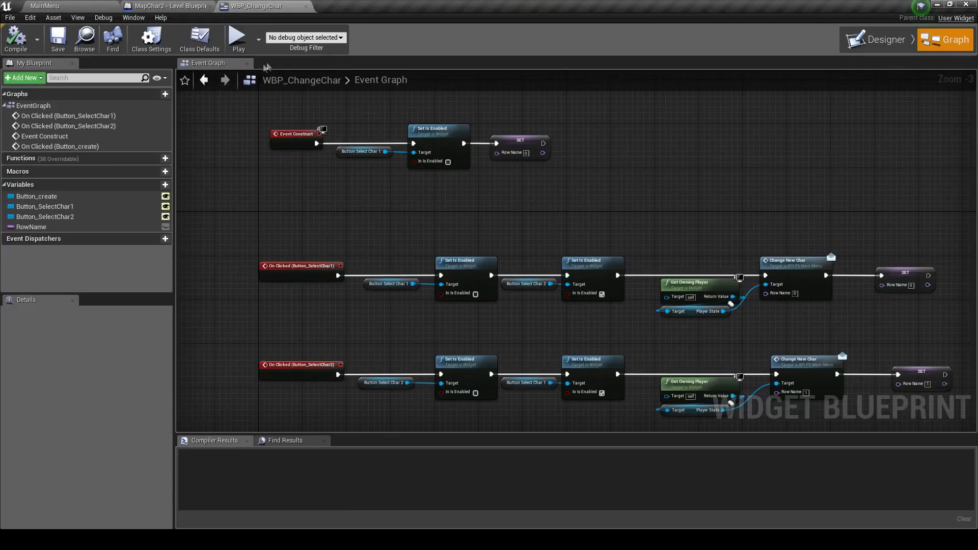
click(305, 7)
Step: Check the Create New Char row, close the MapChar2 level blueprint, and select CreateCharMap in Levels
scroll(420, 170, down, 5)
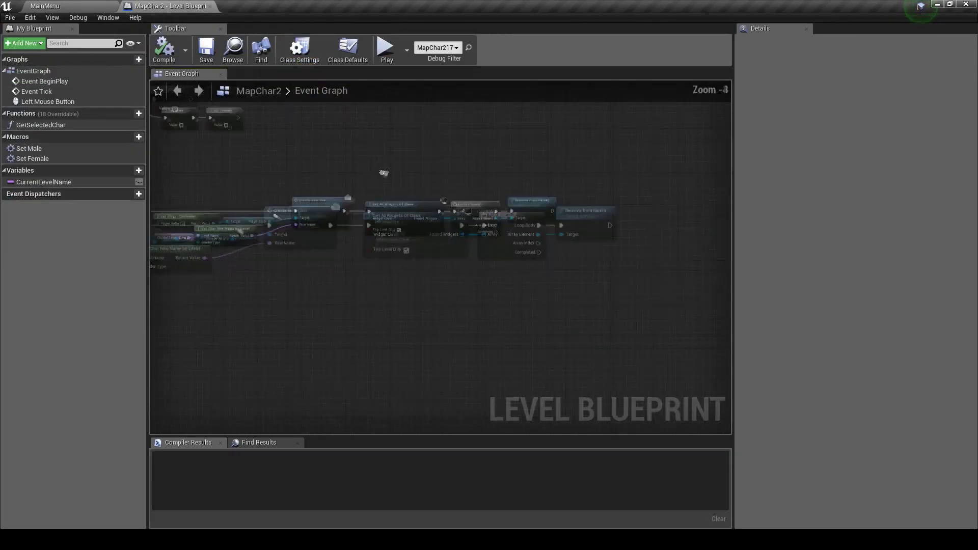
right_drag(486, 235, 501, 234)
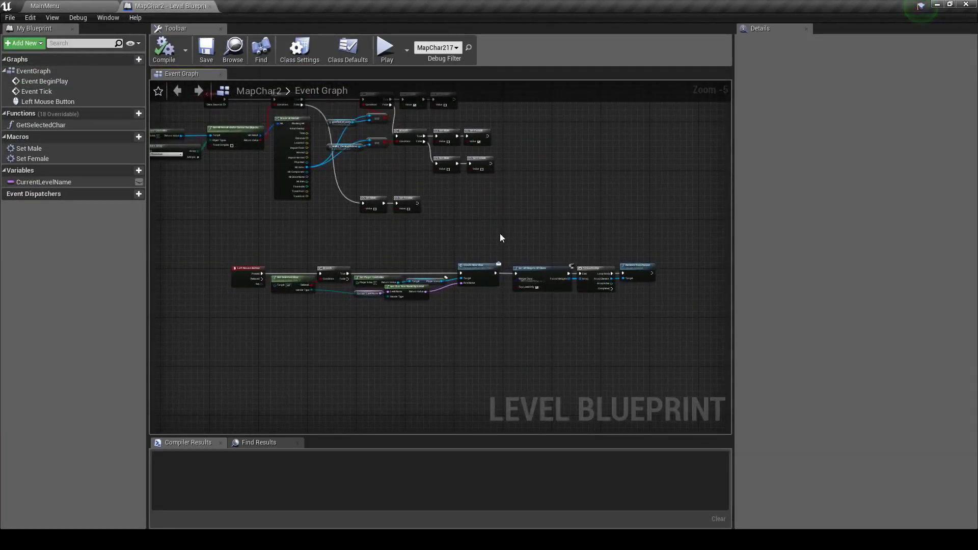
scroll(500, 239, down, 2)
scroll(509, 265, up, 3)
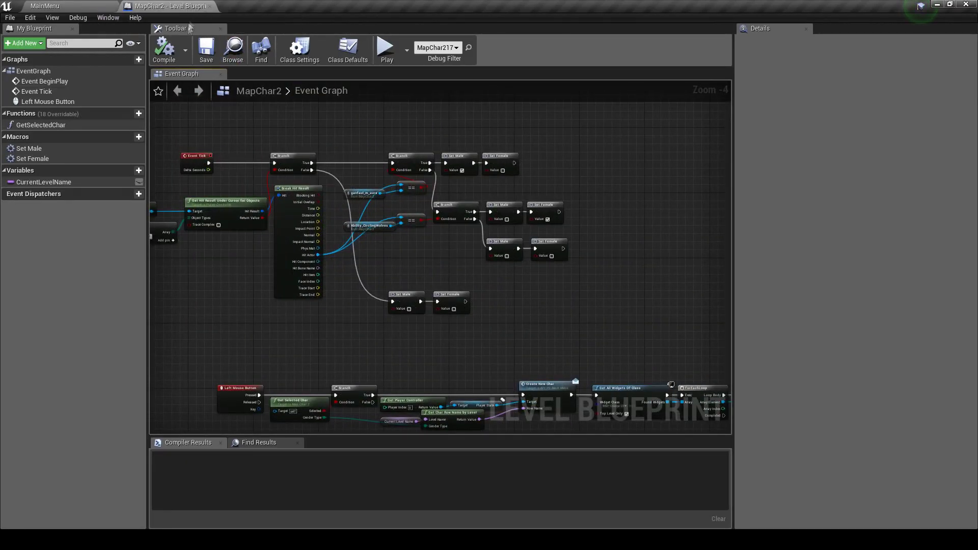
mouse_move(407, 327)
right_down()
mouse_move(424, 264)
mouse_move(525, 234)
right_up()
scroll(438, 255, up, 2)
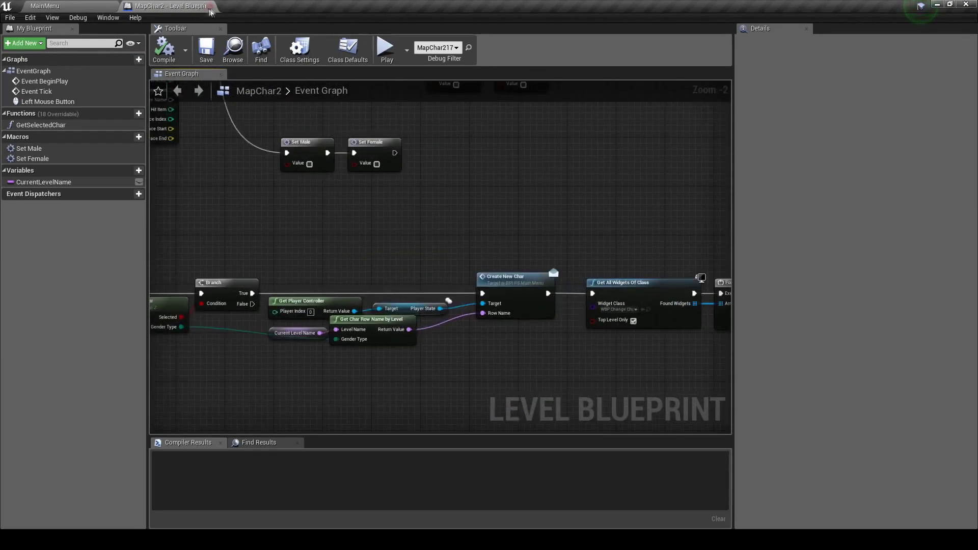
click(210, 7)
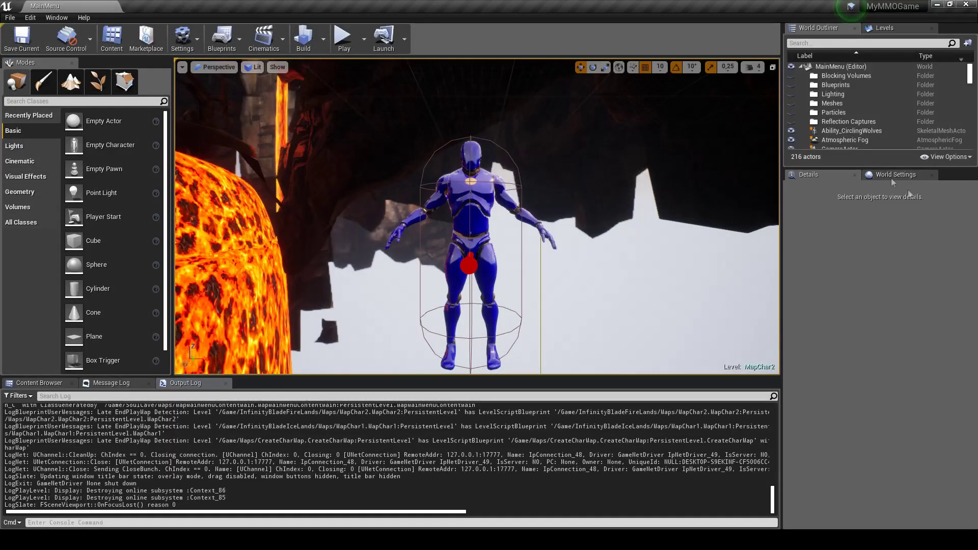
click(885, 28)
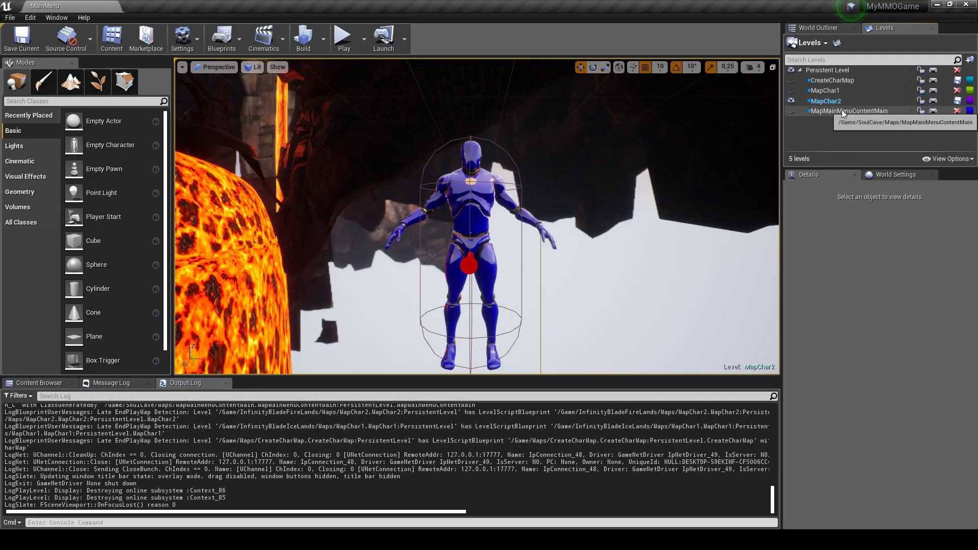
click(832, 81)
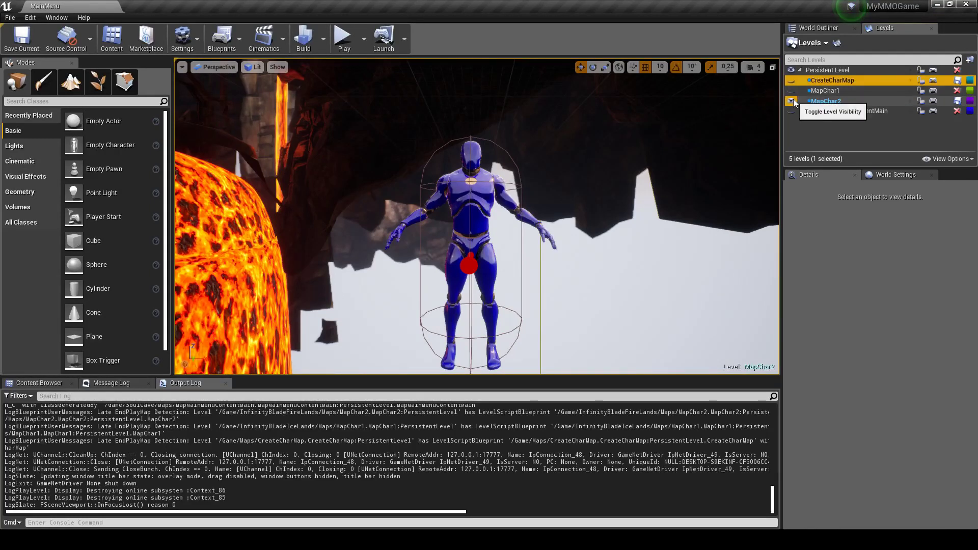
Step: Show CreateCharMap, hide MapChar2, and open the TP_SpawnNewChar spawn point's blueprint
click(791, 101)
click(790, 81)
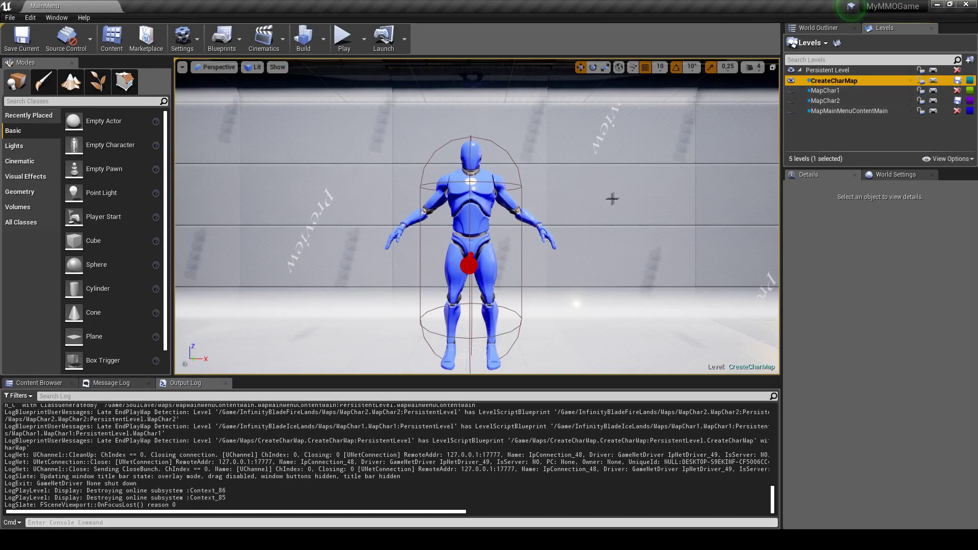
right_drag(521, 204, 528, 216)
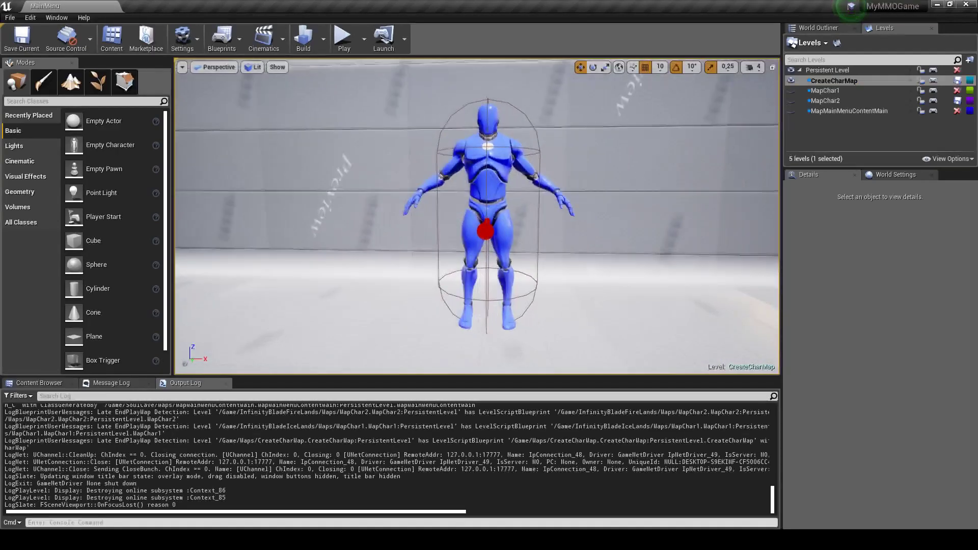
click(528, 216)
scroll(879, 284, up, 10)
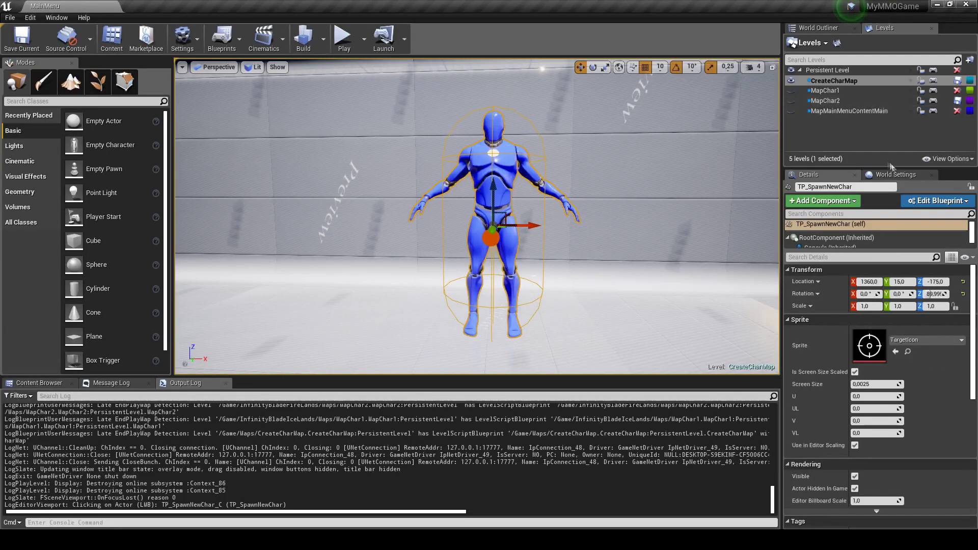
click(939, 204)
click(866, 227)
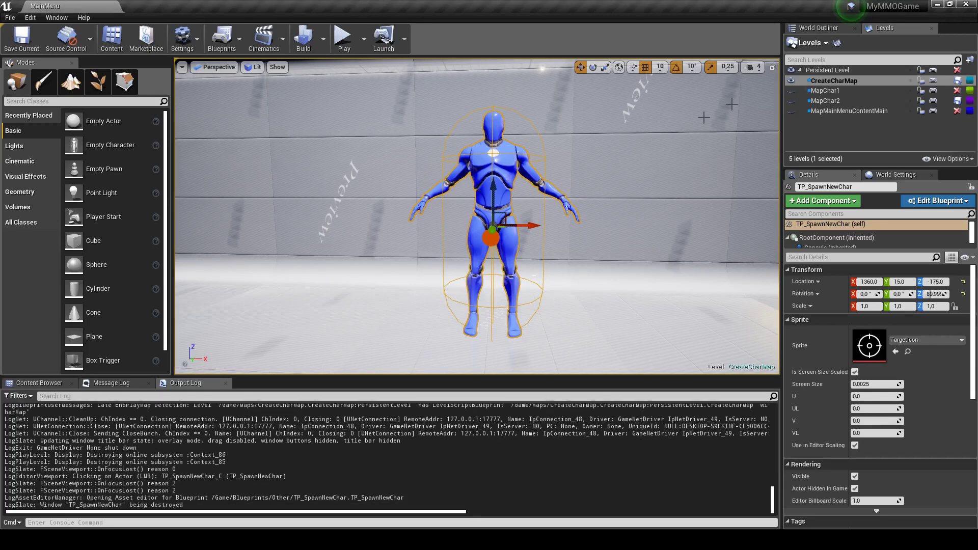
Step: Check World Settings (GM_MainMenu, PS_MainMenu), revisit TP_SpawnNewChar, and bring up the Content Browser
click(889, 174)
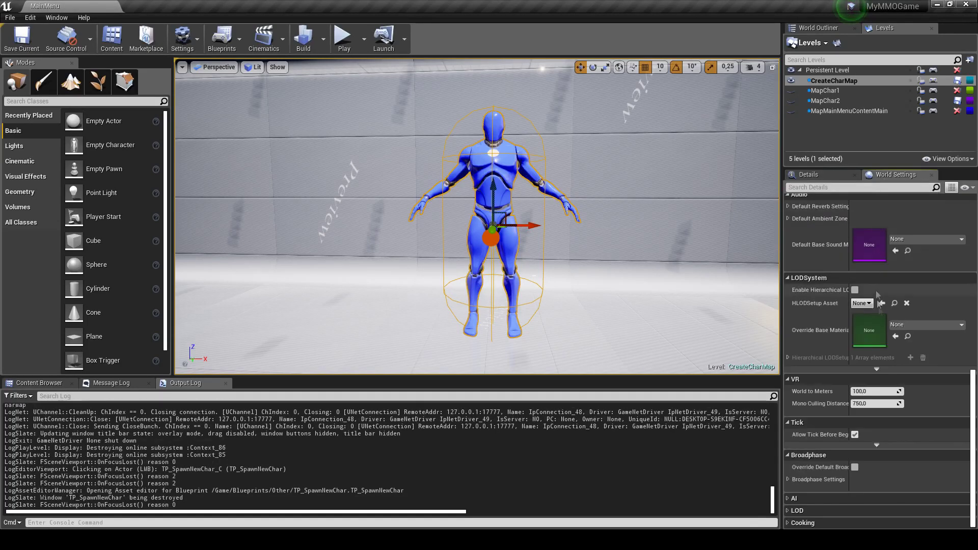
scroll(826, 256, up, 5)
scroll(826, 256, up, 5)
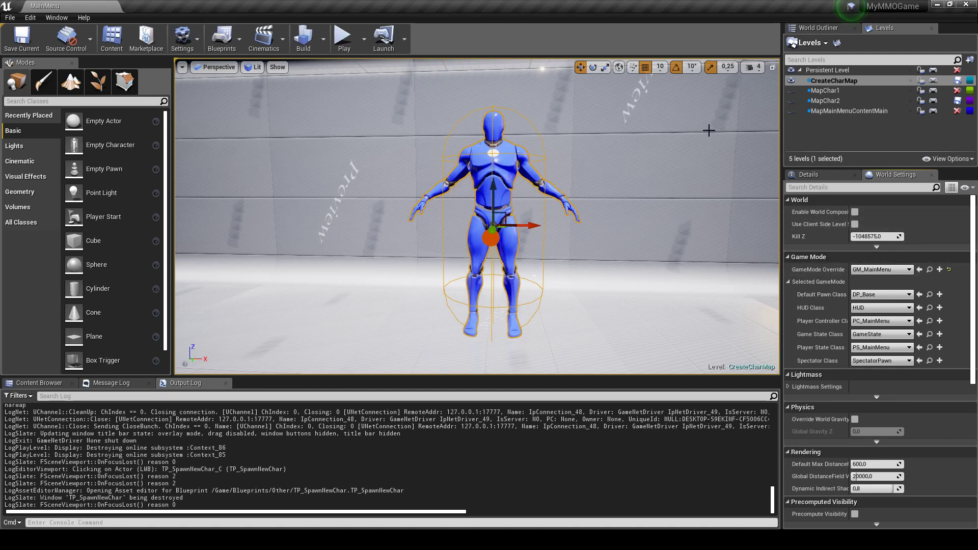
click(818, 28)
scroll(866, 113, down, 3)
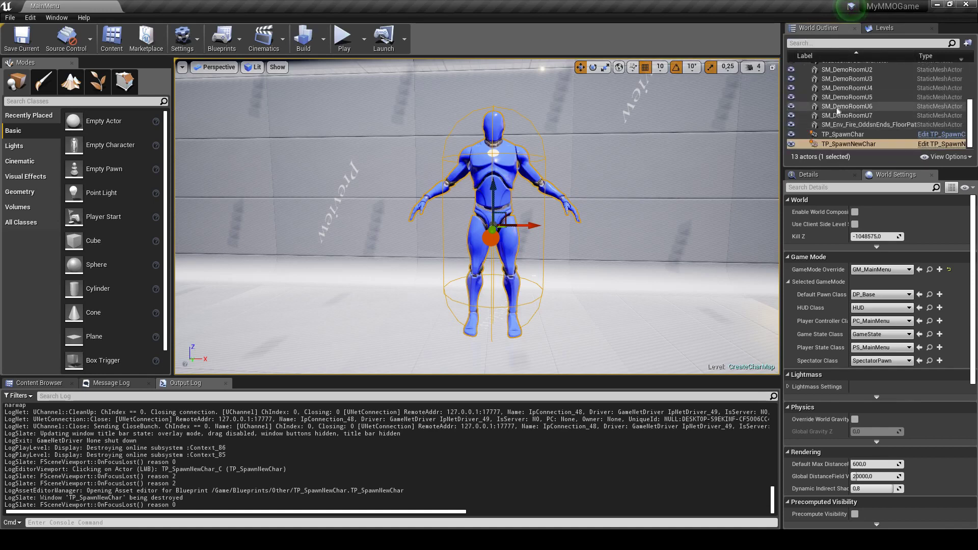
click(929, 146)
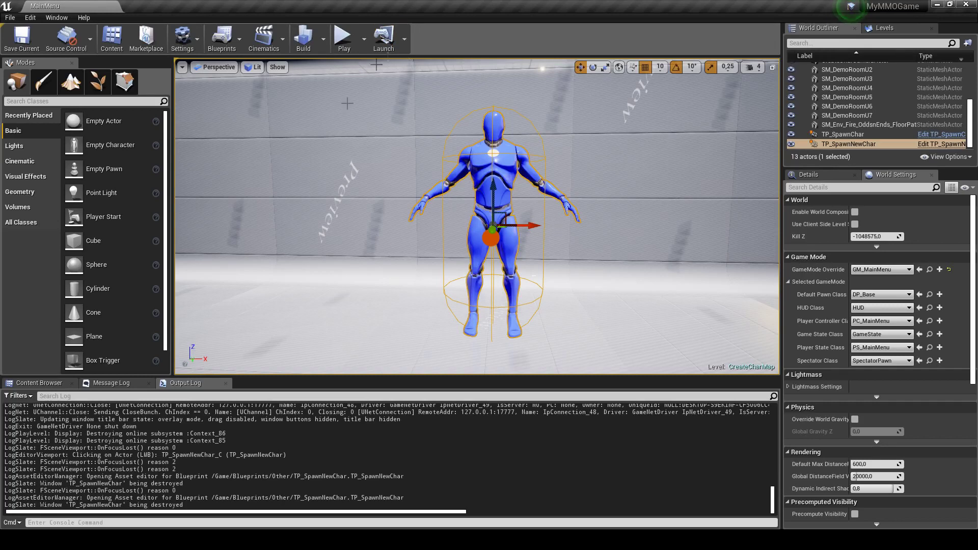
click(39, 382)
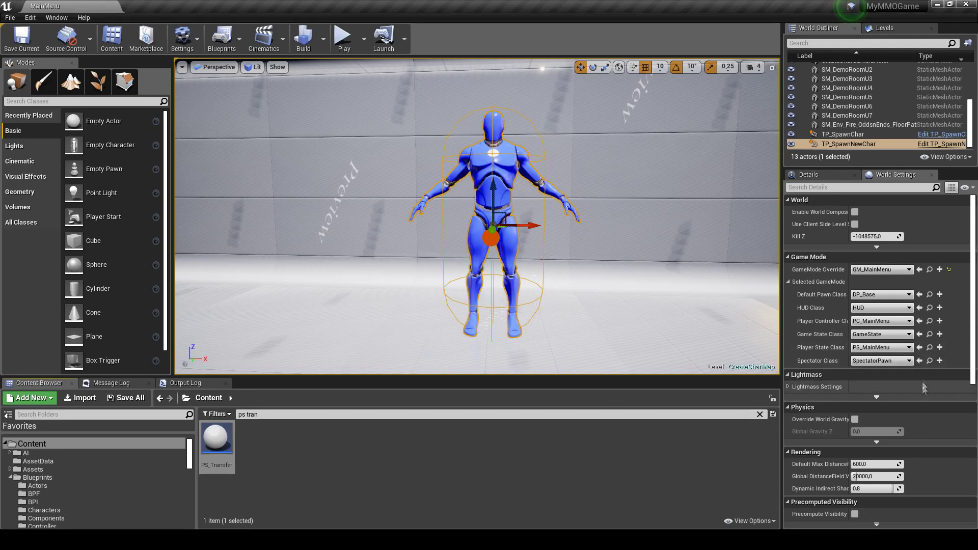
Step: Open PS_MainMenu from the PlayerState folder and select its Move to Level node
click(930, 348)
double_click(392, 442)
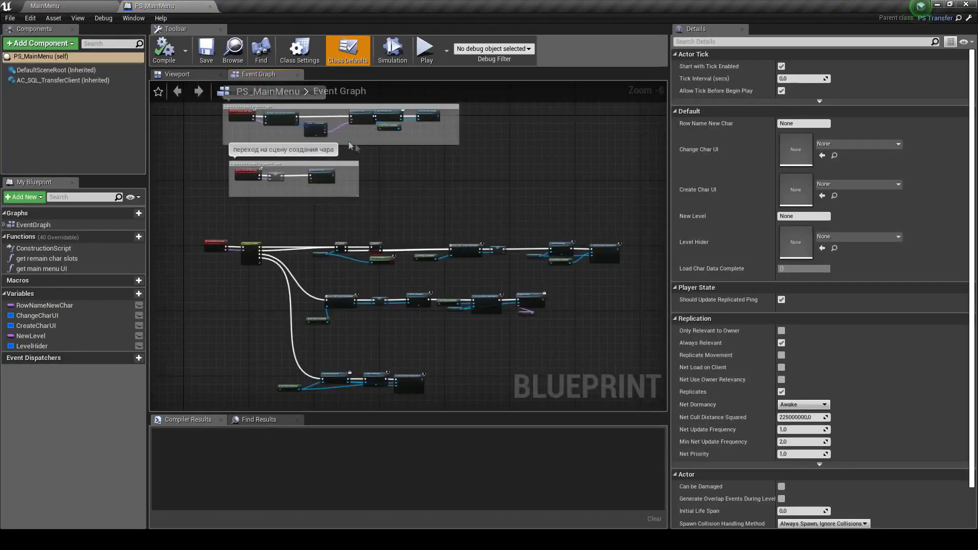
scroll(350, 147, up, 6)
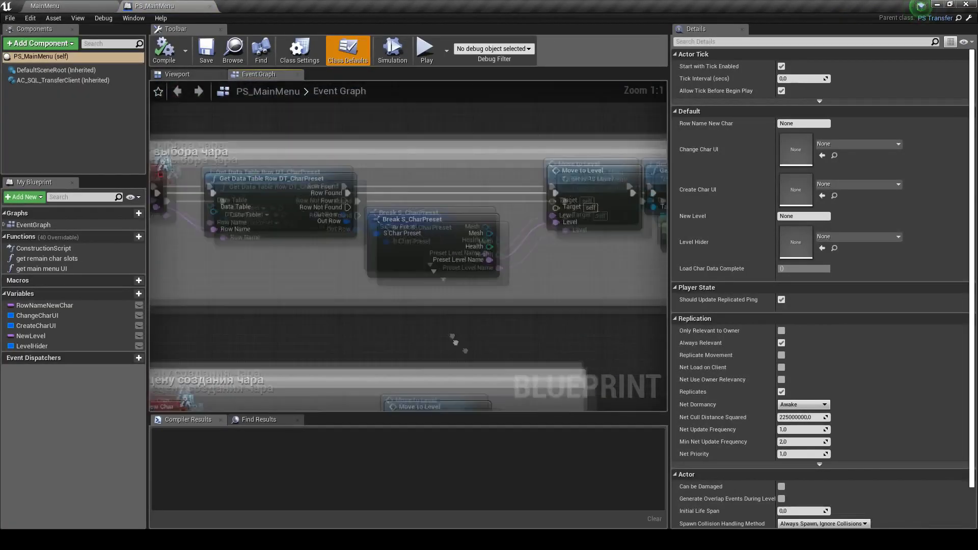
scroll(455, 342, down, 3)
scroll(355, 246, up, 3)
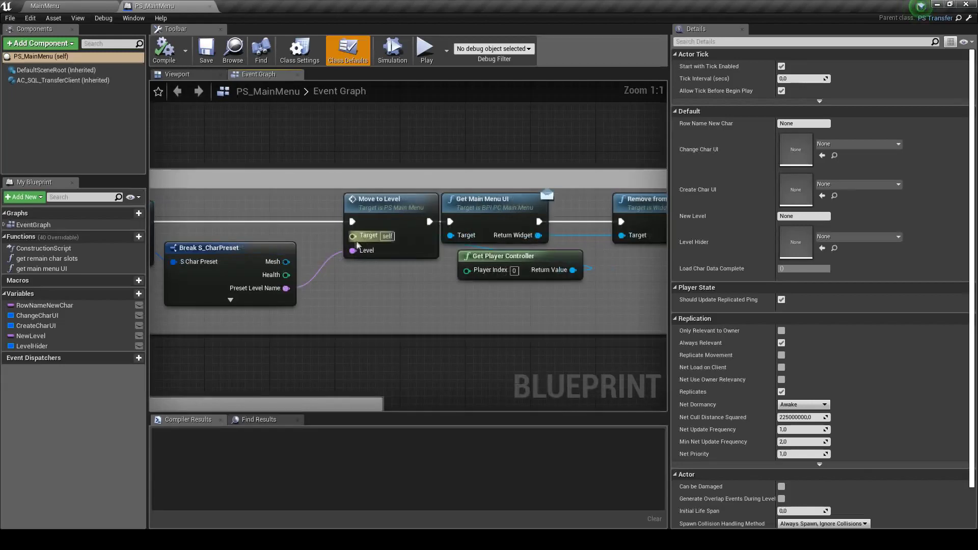
click(355, 246)
scroll(347, 240, down, 1)
scroll(336, 236, up, 1)
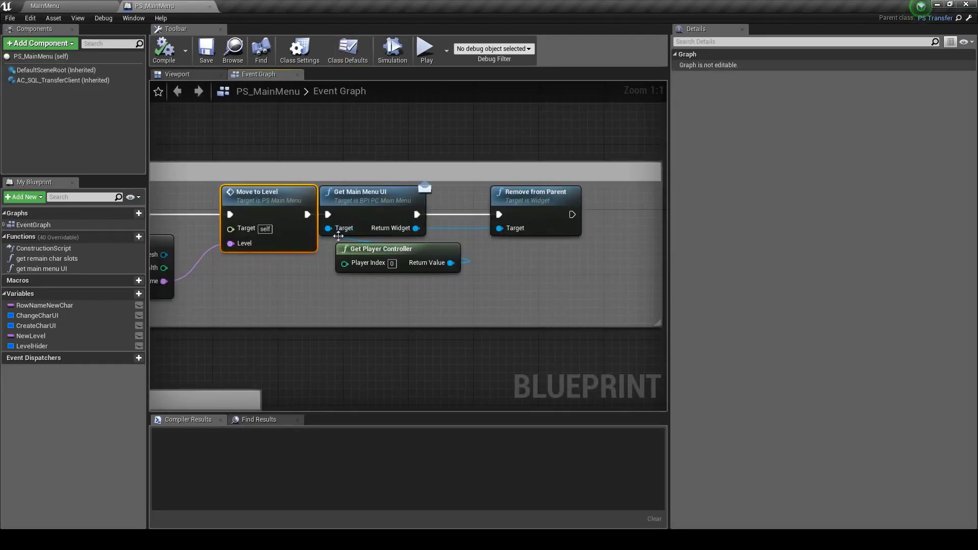
Step: Survey Get Data Table Row, Break S_CharPreset and the create-character comment groups
right_drag(351, 209, 624, 196)
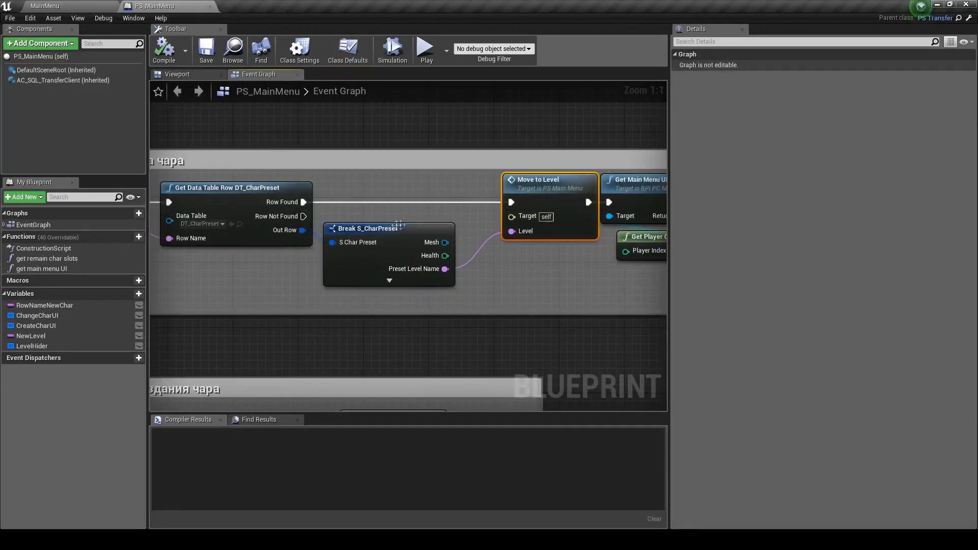
scroll(459, 219, down, 2)
right_drag(173, 231, 409, 231)
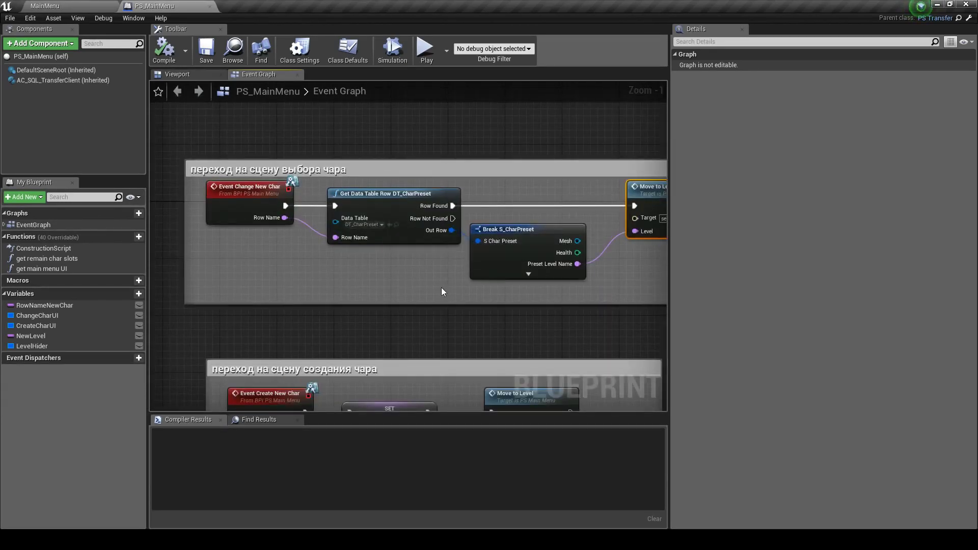
scroll(441, 288, down, 1)
right_drag(441, 287, 331, 176)
scroll(361, 319, up, 2)
right_drag(361, 319, 443, 290)
scroll(453, 286, down, 1)
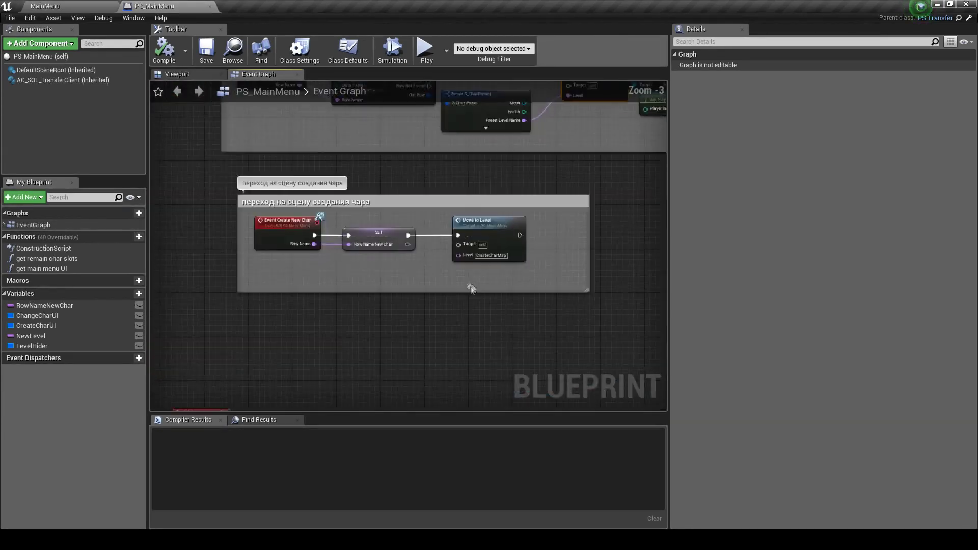
scroll(465, 282, up, 2)
Step: Inspect the SET, Move to Level and Event Create New Char nodes, then play-test MainMenu
click(367, 247)
click(457, 298)
right_drag(457, 298, 366, 301)
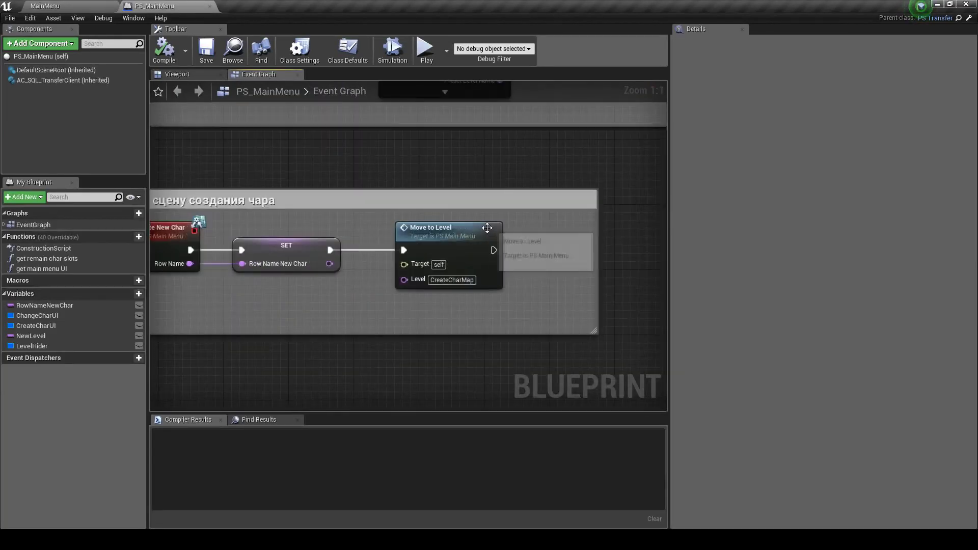
click(479, 229)
right_drag(252, 308, 378, 309)
click(280, 237)
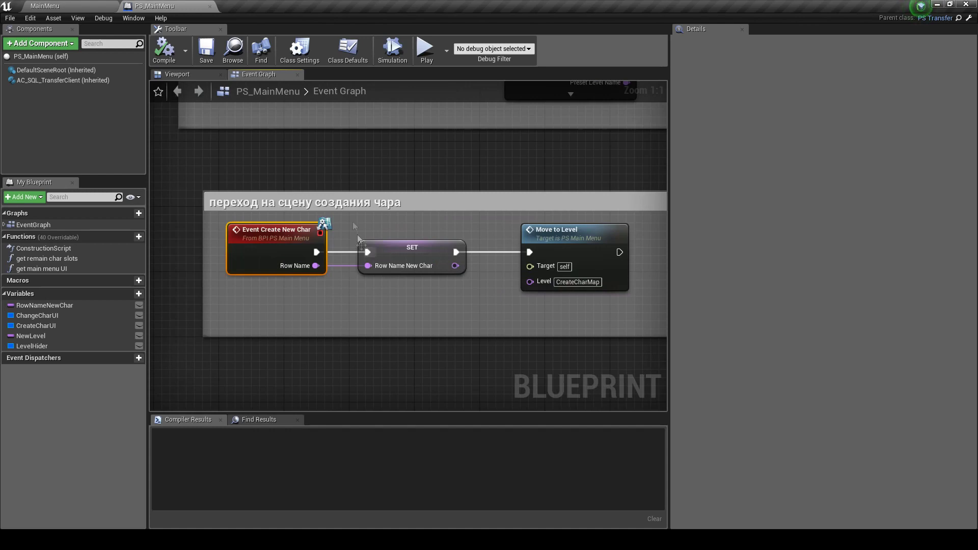
scroll(321, 155, down, 3)
right_drag(321, 155, 317, 298)
scroll(295, 298, up, 1)
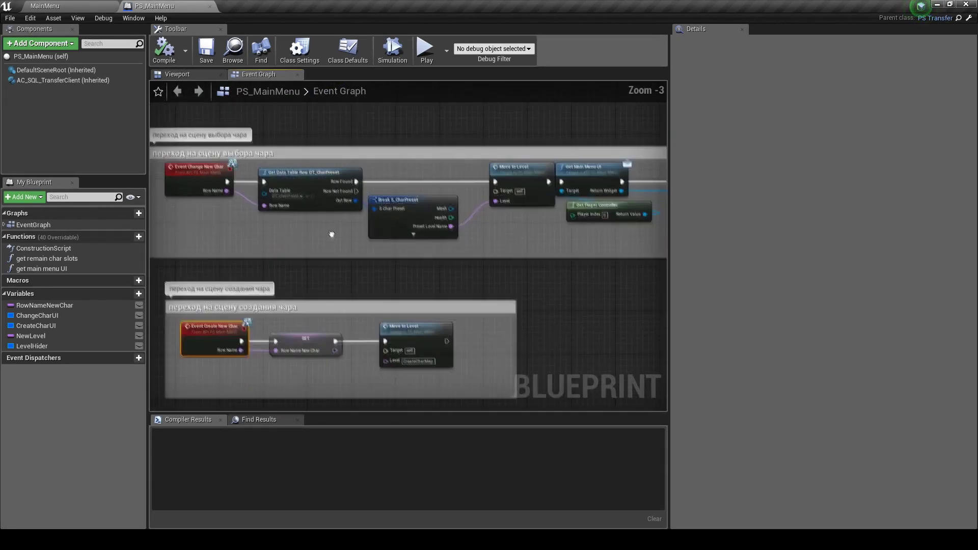
scroll(378, 280, up, 2)
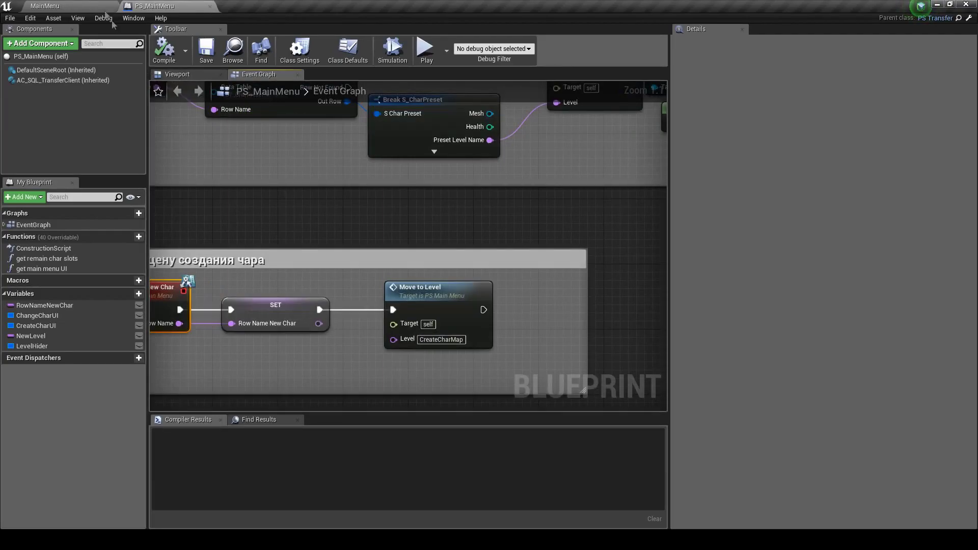
click(85, 6)
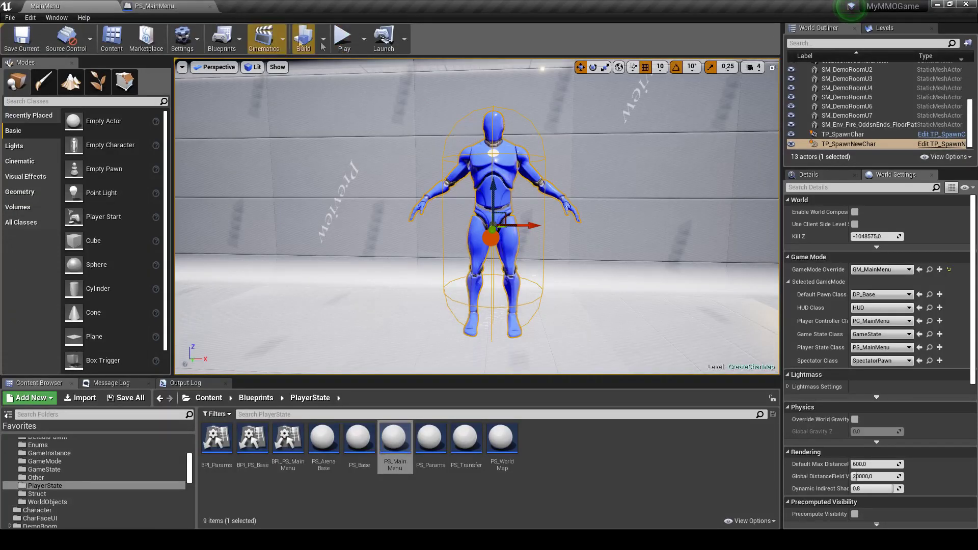
click(343, 37)
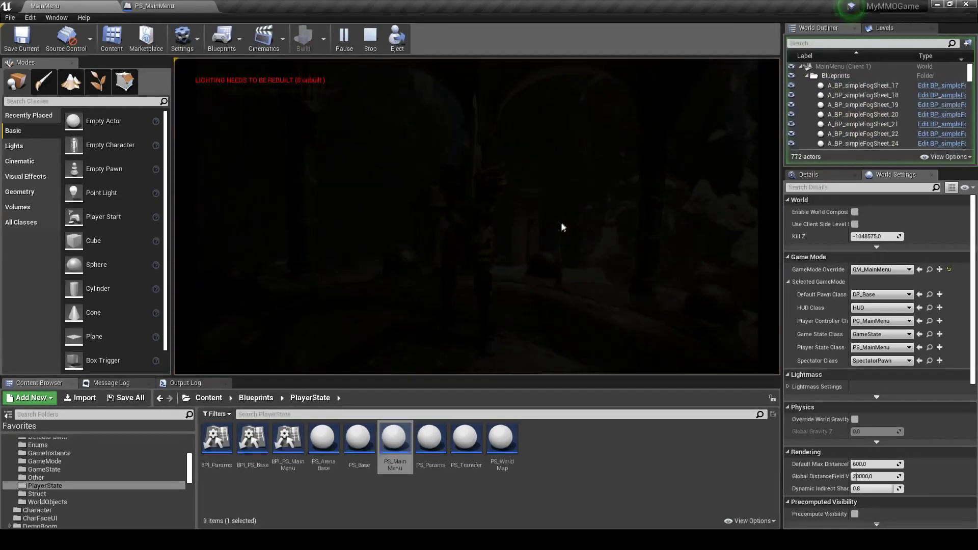
click(260, 230)
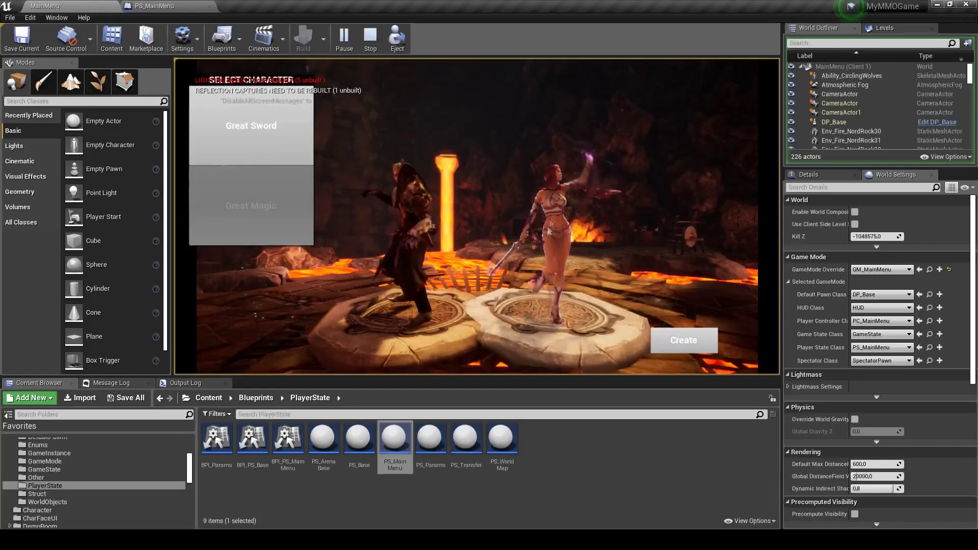
click(542, 272)
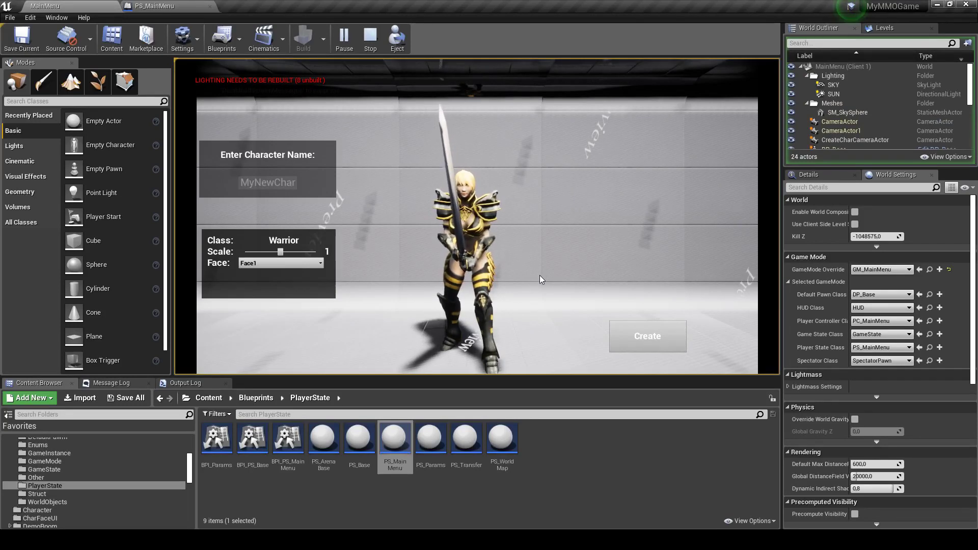
key(Escape)
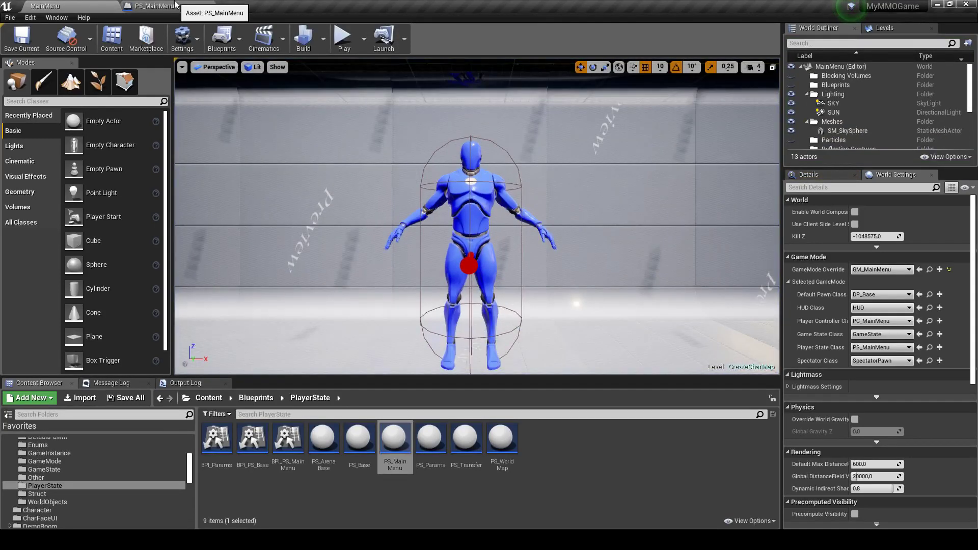
click(174, 6)
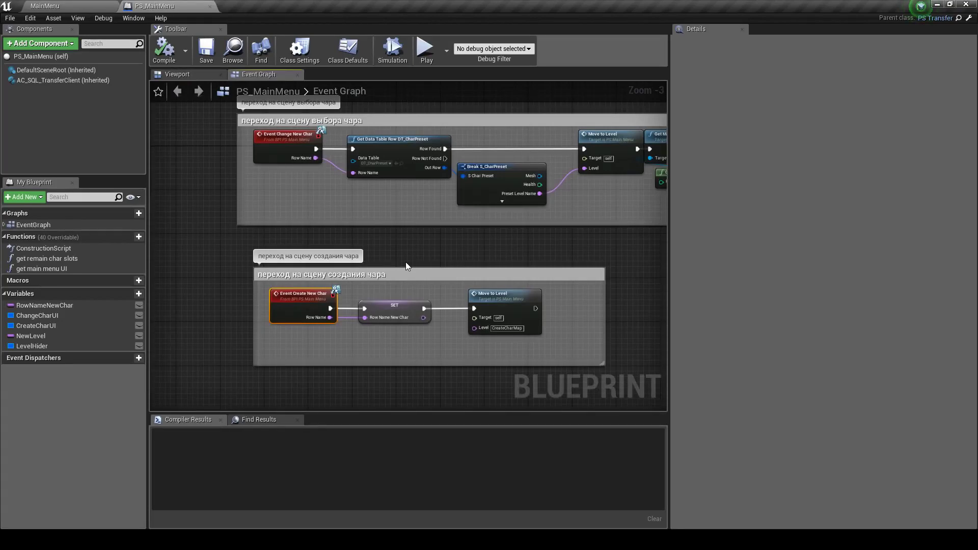
Step: Cancel a new connection from Event Create New Char and save PS_MainMenu
scroll(416, 256, up, 3)
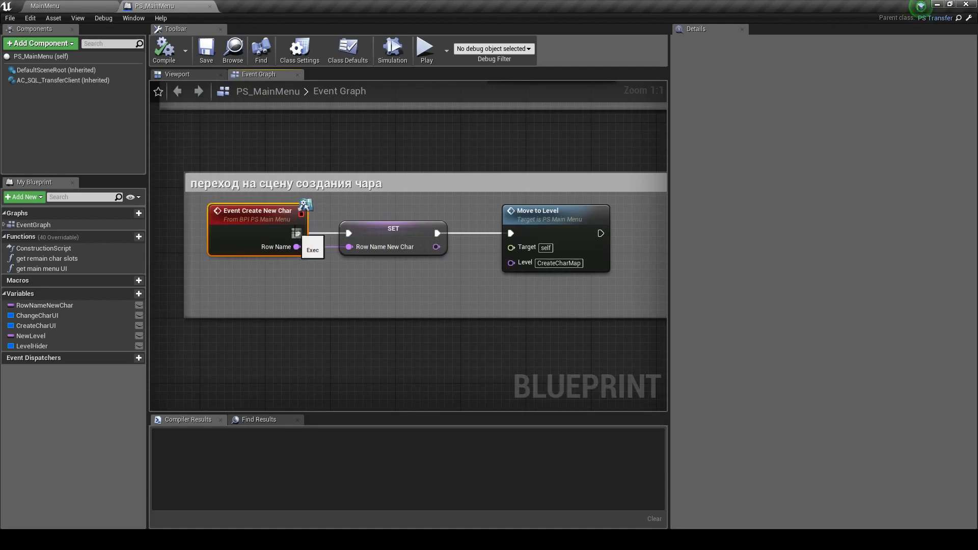
drag(296, 233, 349, 334)
key(Escape)
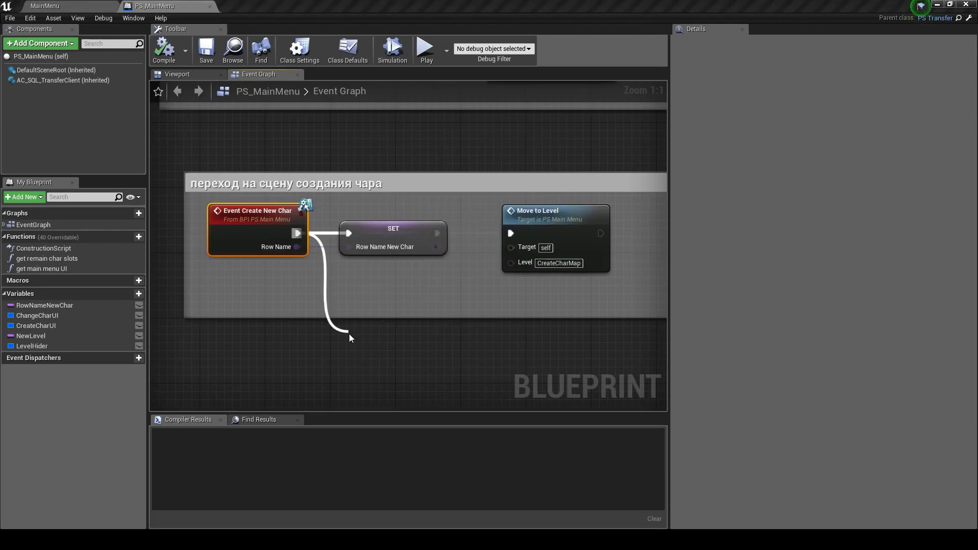
click(200, 52)
Step: Play-test MainMenu by creating a female character, then show the Levels list
click(45, 6)
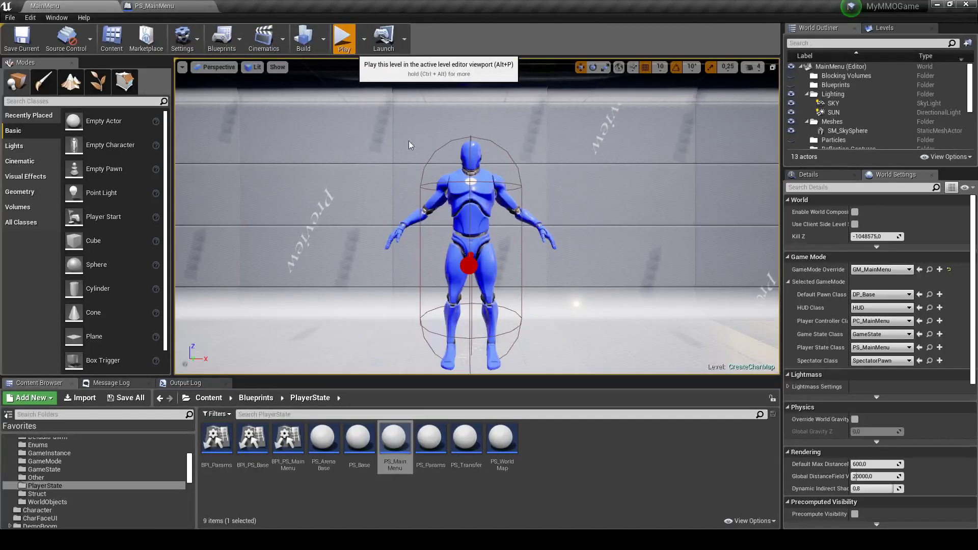
key(alt+p)
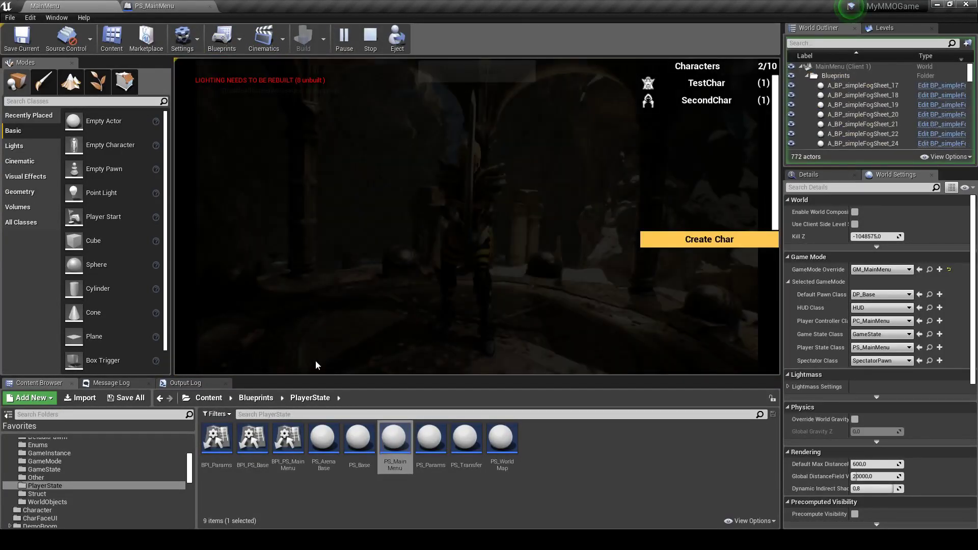
click(653, 237)
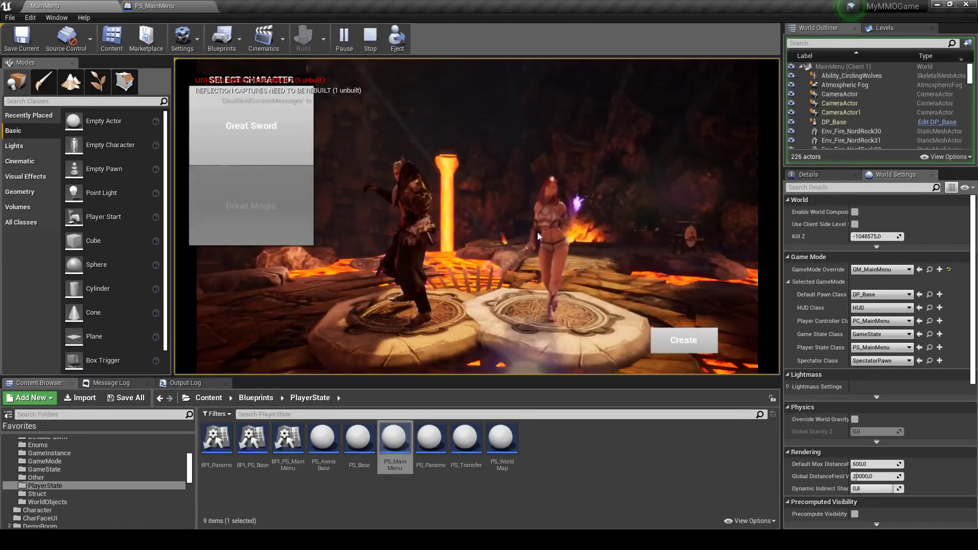
click(540, 234)
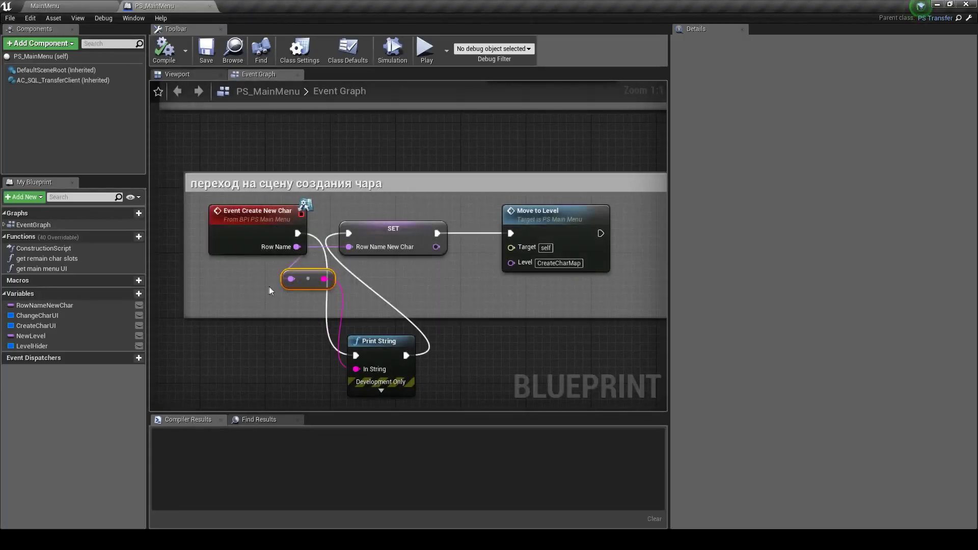
click(72, 5)
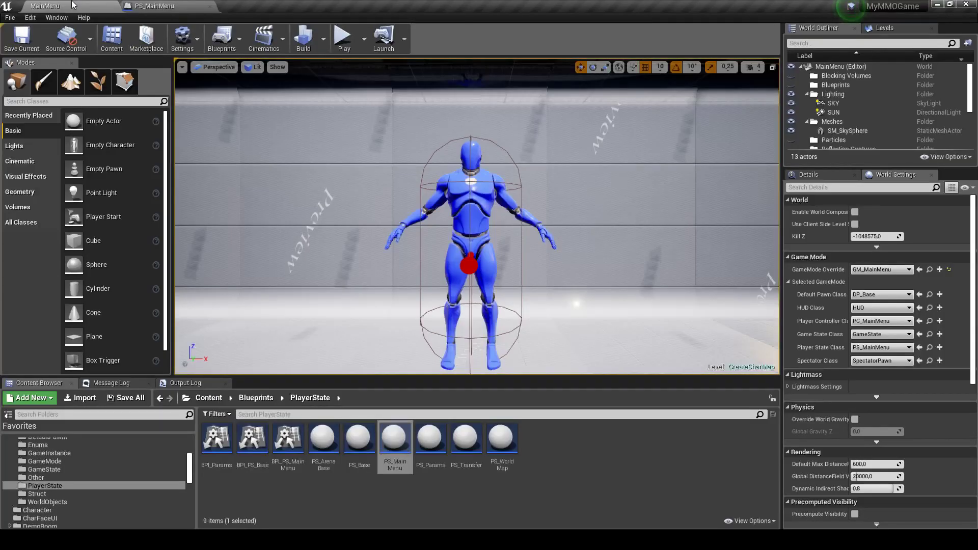
click(897, 29)
Step: Make MapChar2 current with CreateCharMap hidden and open the MapChar2 Level Blueprint
double_click(825, 101)
click(792, 81)
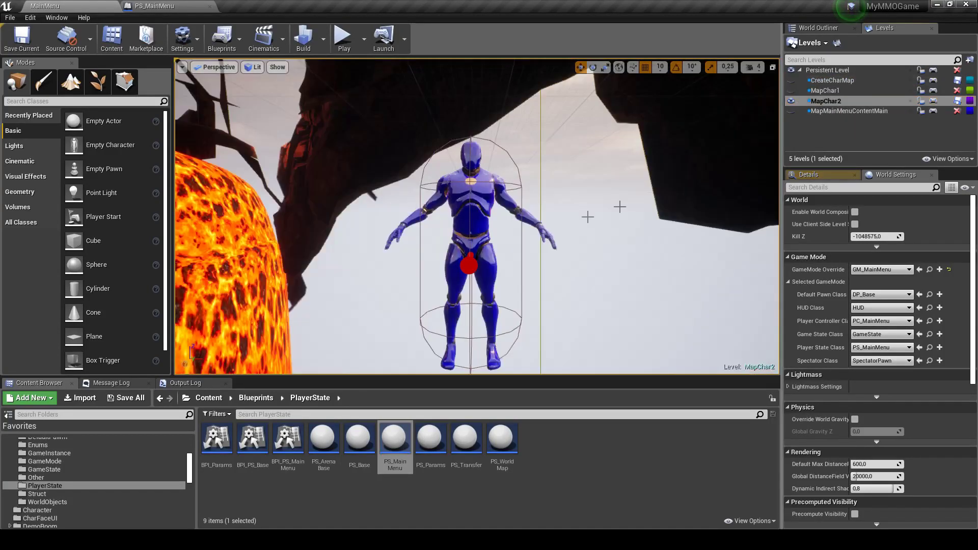
click(825, 102)
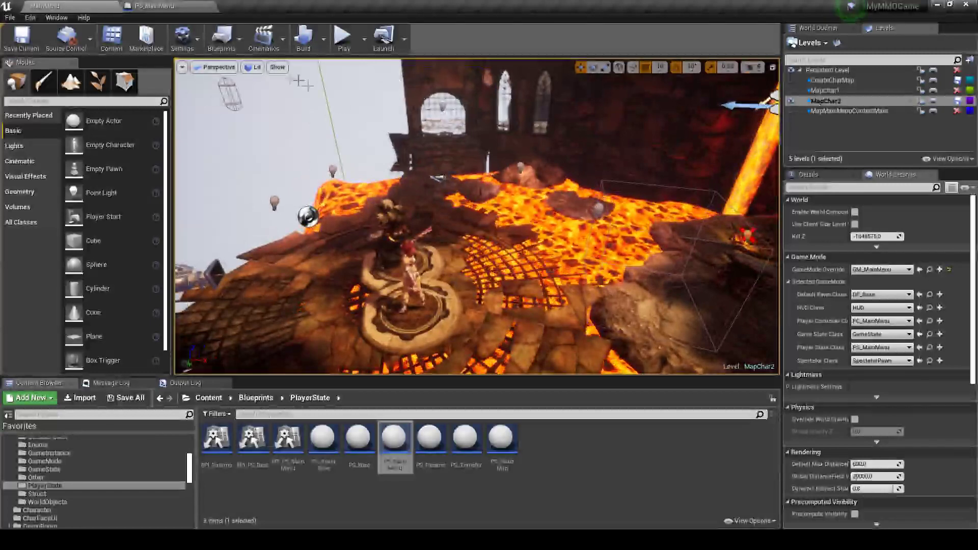
click(209, 42)
mouse_move(306, 126)
click(397, 171)
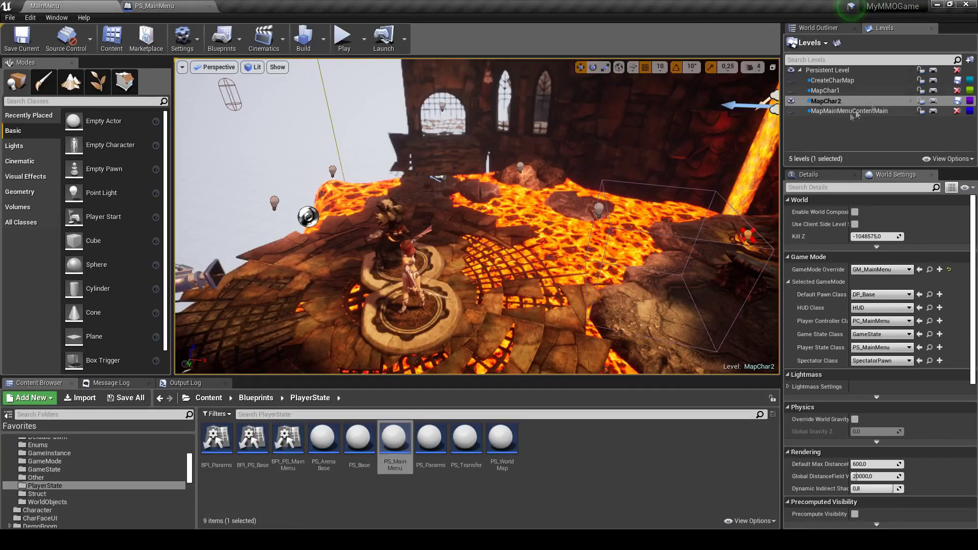
click(933, 103)
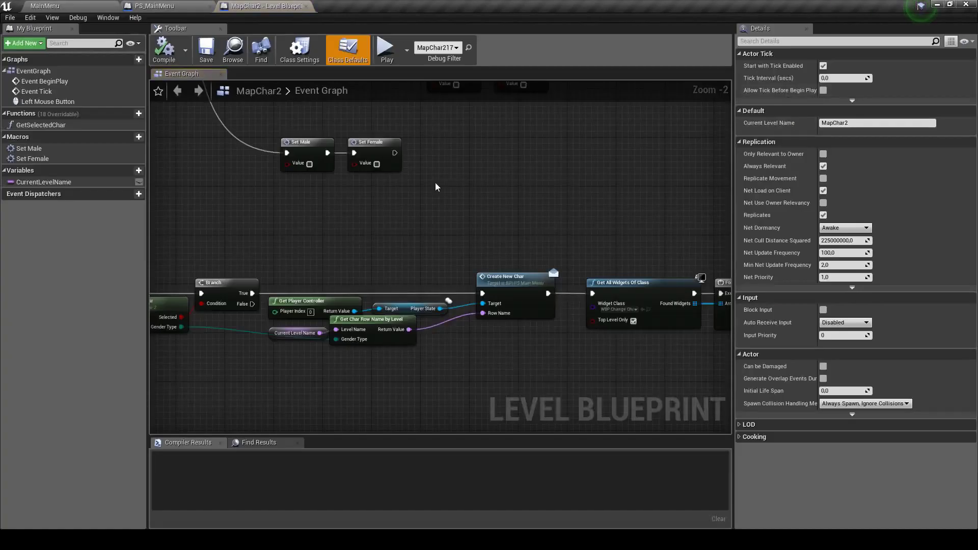
Step: Add a Print String node printing Hello on the Branch's True output before Create New Char
scroll(417, 197, up, 3)
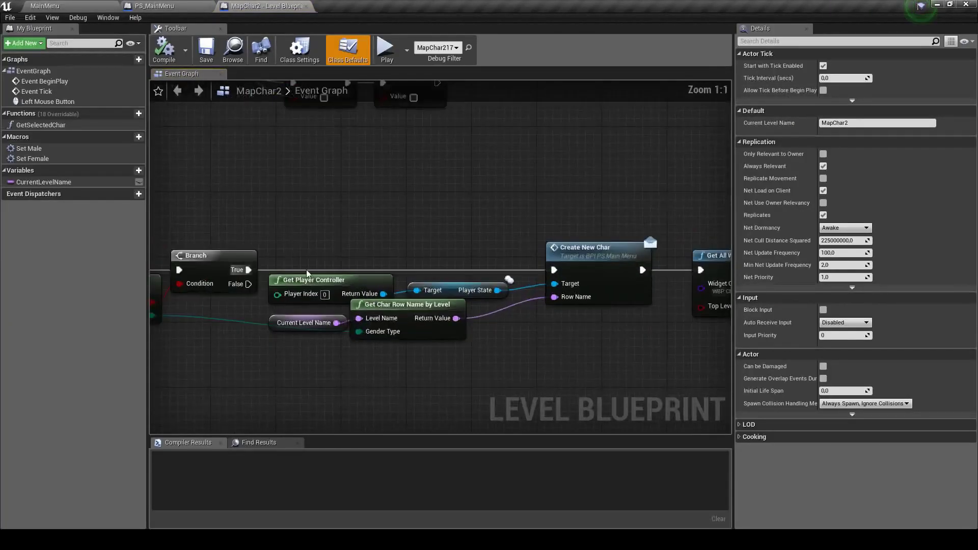
drag(245, 271, 418, 194)
text(print)
key(Return)
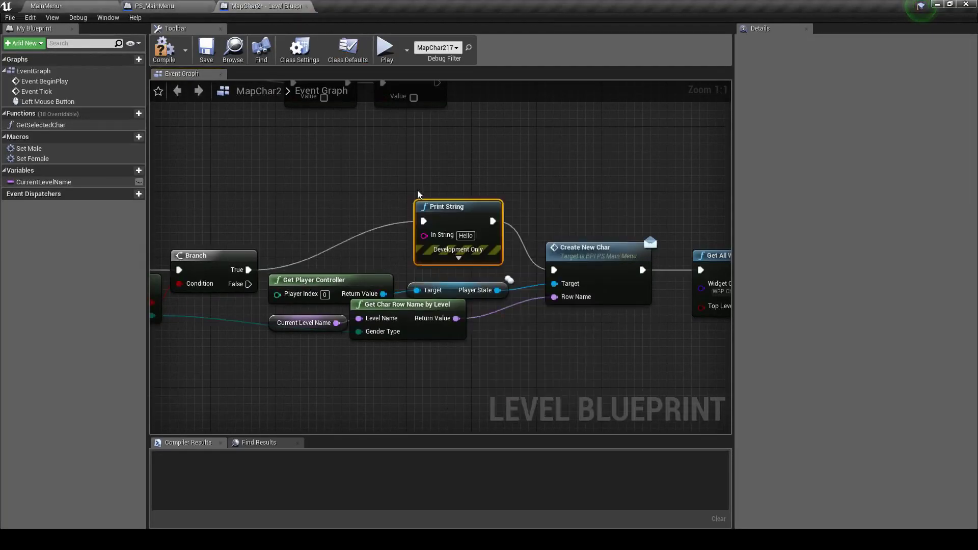
drag(464, 216, 473, 199)
click(116, 5)
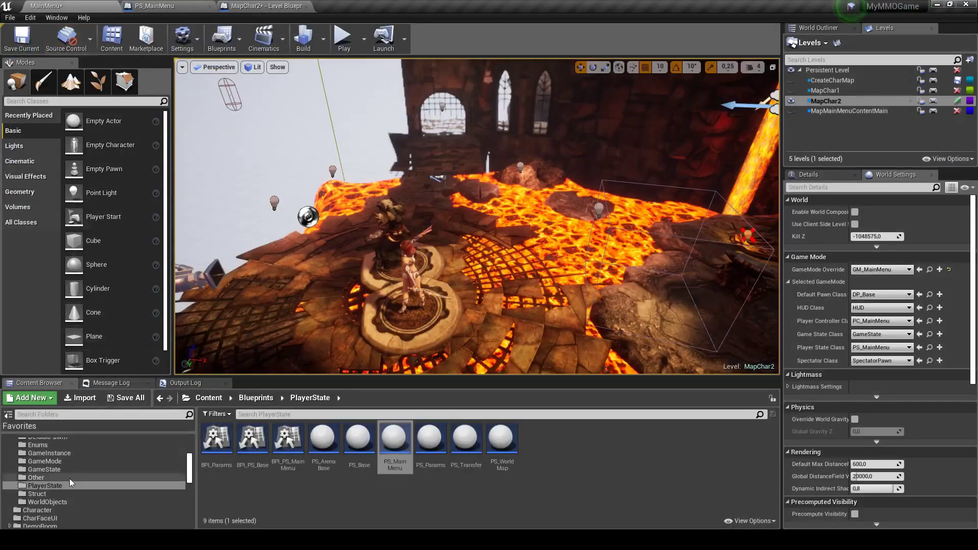
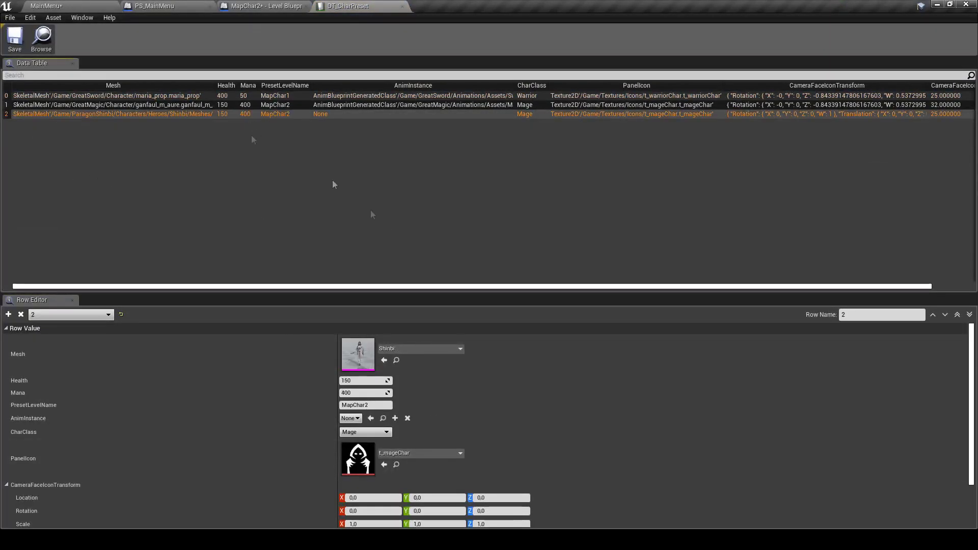
Step: Review row 2 of DT_CharPreset with Gender set to Female, then return to the MapChar2 Level Blueprint
scroll(262, 431, down, 3)
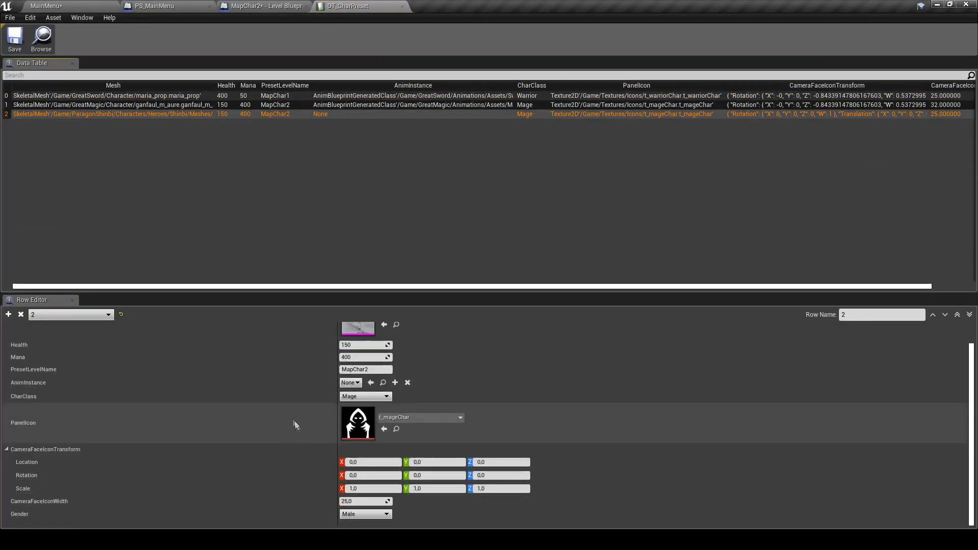
scroll(287, 423, up, 3)
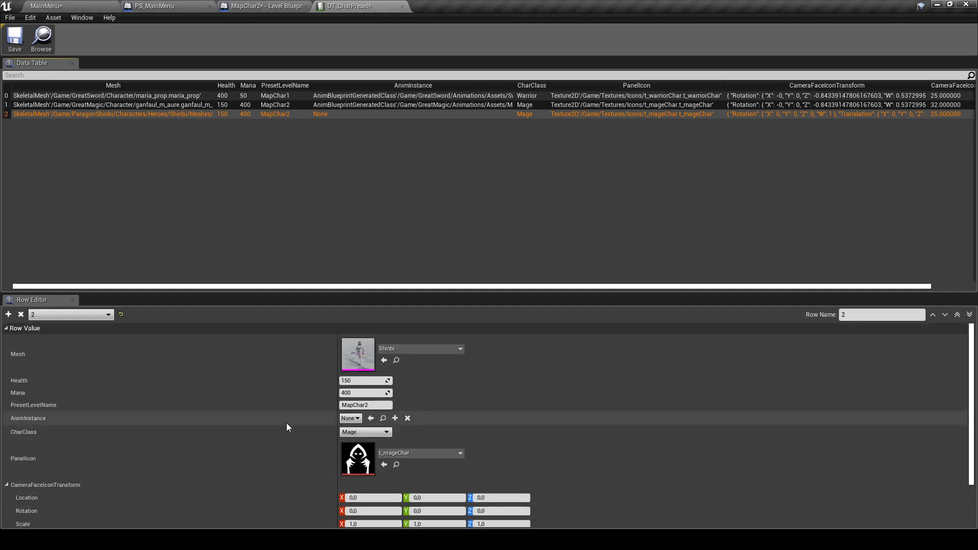
scroll(326, 403, down, 2)
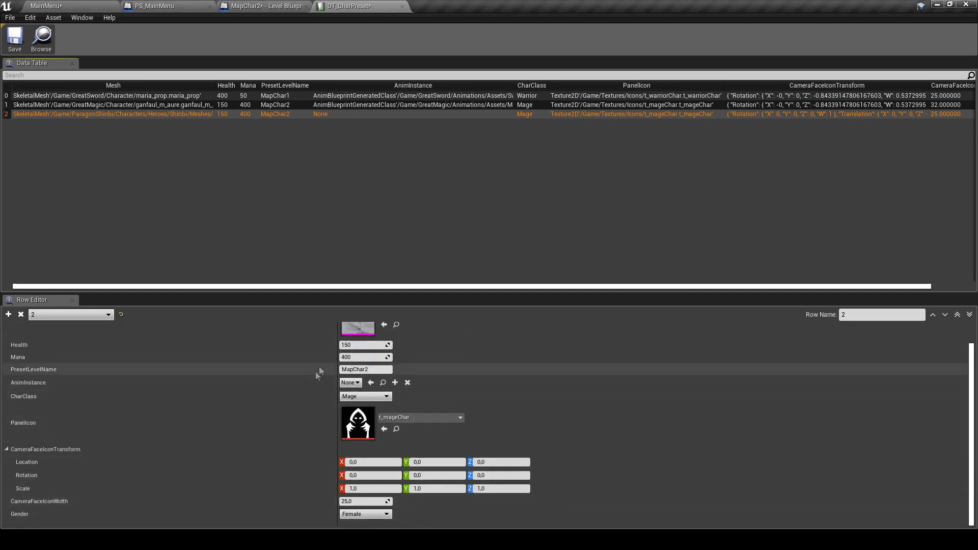
click(269, 5)
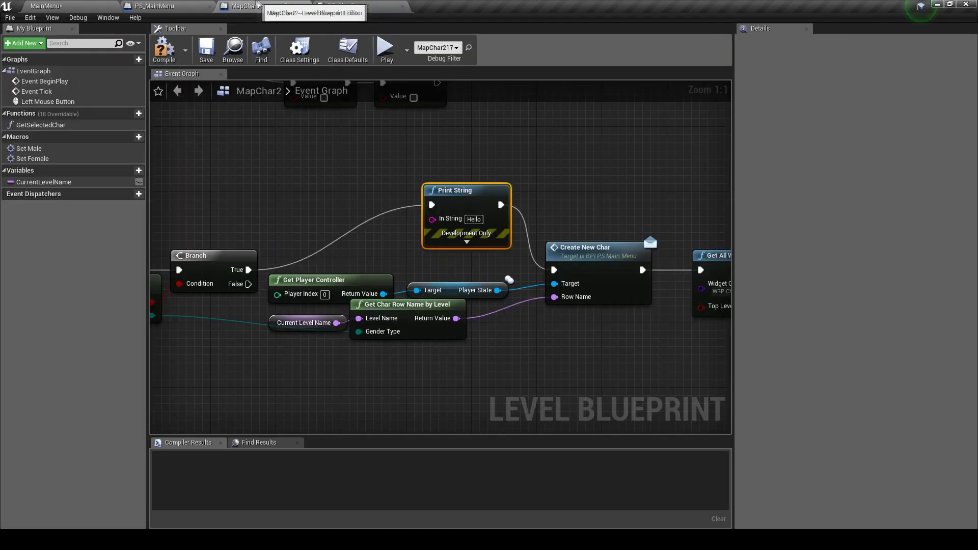
Step: Delete Print String, wire Branch True to Create New Char, save MapChar2 and start Play
key(Delete)
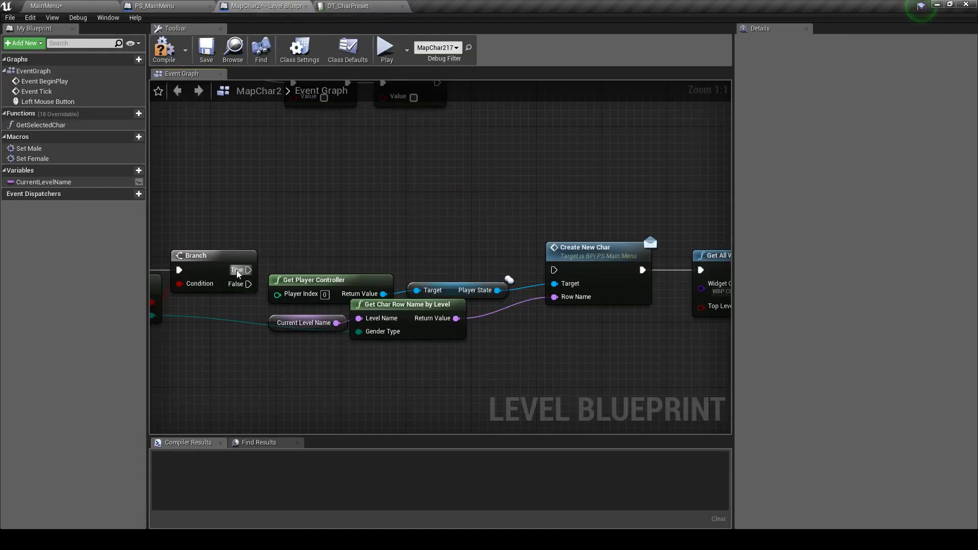
drag(249, 270, 554, 270)
click(198, 60)
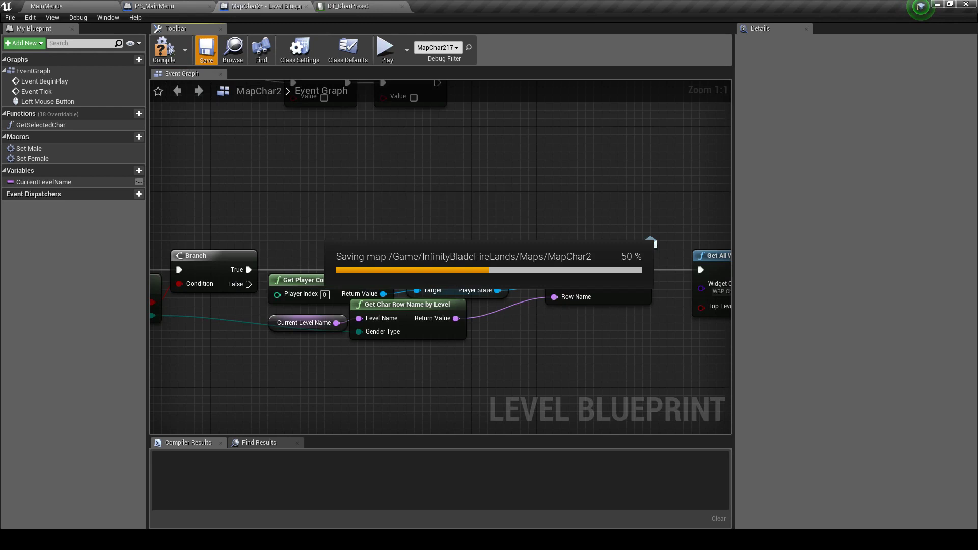
click(383, 49)
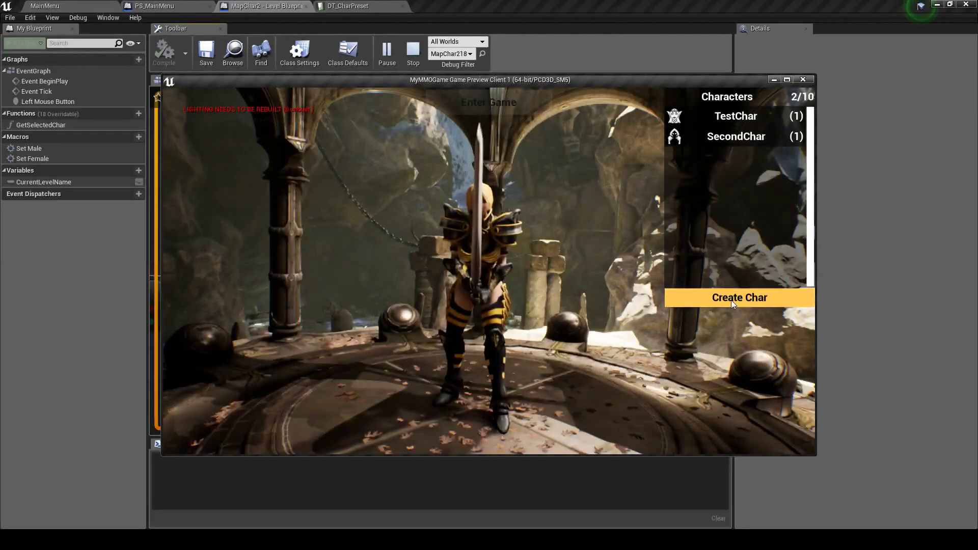
Step: Play-test Create Char, choose Great Magic, reach the female Mage creation screen, then stop
click(731, 300)
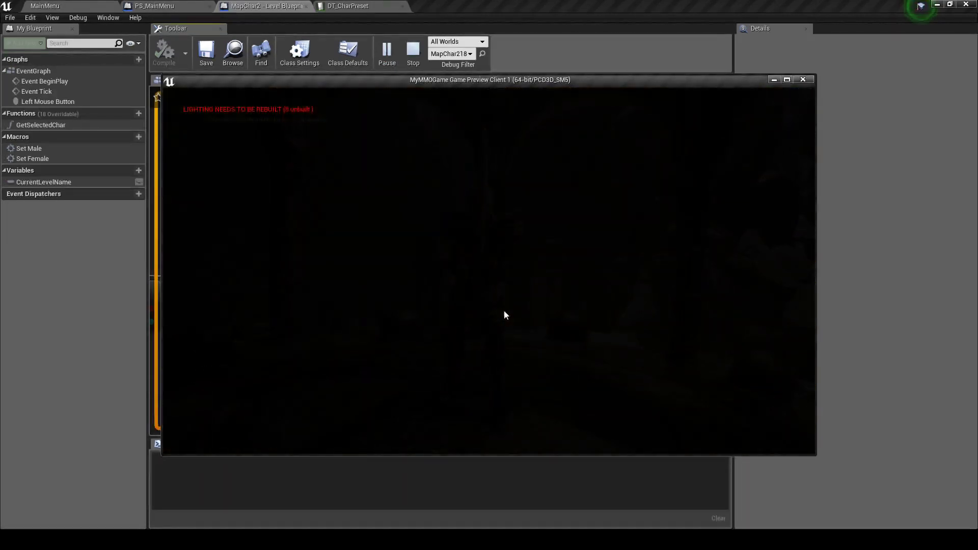
click(264, 240)
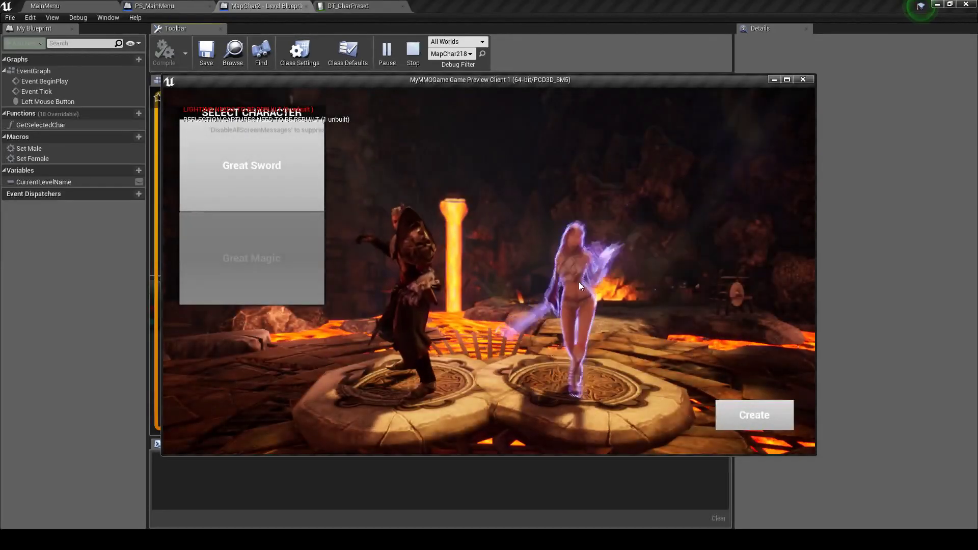
click(569, 302)
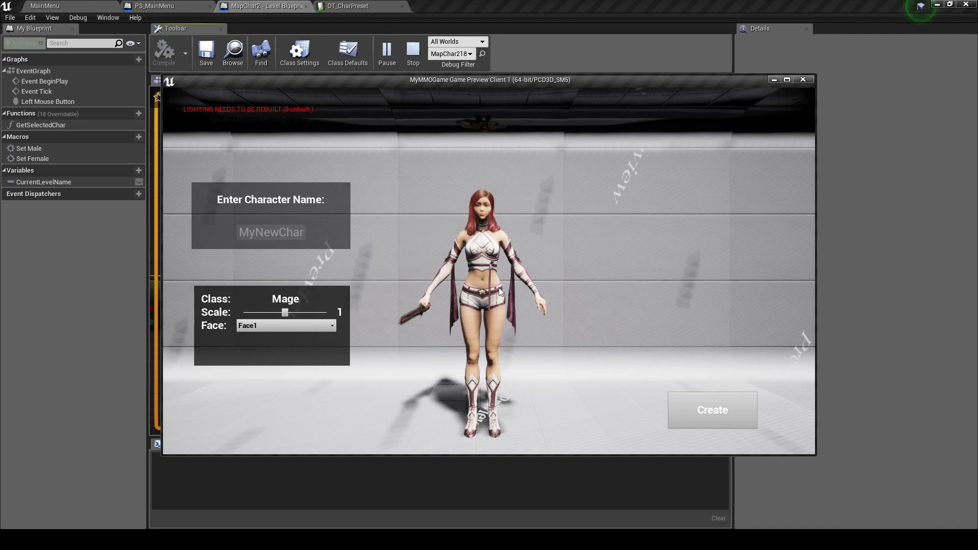
key(Escape)
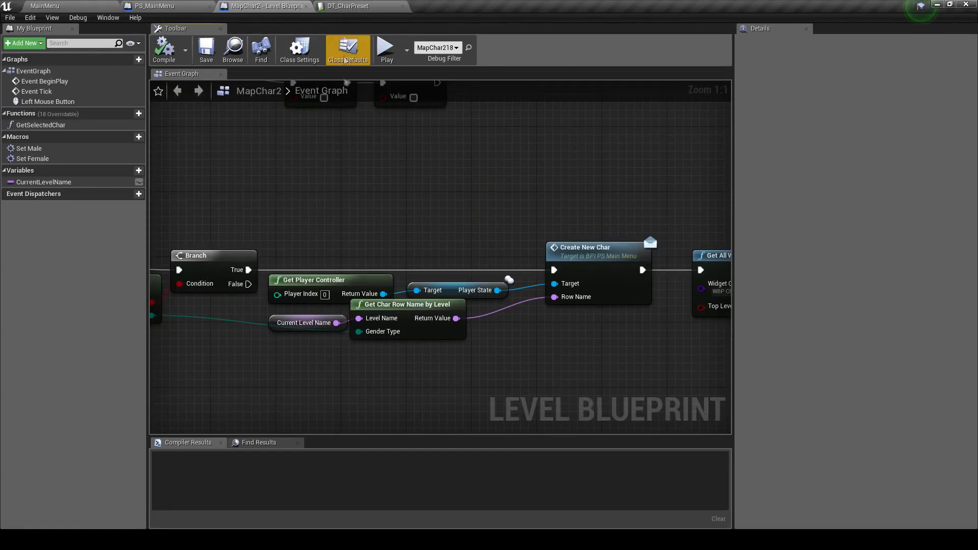
Step: Move from DT_CharPreset through MapChar2's blueprint to the PS_MainMenu Event Graph
scroll(375, 201, down, 2)
click(377, 7)
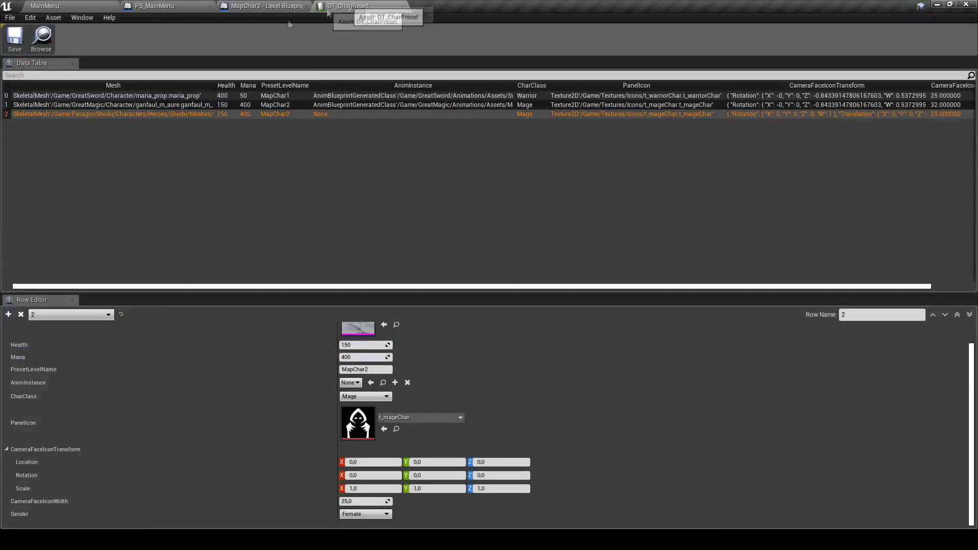
click(258, 7)
click(163, 5)
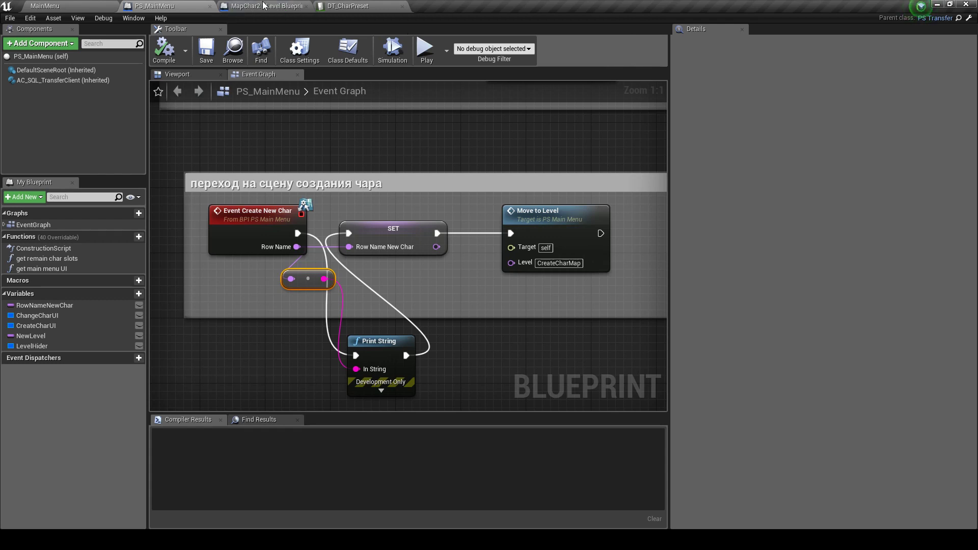
Step: In the MainMenu level, make CreateCharMap current, hide MapChar2 and select the floating platform
click(45, 6)
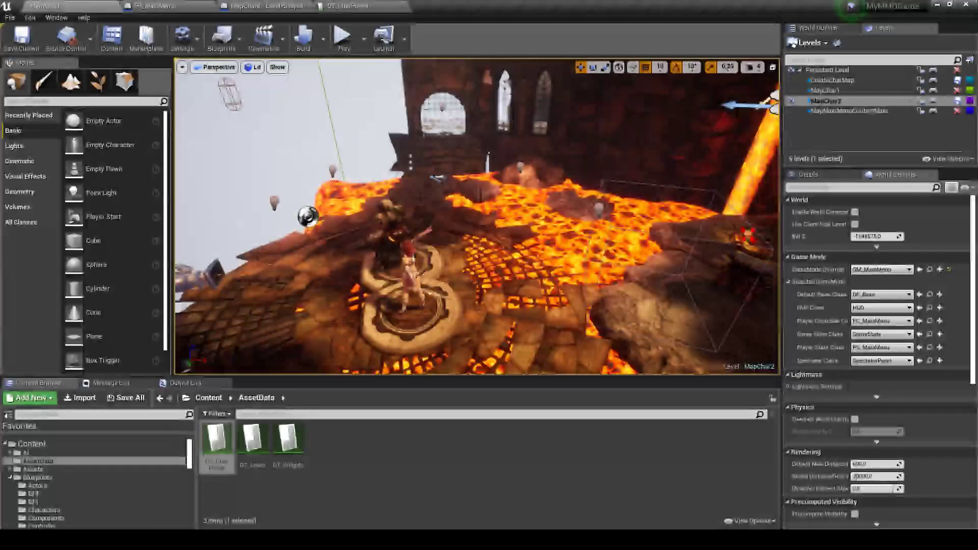
double_click(834, 81)
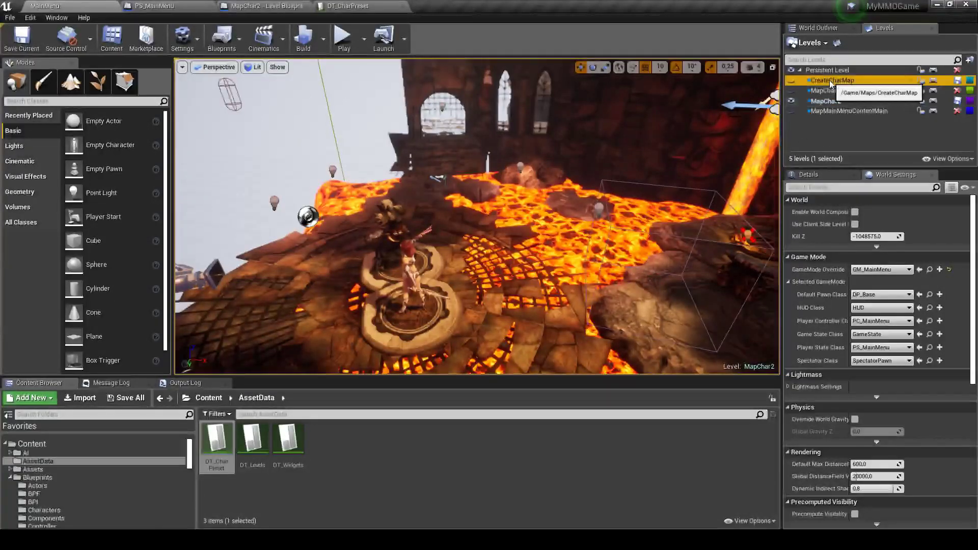
click(791, 100)
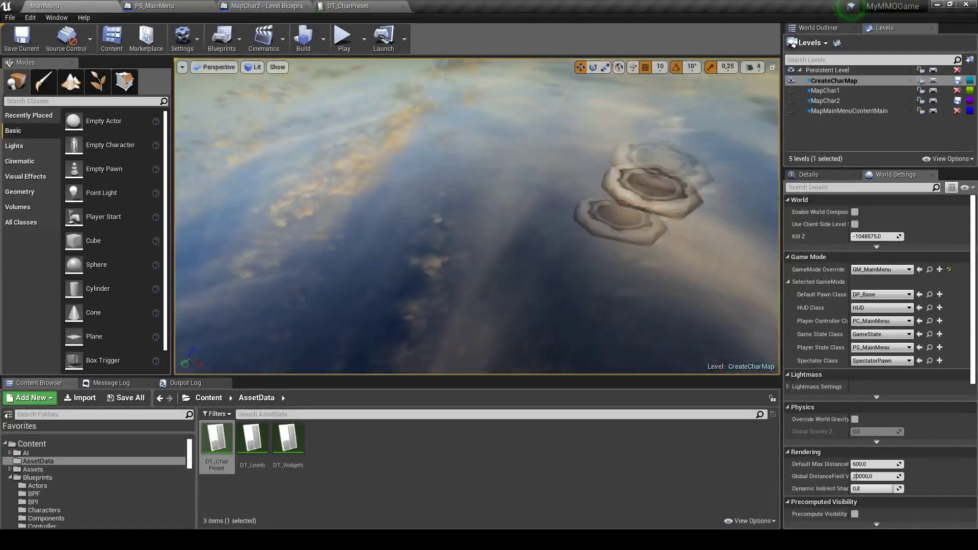
click(451, 214)
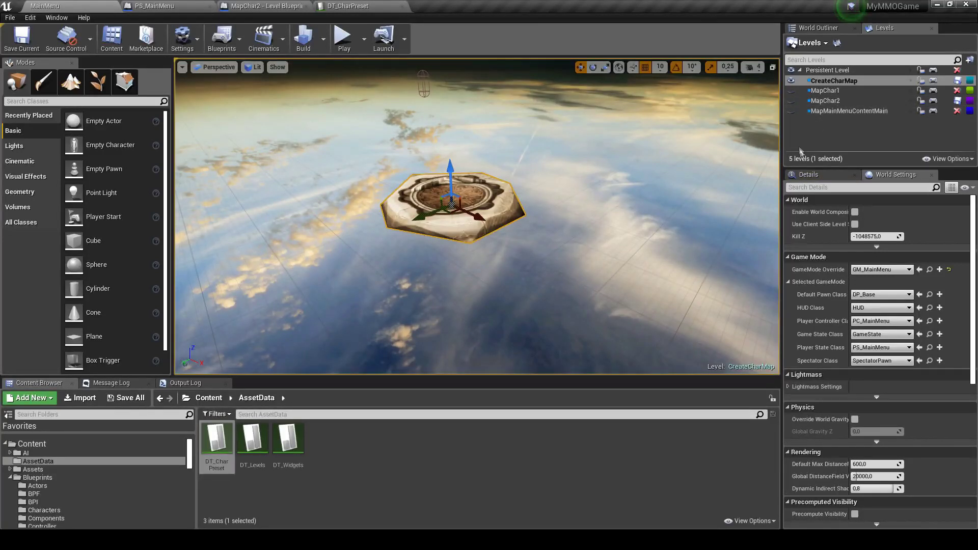
Step: Paste the platform into MapChar2 beneath the characters, save all levels, and make CreateCharMap current again
double_click(825, 101)
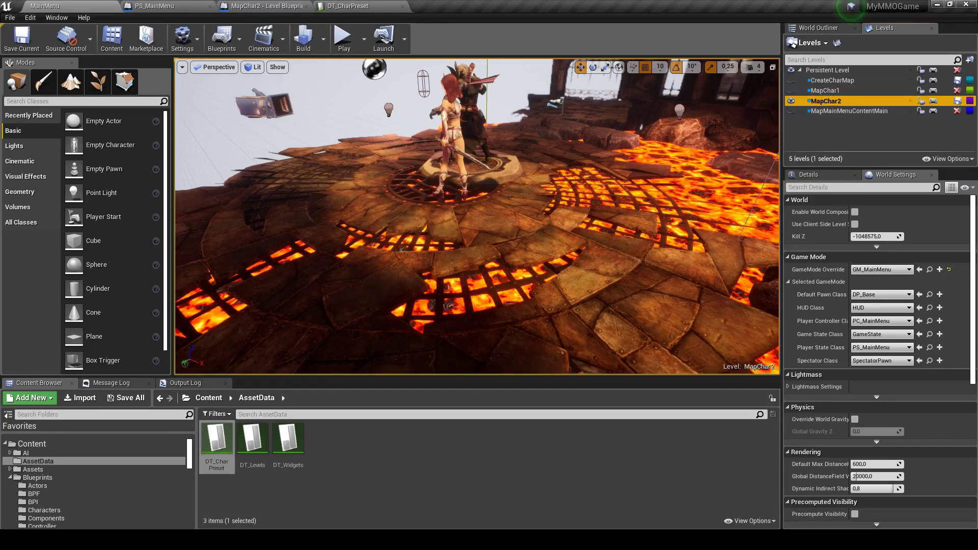
key(ctrl+v)
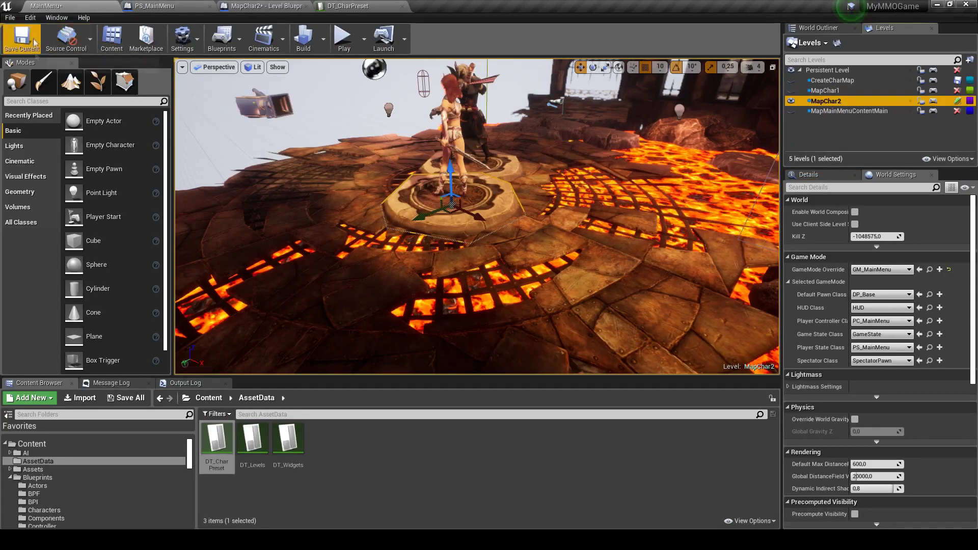
click(130, 400)
click(569, 361)
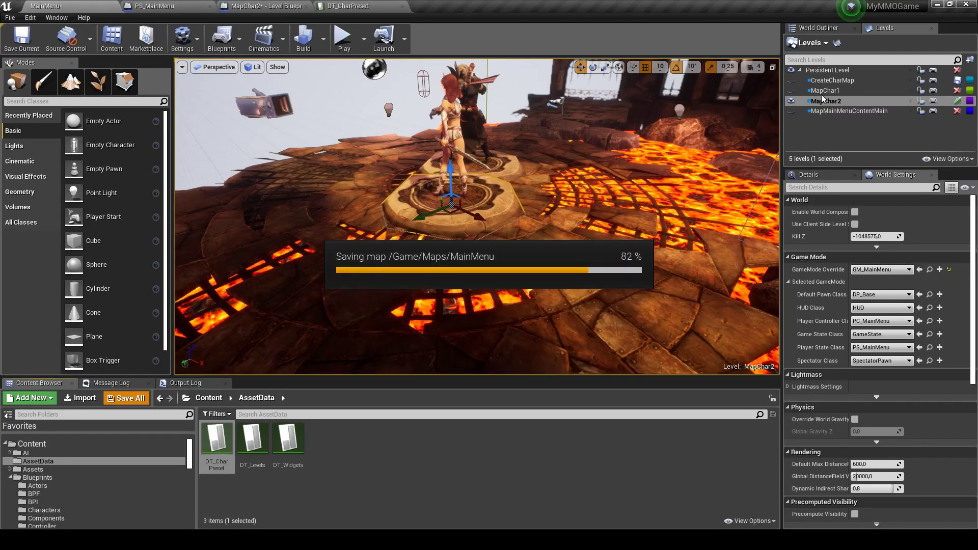
double_click(834, 80)
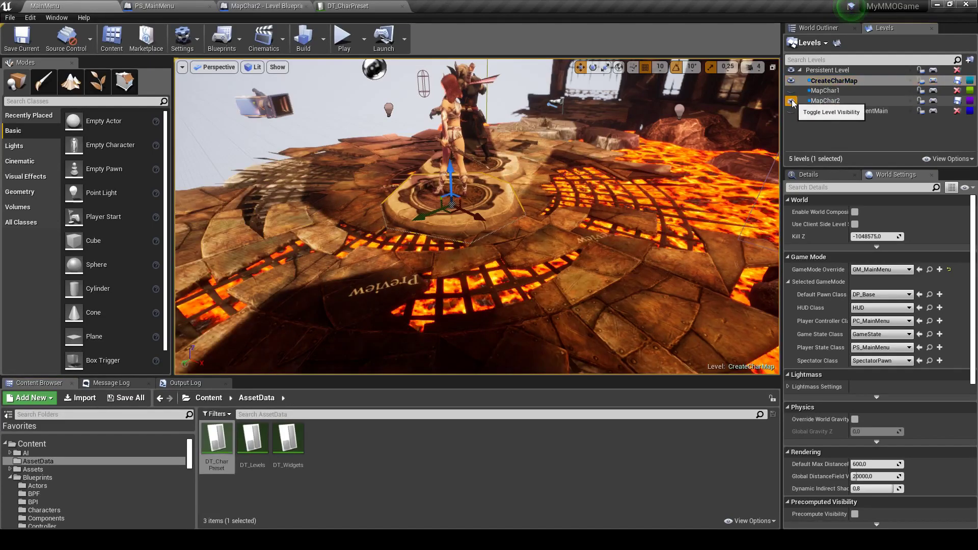
Step: Hide MapChar2 and locate the TP_SpawnNewChar spawn point in the viewport and World Outliner
click(791, 100)
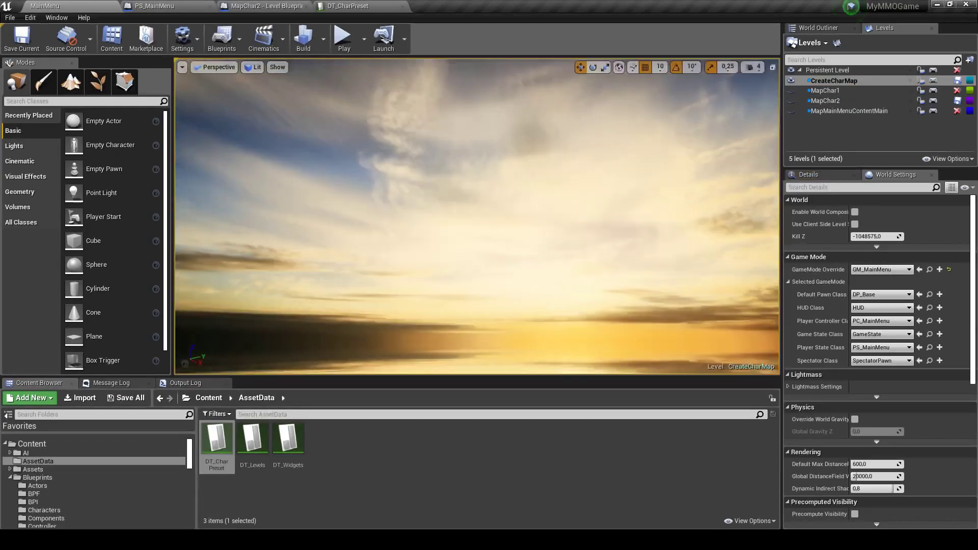
right_drag(477, 216, 477, 216)
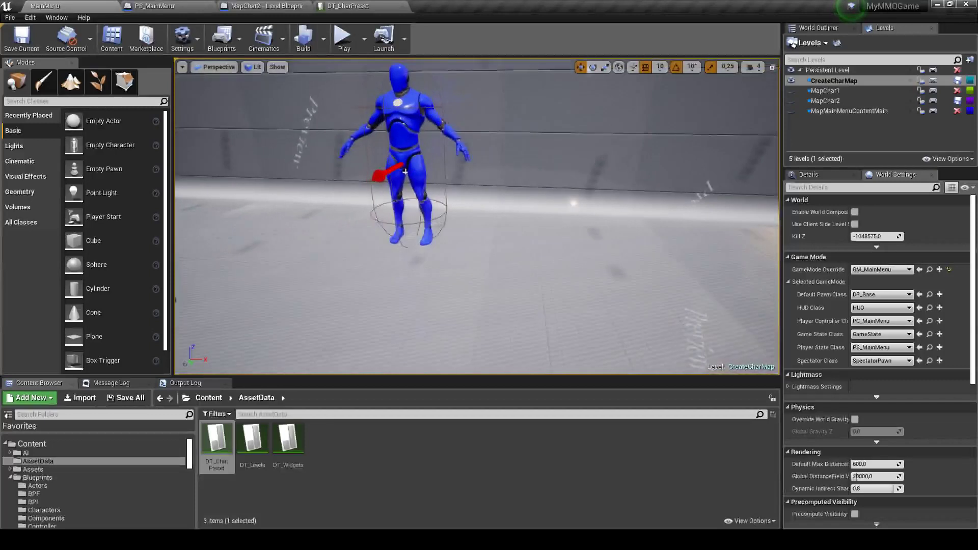
click(428, 216)
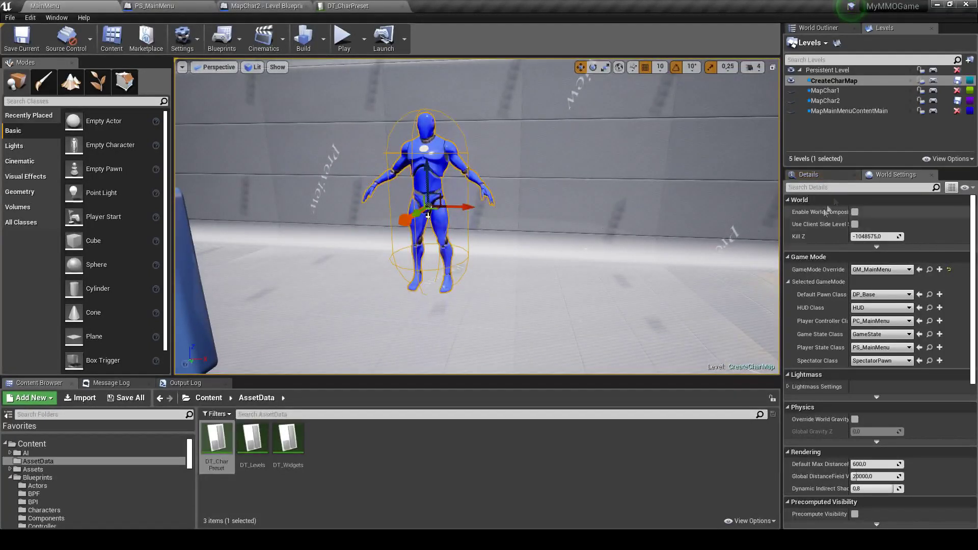
click(809, 174)
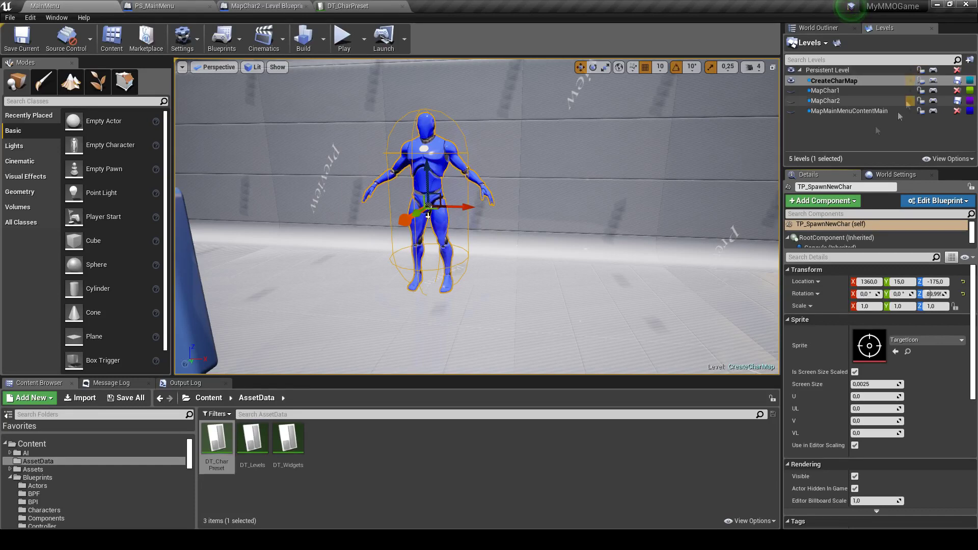
click(818, 27)
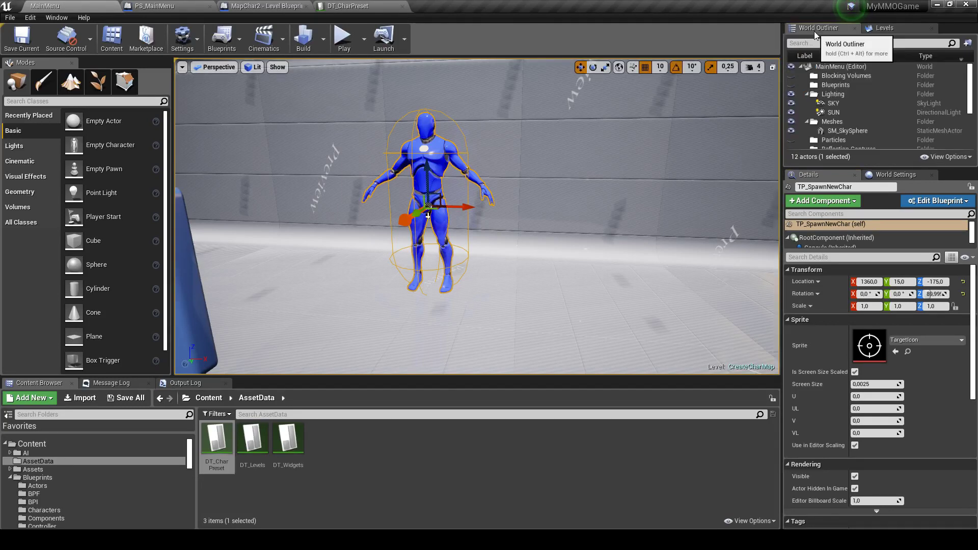
scroll(876, 127, down, 4)
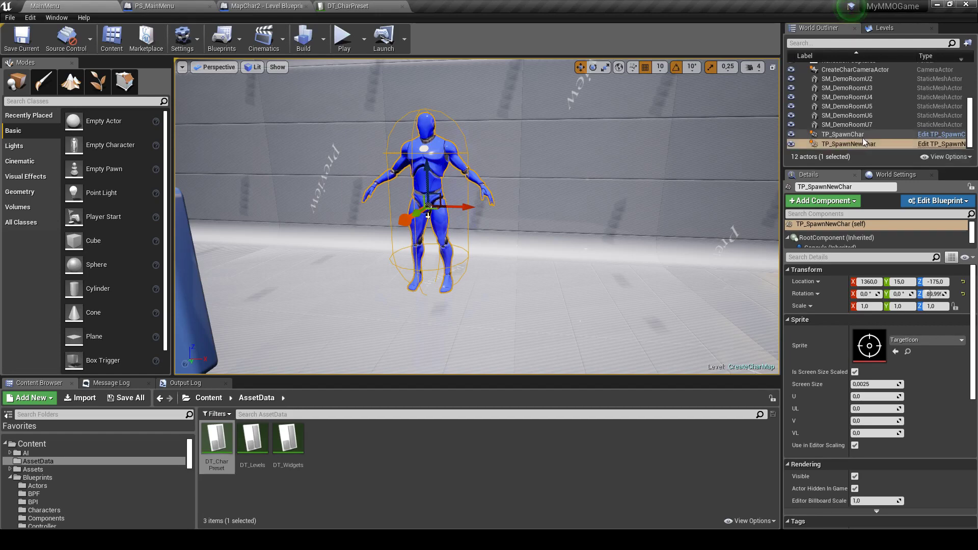
click(864, 145)
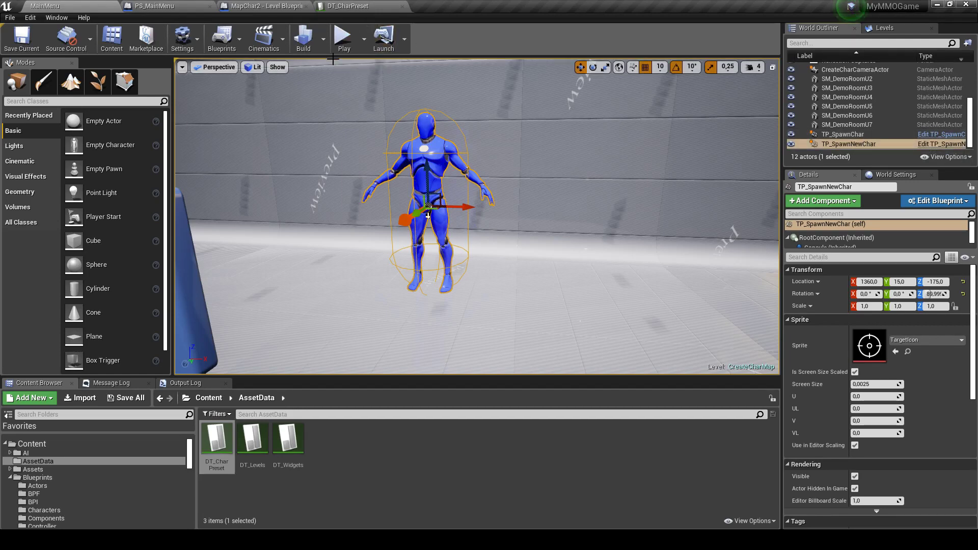
Step: Clear the Output Log and return to the MapChar2 Level Blueprint
click(185, 383)
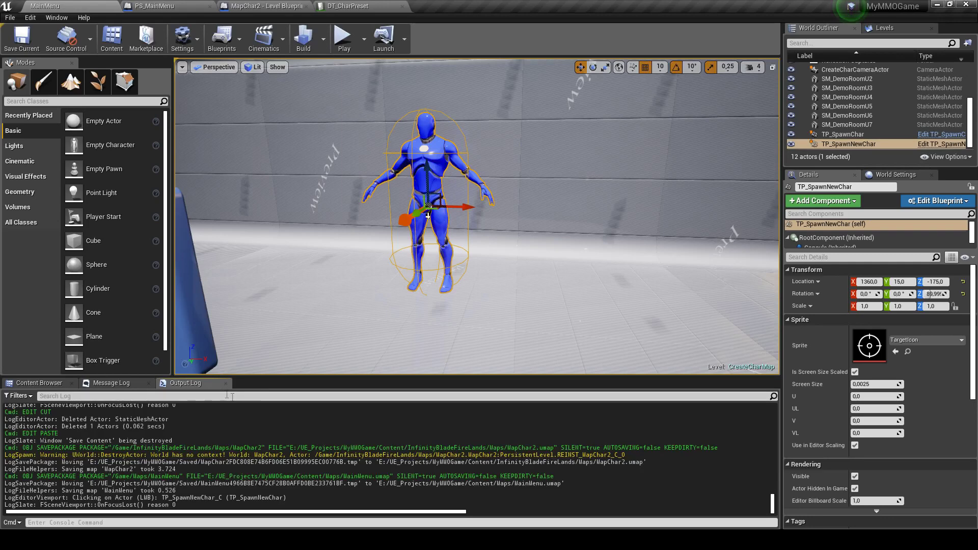
right_click(262, 422)
click(263, 422)
click(289, 6)
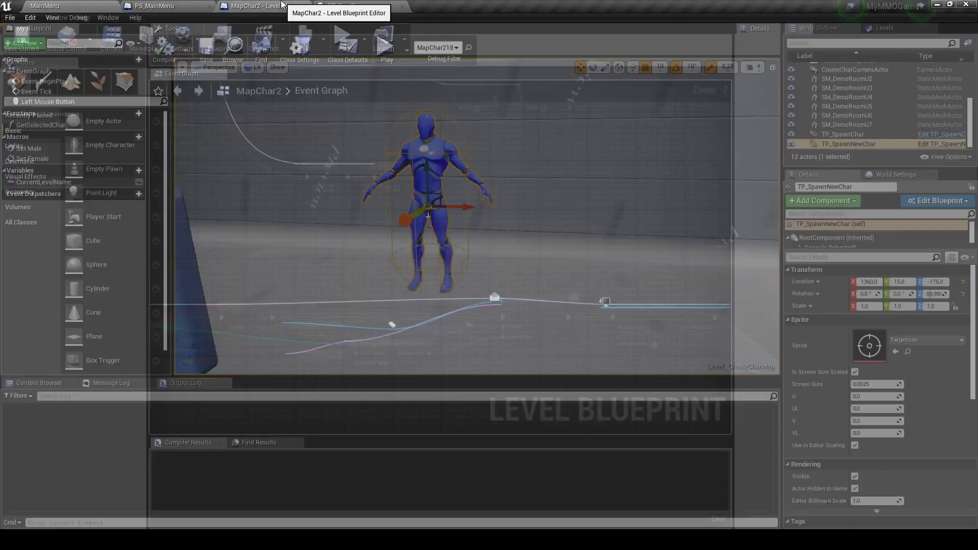
Step: Delete the Print String and conversion nodes, wire Event Create New Char to SET, compile and save
click(306, 6)
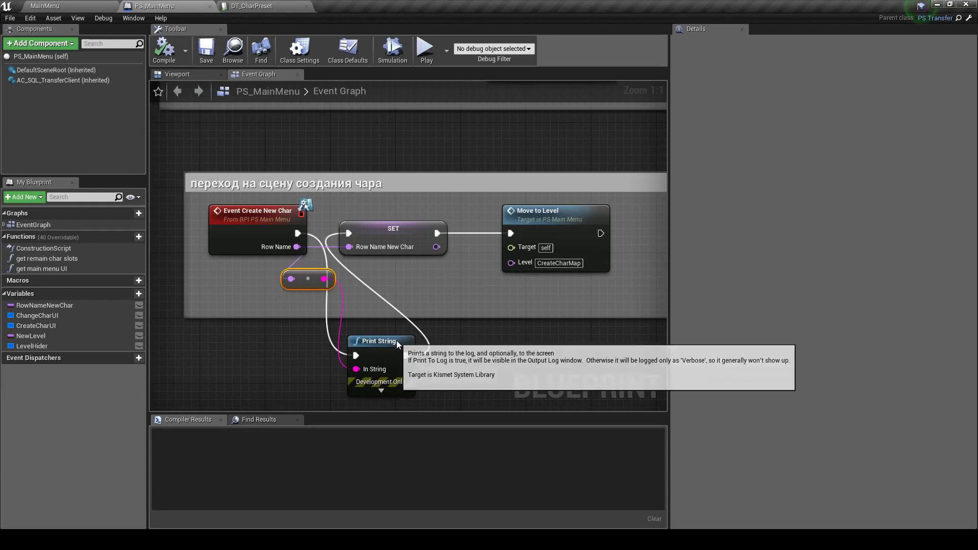
click(392, 341)
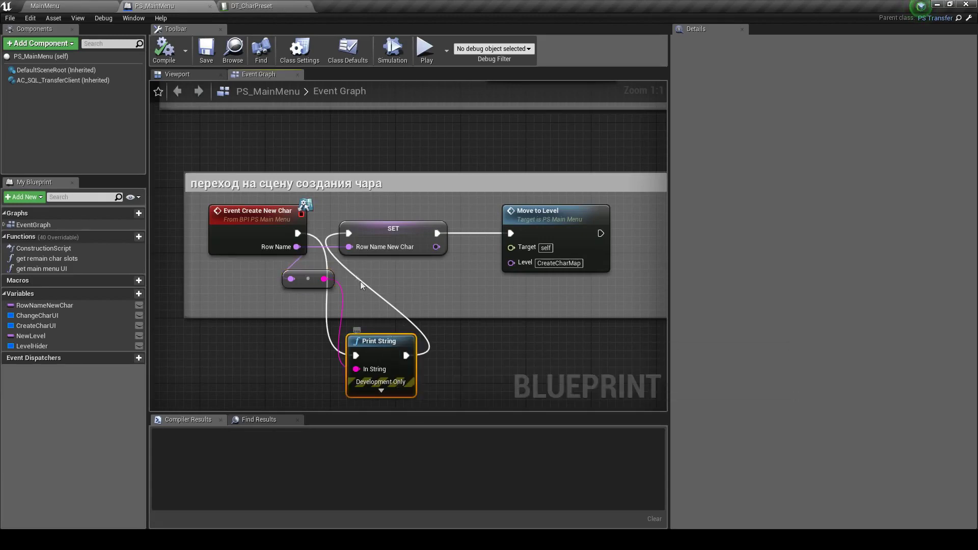
key(Delete)
drag(297, 234, 355, 235)
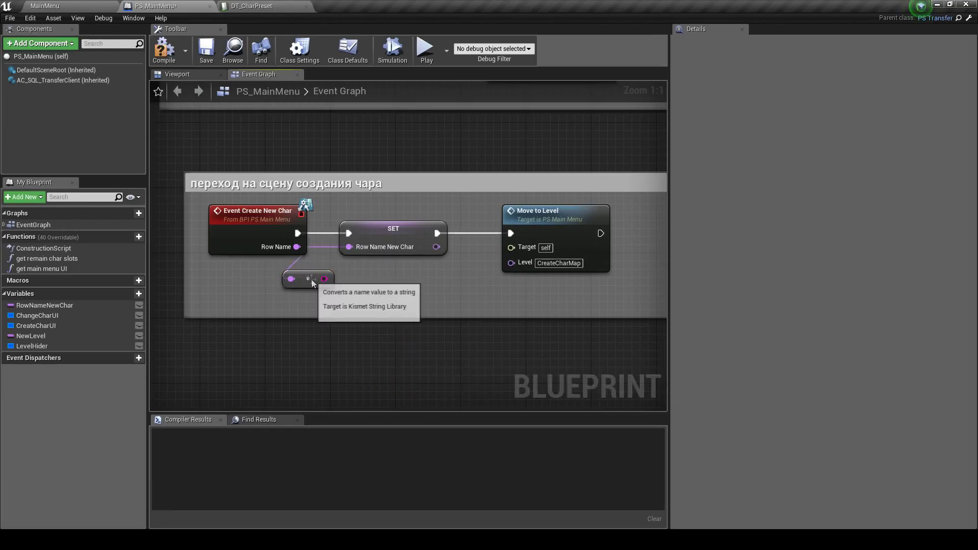
click(309, 280)
key(Delete)
click(204, 55)
click(164, 50)
Step: Review PS_MainMenu's Move to Level, Switch on Name, widget creation and Add to Viewport nodes
click(556, 213)
scroll(457, 249, down, 3)
scroll(479, 252, up, 2)
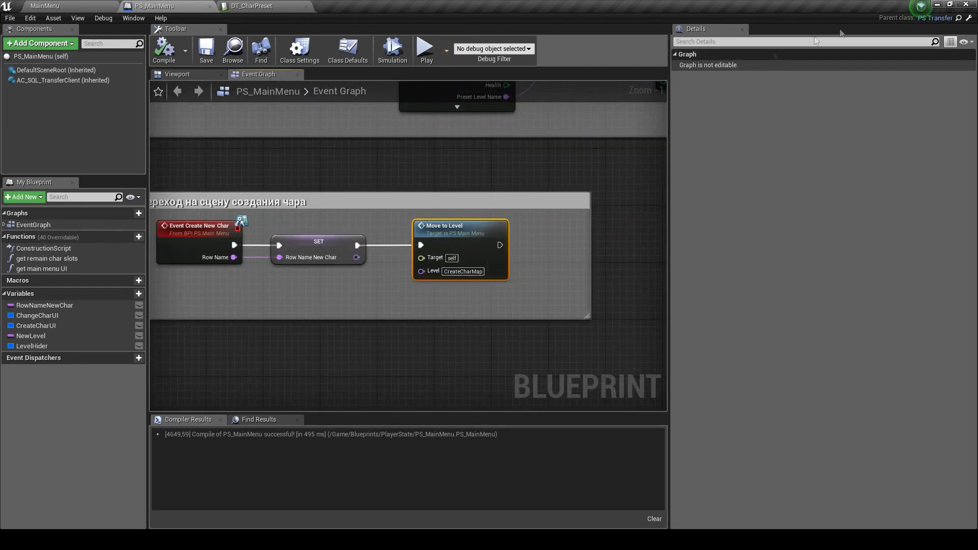
scroll(287, 221, down, 4)
mouse_move(306, 244)
right_down()
mouse_move(370, 286)
mouse_move(540, 284)
right_up()
scroll(370, 286, up, 2)
scroll(370, 287, up, 2)
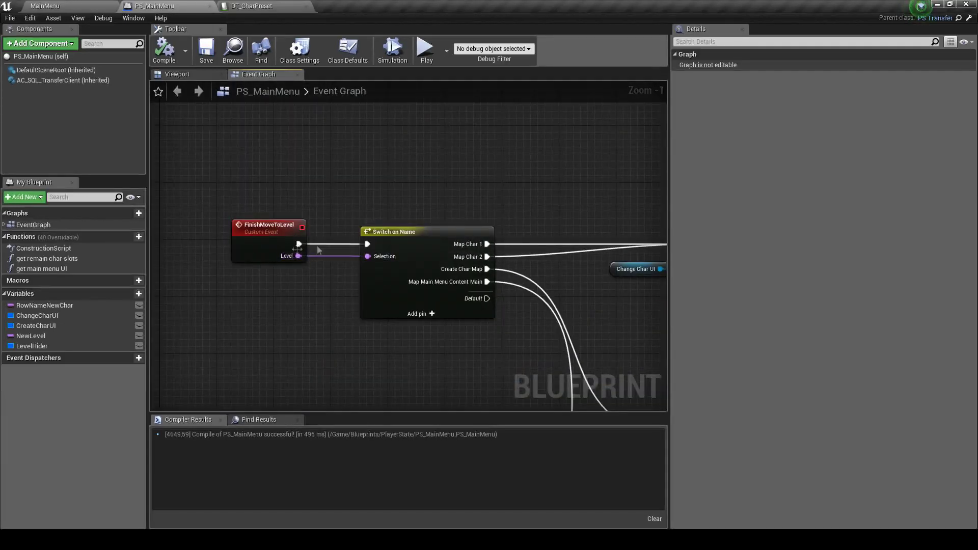
scroll(389, 218, down, 1)
mouse_move(388, 218)
right_down()
mouse_move(385, 305)
mouse_move(496, 303)
mouse_move(386, 292)
mouse_move(574, 115)
right_up()
scroll(386, 292, down, 1)
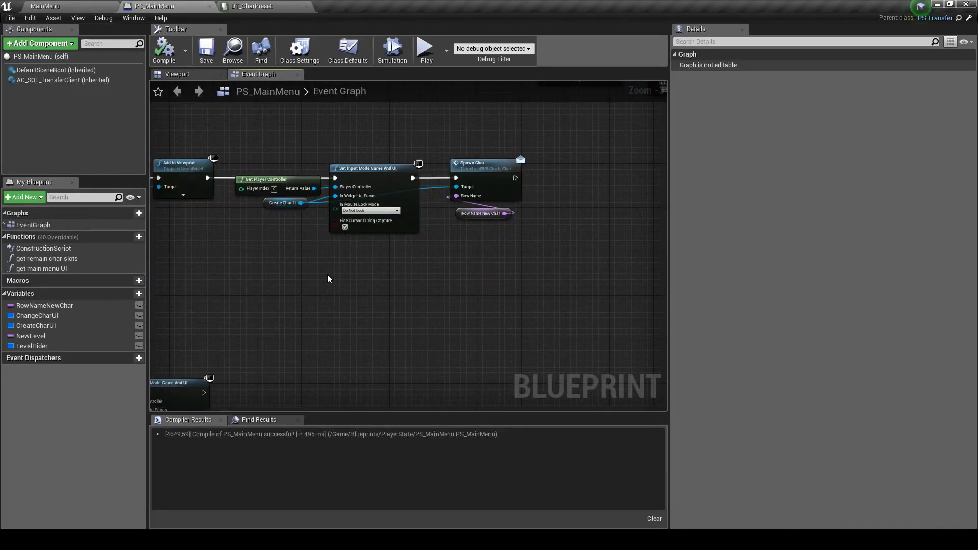
scroll(327, 275, up, 1)
right_drag(329, 279, 546, 329)
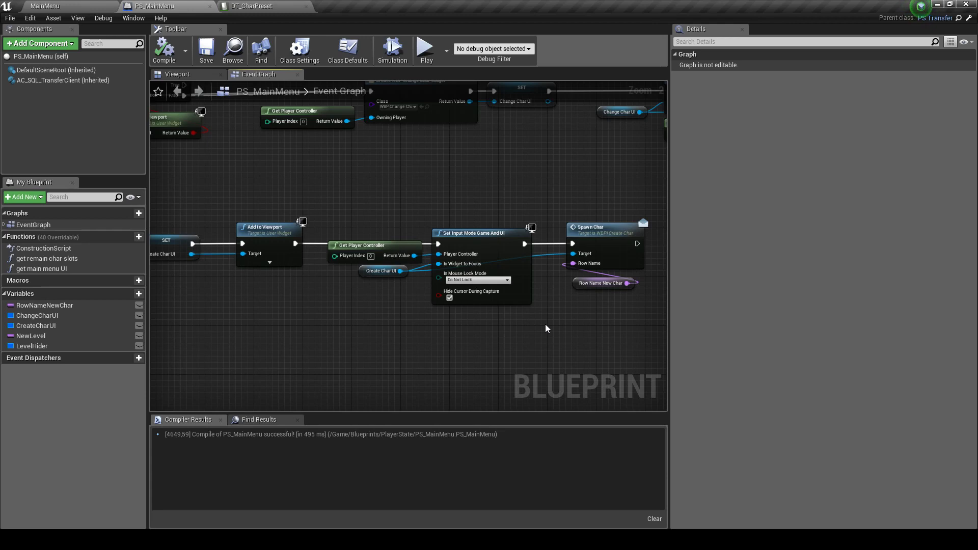
scroll(497, 268, down, 2)
right_drag(498, 269, 331, 266)
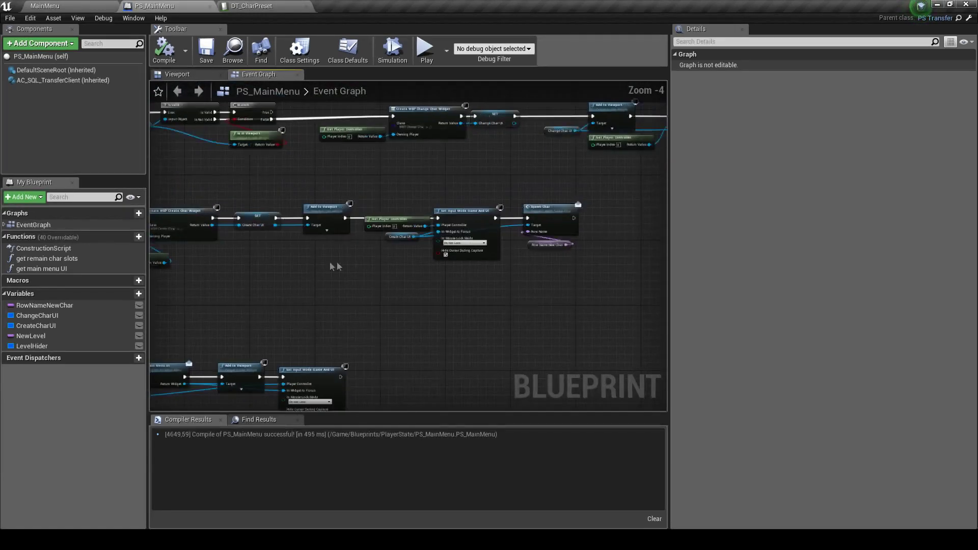
scroll(565, 234, up, 5)
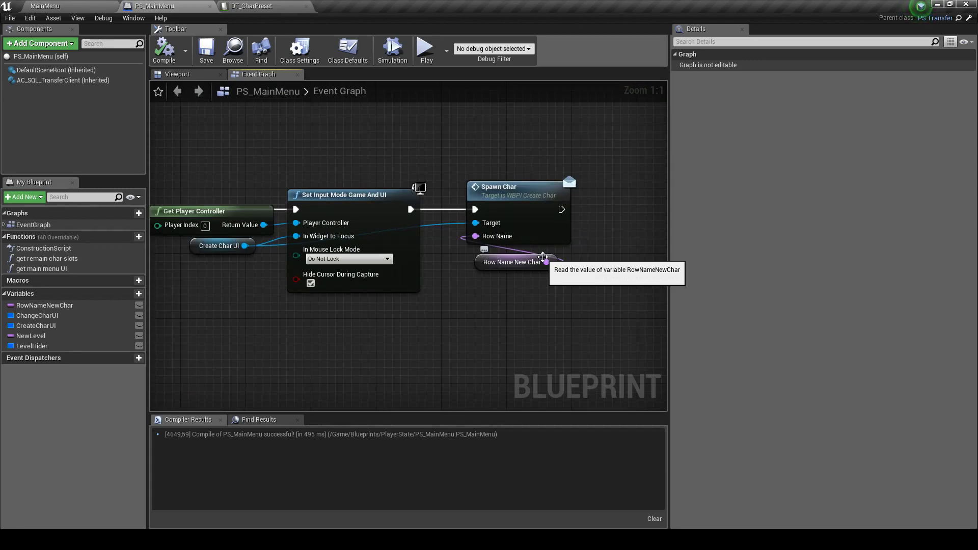
Step: Inspect the Spawn Char node and the Create Char UI variable's properties
click(543, 240)
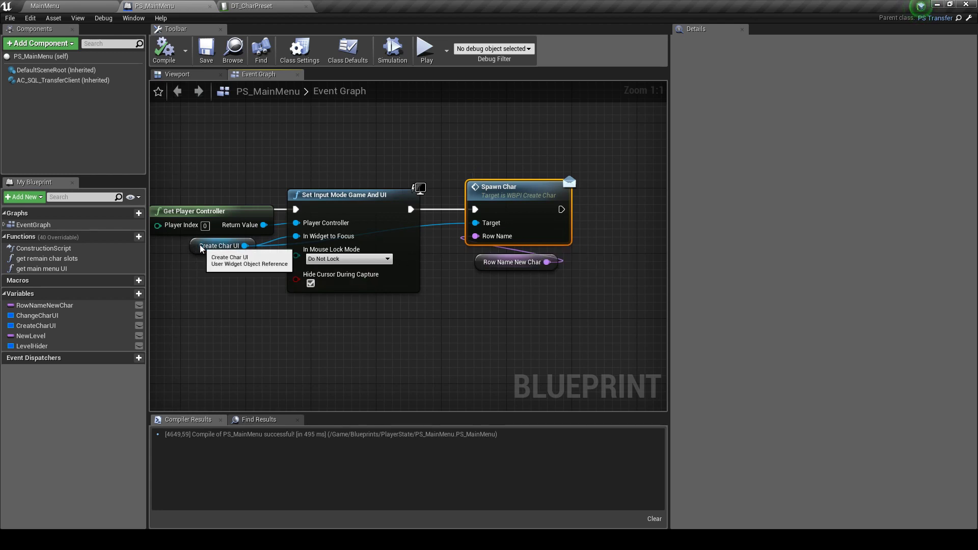
click(217, 247)
right_drag(363, 284, 455, 277)
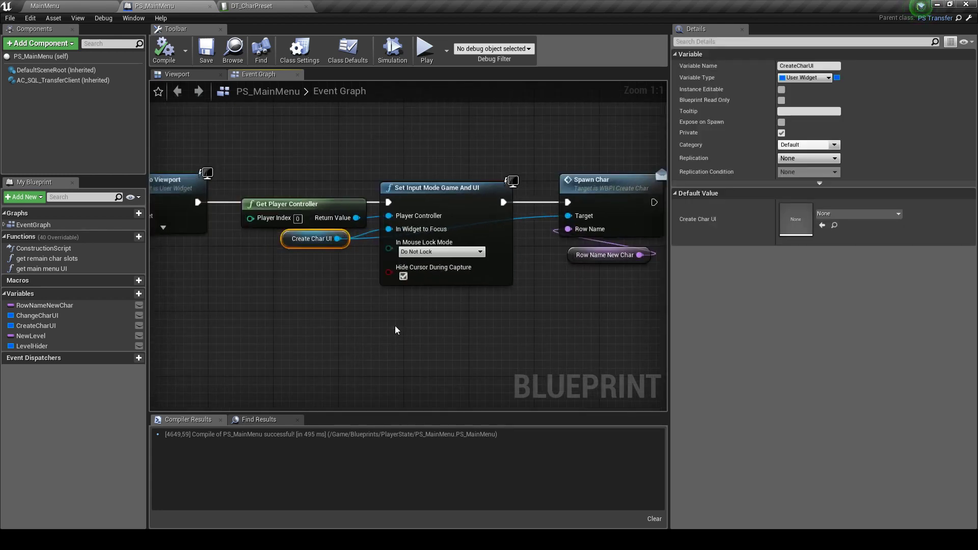
Step: Return to the MainMenu level editor and browse the Content Browser
click(102, 5)
click(65, 388)
scroll(92, 489, down, 5)
scroll(60, 496, down, 3)
scroll(60, 496, down, 3)
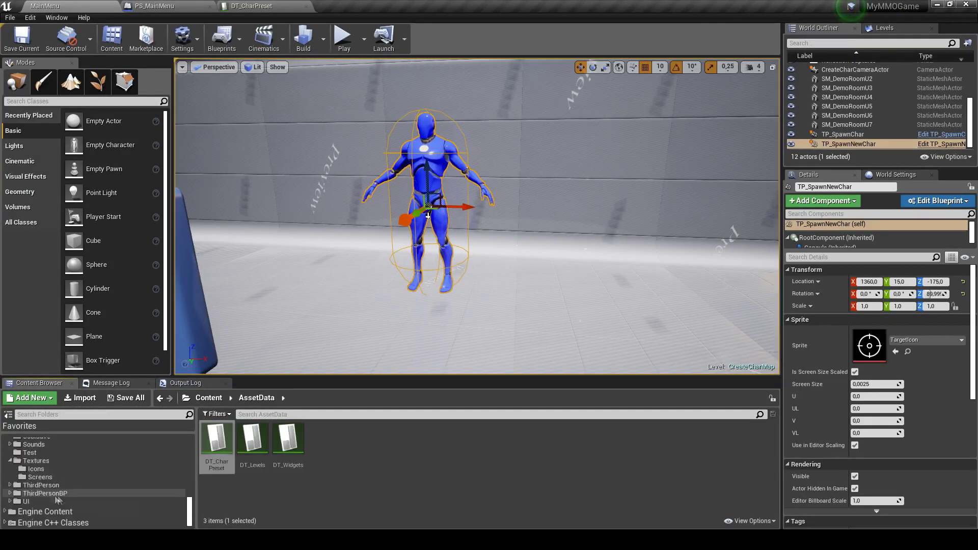
Step: Open WBP_CreateChar from the UI folder and switch to its Graph view
click(52, 493)
click(53, 502)
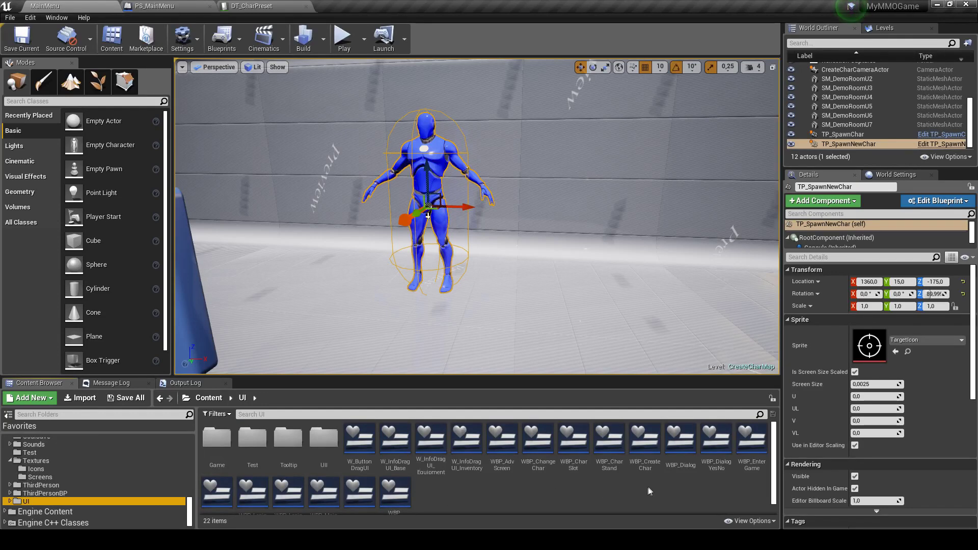
double_click(652, 458)
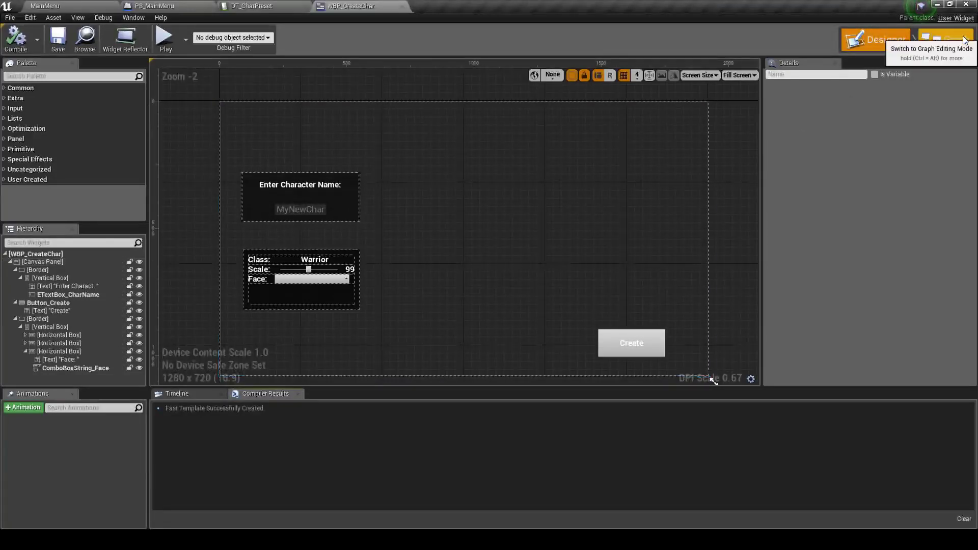
click(946, 40)
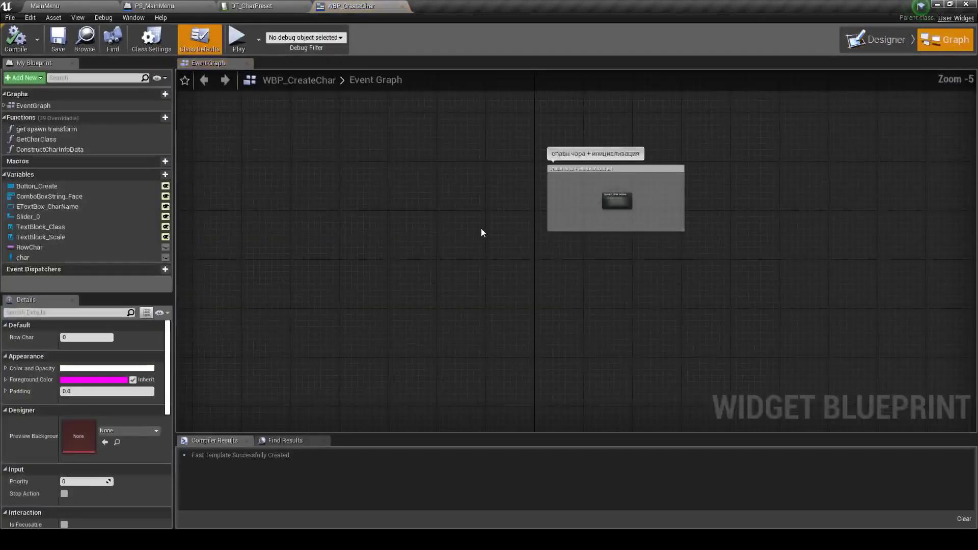
Step: Open the collapsed Spawn Char Nodes graph and review its Spawn Local Char, SetText and ForLoop nodes
scroll(398, 247, up, 5)
double_click(317, 254)
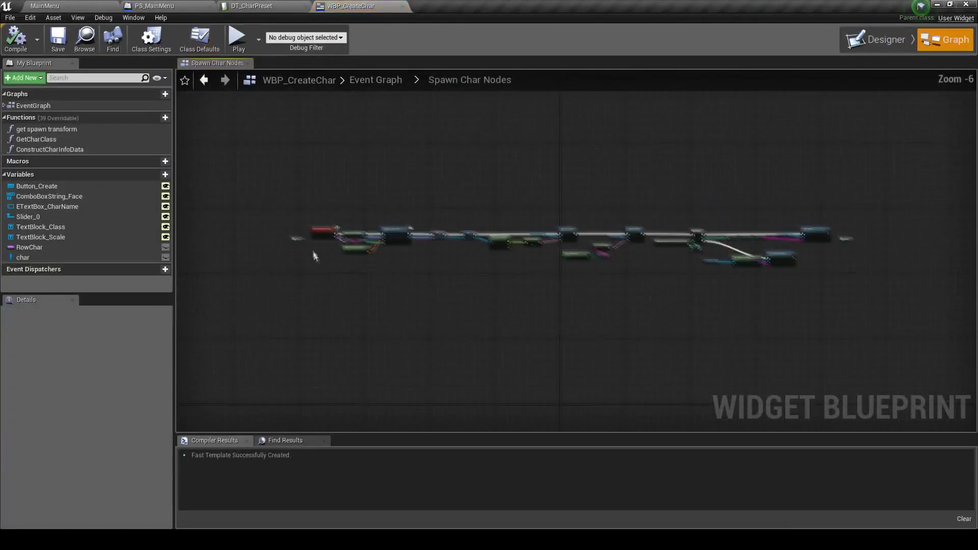
scroll(314, 256, up, 6)
right_drag(444, 312, 263, 305)
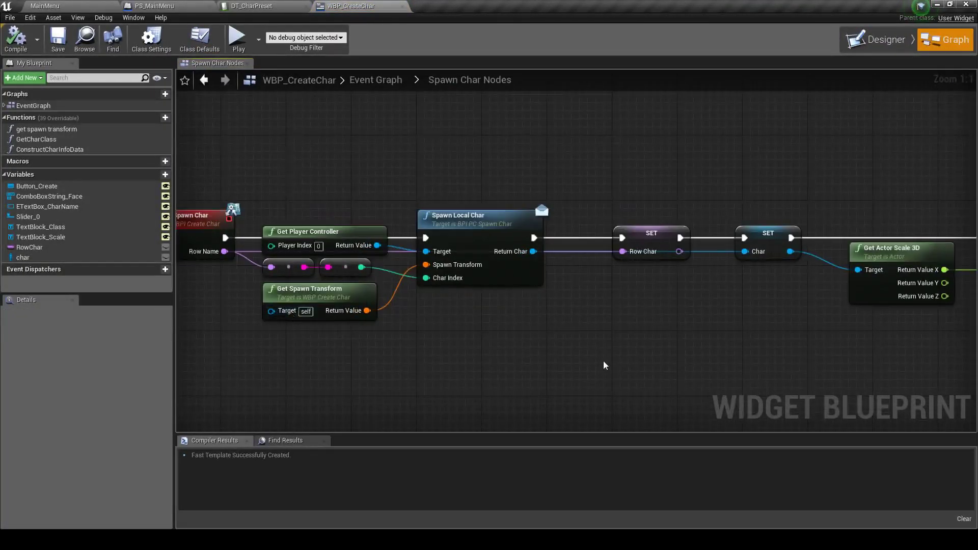
scroll(716, 340, down, 3)
right_drag(712, 331, 585, 323)
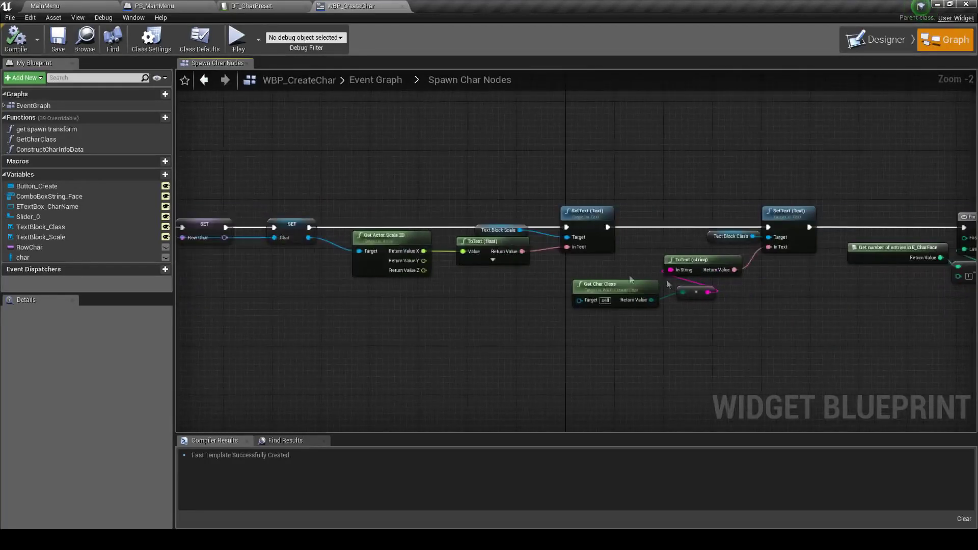
right_drag(647, 287, 412, 285)
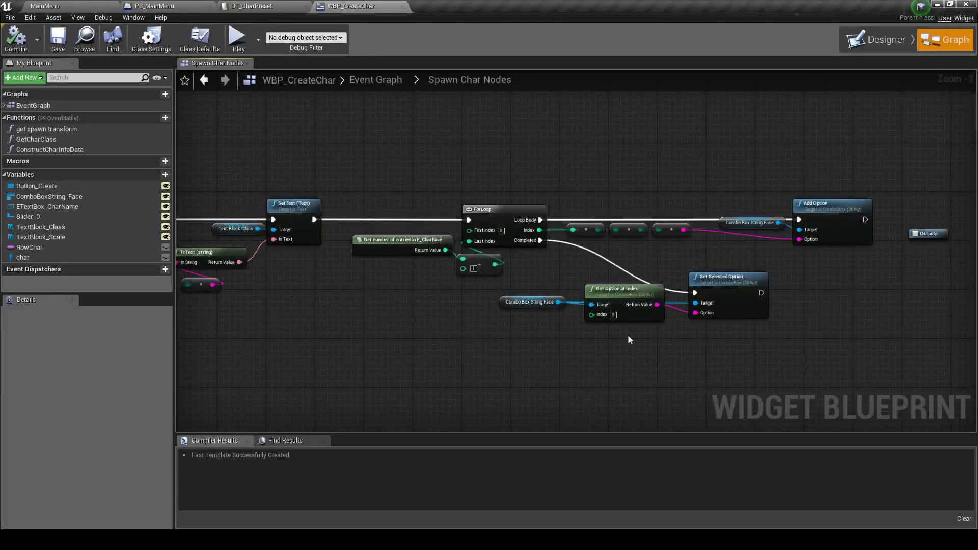
scroll(628, 334, down, 4)
scroll(593, 297, up, 6)
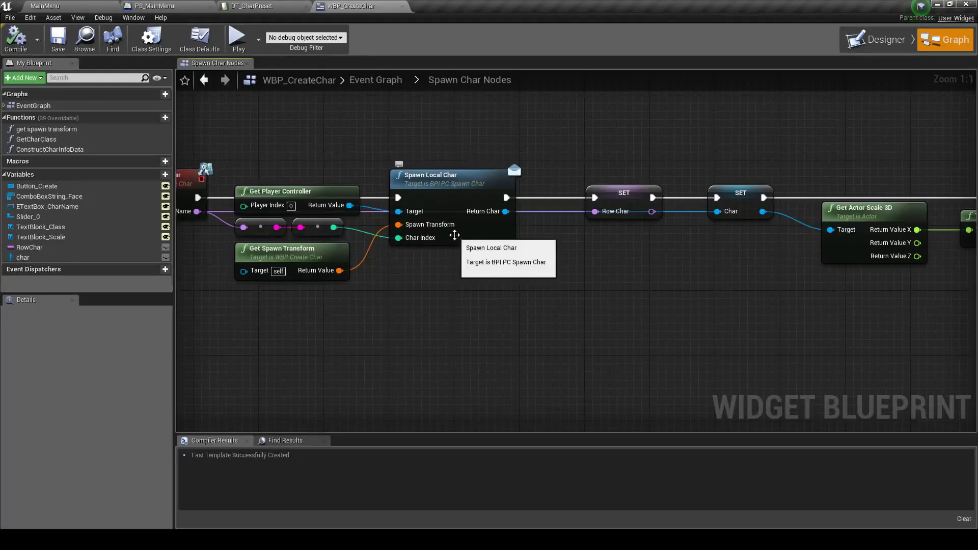
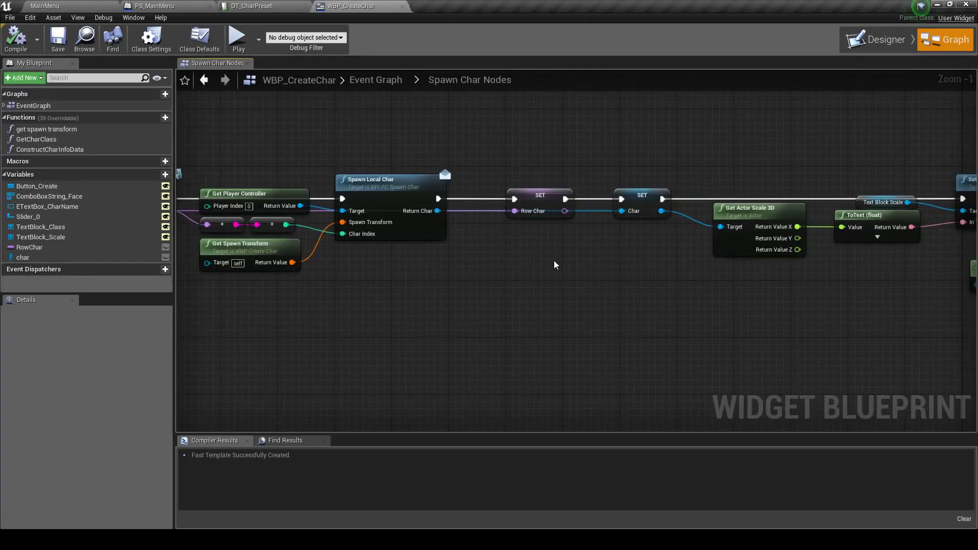
Step: Bring the Event Spawn Char node into view, then display the DT_CharPreset data table
right_drag(470, 244, 557, 284)
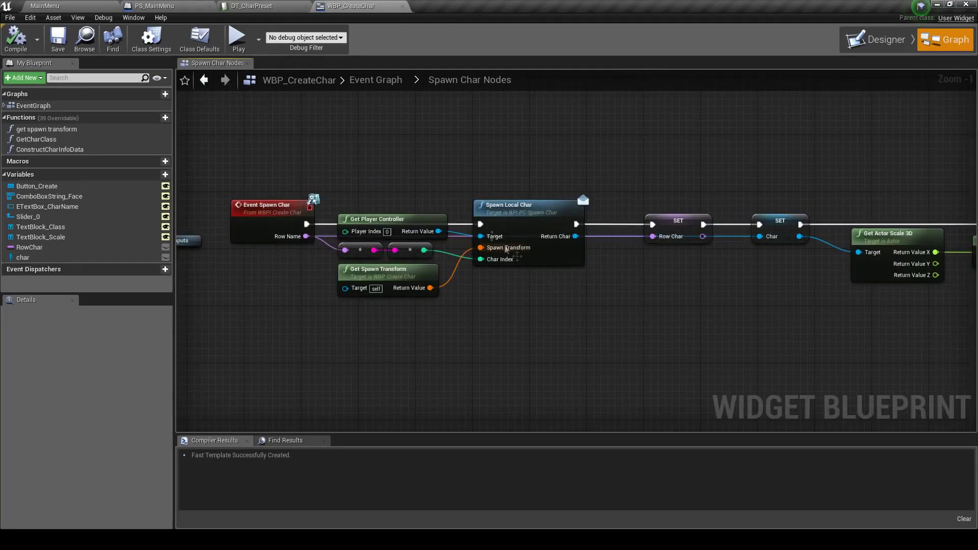
click(268, 10)
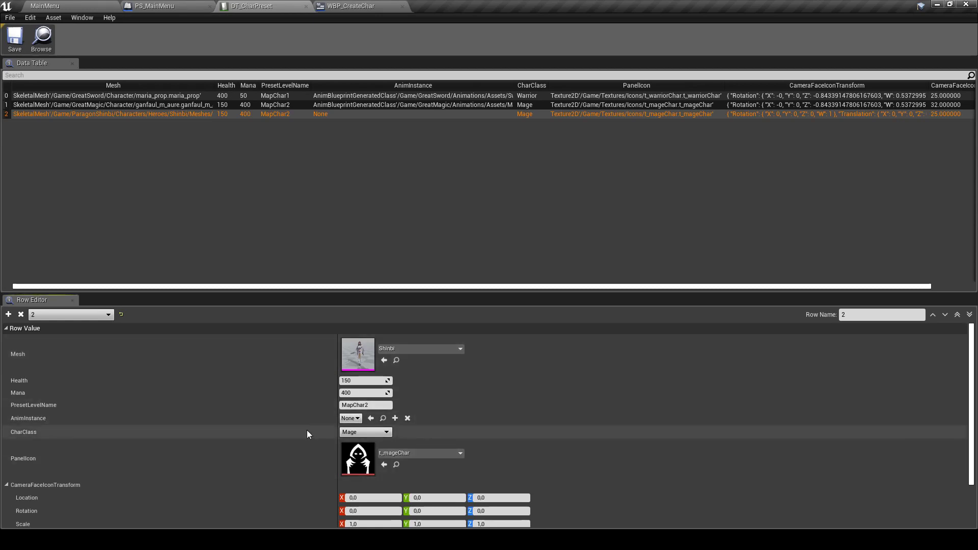
Step: Compare DT_CharPreset row 1 with row 2, Shinbi, in the Row Editor
click(77, 106)
click(78, 114)
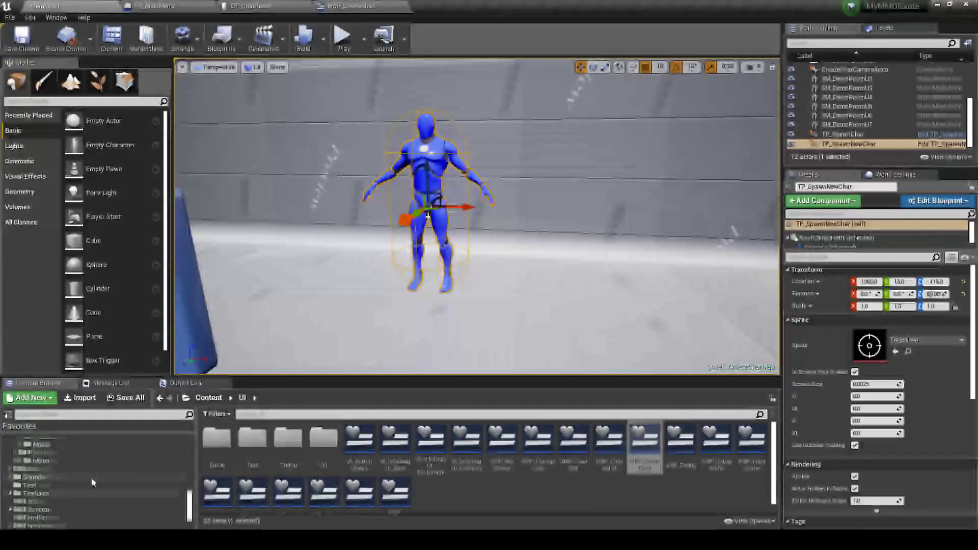
scroll(91, 478, up, 5)
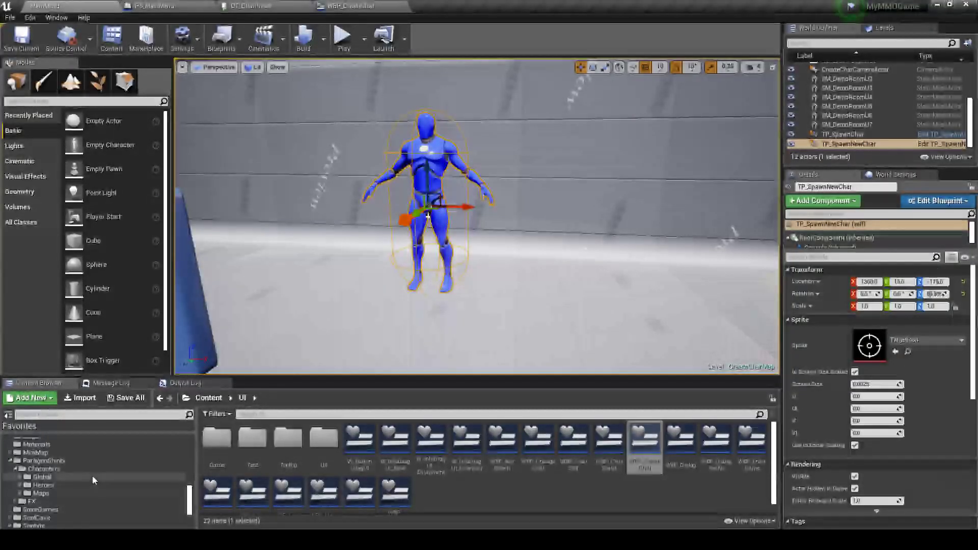
Step: Browse ParagonShinbi, Blueprints/Other and AssetData, then open S_CharPreset from Blueprints > Struct
click(97, 479)
scroll(116, 461, up, 10)
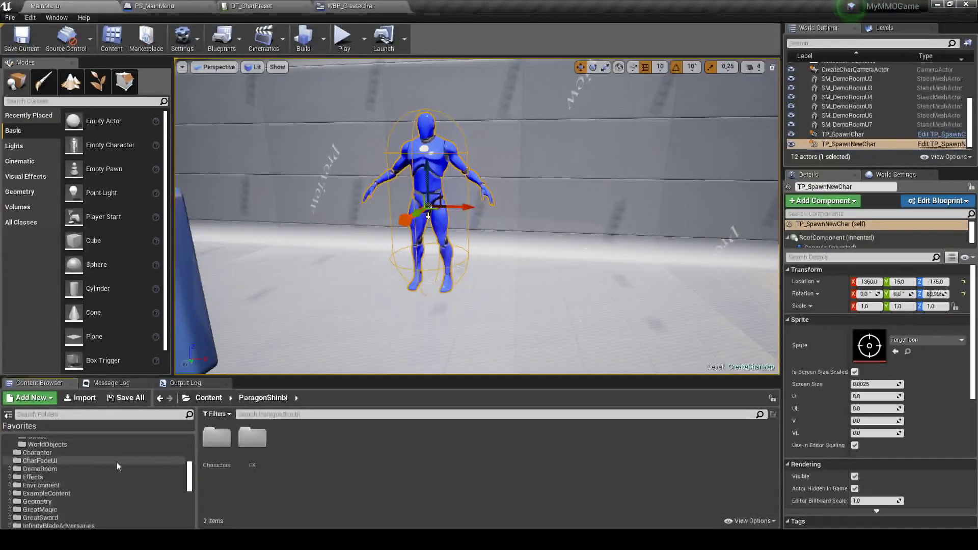
click(110, 452)
scroll(112, 451, up, 4)
scroll(113, 452, up, 2)
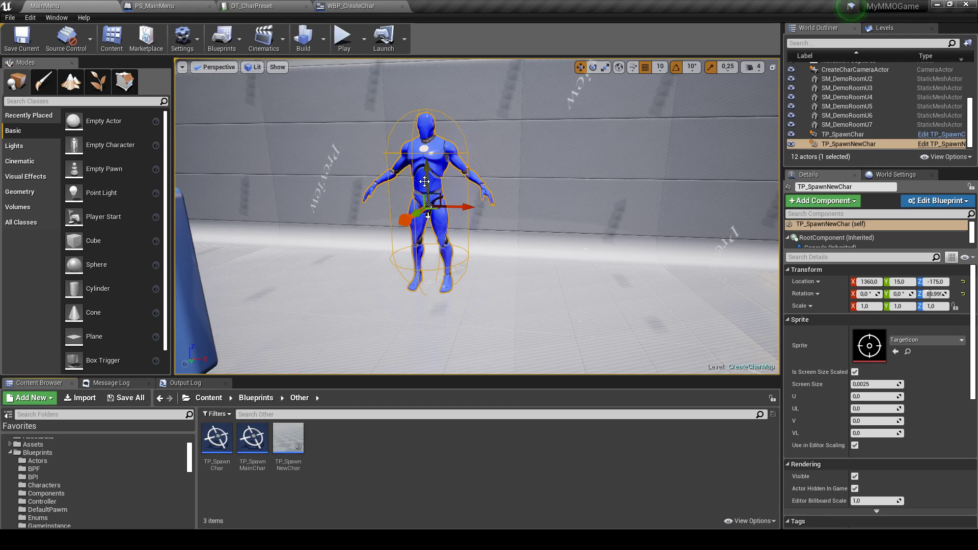
click(93, 450)
scroll(108, 452, up, 1)
click(119, 461)
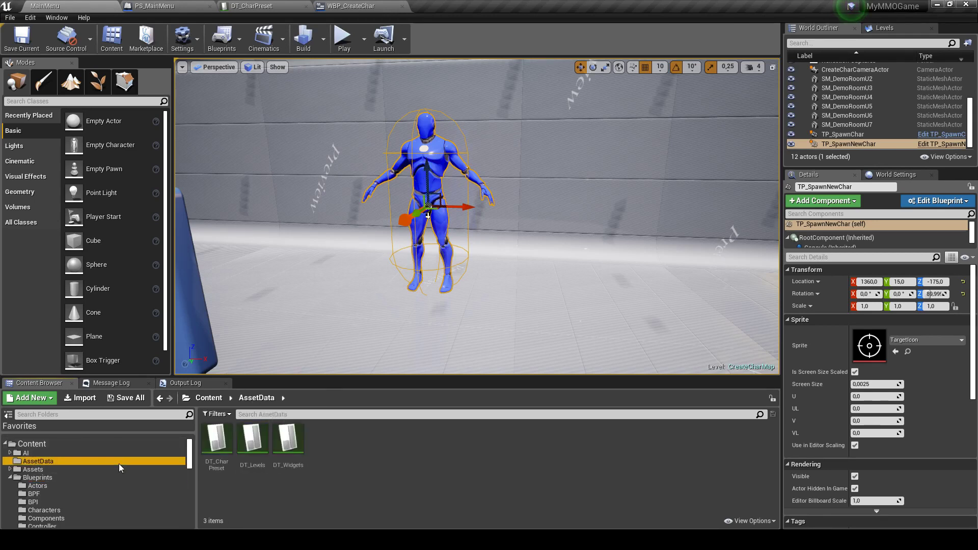
scroll(131, 479, down, 3)
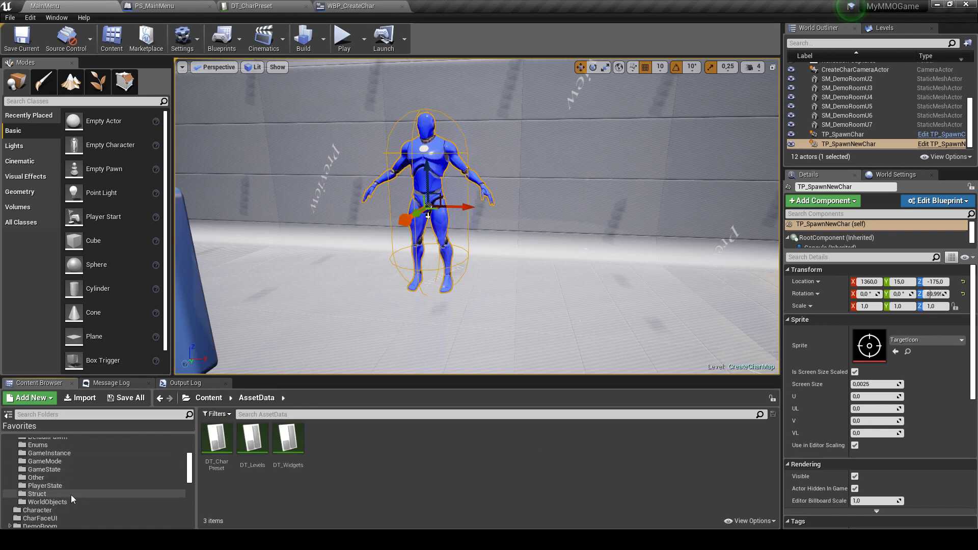
click(79, 495)
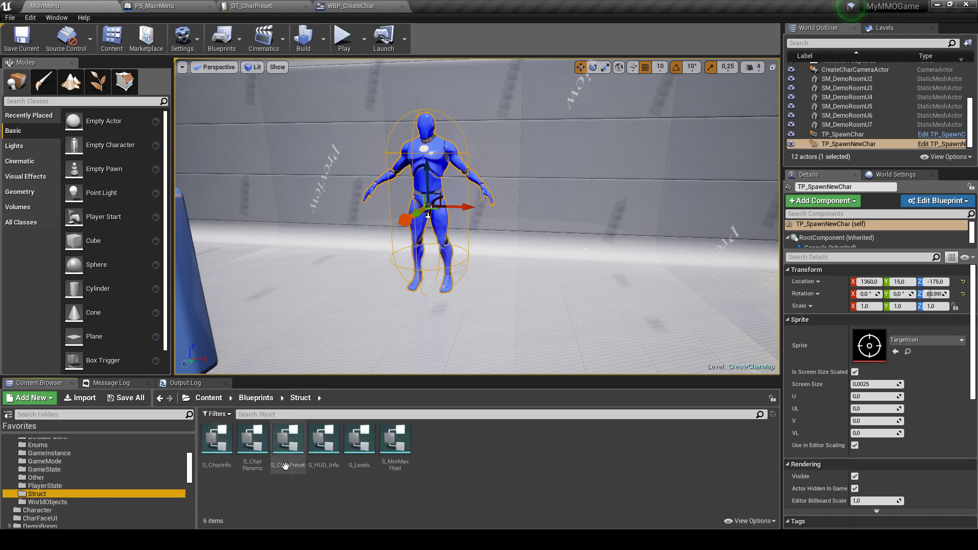
double_click(289, 439)
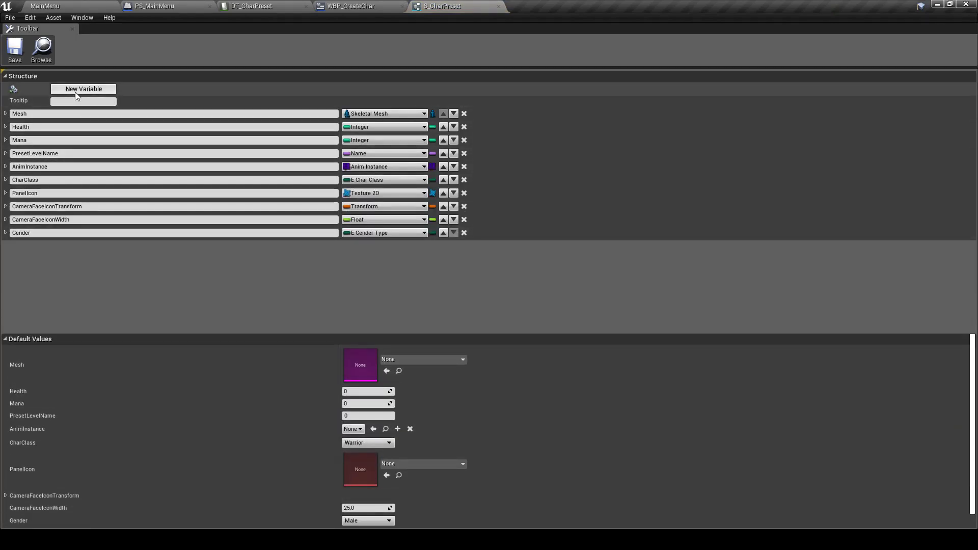
Step: Add a CreateCharAnimInstance variable typed as an Anim Instance class reference to S_CharPreset
click(76, 90)
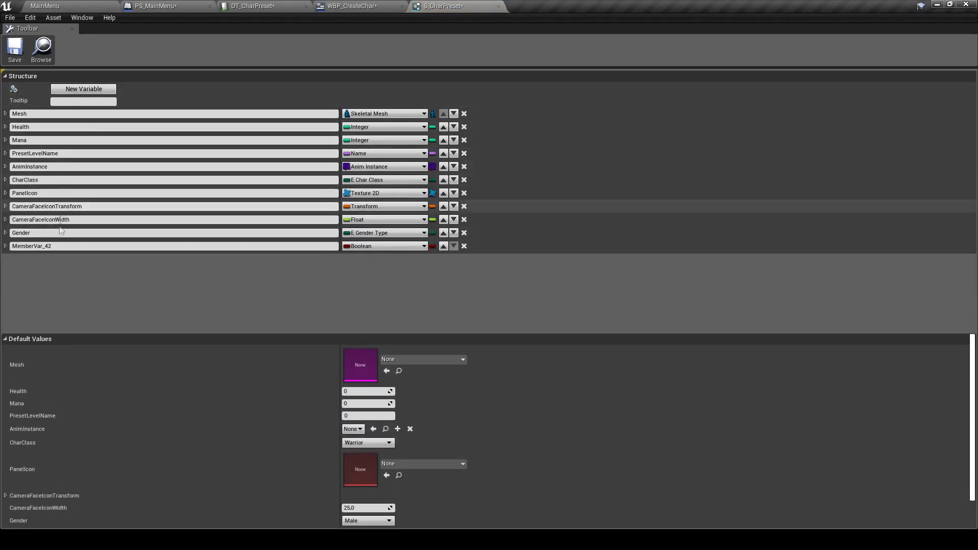
click(319, 246)
text(CreateCha)
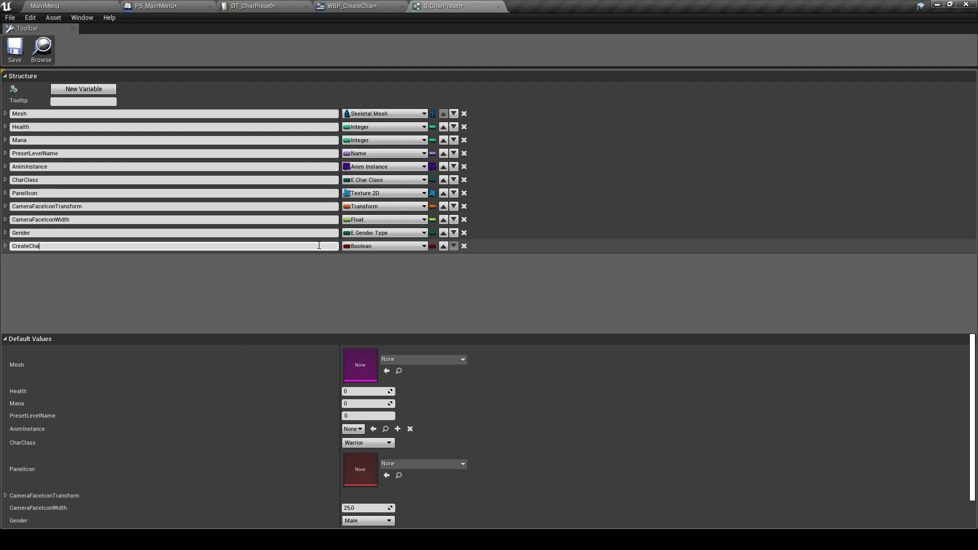
text(rAnimInstance)
key(Return)
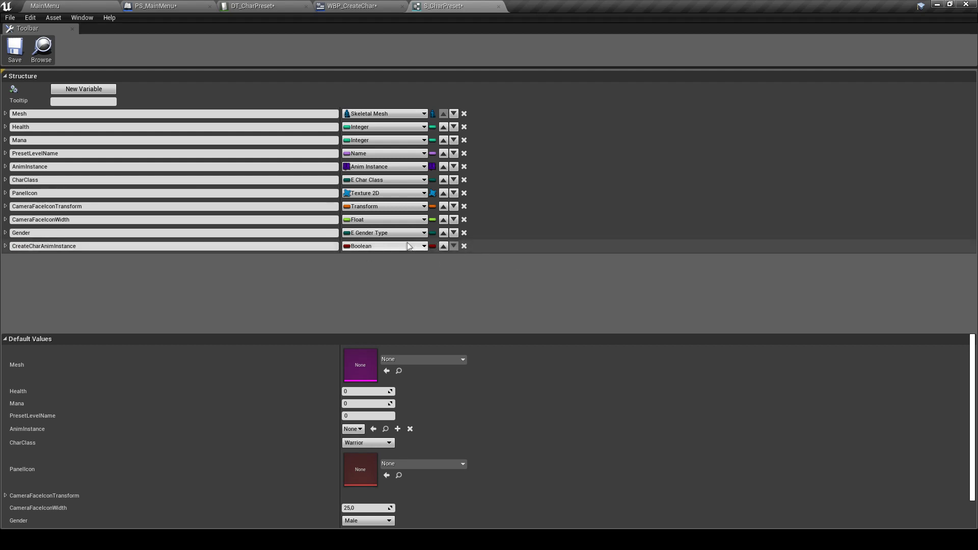
click(395, 246)
text(animin)
key(Right)
key(Down)
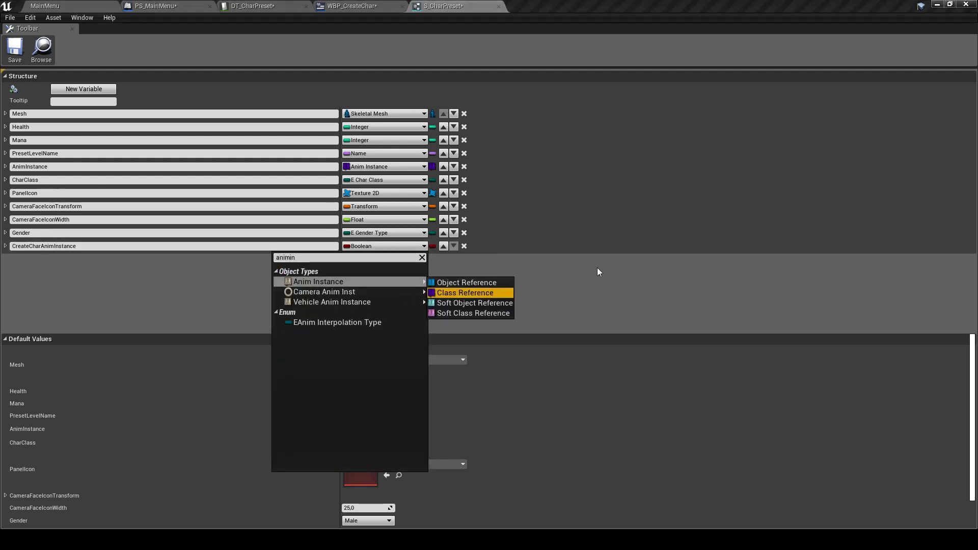
key(Return)
Step: Move CreateCharAnimInstance up six rows so it sits just above AnimInstance
click(445, 247)
click(445, 234)
click(445, 220)
click(444, 206)
click(444, 194)
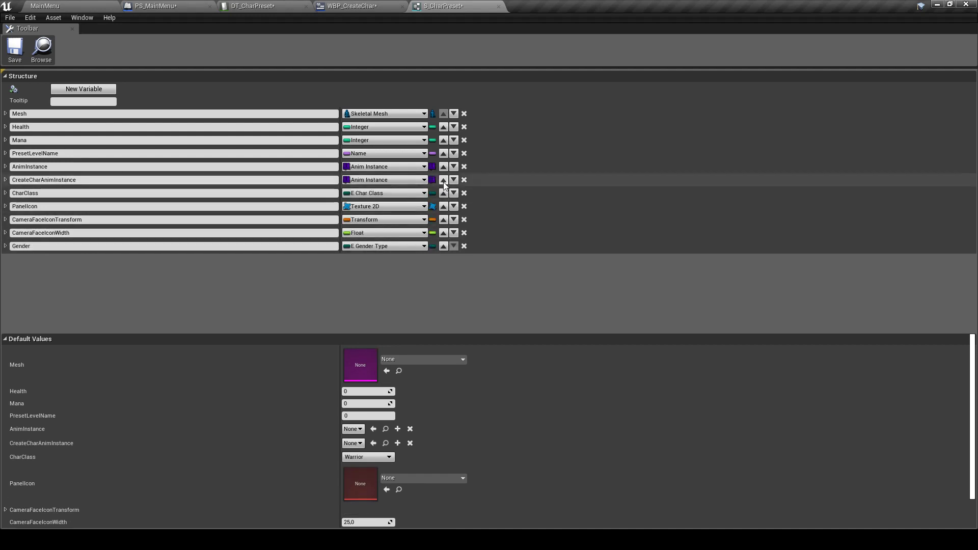
click(443, 180)
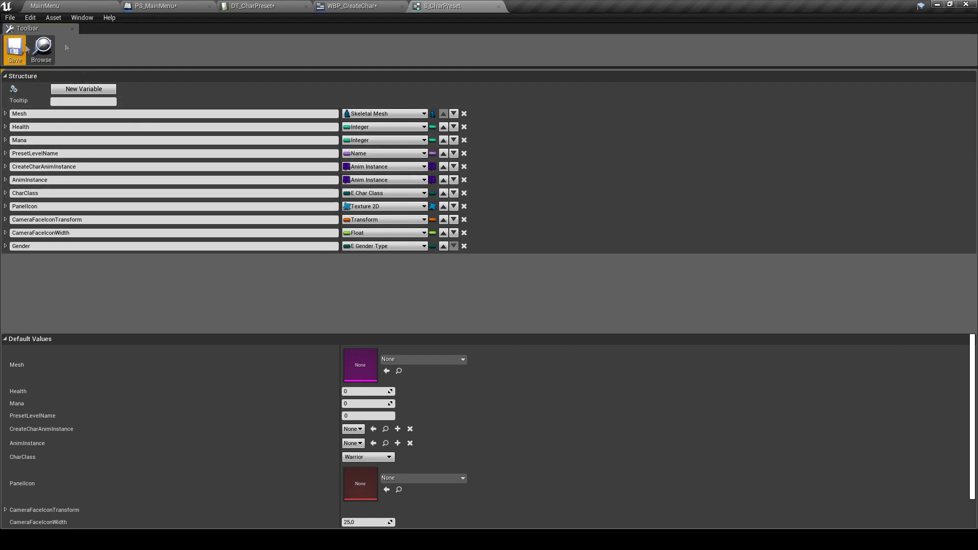
click(347, 6)
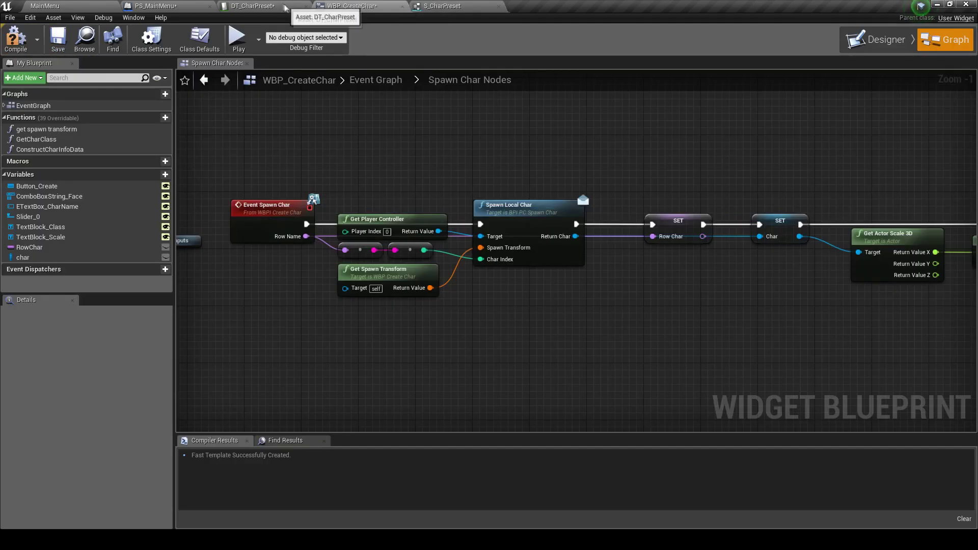
Step: Compile the WBP_CreateChar and PS_MainMenu blueprints from the File menu
click(10, 17)
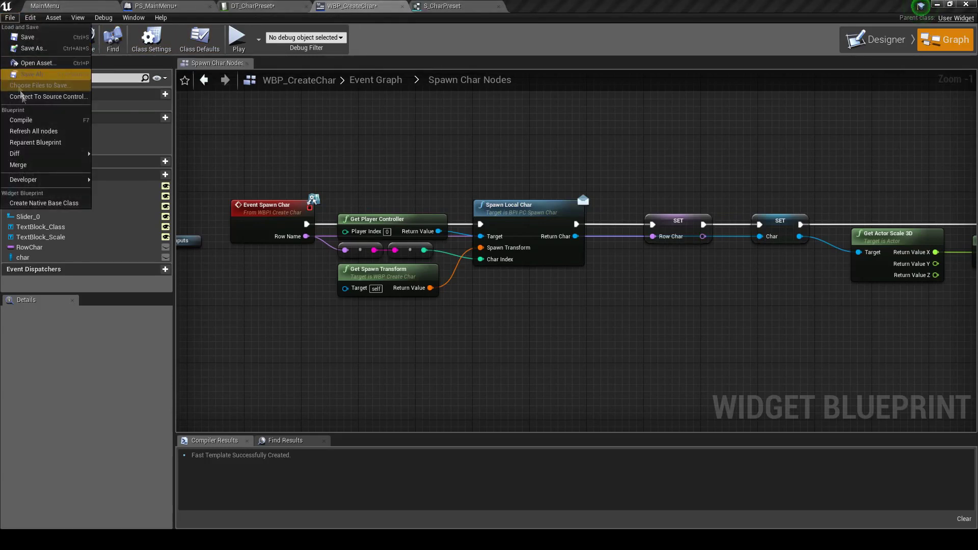
click(23, 140)
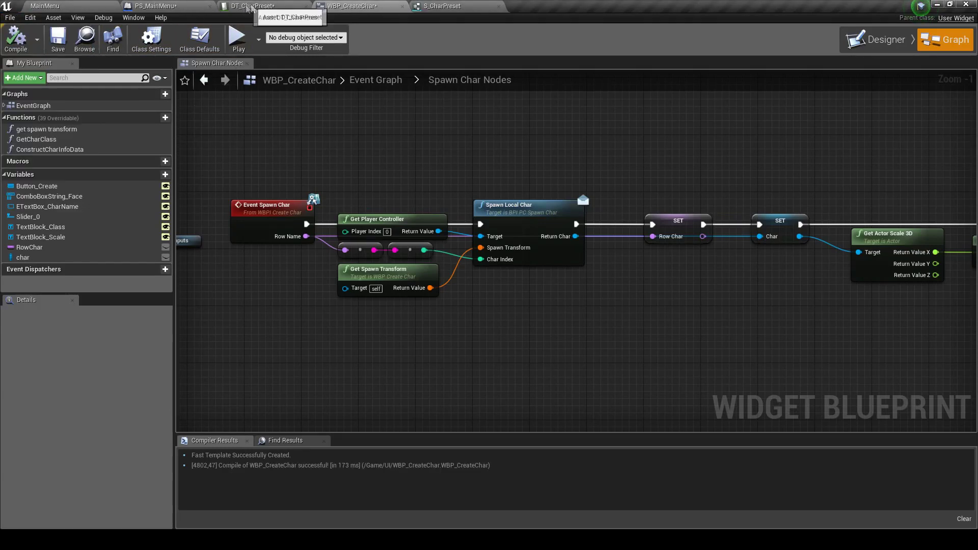
click(155, 6)
click(5, 20)
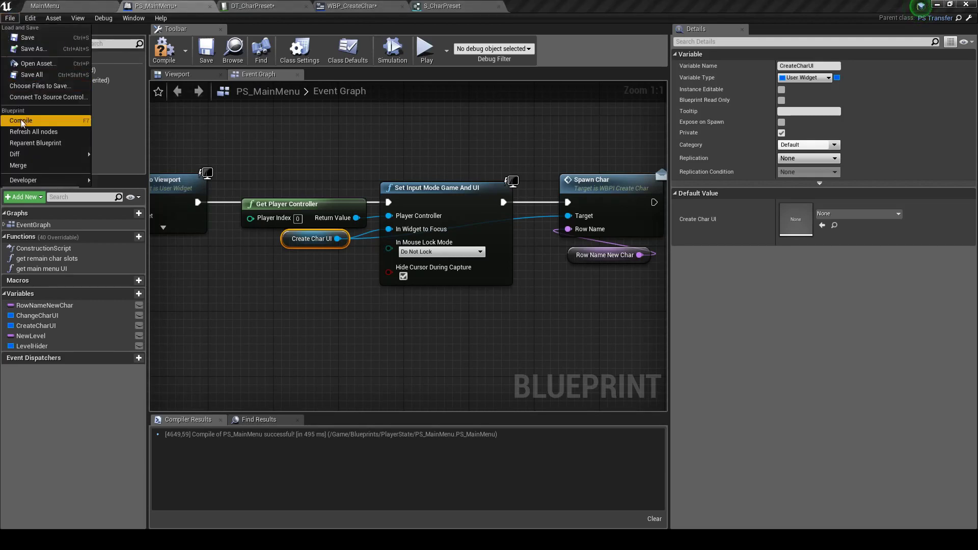
click(23, 121)
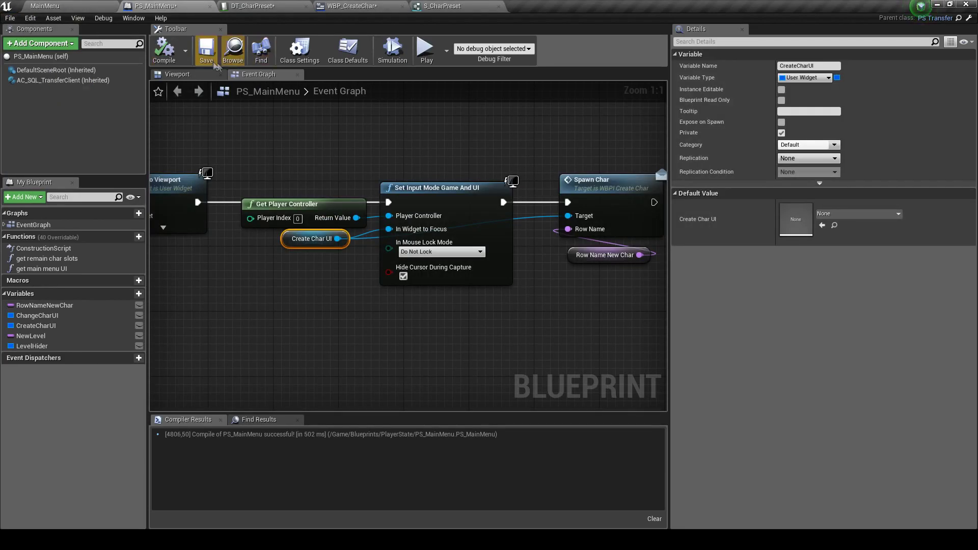
Step: Save the DT_CharPreset data table and the WBP_CreateChar blueprint
click(256, 6)
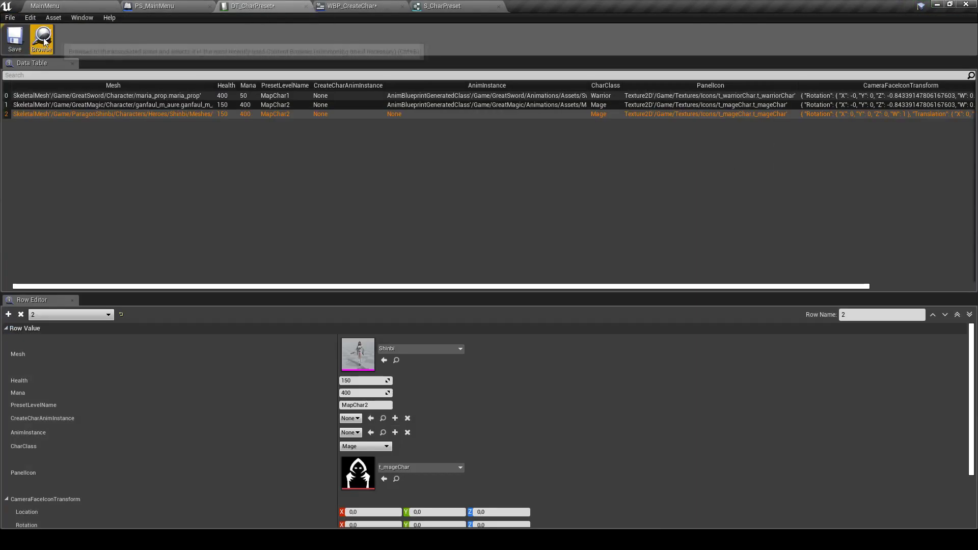
click(41, 41)
click(245, 6)
click(14, 39)
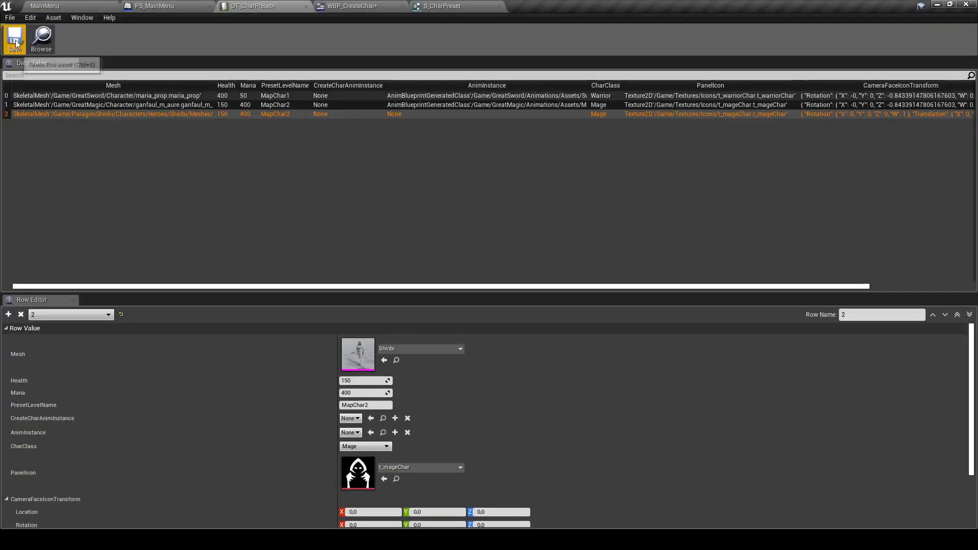
click(442, 6)
click(352, 6)
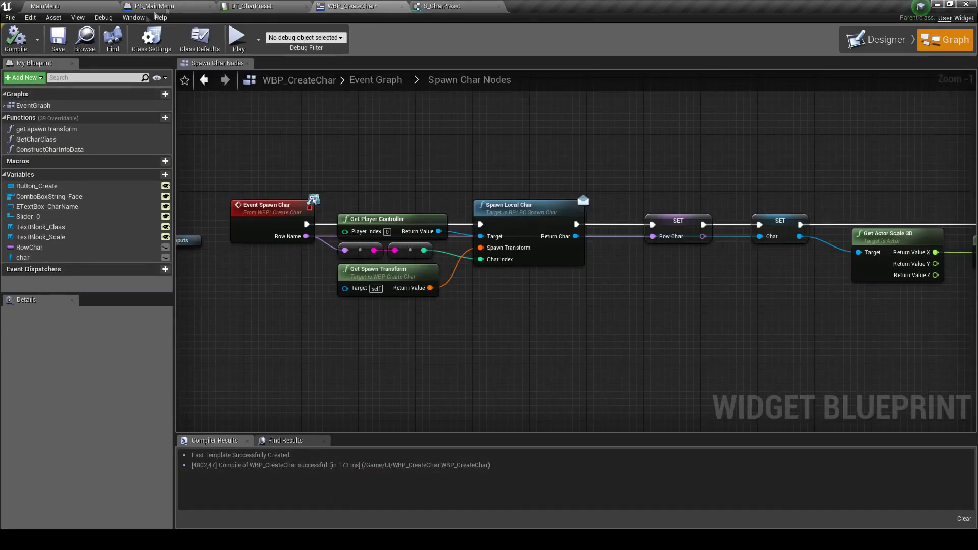
click(58, 40)
Step: Rearrange the Spawn Char Nodes graph, moving the Outputs node to the upper left
right_drag(619, 217, 436, 223)
drag(389, 245, 484, 346)
click(469, 389)
scroll(398, 334, down, 2)
right_drag(397, 329, 374, 319)
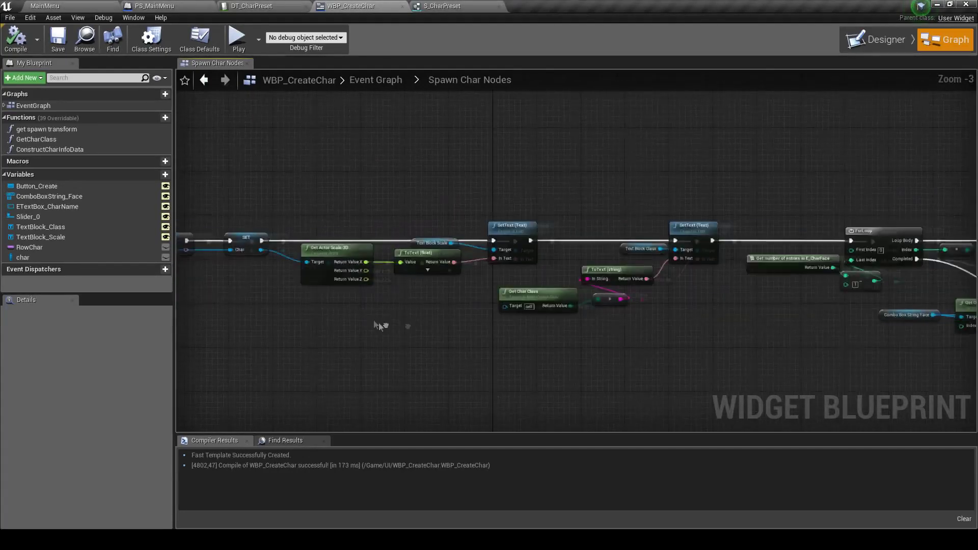
scroll(280, 284, down, 1)
scroll(425, 280, up, 2)
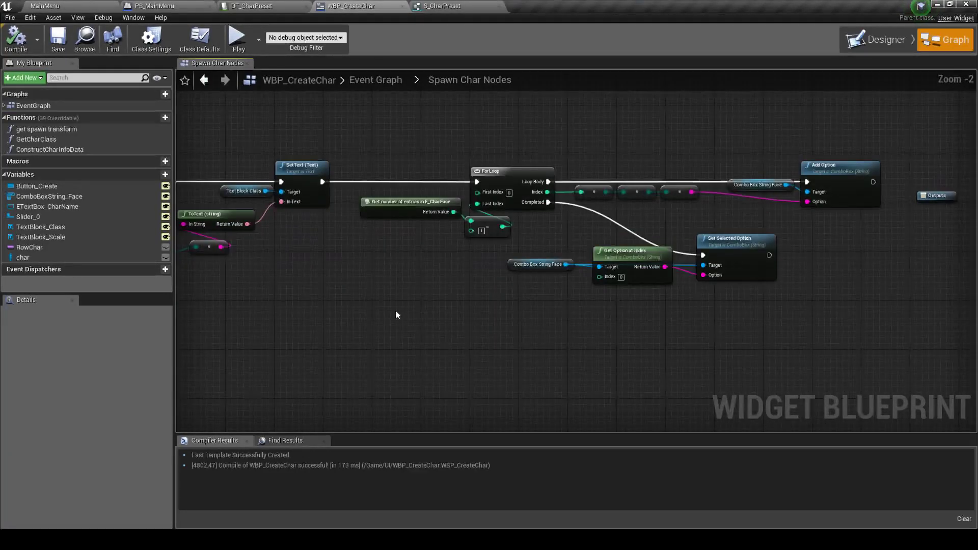
scroll(393, 311, down, 3)
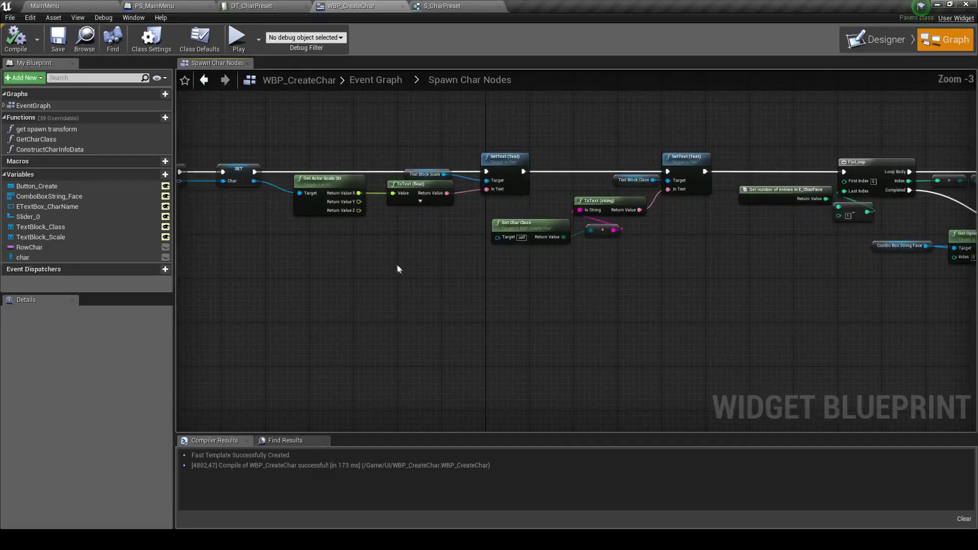
scroll(212, 260, up, 2)
drag(742, 218, 524, 138)
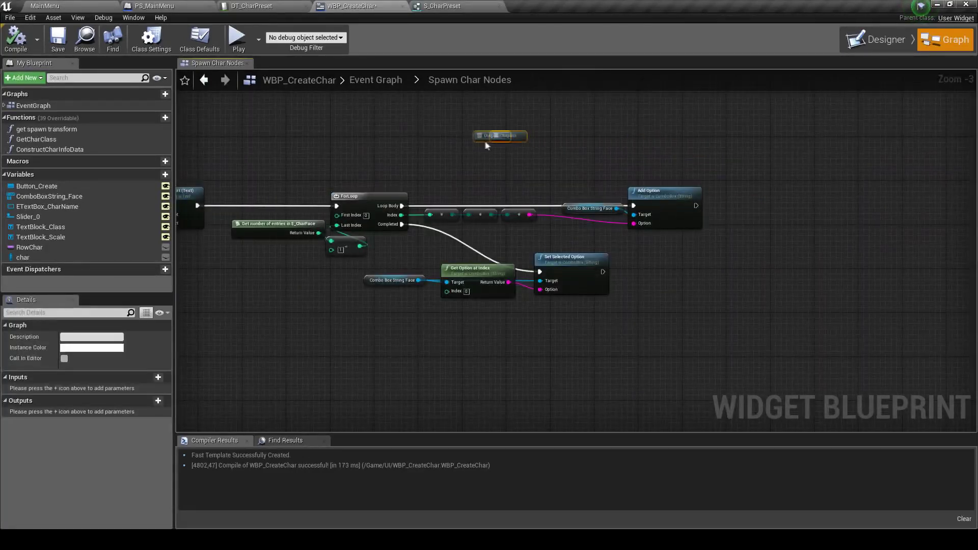
scroll(720, 172, down, 2)
drag(720, 172, 286, 141)
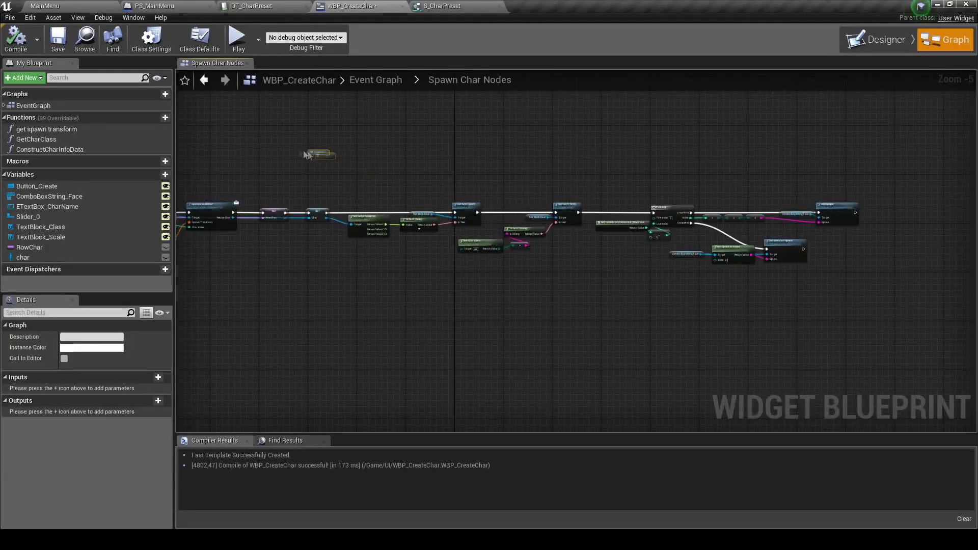
right_drag(288, 211, 253, 195)
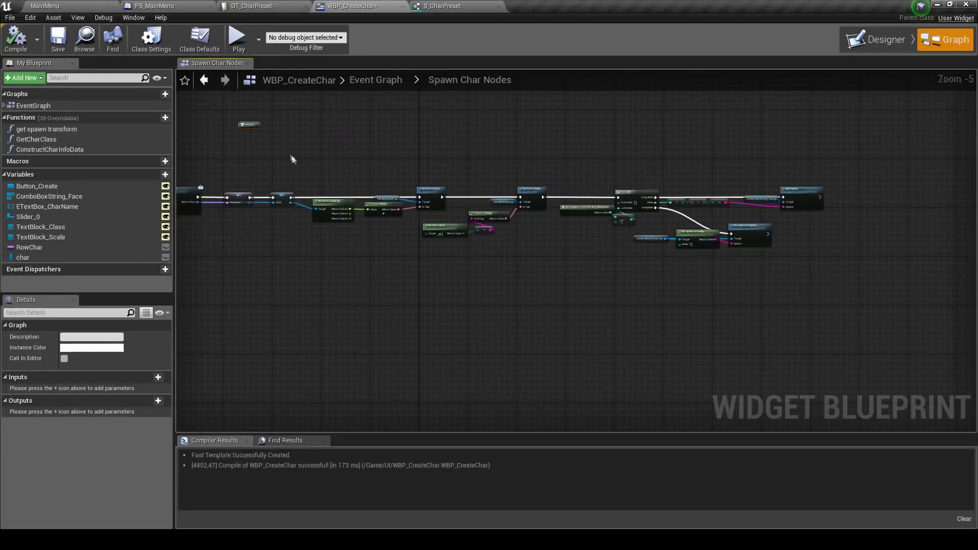
scroll(300, 159, up, 2)
click(260, 231)
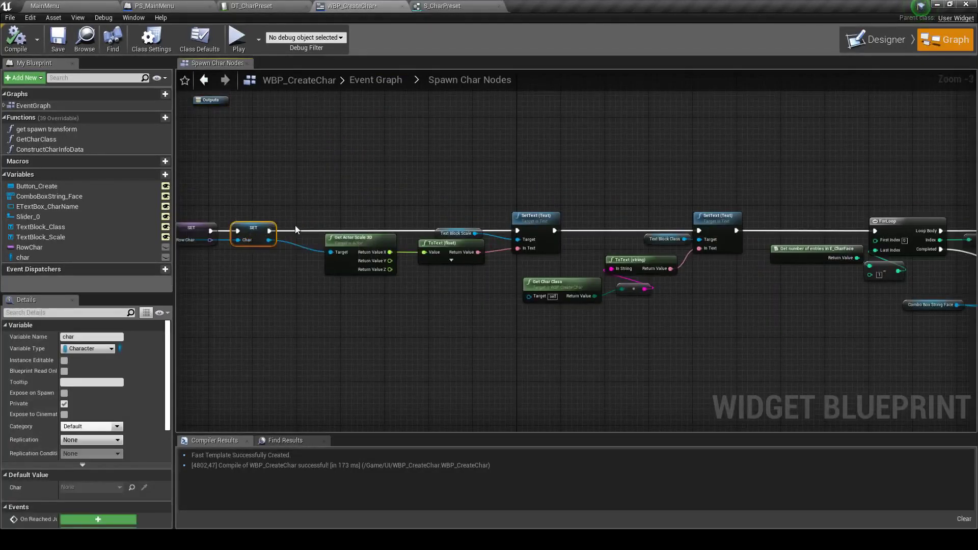
scroll(297, 231, down, 1)
scroll(297, 230, down, 1)
drag(321, 173, 812, 306)
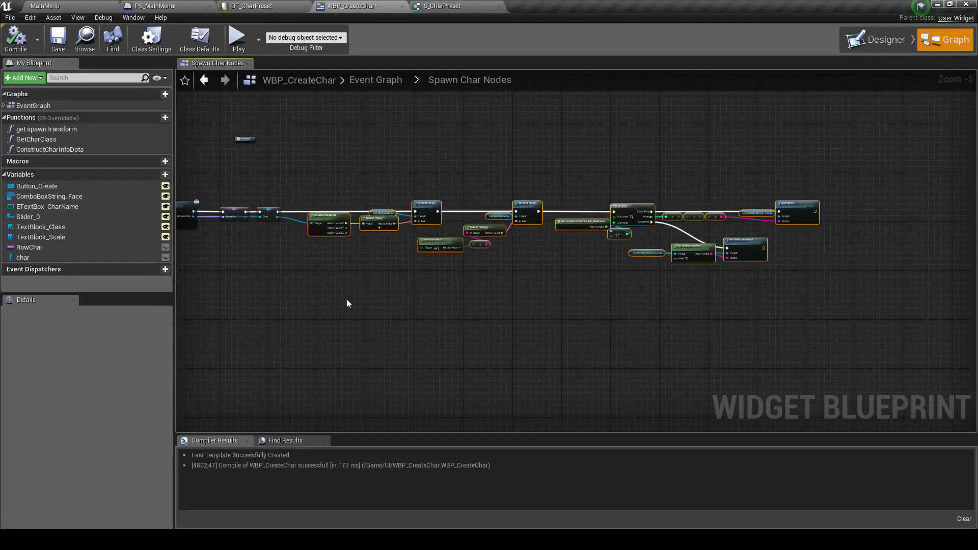
scroll(454, 267, up, 1)
scroll(458, 285, up, 1)
scroll(627, 343, down, 2)
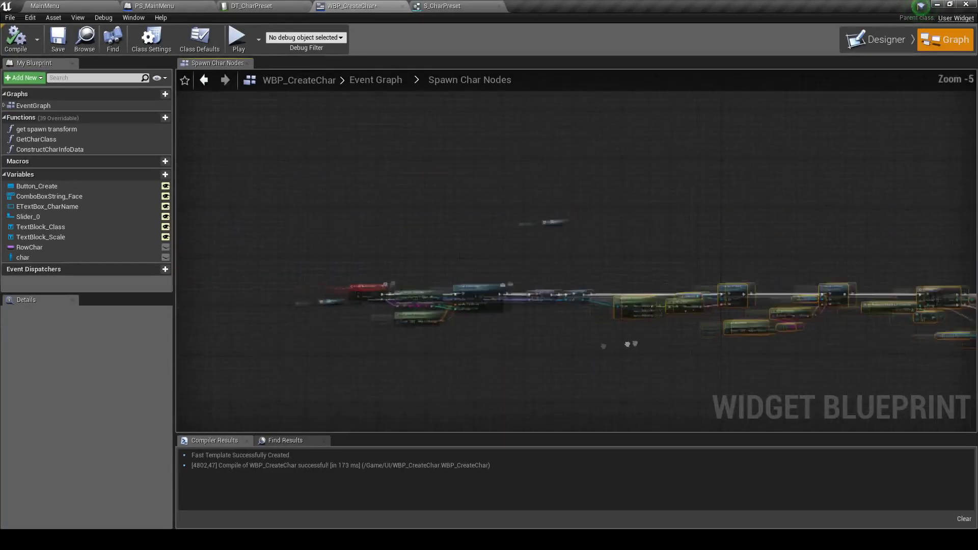
scroll(521, 327, up, 2)
drag(225, 276, 194, 195)
click(344, 238)
scroll(351, 204, down, 1)
scroll(396, 196, up, 1)
scroll(461, 236, up, 1)
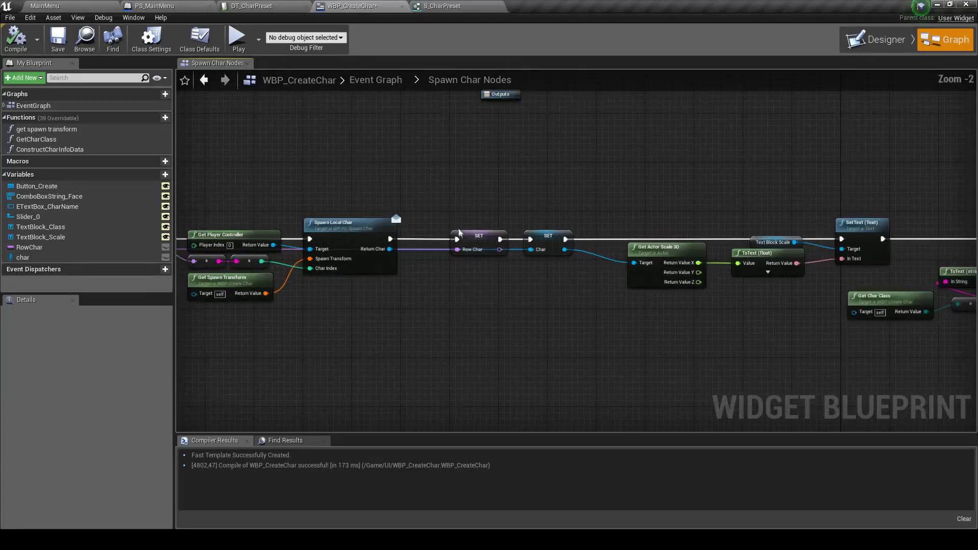
click(448, 236)
right_drag(506, 293, 406, 252)
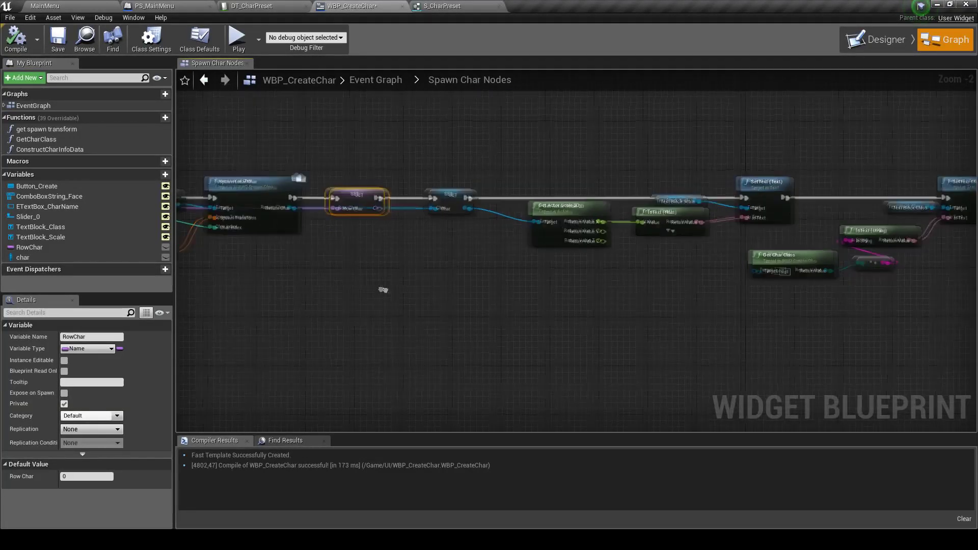
right_drag(391, 306, 460, 320)
right_drag(299, 304, 416, 283)
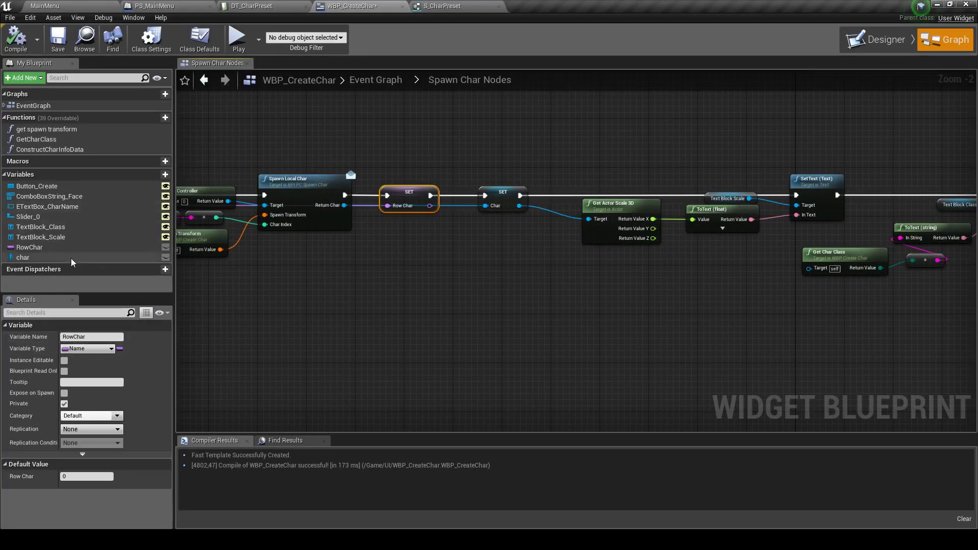
mouse_move(23, 258)
mouse_down()
mouse_move(292, 354)
mouse_move(367, 354)
mouse_up()
Step: Place a getter for the char variable and pull a Get Mesh node from it
click(293, 355)
text(skeleta)
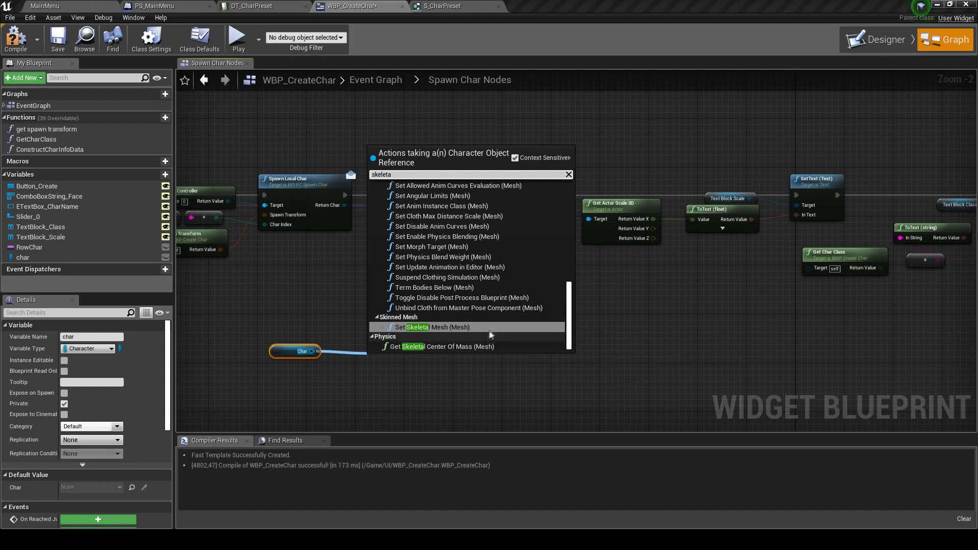
mouse_move(569, 326)
mouse_down()
mouse_move(567, 191)
mouse_move(564, 327)
mouse_up()
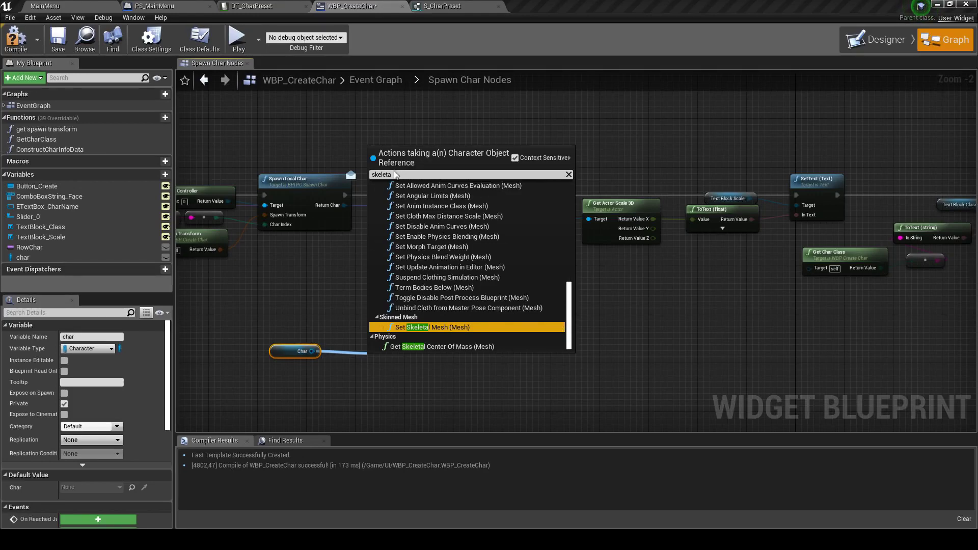
click(386, 175)
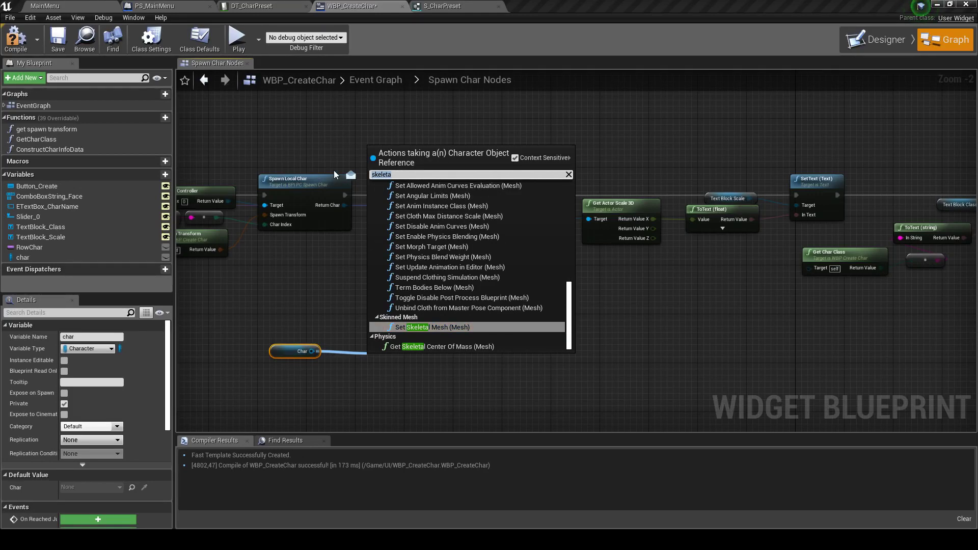
text(mesh)
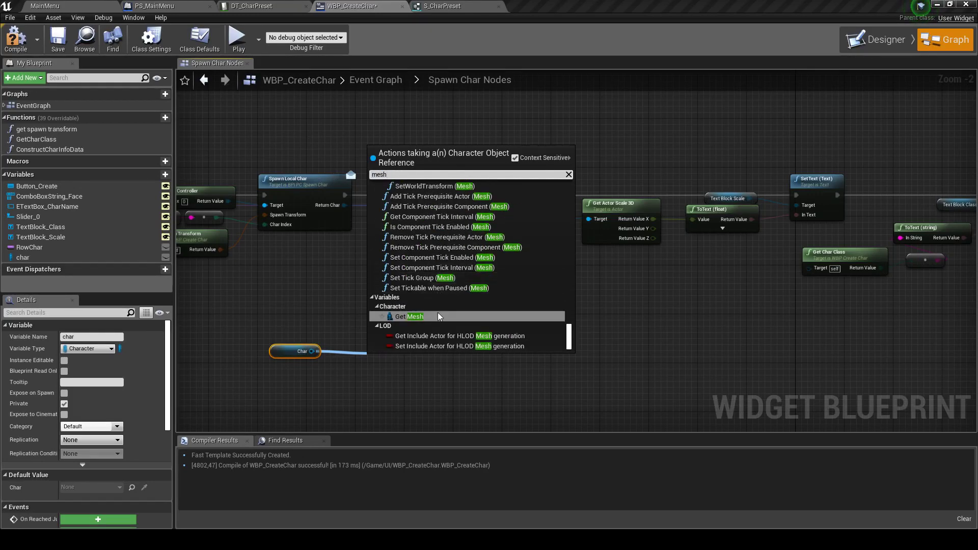
click(440, 317)
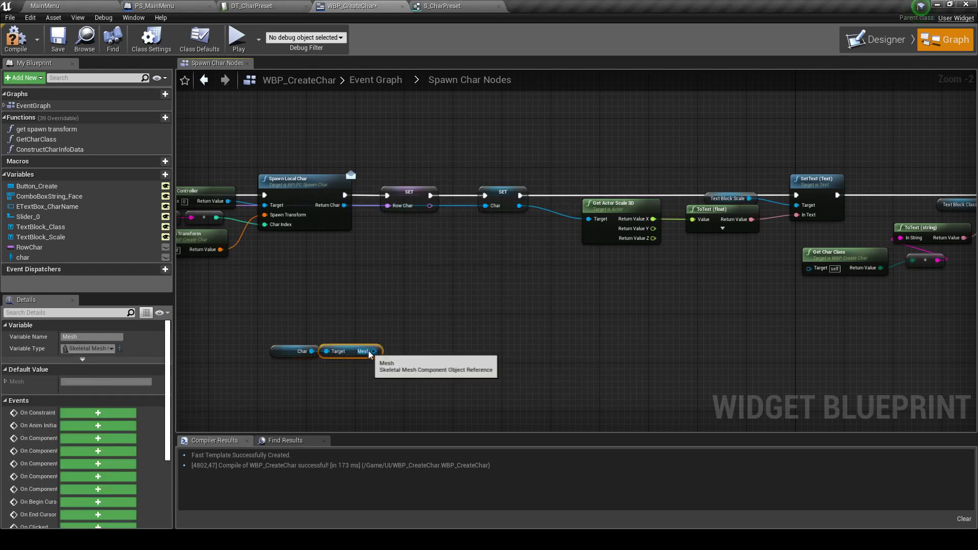
Step: Add a Set Anim Instance Class node fed by the char's Mesh output
drag(372, 352, 431, 354)
text(set anim)
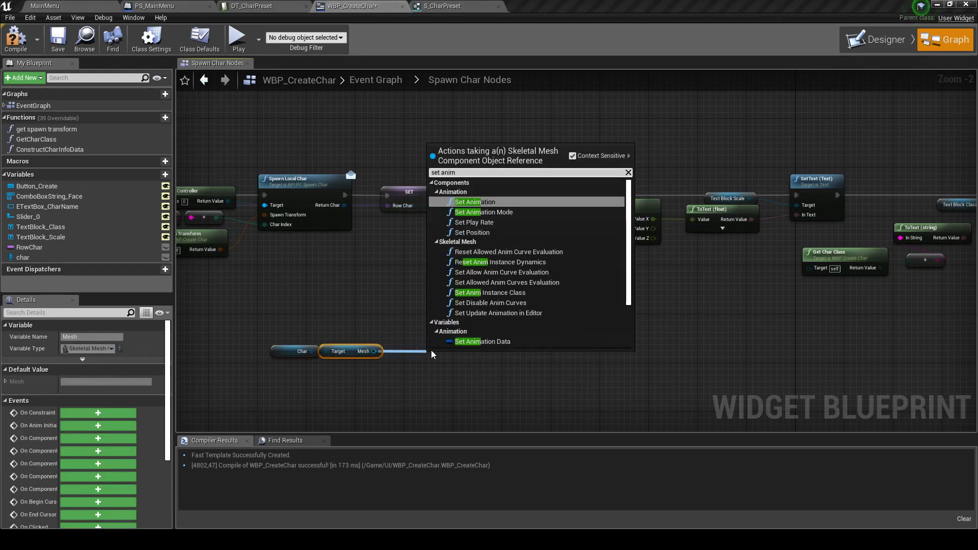
text(in)
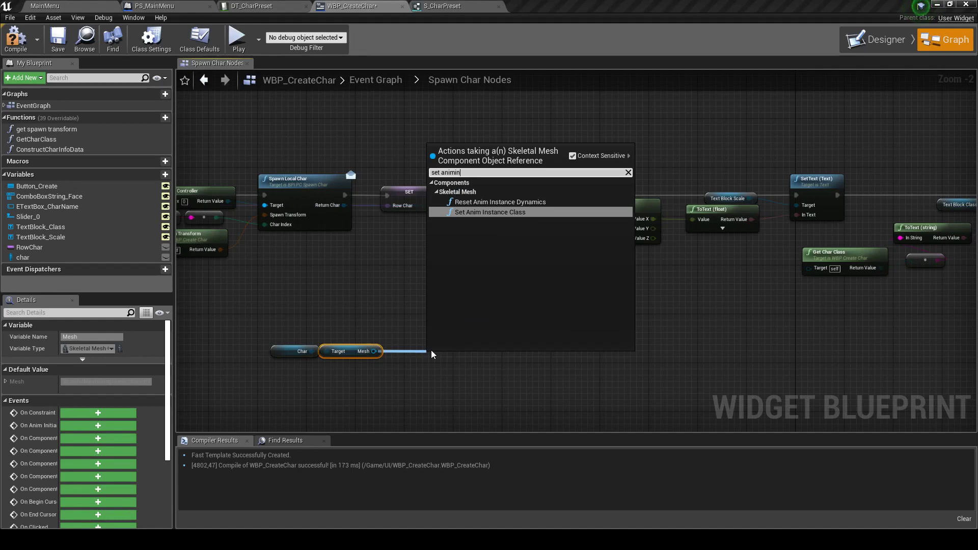
key(Return)
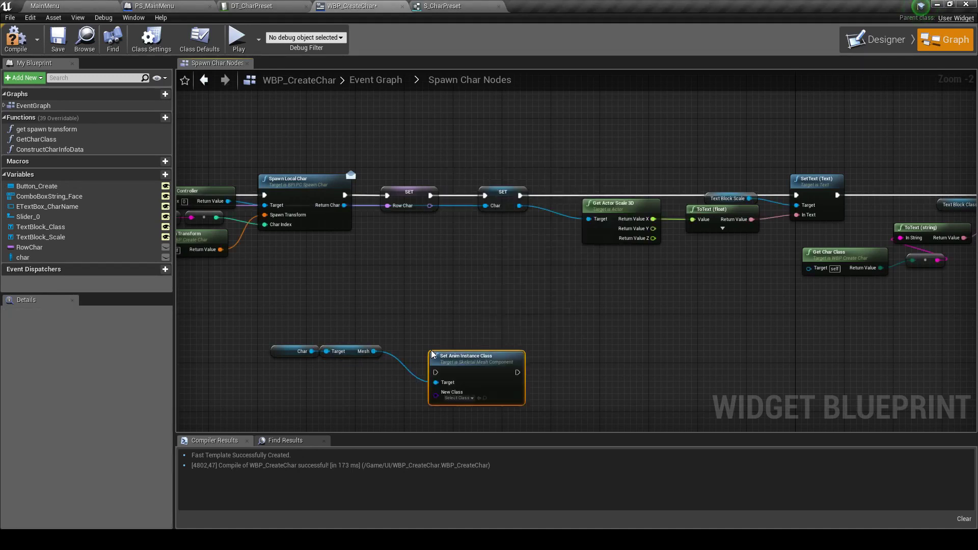
drag(433, 354, 402, 324)
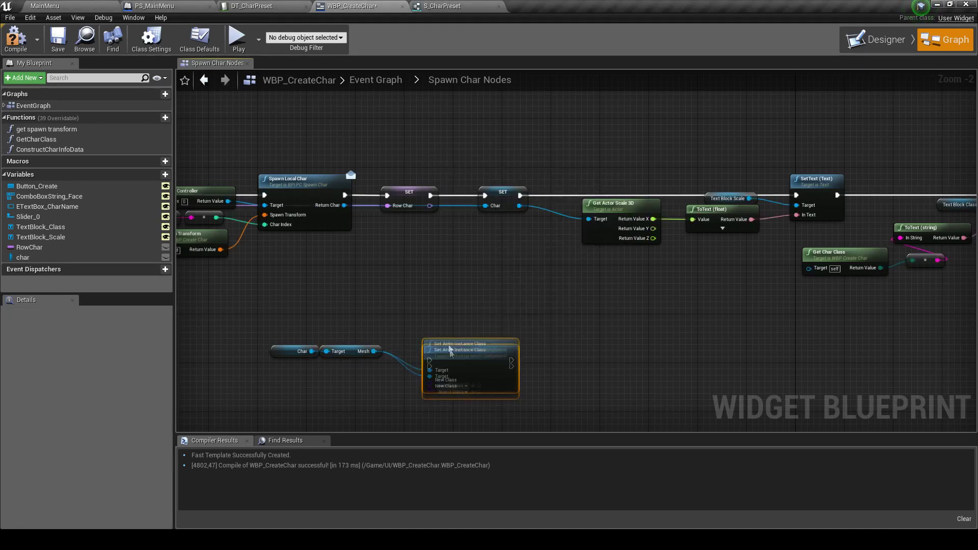
scroll(366, 332, up, 2)
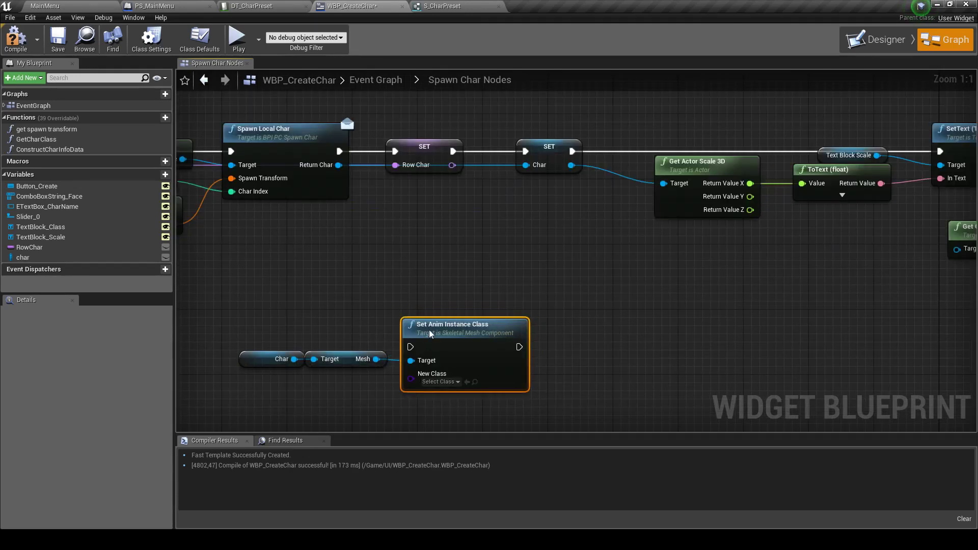
right_drag(334, 280, 419, 228)
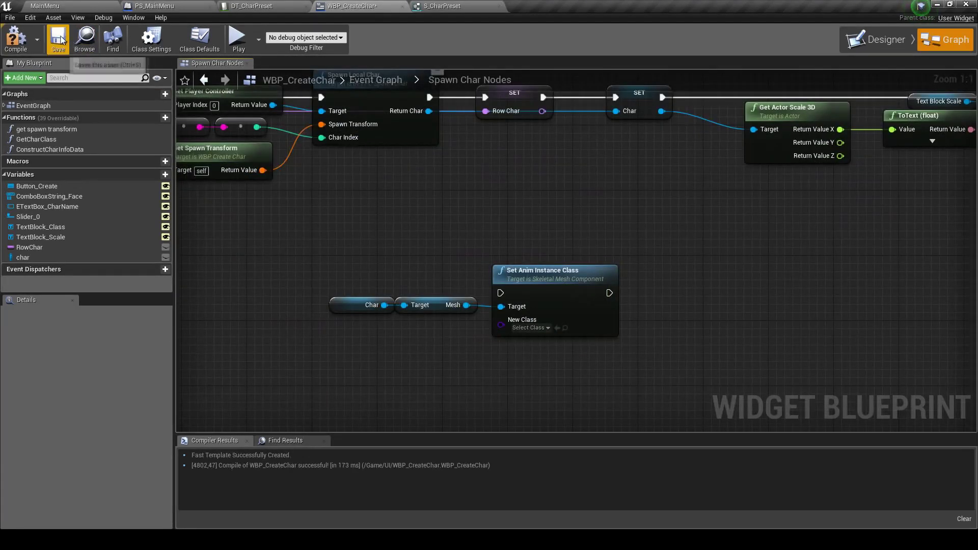
scroll(401, 300, down, 3)
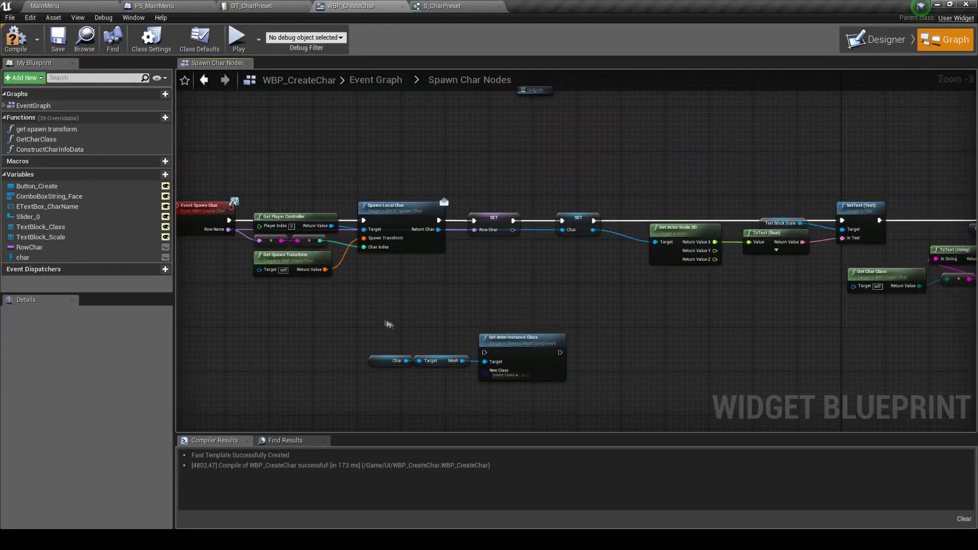
right_drag(375, 312, 398, 301)
scroll(345, 290, up, 3)
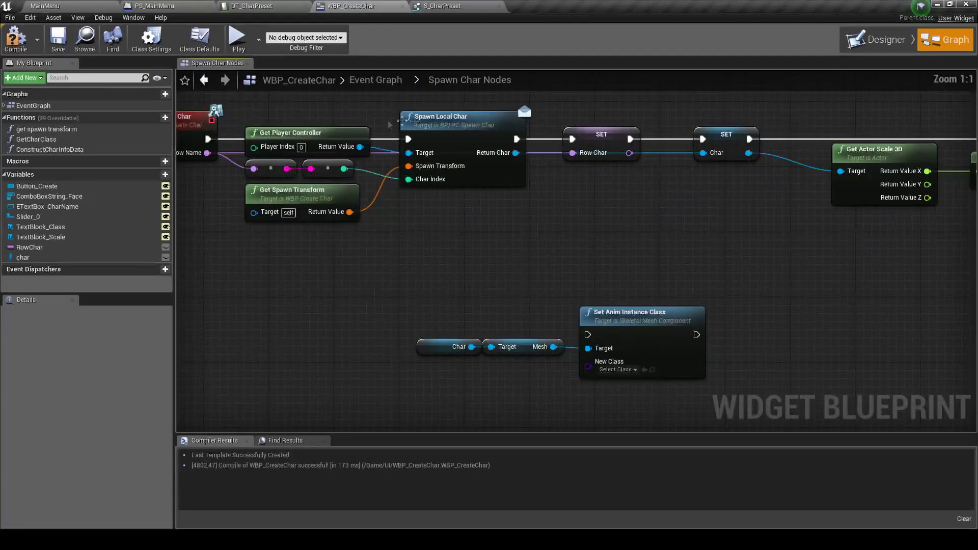
Step: Open the BPF_CharData function library from the BPF folder in the level editor
click(76, 6)
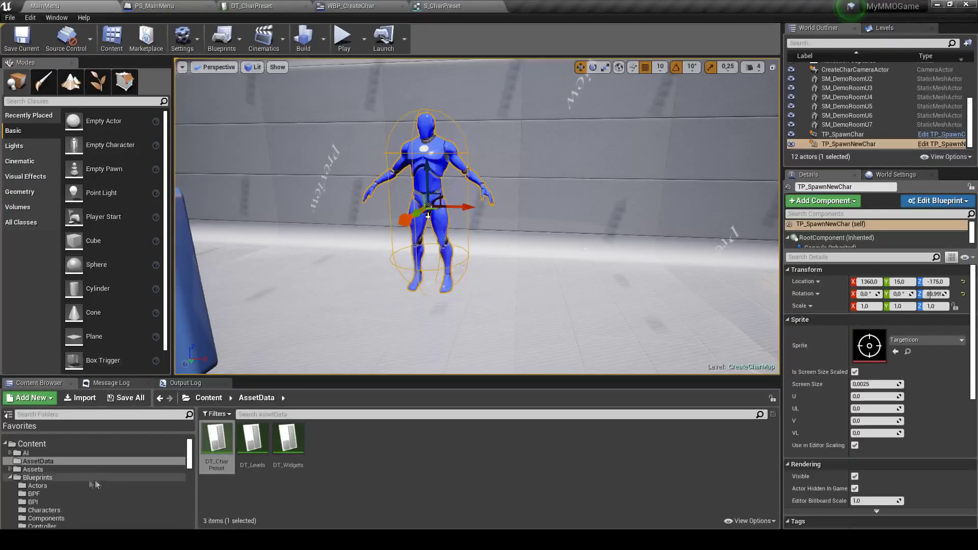
click(51, 479)
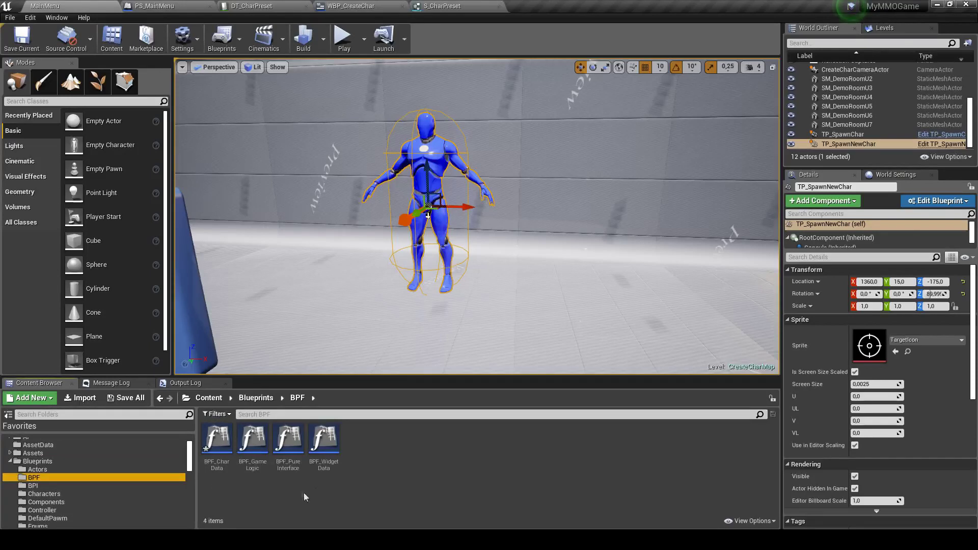
double_click(217, 440)
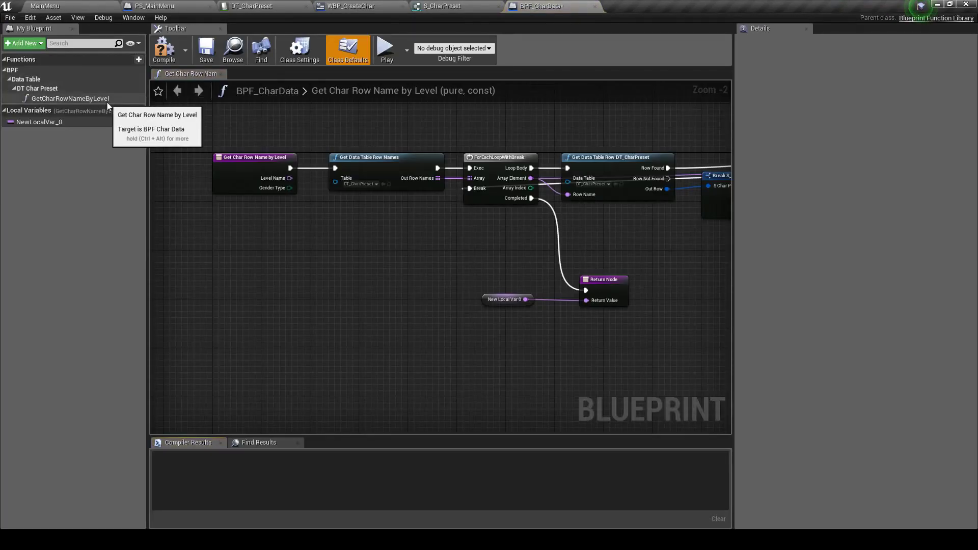
Step: Duplicate GetCharRowNameByLevel and rename the copy GetCreateCharAnimInstance
click(89, 101)
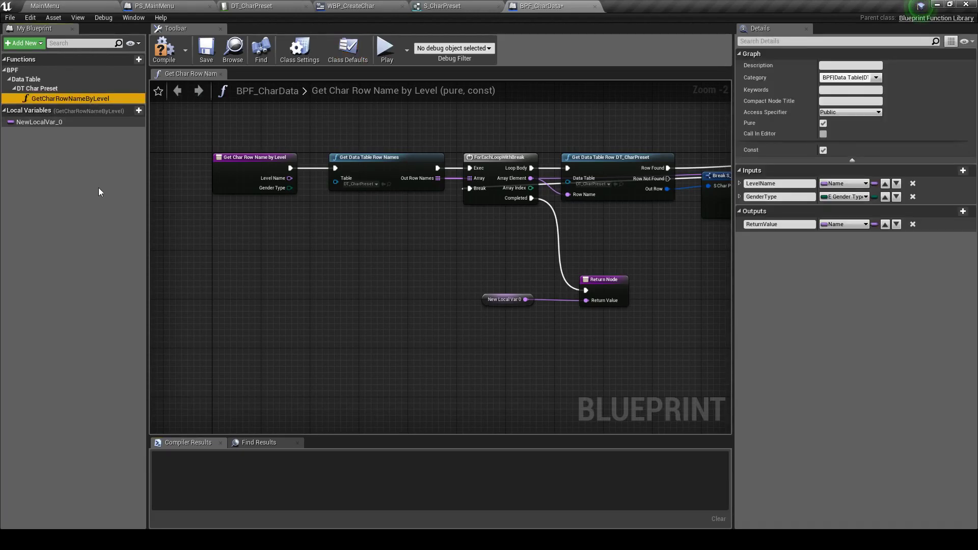
key(ctrl+w)
text(Get)
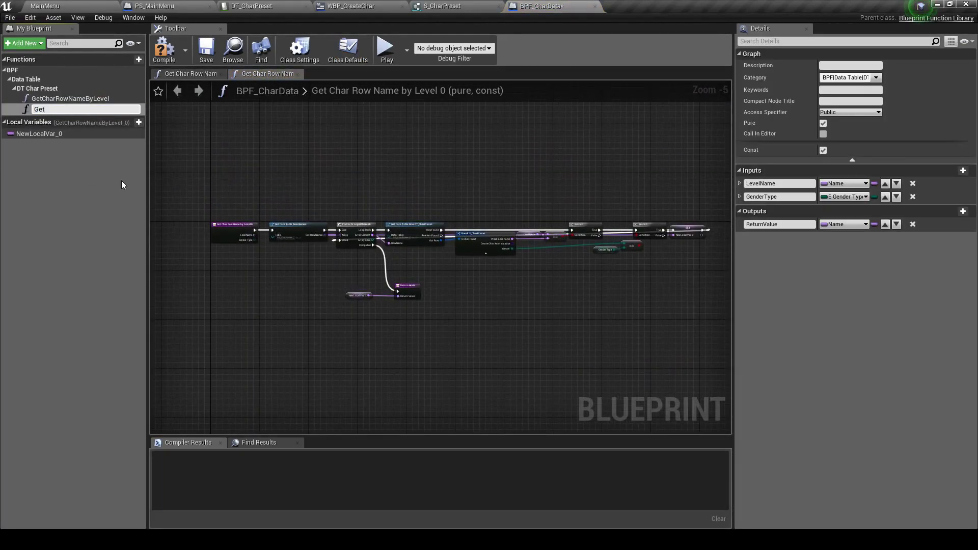
text(CreateCharAnim)
text(Instance)
key(Return)
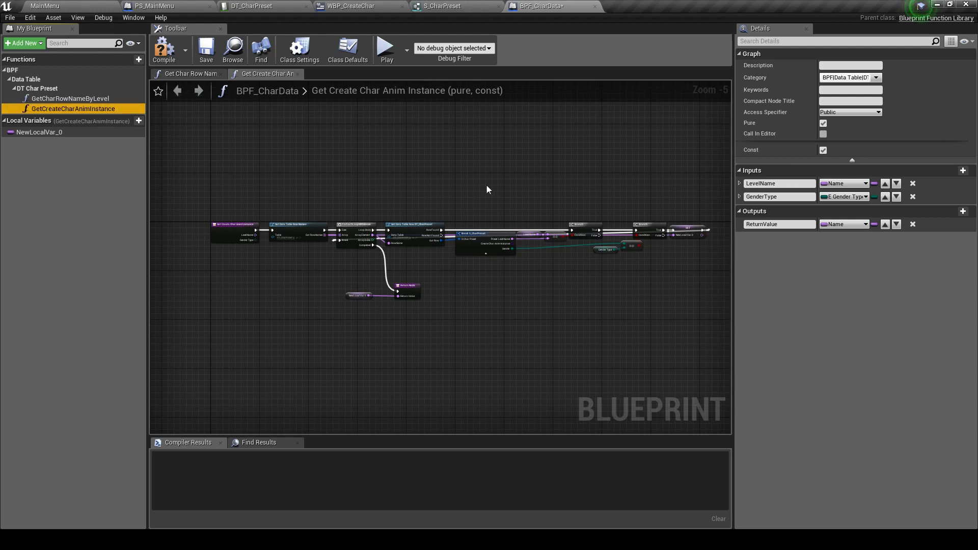
Step: Delete the loop, row-name, break, branch, set, return and local-variable nodes from the copy
right_drag(430, 205, 364, 194)
drag(244, 178, 288, 241)
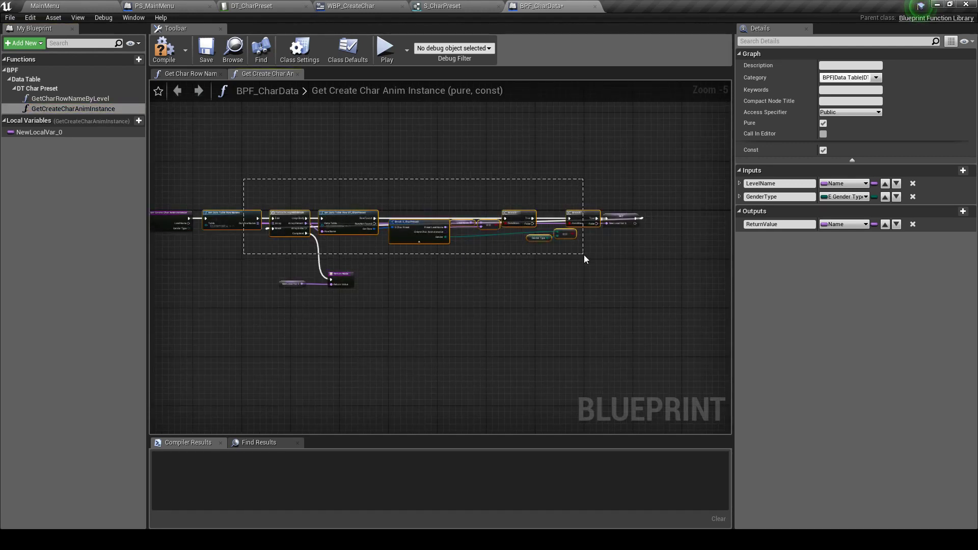
key(Delete)
drag(395, 179, 628, 256)
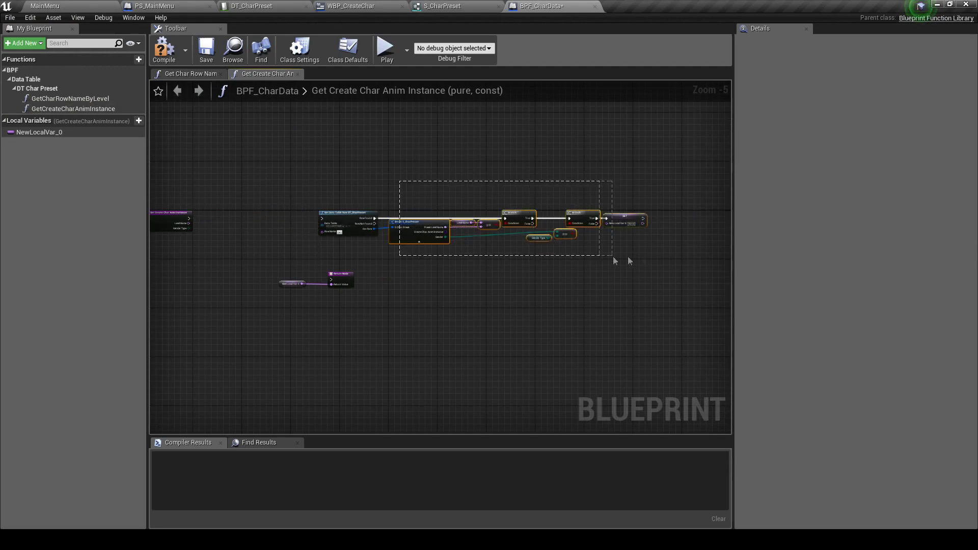
key(Delete)
right_drag(280, 285, 407, 283)
key(Delete)
scroll(430, 264, up, 5)
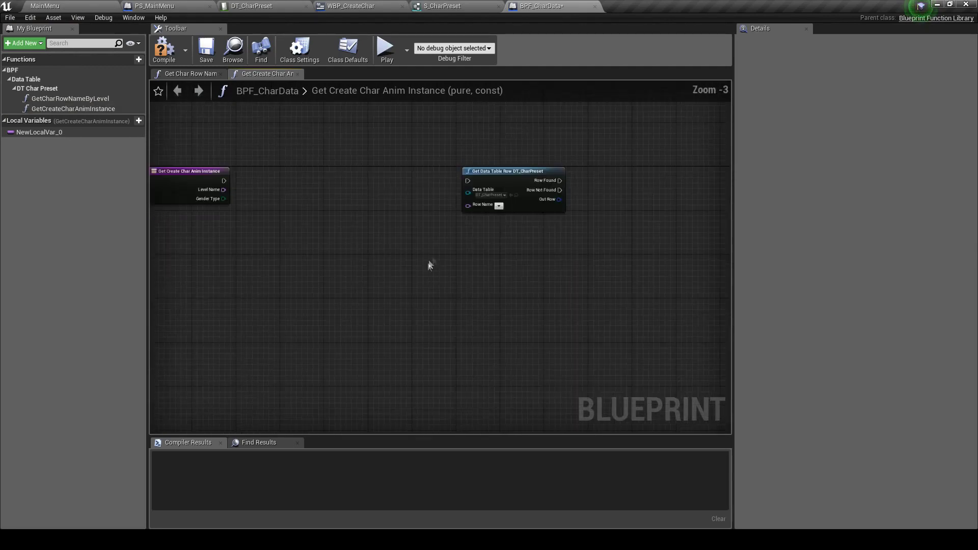
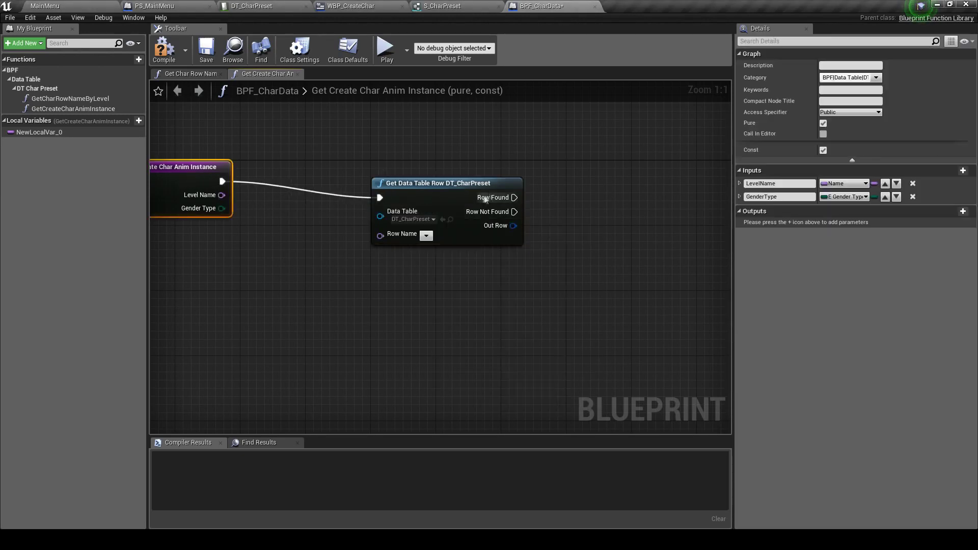
Step: Replace the LevelName and GenderType inputs with a RowName input wired from the Row Name pin
right_drag(225, 181, 323, 181)
click(912, 183)
click(913, 184)
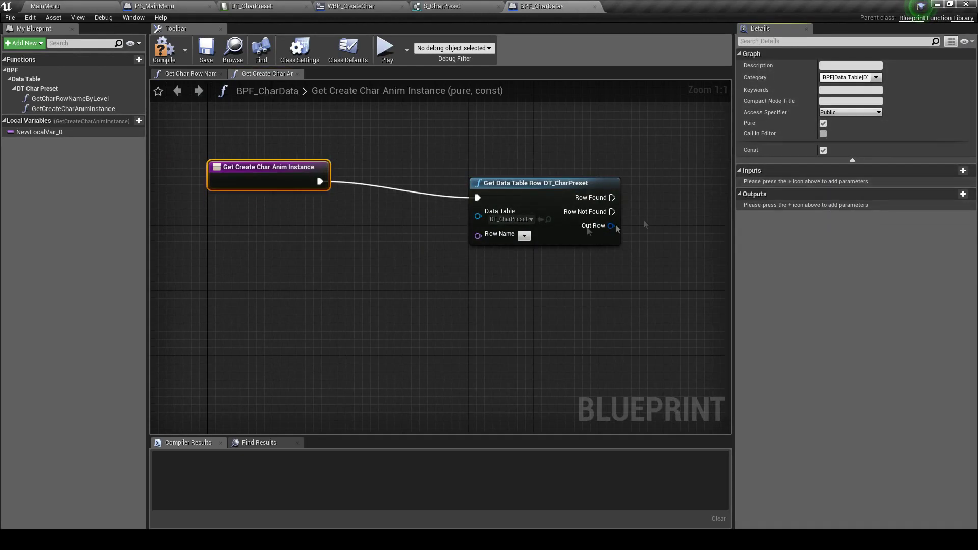
drag(477, 235, 295, 193)
mouse_move(498, 177)
mouse_down()
mouse_move(363, 222)
mouse_move(413, 224)
mouse_up()
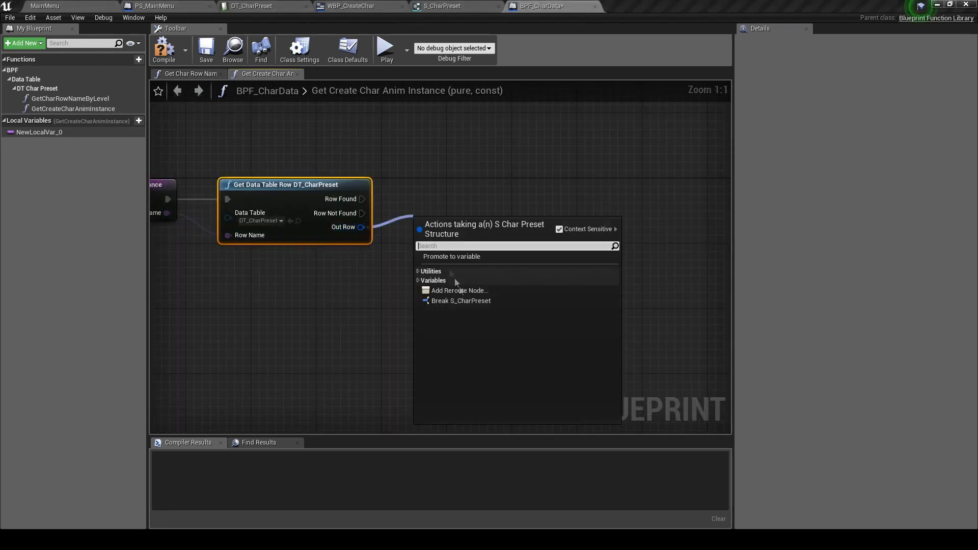
Step: Break the found row into S_CharPreset and return Create Char Anim Instance through a Return Node on Row Found
click(469, 297)
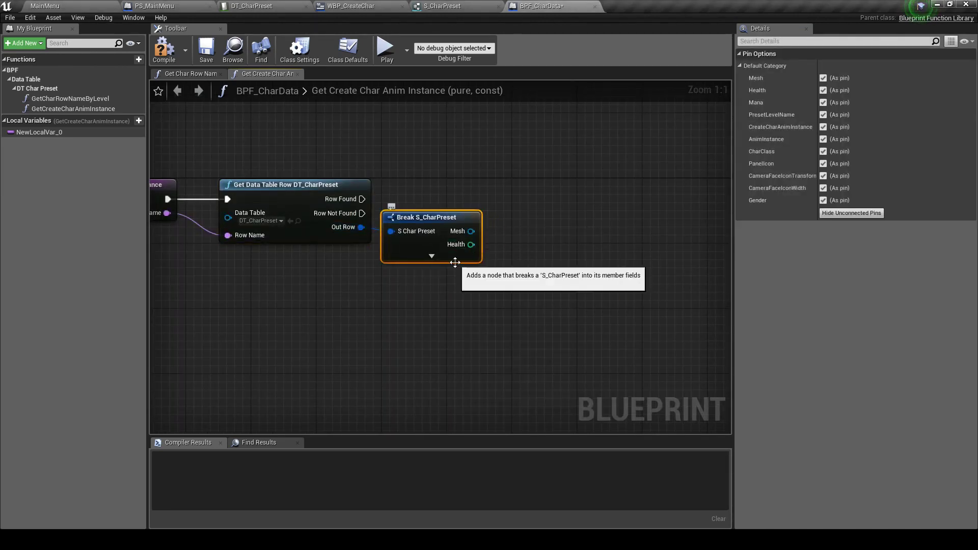
click(470, 257)
scroll(546, 258, down, 1)
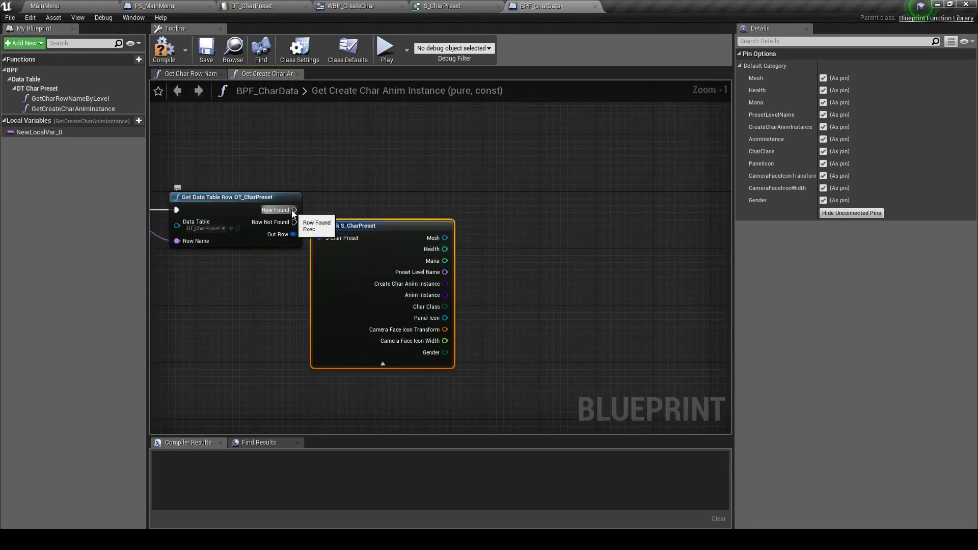
drag(294, 210, 490, 203)
text(return)
key(Return)
drag(505, 227, 569, 210)
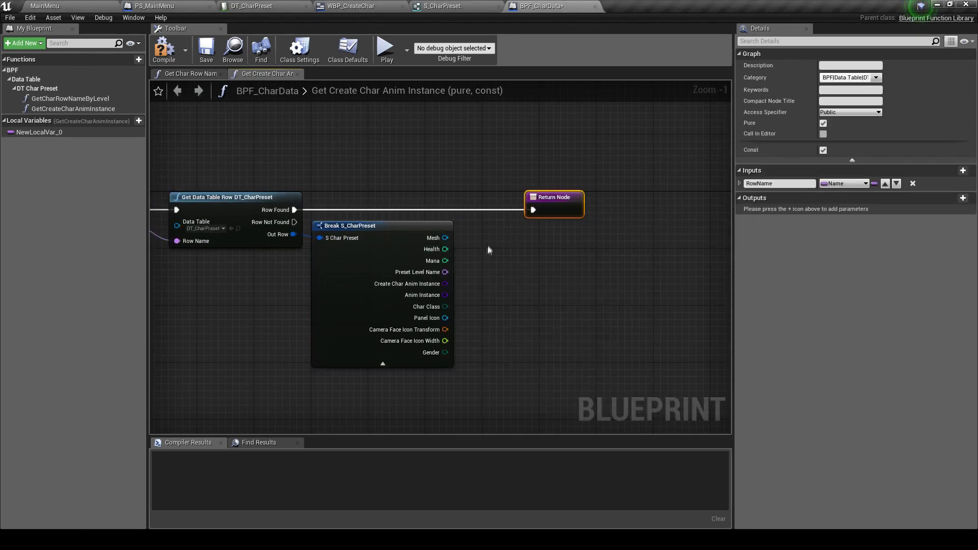
scroll(483, 249, up, 1)
drag(565, 196, 614, 196)
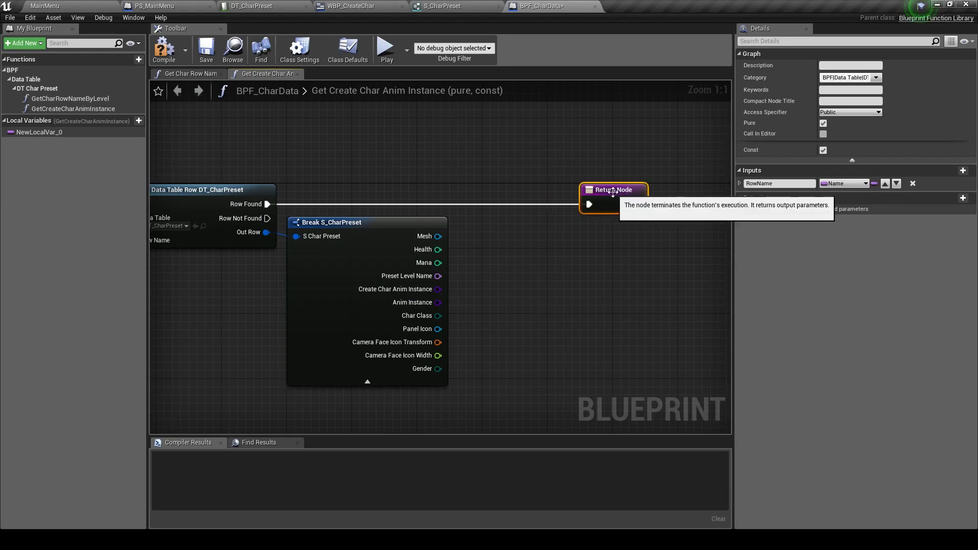
drag(438, 289, 621, 206)
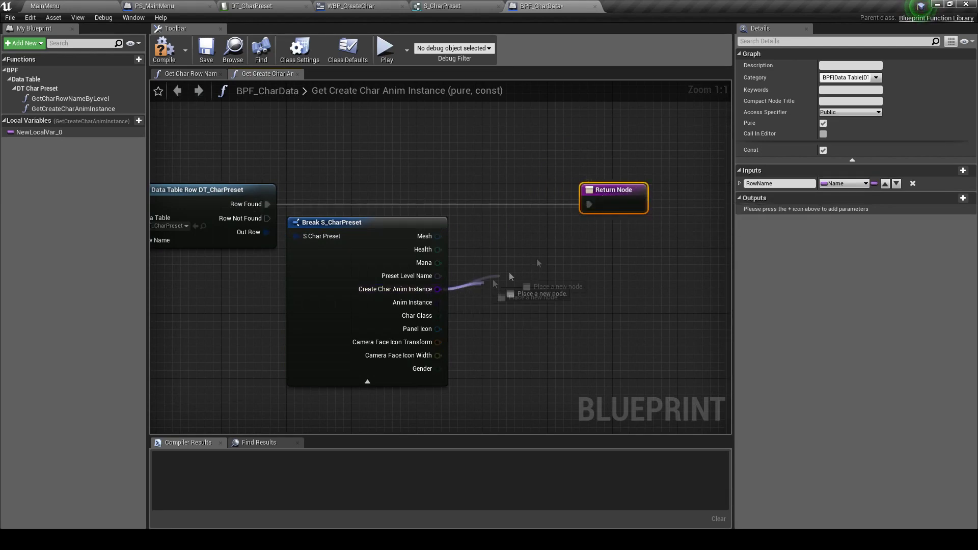
Step: Compile BPF_CharData, rename the output to ReturnValue, and compile and save the function library
click(9, 17)
click(20, 119)
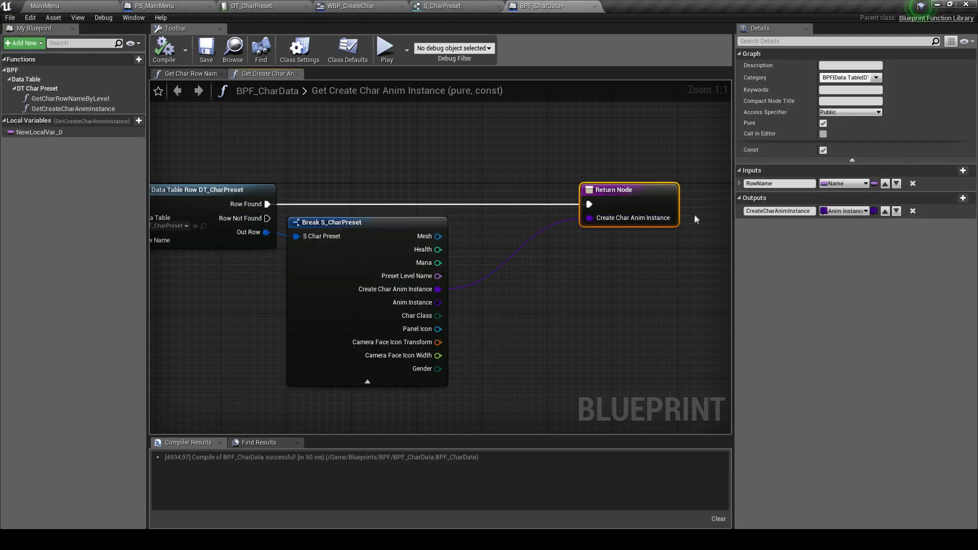
click(802, 211)
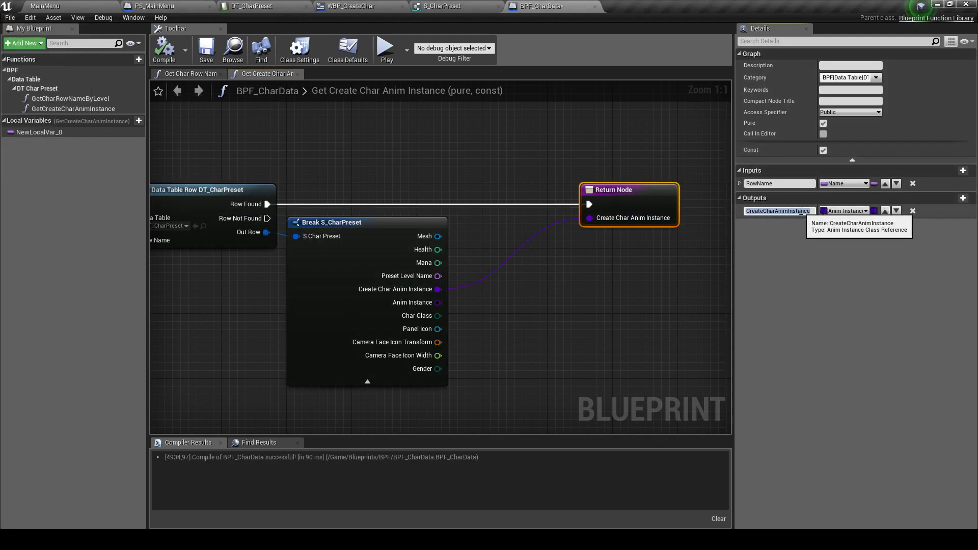
text(ReturnVal)
key(Return)
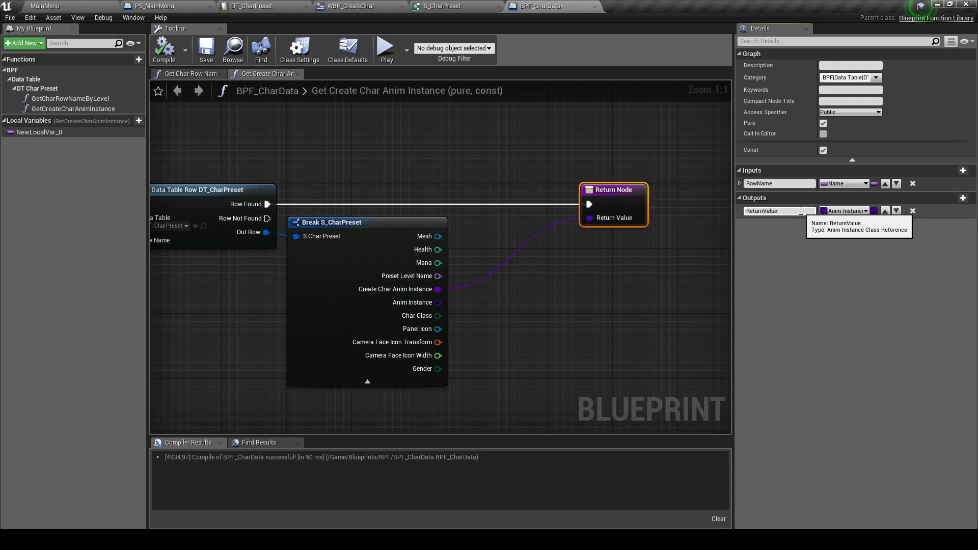
scroll(592, 196, down, 2)
key(Home)
click(163, 47)
click(87, 109)
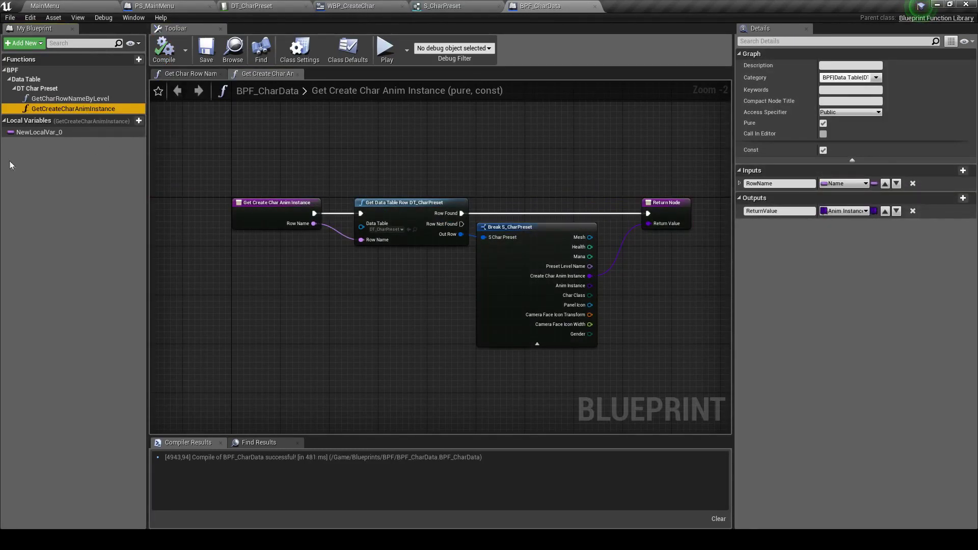
click(104, 145)
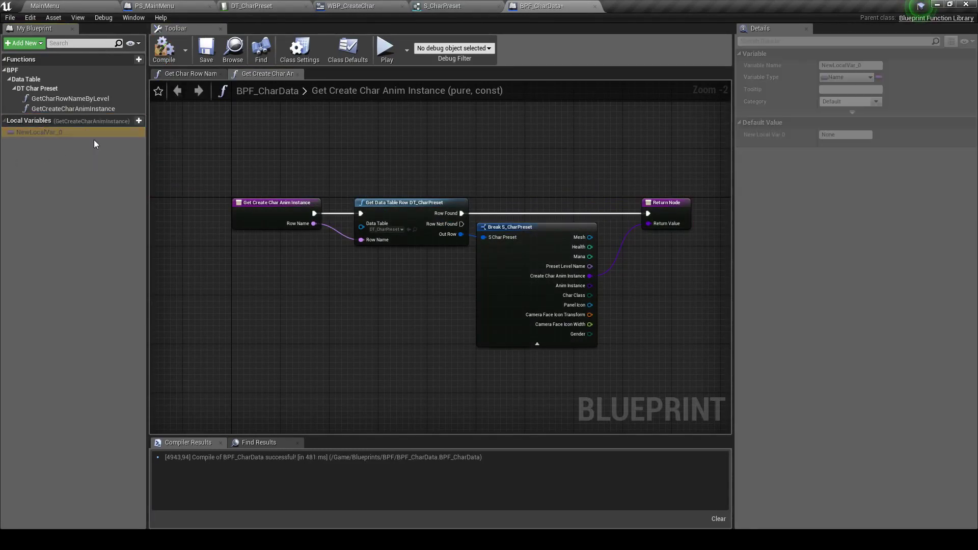
Step: Duplicate the Return Node and wire Row Not Found into the copy
click(205, 48)
click(163, 47)
scroll(509, 144, up, 2)
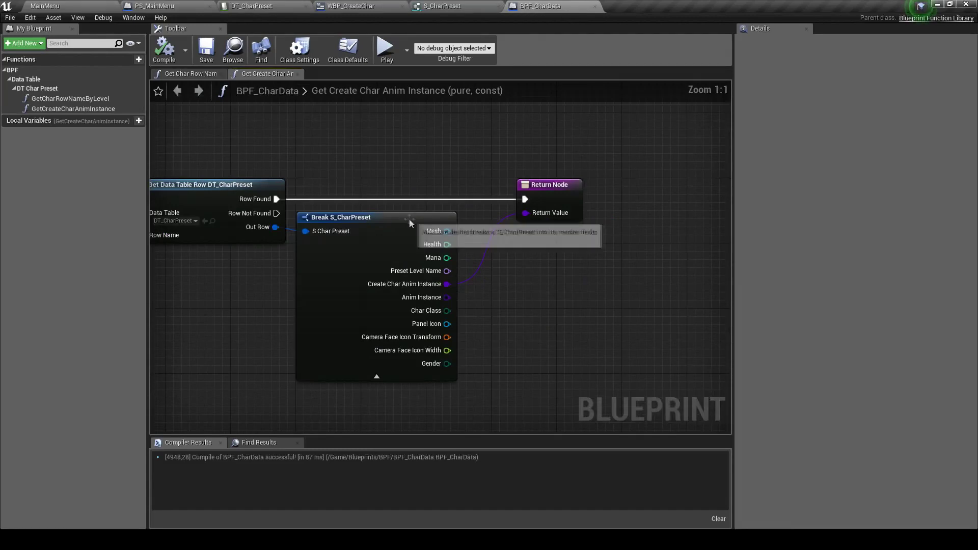
drag(409, 219, 423, 219)
key(Home)
click(422, 223)
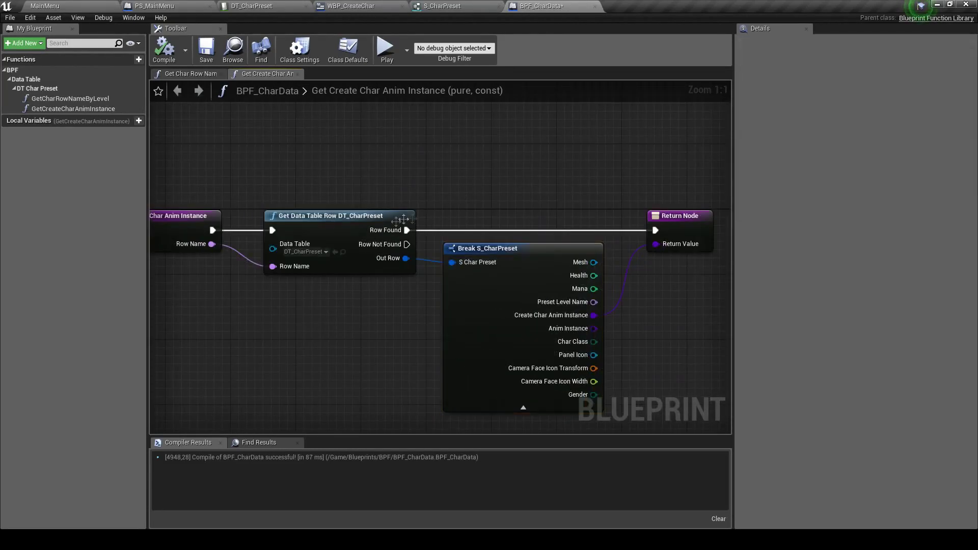
right_drag(568, 248, 496, 196)
click(557, 172)
key(ctrl+w)
drag(294, 170, 543, 238)
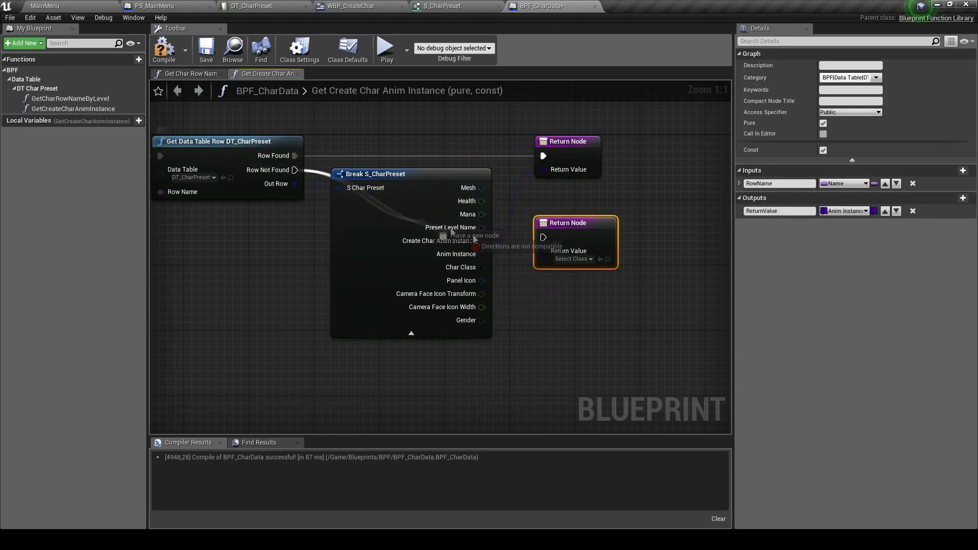
Step: Check the GetCharRowNameByLevel graph, recompile BPF_CharData, and close the BPF_CharData and S_CharPreset editors
double_click(109, 98)
scroll(357, 229, down, 3)
right_drag(341, 213, 399, 223)
scroll(399, 223, up, 2)
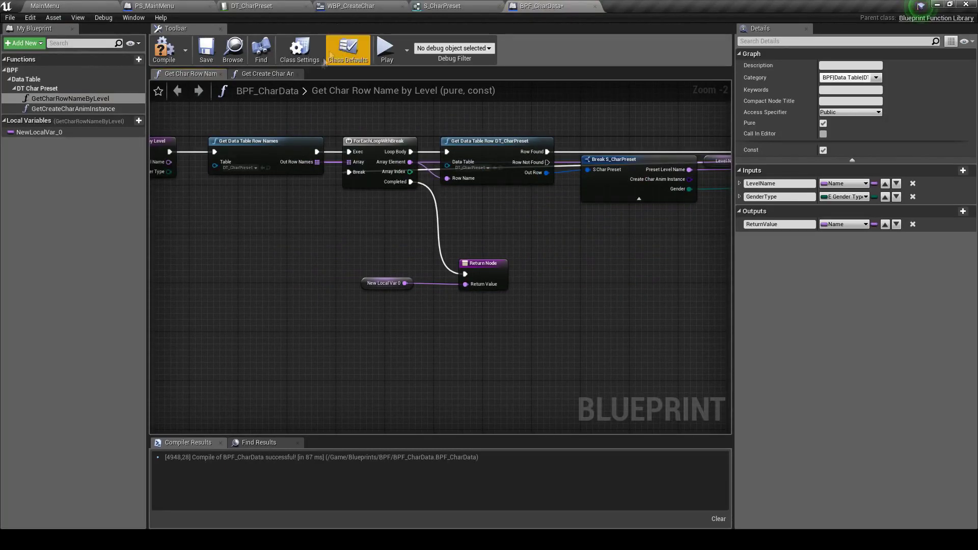
click(221, 74)
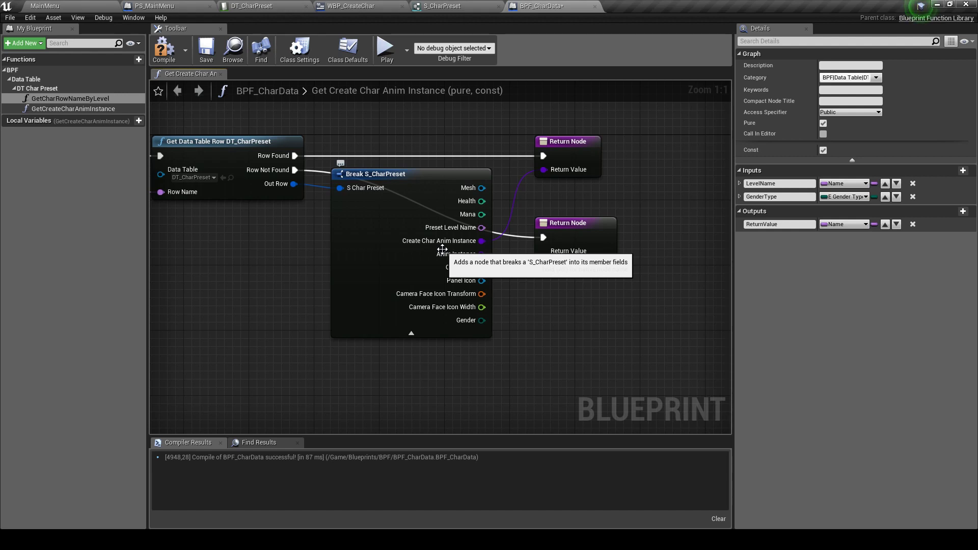
click(163, 47)
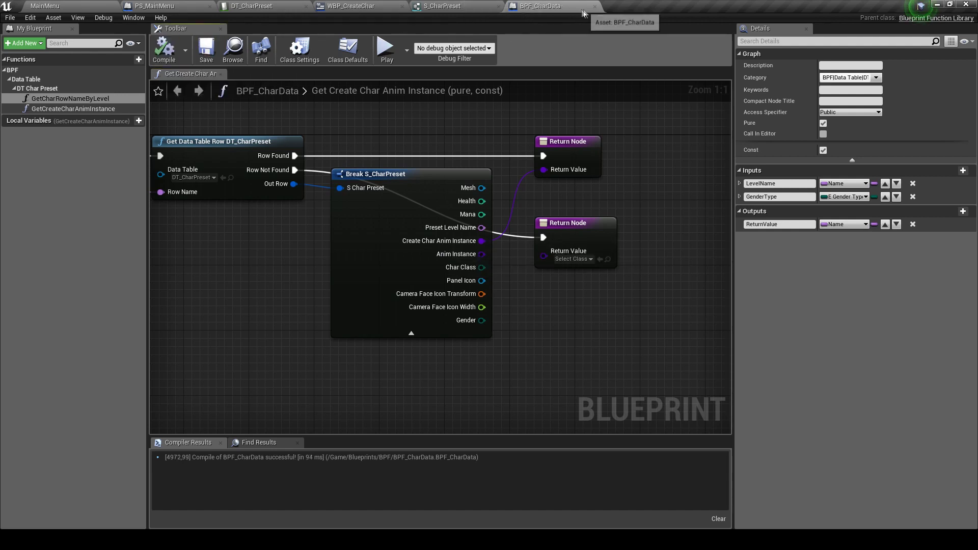
click(595, 6)
click(499, 6)
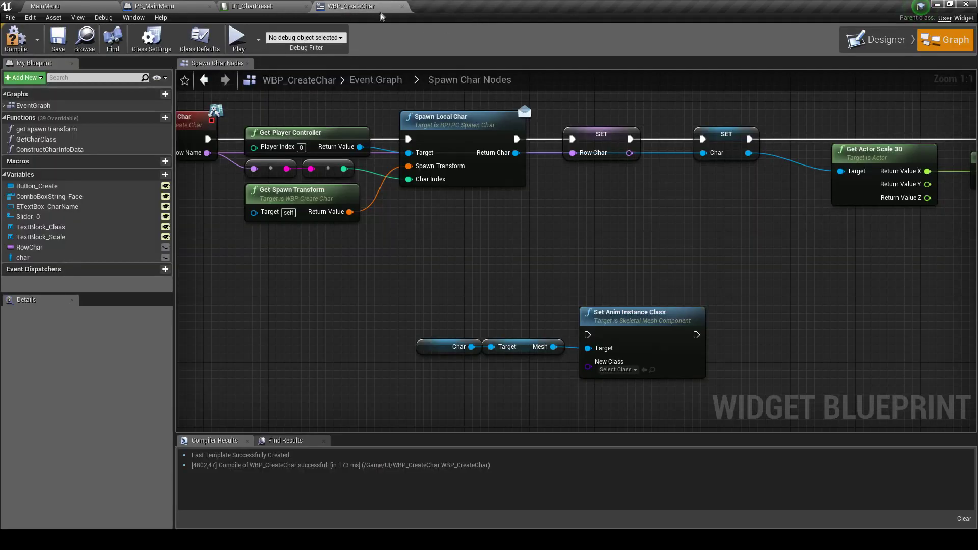
Step: Add a Get Create Char Anim Instance node by searching 'getcreat' near Set Anim Instance Class
right_drag(447, 344, 452, 256)
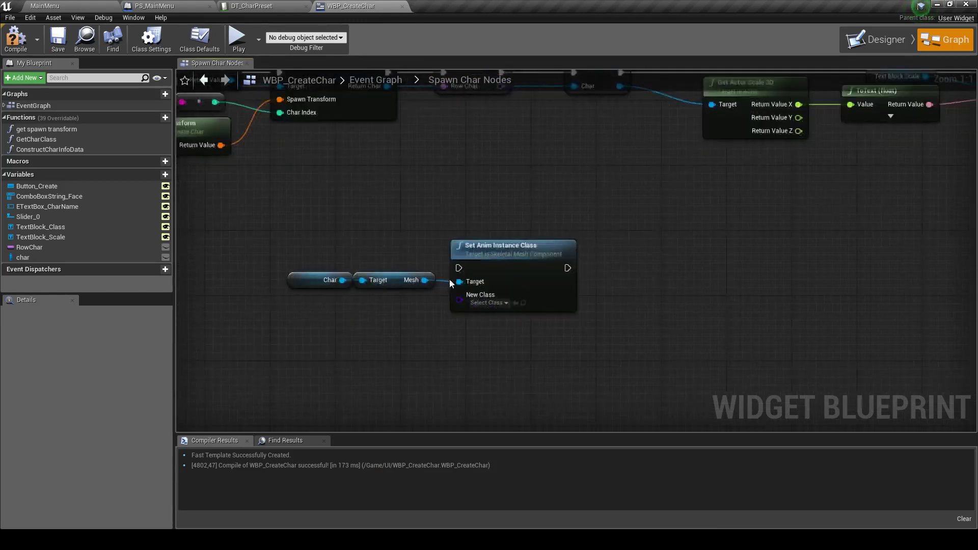
right_click(332, 303)
text(getcreat)
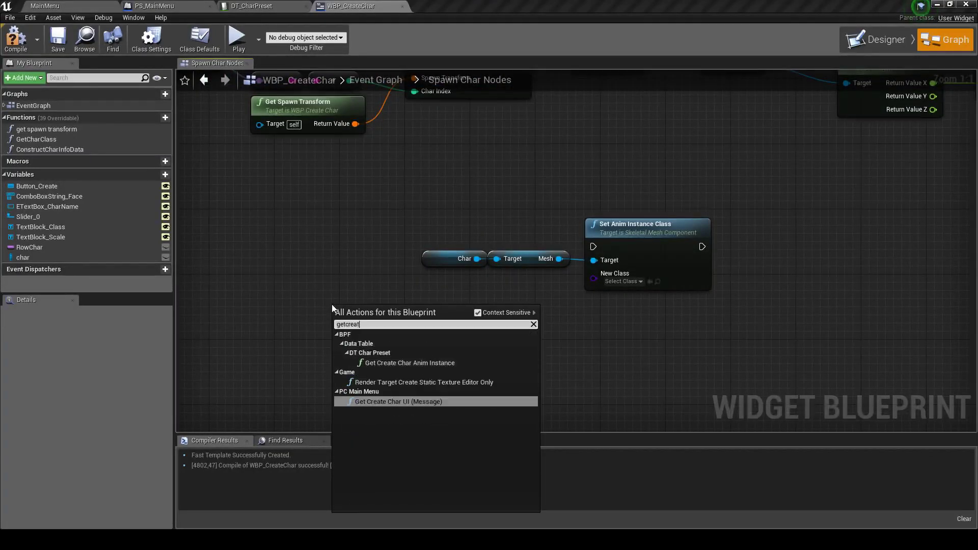
key(Up)
key(Up)
key(Return)
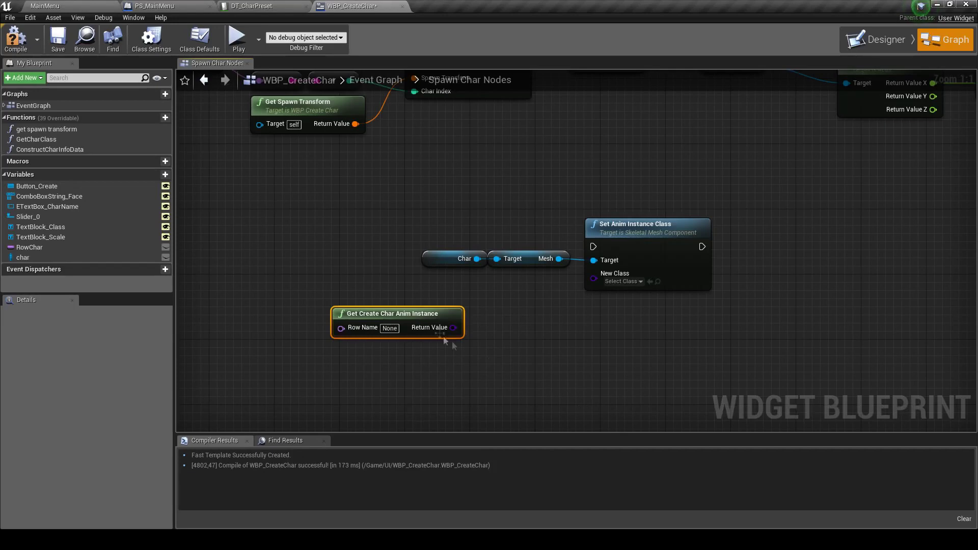
Step: Plug a RowChar getter into Row Name and the Return Value into New Class
mouse_move(499, 202)
right_down()
mouse_move(475, 304)
mouse_move(490, 258)
right_up()
drag(29, 247, 186, 338)
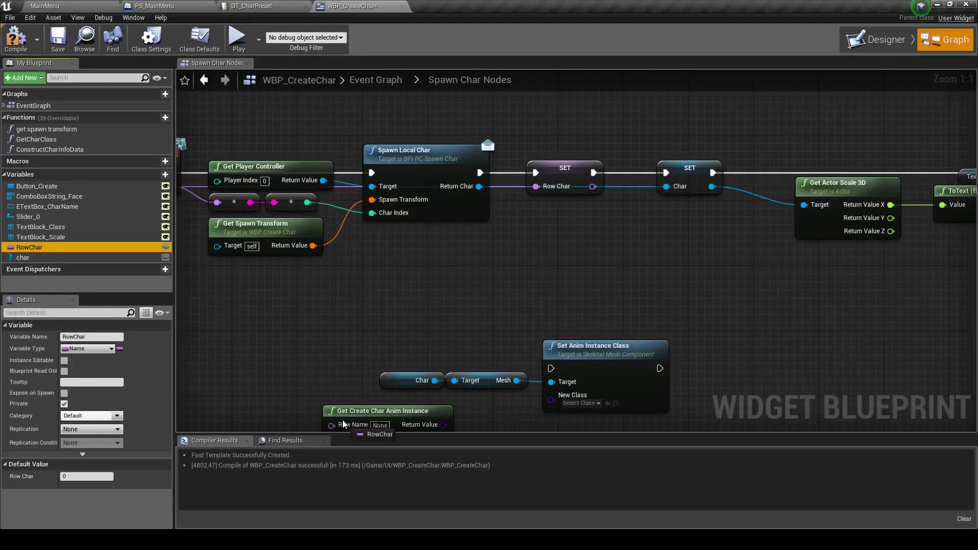
drag(297, 412, 331, 424)
right_drag(298, 419, 311, 316)
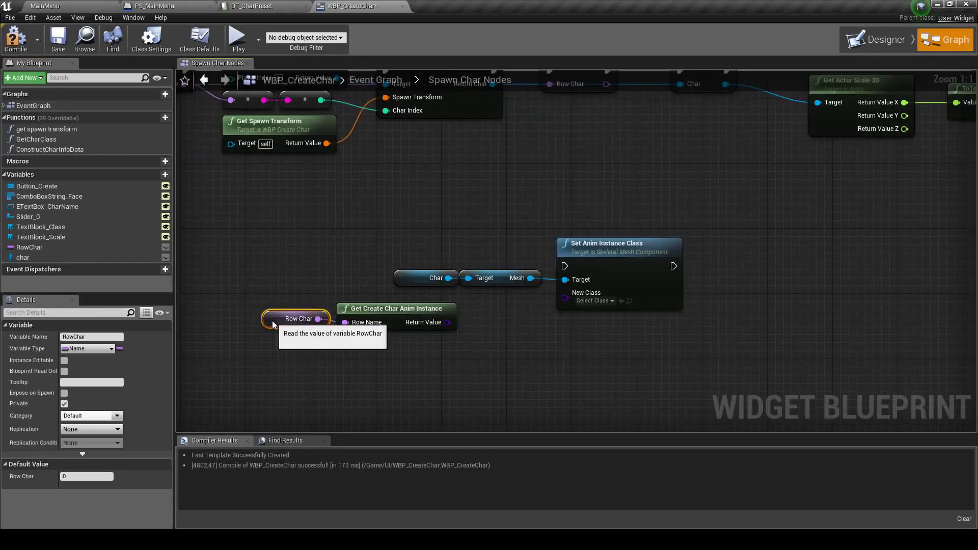
right_drag(447, 322, 343, 321)
drag(342, 321, 462, 300)
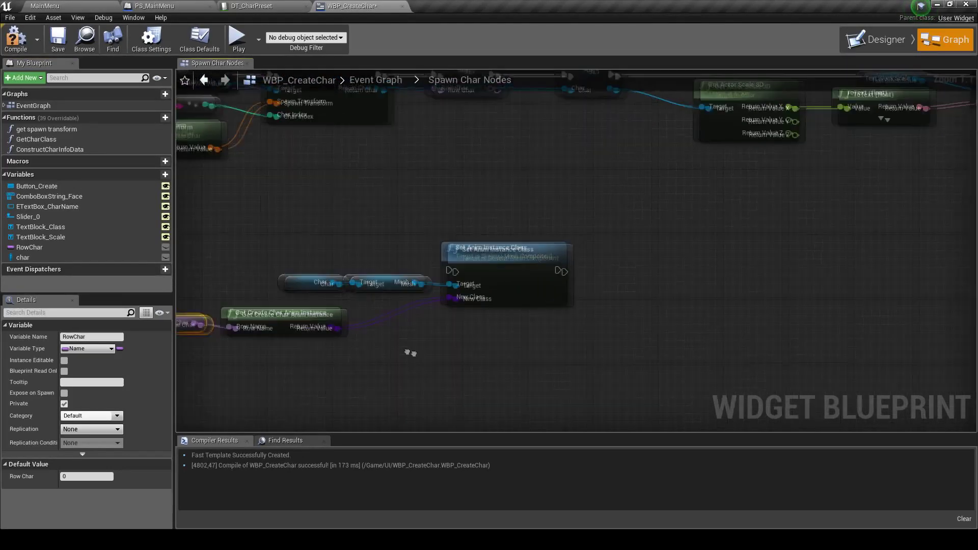
right_drag(275, 326, 400, 349)
drag(396, 337, 477, 320)
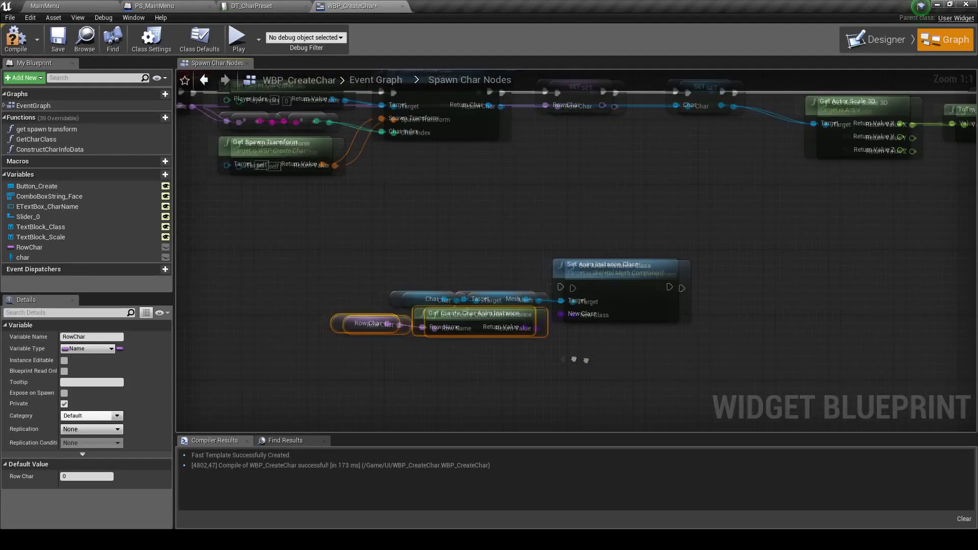
Step: Select the Event Spawn Char through SET node chain and shift it left to make room
scroll(512, 318, down, 2)
click(587, 318)
scroll(524, 300, down, 2)
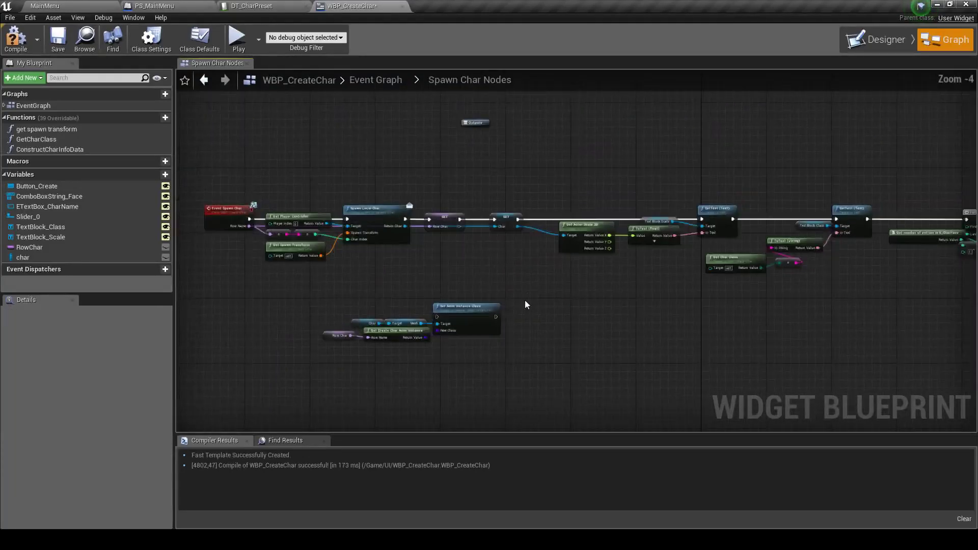
right_drag(535, 299, 703, 305)
drag(316, 214, 599, 276)
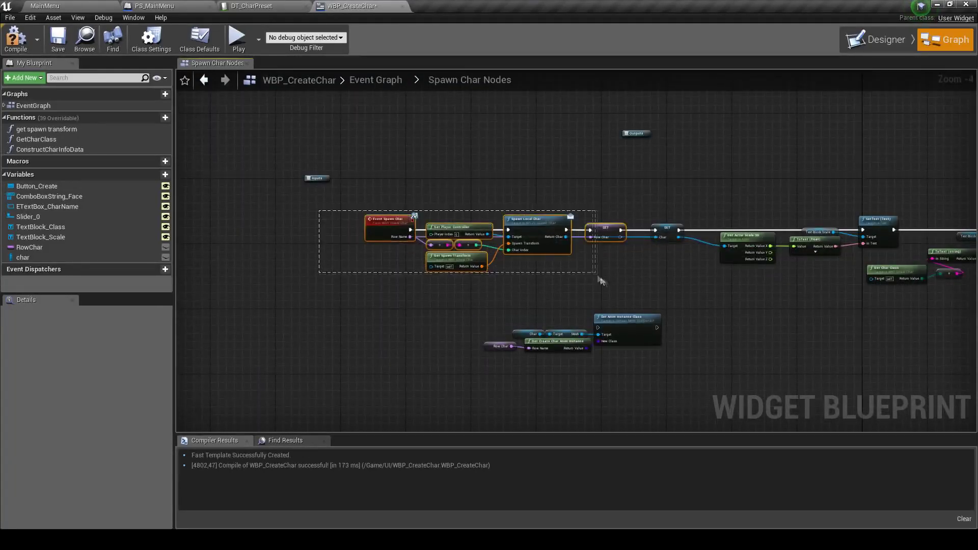
drag(349, 202, 673, 287)
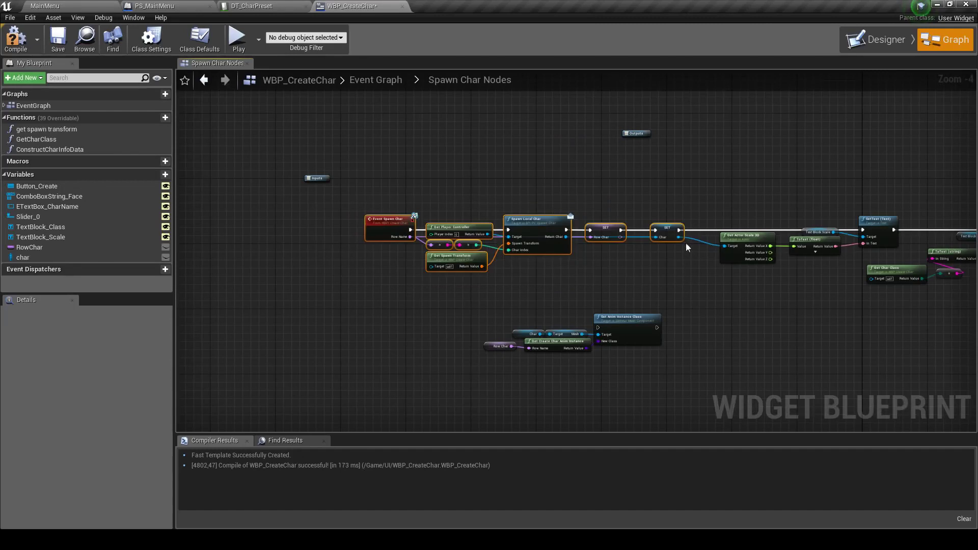
drag(589, 230, 498, 246)
drag(361, 203, 653, 286)
drag(661, 235, 442, 234)
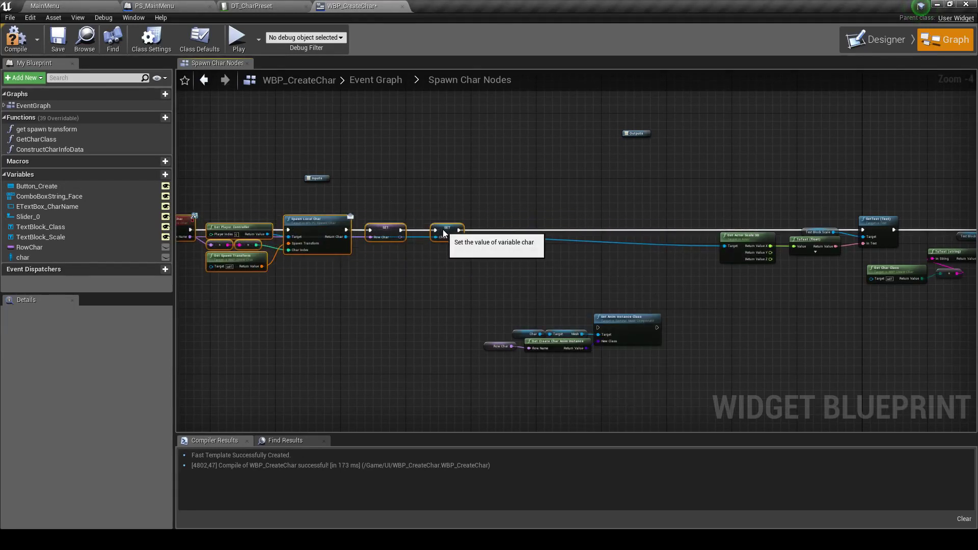
Step: Move the Outputs node beside Inputs and lift the four anim instance nodes into the chain
drag(633, 134, 336, 164)
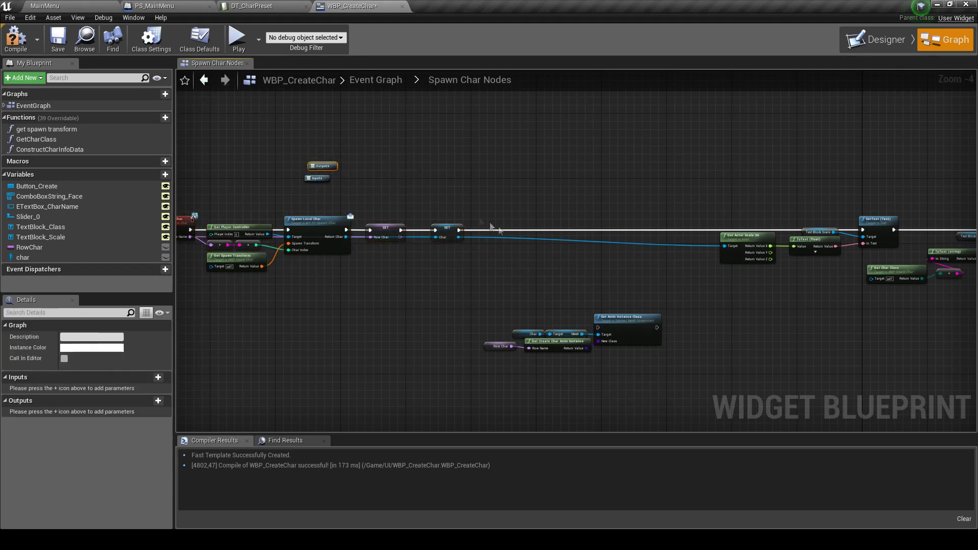
scroll(509, 229, up, 3)
drag(395, 292, 734, 402)
drag(648, 339, 585, 172)
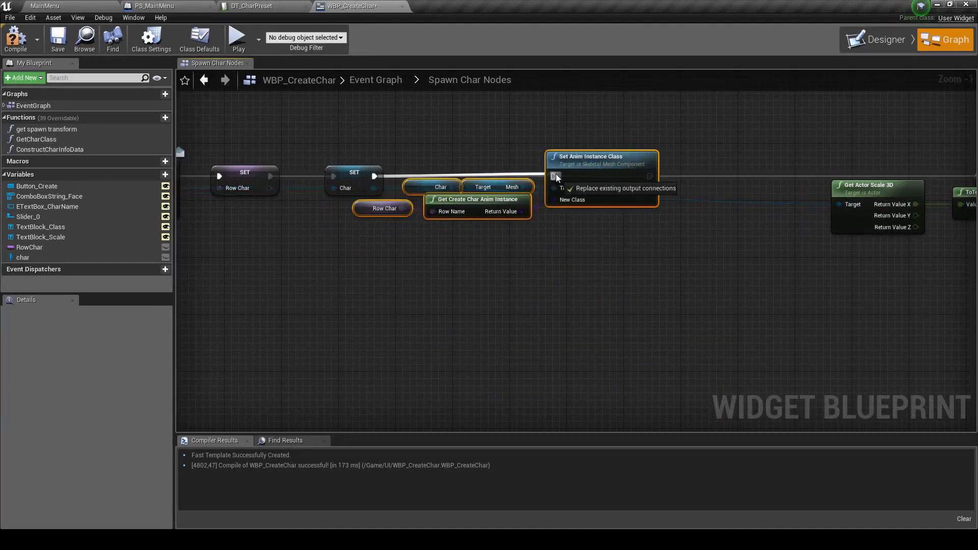
Step: Add a Char getter, link Set Anim Instance Class execution to SetText, and compile and save WBP_CreateChar
right_drag(782, 246, 505, 246)
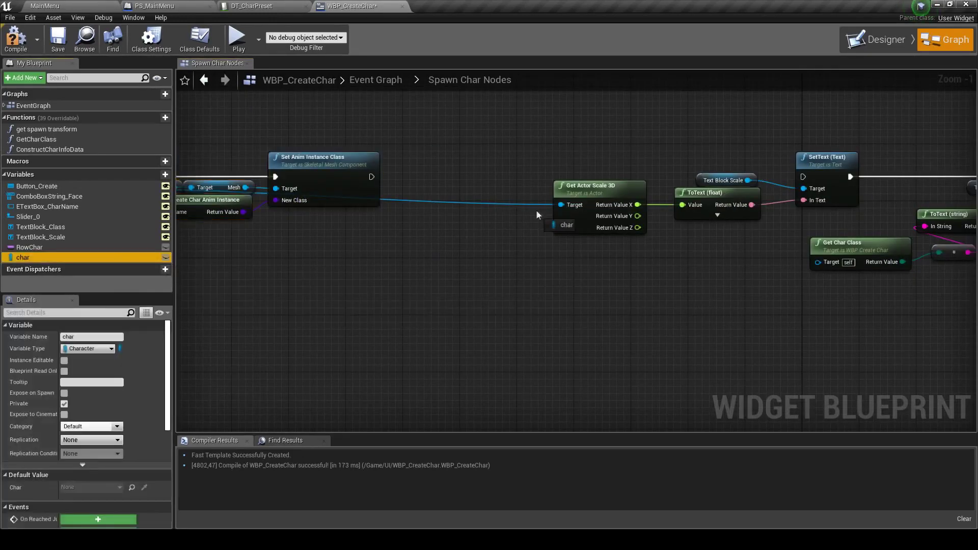
ctrl+drag(114, 257, 513, 218)
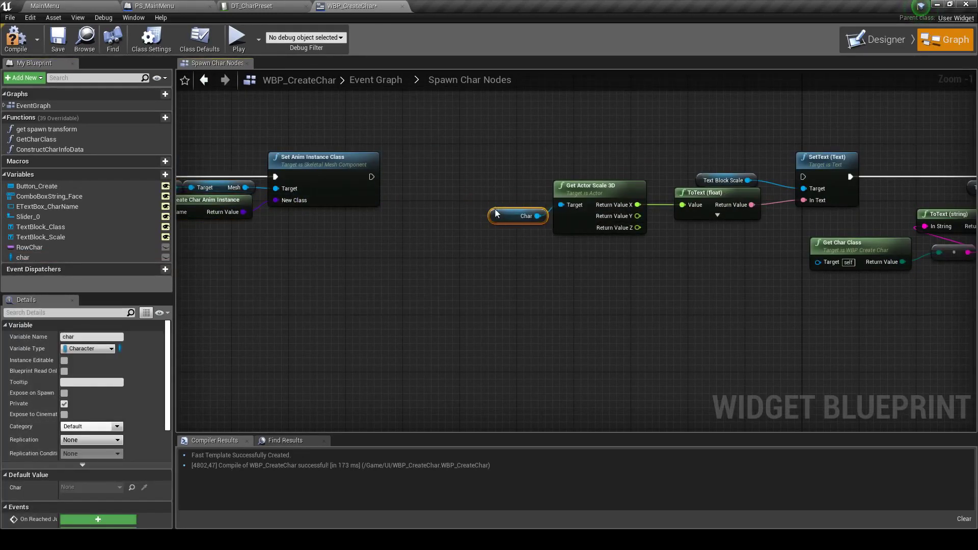
drag(372, 177, 804, 177)
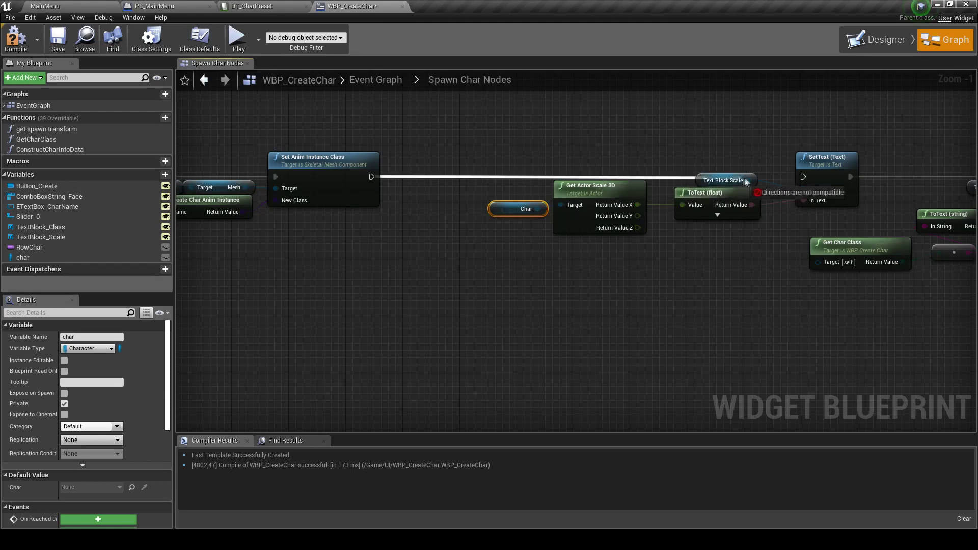
scroll(645, 311, down, 2)
right_drag(645, 311, 730, 329)
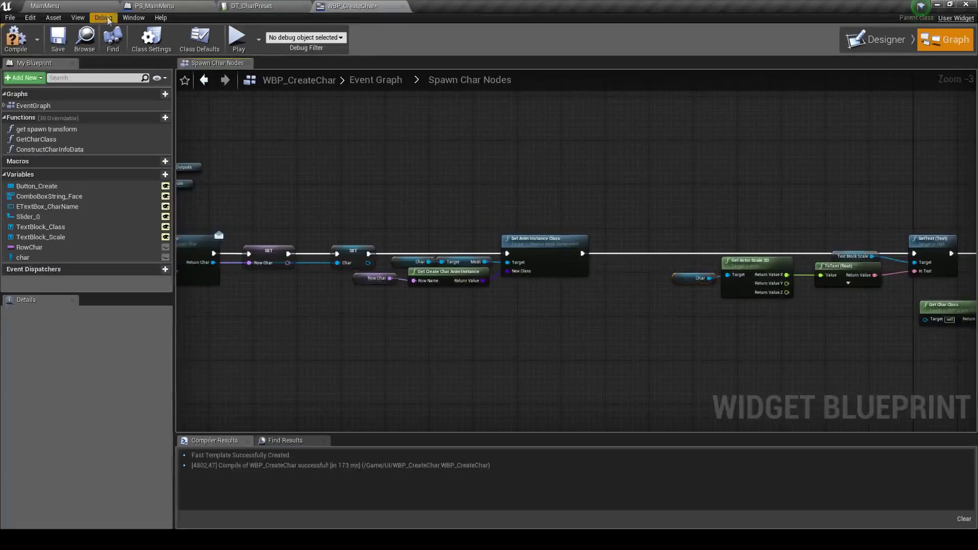
click(56, 41)
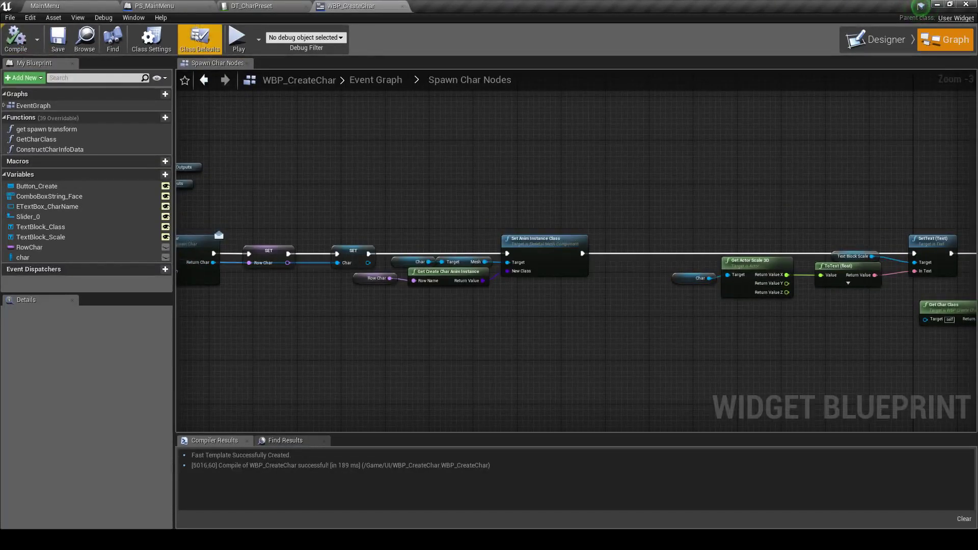
click(122, 4)
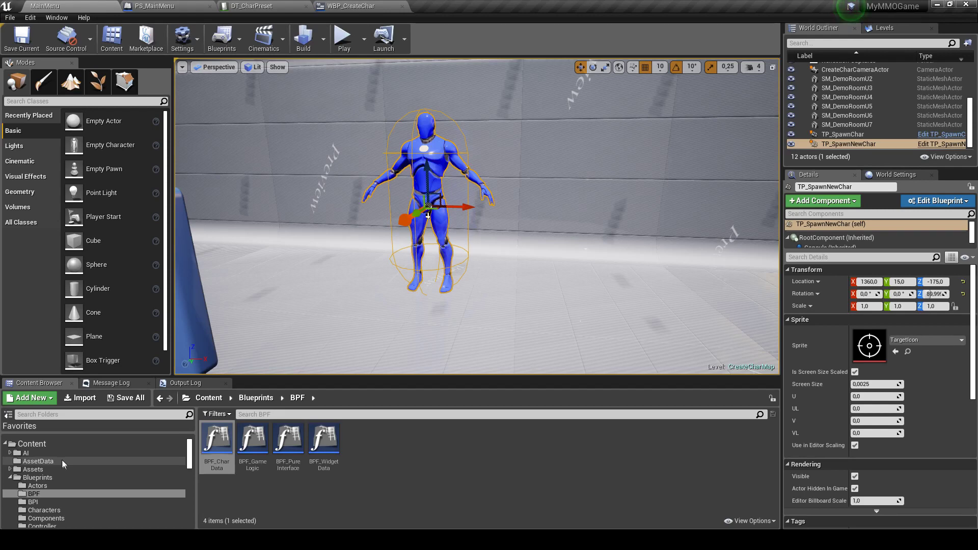
Step: Show the Output Log listing the saved and compiled BPF_CharData and WBP_CreateChar packages
click(172, 386)
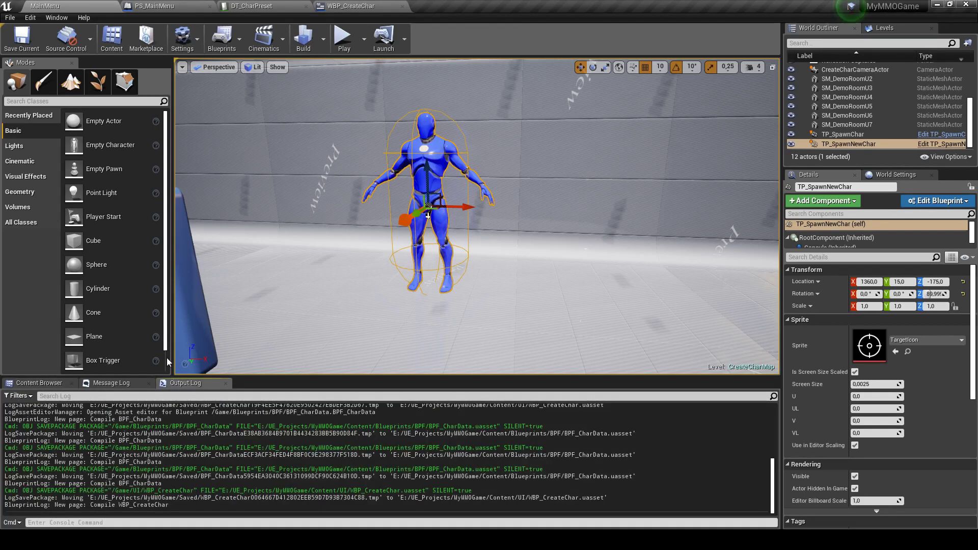